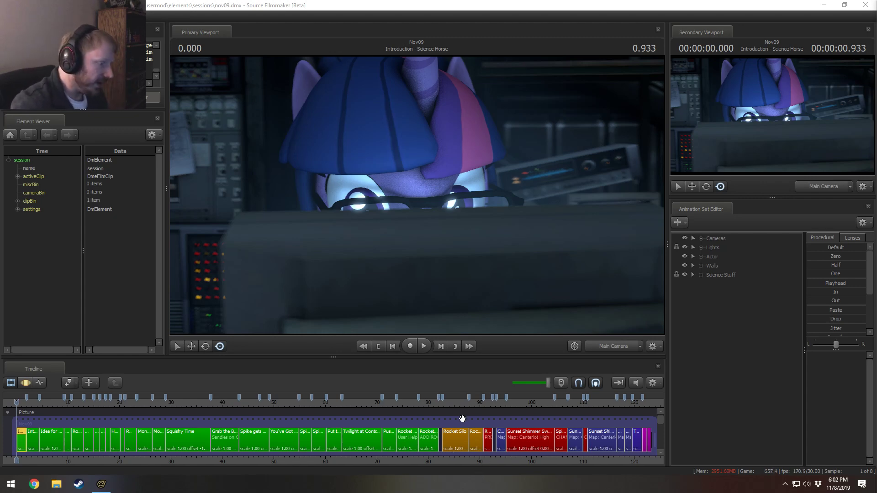
# Move the playhead to 80.800 in the Rocket Launching shot and mute the timeline sound.
pyautogui.click(432, 403)
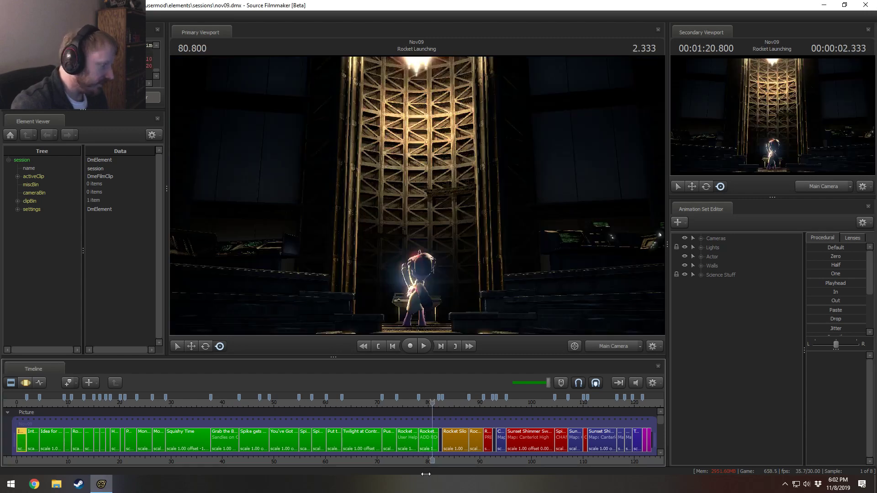
pyautogui.click(634, 384)
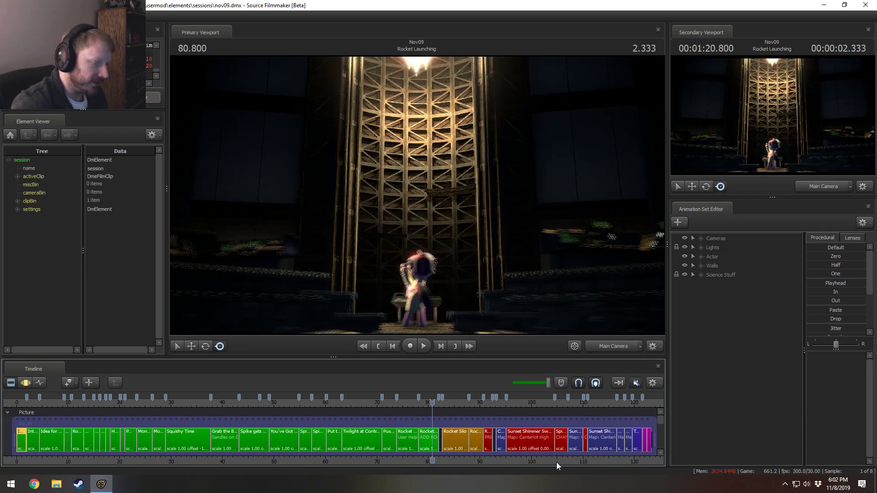
pyautogui.moveTo(548, 463); pyautogui.dragTo(377, 470)
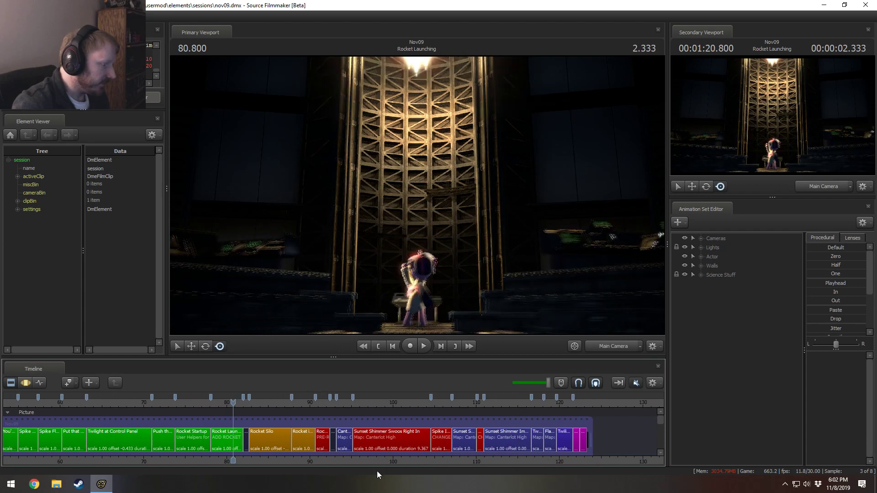
pyautogui.moveTo(454, 460); pyautogui.dragTo(338, 460)
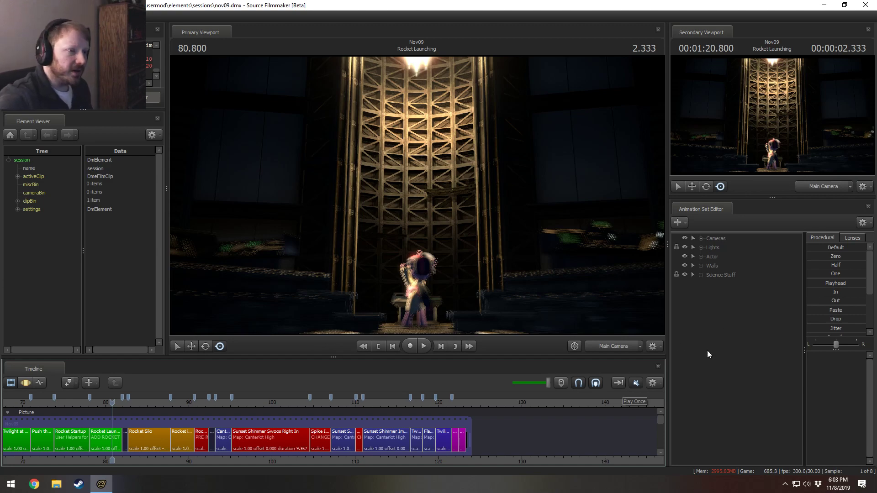
# Open MLPFIM Voice Actor outakes.mp3 from the Downloads folder in VLC media player.
pyautogui.click(56, 485)
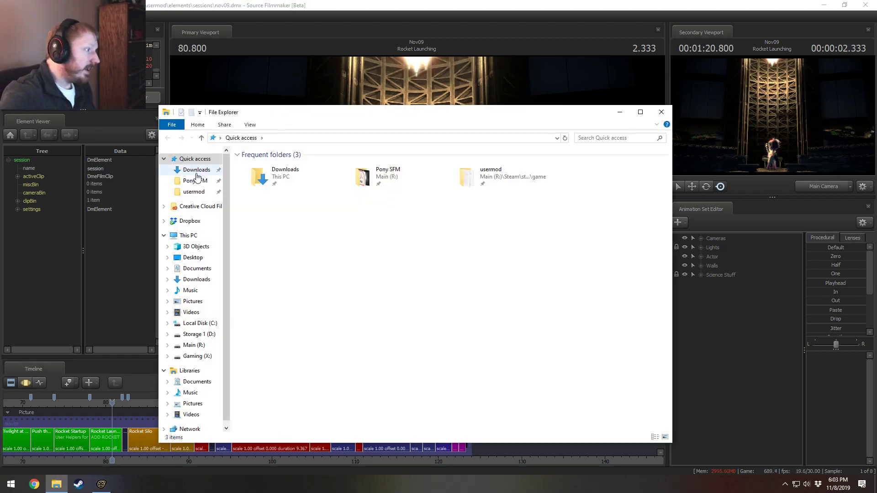
pyautogui.click(197, 170)
pyautogui.doubleClick(289, 178)
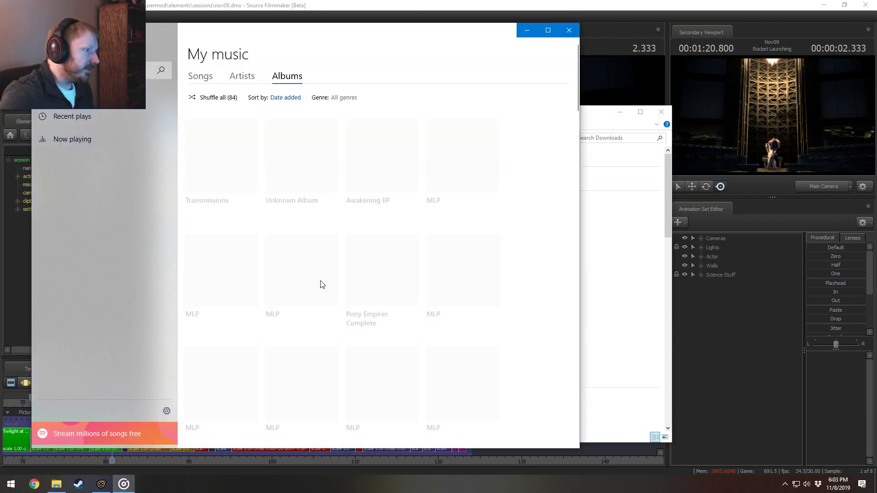
pyautogui.click(571, 32)
pyautogui.rightClick(265, 186)
pyautogui.rightClick(277, 179)
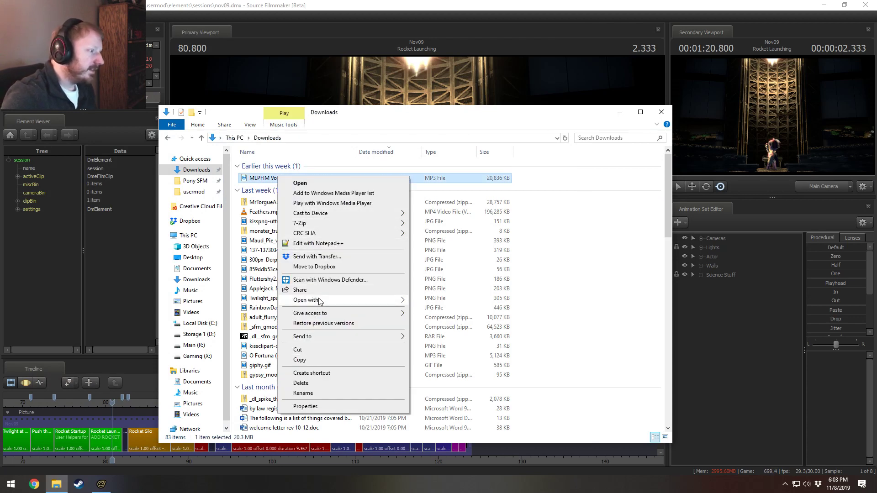
pyautogui.moveTo(321, 301)
pyautogui.click(434, 312)
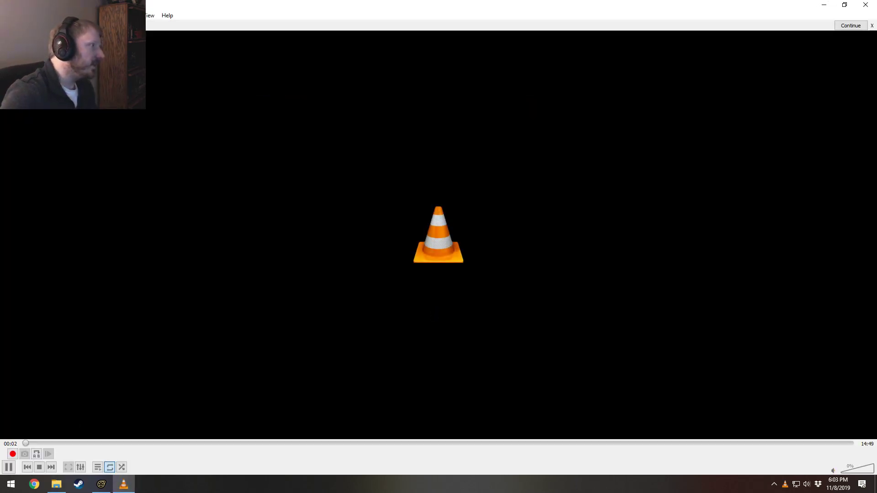
# Set the audio output device to Speakers (Sound Blaster Z) and pause the playback.
pyautogui.click(33, 16)
pyautogui.moveTo(55, 15)
pyautogui.moveTo(77, 36)
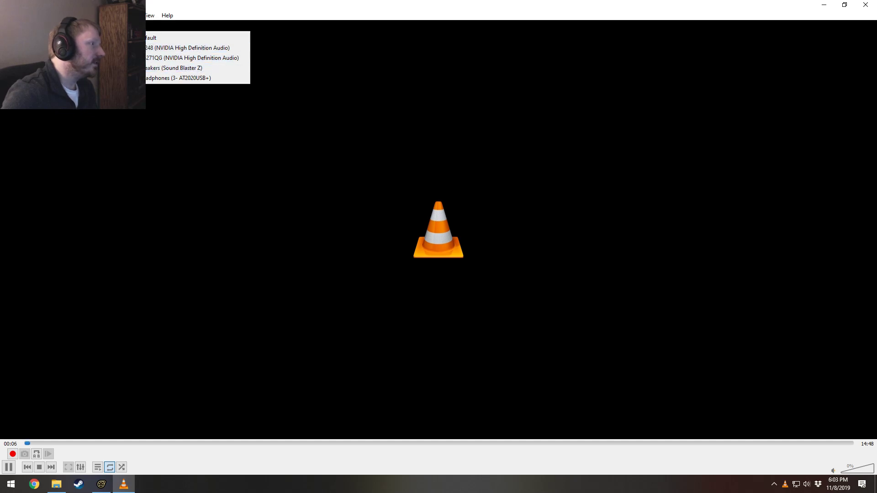
pyautogui.click(212, 69)
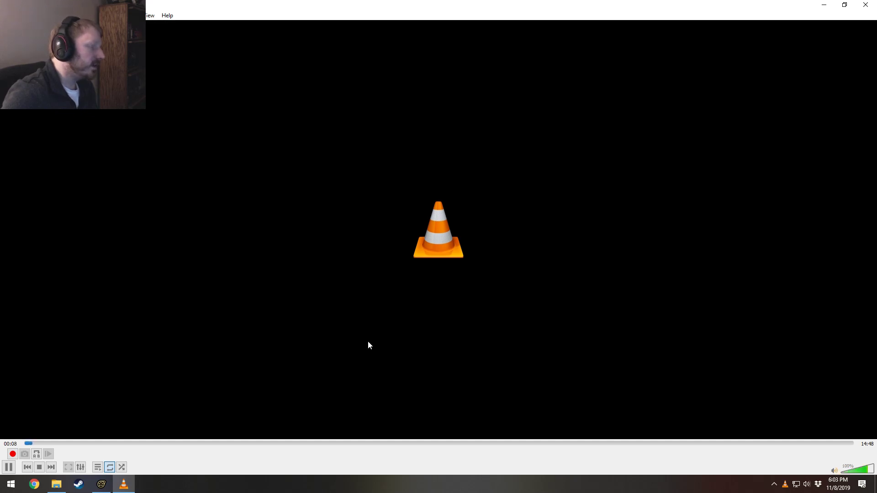
pyautogui.press('space')
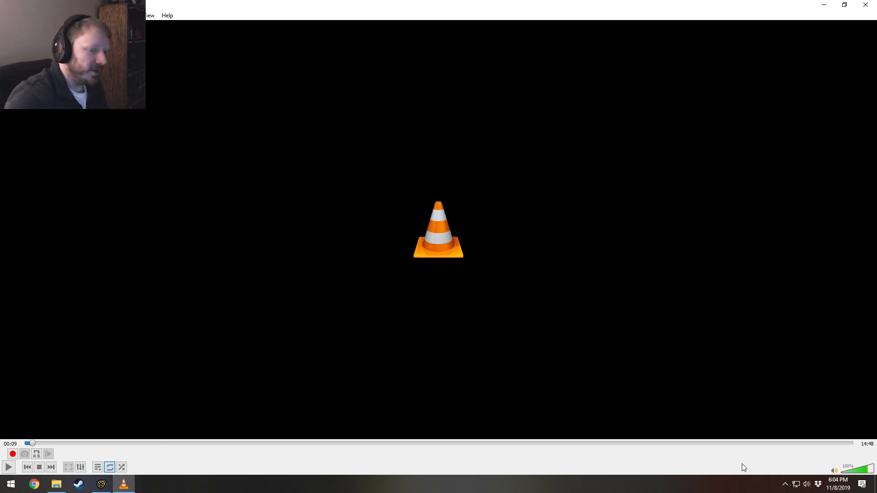
# Listen to the voice outtakes between about 13:00 and 13:41, pausing playback at the end.
pyautogui.click(764, 443)
pyautogui.press('space')
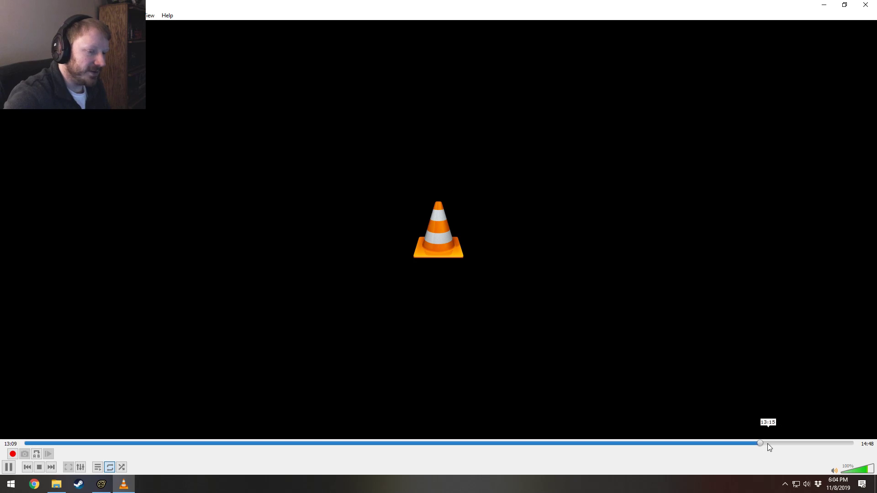
pyautogui.press('space')
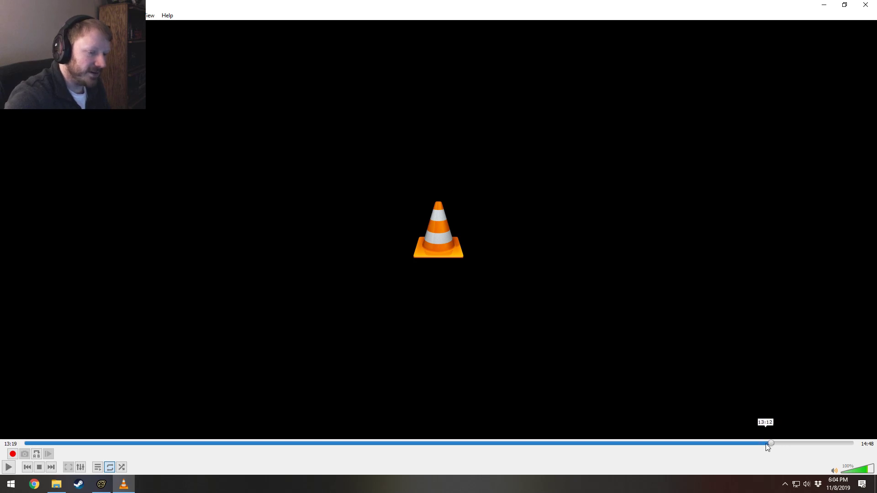
pyautogui.press('space')
pyautogui.press('space')
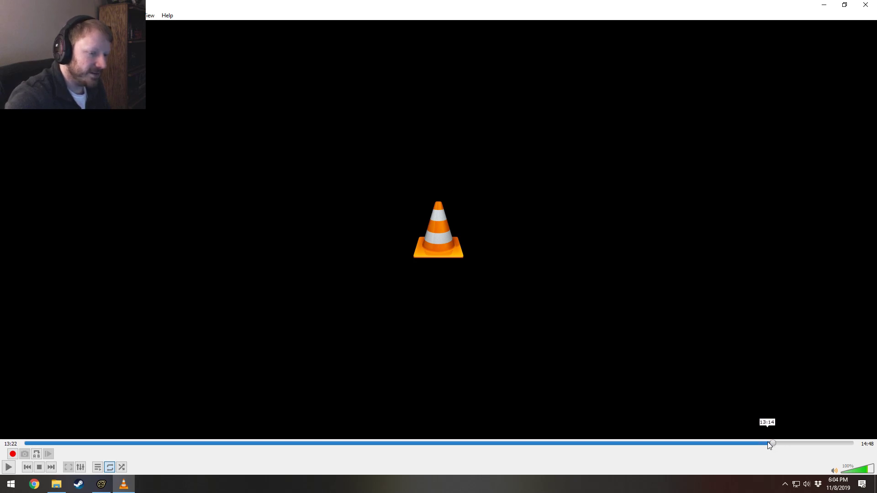
pyautogui.moveTo(771, 443); pyautogui.dragTo(752, 443)
pyautogui.press('space')
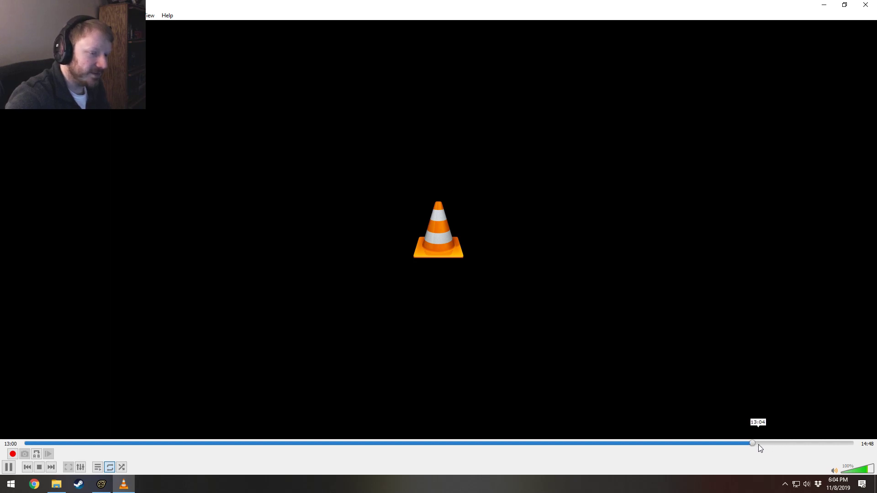
pyautogui.click(782, 443)
pyautogui.click(786, 443)
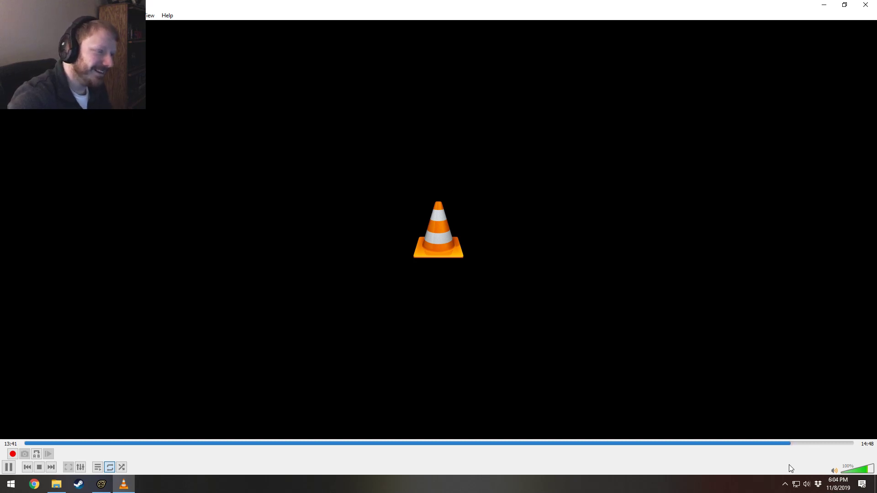
pyautogui.press('space')
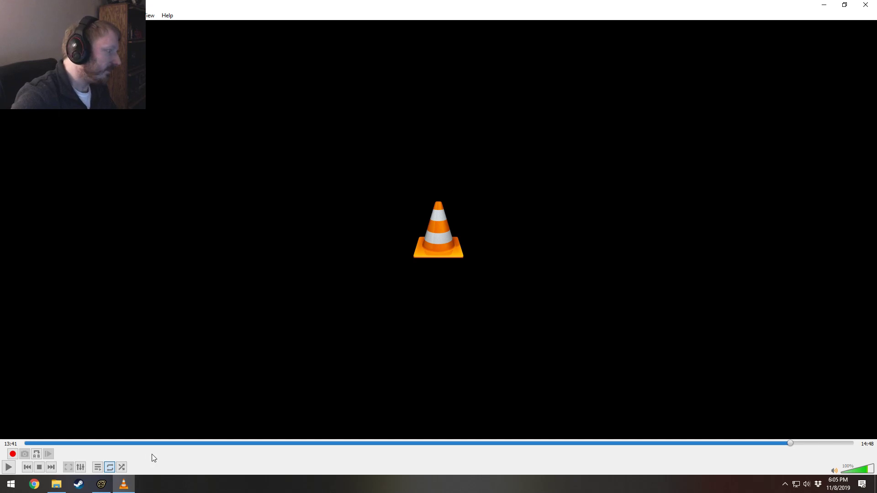
# Play the outtakes passage from 03:17 to 03:27 and pause.
pyautogui.click(208, 443)
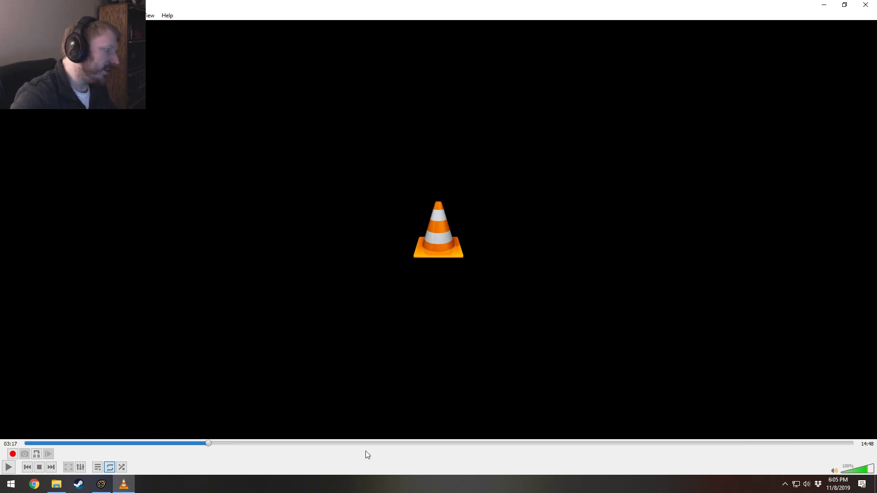
pyautogui.press('space')
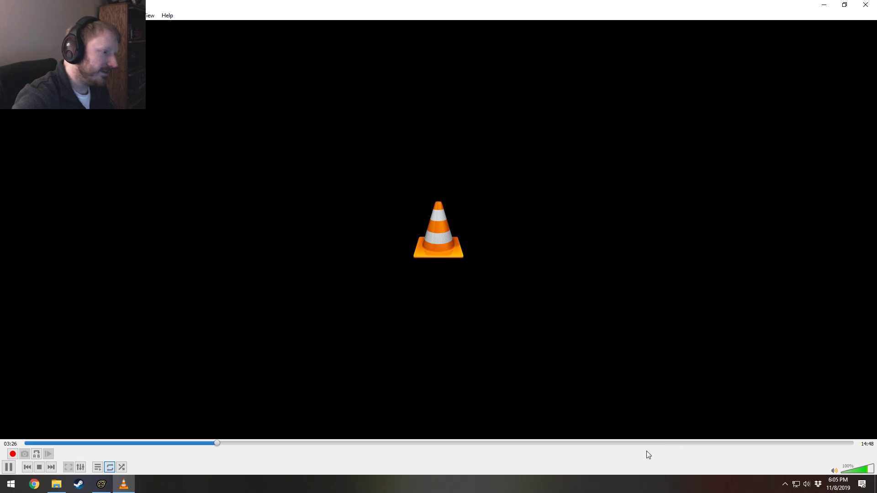
pyautogui.press('space')
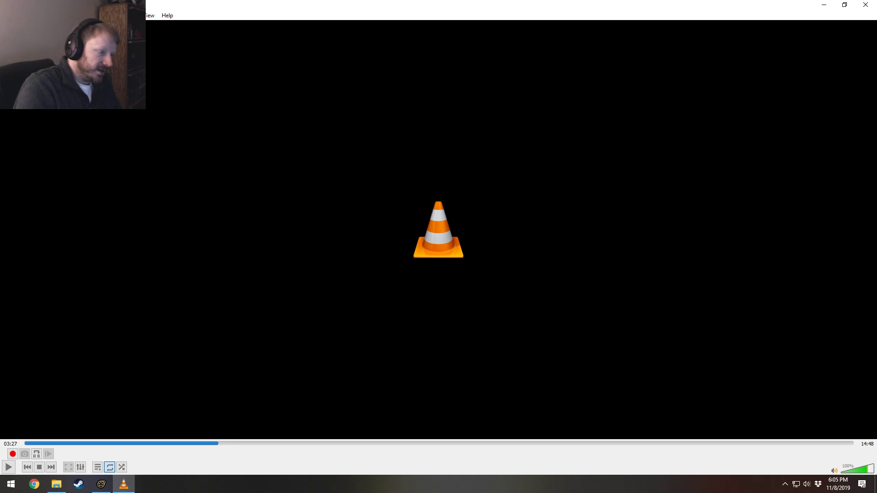
# Sample the outtakes at several points between about 12:09 and 09:20.
pyautogui.click(681, 444)
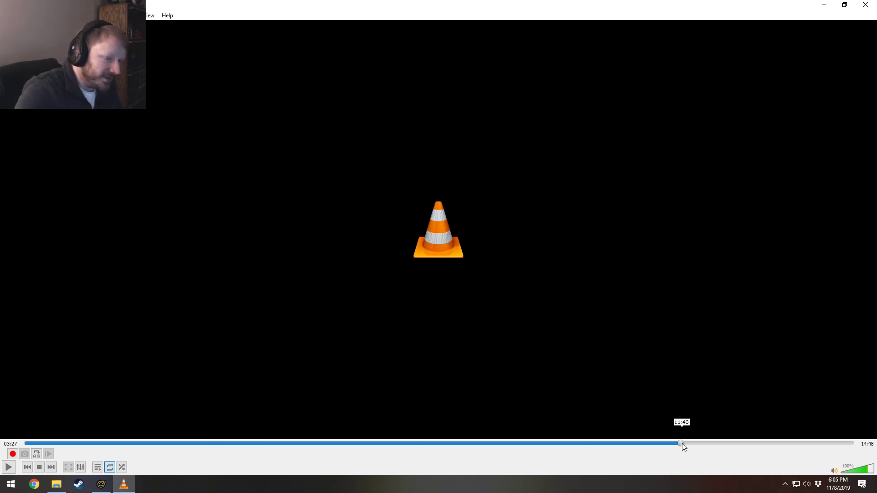
pyautogui.press('space')
pyautogui.click(687, 443)
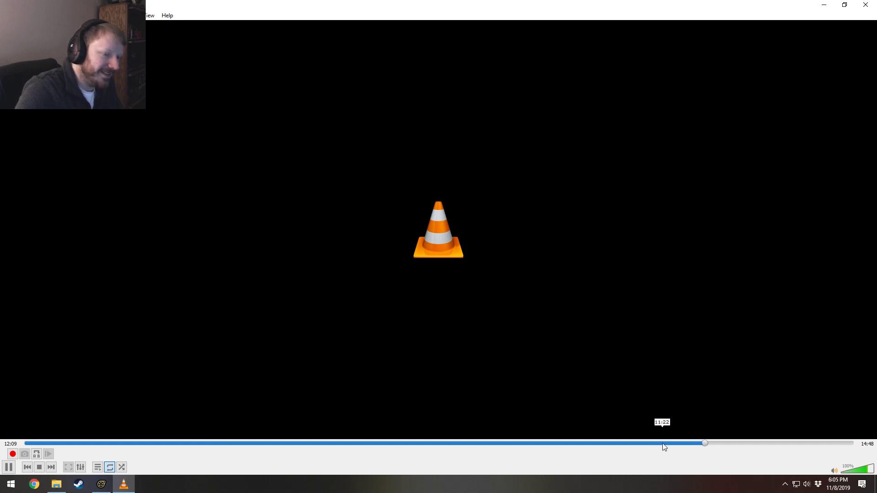
pyautogui.click(647, 443)
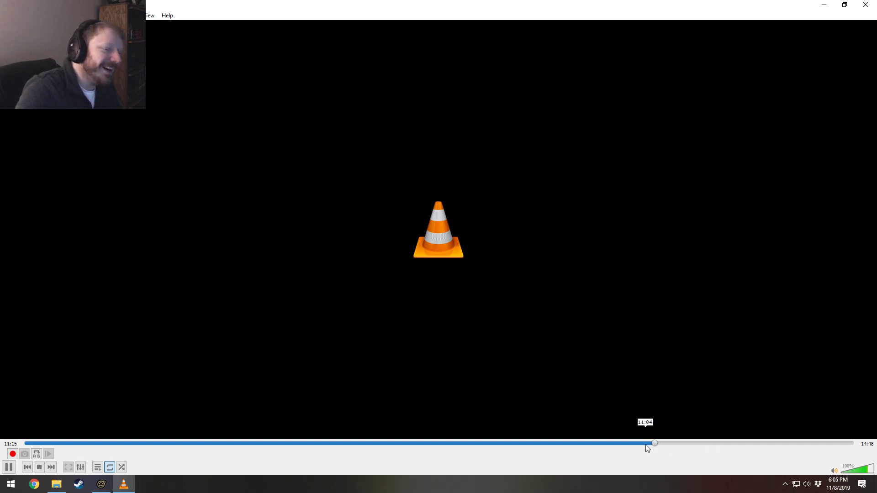
pyautogui.moveTo(647, 444); pyautogui.dragTo(586, 442)
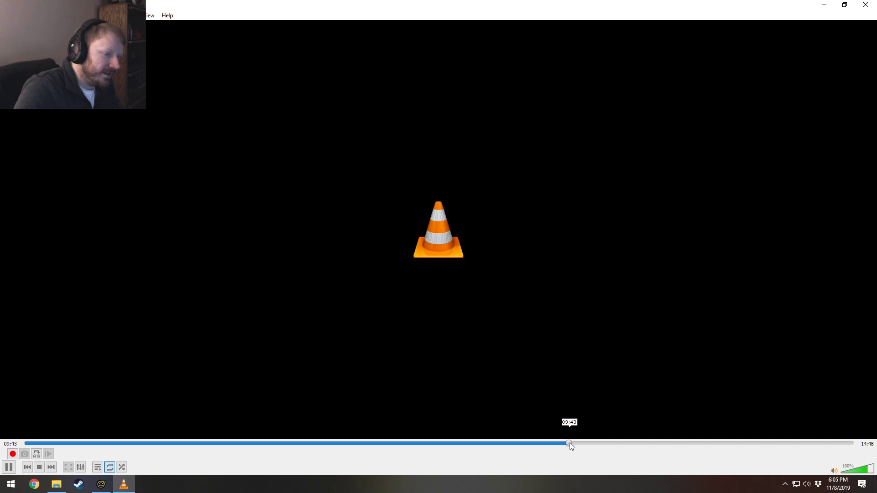
pyautogui.moveTo(556, 443); pyautogui.dragTo(547, 443)
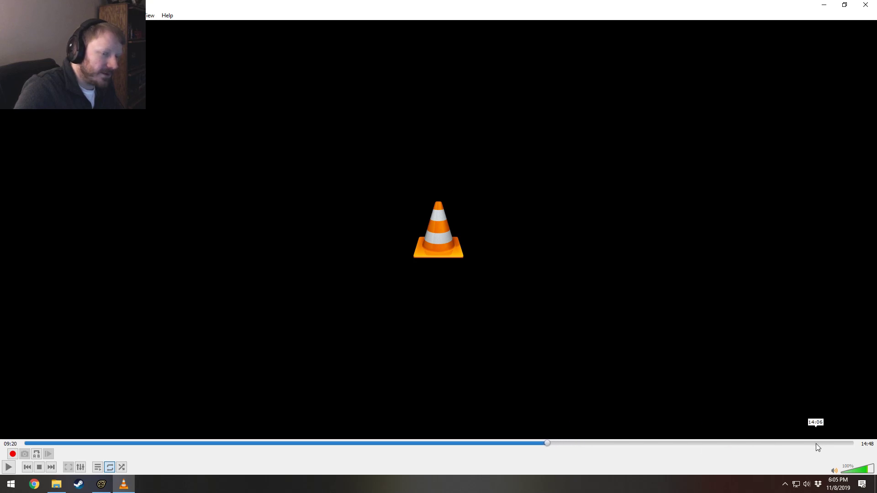
# Sample the outtakes between about 13:53 and 12:33, then close the player and return to Source Filmmaker.
pyautogui.moveTo(816, 443)
pyautogui.mouseDown()
pyautogui.moveTo(789, 443)
pyautogui.moveTo(800, 444)
pyautogui.mouseUp()
pyautogui.click(784, 443)
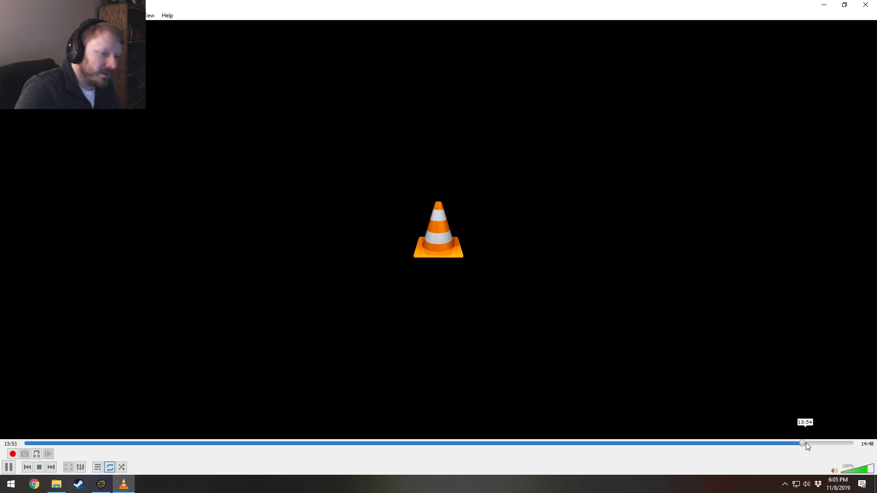
pyautogui.moveTo(807, 445); pyautogui.dragTo(761, 444)
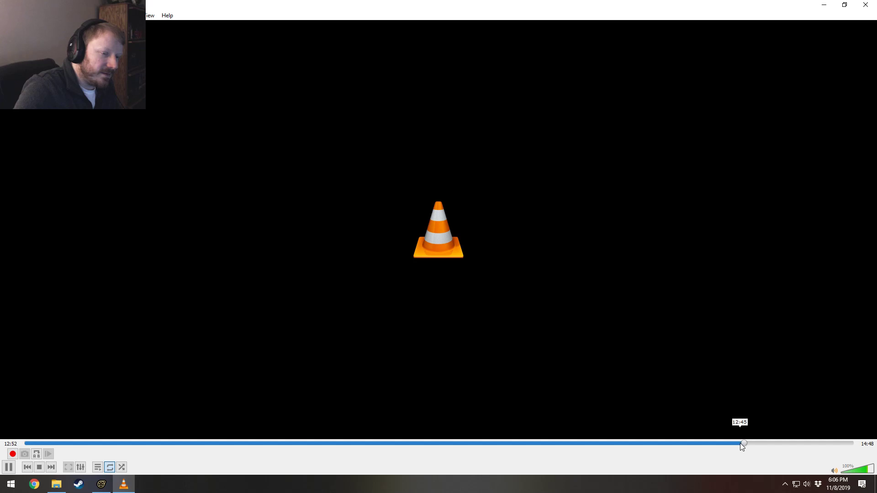
pyautogui.moveTo(741, 444); pyautogui.dragTo(731, 444)
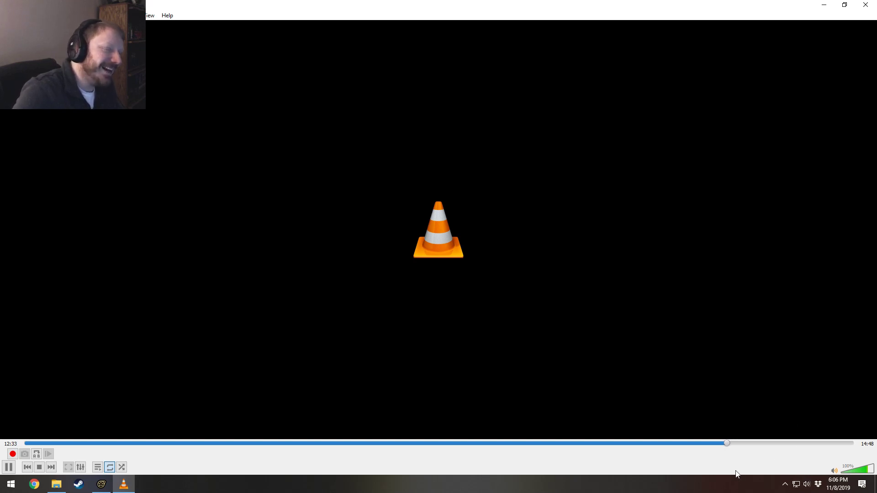
pyautogui.press('space')
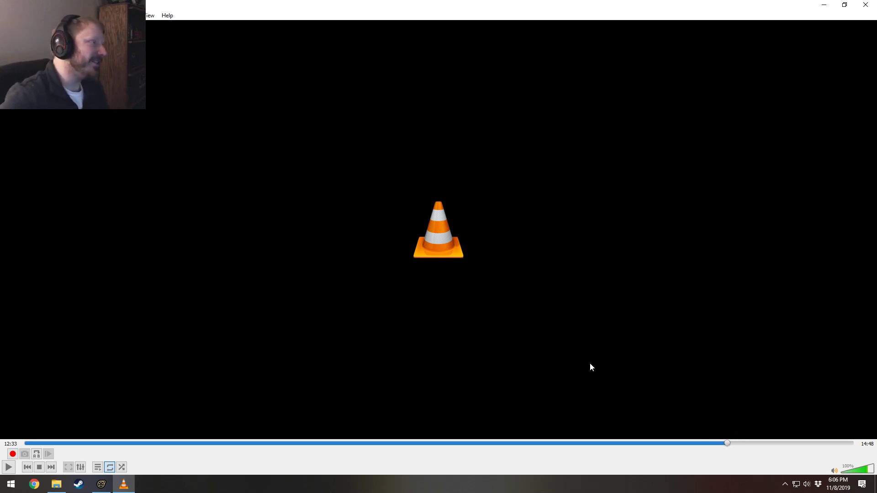
pyautogui.click(866, 4)
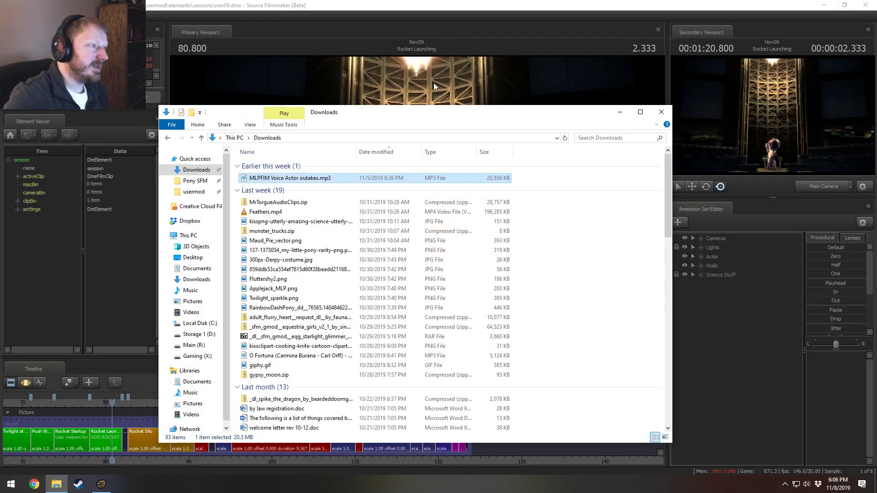
pyautogui.click(461, 4)
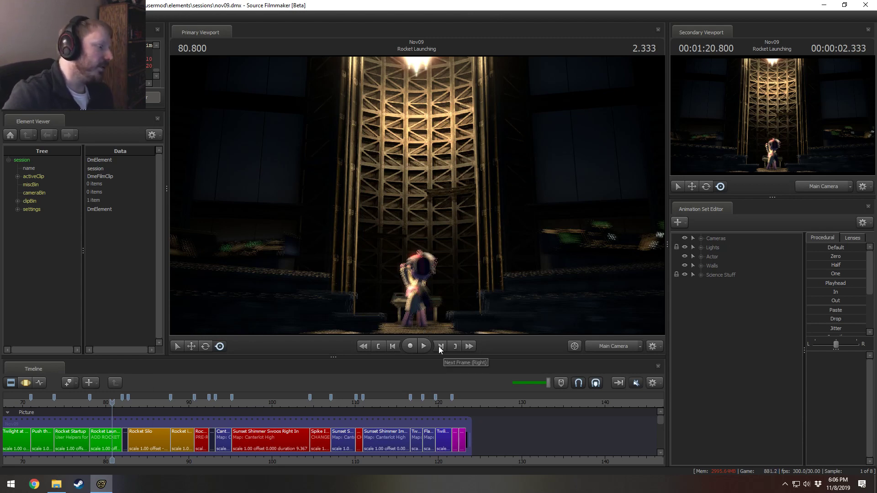
# Select the Sunset Shimmer Swoos Right In shot at 101.000 and turn off lighting in the primary viewport.
pyautogui.moveTo(460, 457); pyautogui.dragTo(484, 453, button='middle')
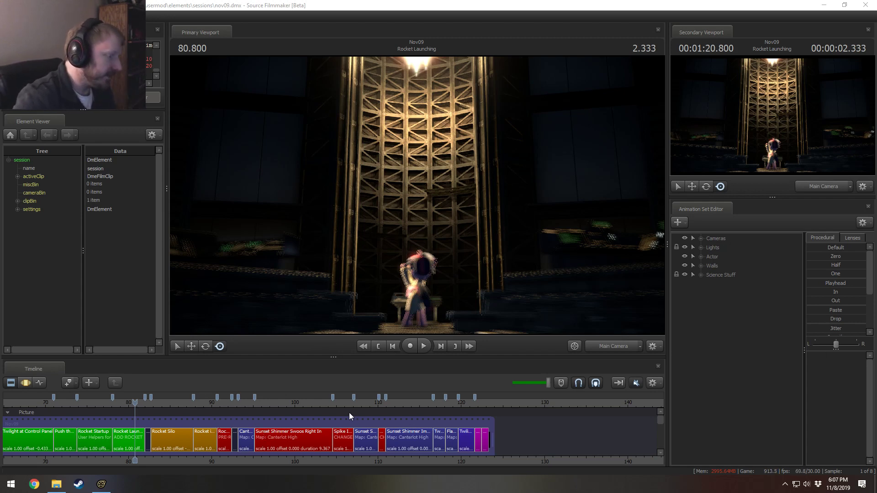
pyautogui.click(304, 402)
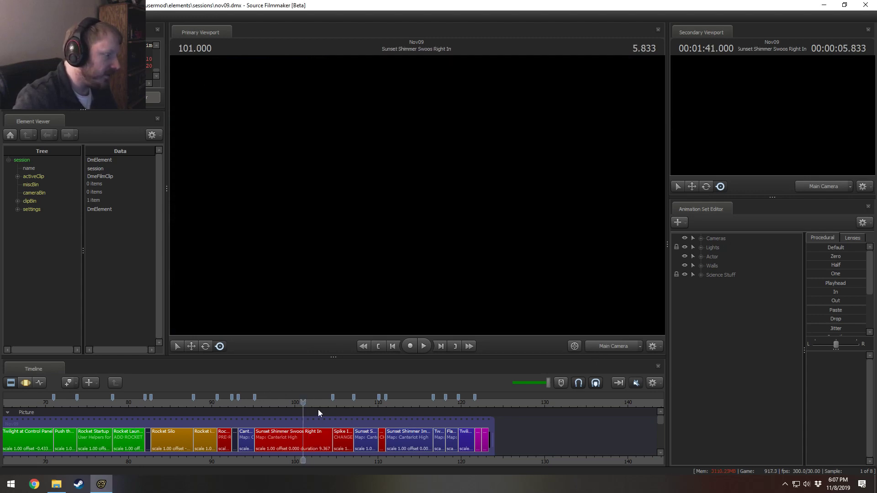
pyautogui.click(309, 431)
pyautogui.rightClick(419, 202)
pyautogui.click(453, 243)
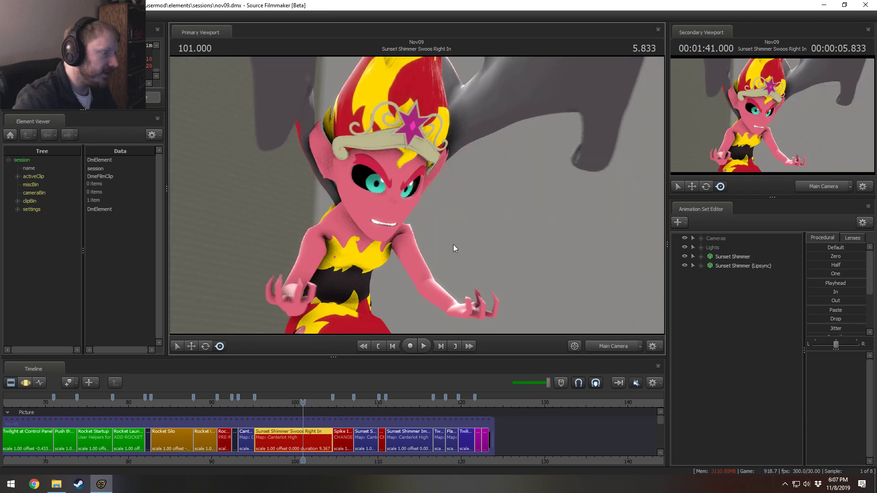
# Move the playhead to 101.500 and switch the primary viewport to the Work Camera.
pyautogui.moveTo(306, 404); pyautogui.dragTo(309, 404)
pyautogui.click(612, 346)
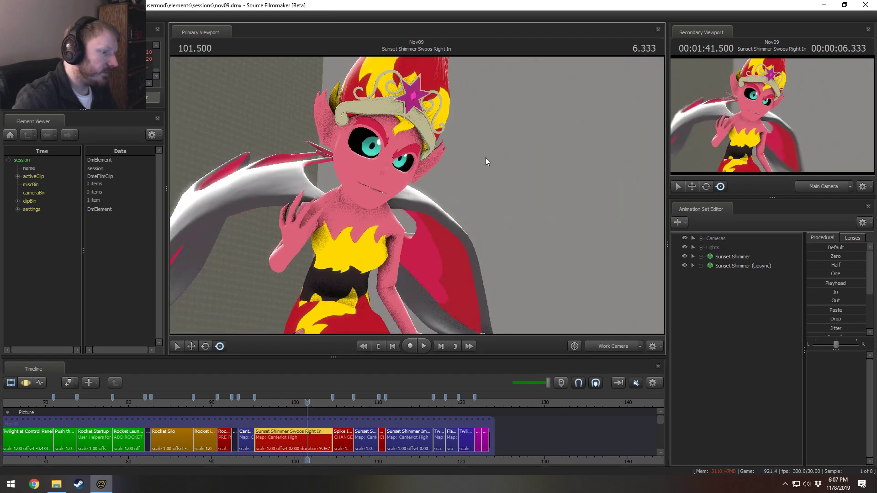
# Reframe Sunset Shimmer from the front with the Work Camera and play a short stretch of the shot up to 102.100.
pyautogui.moveTo(486, 157); pyautogui.dragTo(508, 169)
pyautogui.moveTo(439, 274); pyautogui.dragTo(454, 312)
pyautogui.press('s')
pyautogui.press('space')
pyautogui.press('space')
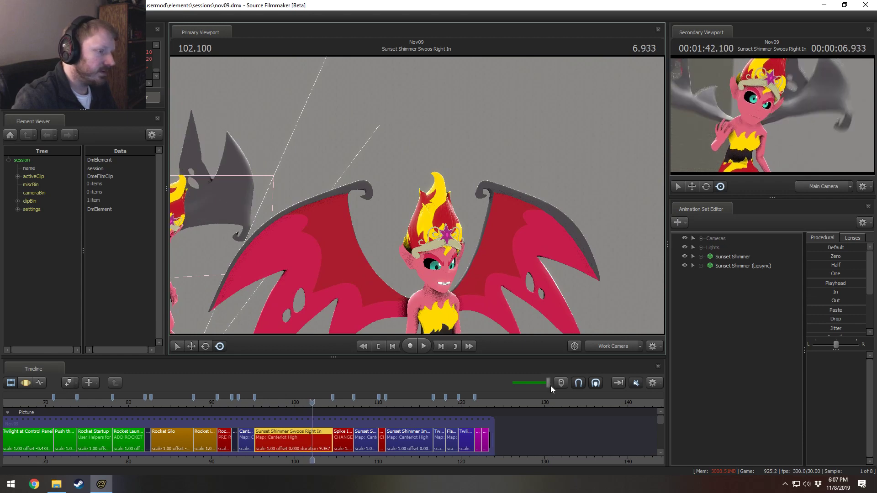
# Unmute the timeline audio, lower the volume to 20% and replay the shot between about 101 and 103.6.
pyautogui.click(635, 384)
pyautogui.moveTo(547, 383); pyautogui.dragTo(523, 382)
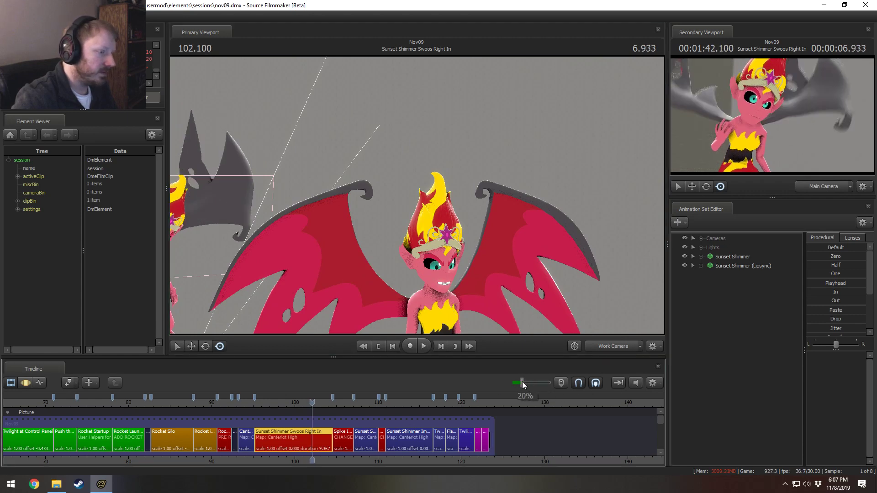
pyautogui.press('space')
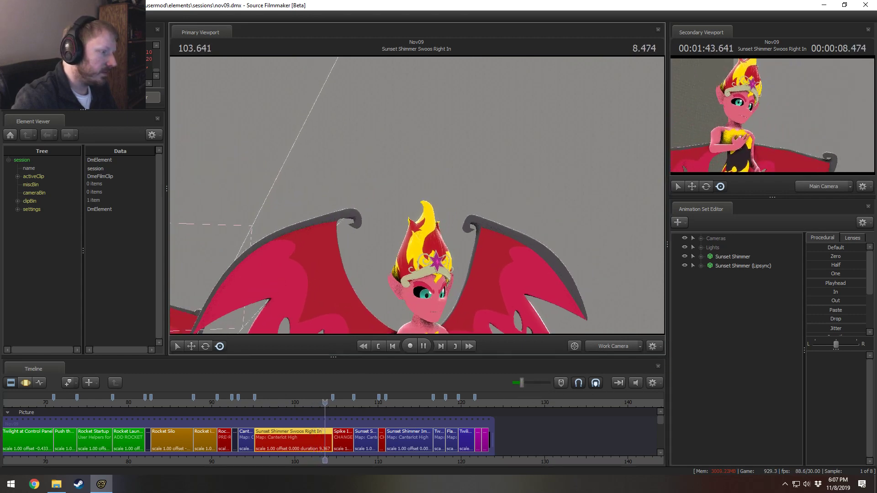
pyautogui.press('space')
pyautogui.click(302, 403)
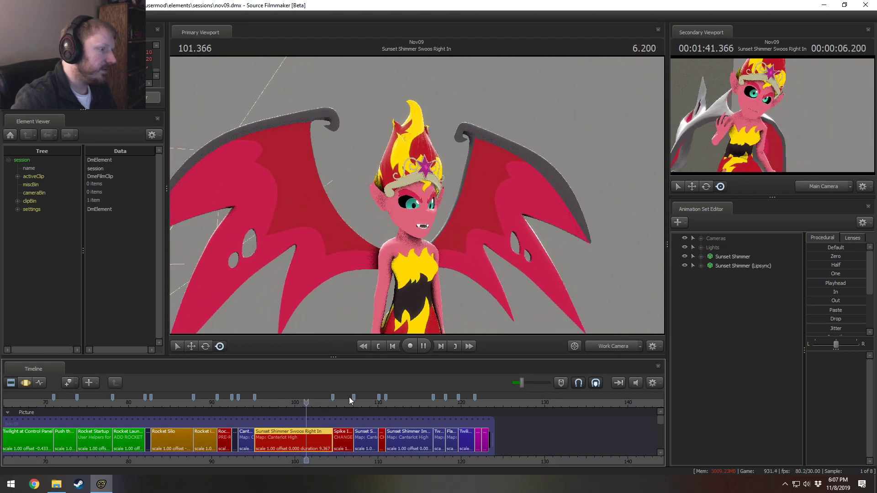
pyautogui.press('space')
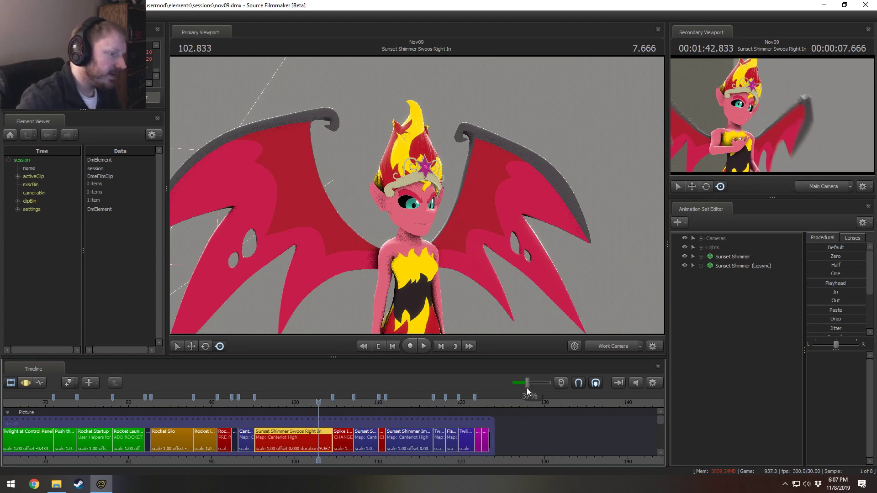
# Switch the timeline to the Motion Editor and bring the Work Camera in close on Sunset Shimmer's face.
pyautogui.press('F3')
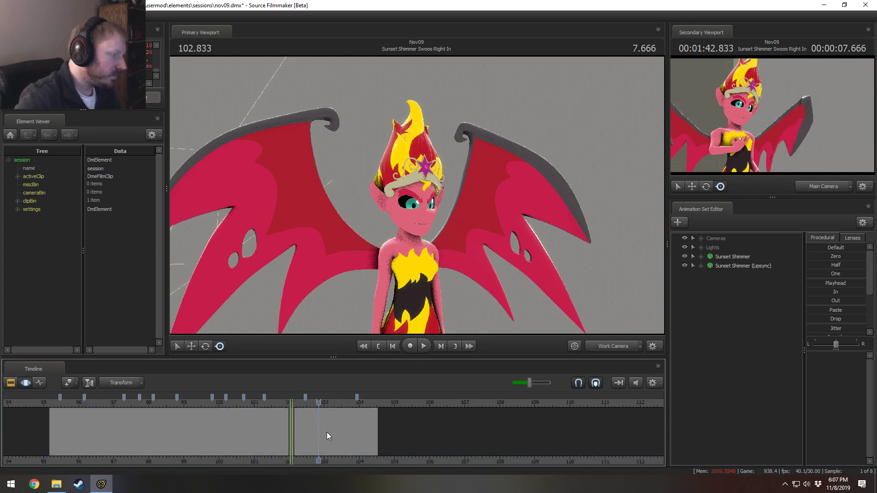
pyautogui.scroll(2, 356, 438)
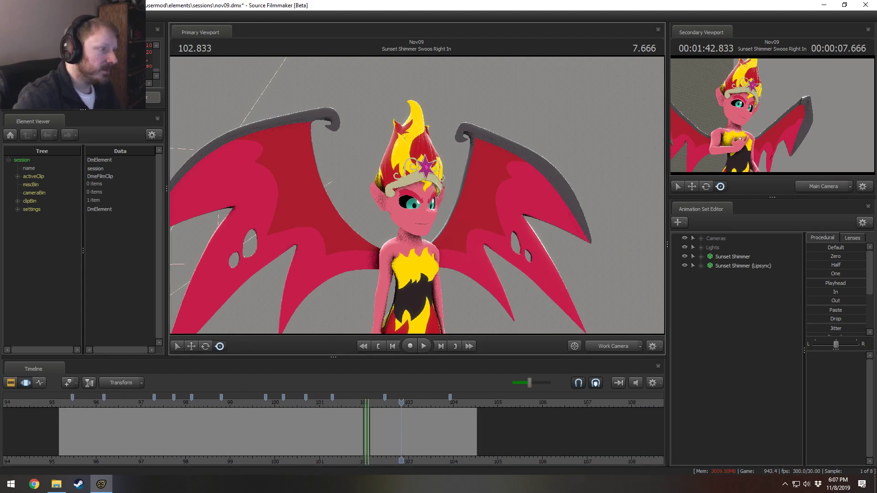
pyautogui.press('w')
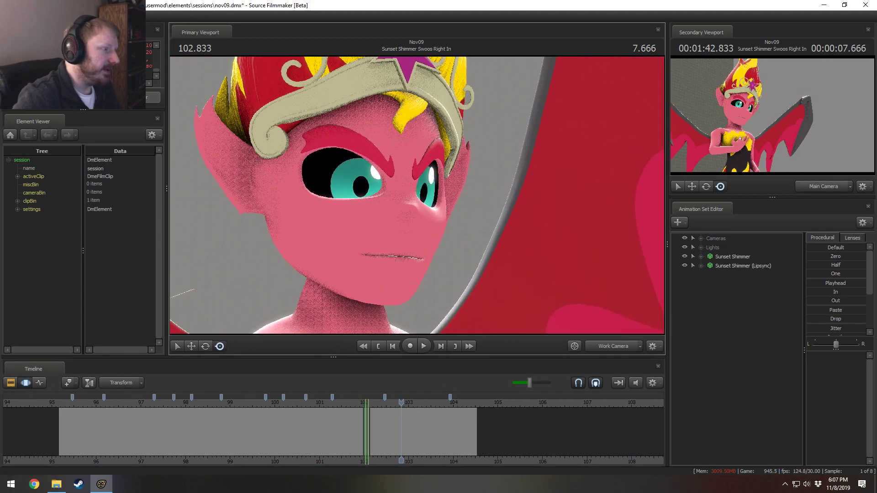
pyautogui.press('w')
pyautogui.press('s')
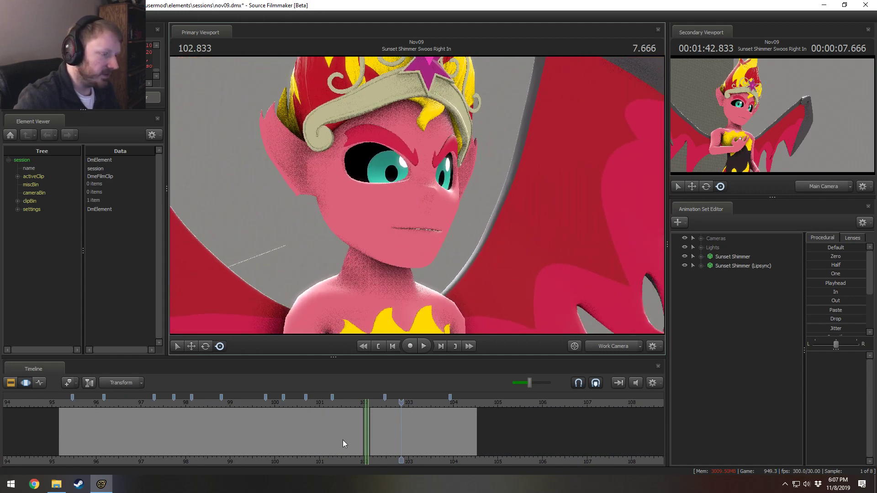
# Play the end of the line, then set a time selection of about 102.17 to 102.37 around 102.266.
pyautogui.click(317, 403)
pyautogui.press('space')
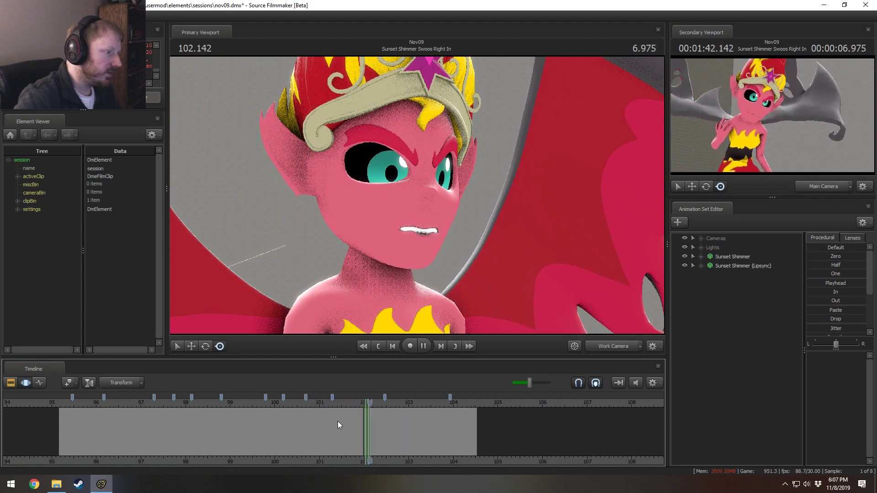
pyautogui.press('space')
pyautogui.moveTo(340, 425); pyautogui.dragTo(376, 443)
pyautogui.scroll(6, 366, 444)
pyautogui.scroll(3, 376, 443)
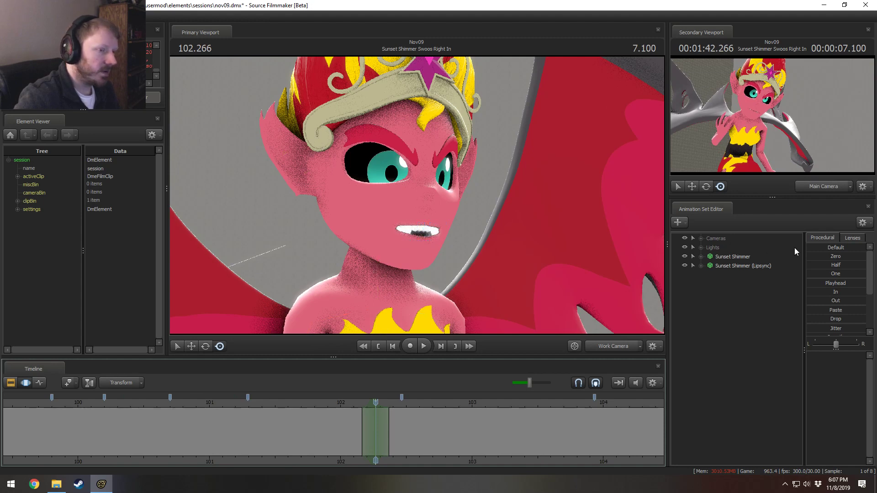
# Try to raise the jaw open control in the Lower Face group of the Sunset Shimmer animation set.
pyautogui.click(702, 256)
pyautogui.click(710, 266)
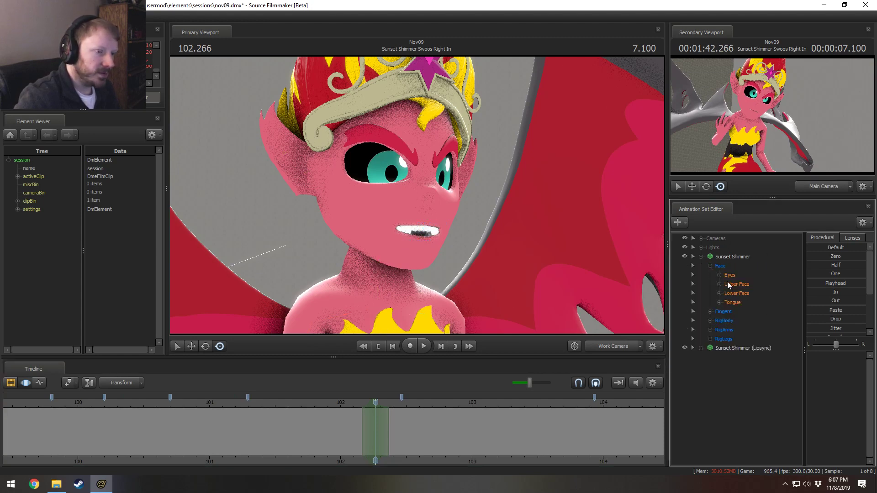
pyautogui.click(736, 294)
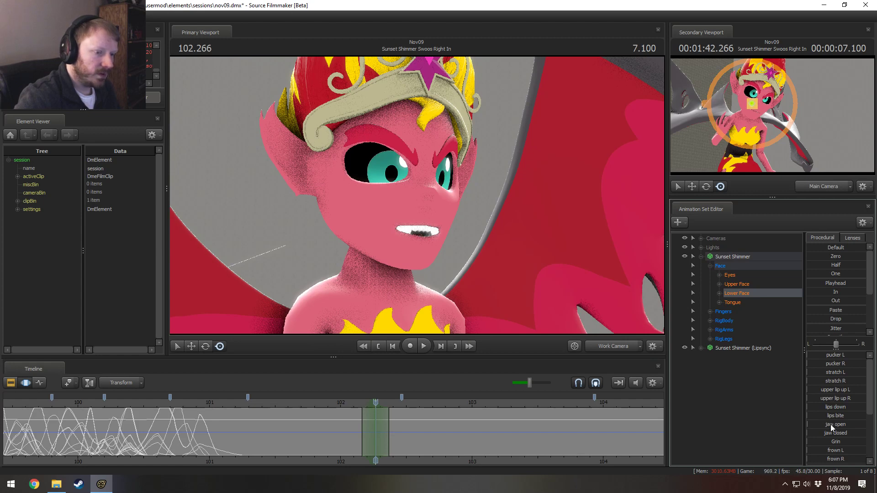
pyautogui.moveTo(831, 424); pyautogui.dragTo(856, 424)
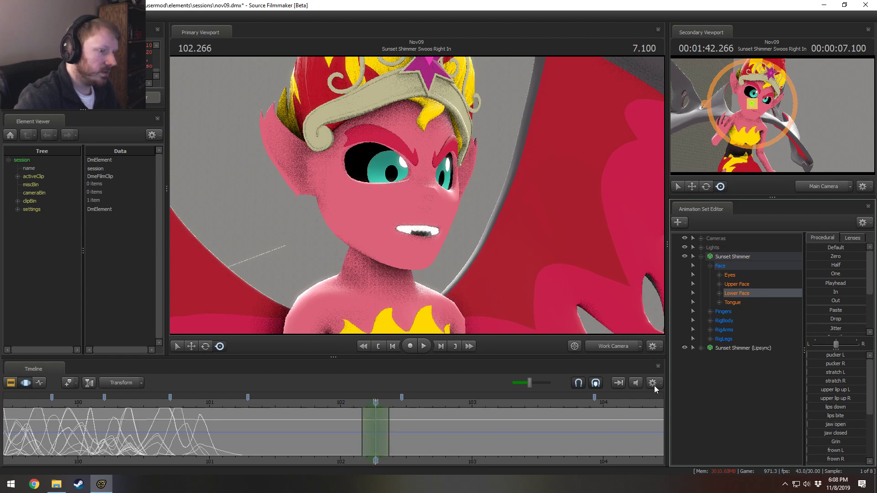
# Raise jaw open in the Lower Face of Sunset Shimmer (Lipsync) at 102.266 and check the mouth on neighbouring frames.
pyautogui.click(701, 256)
pyautogui.click(701, 265)
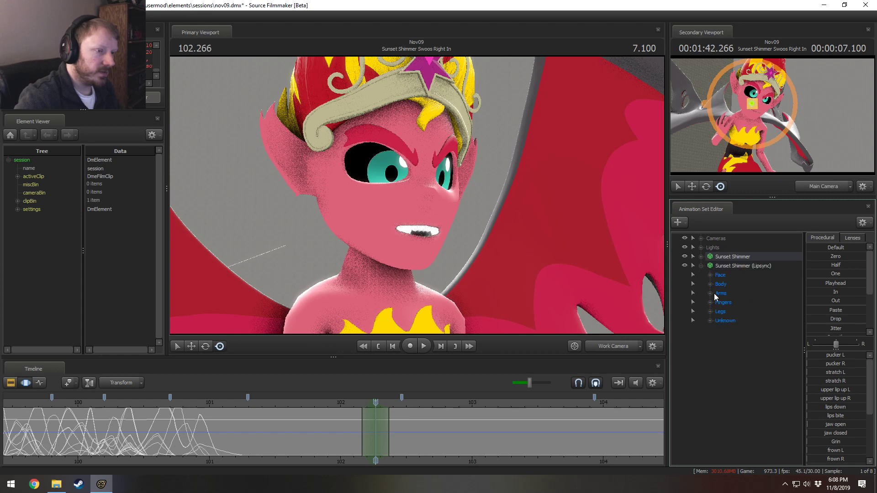
pyautogui.click(710, 275)
pyautogui.click(737, 302)
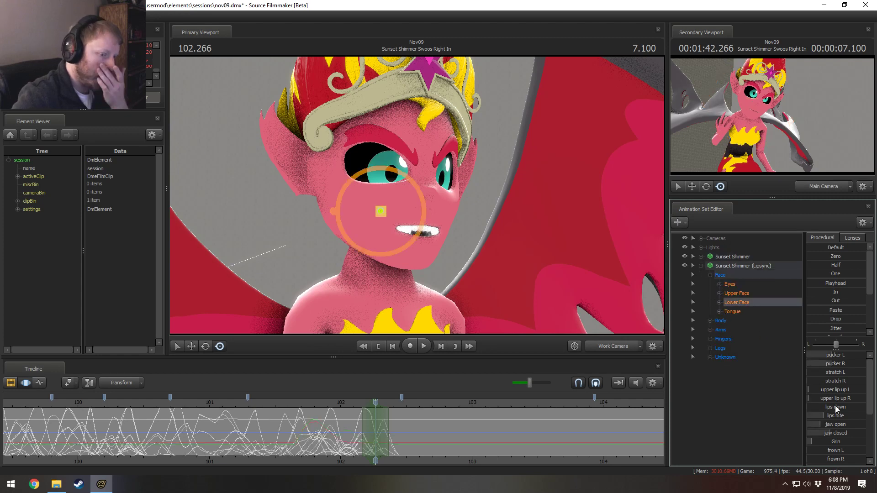
pyautogui.moveTo(838, 427); pyautogui.dragTo(855, 428)
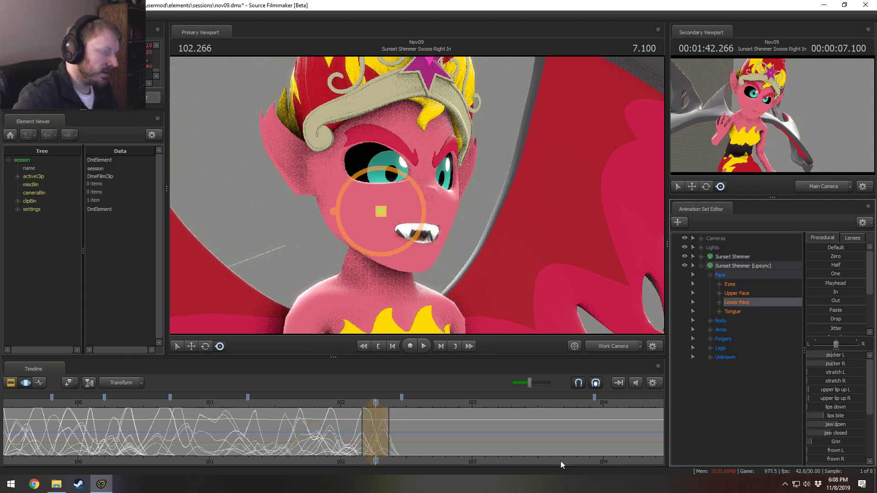
pyautogui.press('shift')
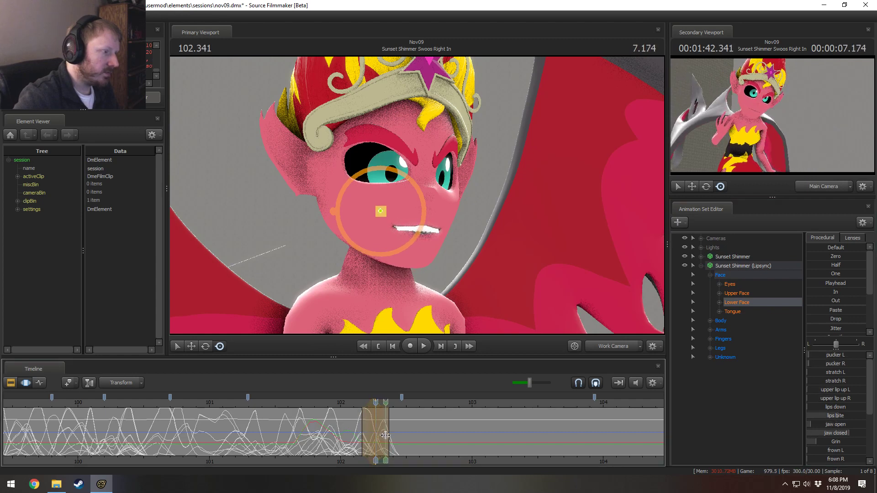
pyautogui.press('shift')
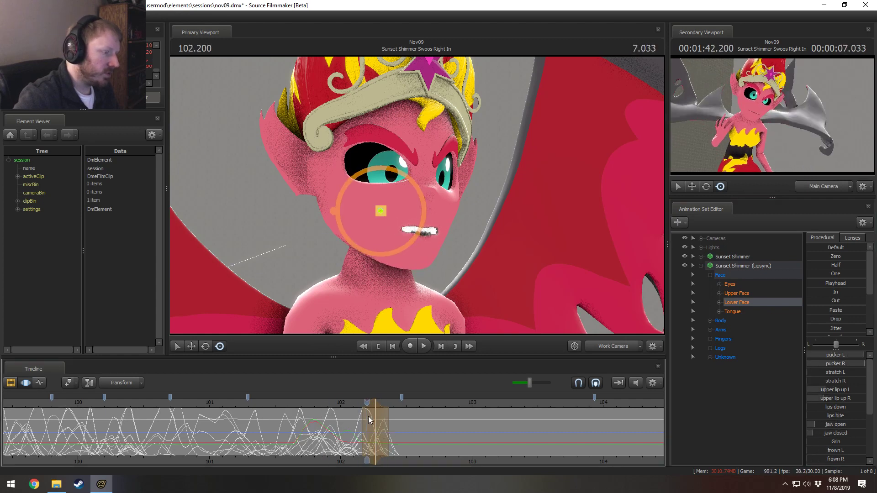
# Switch to the Rotate tool and raise jaw open again so the lipsync mouth opens wider at 102.266.
pyautogui.press('e')
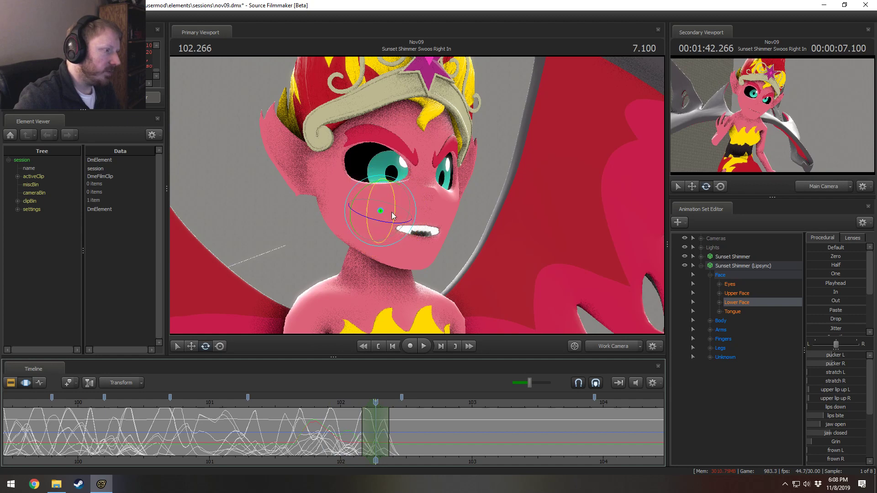
pyautogui.moveTo(397, 213); pyautogui.dragTo(401, 215)
pyautogui.moveTo(842, 424); pyautogui.dragTo(854, 425)
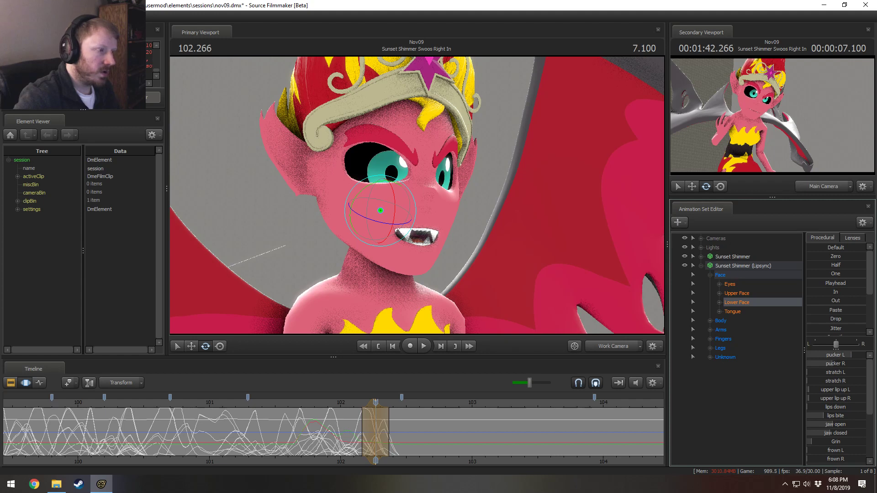
# Shift the time selection to about 102.33 to 102.53 and place the playhead at 102.433.
pyautogui.click(356, 432)
pyautogui.moveTo(356, 432); pyautogui.dragTo(383, 427)
pyautogui.moveTo(403, 436)
pyautogui.mouseDown()
pyautogui.moveTo(377, 436)
pyautogui.moveTo(398, 436)
pyautogui.mouseUp()
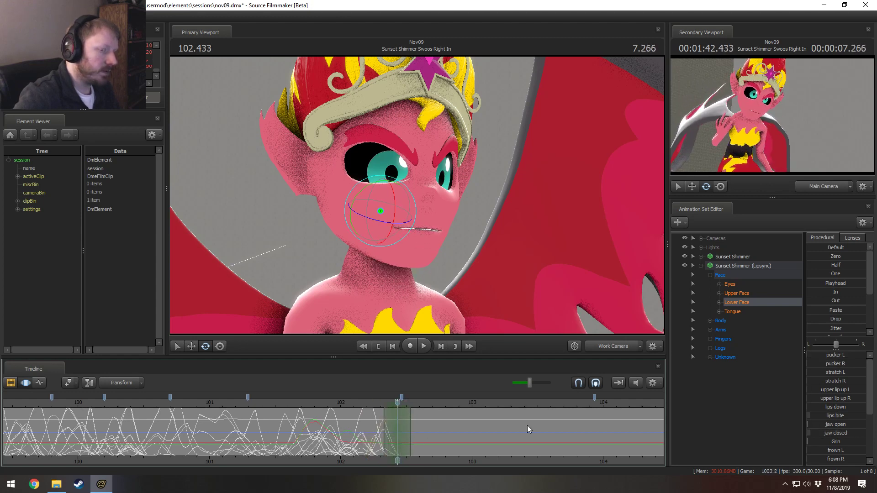
pyautogui.moveTo(395, 435)
pyautogui.mouseDown()
pyautogui.moveTo(386, 434)
pyautogui.moveTo(398, 434)
pyautogui.mouseUp()
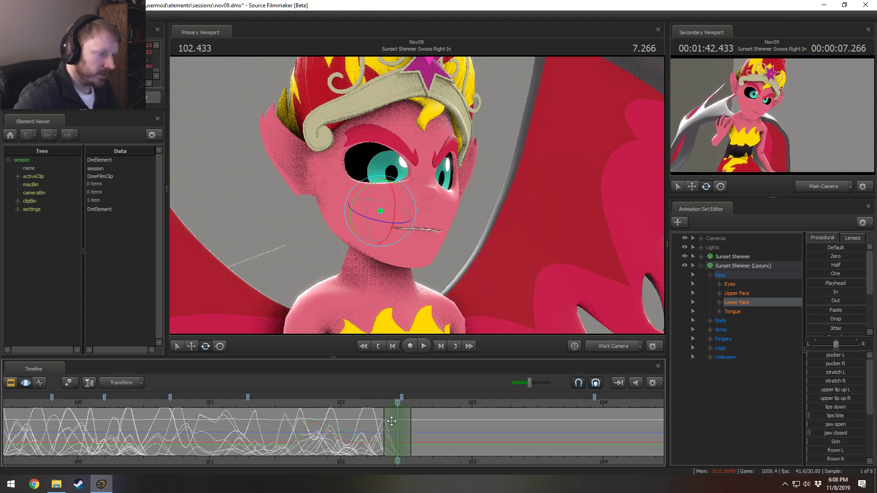
# Blend the Lower Face pose from 99.366 into the time selection with the Playhead preset, then return the playhead to 102.433.
pyautogui.scroll(-1, 825, 442)
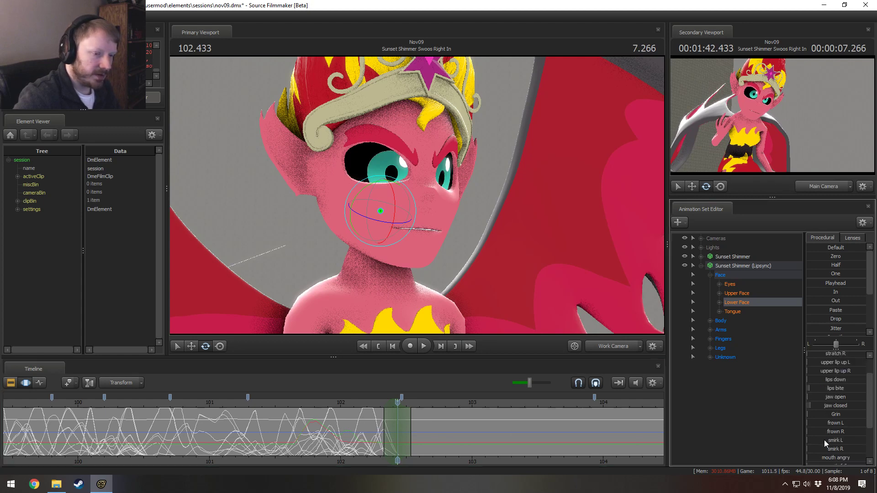
pyautogui.scroll(-1, 843, 412)
pyautogui.scroll(-4, 469, 451)
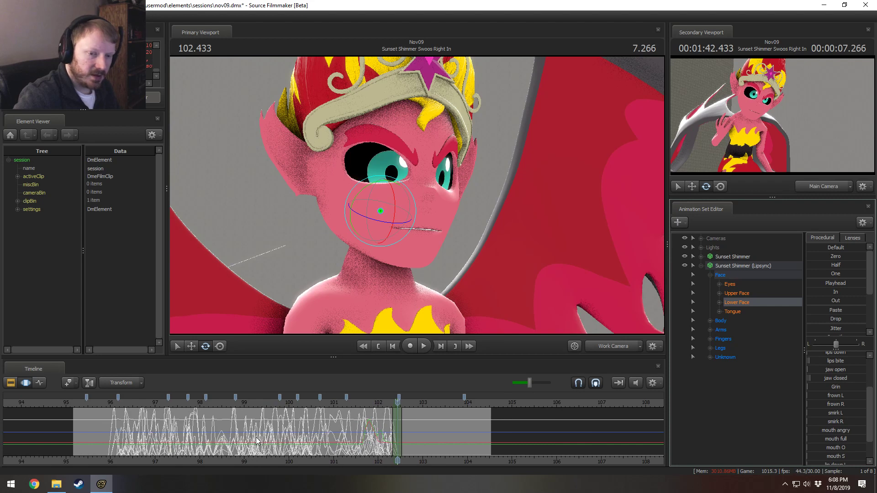
pyautogui.moveTo(115, 408); pyautogui.dragTo(261, 430)
pyautogui.scroll(3, 260, 432)
pyautogui.scroll(3, 261, 415)
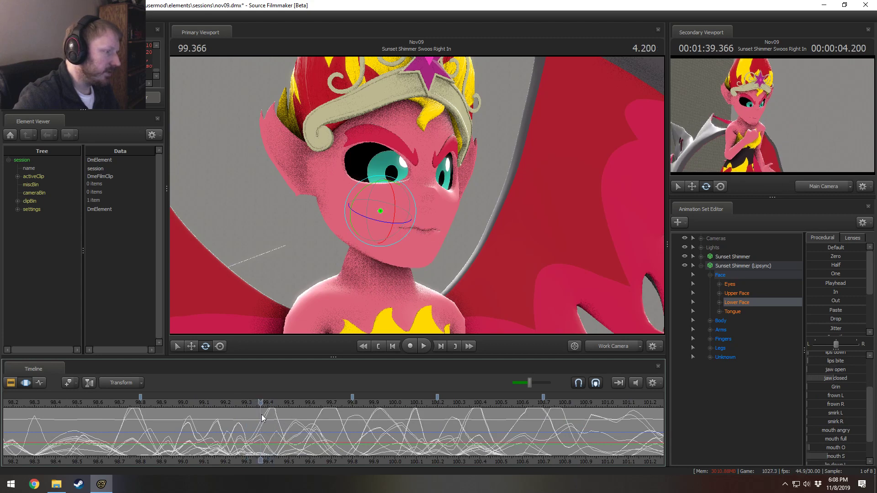
pyautogui.moveTo(837, 283); pyautogui.dragTo(839, 282)
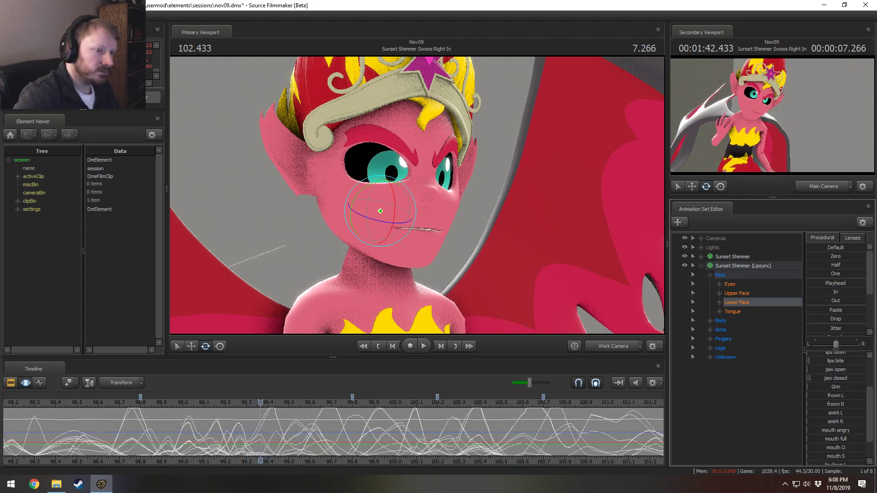
pyautogui.scroll(-3, 480, 457)
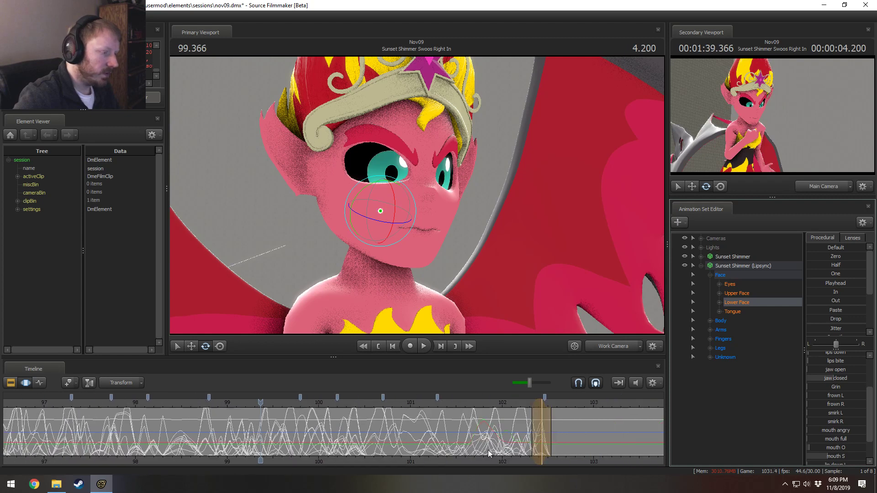
pyautogui.moveTo(506, 410); pyautogui.dragTo(541, 409)
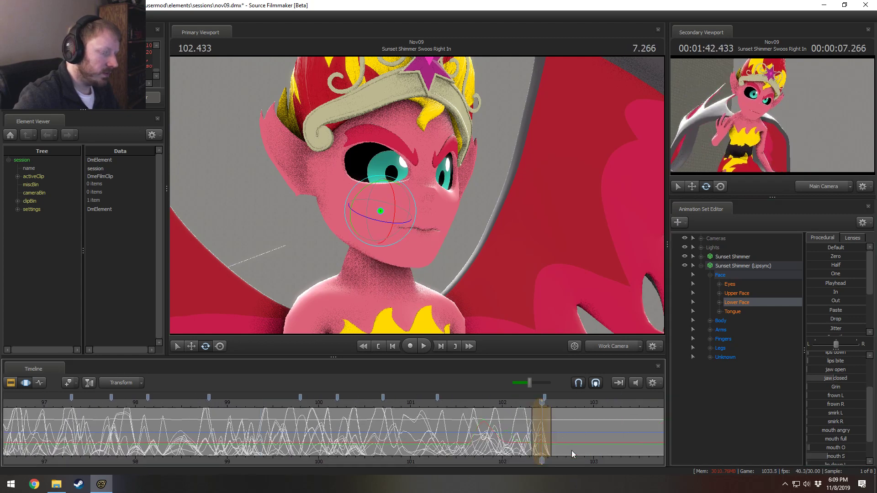
# Apply the borrowed mouth pose and set a wider time selection of about 102.43 to 102.77.
pyautogui.scroll(3, 576, 455)
pyautogui.moveTo(489, 448); pyautogui.dragTo(335, 440, button='middle')
pyautogui.moveTo(335, 440); pyautogui.dragTo(386, 442)
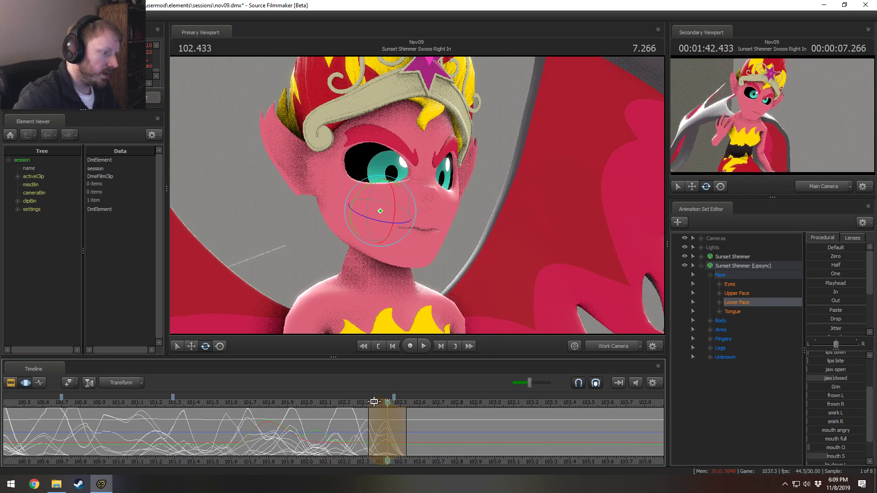
pyautogui.moveTo(375, 440); pyautogui.dragTo(448, 441)
pyautogui.keyDown('shift'); pyautogui.scroll(1, 419, 435); pyautogui.keyUp('shift')
pyautogui.keyDown('shift'); pyautogui.scroll(-1, 420, 435); pyautogui.keyUp('shift')
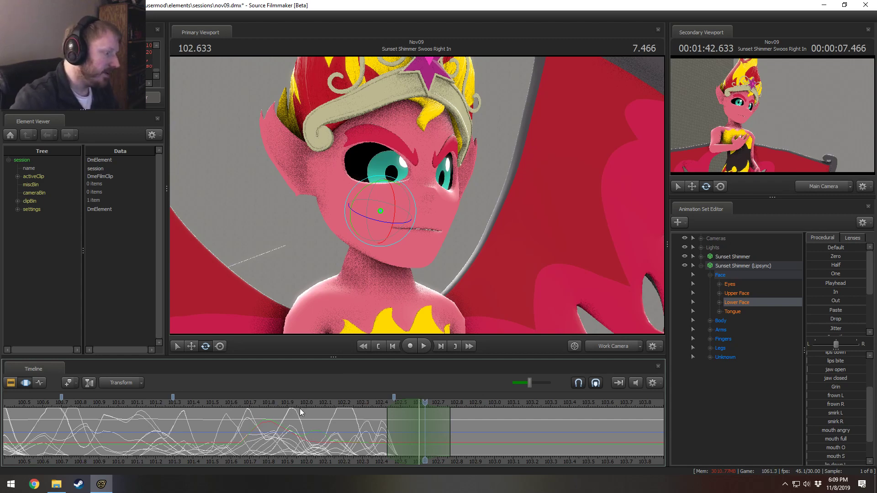
# Reset the time selection to about 102.43 to 102.70 and place the playhead at 102.566.
pyautogui.moveTo(288, 461); pyautogui.dragTo(396, 454)
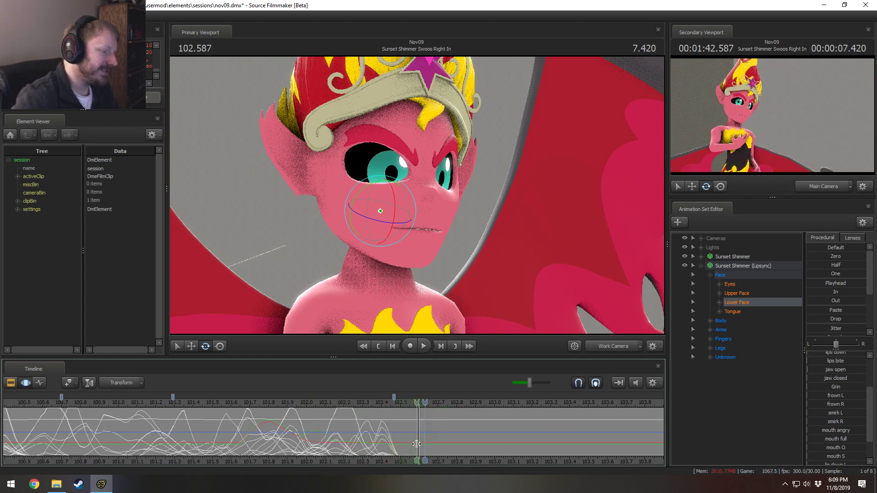
pyautogui.click(417, 444)
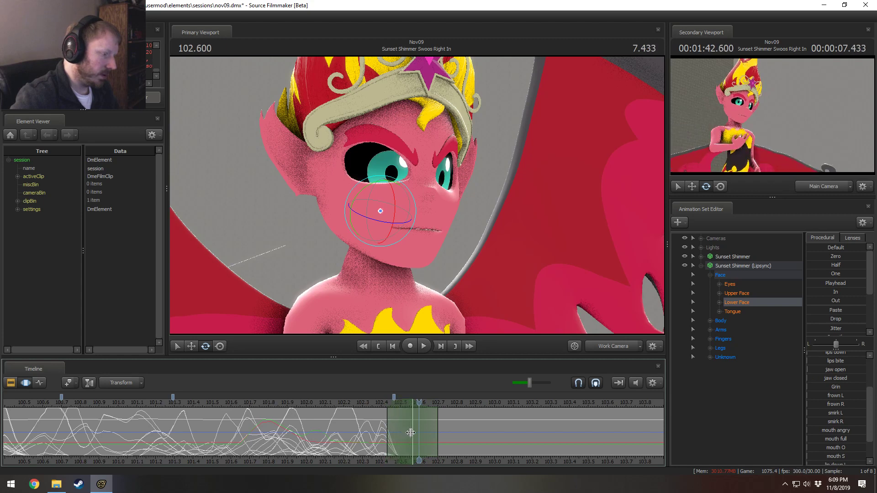
pyautogui.click(414, 405)
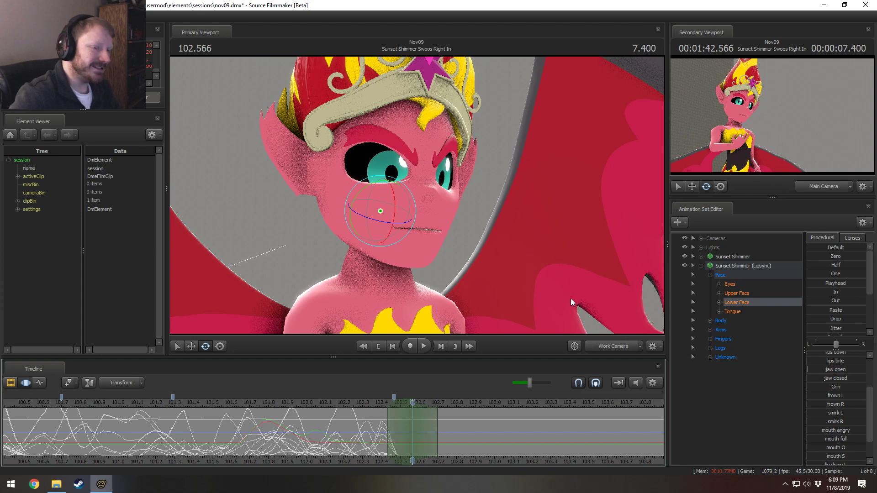
# Blend the Lower Face pose from 98.466 fully into the current time selection with the Playhead preset, and return the playhead to 102.566.
pyautogui.scroll(-4, 294, 419)
pyautogui.scroll(-5, 294, 418)
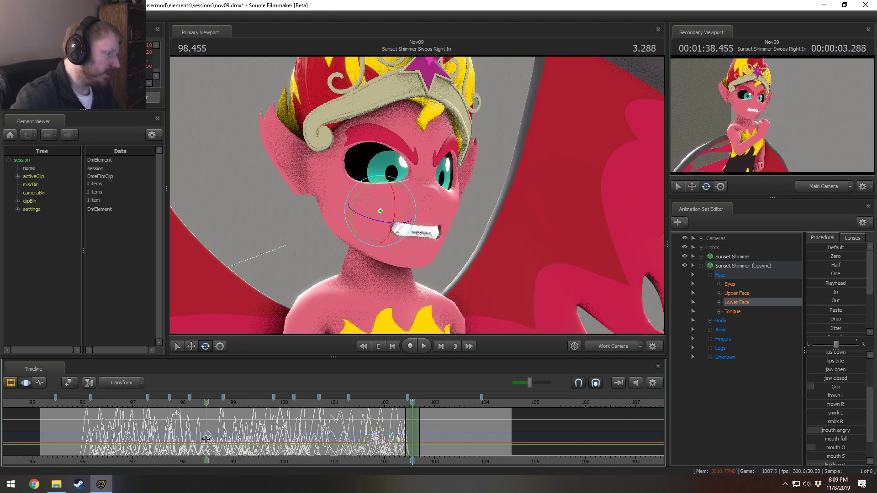
pyautogui.scroll(2, 207, 444)
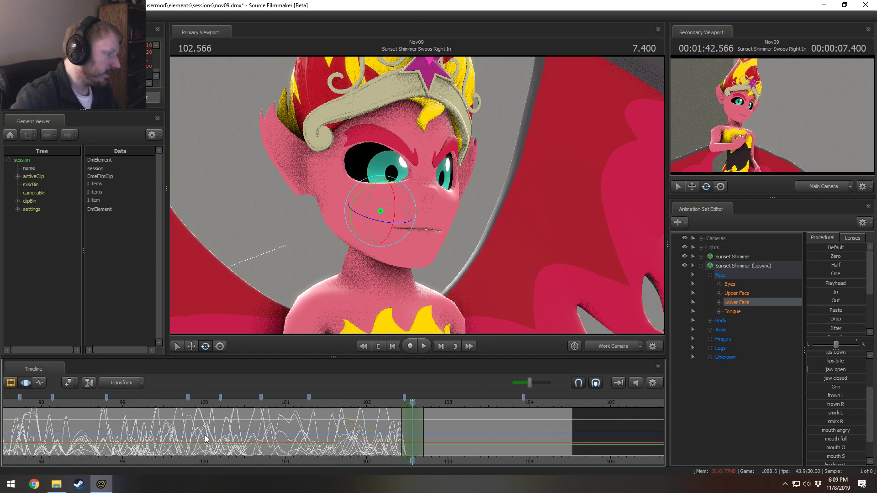
pyautogui.click(79, 413)
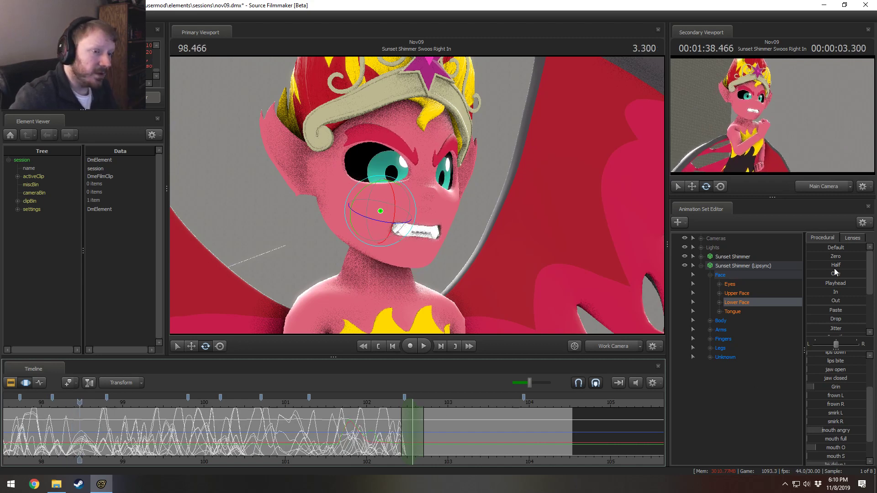
pyautogui.moveTo(837, 283); pyautogui.dragTo(838, 283)
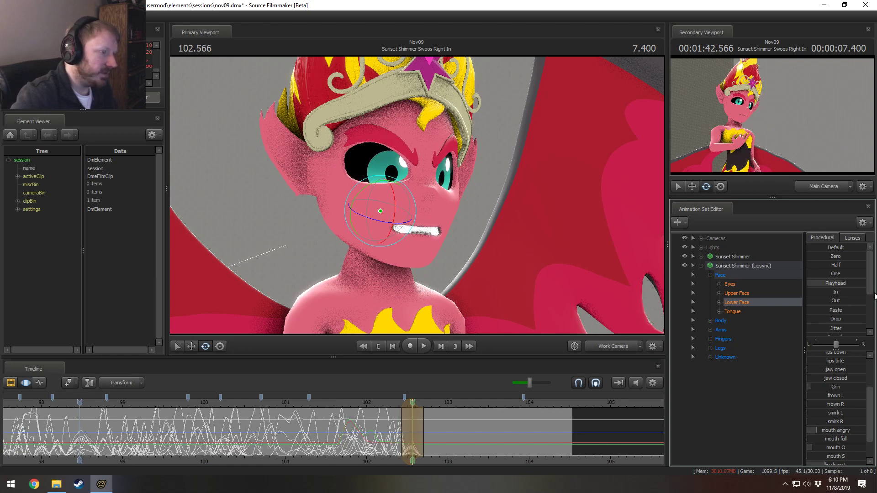
pyautogui.moveTo(875, 294); pyautogui.dragTo(876, 294)
pyautogui.click(413, 404)
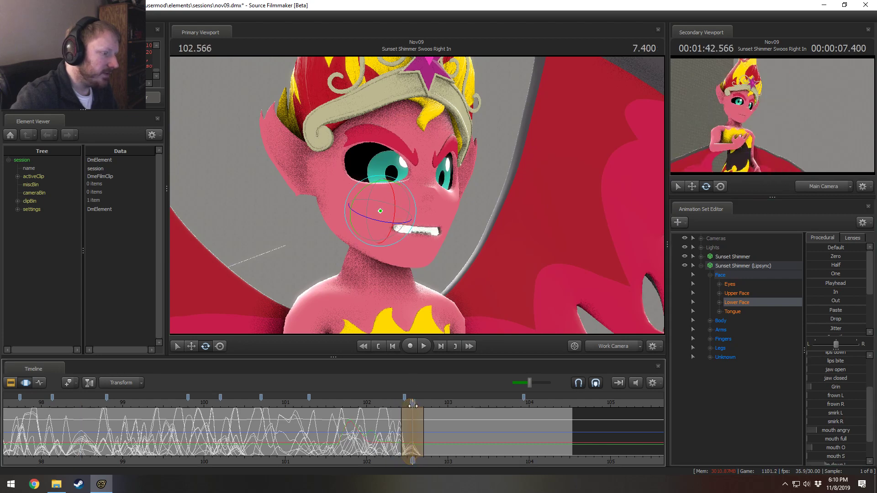
# Try rotating the jaw and adjusting jaw closed at 102.566, and undo both changes.
pyautogui.moveTo(397, 203); pyautogui.dragTo(399, 202)
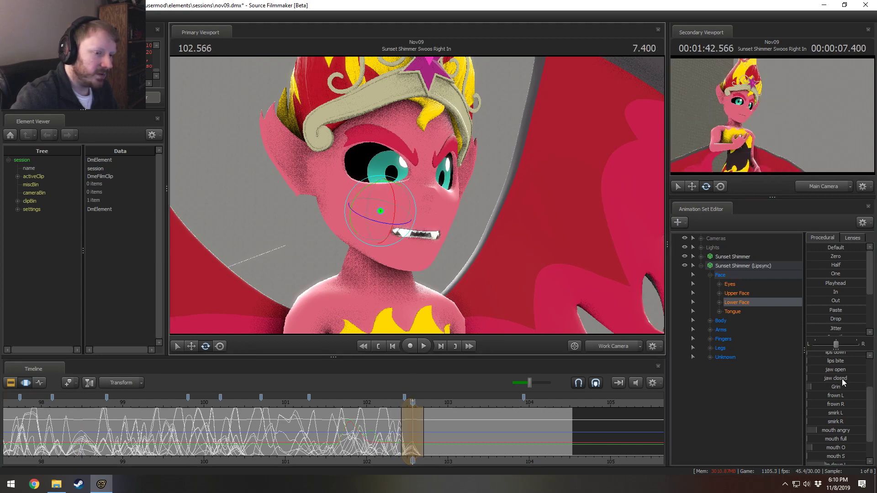
pyautogui.moveTo(842, 379); pyautogui.dragTo(836, 379)
pyautogui.hotkey('ctrl', 'z')
pyautogui.hotkey('ctrl', 'z')
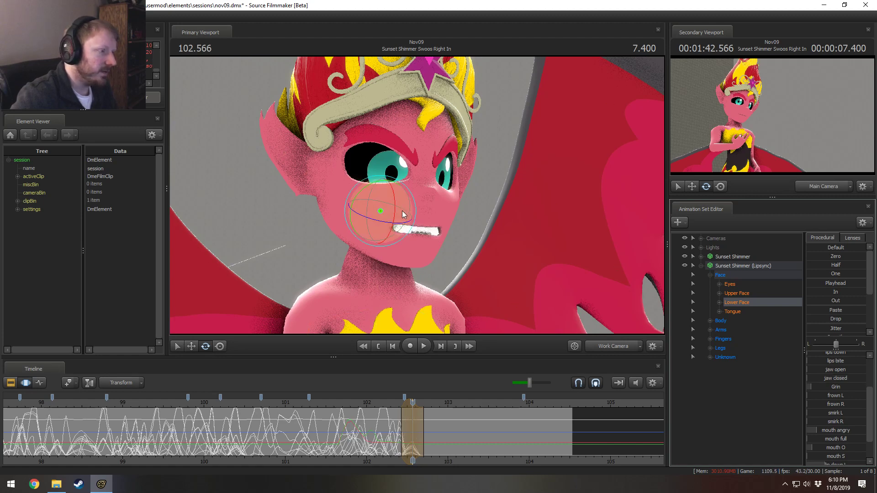
# With the time selection moved to about 102.40 to 102.60 and the playhead at 102.500, raise jaw open and rotate the jaw further down.
pyautogui.moveTo(365, 431)
pyautogui.mouseDown()
pyautogui.moveTo(413, 436)
pyautogui.moveTo(379, 442)
pyautogui.moveTo(396, 442)
pyautogui.mouseUp()
pyautogui.scroll(5, 413, 437)
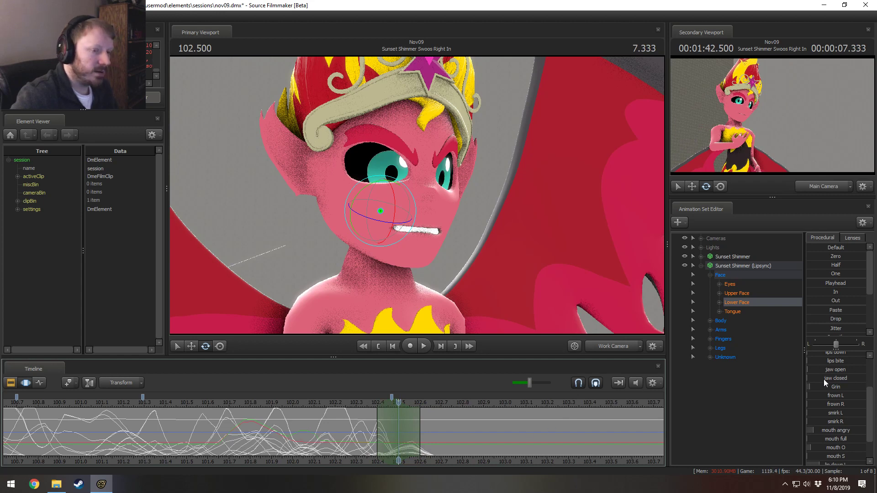
pyautogui.scroll(2, 834, 368)
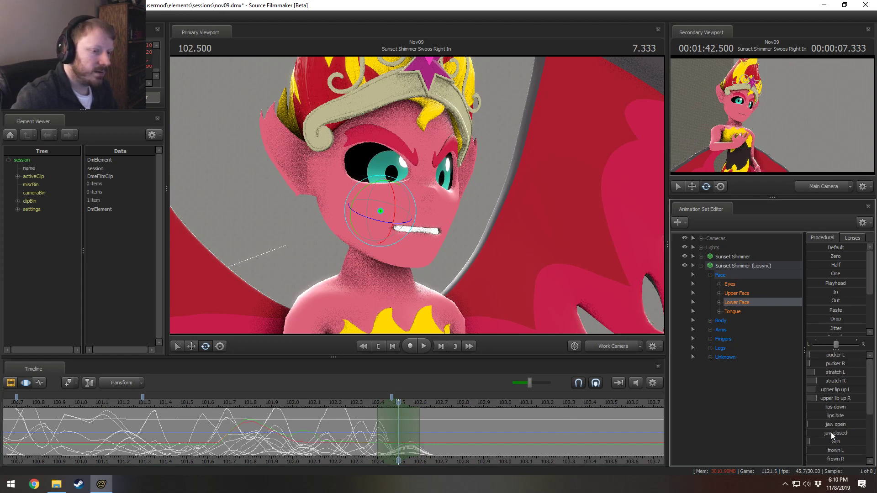
pyautogui.moveTo(832, 424); pyautogui.dragTo(845, 425)
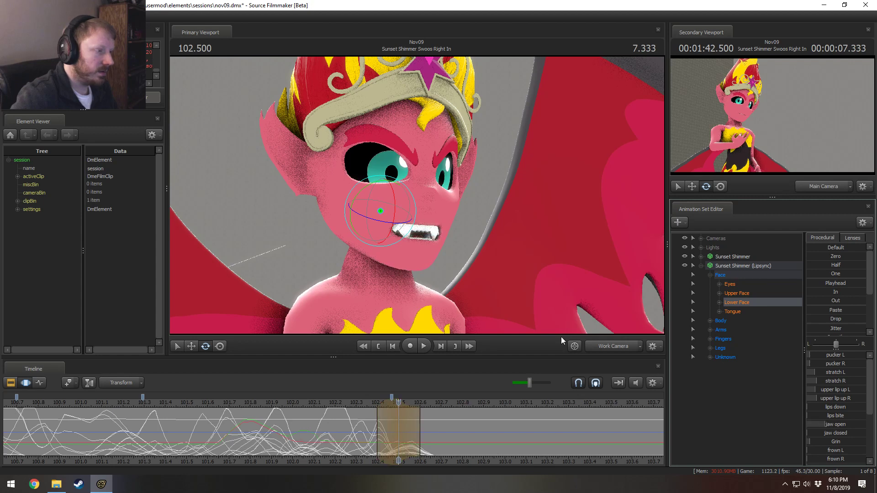
pyautogui.moveTo(396, 196); pyautogui.dragTo(400, 200)
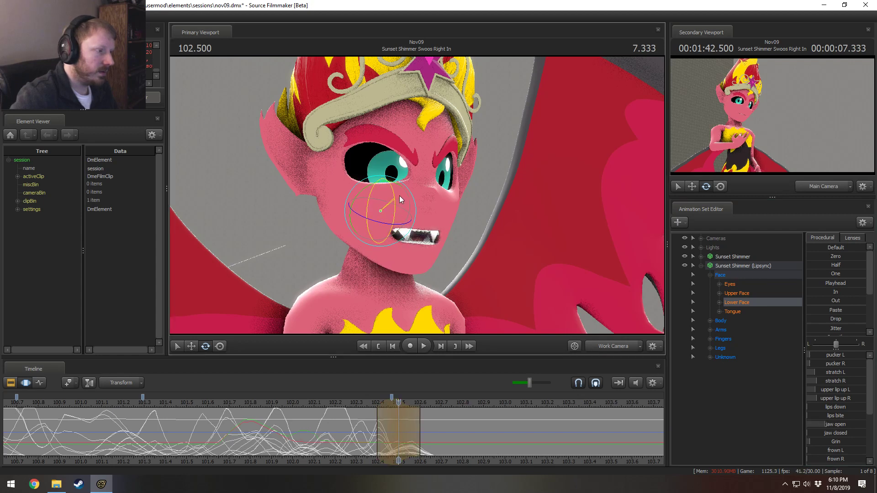
pyautogui.press('shift')
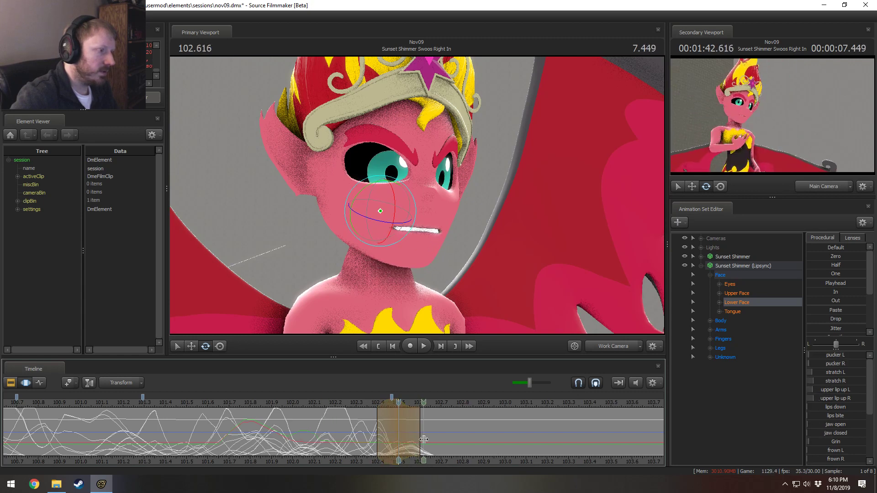
# Scrub and play back the end of the line repeatedly around 101.9 to 102.8 to check the mouth timing.
pyautogui.scroll(-5, 217, 397)
pyautogui.hotkey('shift', 'space')
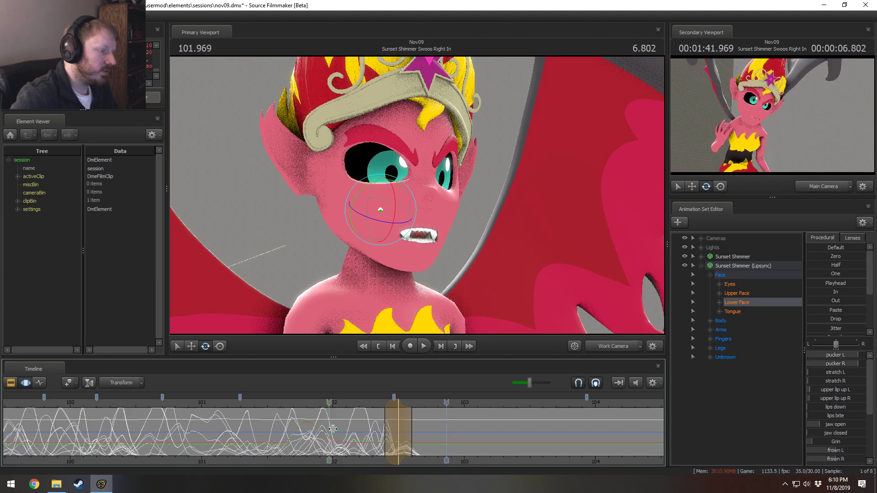
pyautogui.click(382, 439)
pyautogui.press('space')
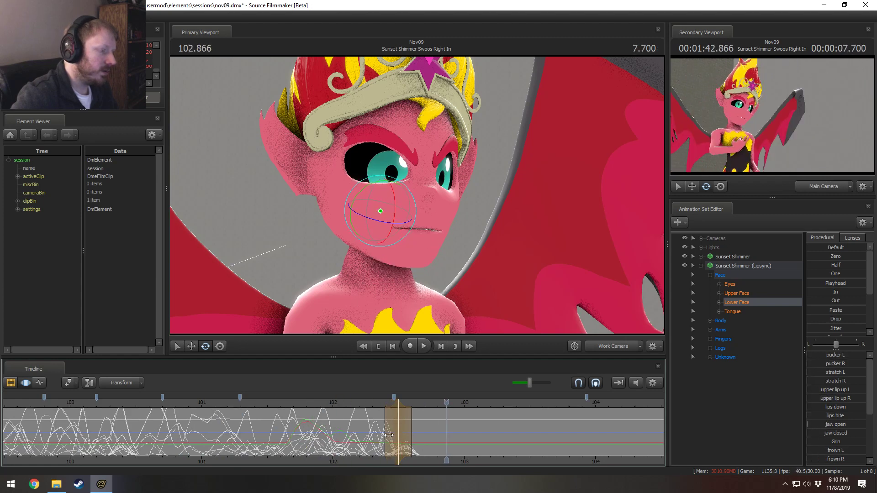
pyautogui.click(390, 430)
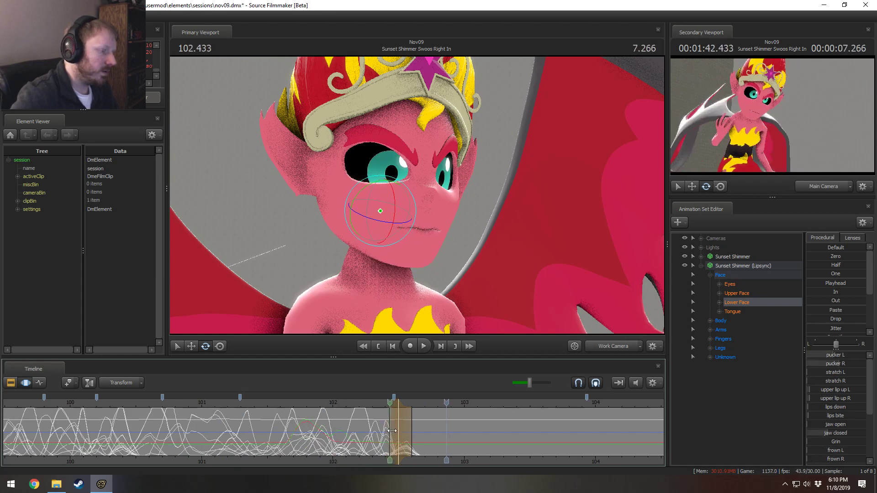
pyautogui.click(326, 399)
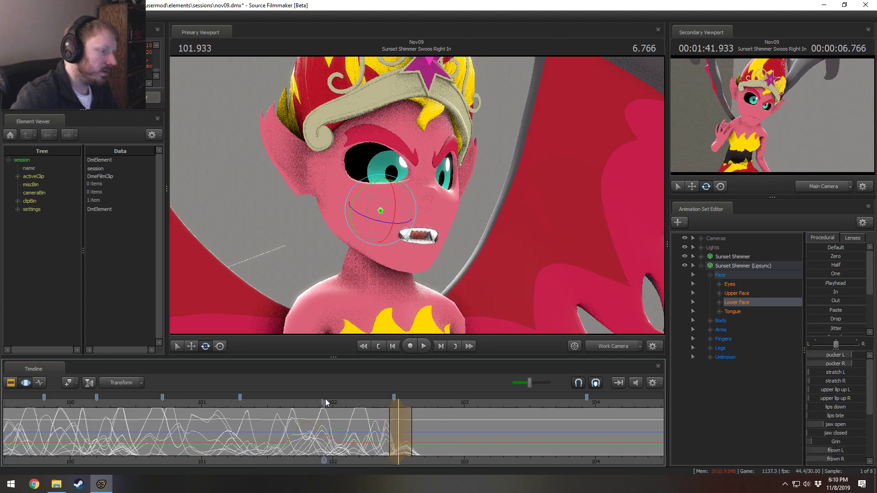
pyautogui.press('space')
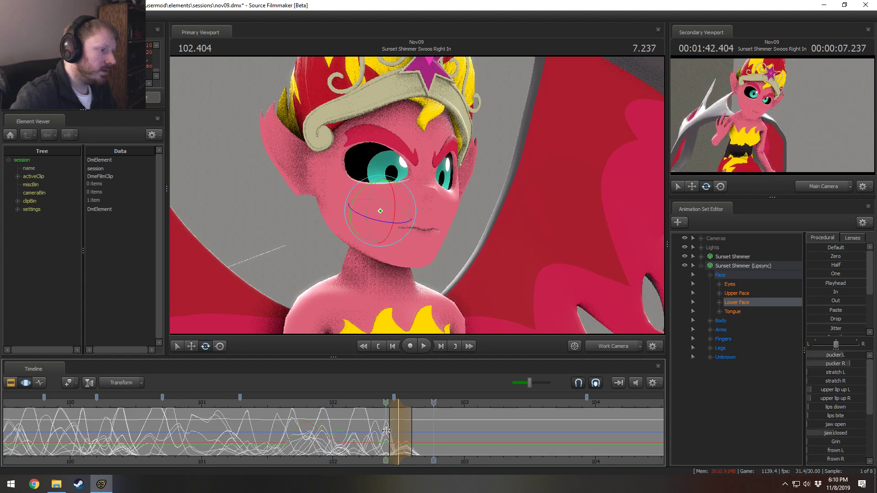
pyautogui.click(383, 430)
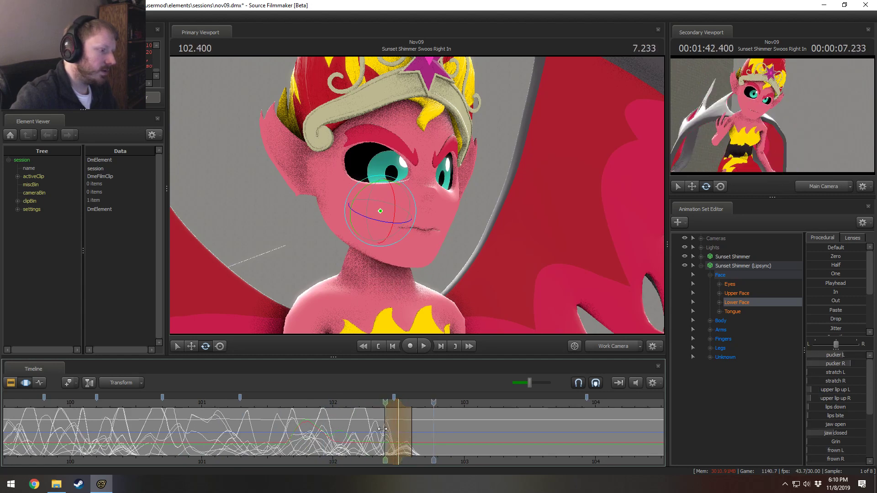
pyautogui.click(350, 399)
pyautogui.press('space')
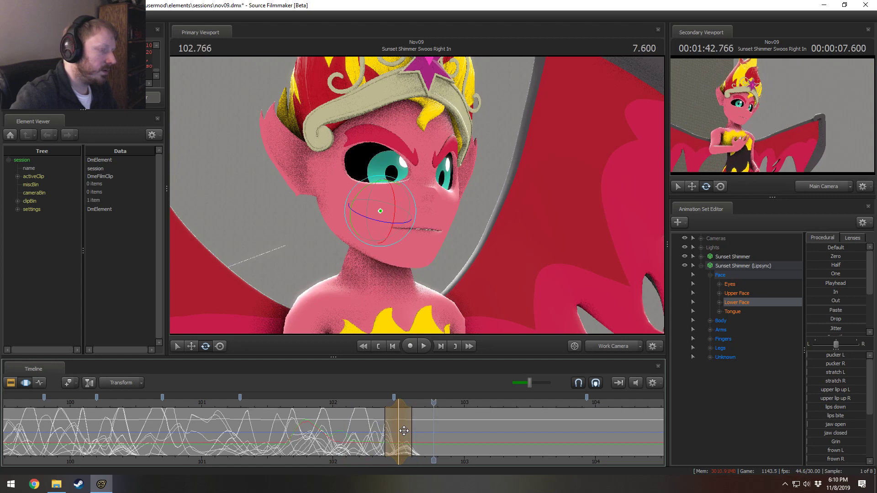
pyautogui.click(233, 407)
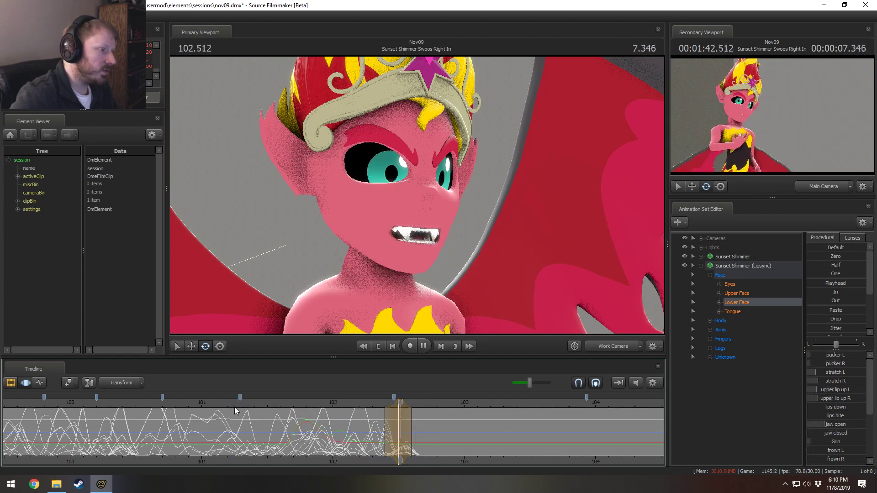
pyautogui.press('space')
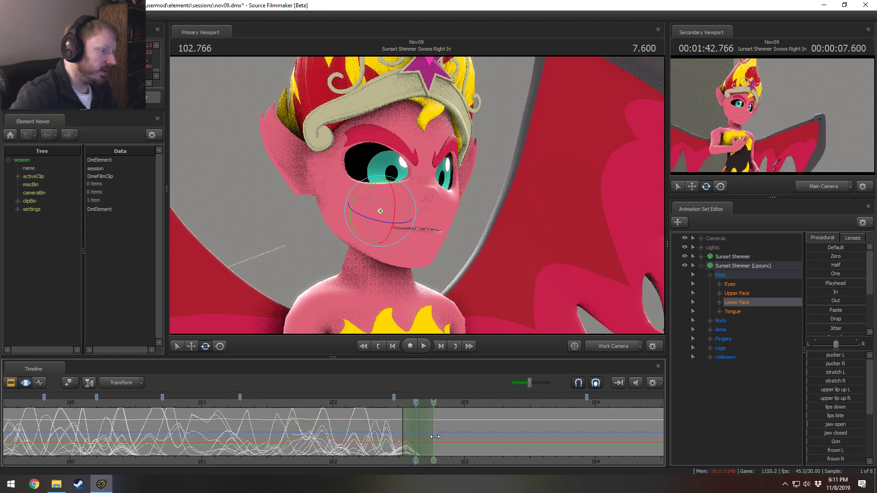
# Blend the Lower Face pose from 96.866 into about 102.53 to 102.77 with the Playhead preset, and return the playhead to 102.433.
pyautogui.scroll(-5, 236, 449)
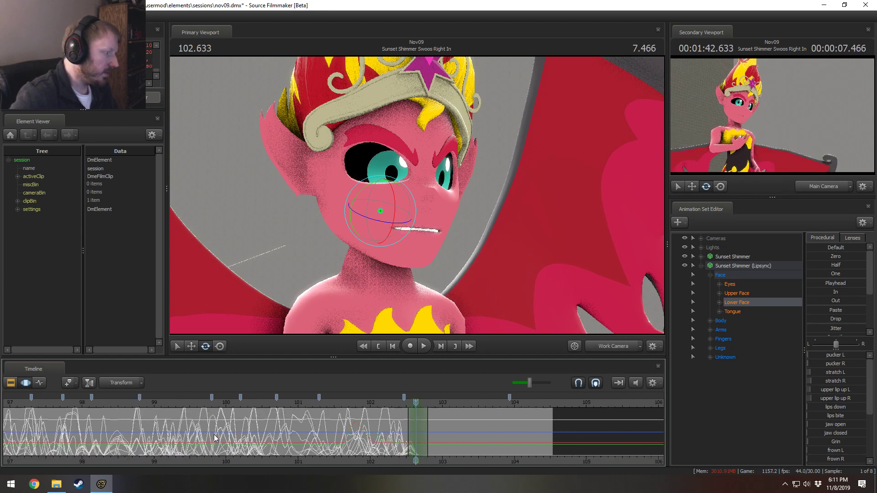
pyautogui.scroll(1, 229, 445)
pyautogui.click(176, 403)
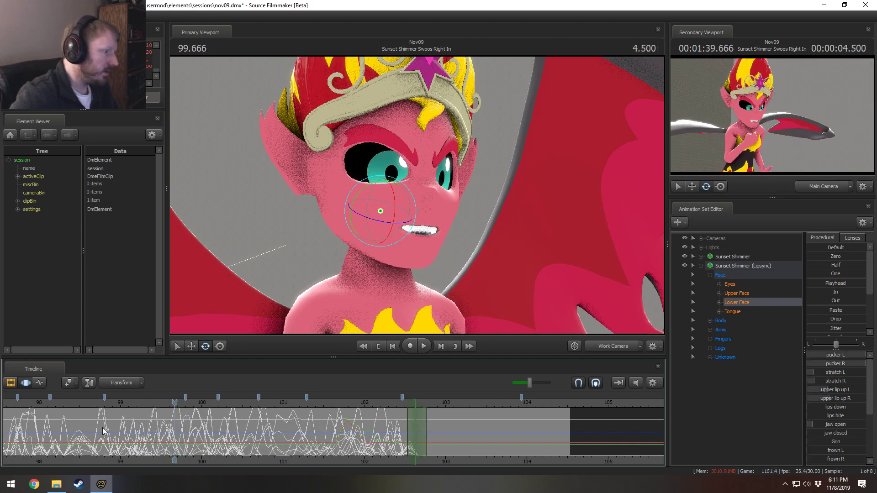
pyautogui.scroll(-3, 137, 425)
pyautogui.click(47, 404)
pyautogui.moveTo(48, 404); pyautogui.dragTo(147, 433)
pyautogui.scroll(-1, 146, 433)
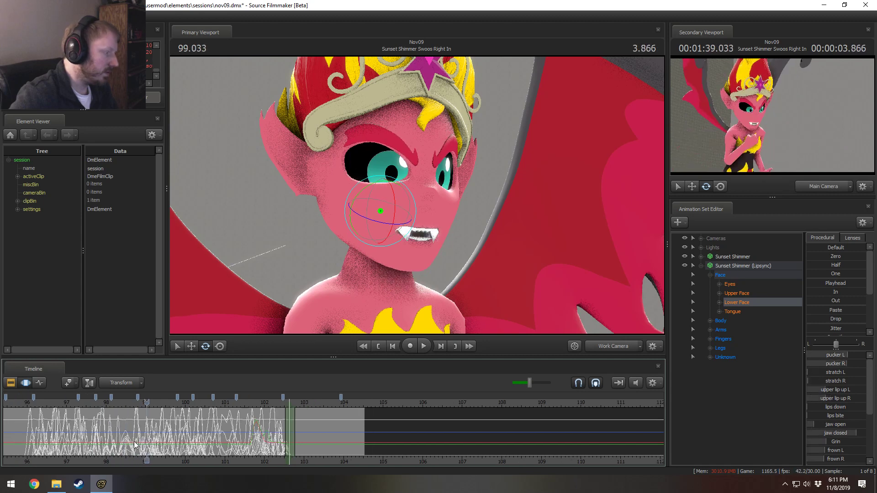
pyautogui.moveTo(114, 458); pyautogui.dragTo(159, 450, button='middle')
pyautogui.moveTo(81, 404); pyautogui.dragTo(106, 421)
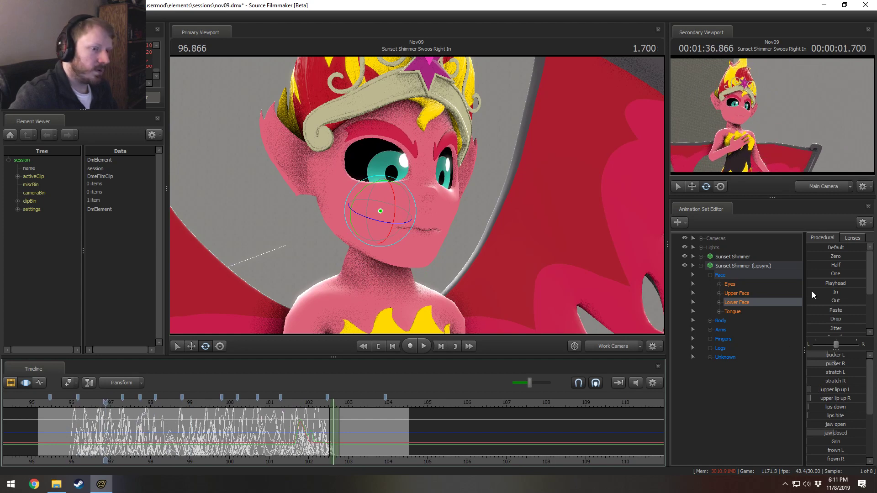
pyautogui.moveTo(816, 283); pyautogui.dragTo(867, 284)
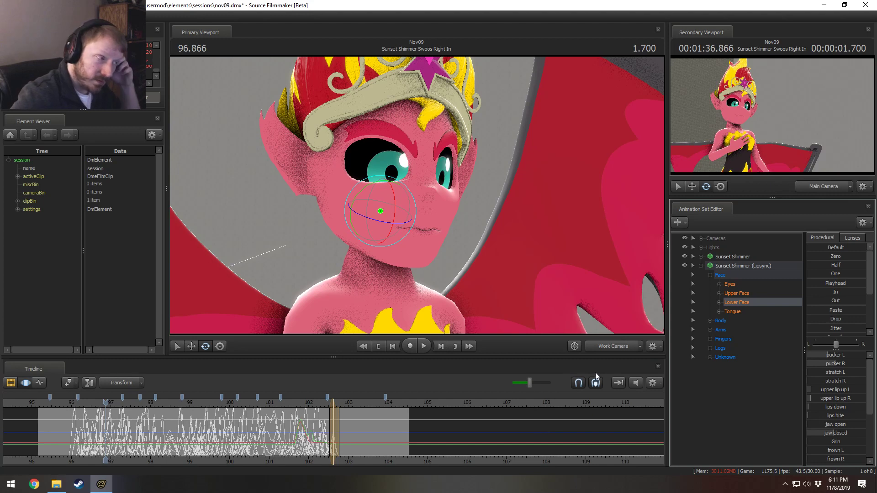
pyautogui.scroll(3, 482, 417)
pyautogui.click(558, 403)
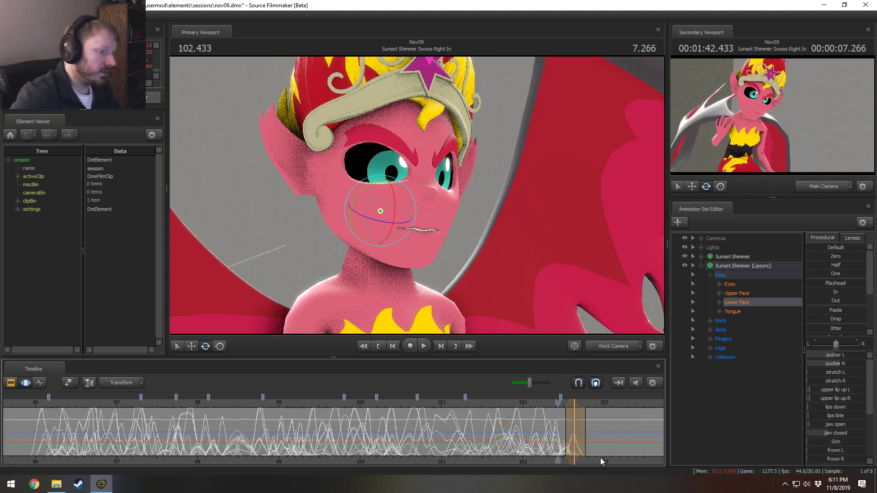
# Set the time selection to about 102.40 to 102.63 with the playhead at 102.500, and raise pucker L and pucker R.
pyautogui.moveTo(600, 458); pyautogui.dragTo(459, 447, button='middle')
pyautogui.scroll(3, 407, 442)
pyautogui.moveTo(390, 464); pyautogui.dragTo(288, 450, button='middle')
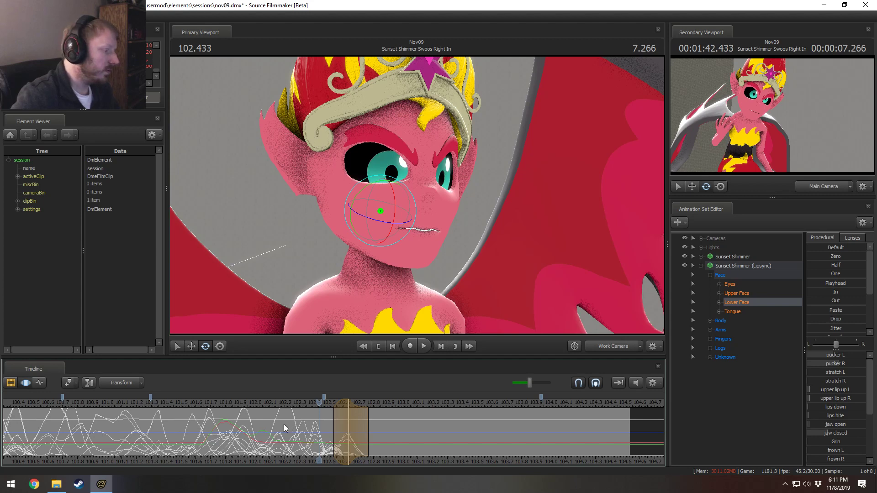
pyautogui.click(247, 430)
pyautogui.moveTo(246, 430); pyautogui.dragTo(349, 444)
pyautogui.keyDown('shift'); pyautogui.click(329, 444); pyautogui.keyUp('shift')
pyautogui.keyDown('shift'); pyautogui.scroll(3, 329, 444); pyautogui.keyUp('shift')
pyautogui.click(829, 355)
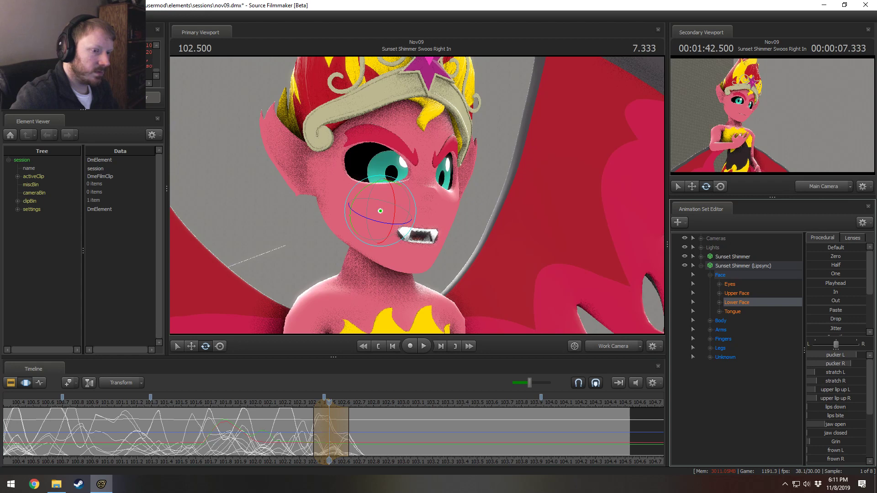
pyautogui.moveTo(849, 356); pyautogui.dragTo(853, 357)
pyautogui.press('shift')
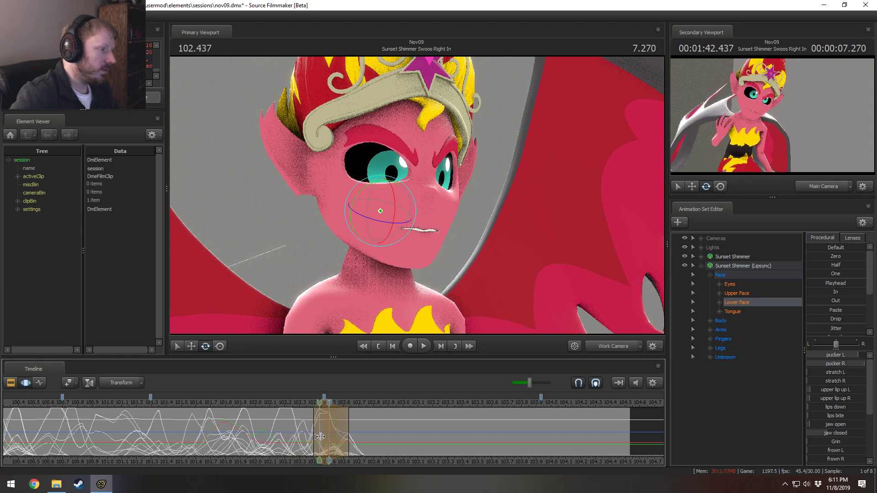
# Move the time selection to about 102.50 to 102.83, raise stratch L and R, and lower pucker L and R at 102.633.
pyautogui.moveTo(313, 424); pyautogui.dragTo(352, 441)
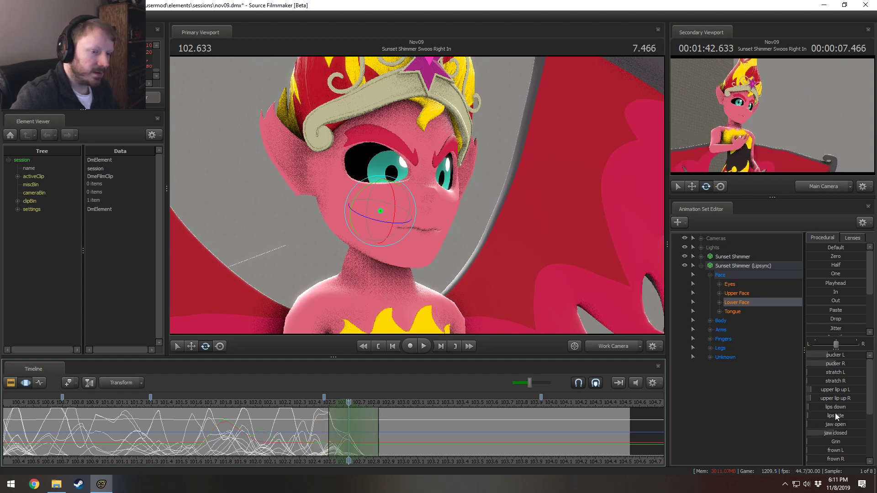
pyautogui.moveTo(831, 373)
pyautogui.mouseDown()
pyautogui.moveTo(869, 378)
pyautogui.moveTo(830, 360)
pyautogui.mouseUp()
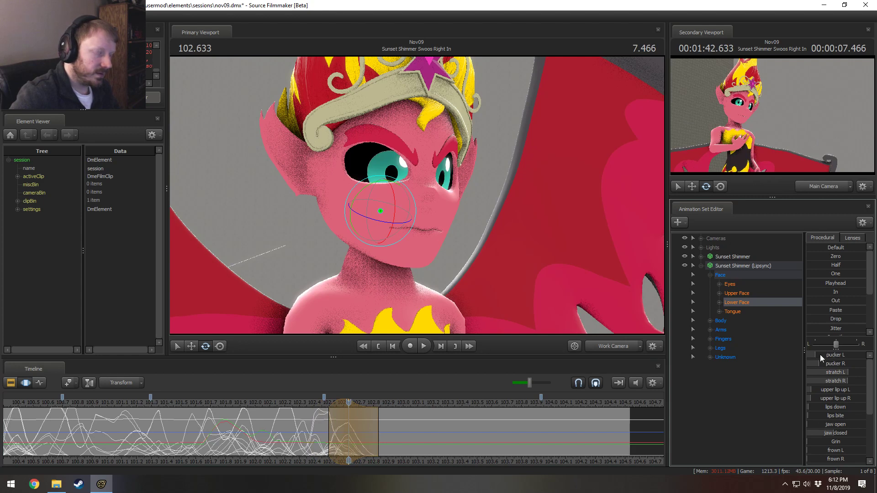
pyautogui.press('shift')
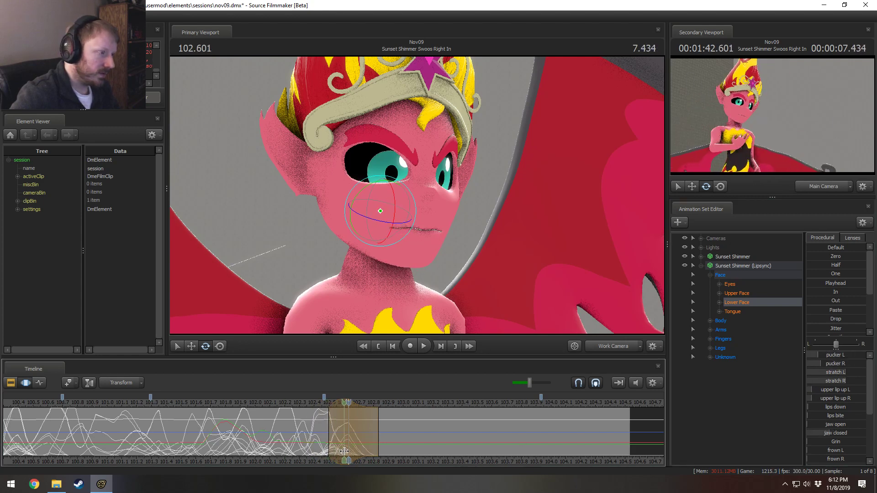
# Shorten the time selection so it ends at about 102.73, with the playhead at 102.633.
pyautogui.moveTo(378, 444); pyautogui.dragTo(364, 444)
pyautogui.press('shift')
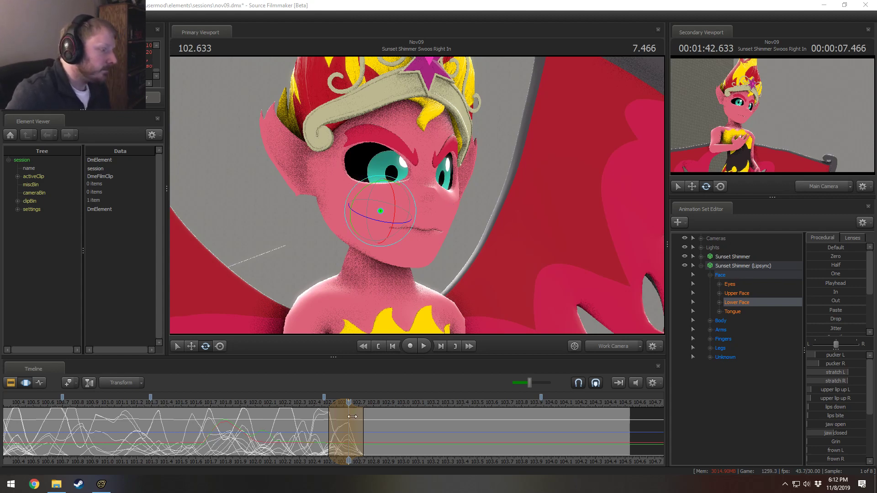
pyautogui.moveTo(375, 464); pyautogui.dragTo(300, 459, button='middle')
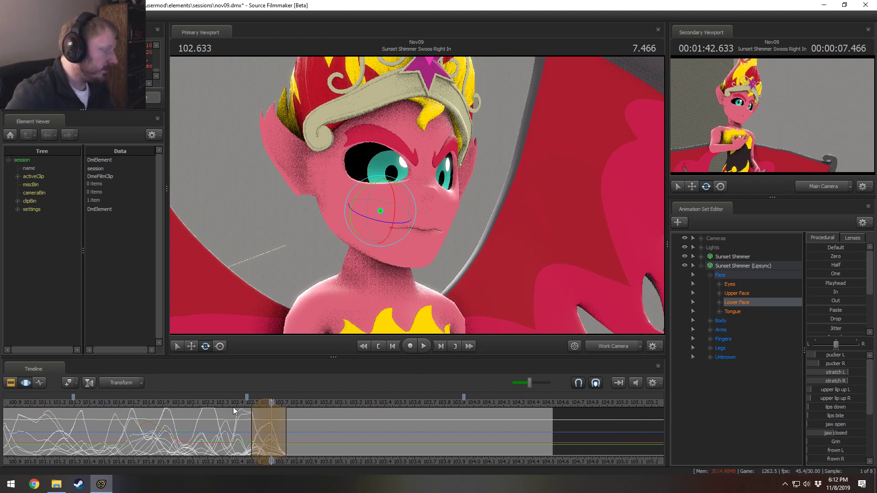
# Place a time selection at about 102.80 to 103.27 with the playhead at 103.033.
pyautogui.moveTo(271, 440); pyautogui.dragTo(334, 441)
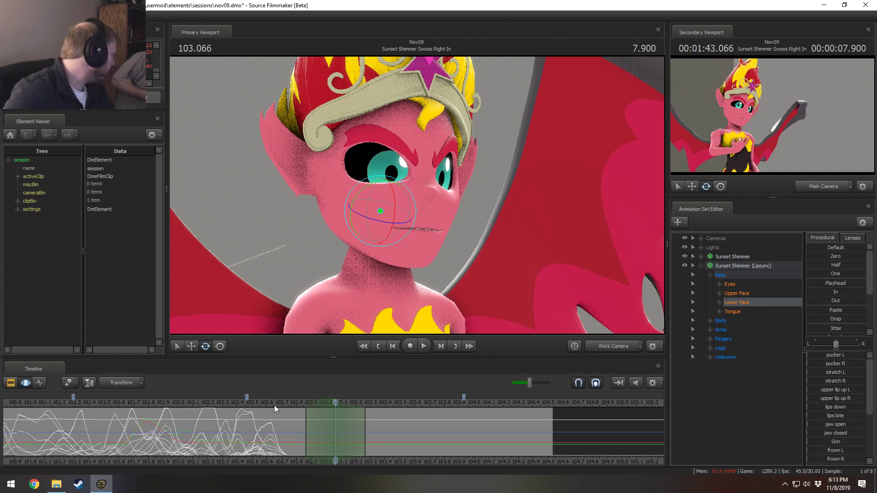
pyautogui.moveTo(274, 406); pyautogui.dragTo(329, 444)
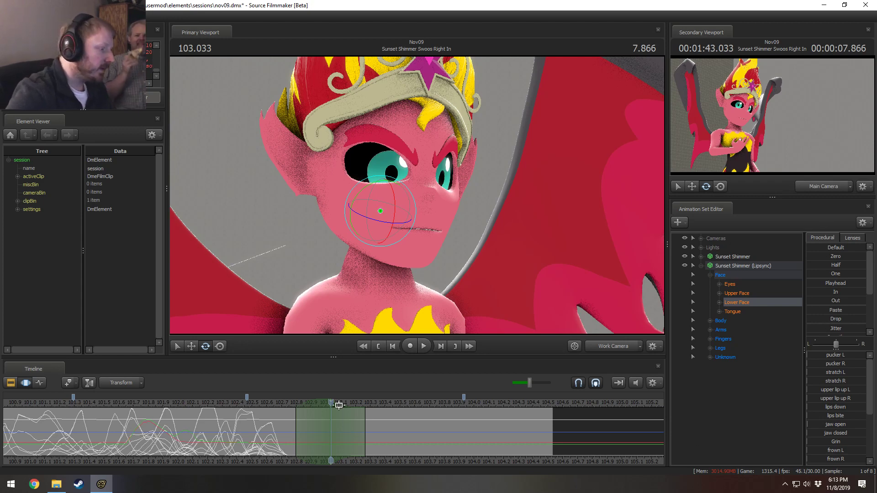
pyautogui.moveTo(337, 403); pyautogui.dragTo(331, 444)
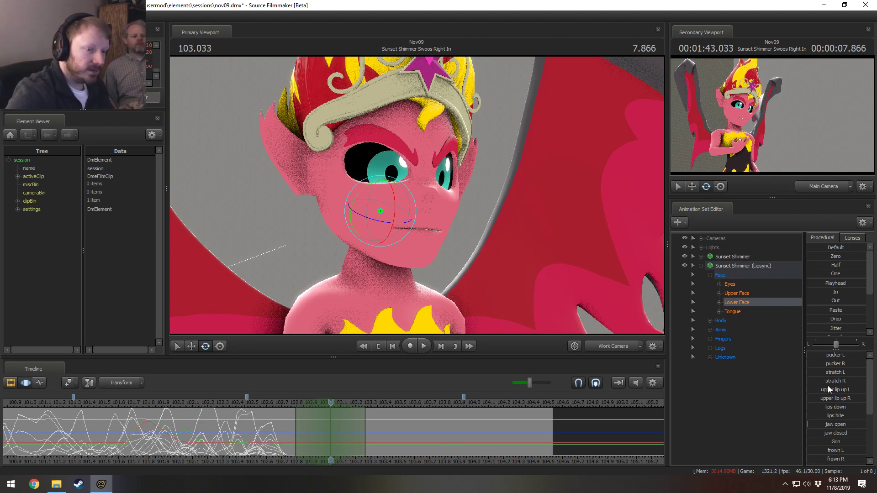
# Fully blend the Lower Face pose from 100.033 into the time selection with the Playhead preset, and return the playhead to 103.033.
pyautogui.scroll(-4, 182, 425)
pyautogui.click(174, 404)
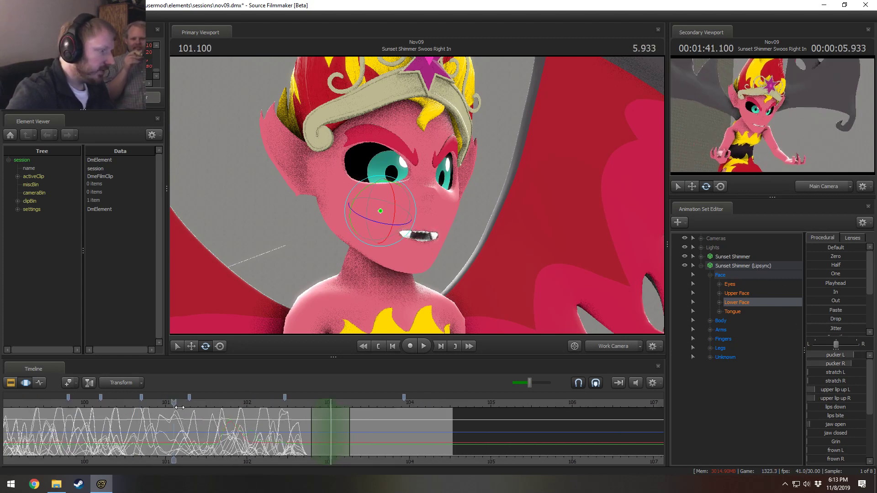
pyautogui.moveTo(180, 408); pyautogui.dragTo(86, 429)
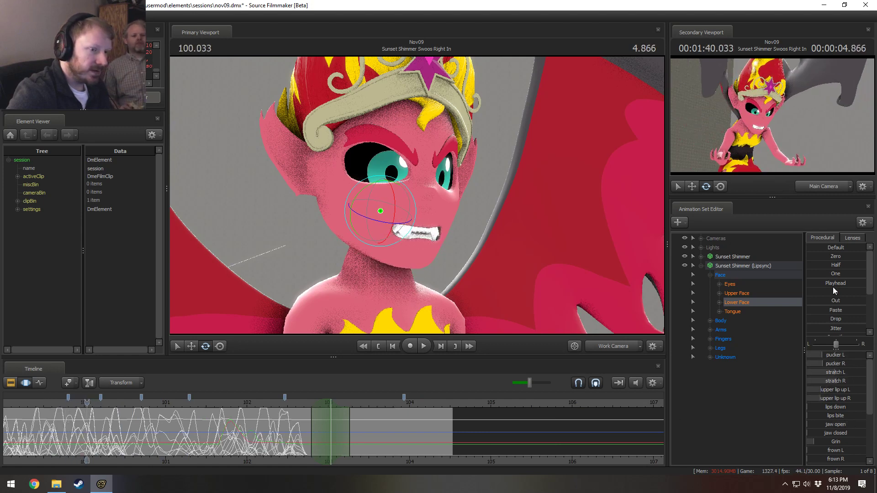
pyautogui.moveTo(832, 284); pyautogui.dragTo(868, 284)
pyautogui.click(331, 405)
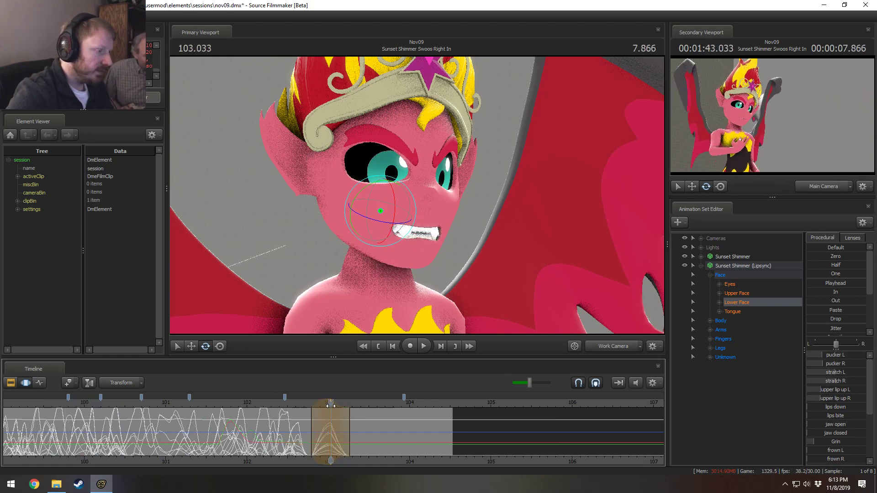
# Raise frown L and frown R within the time selection around 103.033.
pyautogui.scroll(1, 364, 415)
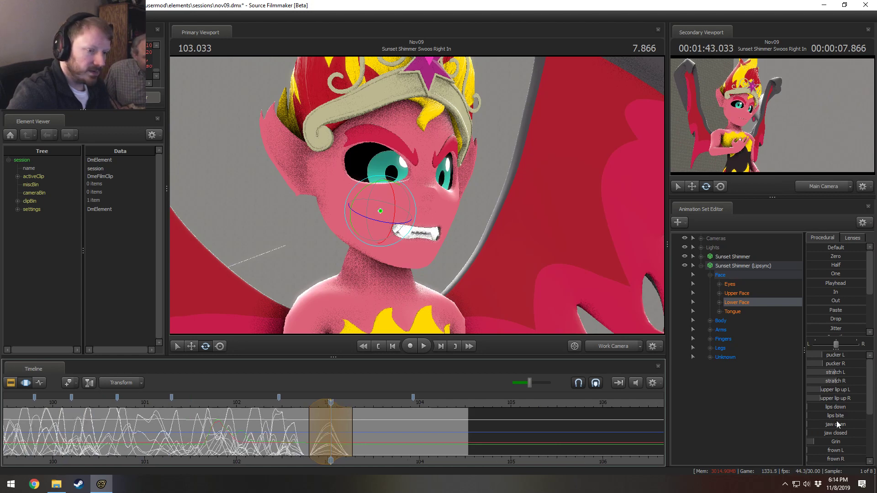
pyautogui.scroll(-1, 832, 434)
pyautogui.moveTo(829, 423); pyautogui.dragTo(846, 432)
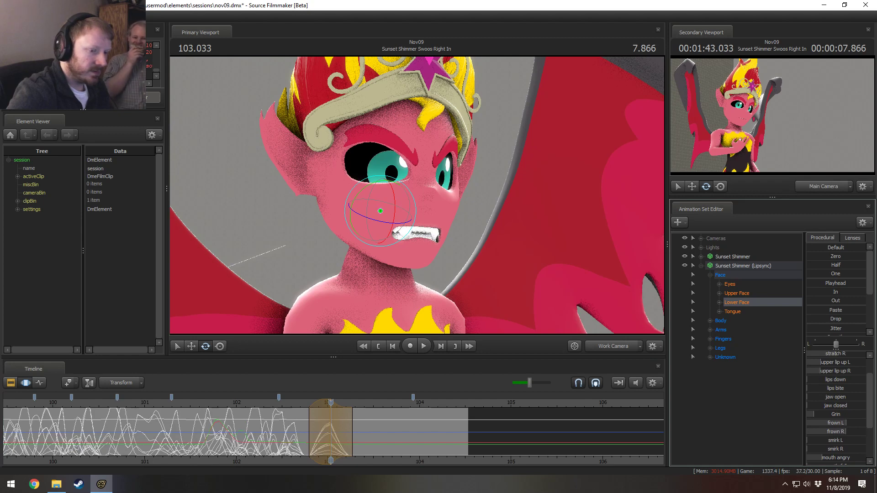
# Set the time selection to about 102.60 to 103.00 with the playhead at 102.800, and raise jaw open.
pyautogui.moveTo(455, 466); pyautogui.dragTo(430, 460, button='middle')
pyautogui.scroll(4, 232, 432)
pyautogui.press('shift')
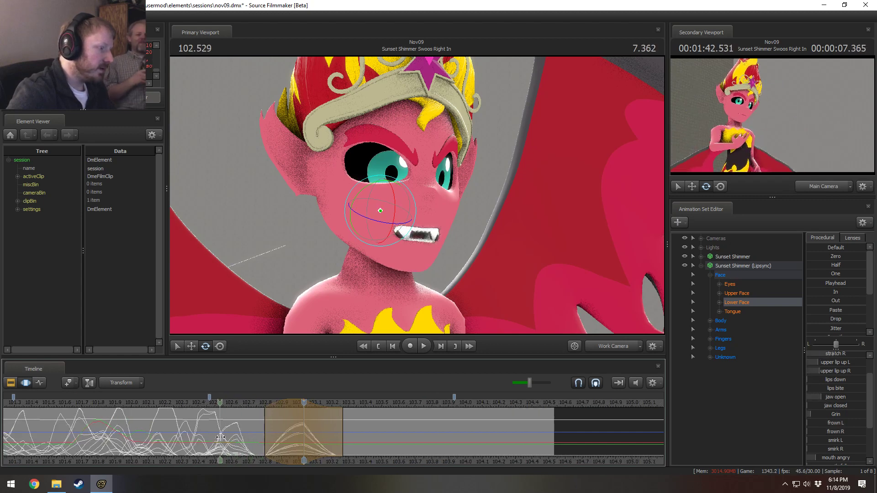
pyautogui.click(265, 441)
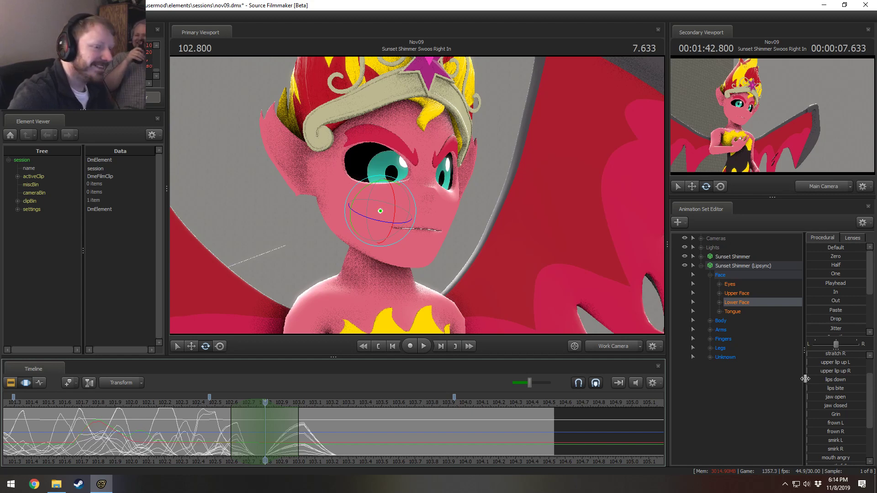
pyautogui.scroll(1, 816, 380)
pyautogui.scroll(-2, 832, 401)
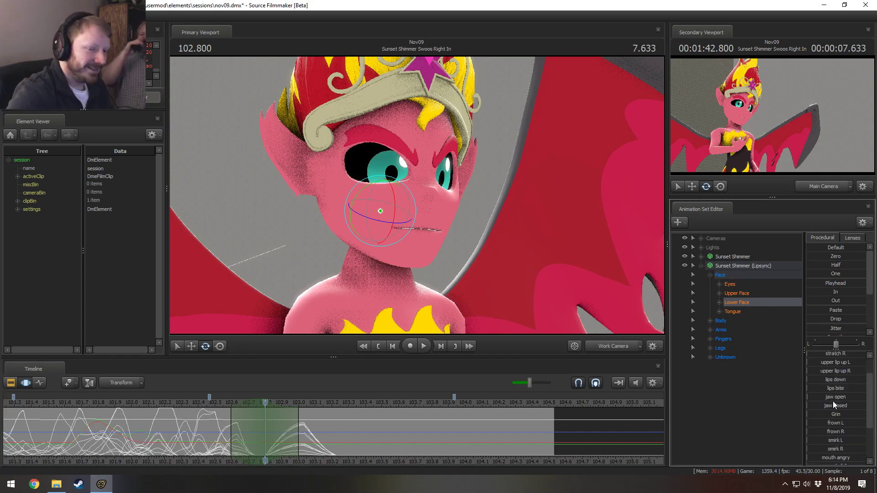
pyautogui.moveTo(824, 371); pyautogui.dragTo(841, 371)
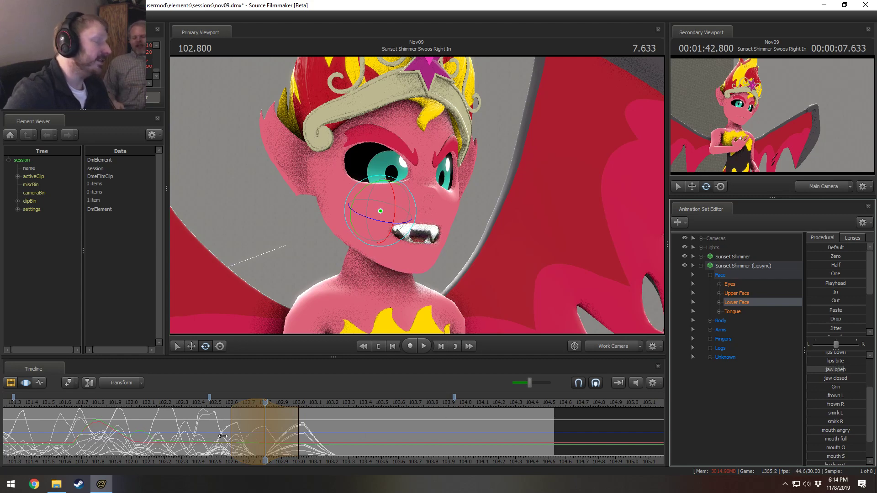
# Set the time selection to about 102.60 to 102.97 with the playhead at 102.700, and raise pucker L and pucker R.
pyautogui.moveTo(203, 435); pyautogui.dragTo(276, 442)
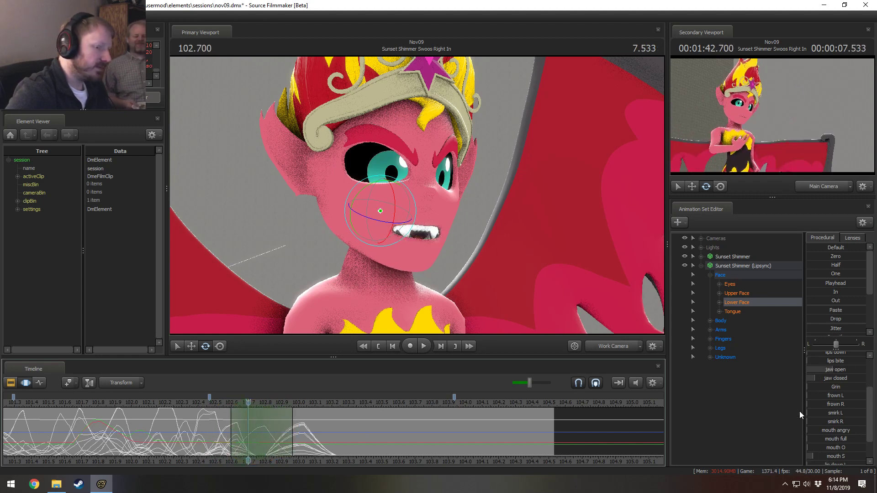
pyautogui.scroll(2, 830, 401)
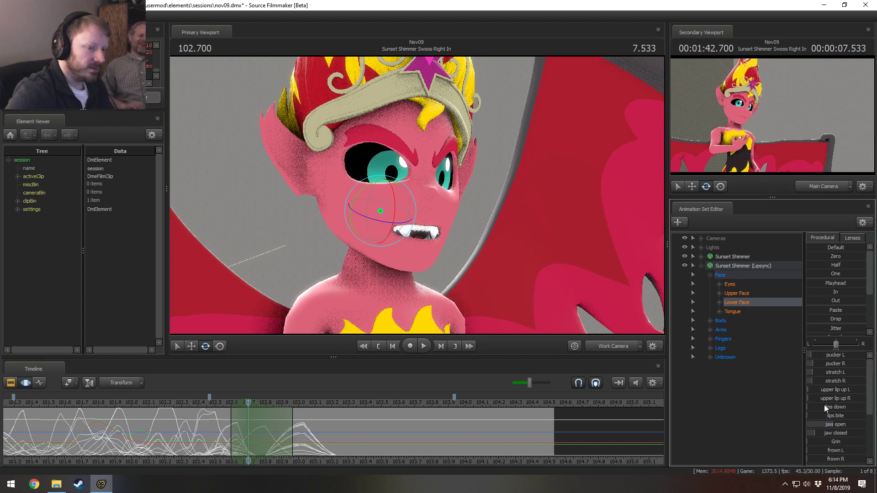
pyautogui.moveTo(826, 356); pyautogui.dragTo(864, 365)
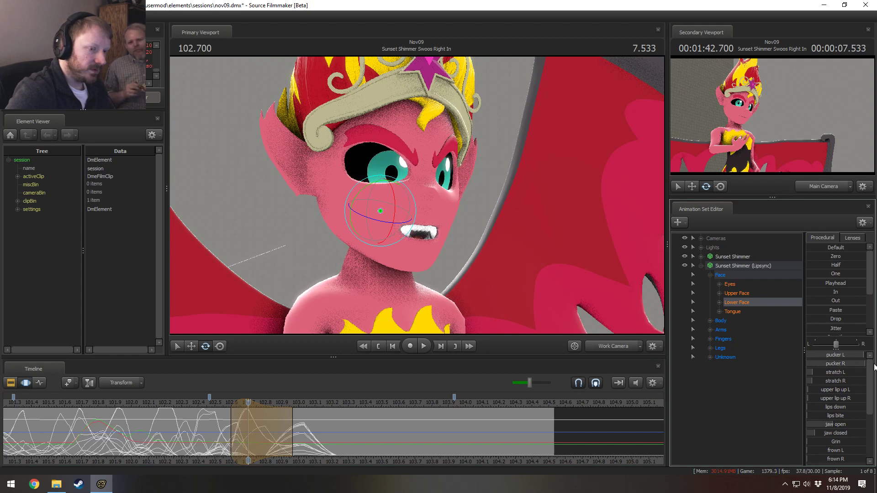
# Play back the mouth motion and shift the pucker time selection slightly earlier, to about 102.56 to 102.93.
pyautogui.press('space')
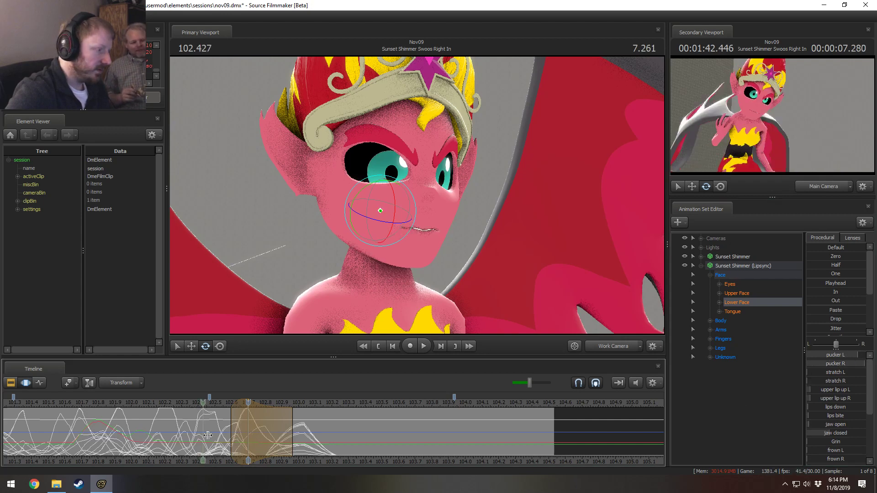
pyautogui.press('space')
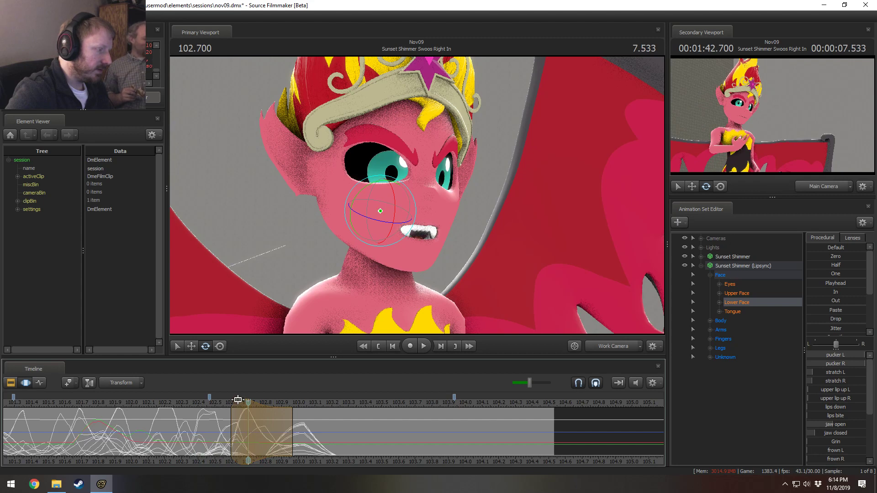
pyautogui.moveTo(240, 402); pyautogui.dragTo(234, 402)
# Set the time selection to about 102.63 to 103.07 with the playhead at 102.866, and try raising mouth angry.
pyautogui.press('shift')
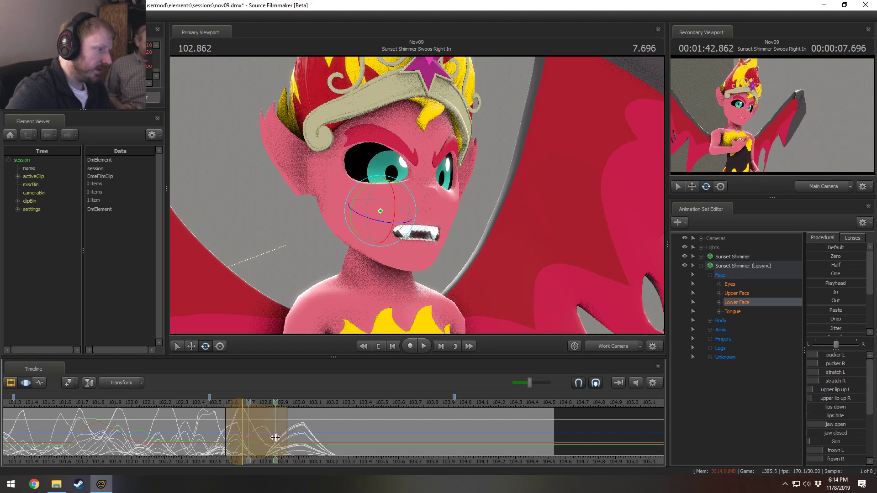
pyautogui.click(276, 438)
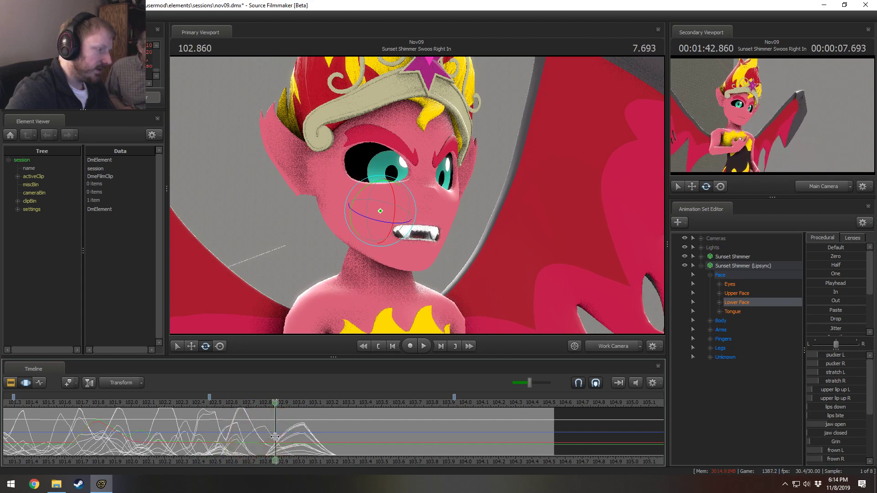
pyautogui.scroll(8, 276, 437)
pyautogui.moveTo(315, 437); pyautogui.dragTo(310, 438)
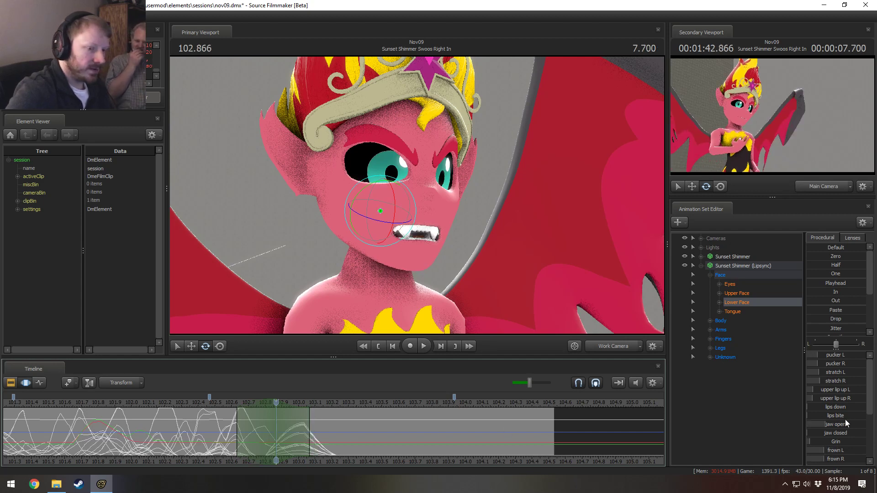
pyautogui.moveTo(834, 371); pyautogui.dragTo(854, 376)
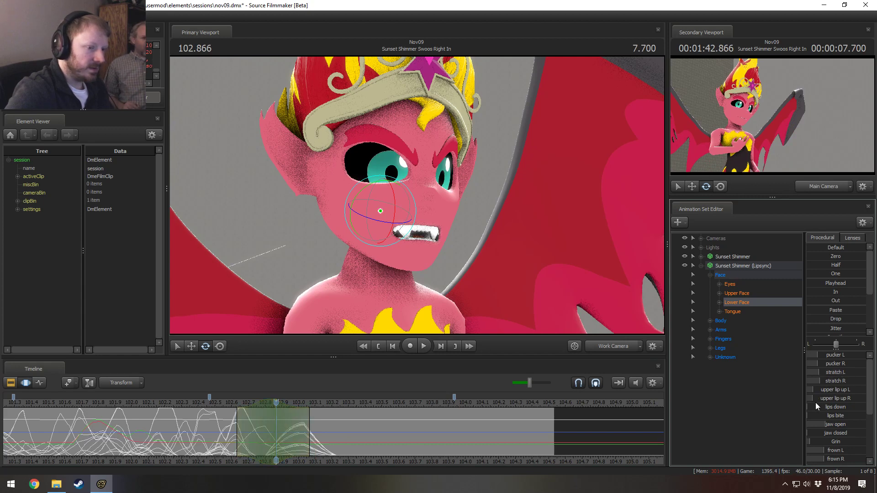
pyautogui.scroll(-2, 829, 427)
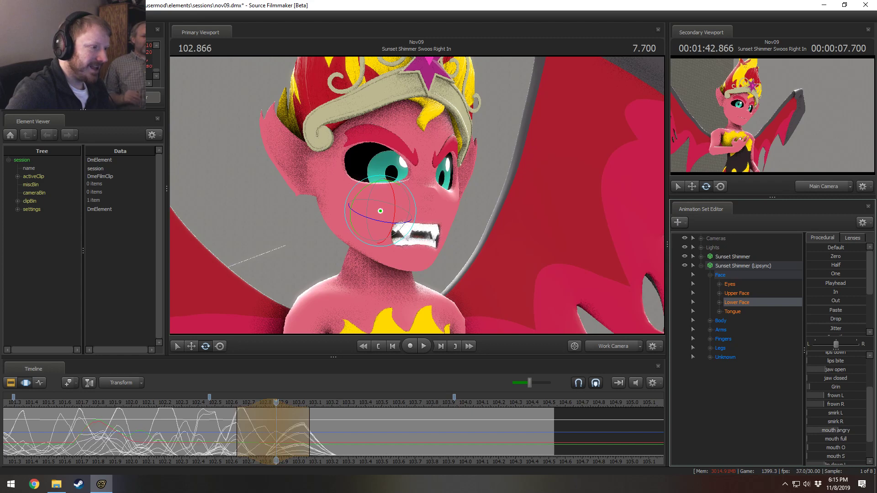
pyautogui.press('space')
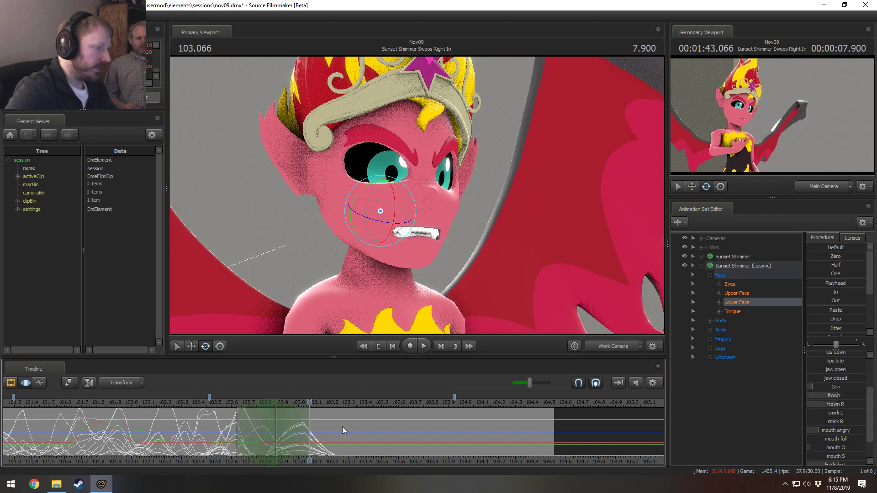
# Expand the Lower Face group and select pucker L and pucker R to examine their curves.
pyautogui.click(725, 293)
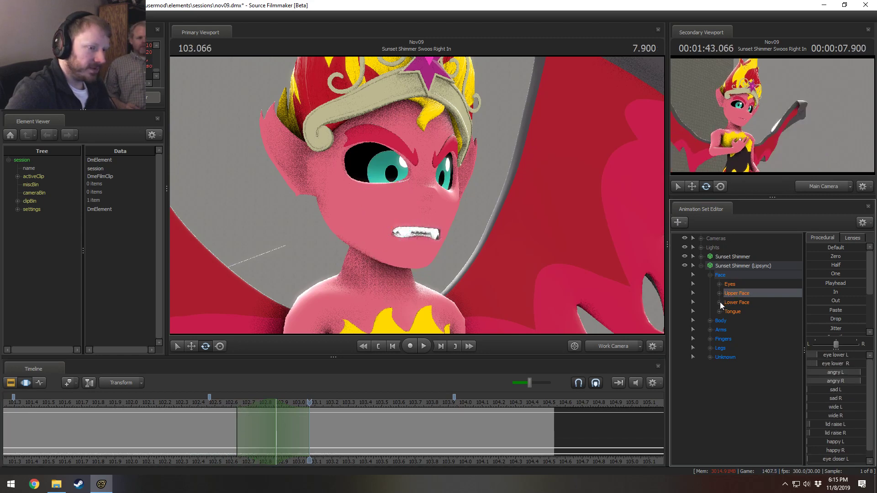
pyautogui.click(719, 303)
pyautogui.click(743, 322)
pyautogui.keyDown('ctrl'); pyautogui.click(744, 329); pyautogui.keyUp('ctrl')
# Set the time selection to about 102.60 to 103.13 at 102.800, and rotate DEF_Jaw to open the mouth wider.
pyautogui.moveTo(243, 430); pyautogui.dragTo(325, 438)
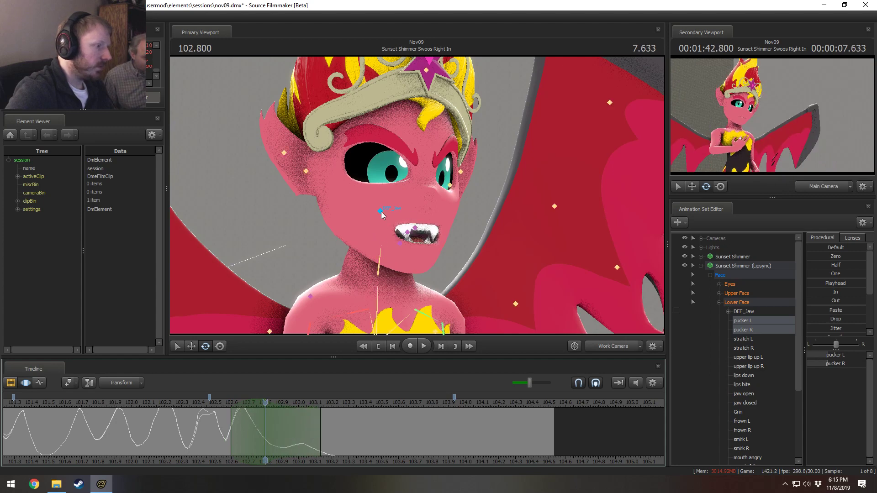
pyautogui.click(381, 211)
pyautogui.moveTo(395, 210); pyautogui.dragTo(384, 247)
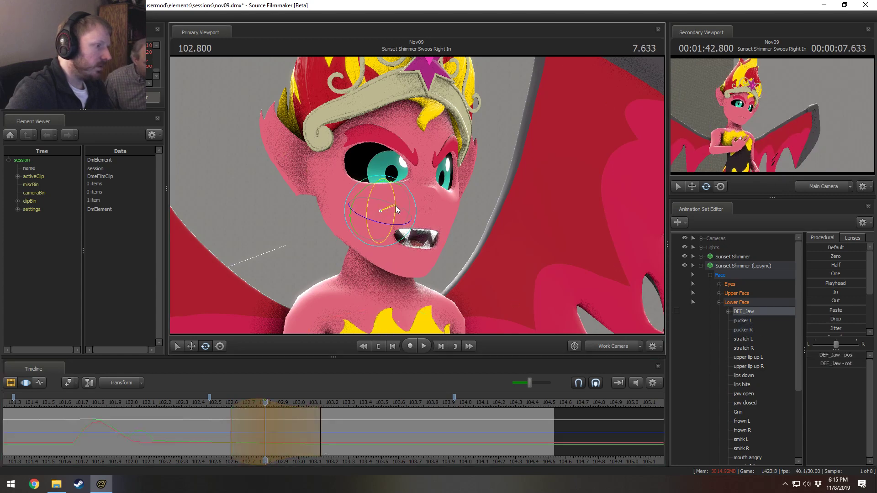
# Play back the mouth motion from 102.400 and shorten the DEF_Jaw time selection so it ends at about 103.00.
pyautogui.press('space')
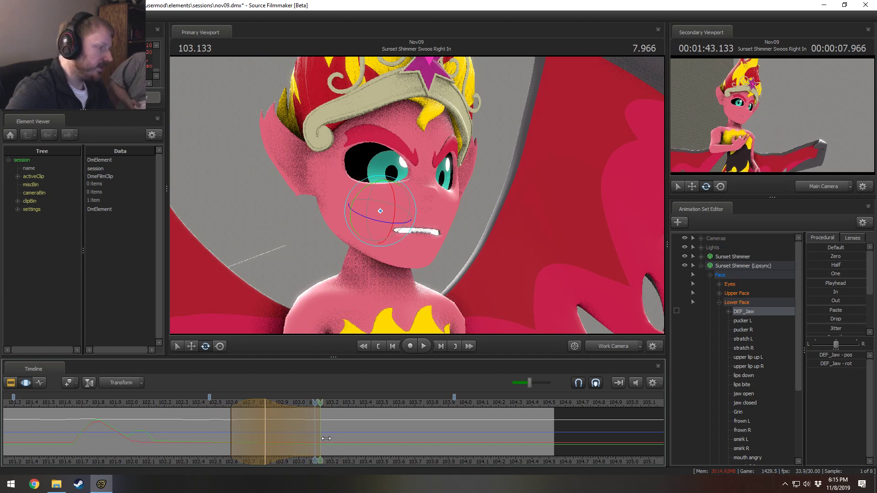
pyautogui.click(197, 408)
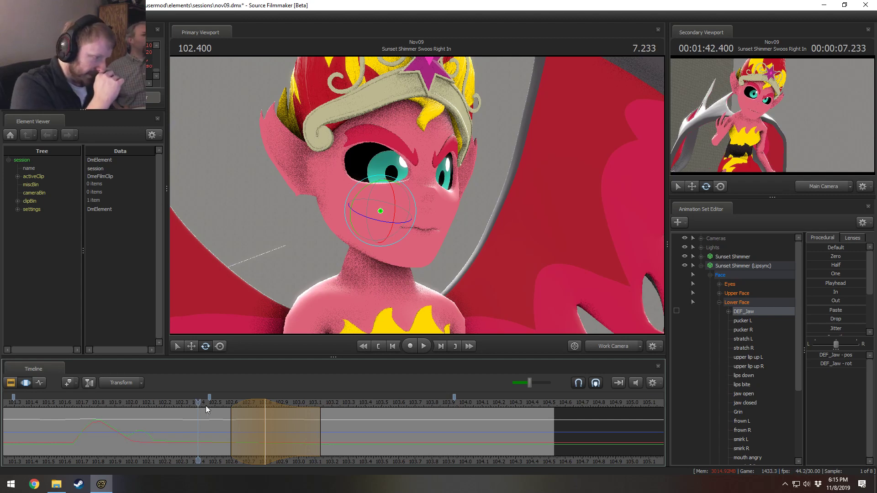
pyautogui.press('space')
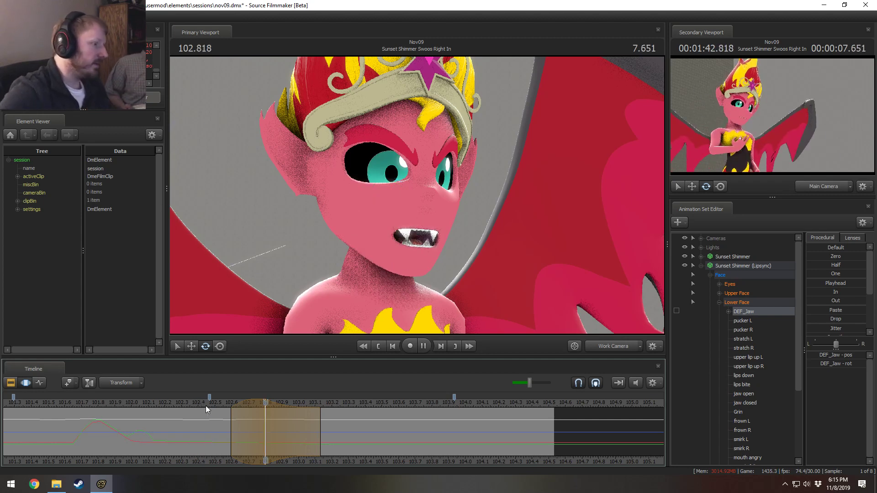
pyautogui.press('space')
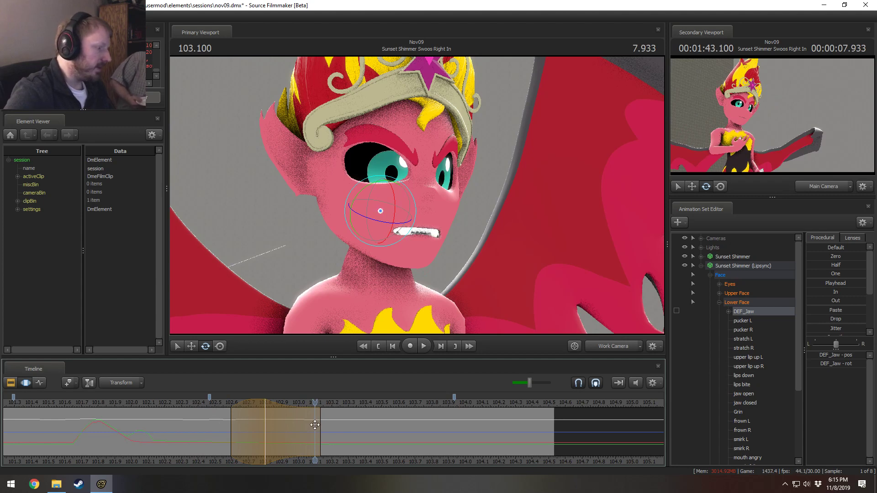
pyautogui.moveTo(315, 424); pyautogui.dragTo(298, 425)
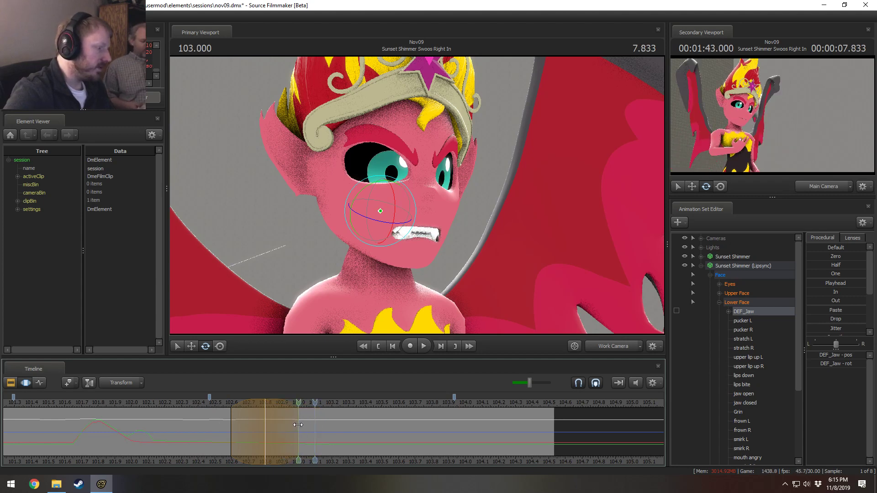
# Go to 102.500, look over the Lower Face group, and select jaw open, jaw closed and DEF_Jaw to examine their curves.
pyautogui.click(212, 405)
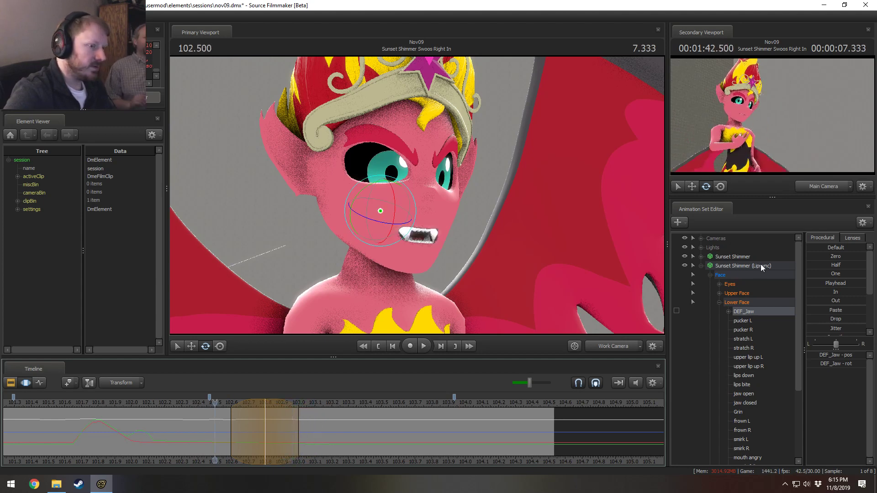
pyautogui.click(745, 314)
pyautogui.click(746, 302)
pyautogui.click(747, 312)
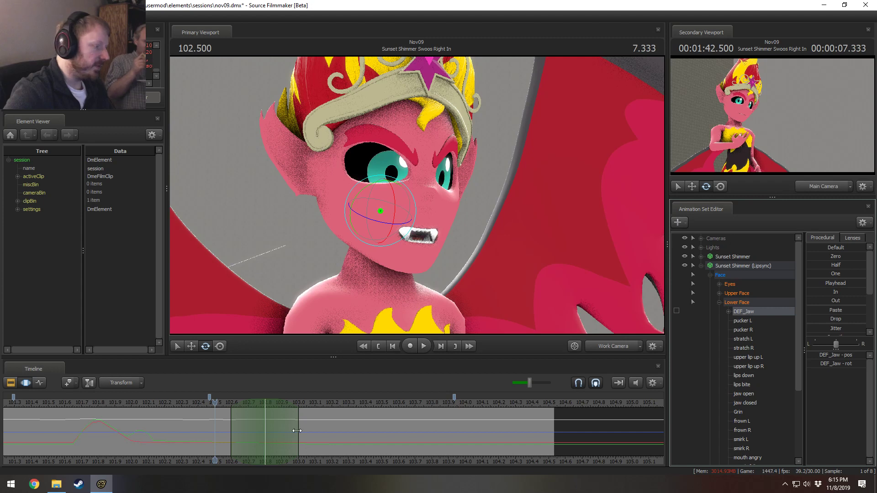
pyautogui.click(753, 304)
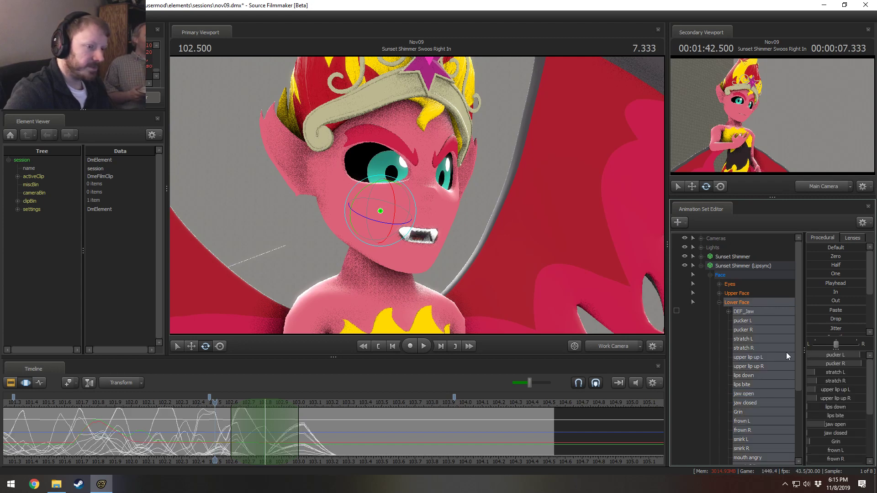
pyautogui.click(771, 376)
pyautogui.click(750, 421)
pyautogui.click(749, 394)
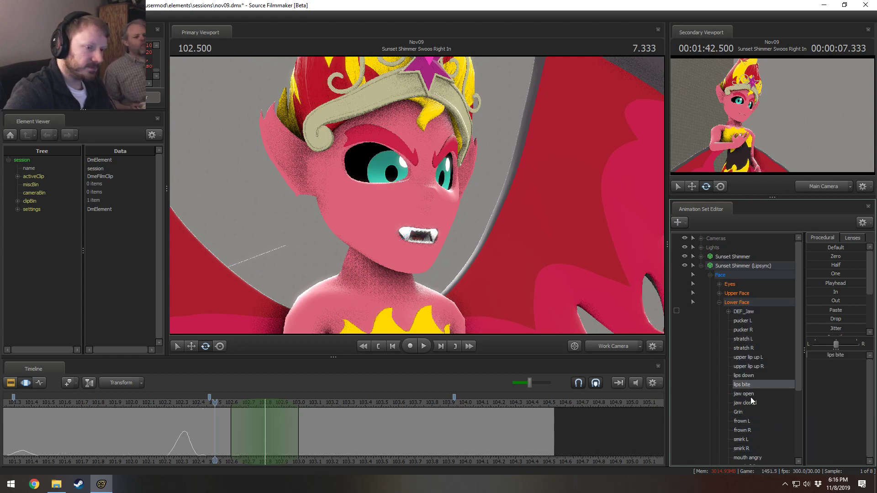
pyautogui.keyDown('ctrl'); pyautogui.click(746, 403); pyautogui.keyUp('ctrl')
pyautogui.keyDown('ctrl'); pyautogui.click(754, 312); pyautogui.keyUp('ctrl')
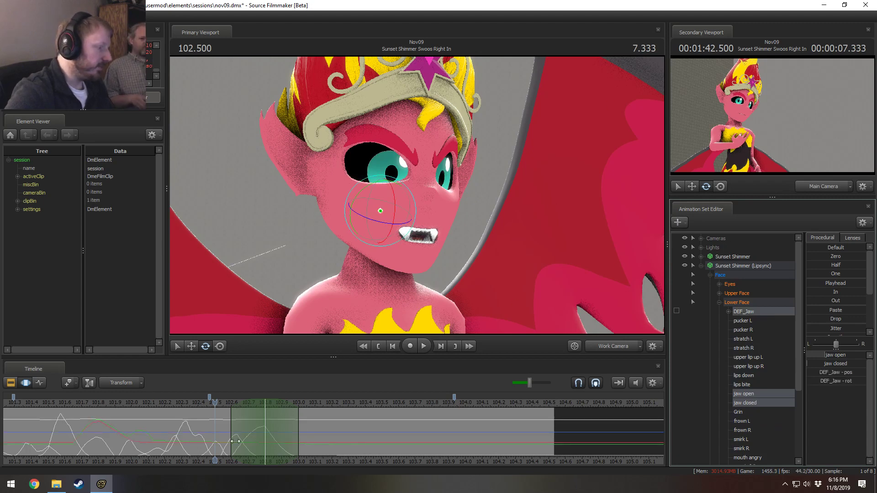
# Set the time selection to about 102.67 to 103.07 with the playhead at 102.866, select the Lower Face group, and move DEF_Jaw upward.
pyautogui.press('shift')
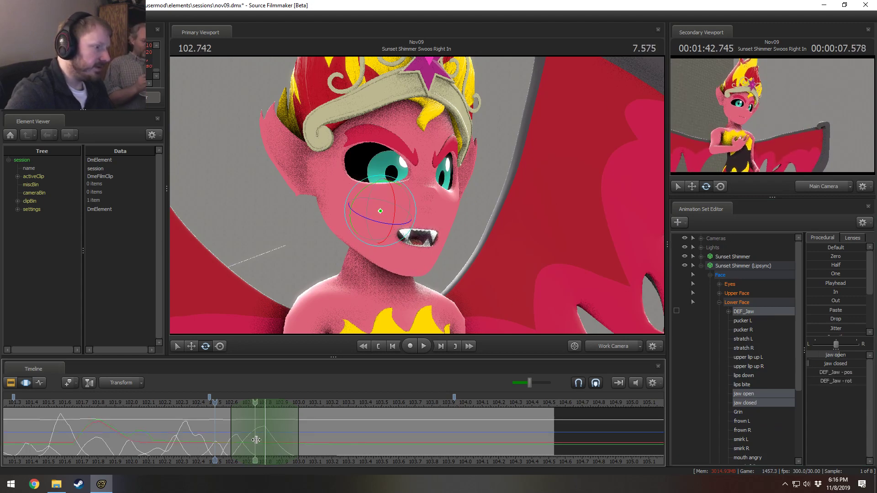
pyautogui.click(275, 440)
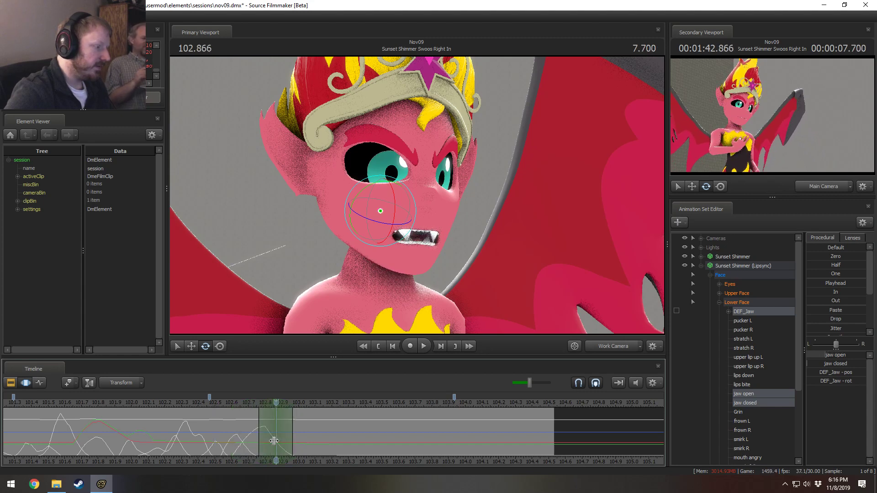
pyautogui.keyDown('shift'); pyautogui.scroll(3, 274, 441); pyautogui.keyUp('shift')
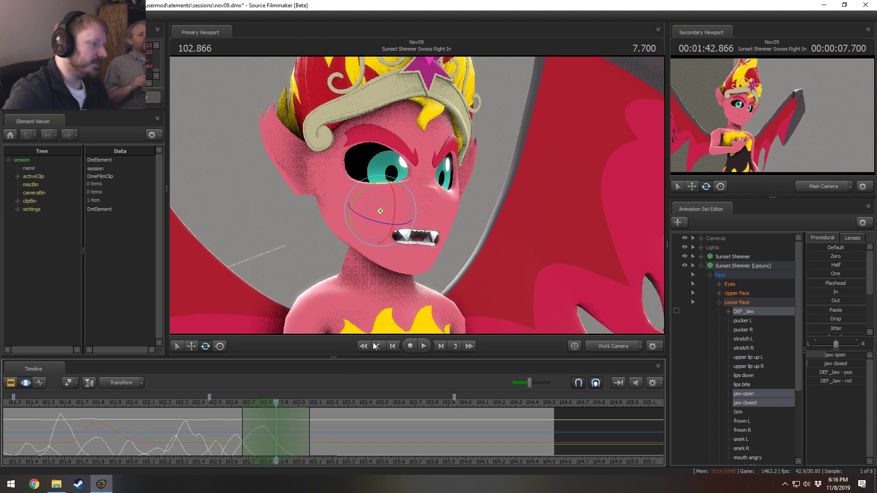
pyautogui.click(760, 304)
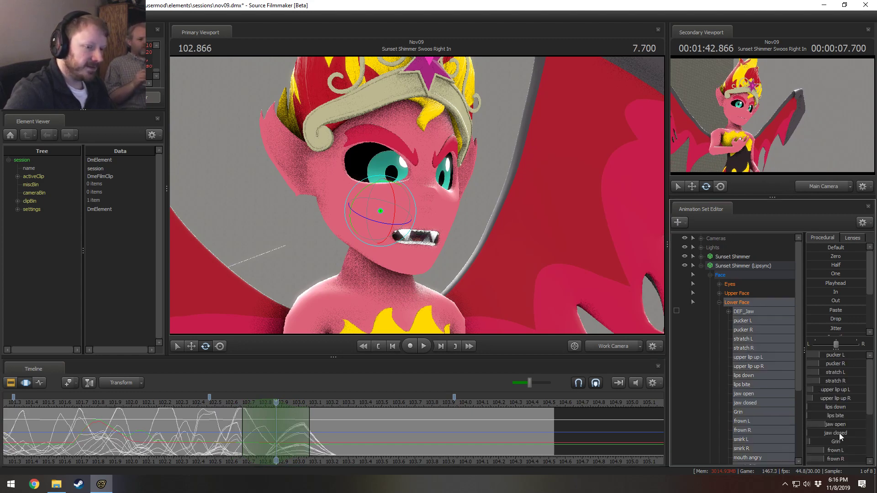
pyautogui.moveTo(396, 197); pyautogui.dragTo(382, 180)
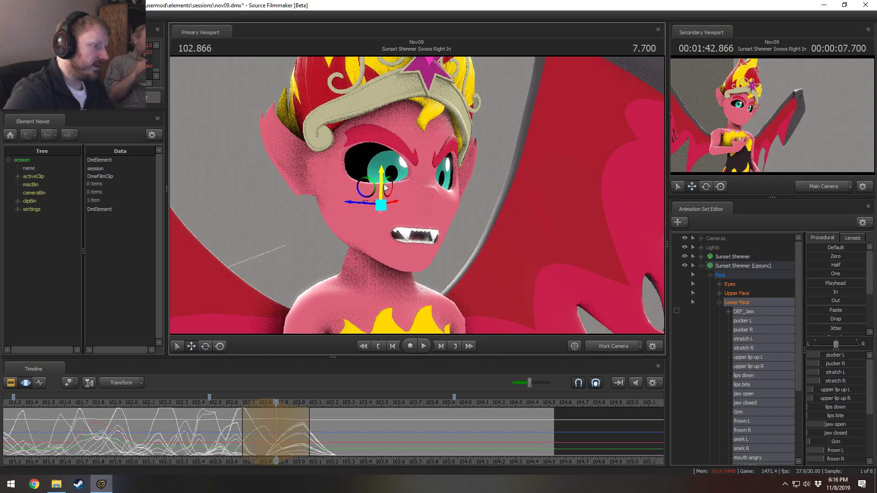
# Extend the jaw edit's time selection to end at about 103.17, and play back the mouth motion from about 102.33.
pyautogui.moveTo(239, 449); pyautogui.dragTo(305, 445)
pyautogui.press('space')
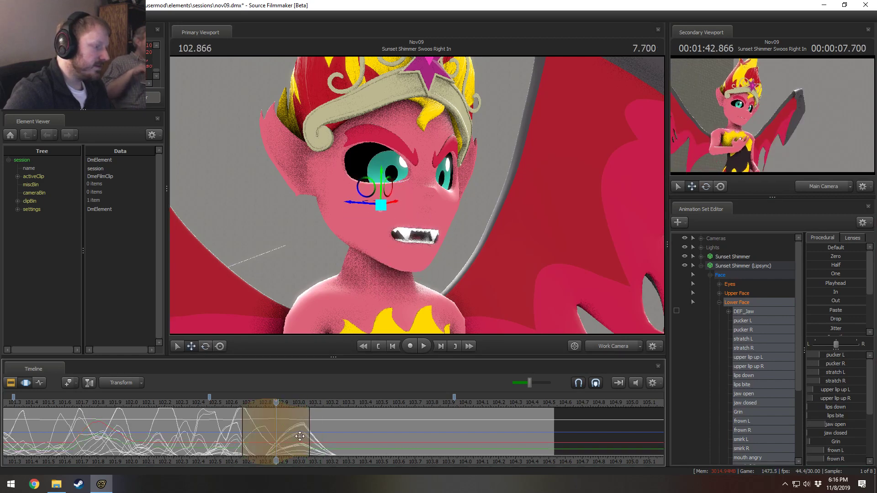
pyautogui.press('space')
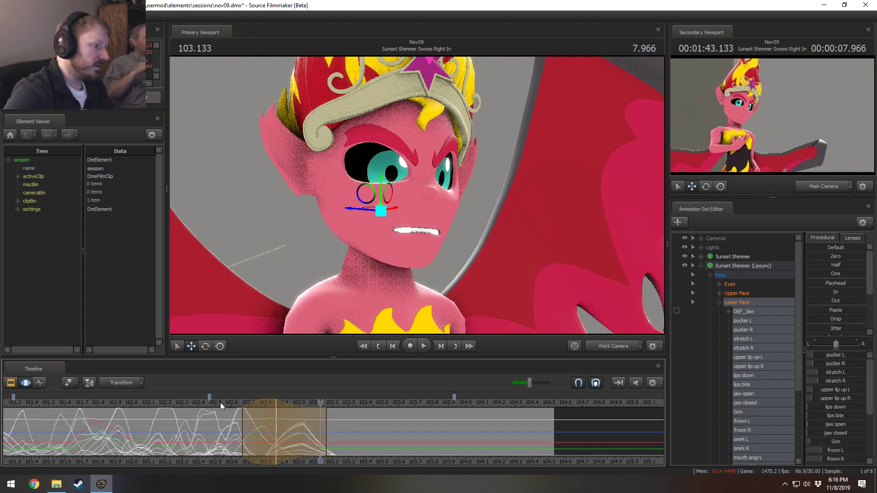
pyautogui.click(187, 404)
pyautogui.press('space')
pyautogui.press('space')
pyautogui.click(186, 404)
# Set the time selection to about 102.67 to 103.03 with the playhead at 102.833, and raise mouth O to round the mouth.
pyautogui.moveTo(215, 437); pyautogui.dragTo(304, 439)
pyautogui.press('Escape')
pyautogui.keyDown('shift'); pyautogui.scroll(4, 270, 433); pyautogui.keyUp('shift')
pyautogui.keyDown('shift'); pyautogui.scroll(1, 280, 437); pyautogui.keyUp('shift')
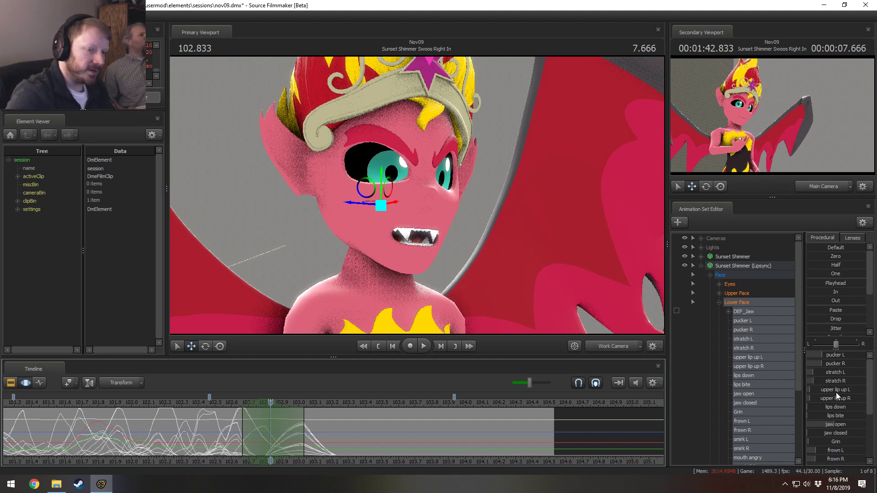
pyautogui.scroll(-2, 838, 395)
pyautogui.scroll(-1, 840, 406)
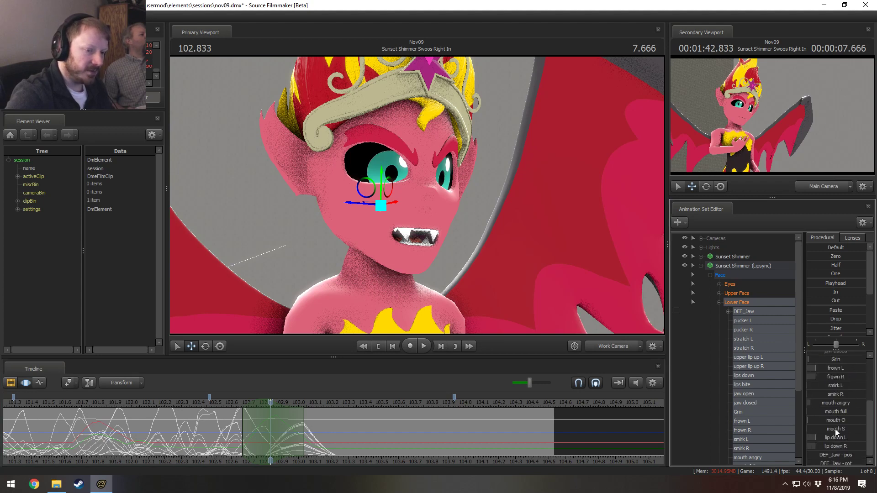
pyautogui.moveTo(837, 420)
pyautogui.mouseDown()
pyautogui.moveTo(857, 421)
pyautogui.moveTo(833, 420)
pyautogui.mouseUp()
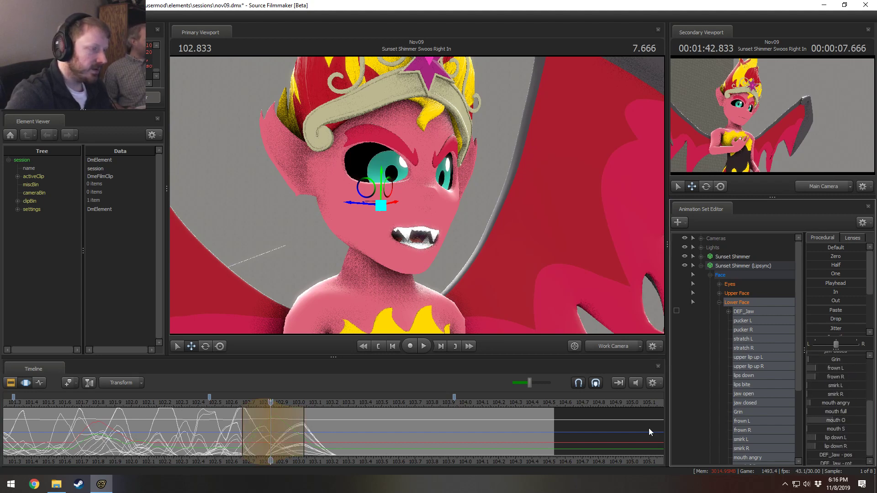
# Play back the mouth O change, and set the time selection to about 102.60 to 103.00 with the playhead at 102.766.
pyautogui.press('space')
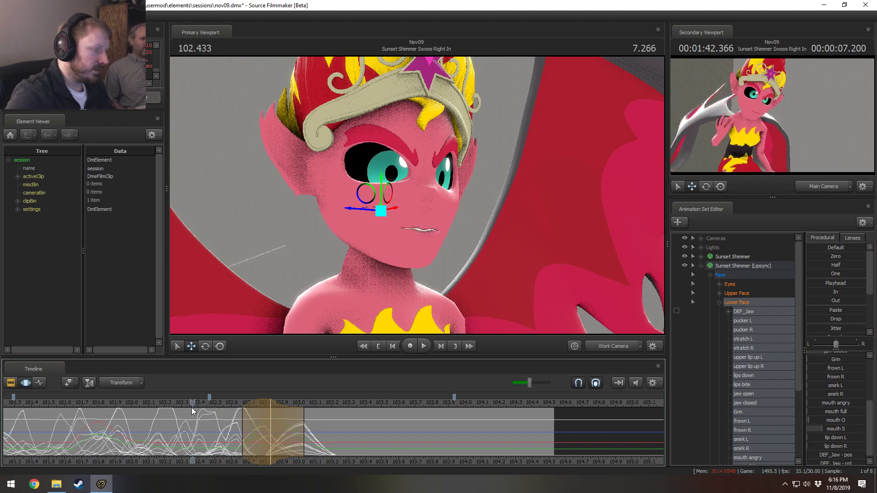
pyautogui.press('space')
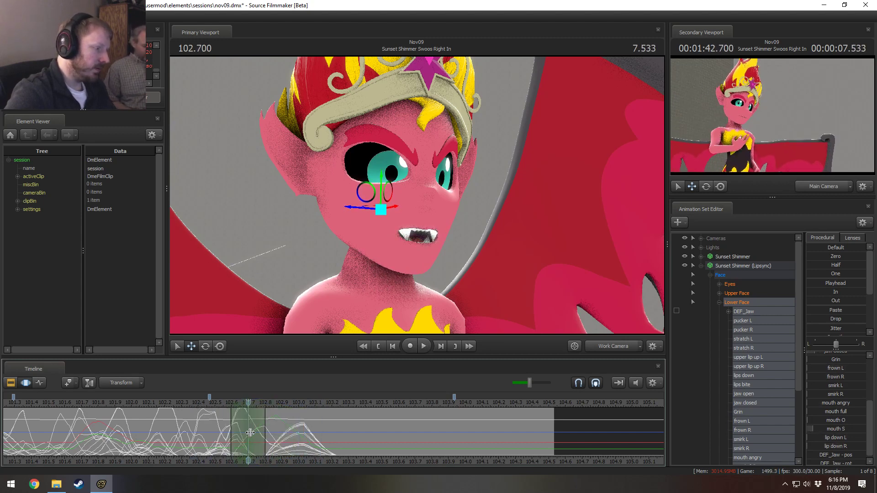
pyautogui.keyDown('shift'); pyautogui.scroll(2, 257, 433); pyautogui.keyUp('shift')
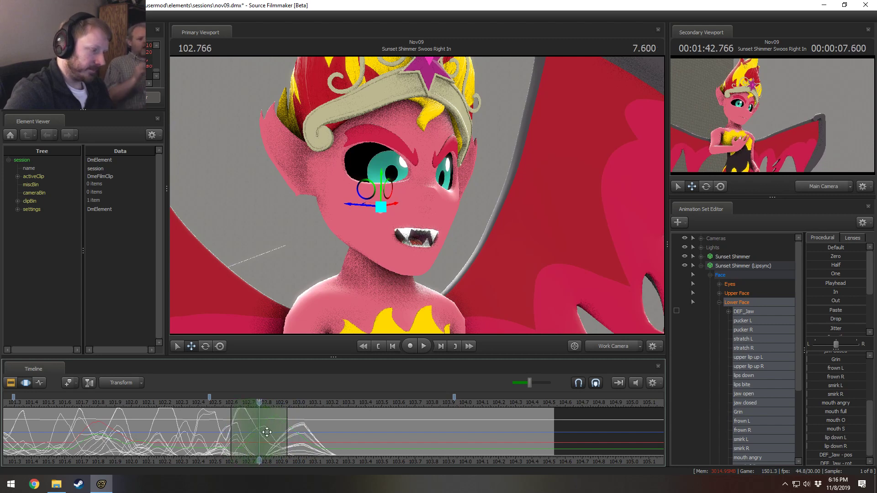
pyautogui.moveTo(283, 430); pyautogui.dragTo(295, 431)
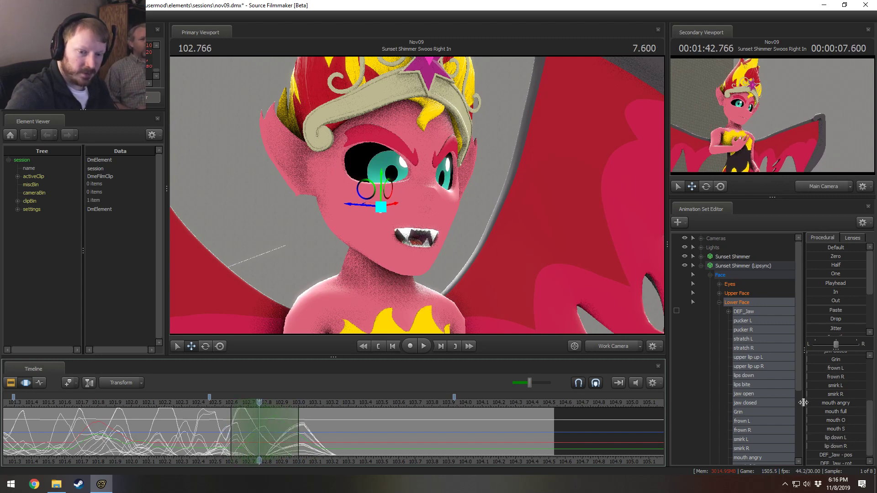
# Try a different jaw open amount at 102.766 and undo it.
pyautogui.scroll(3, 830, 408)
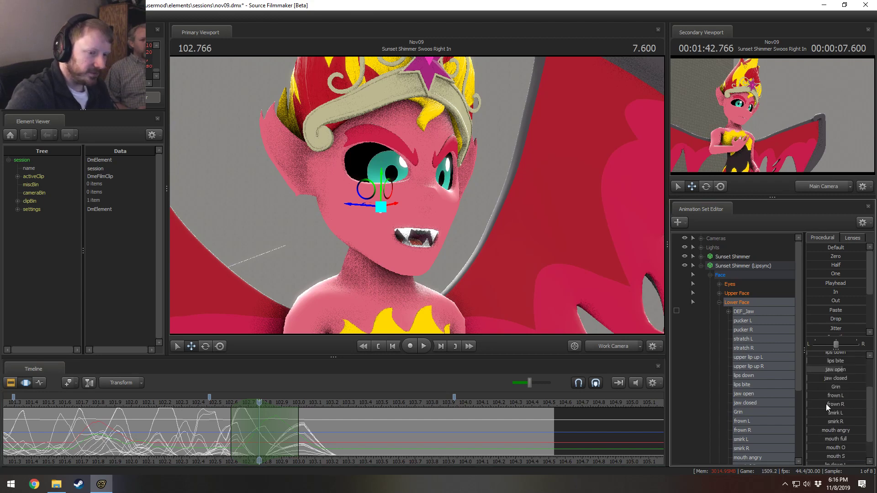
pyautogui.moveTo(839, 428); pyautogui.dragTo(847, 429)
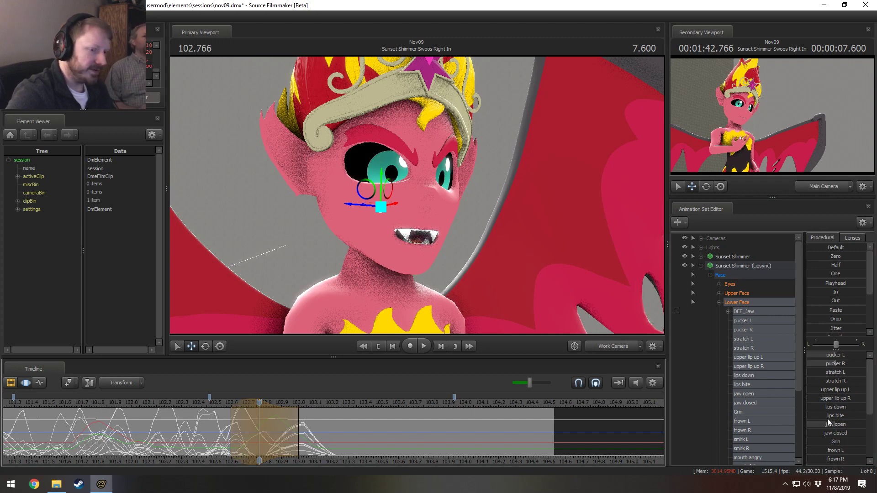
pyautogui.hotkey('ctrl', 'z')
# Reduce jaw open between about 102.60 and 103.00 to close the mouth slightly, and play back the result.
pyautogui.click(232, 431)
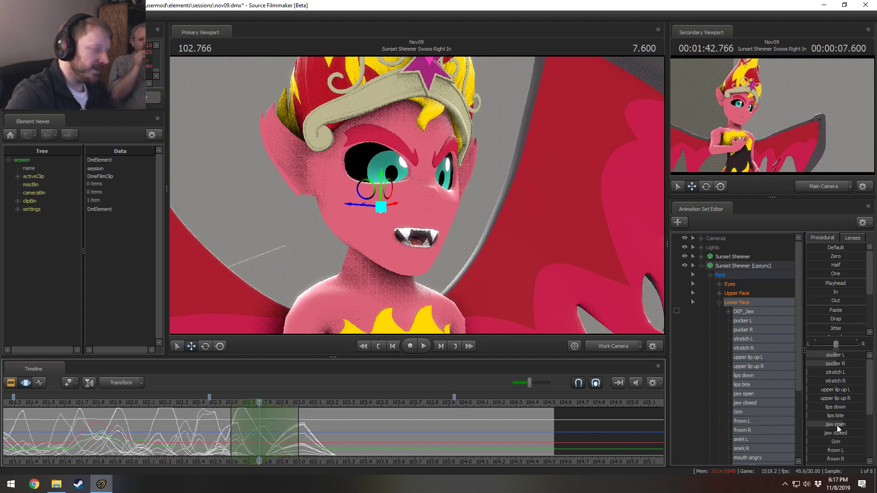
pyautogui.moveTo(839, 428); pyautogui.dragTo(832, 426)
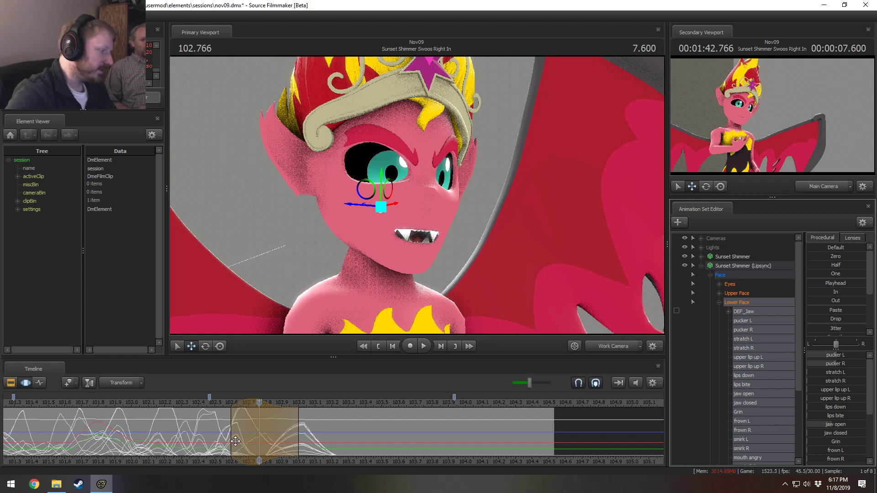
pyautogui.moveTo(235, 441); pyautogui.dragTo(241, 445)
pyautogui.press('shift')
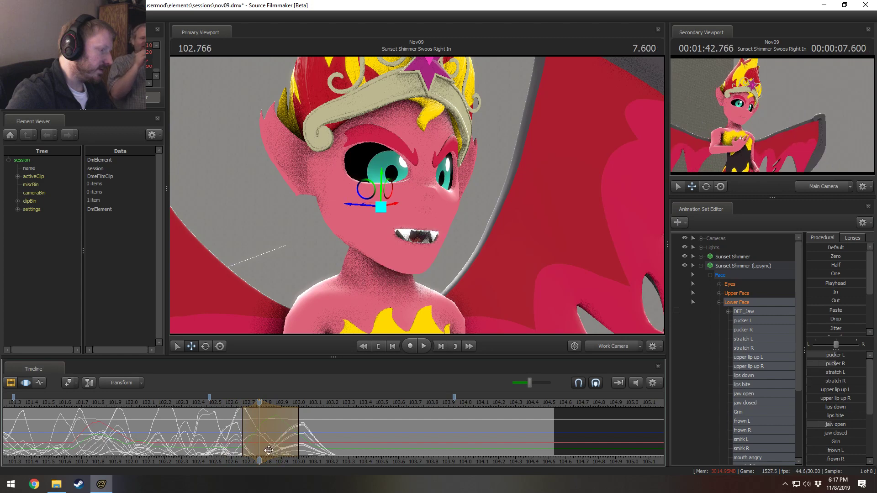
pyautogui.moveTo(242, 444); pyautogui.dragTo(231, 449)
pyautogui.press('shift')
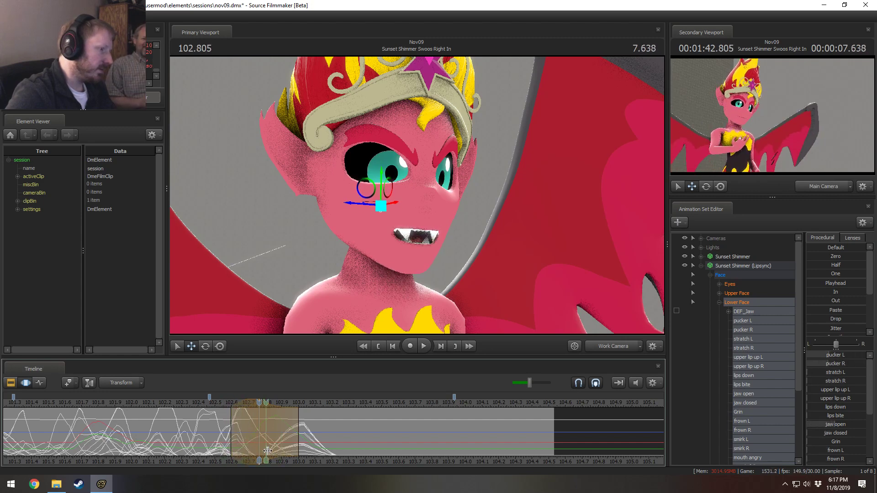
pyautogui.press('space')
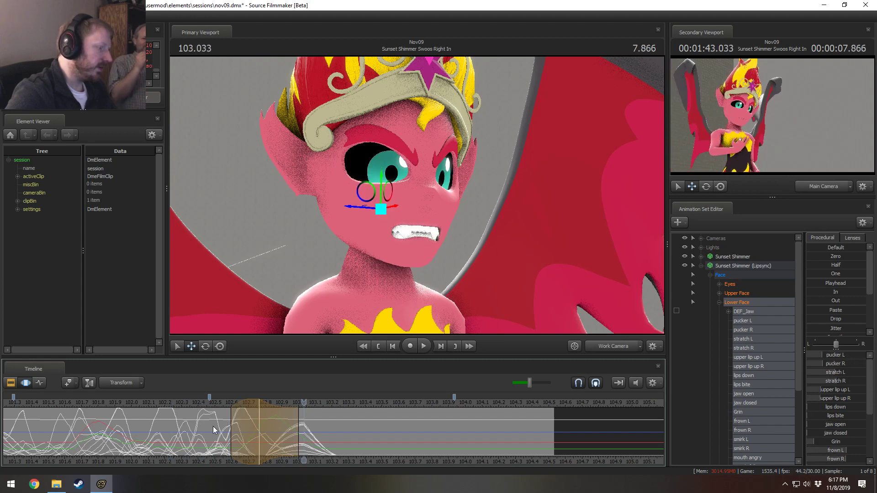
pyautogui.press('Escape')
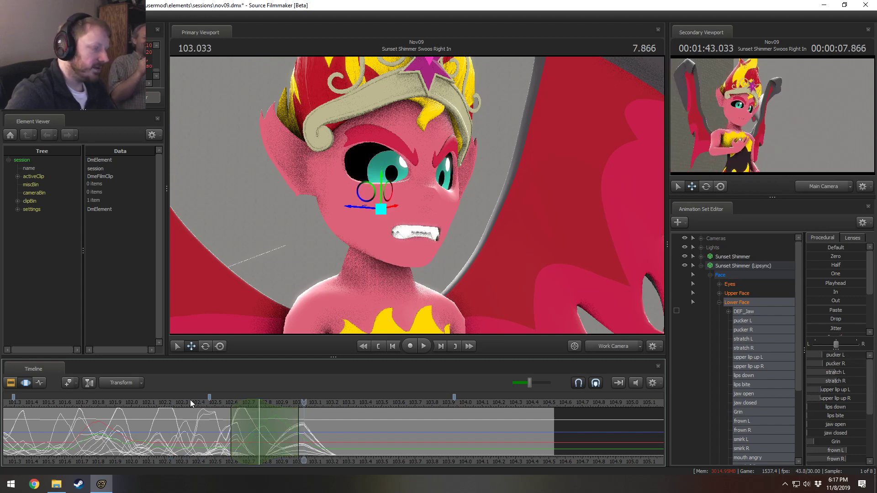
# Set the time selection to about 102.57 to 102.97 with the playhead at 102.733, and move DEF_Jaw down to open the mouth wider.
pyautogui.press('shift')
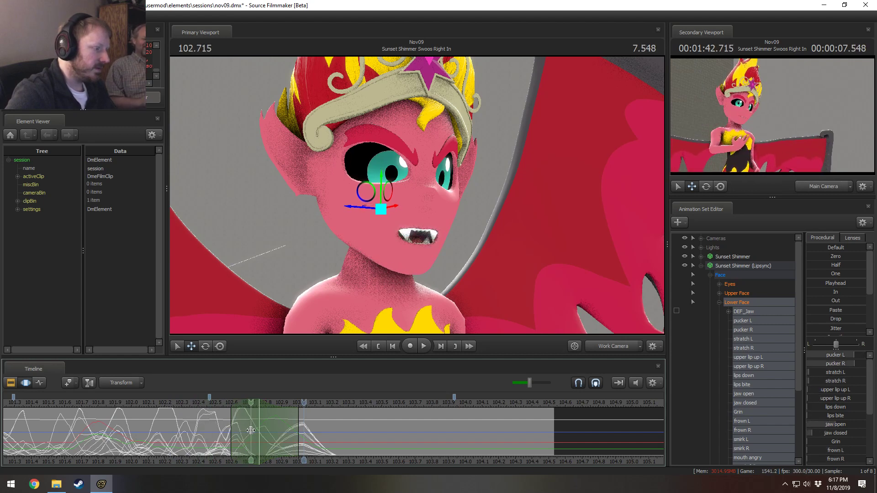
pyautogui.keyDown('shift'); pyautogui.click(254, 431); pyautogui.keyUp('shift')
pyautogui.keyDown('shift'); pyautogui.scroll(3, 253, 431); pyautogui.keyUp('shift')
pyautogui.keyDown('shift'); pyautogui.scroll(1, 264, 431); pyautogui.keyUp('shift')
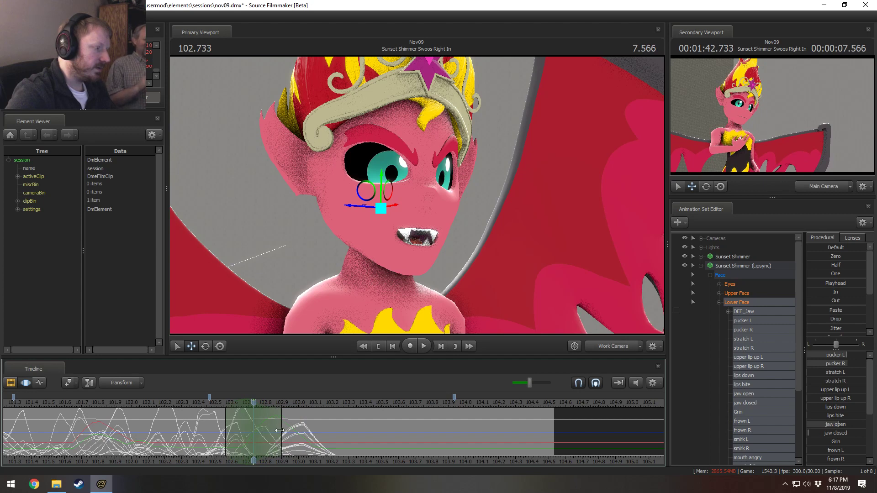
pyautogui.moveTo(281, 430); pyautogui.dragTo(292, 430)
pyautogui.press('ctrl')
pyautogui.moveTo(387, 191); pyautogui.dragTo(389, 189)
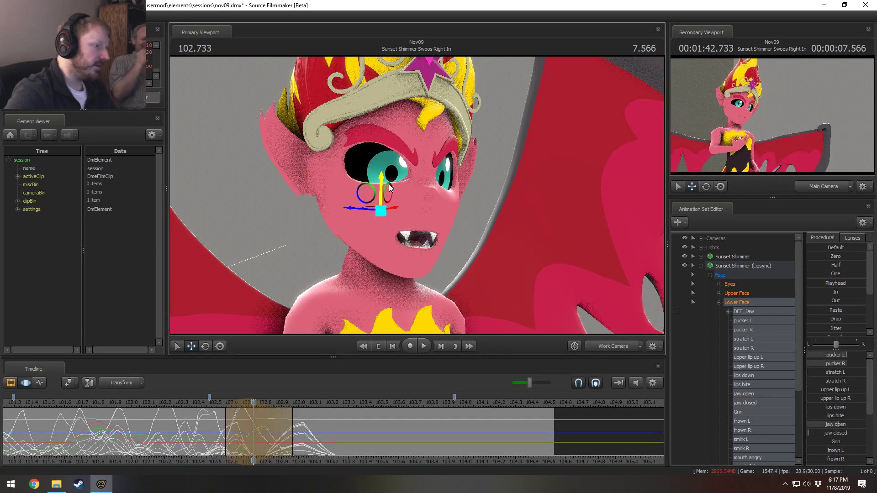
# Extend the jaw edit's time selection to end at about 103.07, and play back the mouth motion from around 102.4.
pyautogui.press('shift')
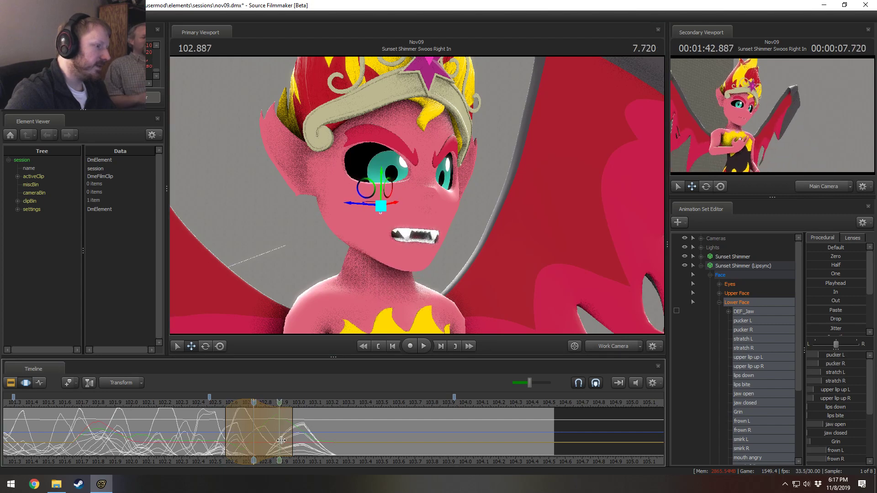
pyautogui.moveTo(303, 444); pyautogui.dragTo(310, 444)
pyautogui.hotkey('shift', 'space')
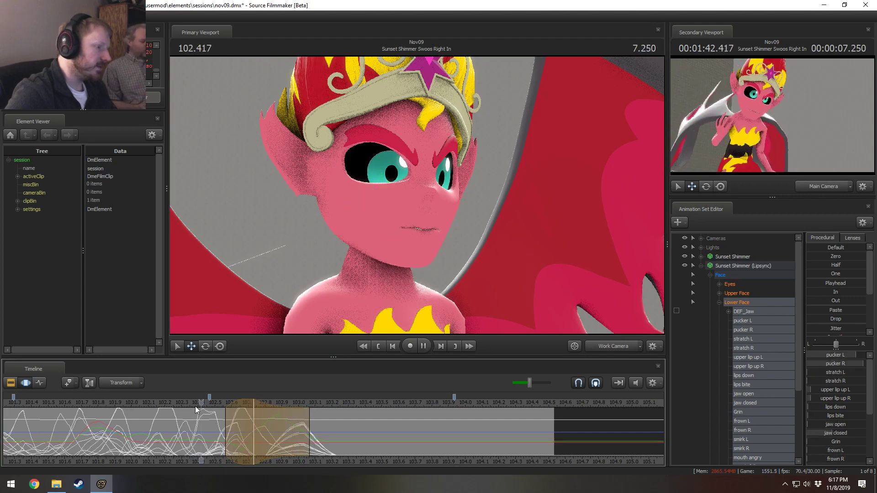
pyautogui.hotkey('shift', 'space')
pyautogui.press('space')
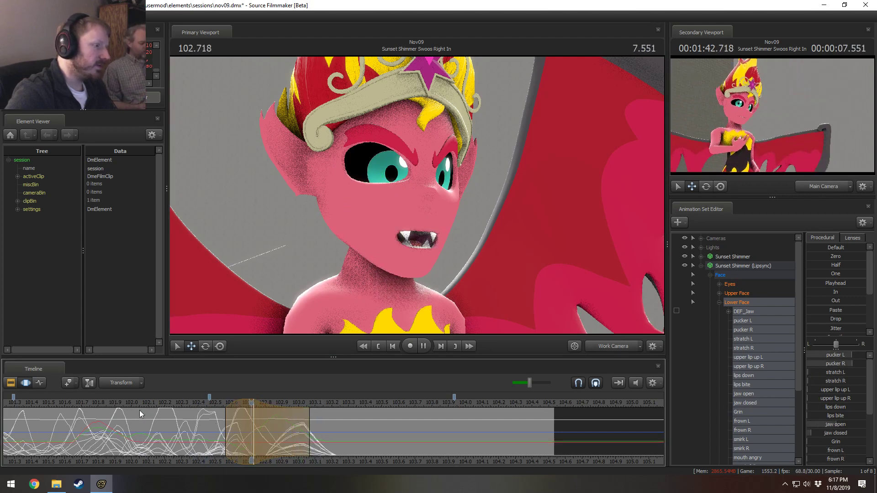
pyautogui.press('space')
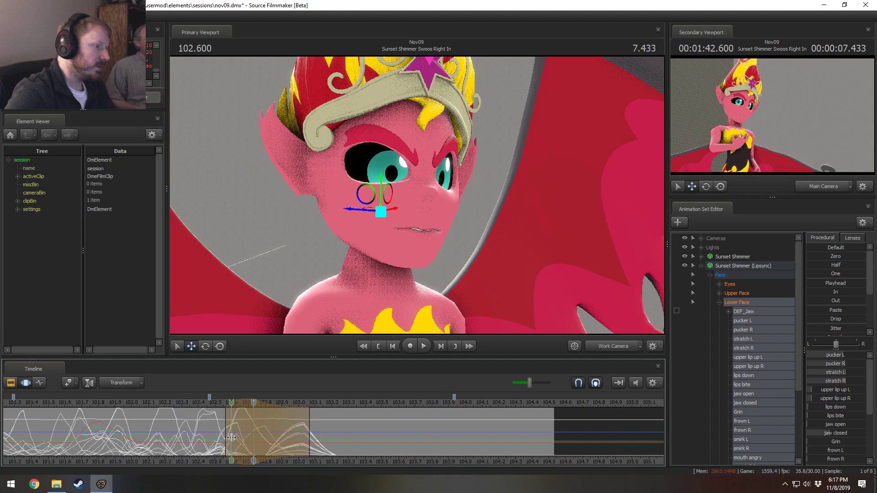
# Around 102.6, selecting about 102.5 to 102.7, raise jaw closed to its maximum and add some frown L and frown R.
pyautogui.click(233, 438)
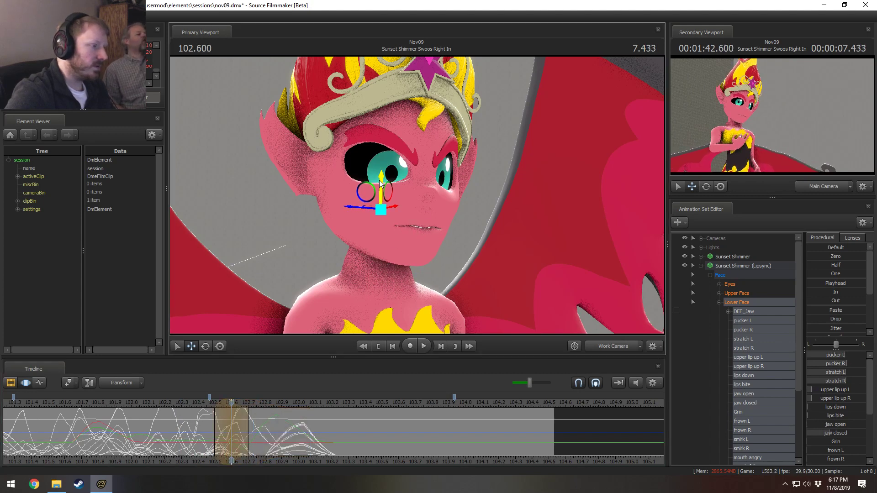
pyautogui.moveTo(820, 432); pyautogui.dragTo(840, 433)
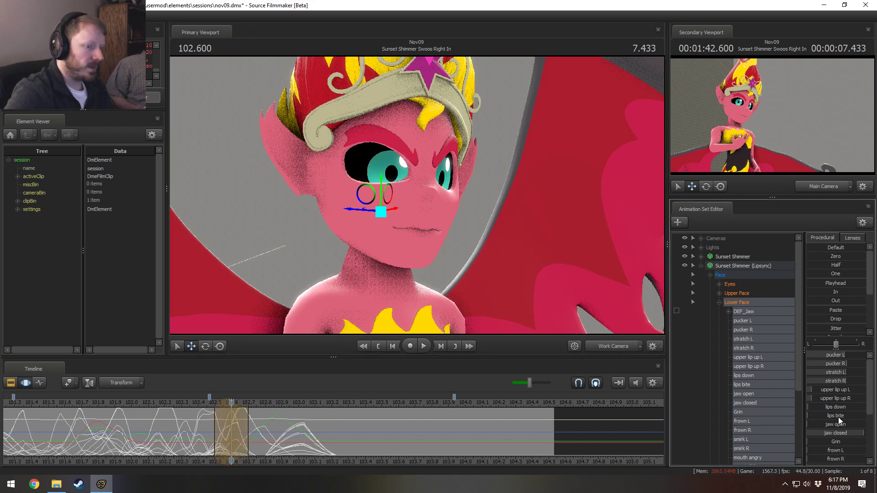
pyautogui.scroll(-3, 831, 417)
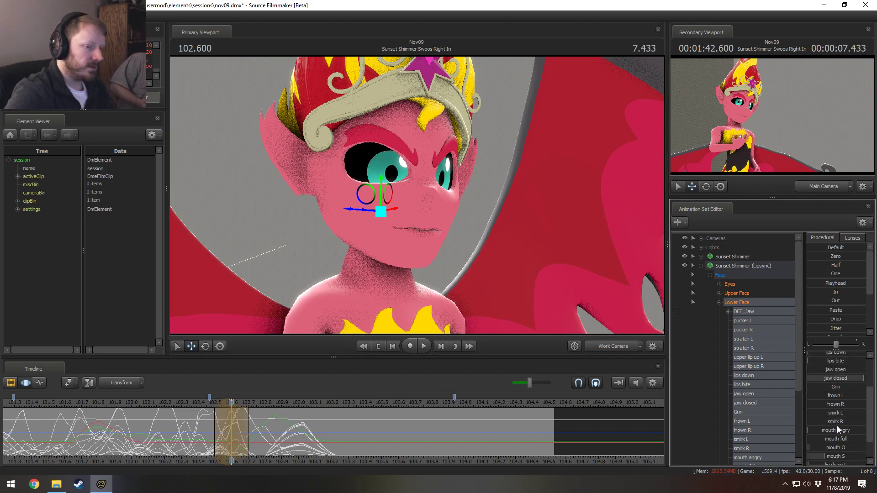
pyautogui.scroll(2, 831, 439)
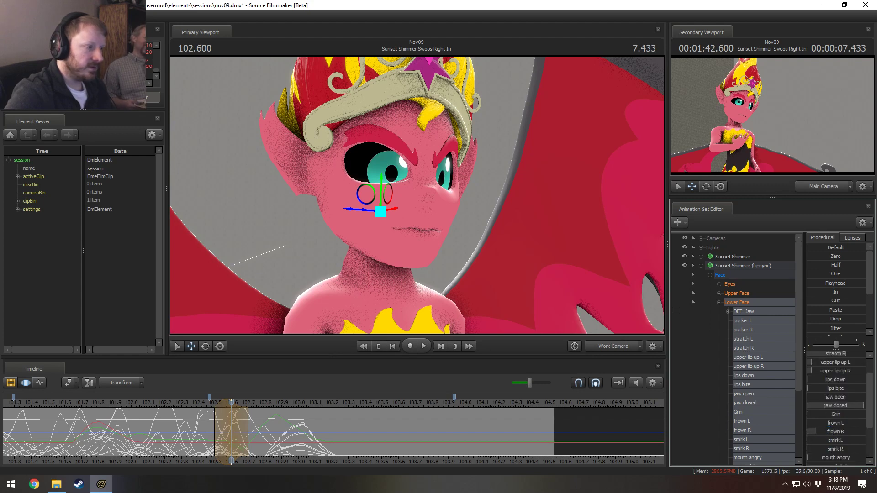
pyautogui.moveTo(823, 426); pyautogui.dragTo(824, 425)
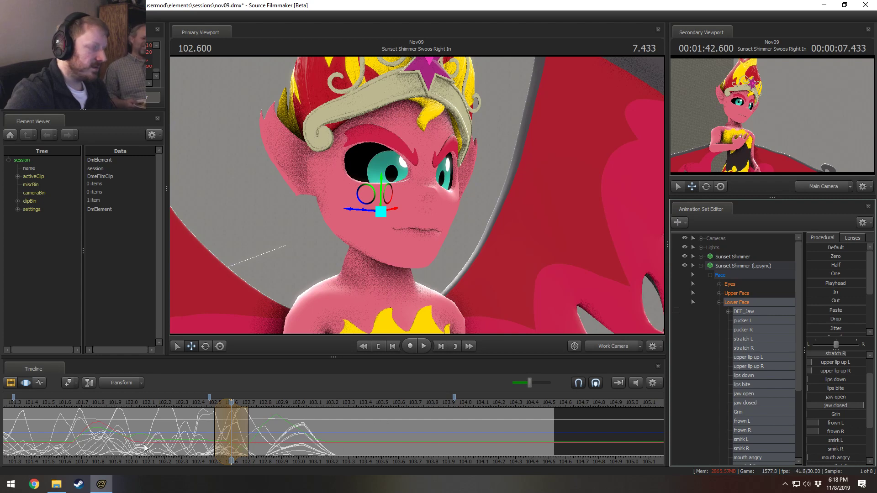
# Select about 102.7 to 103.07 with the playhead at 102.866, raise lip down L and lip down R, and play back the mouth motion.
pyautogui.moveTo(146, 447); pyautogui.dragTo(310, 435)
pyautogui.keyDown('shift'); pyautogui.click(277, 428); pyautogui.keyUp('shift')
pyautogui.keyDown('shift'); pyautogui.scroll(4, 276, 428); pyautogui.keyUp('shift')
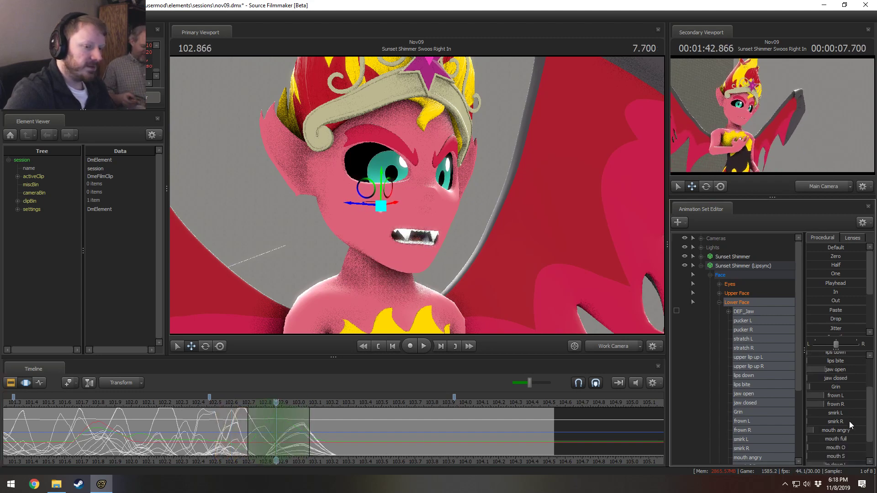
pyautogui.scroll(-3, 849, 423)
pyautogui.moveTo(838, 435)
pyautogui.mouseDown()
pyautogui.moveTo(859, 435)
pyautogui.moveTo(839, 443)
pyautogui.moveTo(852, 442)
pyautogui.mouseUp()
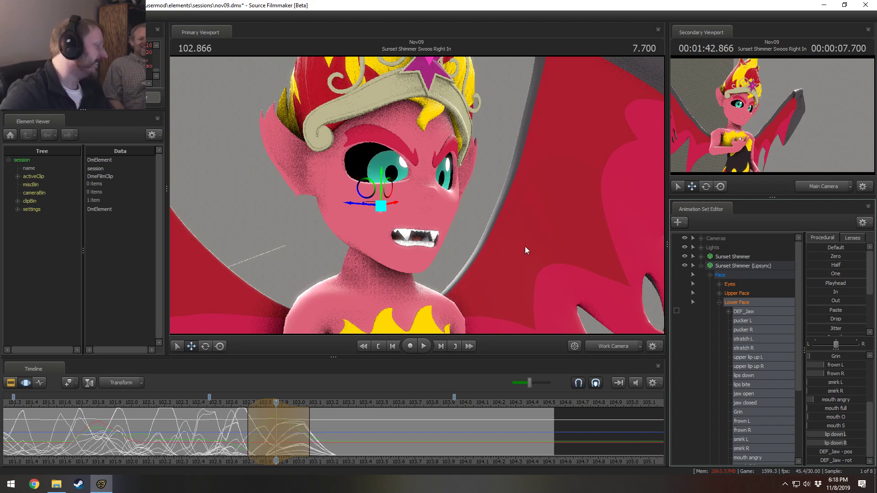
pyautogui.press('space')
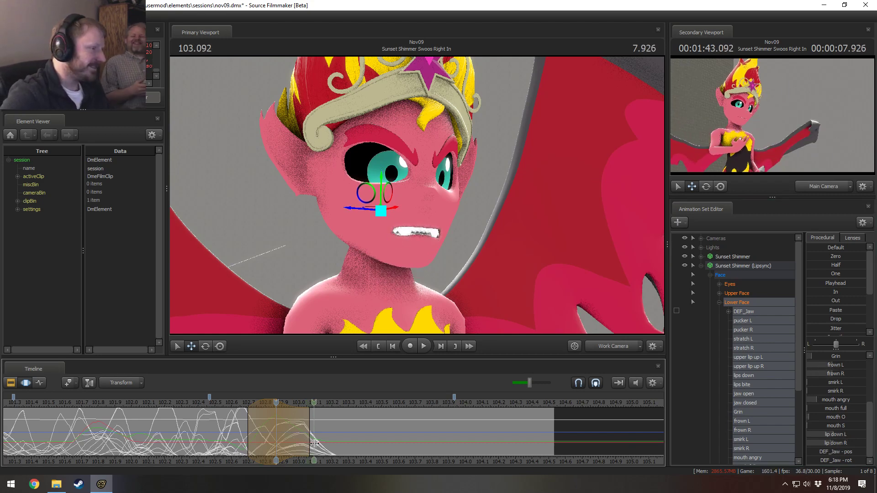
pyautogui.press('space')
pyautogui.press('space')
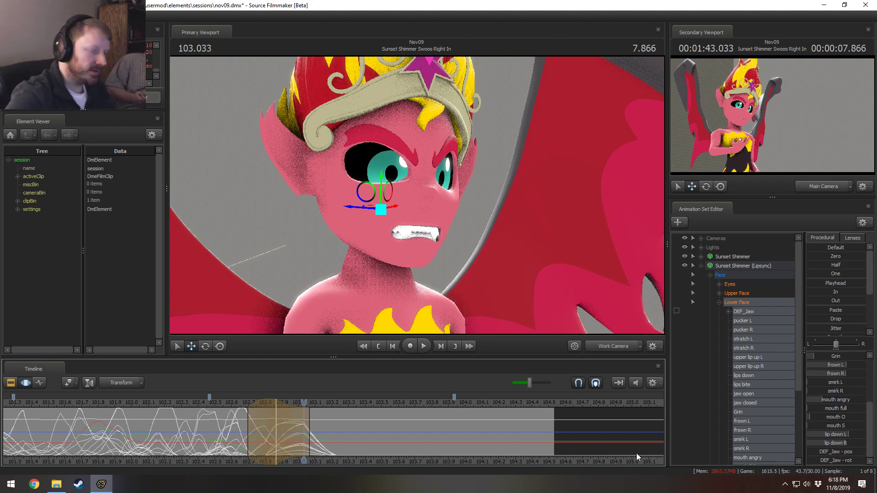
pyautogui.click(220, 404)
pyautogui.press('space')
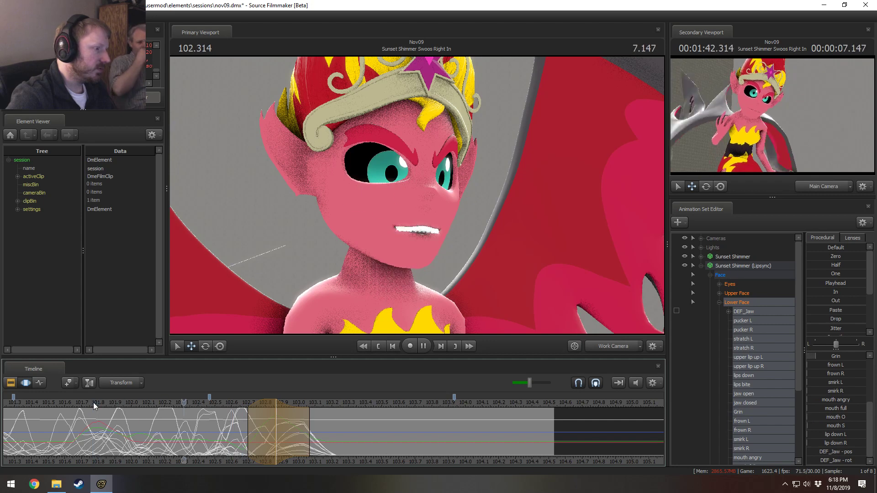
pyautogui.press('space')
# Blend jaw open partly toward Zero between about 102.17 and 102.37, with the playhead at 102.266, and play back the result.
pyautogui.press('shift')
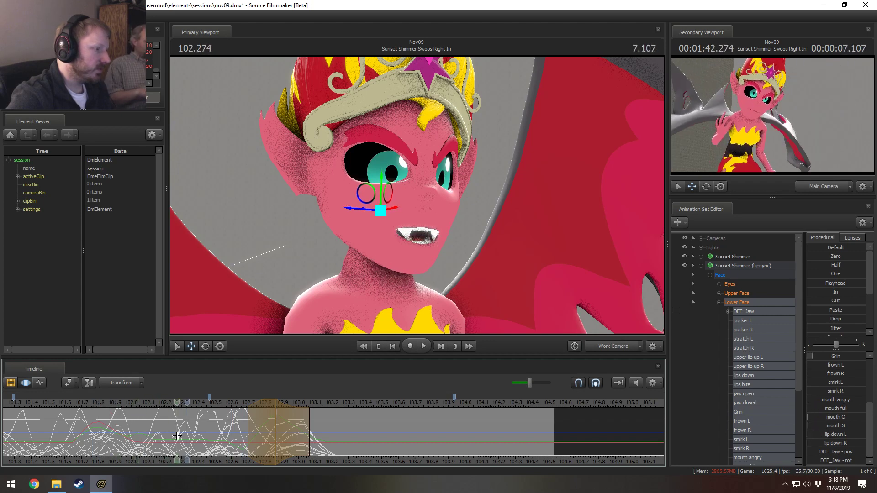
pyautogui.click(177, 435)
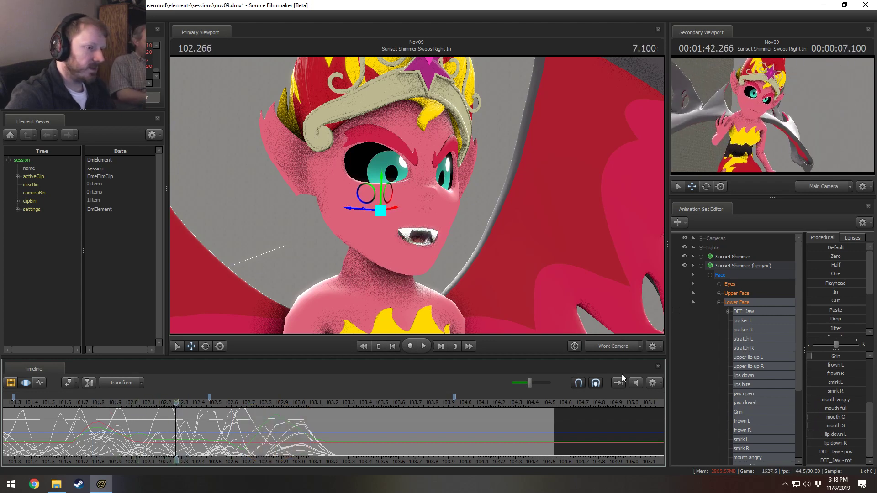
pyautogui.scroll(-1, 753, 381)
pyautogui.click(749, 366)
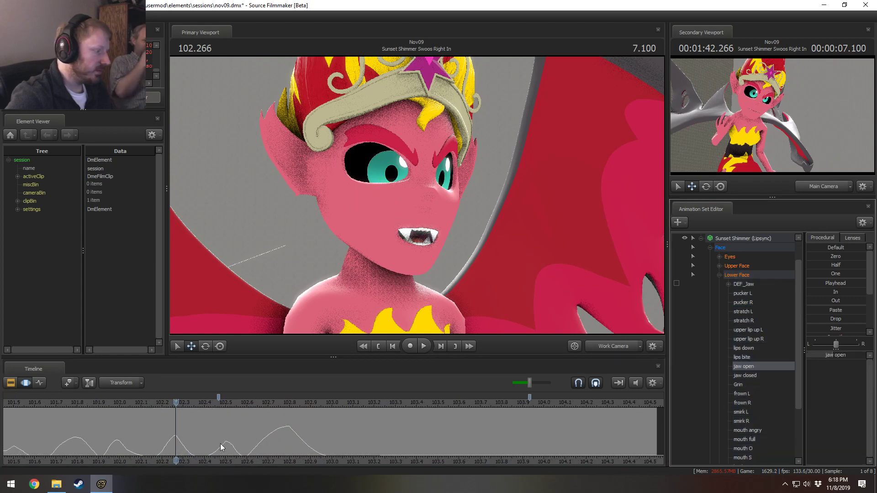
pyautogui.scroll(1, 196, 450)
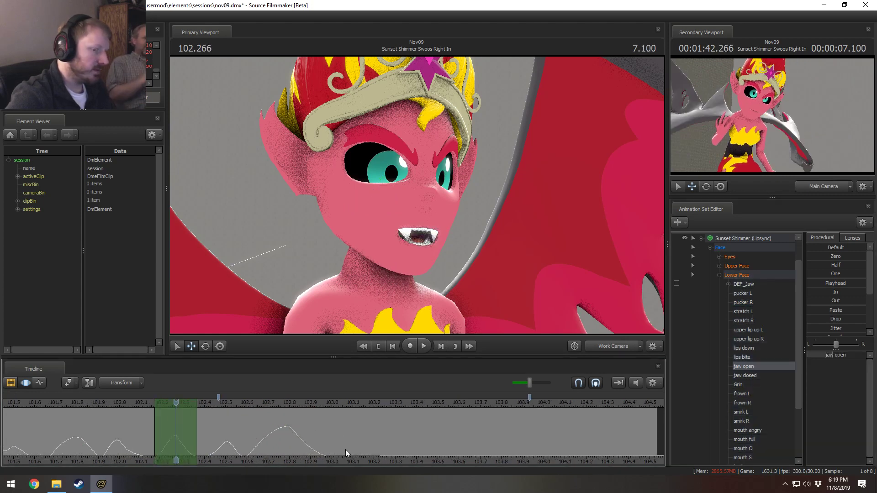
pyautogui.click(832, 255)
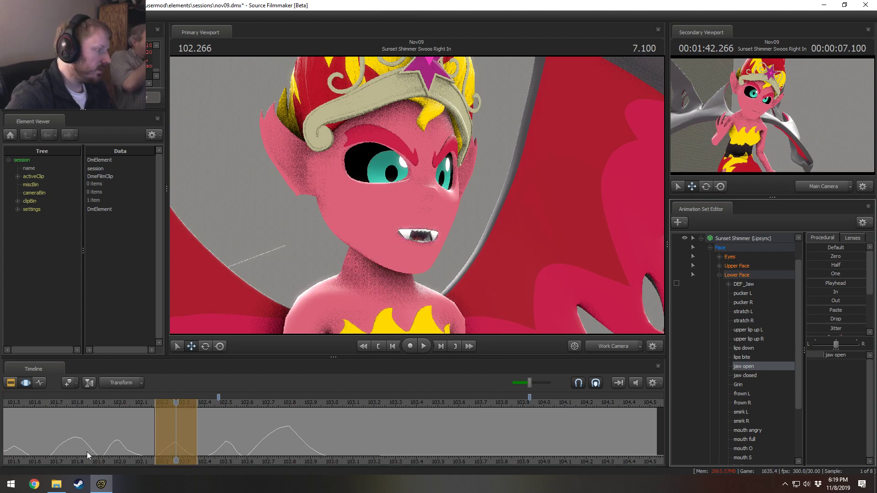
pyautogui.click(113, 403)
pyautogui.press('space')
pyautogui.press('space')
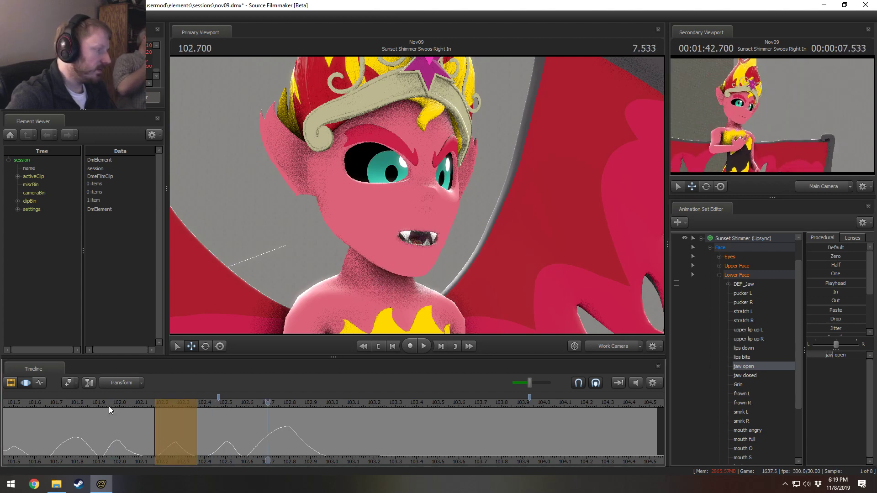
# Play back the lip-sync repeatedly from about 101 and from 101.7 to examine the mouth motion in the earlier part of the line.
pyautogui.moveTo(109, 407); pyautogui.dragTo(53, 412)
pyautogui.press('F2')
pyautogui.press('F3')
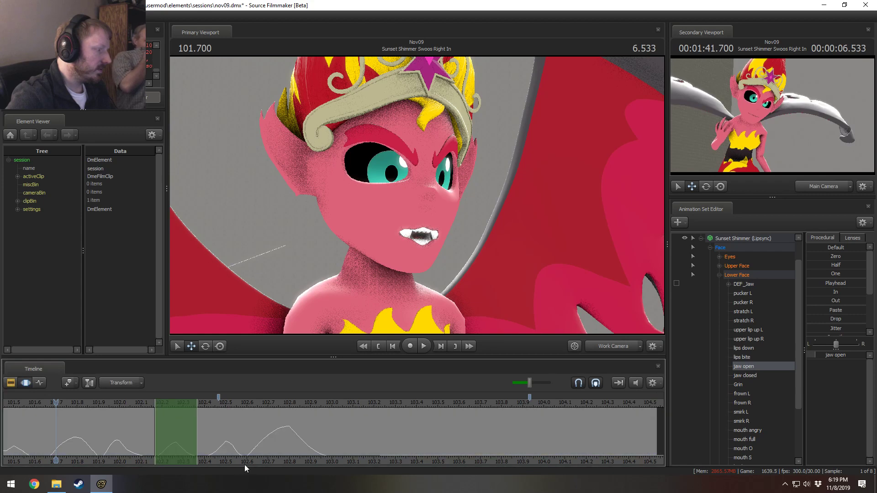
pyautogui.moveTo(251, 464); pyautogui.dragTo(350, 451, button='middle')
pyautogui.scroll(-2, 350, 452)
pyautogui.press('space')
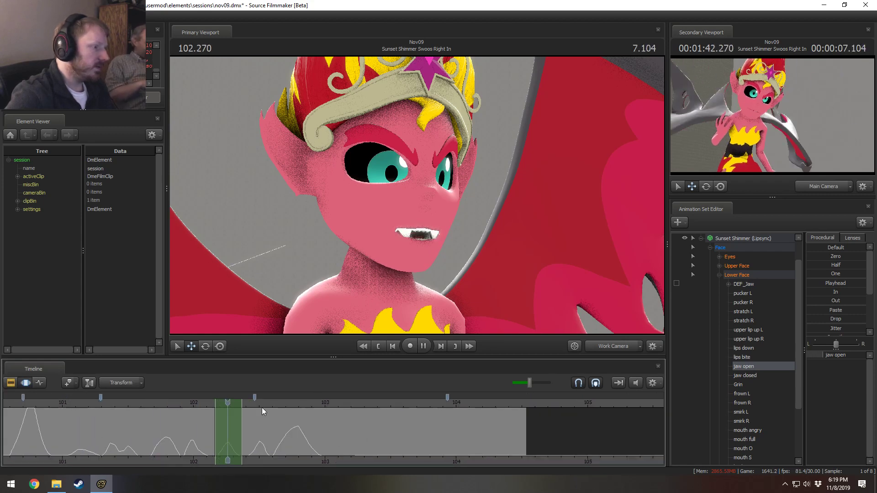
pyautogui.press('space')
pyautogui.click(70, 404)
pyautogui.press('space')
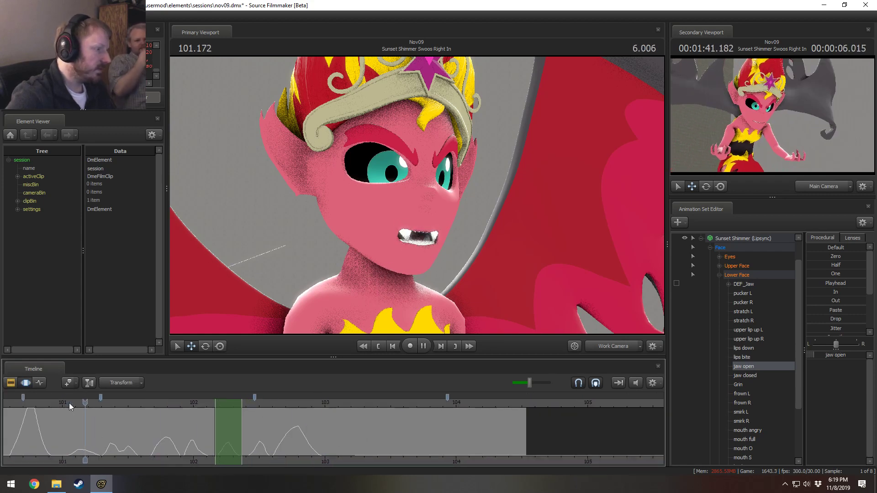
pyautogui.click(47, 402)
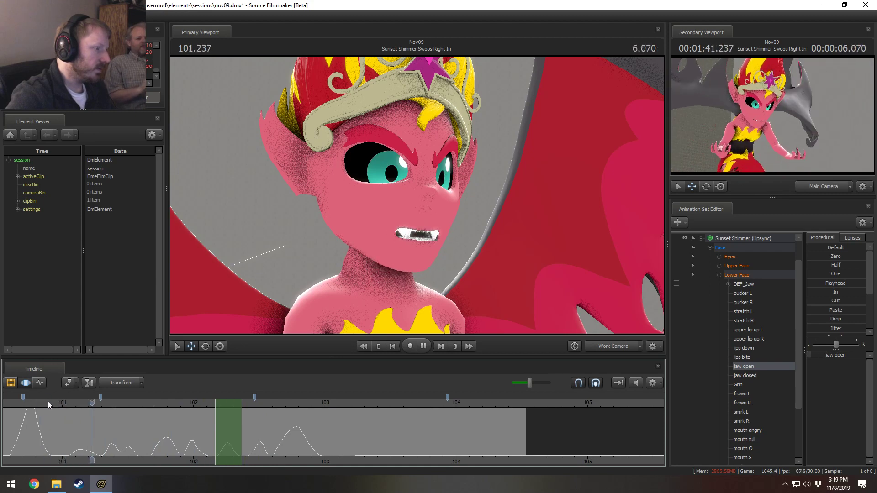
pyautogui.click(53, 399)
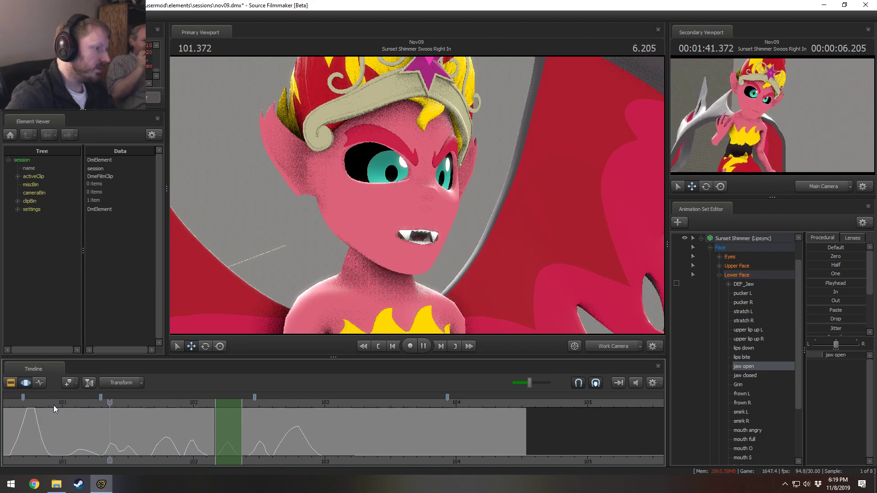
pyautogui.press('space')
# Try a slightly lower jaw open between about 101.23 and 101.43, with the playhead at 101.333, and undo it.
pyautogui.moveTo(53, 405); pyautogui.dragTo(106, 439)
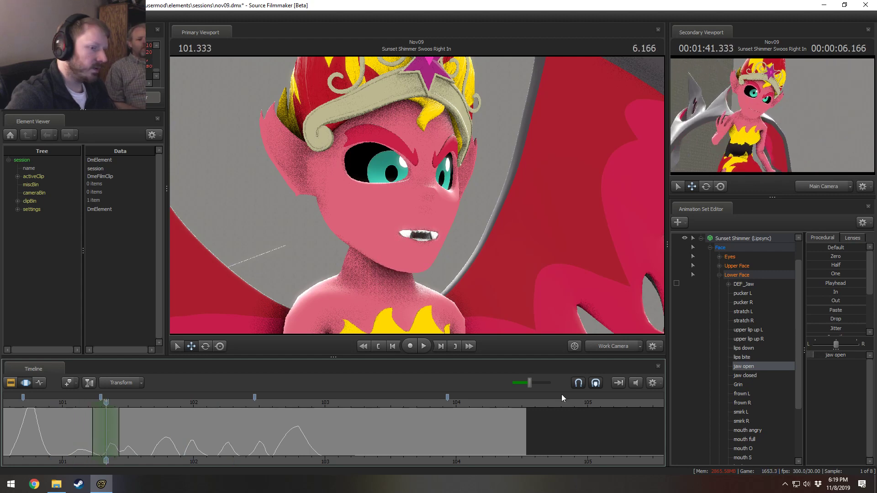
pyautogui.moveTo(814, 356); pyautogui.dragTo(808, 357)
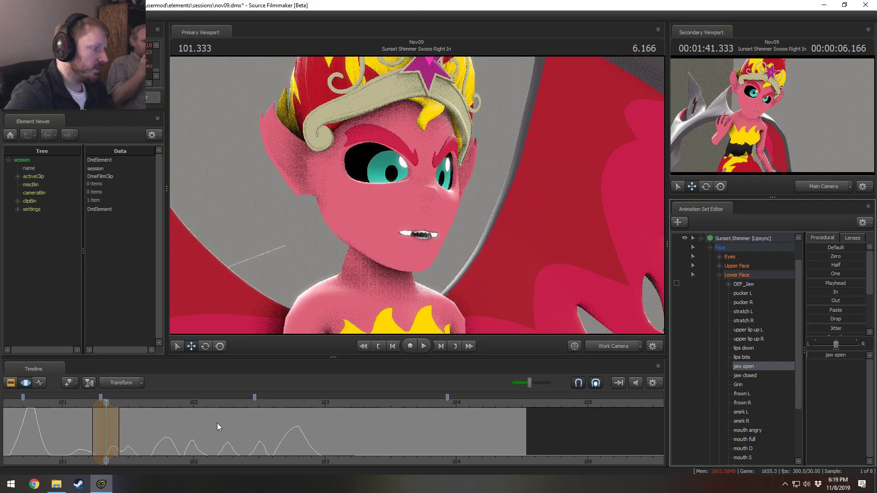
pyautogui.click(100, 401)
pyautogui.hotkey('ctrl', 'z')
pyautogui.hotkey('ctrl', 'z')
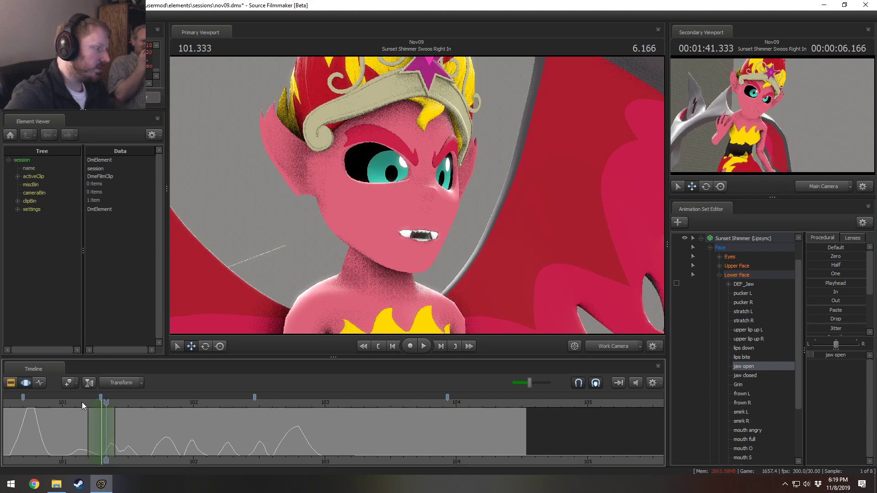
# Set the time selection to about 101.2 to 101.4 with the playhead at 101.3, and select the Lower Face controls except DEF_Jaw.
pyautogui.click(101, 405)
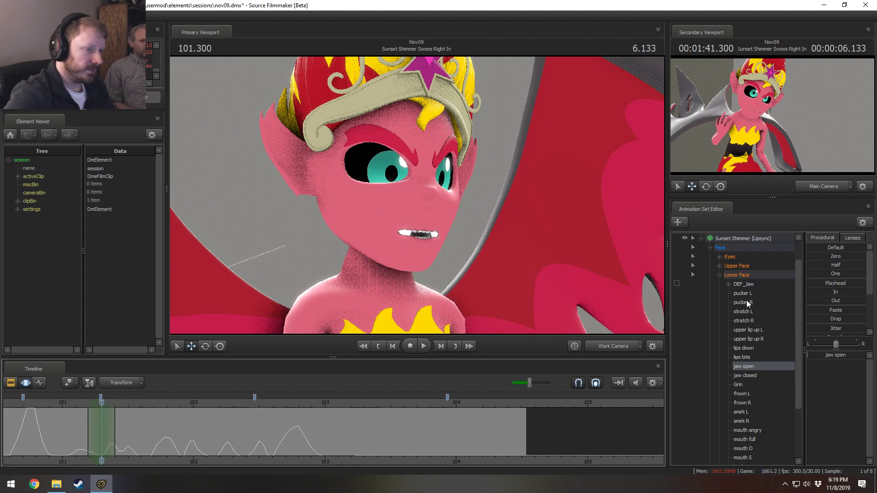
pyautogui.click(745, 286)
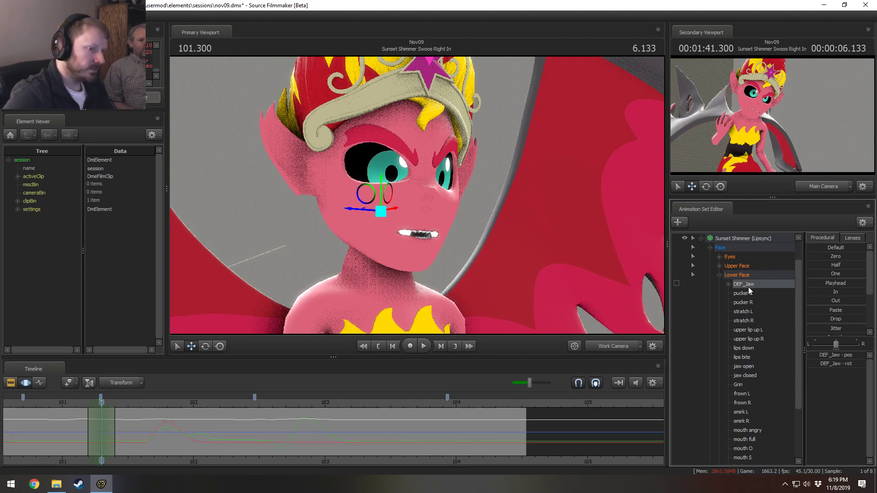
pyautogui.click(750, 275)
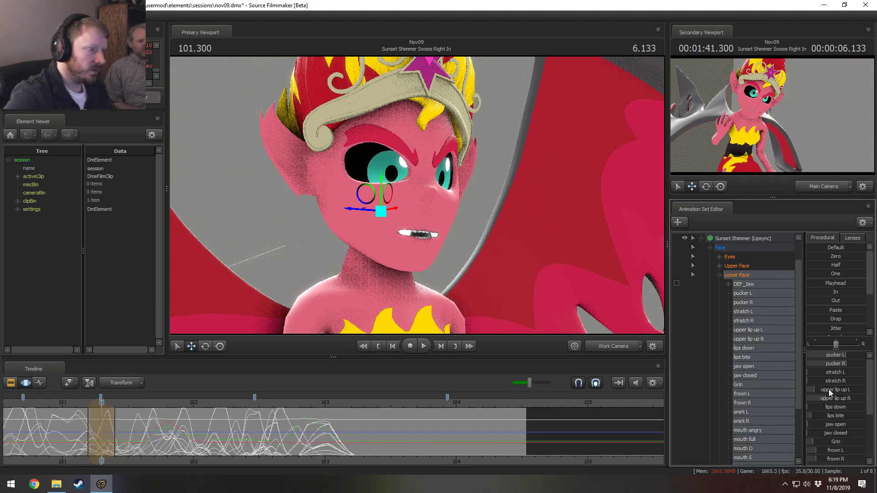
pyautogui.scroll(-3, 836, 423)
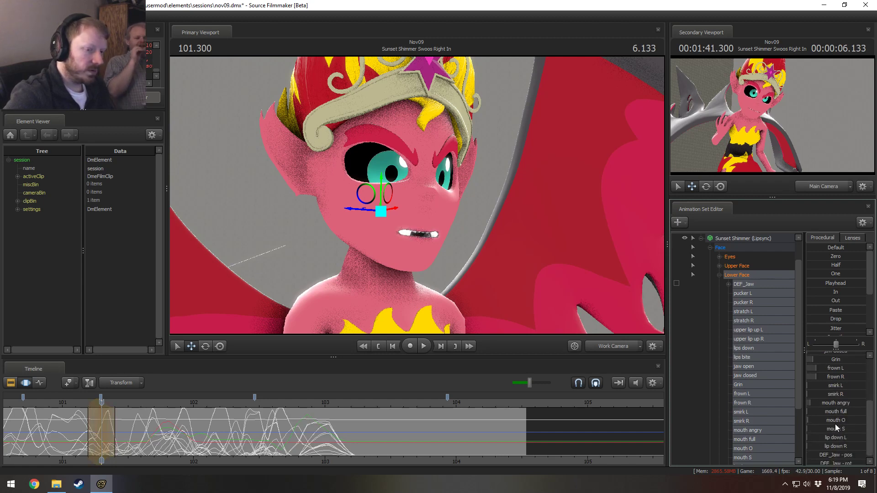
pyautogui.scroll(3, 836, 425)
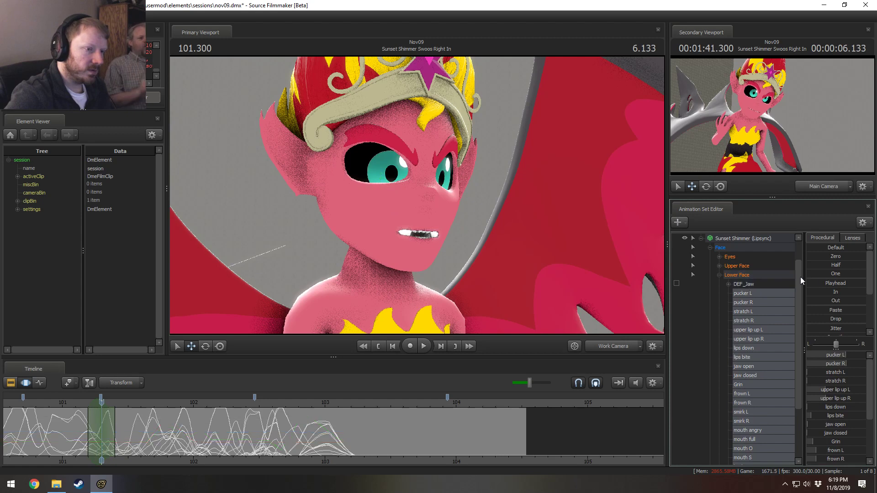
# Try applying the full Zero preset to the selected mouth controls around 101.3 with a narrower time selection, and undo it.
pyautogui.click(835, 256)
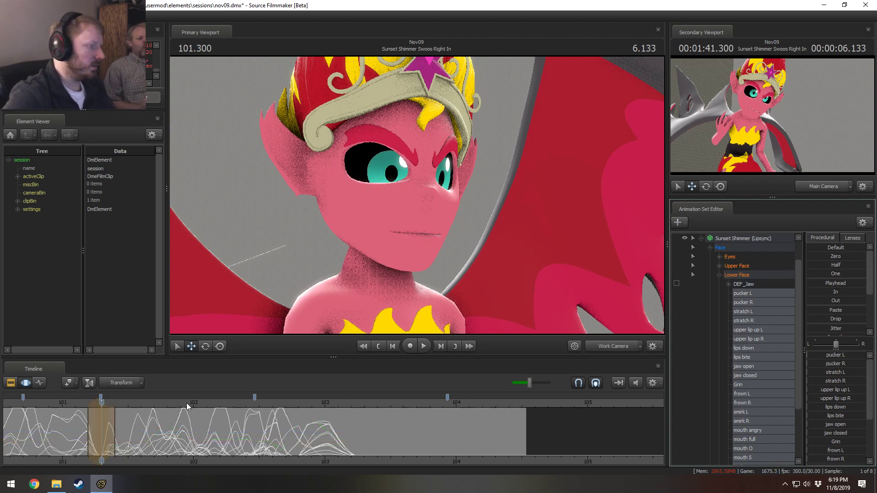
pyautogui.keyDown('shift'); pyautogui.scroll(-2, 83, 424); pyautogui.keyUp('shift')
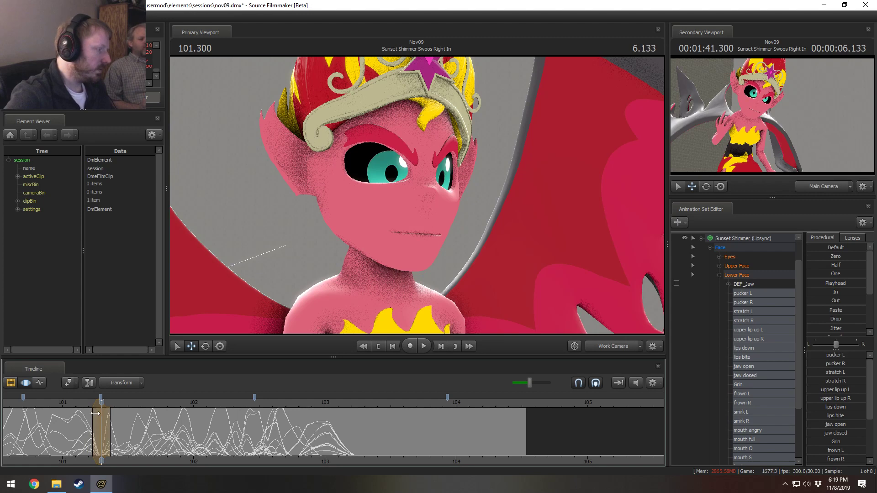
pyautogui.moveTo(94, 414); pyautogui.dragTo(125, 414)
pyautogui.press('space')
pyautogui.press('space')
pyautogui.scroll(-2, 43, 410)
pyautogui.hotkey('ctrl', 'z')
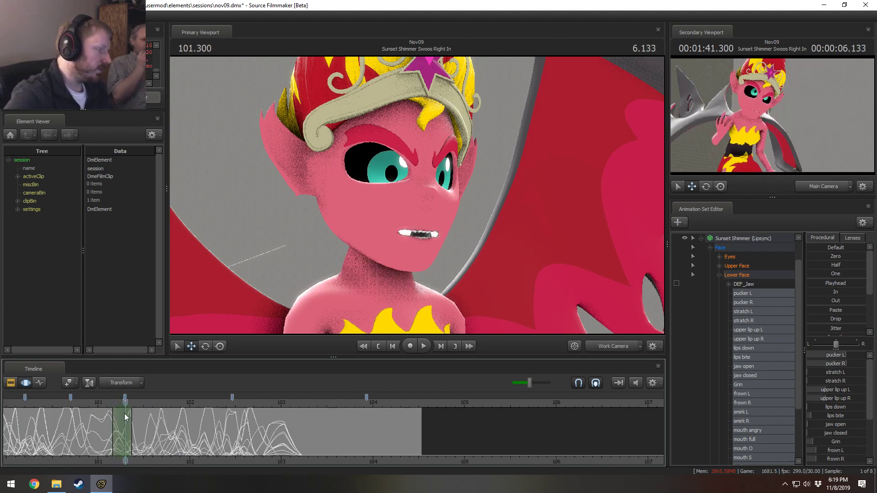
# Blend the selected mouth controls partly toward Zero between about 101.2 and 101.4, and play back the lip-sync from around 100.4.
pyautogui.click(829, 257)
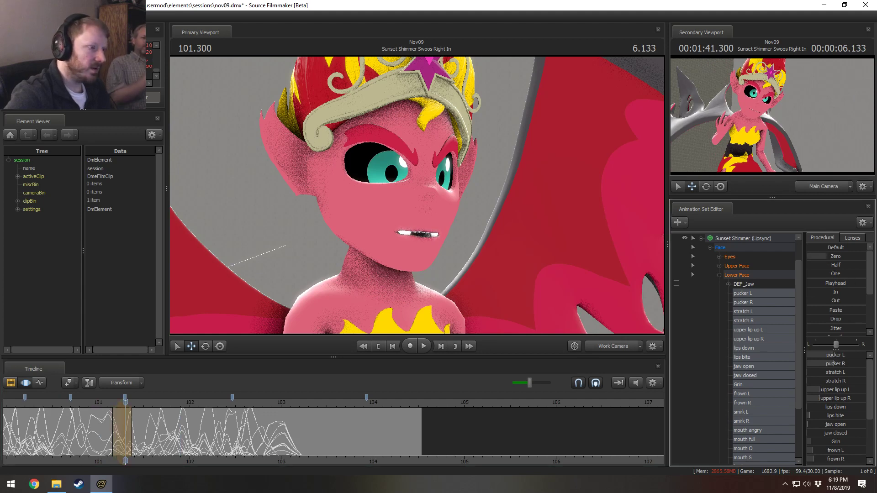
pyautogui.click(48, 405)
pyautogui.press('space')
pyautogui.press('space')
pyautogui.moveTo(51, 404); pyautogui.dragTo(41, 406)
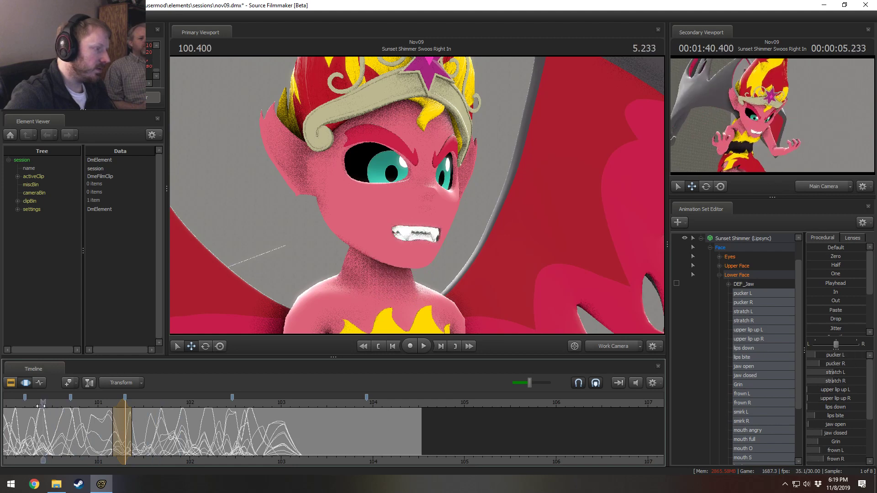
pyautogui.press('space')
pyautogui.press('space')
pyautogui.press('shift')
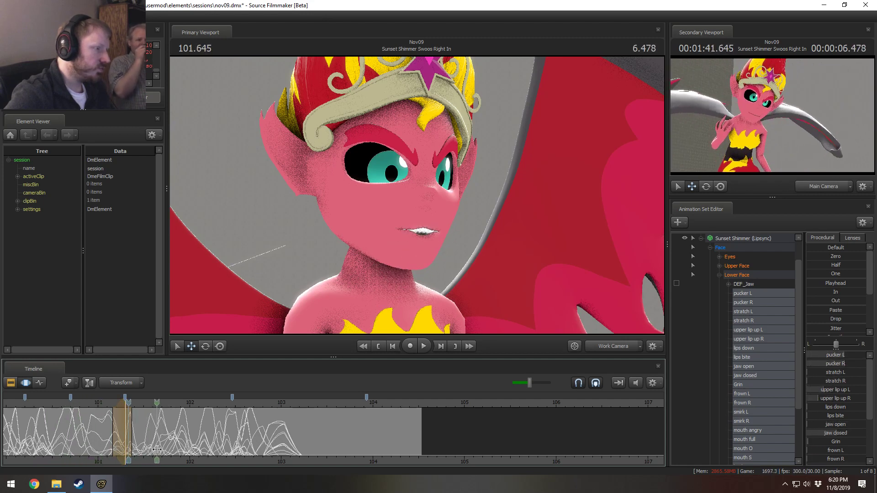
# Play back the full lip-sync of the Sunset Shimmer Swoos Right In shot in the Clip Editor, starting at 95.833.
pyautogui.scroll(-3, 197, 443)
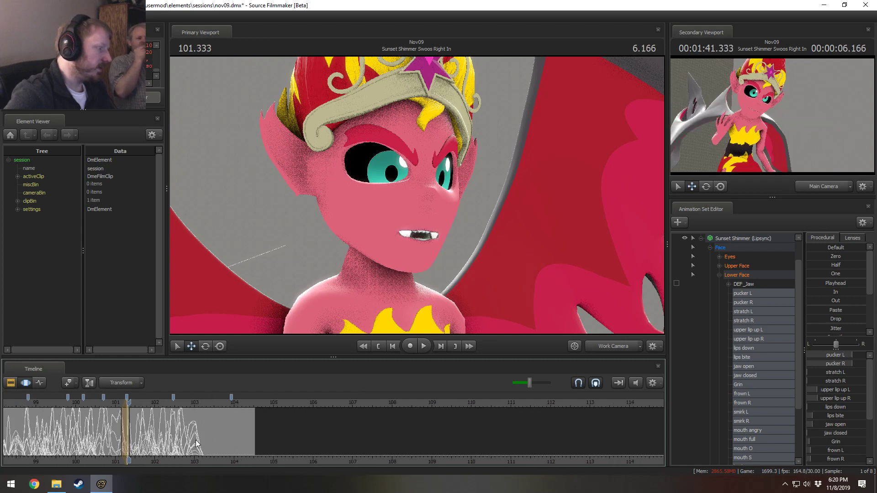
pyautogui.scroll(-1, 196, 442)
pyautogui.moveTo(225, 465); pyautogui.dragTo(414, 455, button='middle')
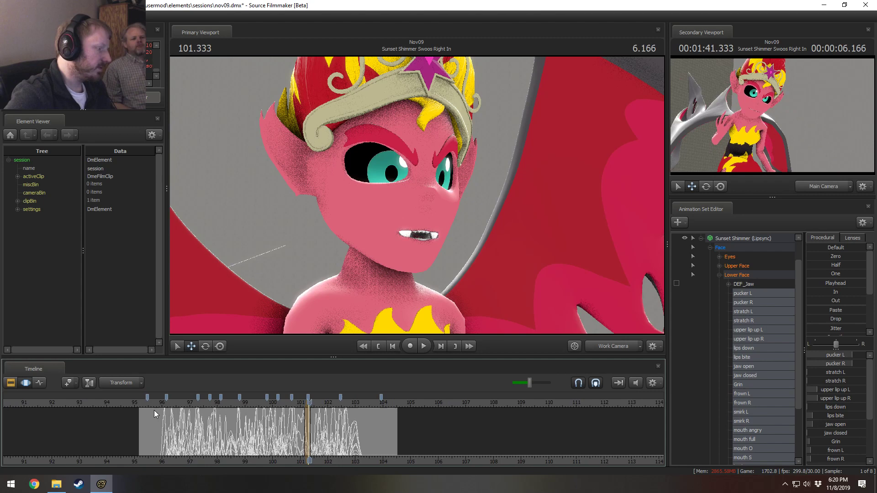
pyautogui.click(157, 403)
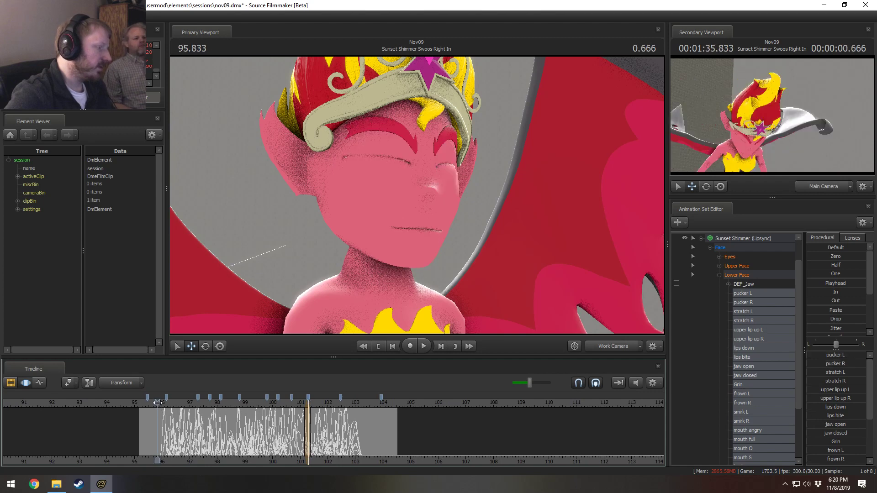
pyautogui.press('F2')
pyautogui.press('space')
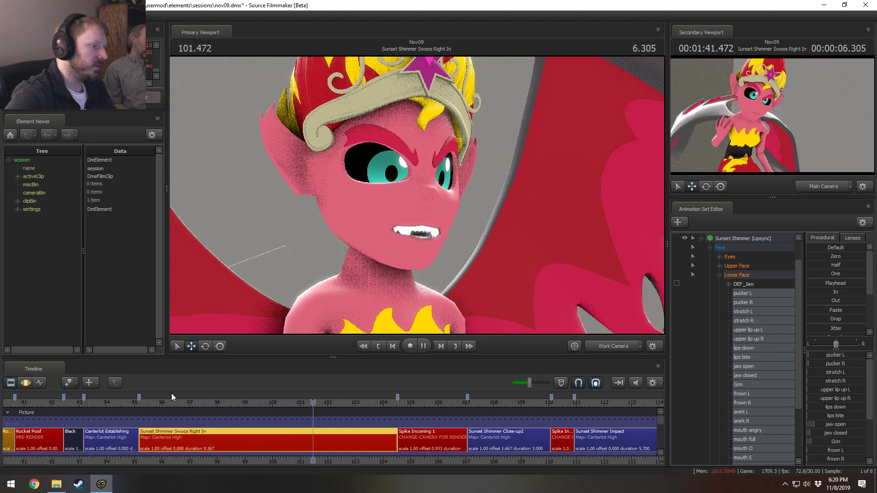
pyautogui.press('space')
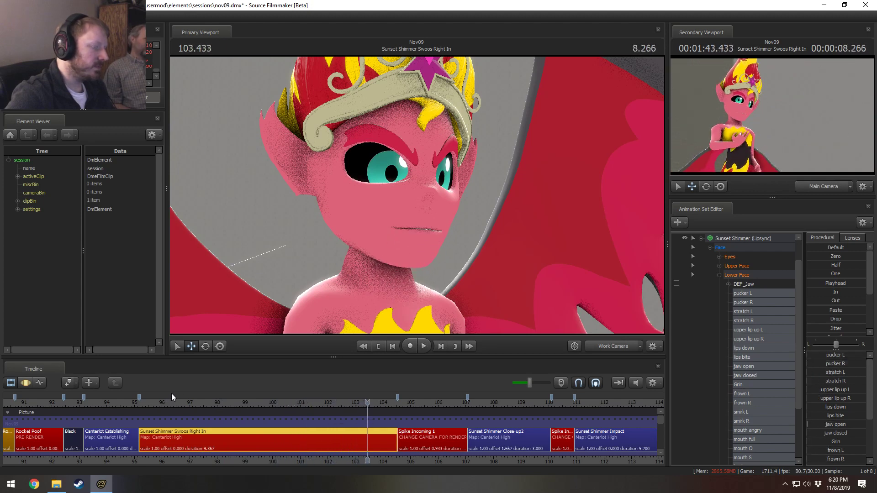
# Return to the Motion Editor and place the playhead at about 103.23, where the mouth curves end.
pyautogui.press('F3')
pyautogui.scroll(6, 356, 446)
pyautogui.click(358, 449)
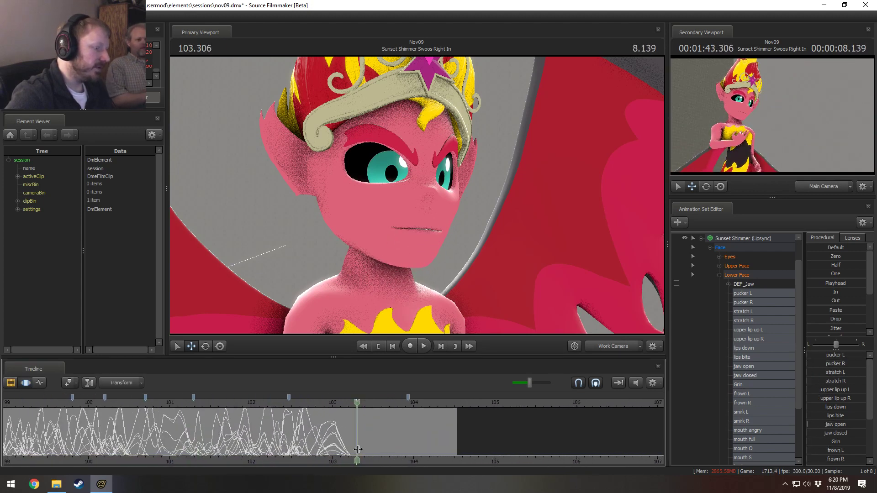
pyautogui.moveTo(377, 462); pyautogui.dragTo(332, 451, button='middle')
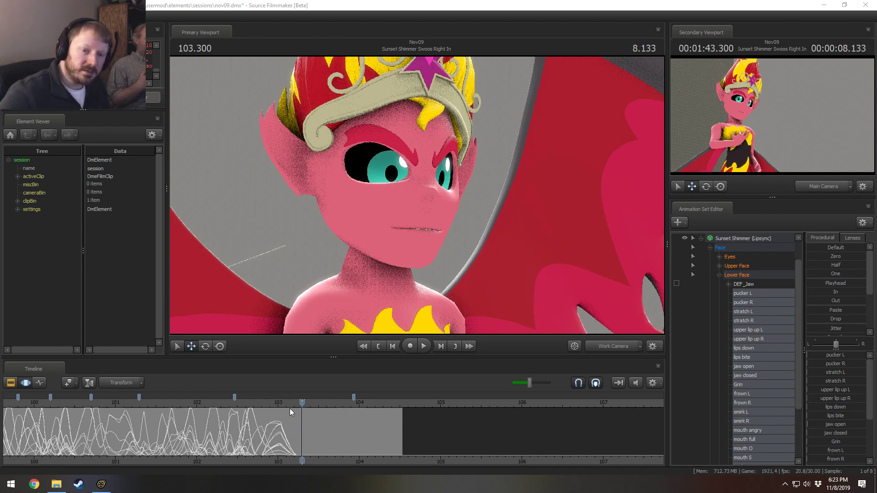
pyautogui.click(279, 432)
pyautogui.scroll(2, 324, 454)
pyautogui.scroll(1, 323, 454)
pyautogui.moveTo(324, 457); pyautogui.dragTo(188, 462, button='middle')
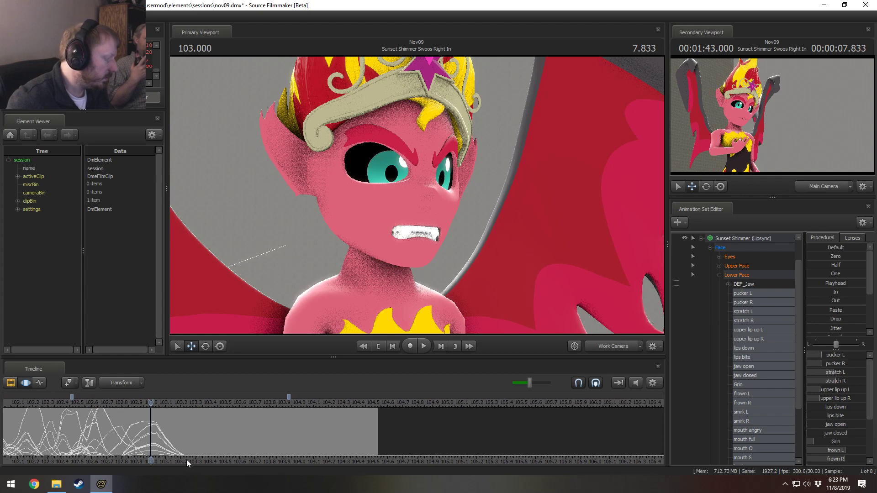
pyautogui.press('shift')
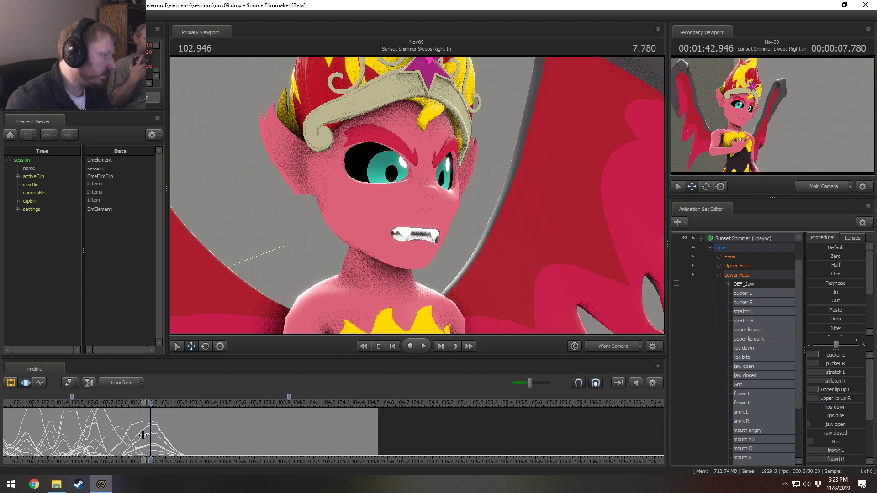
pyautogui.click(185, 437)
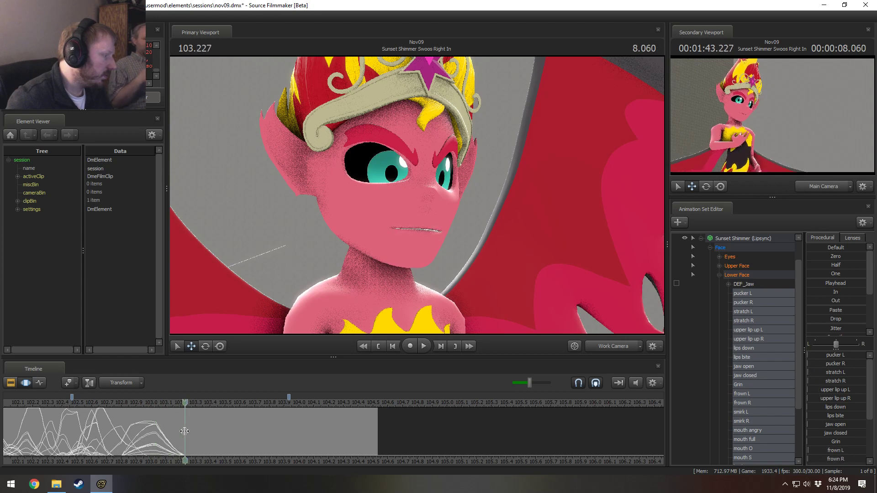
# Set a time selection from about 103.4 to 103.8, just past the final mouth curves, with the playhead at 103.6.
pyautogui.scroll(6, 184, 432)
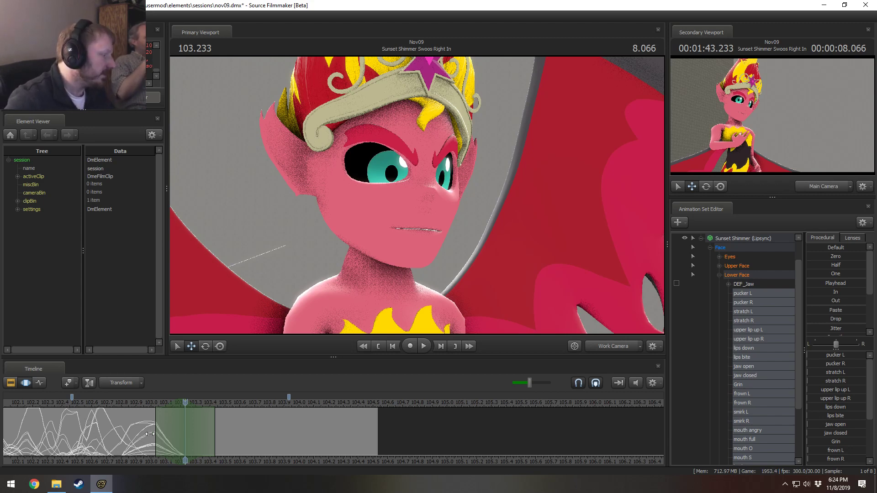
pyautogui.moveTo(169, 408); pyautogui.dragTo(190, 404)
pyautogui.moveTo(154, 432); pyautogui.dragTo(241, 443)
pyautogui.scroll(7, 242, 442)
pyautogui.moveTo(181, 460); pyautogui.dragTo(299, 453, button='middle')
pyautogui.scroll(-1, 300, 453)
pyautogui.scroll(-6, 137, 412)
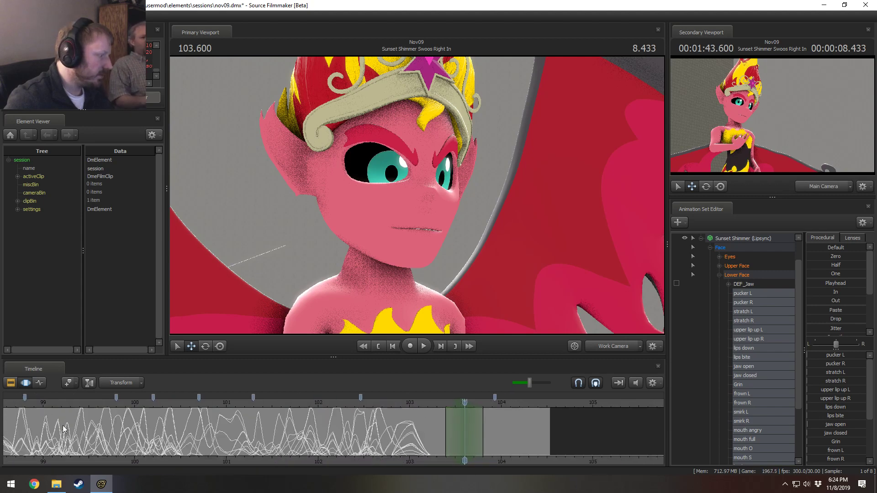
# Apply the Playhead preset to the selected mouth controls, using the pose at 101.933 for the time selection around 103.6.
pyautogui.scroll(-2, 41, 429)
pyautogui.moveTo(61, 423); pyautogui.dragTo(383, 433)
pyautogui.scroll(3, 383, 435)
pyautogui.moveTo(333, 407); pyautogui.dragTo(330, 409)
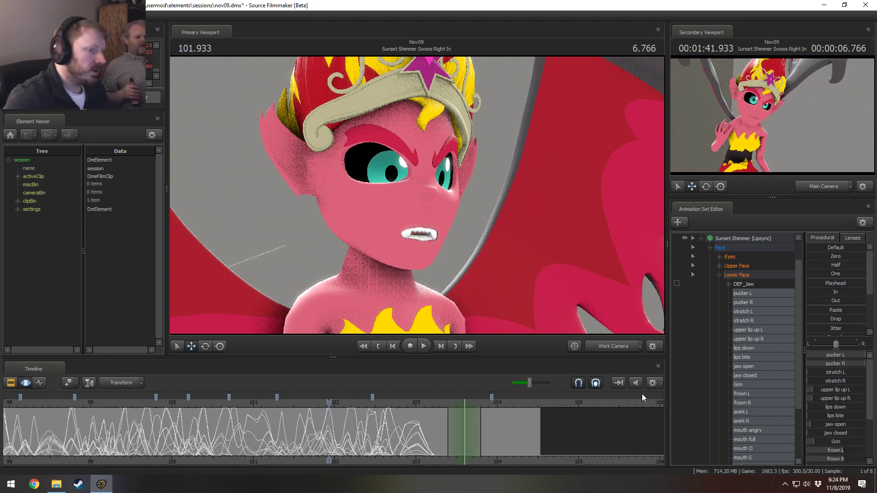
pyautogui.click(829, 286)
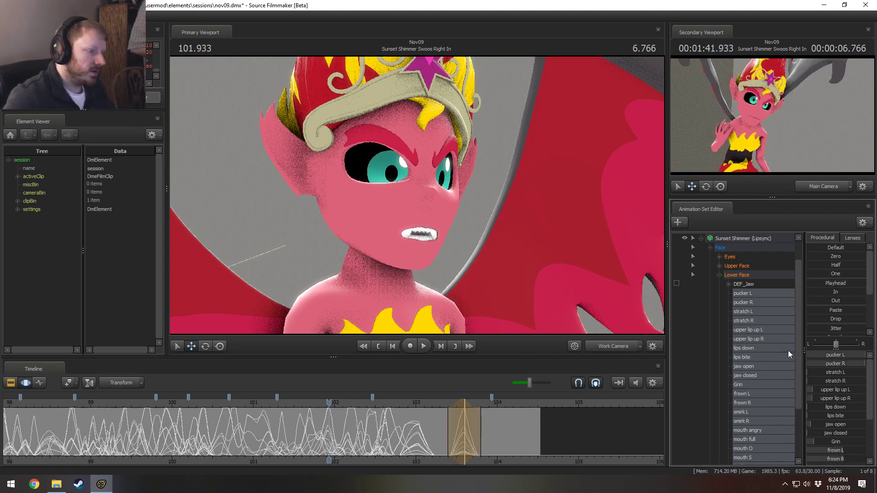
# Shift the new mouth pose's time selection slightly earlier so it centres on 103.566, with the playhead there.
pyautogui.moveTo(493, 453); pyautogui.dragTo(309, 457, button='middle')
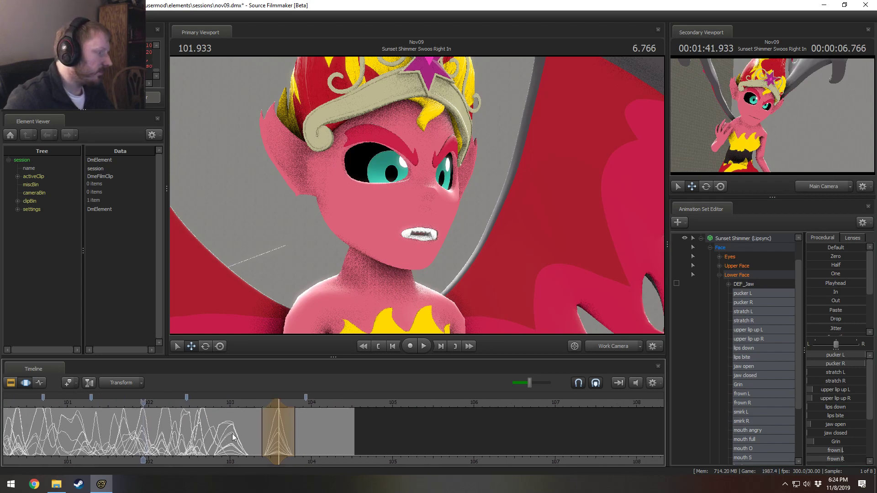
pyautogui.click(250, 404)
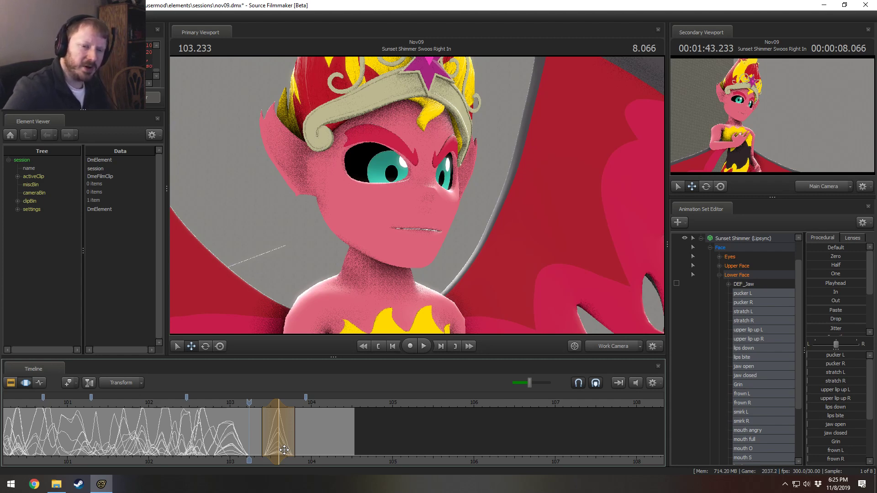
pyautogui.scroll(3, 254, 453)
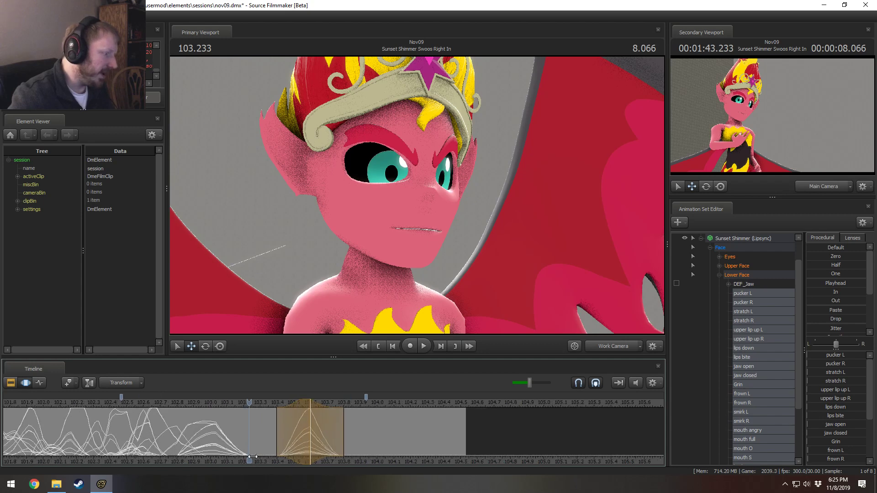
pyautogui.scroll(-2, 253, 457)
pyautogui.moveTo(260, 462); pyautogui.dragTo(222, 457, button='middle')
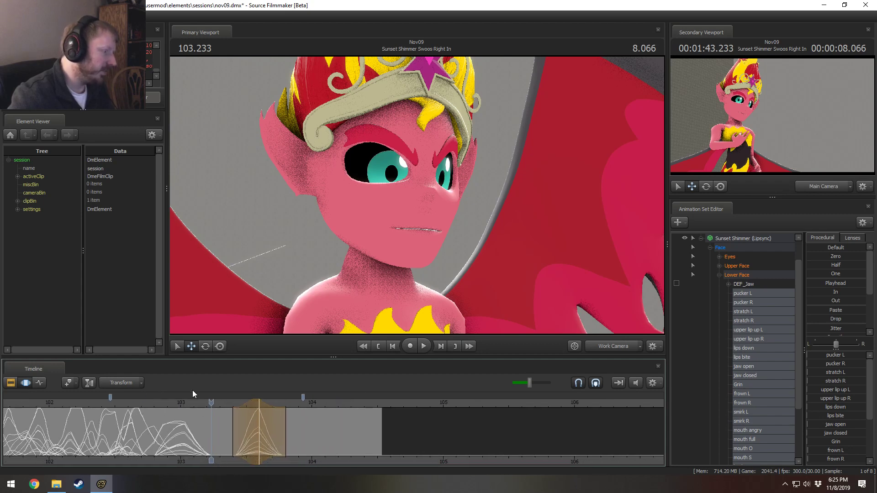
pyautogui.moveTo(211, 433)
pyautogui.mouseDown()
pyautogui.moveTo(190, 433)
pyautogui.moveTo(268, 433)
pyautogui.moveTo(211, 433)
pyautogui.mouseUp()
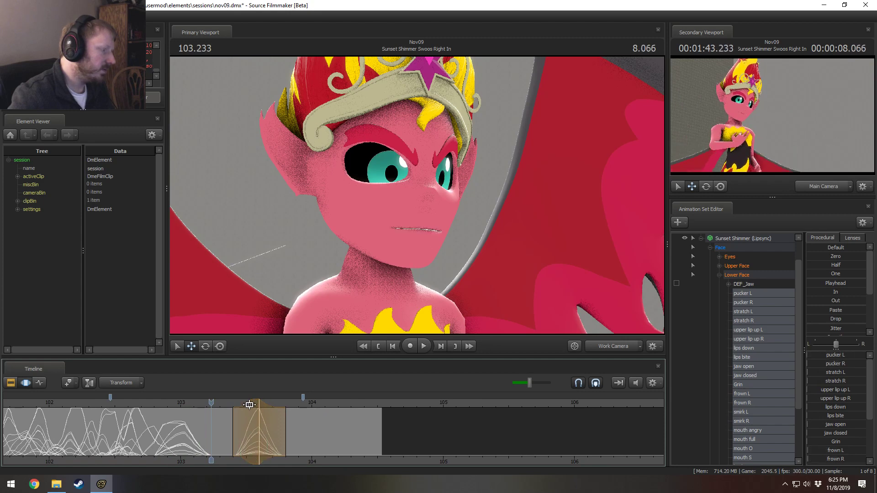
pyautogui.click(255, 414)
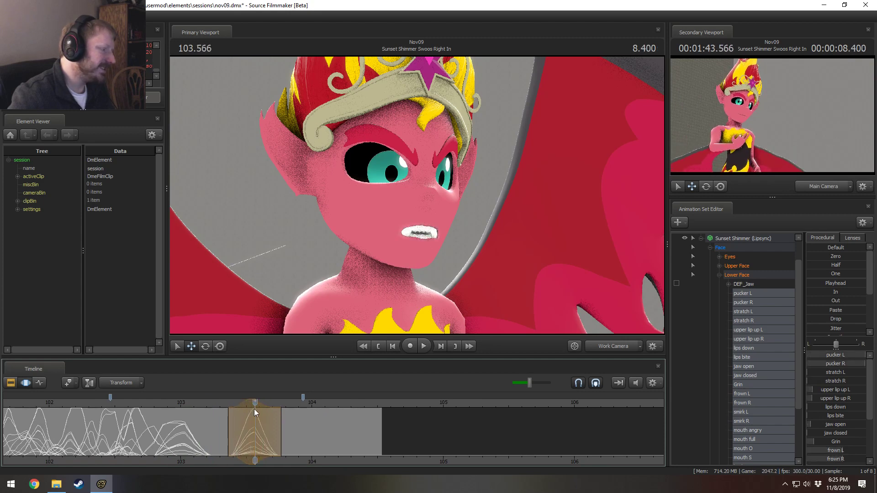
# Reshape the mouth pose at 103.566 by reducing pucker L and R, adjusting stretch L and R, and raising mouth angry.
pyautogui.moveTo(849, 365)
pyautogui.mouseDown()
pyautogui.moveTo(826, 361)
pyautogui.moveTo(847, 381)
pyautogui.mouseUp()
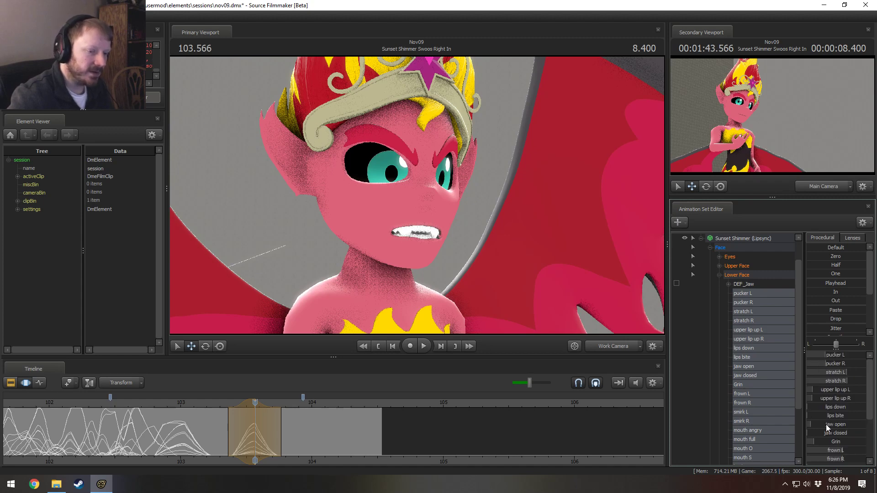
pyautogui.moveTo(826, 440)
pyautogui.mouseDown()
pyautogui.moveTo(863, 439)
pyautogui.moveTo(811, 440)
pyautogui.mouseUp()
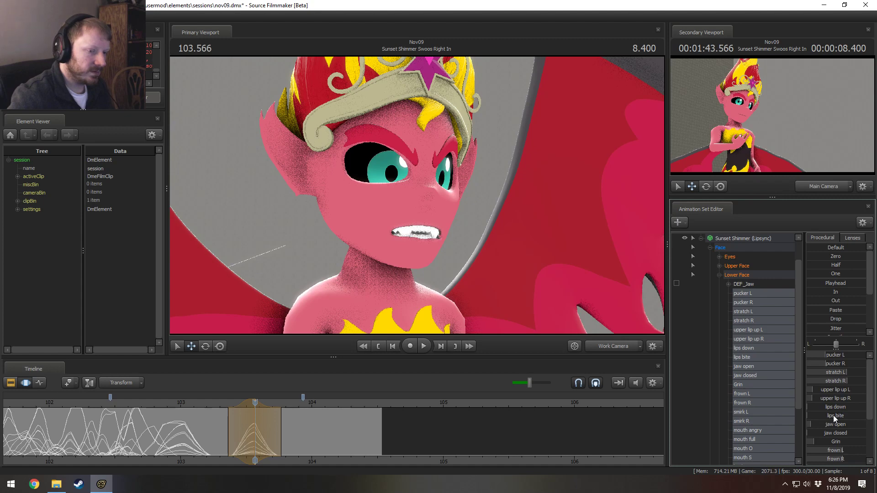
pyautogui.scroll(-2, 834, 411)
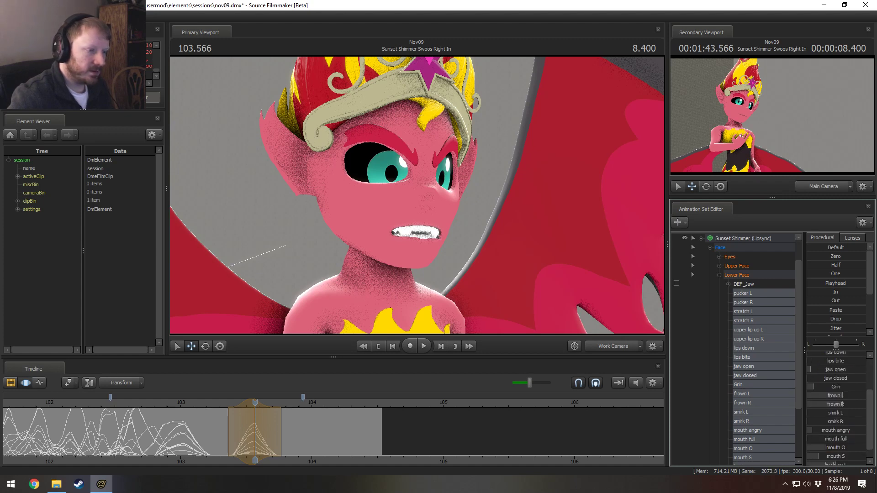
pyautogui.moveTo(812, 430); pyautogui.dragTo(825, 430)
pyautogui.scroll(2, 844, 423)
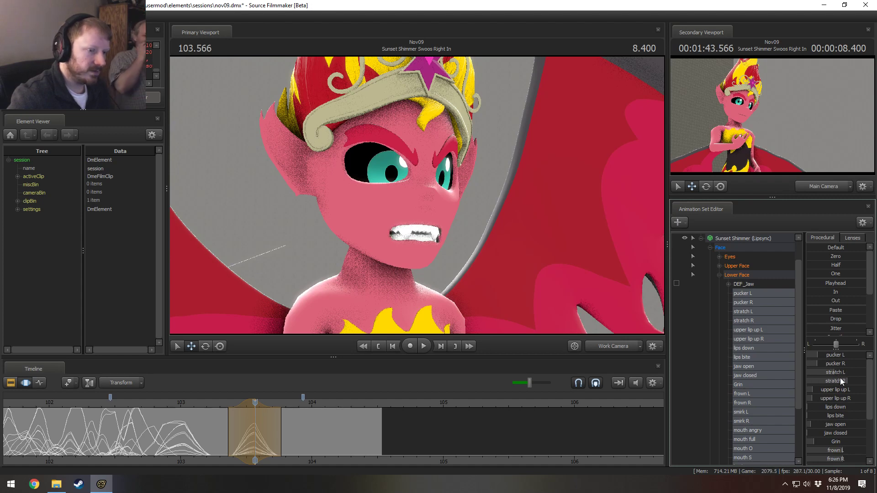
pyautogui.moveTo(842, 381); pyautogui.dragTo(828, 381)
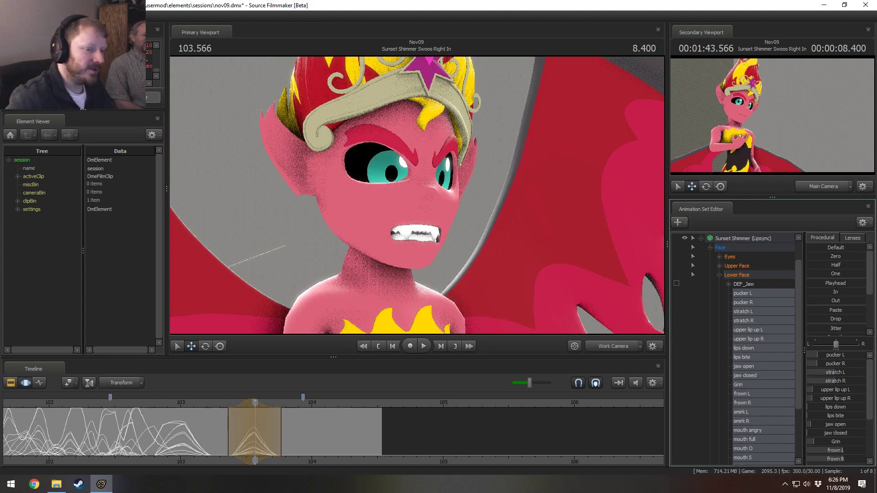
# Lower jaw open and mouth angry in the 103.566 pose, and fine-tune lip down L and R.
pyautogui.moveTo(830, 425); pyautogui.dragTo(826, 425)
pyautogui.moveTo(41, 429); pyautogui.dragTo(255, 445)
pyautogui.moveTo(223, 409); pyautogui.dragTo(255, 413)
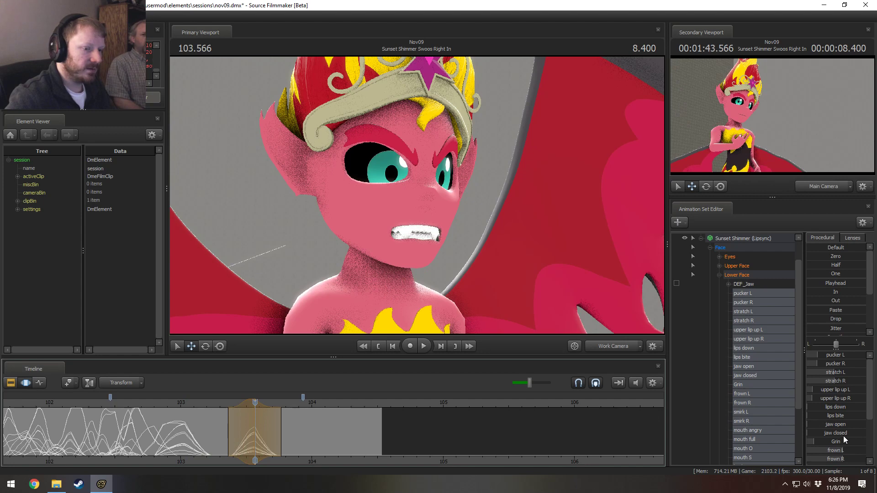
pyautogui.scroll(-2, 836, 403)
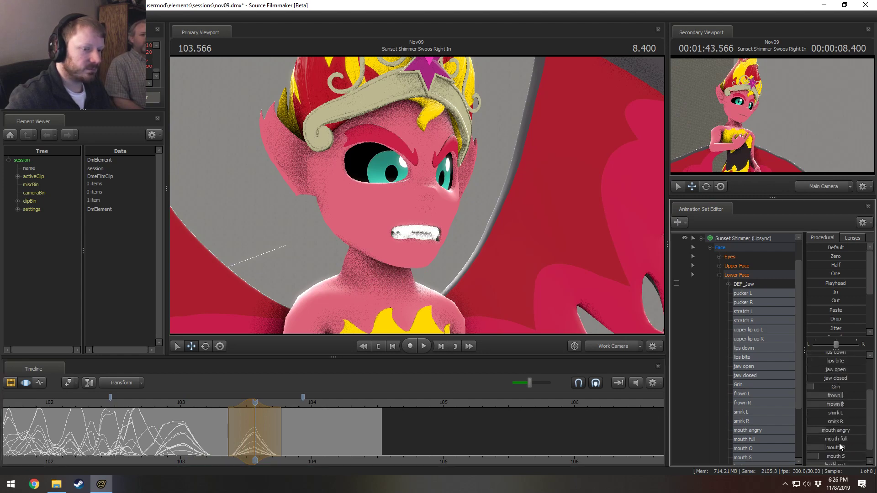
pyautogui.moveTo(839, 433); pyautogui.dragTo(845, 433)
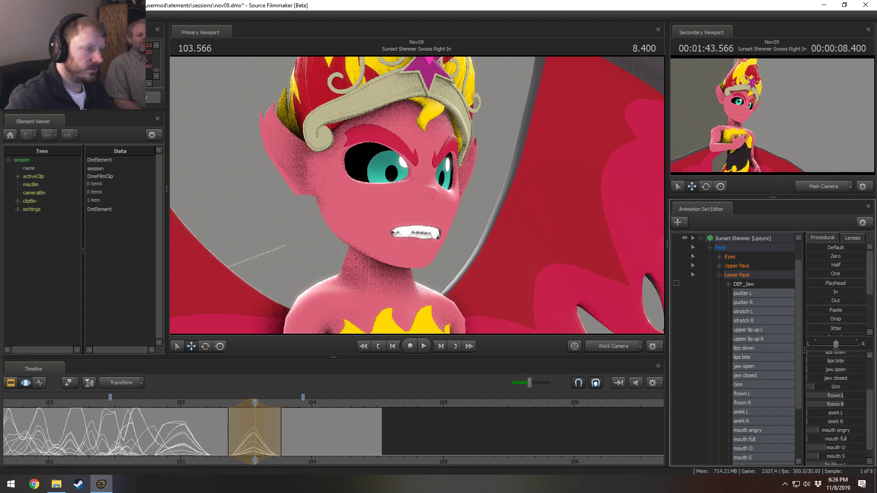
pyautogui.scroll(-1, 836, 411)
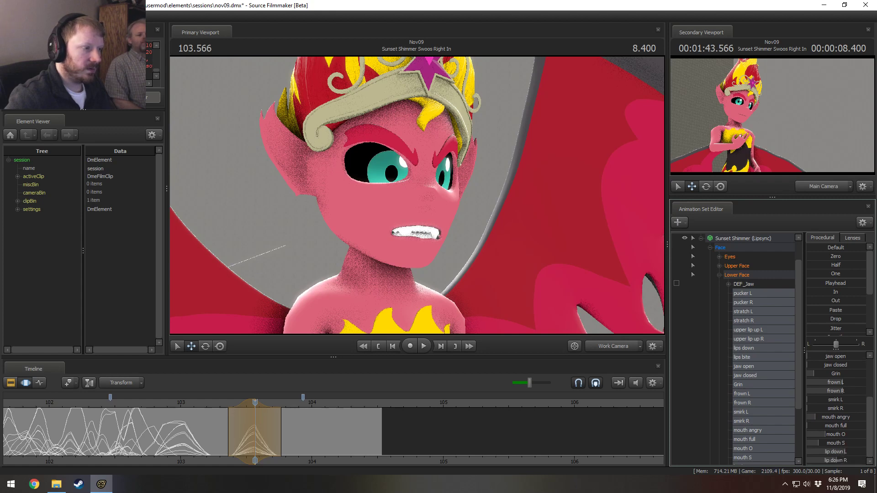
pyautogui.moveTo(845, 451); pyautogui.dragTo(854, 460)
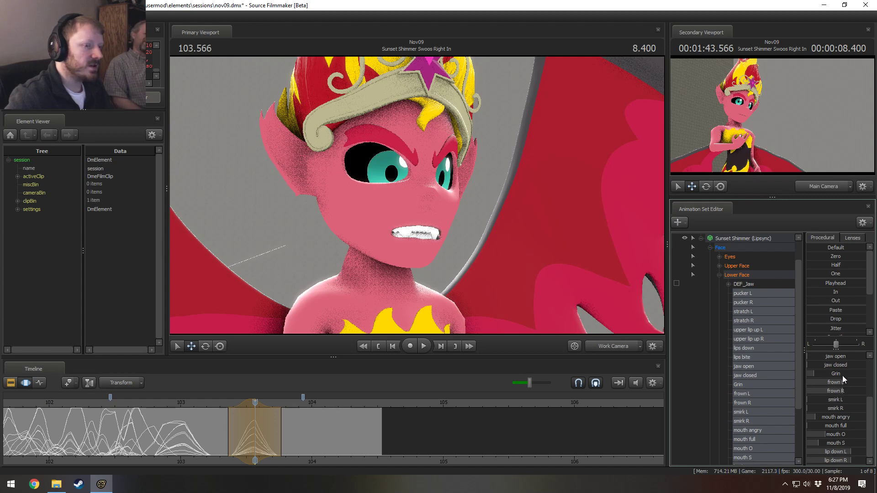
# Raise jaw open slightly in the 103.566 pose to part the teeth.
pyautogui.scroll(3, 842, 376)
pyautogui.scroll(-2, 837, 391)
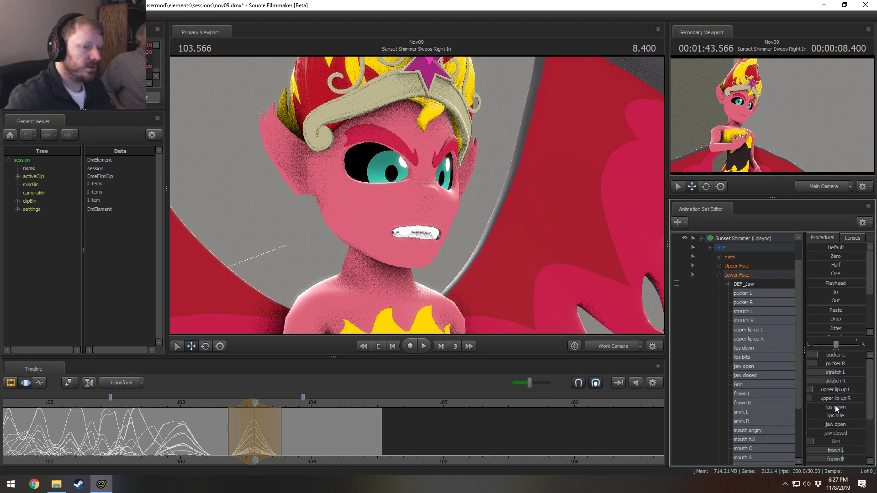
pyautogui.scroll(-1, 836, 406)
pyautogui.scroll(3, 829, 436)
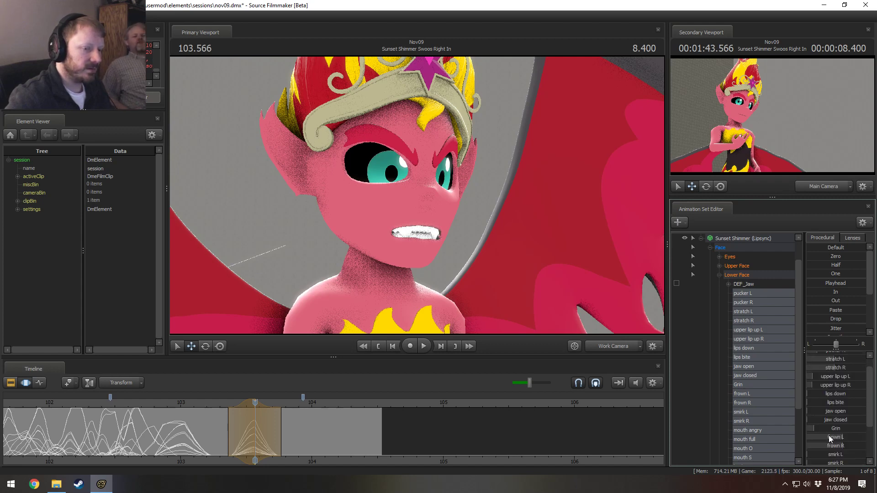
pyautogui.moveTo(829, 424); pyautogui.dragTo(837, 426)
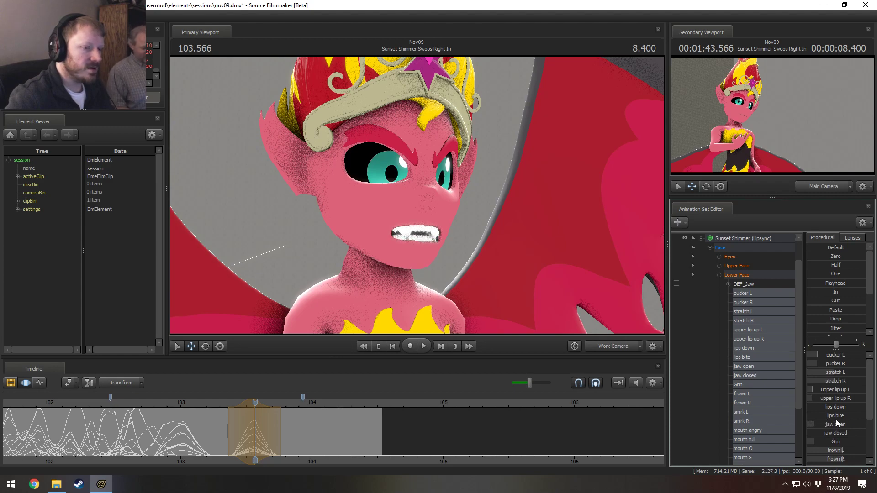
# Try to shift and rotate the jaw in the 103.566 pose, viewing the mouth from the side with Lower Face selected.
pyautogui.press('a')
pyautogui.moveTo(477, 278); pyautogui.dragTo(519, 232)
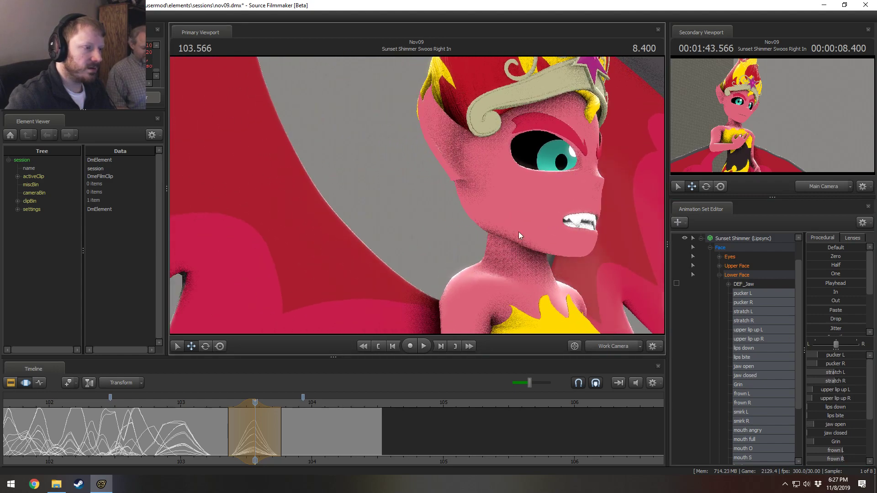
pyautogui.click(752, 276)
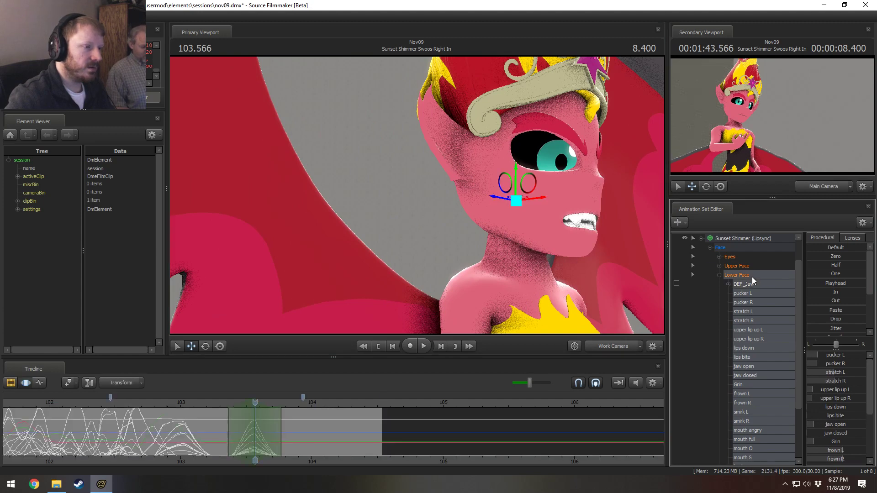
pyautogui.moveTo(540, 199); pyautogui.dragTo(459, 190)
pyautogui.press('e')
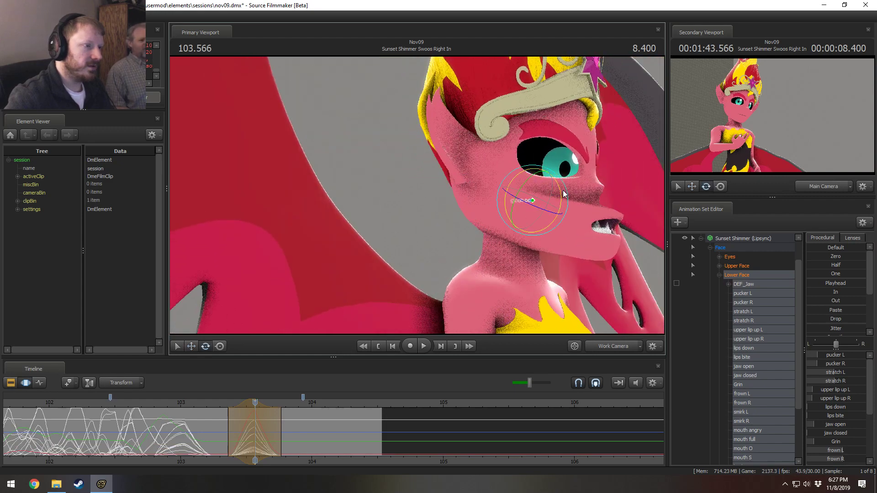
pyautogui.press('w')
pyautogui.moveTo(562, 187); pyautogui.dragTo(539, 197)
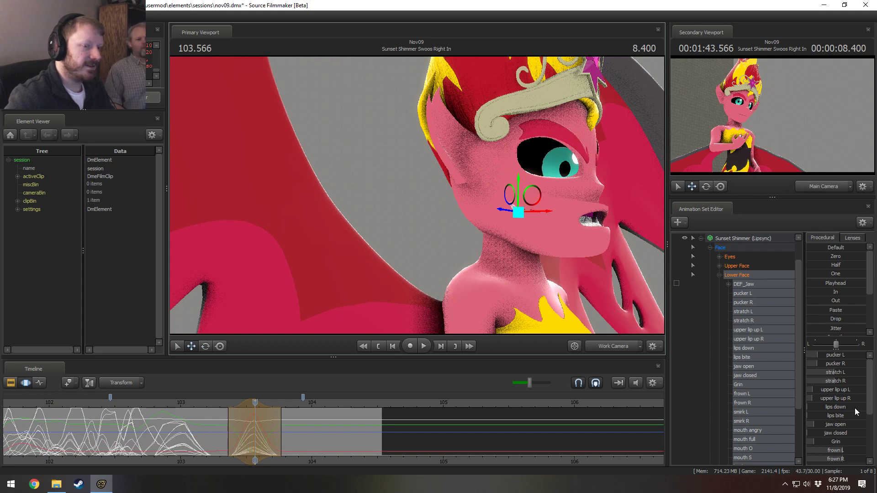
# Try lowering jaw open in the 103.566 pose and check the mouth from the side and front.
pyautogui.moveTo(845, 426); pyautogui.dragTo(822, 425)
pyautogui.press('s')
pyautogui.moveTo(517, 246)
pyautogui.mouseDown()
pyautogui.moveTo(534, 243)
pyautogui.moveTo(517, 245)
pyautogui.mouseUp()
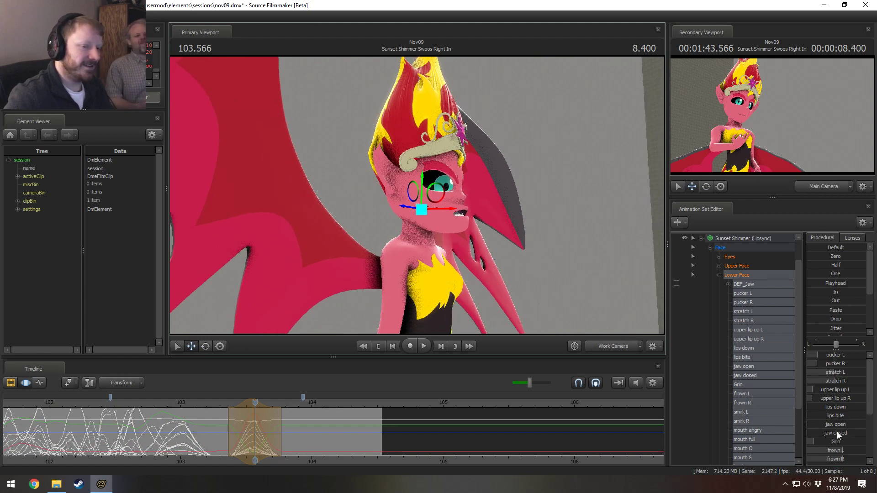
pyautogui.moveTo(836, 425)
pyautogui.mouseDown()
pyautogui.moveTo(866, 425)
pyautogui.moveTo(808, 425)
pyautogui.moveTo(823, 424)
pyautogui.mouseUp()
pyautogui.moveTo(822, 425); pyautogui.dragTo(807, 425)
pyautogui.keyDown('alt'); pyautogui.moveTo(430, 212); pyautogui.dragTo(338, 213); pyautogui.keyUp('alt')
pyautogui.click(357, 262)
pyautogui.scroll(-5, 385, 278)
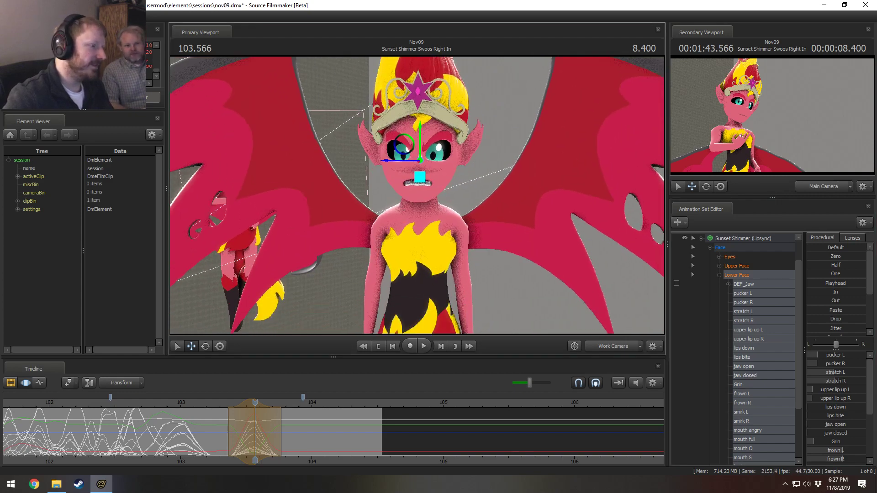
# Try to move the right hand, and undo that along with the recent jaw changes in the 103.566 pose.
pyautogui.keyDown('ctrl'); pyautogui.click(399, 256); pyautogui.keyUp('ctrl')
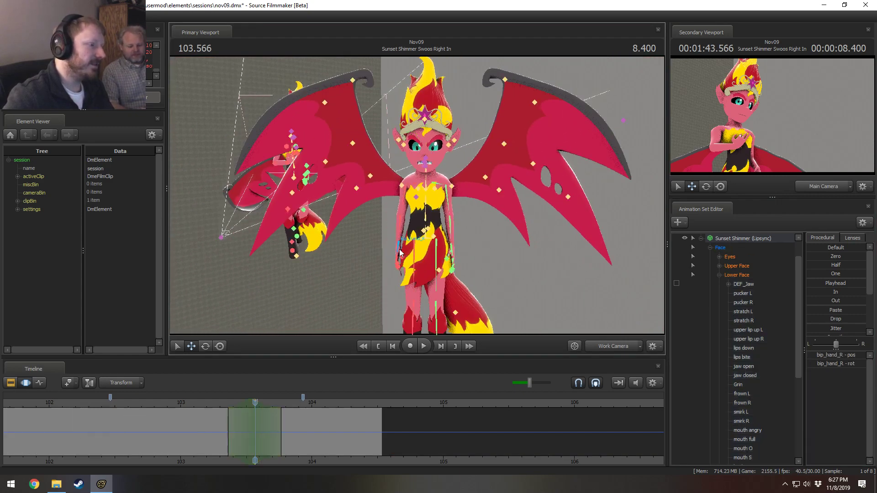
pyautogui.moveTo(391, 248); pyautogui.dragTo(454, 171)
pyautogui.hotkey('ctrl', 'z')
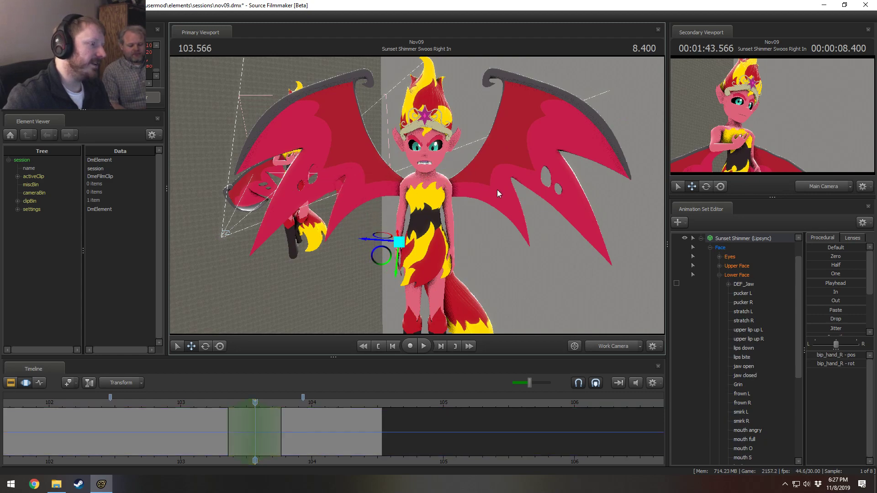
pyautogui.press('w')
pyautogui.moveTo(498, 191); pyautogui.dragTo(416, 195)
pyautogui.hotkey('ctrl', 'y')
pyautogui.hotkey('ctrl', 'z')
pyautogui.hotkey('ctrl', 'z')
pyautogui.hotkey('ctrl', 'z')
pyautogui.hotkey('ctrl', 'z')
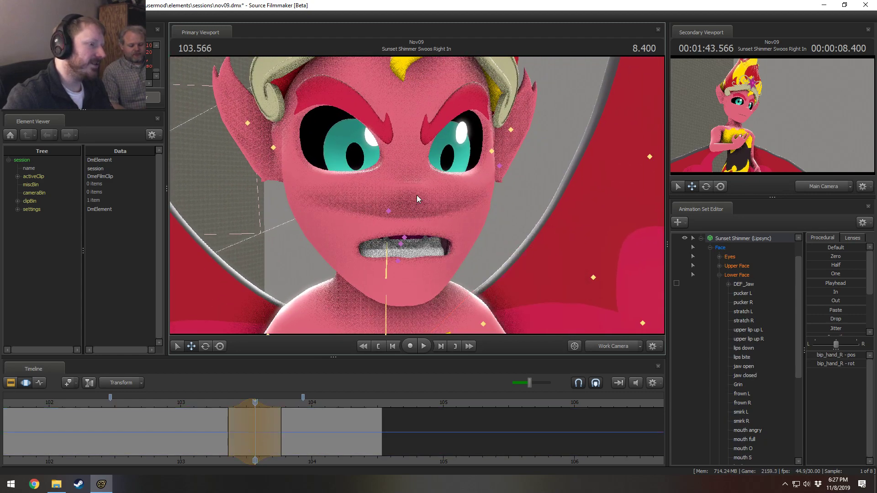
pyautogui.hotkey('ctrl', 'z')
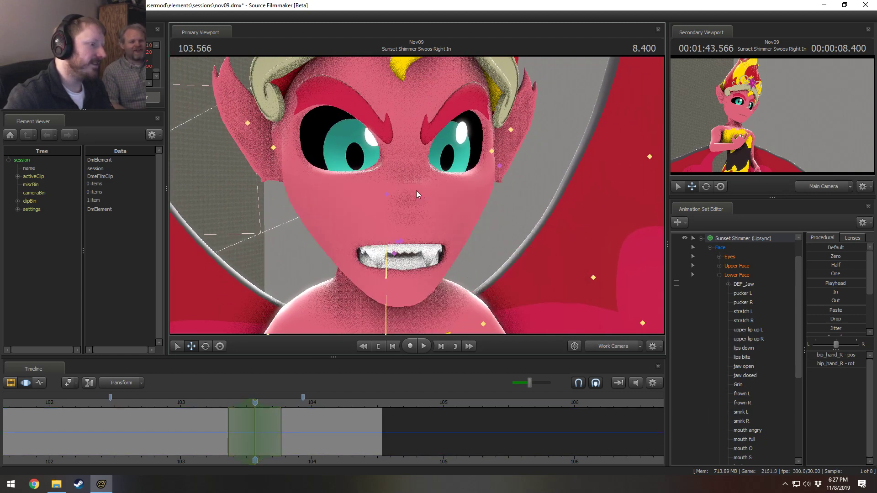
# Examine the bared-teeth mouth pose at 103.566 from several angles.
pyautogui.press('a')
pyautogui.moveTo(416, 195)
pyautogui.mouseDown()
pyautogui.moveTo(460, 196)
pyautogui.moveTo(414, 196)
pyautogui.mouseUp()
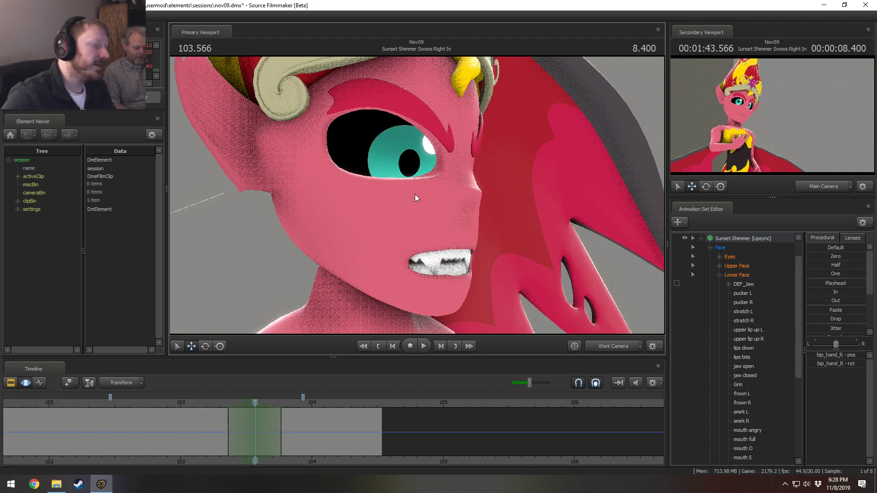
pyautogui.moveTo(516, 160); pyautogui.dragTo(516, 179)
pyautogui.press('s')
pyautogui.press('w')
pyautogui.moveTo(416, 212); pyautogui.dragTo(417, 196)
pyautogui.press('s')
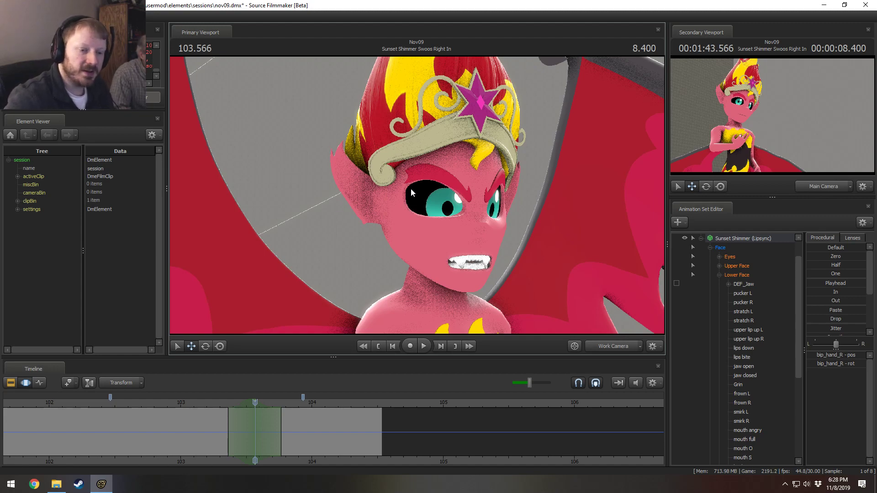
pyautogui.moveTo(427, 262); pyautogui.dragTo(427, 262)
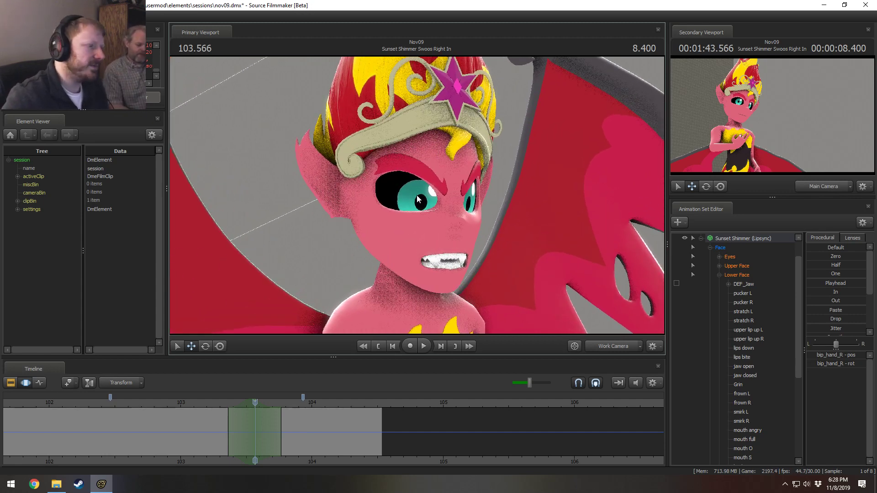
# Raise jaw open in the Lower Face at 103.300, using a time selection from about 103.1 to 103.6.
pyautogui.click(719, 275)
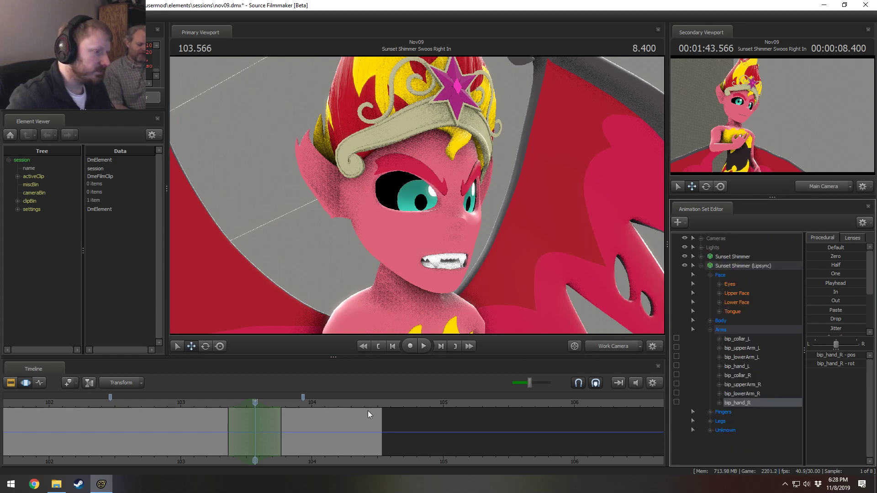
pyautogui.click(710, 330)
pyautogui.moveTo(201, 423); pyautogui.dragTo(258, 434)
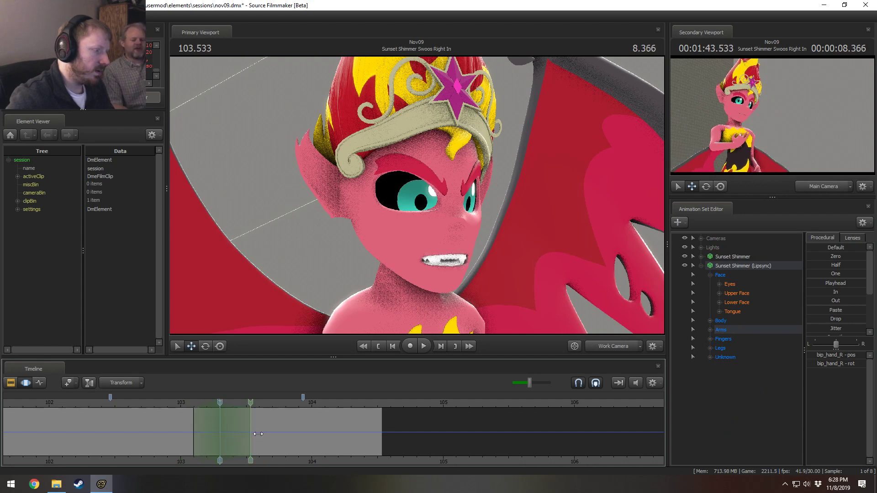
pyautogui.click(737, 301)
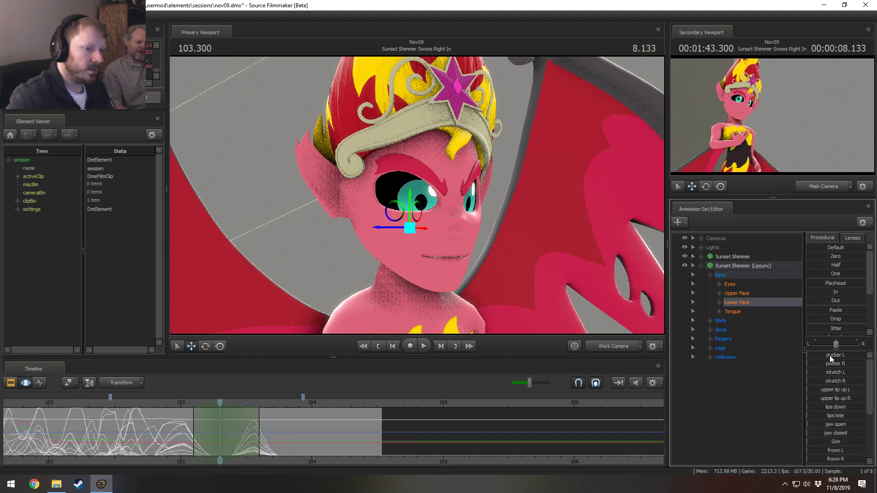
pyautogui.moveTo(825, 424); pyautogui.dragTo(845, 424)
# Shift the open-jaw pose's peak slightly past 103.300, start its ramp a little later, and play back the mouth movement.
pyautogui.moveTo(319, 457); pyautogui.dragTo(229, 430)
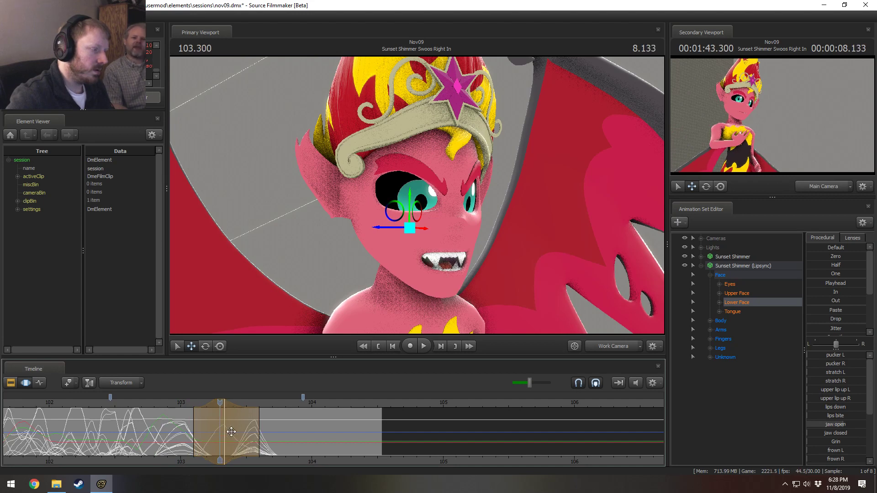
pyautogui.click(185, 405)
pyautogui.press('space')
pyautogui.press('space')
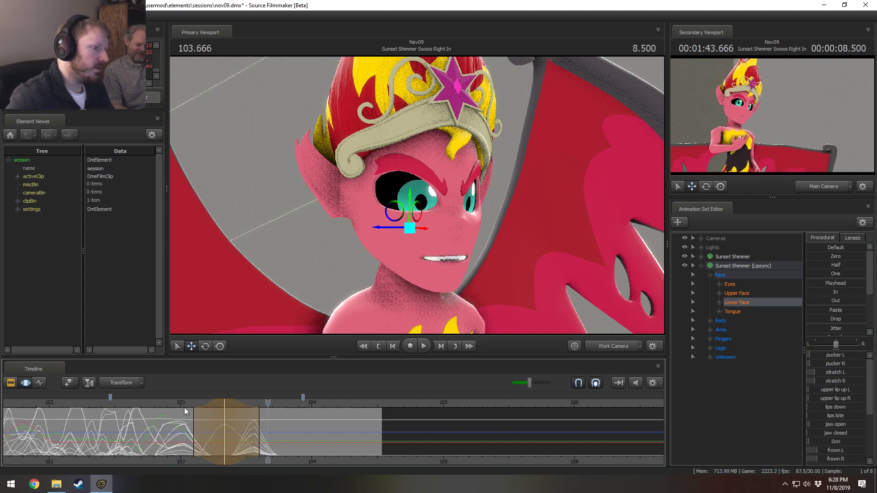
pyautogui.moveTo(185, 427); pyautogui.dragTo(201, 440)
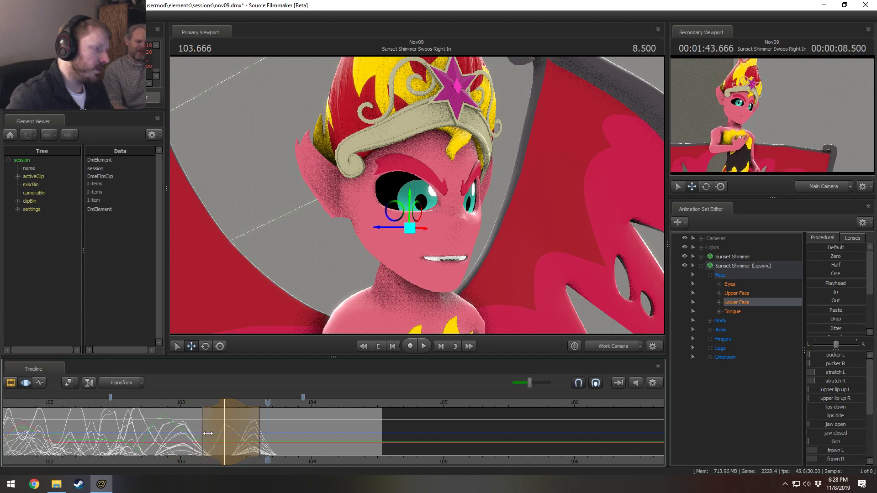
pyautogui.click(167, 408)
pyautogui.press('space')
pyautogui.press('space')
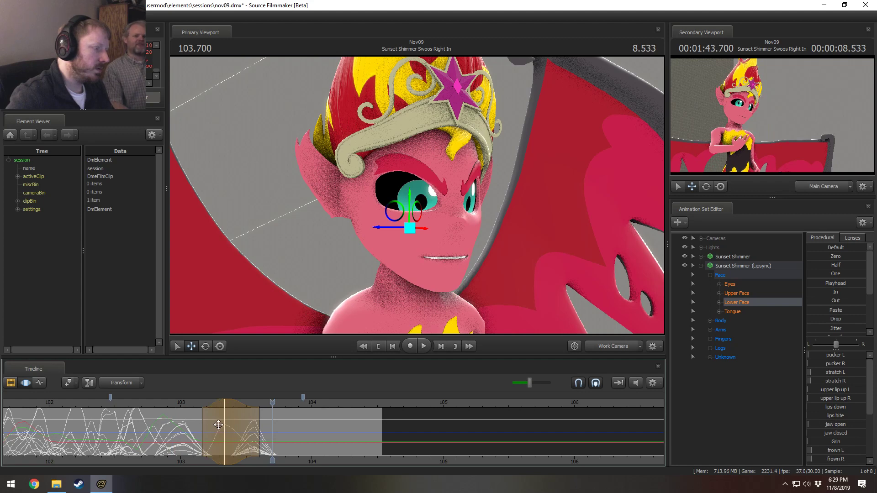
# Nudge the open-jaw pose's peak slightly later and extend the start of its time selection back to 103.100.
pyautogui.press('shift')
pyautogui.moveTo(224, 429); pyautogui.dragTo(228, 428)
pyautogui.press('shift')
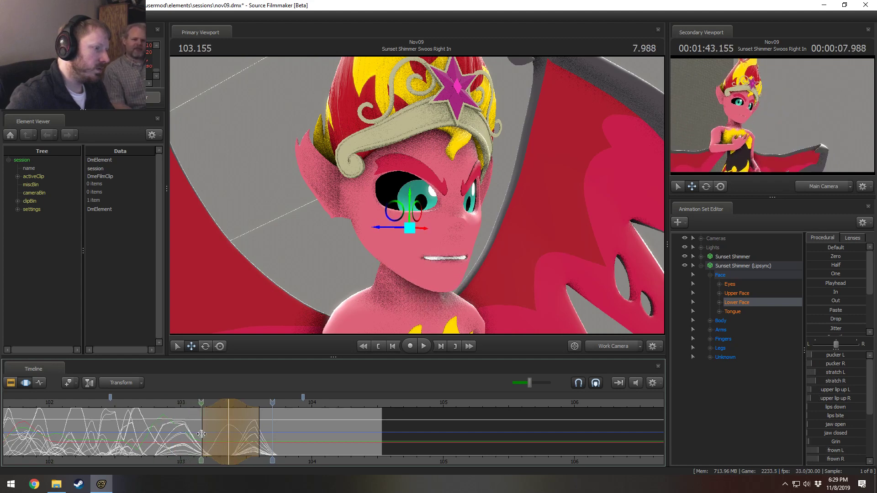
pyautogui.moveTo(201, 434); pyautogui.dragTo(192, 434)
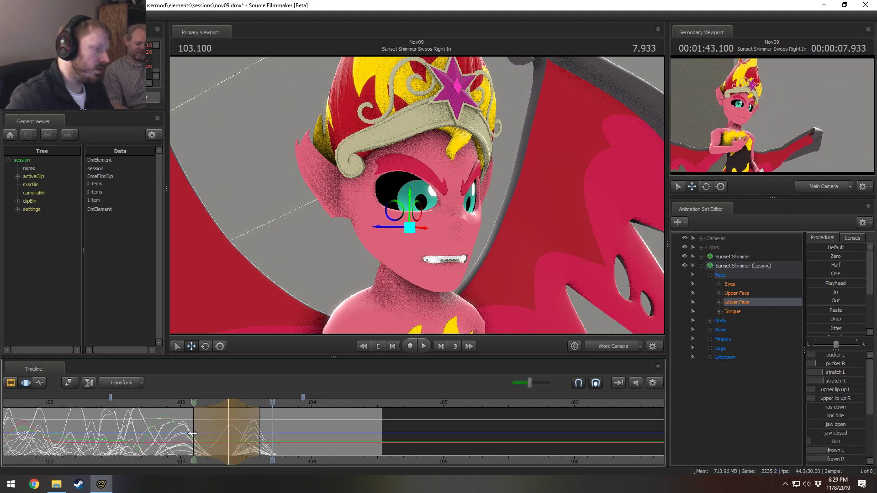
# Raise pucker L and R strongly at 103.233, using a new time selection from about 103.0 to 103.5.
pyautogui.click(211, 440)
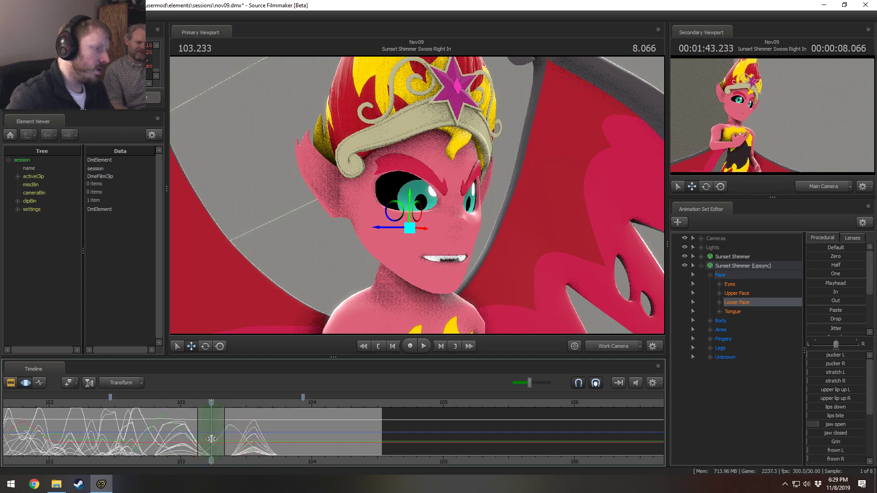
pyautogui.scroll(3, 212, 439)
pyautogui.moveTo(238, 439); pyautogui.dragTo(242, 439)
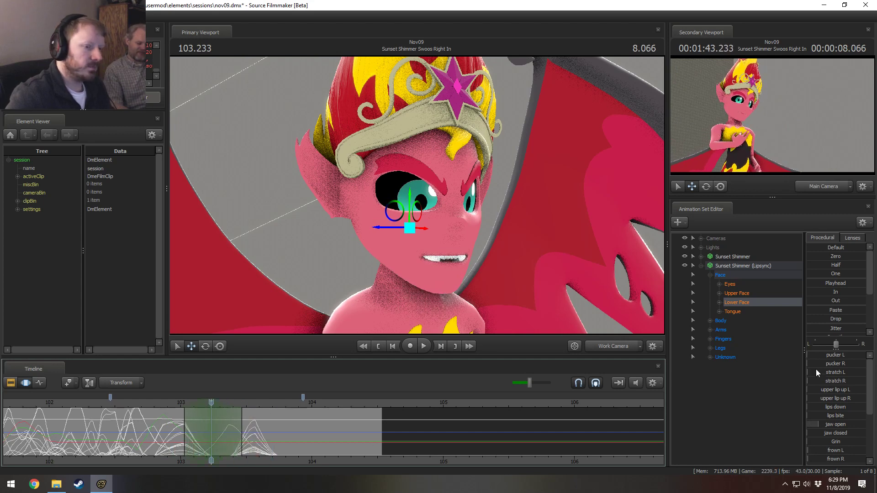
pyautogui.moveTo(829, 355); pyautogui.dragTo(858, 364)
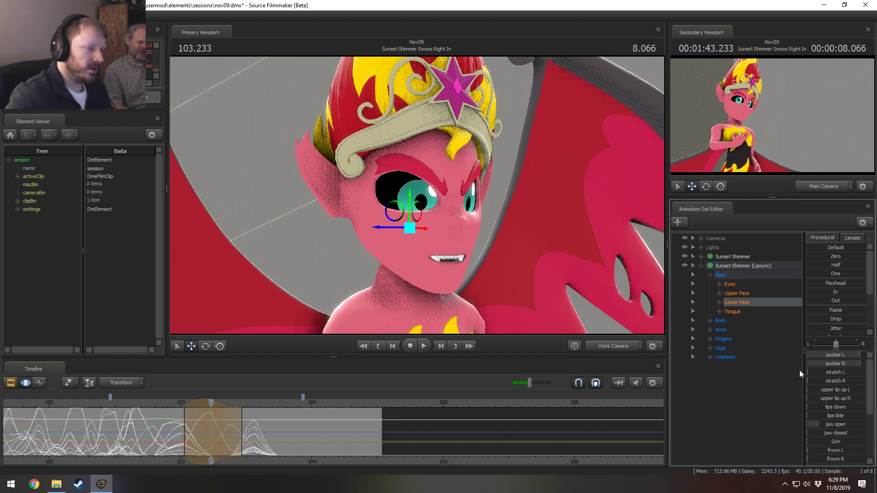
# Move the time selection to centre on 103.300, raise mouth O, and rotate the jaw slightly.
pyautogui.moveTo(211, 432)
pyautogui.mouseDown()
pyautogui.moveTo(180, 432)
pyautogui.moveTo(267, 433)
pyautogui.moveTo(178, 433)
pyautogui.moveTo(219, 443)
pyautogui.mouseUp()
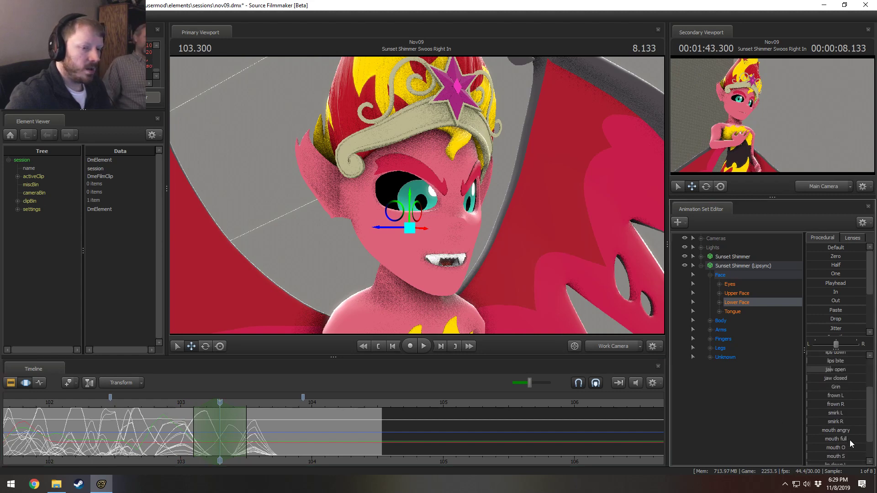
pyautogui.scroll(-3, 843, 422)
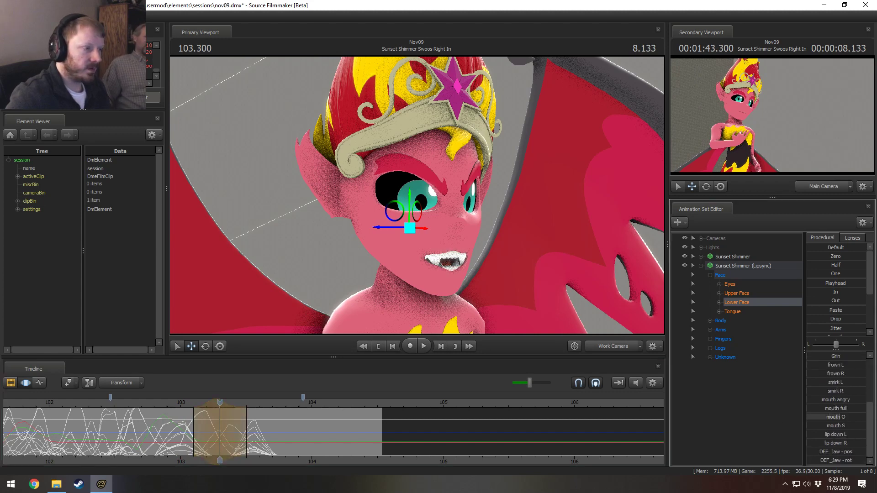
pyautogui.scroll(3, 863, 416)
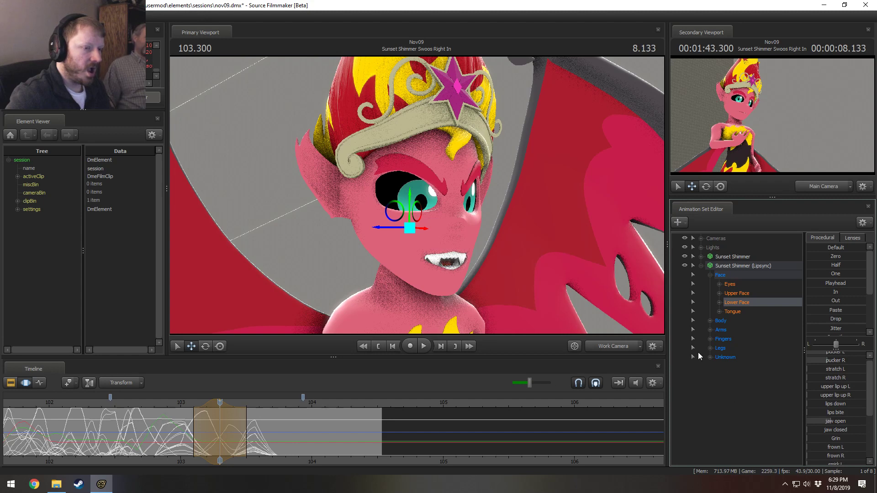
pyautogui.press('e')
pyautogui.moveTo(420, 204); pyautogui.dragTo(422, 206)
# Widen the time selection around 103.333 with a hold and longer falloffs, and raise frown L and R.
pyautogui.press('shift')
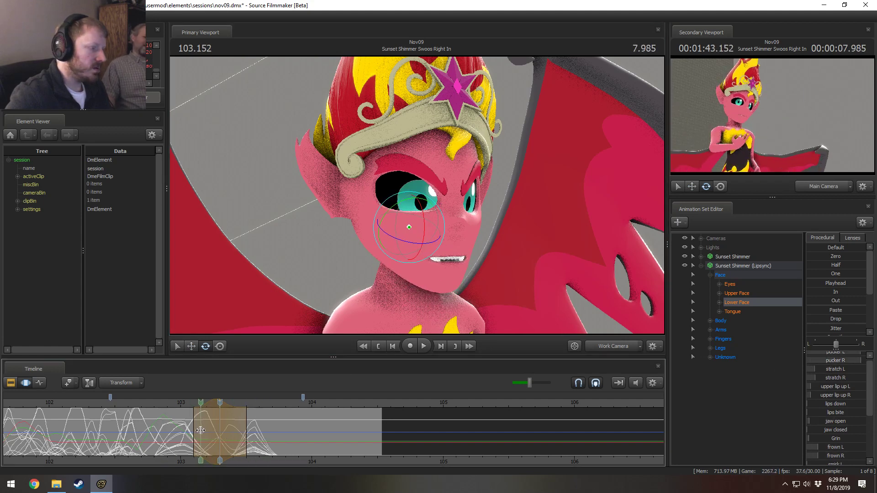
pyautogui.keyDown('shift'); pyautogui.moveTo(202, 430); pyautogui.dragTo(251, 433); pyautogui.keyUp('shift')
pyautogui.keyDown('shift'); pyautogui.moveTo(250, 433); pyautogui.dragTo(277, 437, button='right'); pyautogui.keyUp('shift')
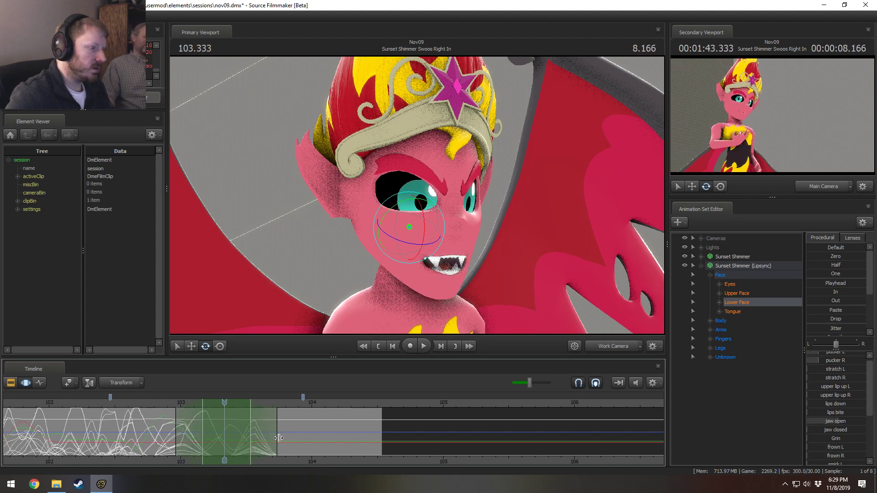
pyautogui.scroll(-2, 834, 409)
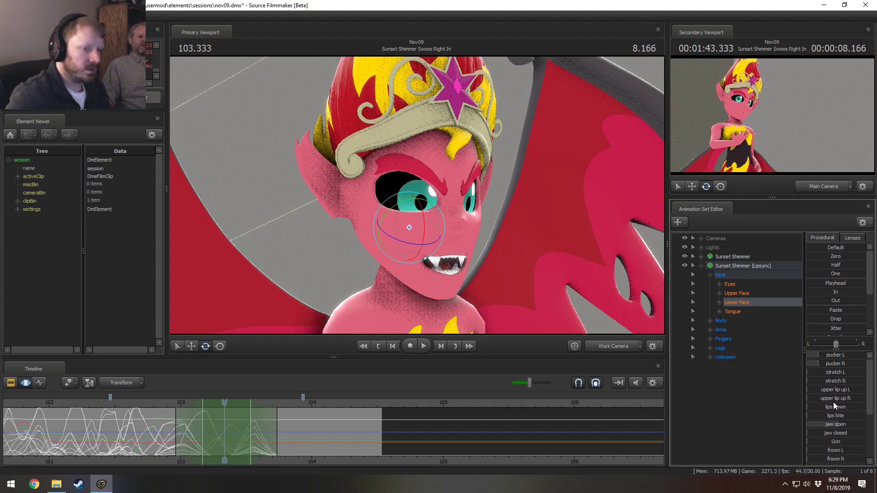
pyautogui.moveTo(836, 404)
pyautogui.mouseDown()
pyautogui.moveTo(865, 399)
pyautogui.moveTo(866, 407)
pyautogui.moveTo(850, 405)
pyautogui.mouseUp()
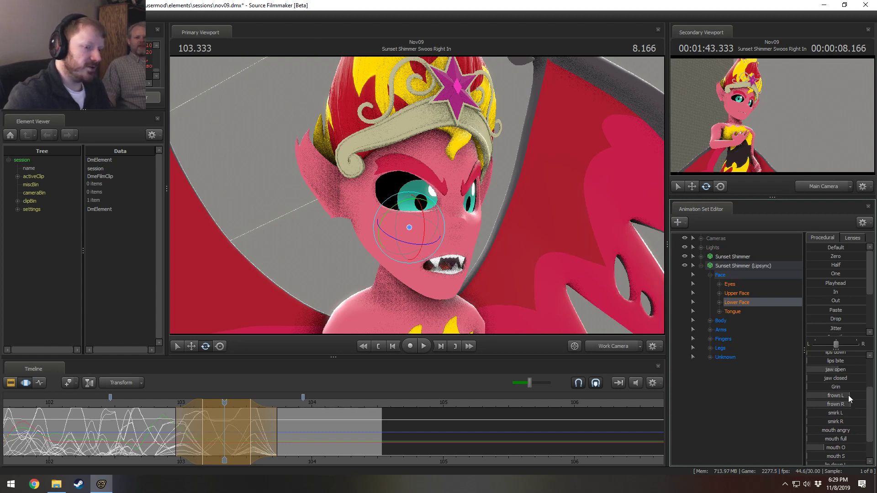
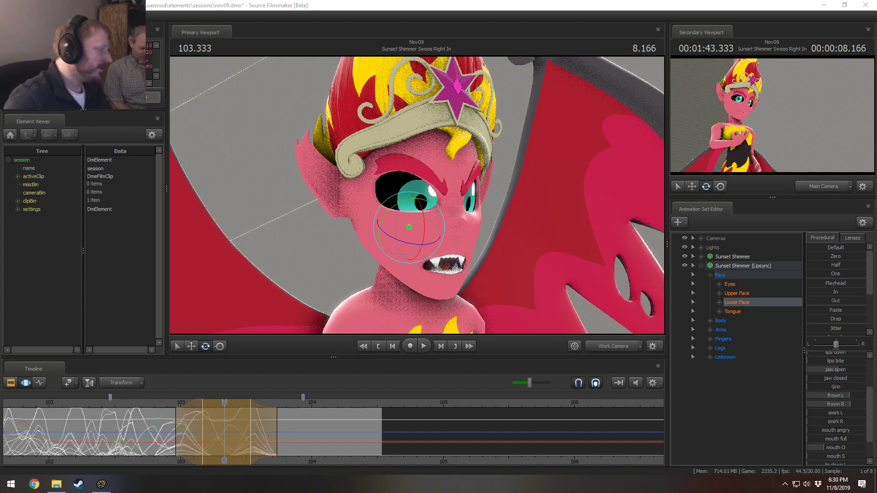
# Try opening the jaw slightly further at 103.400 by rotating DEF_Jaw, using a time selection from about 103.17 to 103.63.
pyautogui.click(163, 405)
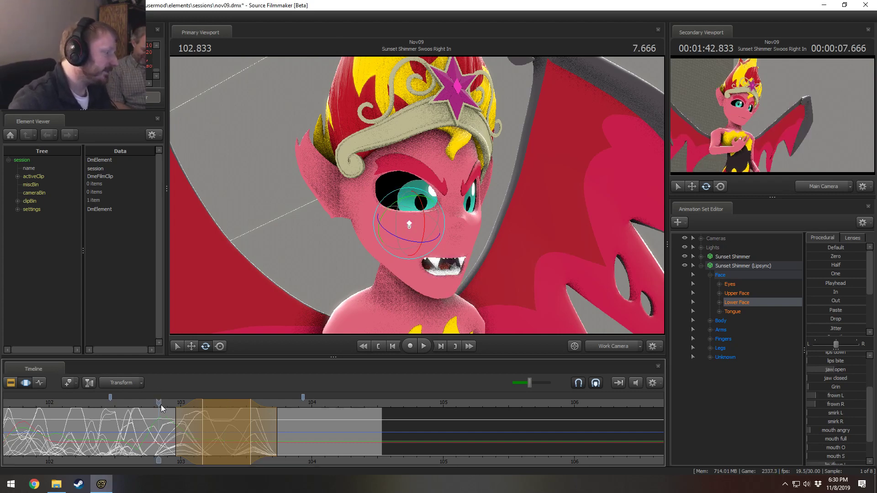
pyautogui.click(163, 434)
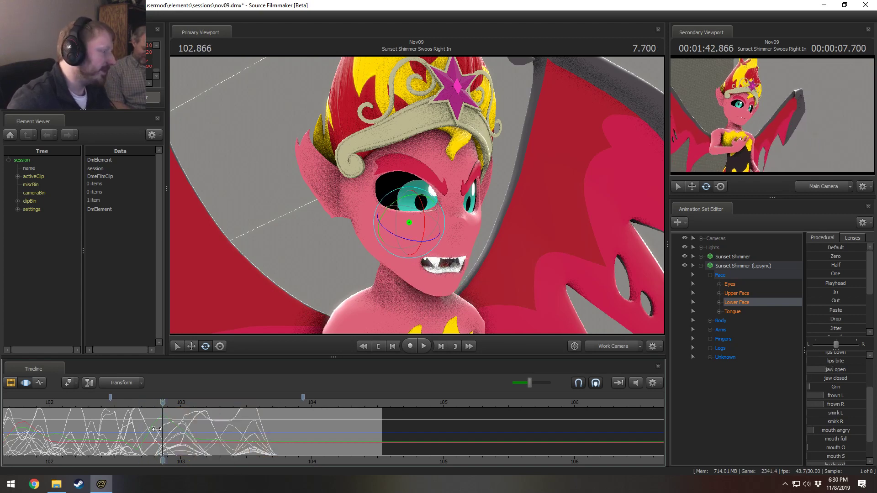
pyautogui.moveTo(157, 430); pyautogui.dragTo(236, 434)
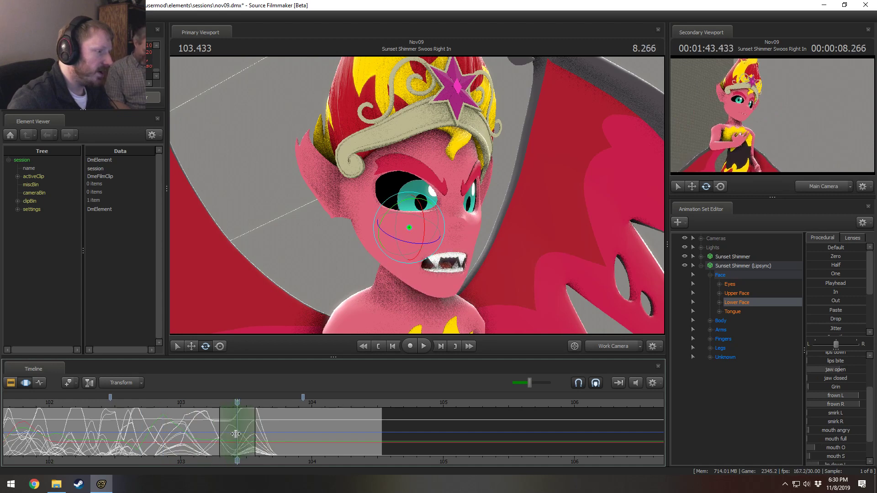
pyautogui.click(719, 303)
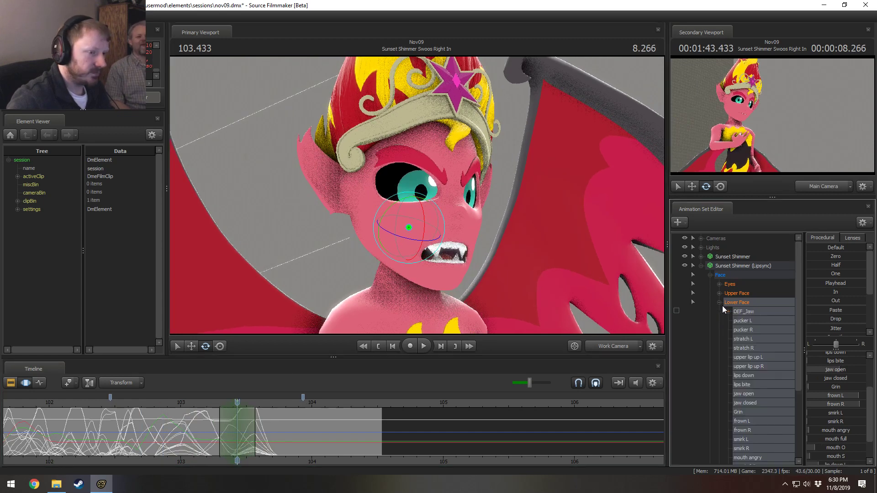
pyautogui.click(743, 314)
pyautogui.moveTo(176, 434); pyautogui.dragTo(234, 440)
pyautogui.scroll(1, 234, 440)
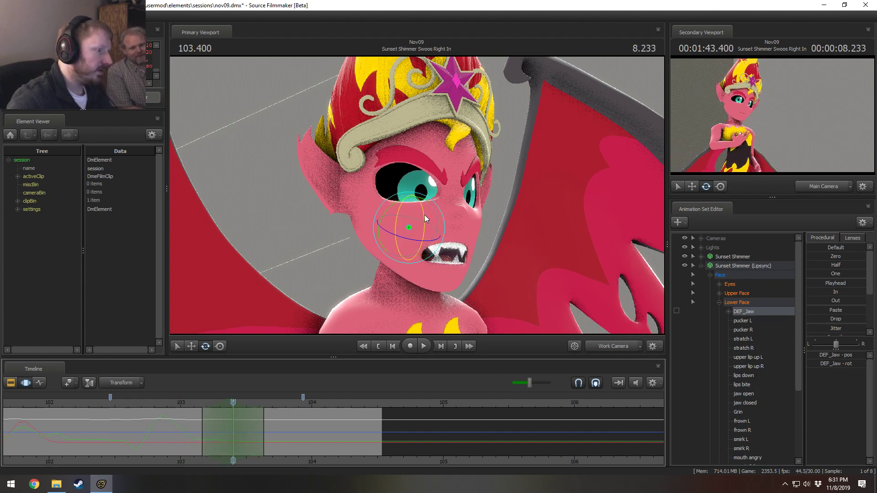
pyautogui.moveTo(424, 215); pyautogui.dragTo(431, 214)
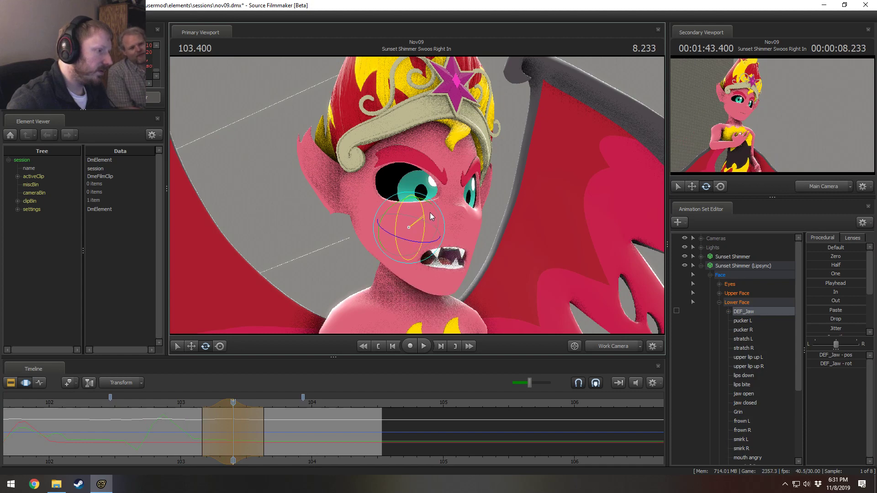
pyautogui.press('shift')
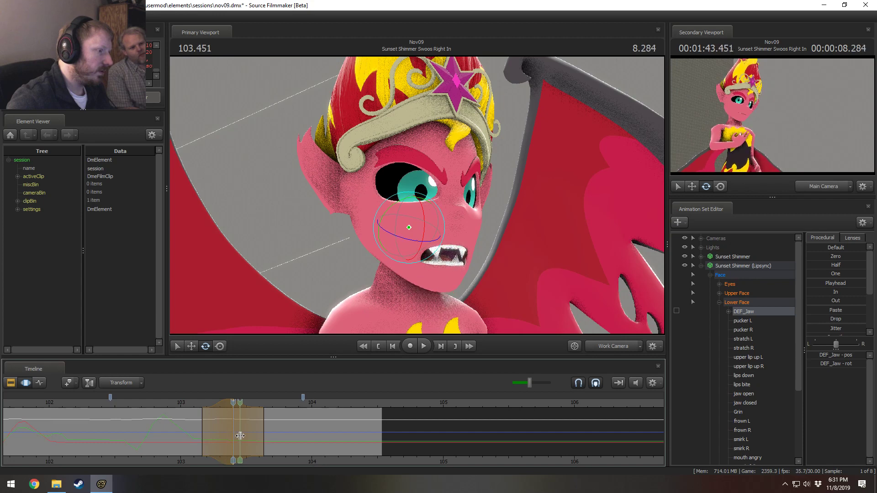
pyautogui.press('shift')
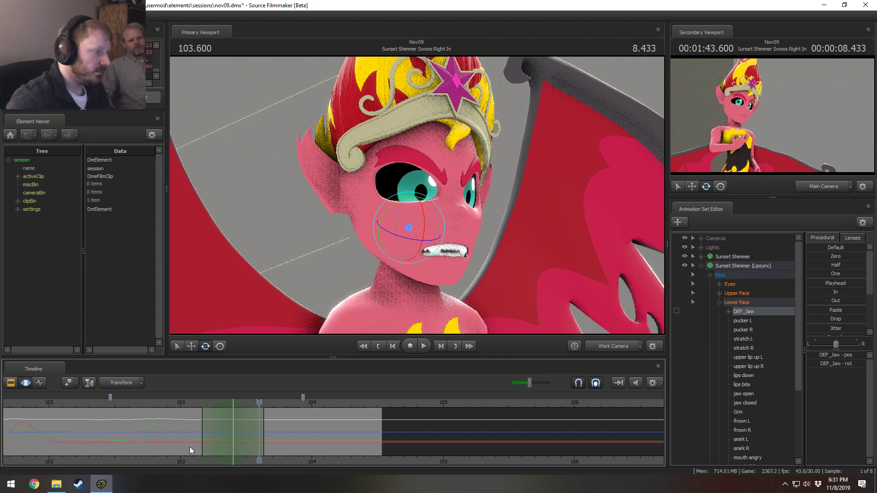
# From 101.566 onward, reduce angry L and R, raise sad L and R, slightly raise eye lower L and R, and play back the shot.
pyautogui.scroll(-4, 186, 446)
pyautogui.click(83, 404)
pyautogui.press('space')
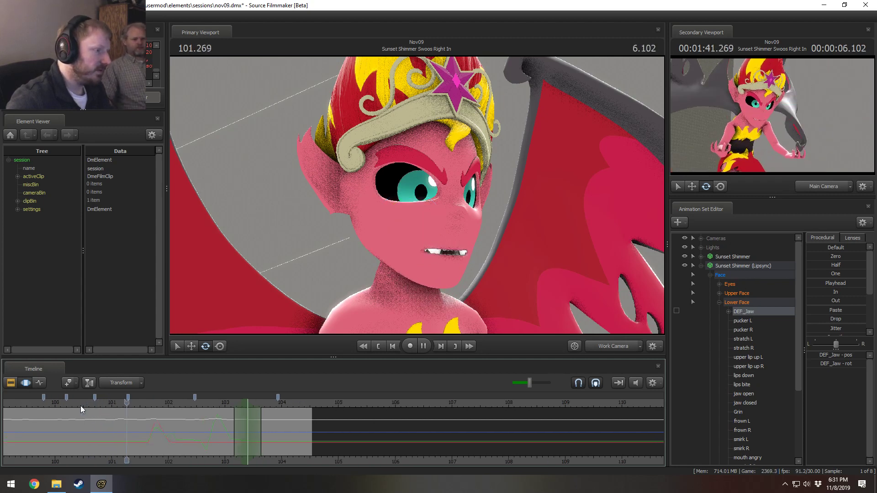
pyautogui.press('space')
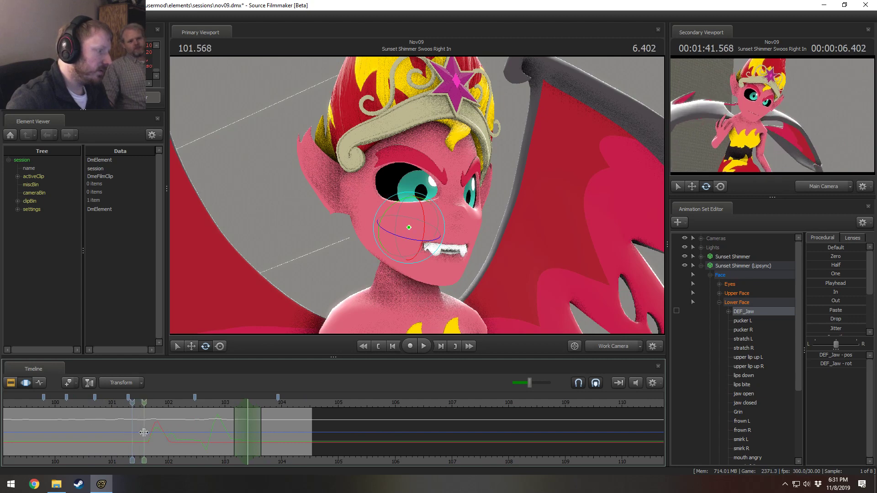
pyautogui.click(143, 432)
pyautogui.click(736, 295)
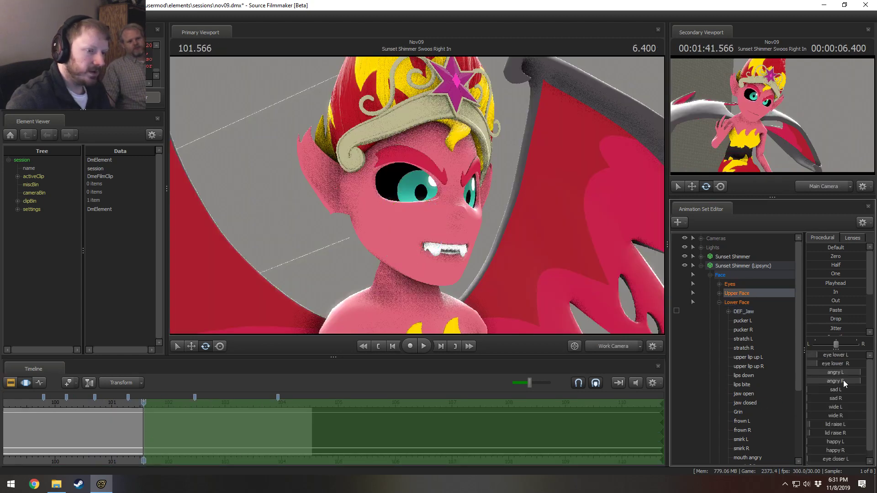
pyautogui.moveTo(840, 371); pyautogui.dragTo(875, 401)
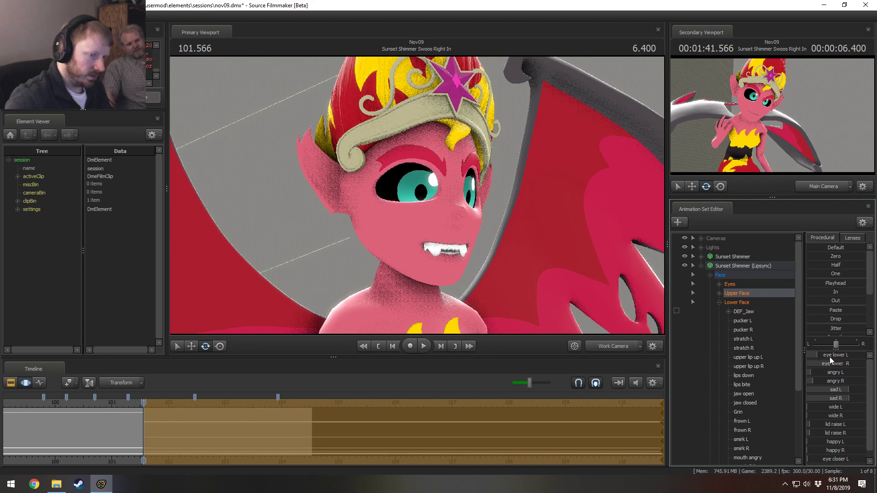
pyautogui.moveTo(821, 361)
pyautogui.mouseDown()
pyautogui.moveTo(809, 361)
pyautogui.moveTo(830, 356)
pyautogui.moveTo(820, 364)
pyautogui.mouseUp()
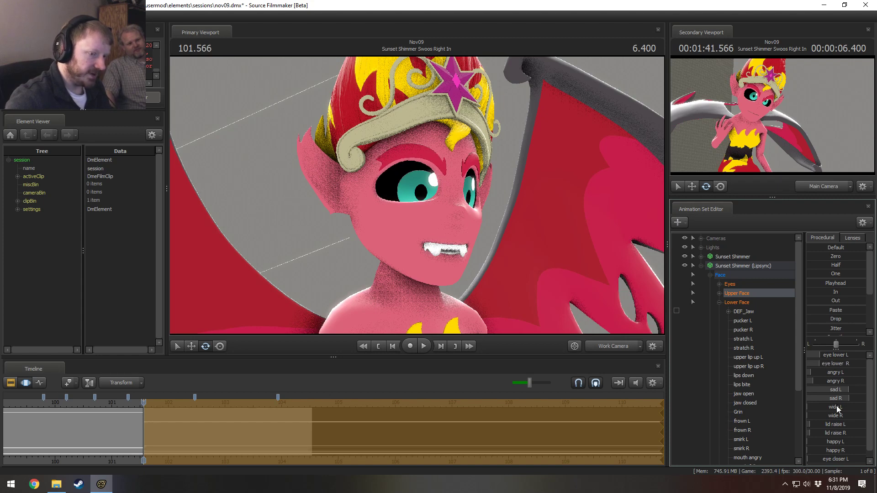
pyautogui.moveTo(838, 408); pyautogui.dragTo(847, 408)
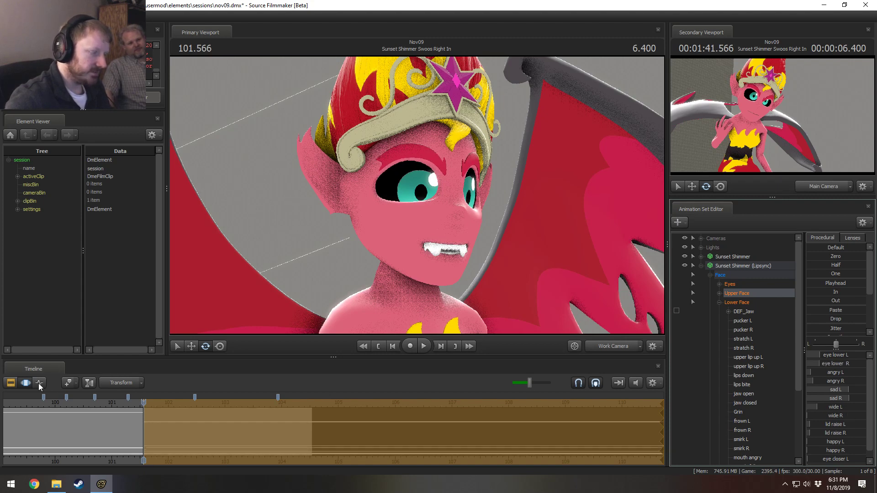
pyautogui.click(28, 403)
pyautogui.press('space')
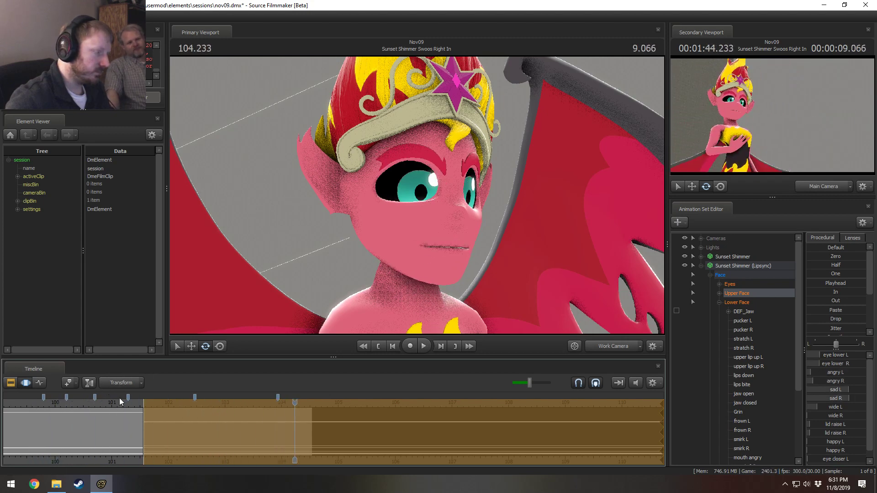
pyautogui.press('space')
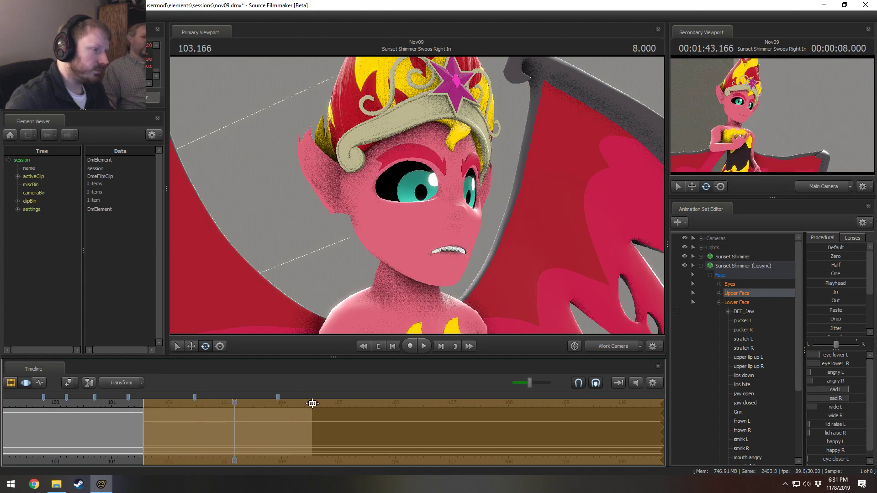
# Select the Lower Face controls, clear the time selection, and play back the lip-sync from about 102.8.
pyautogui.scroll(2, 325, 432)
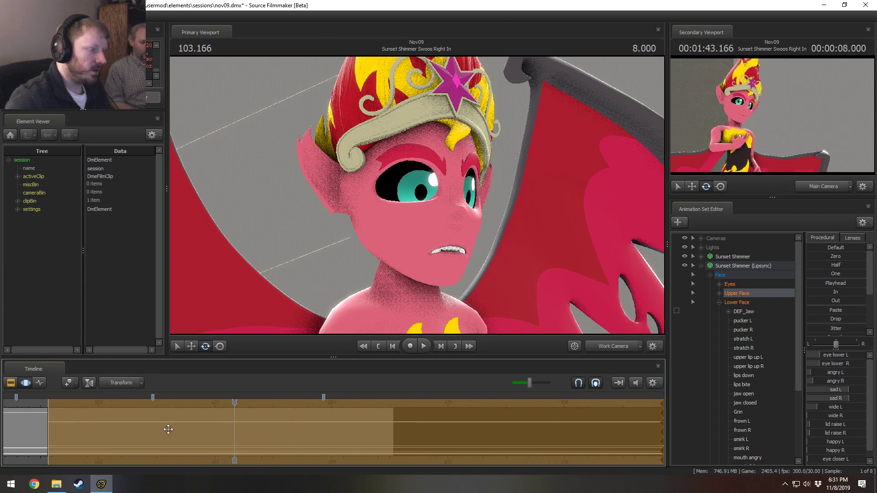
pyautogui.press('F2')
pyautogui.click(730, 301)
pyautogui.press('F3')
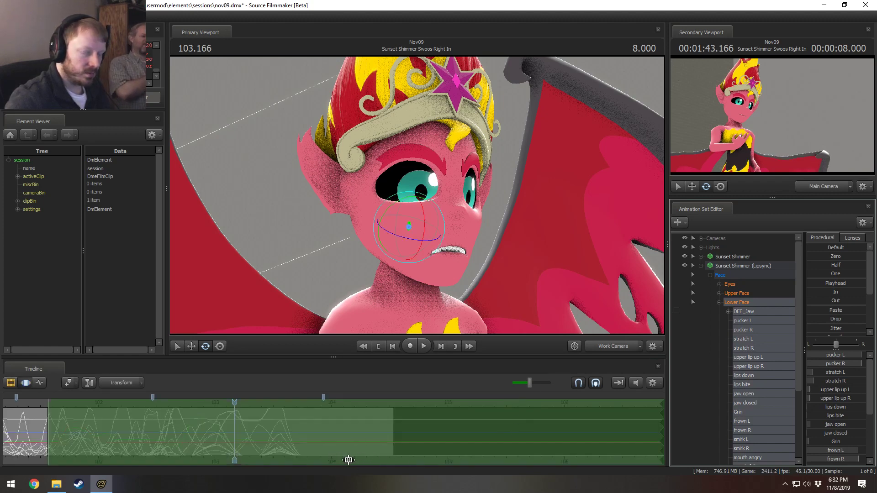
pyautogui.click(242, 444)
pyautogui.click(191, 405)
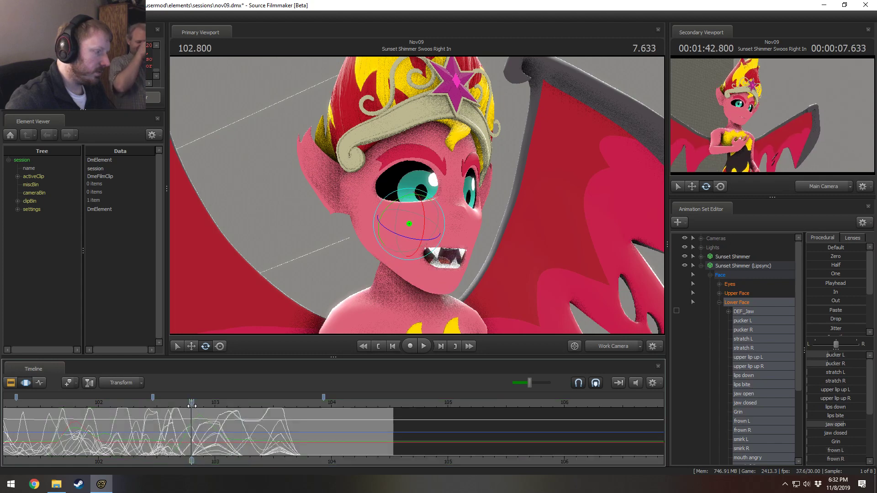
pyautogui.moveTo(188, 405); pyautogui.dragTo(184, 405)
pyautogui.press('space')
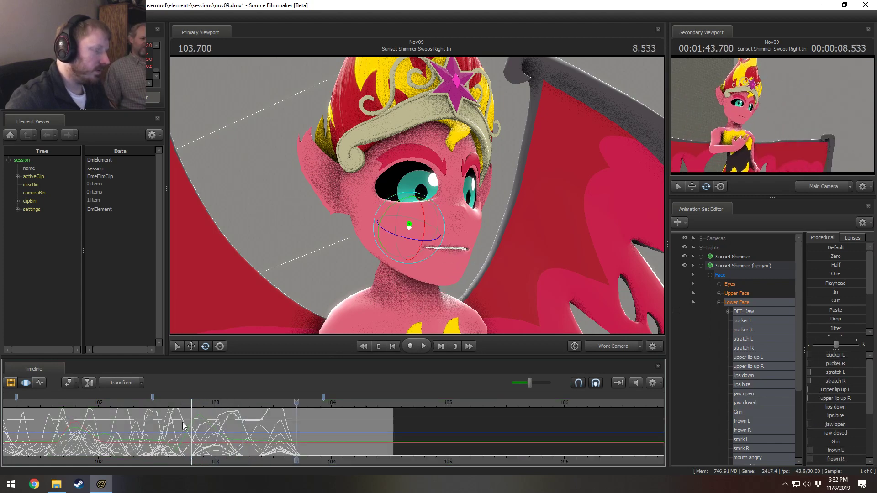
pyautogui.press('space')
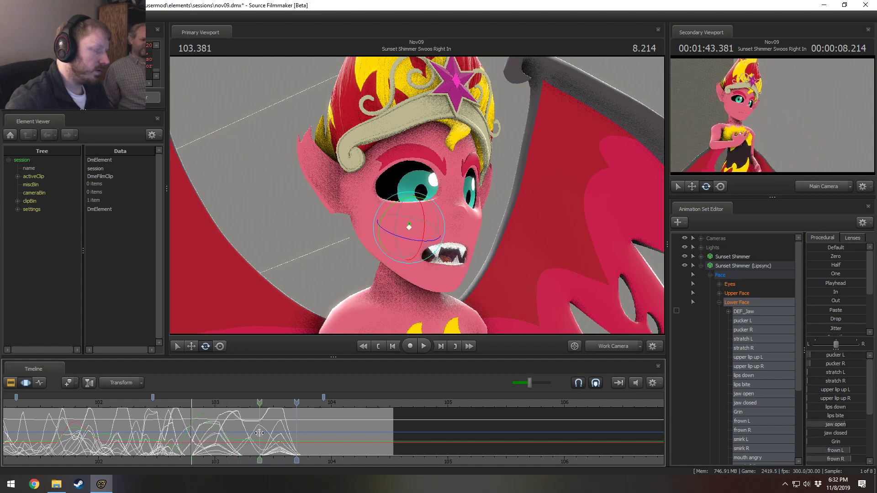
# Apply a slight Release to jaw open, using a time selection from about 103.13 to 103.73 centred on 103.433.
pyautogui.keyDown('shift'); pyautogui.click(246, 433); pyautogui.keyUp('shift')
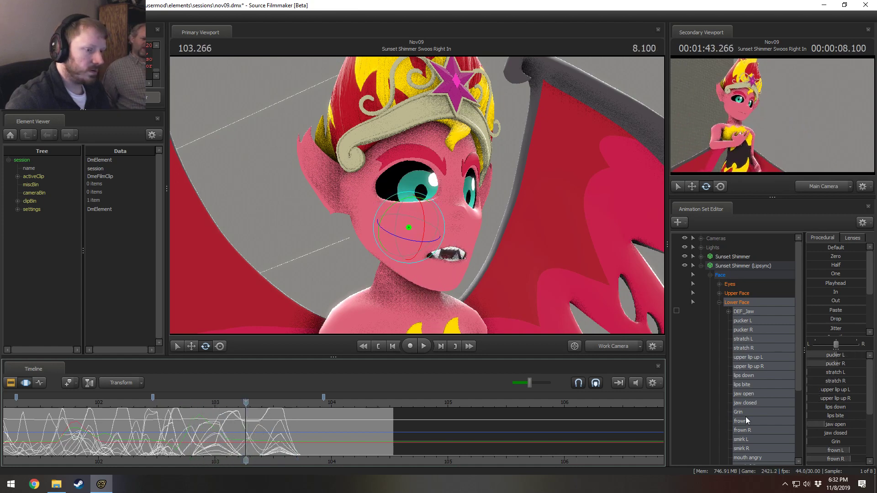
pyautogui.click(749, 393)
pyautogui.scroll(1, 228, 439)
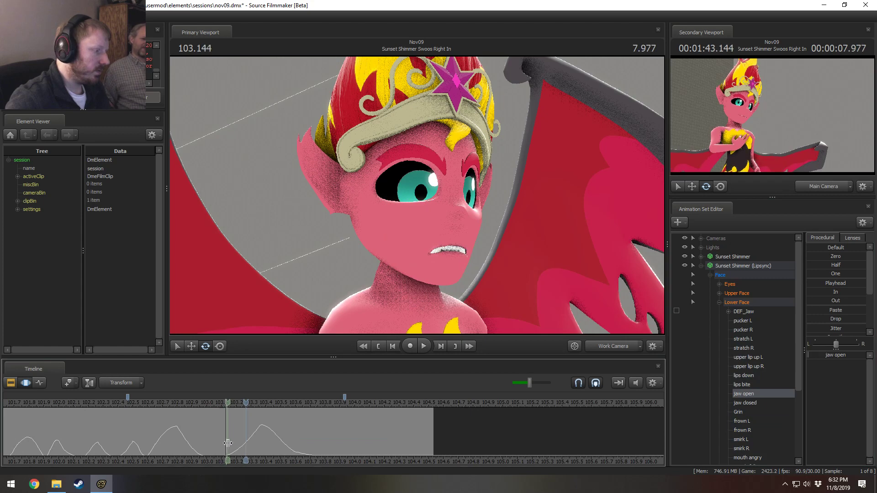
pyautogui.keyDown('shift'); pyautogui.click(269, 439); pyautogui.keyUp('shift')
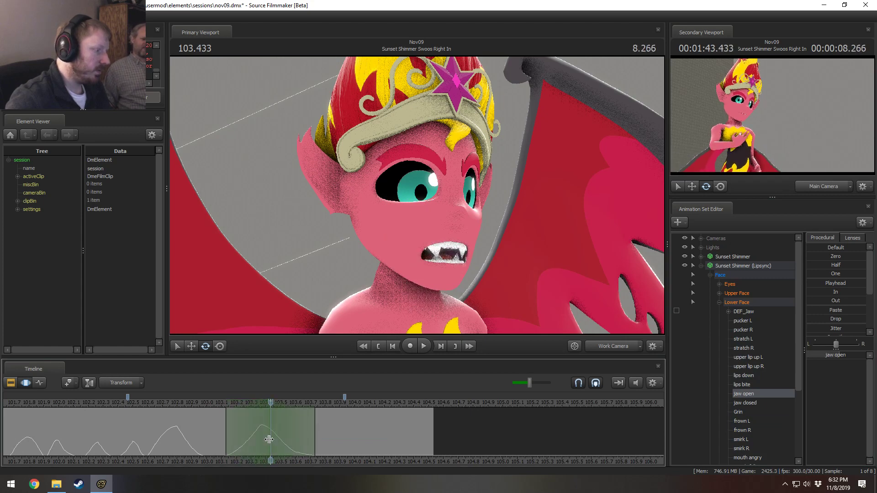
pyautogui.scroll(-3, 836, 322)
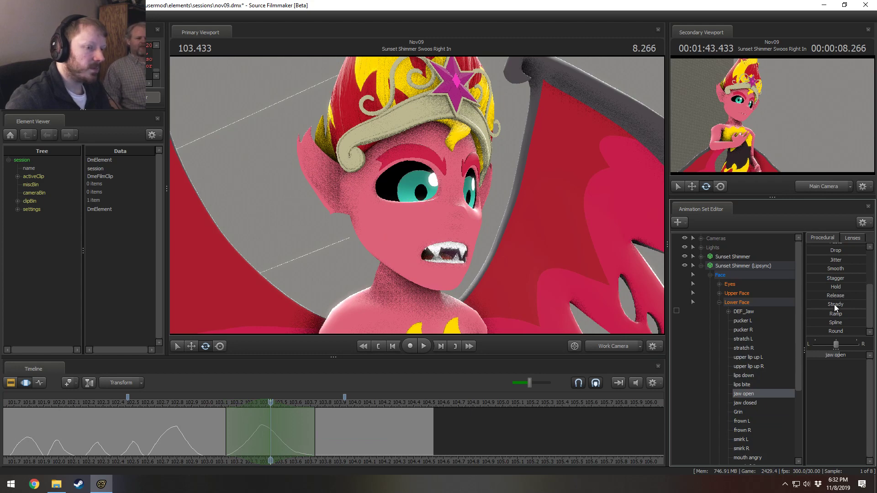
pyautogui.scroll(3, 834, 304)
pyautogui.scroll(-3, 834, 304)
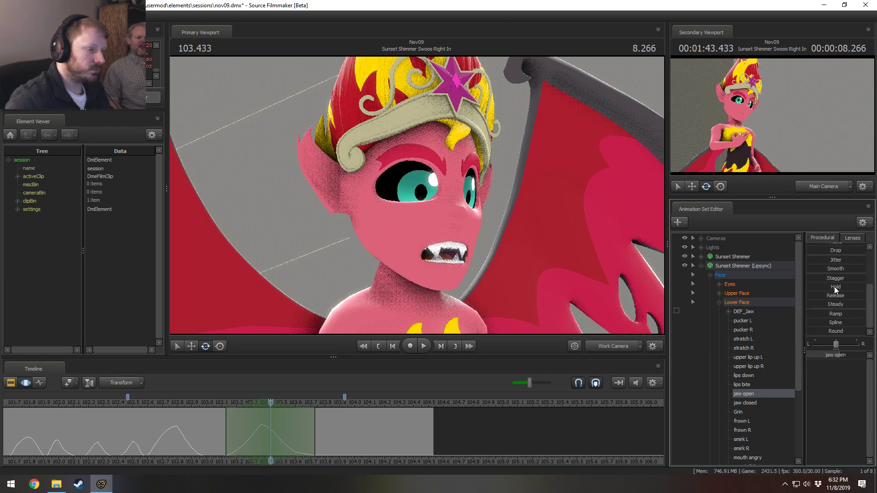
pyautogui.moveTo(836, 287); pyautogui.dragTo(837, 297)
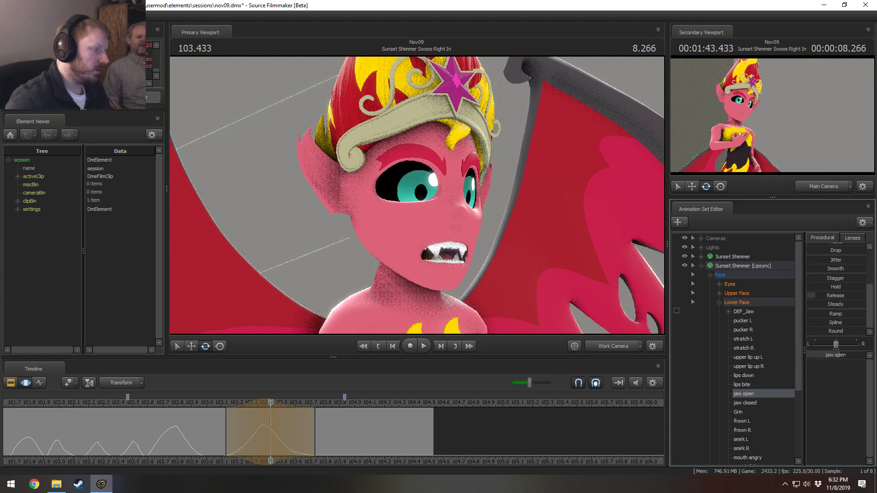
# Extend the start of the jaw open time selection back to about 103.100 and play the line from 103.000.
pyautogui.click(206, 404)
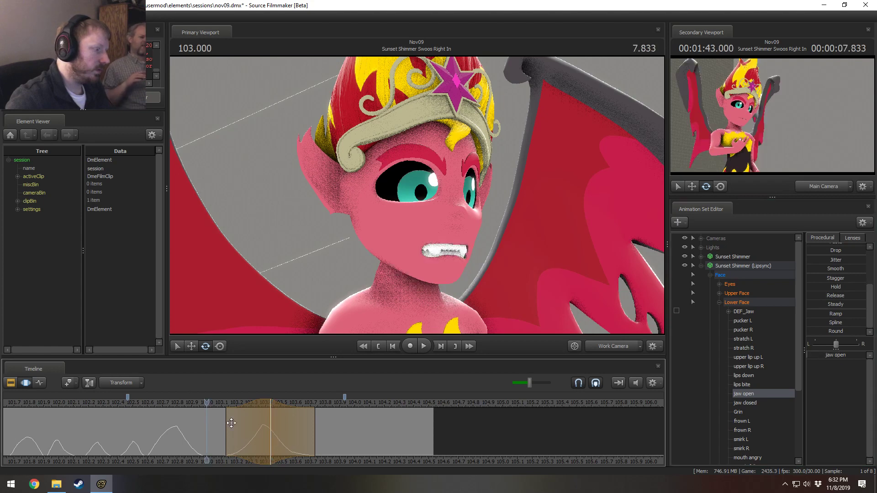
pyautogui.moveTo(226, 426); pyautogui.dragTo(222, 427)
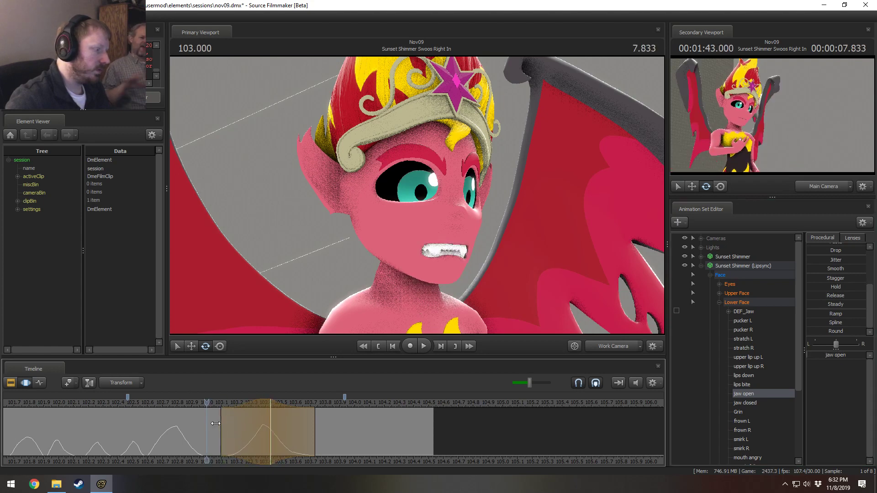
pyautogui.press('space')
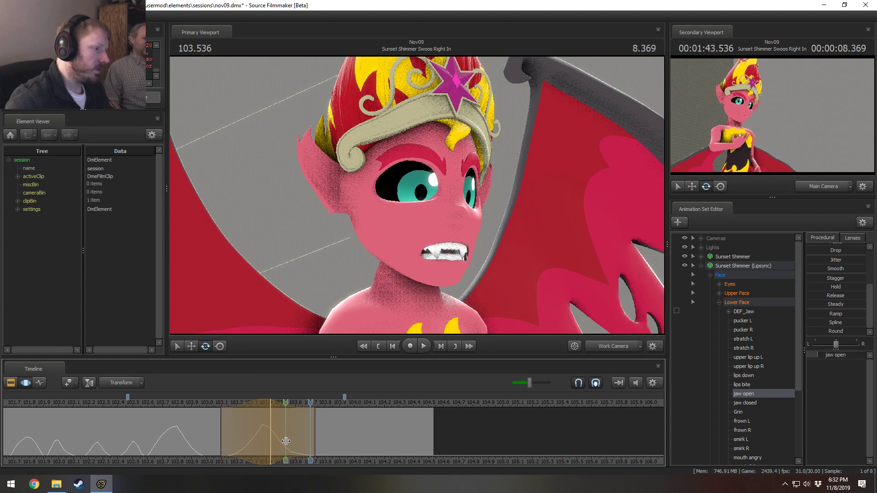
pyautogui.press('space')
# Select the Lower Face controls and make a time selection from about 103.3 to 103.6 centred on 103.466.
pyautogui.click(737, 303)
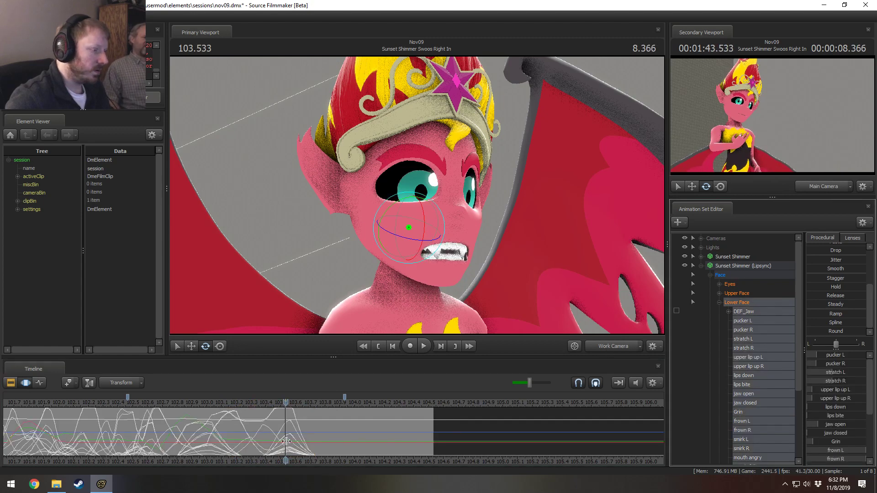
pyautogui.moveTo(286, 440); pyautogui.dragTo(251, 434)
pyautogui.scroll(4, 274, 440)
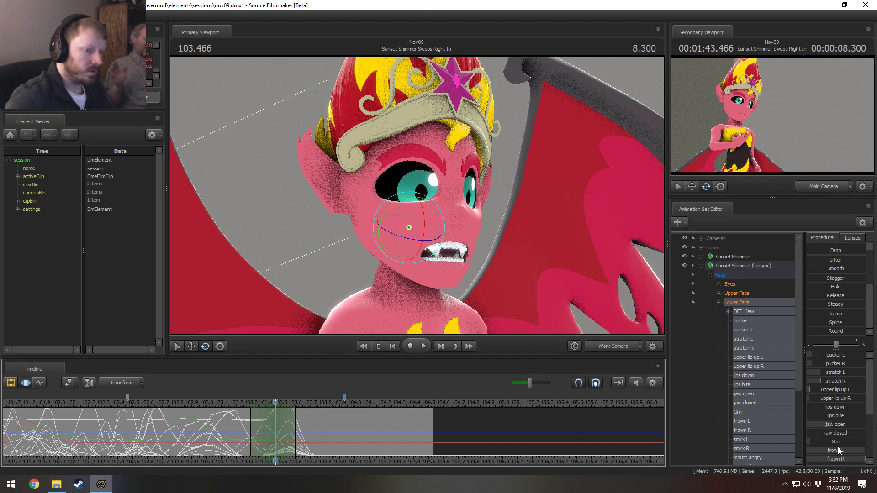
# Try reducing lip down L and R and adjusting jaw open at 103.466, and undo the changes.
pyautogui.scroll(-3, 838, 447)
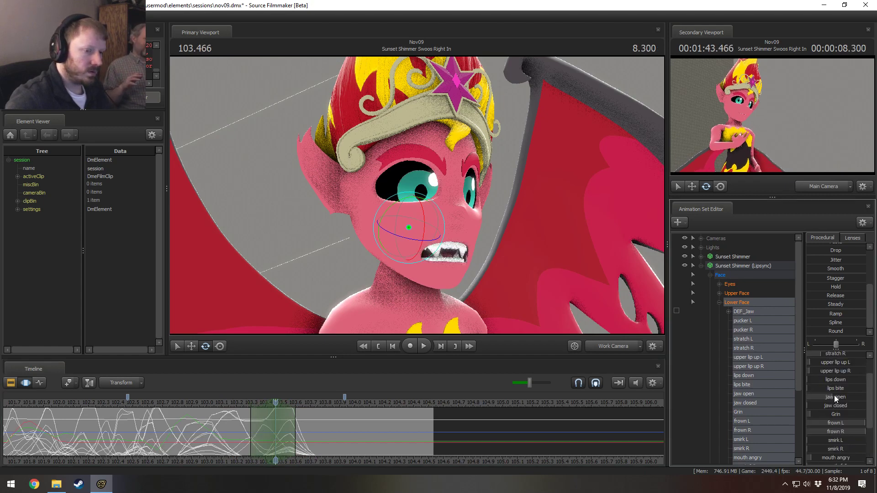
pyautogui.scroll(-3, 840, 402)
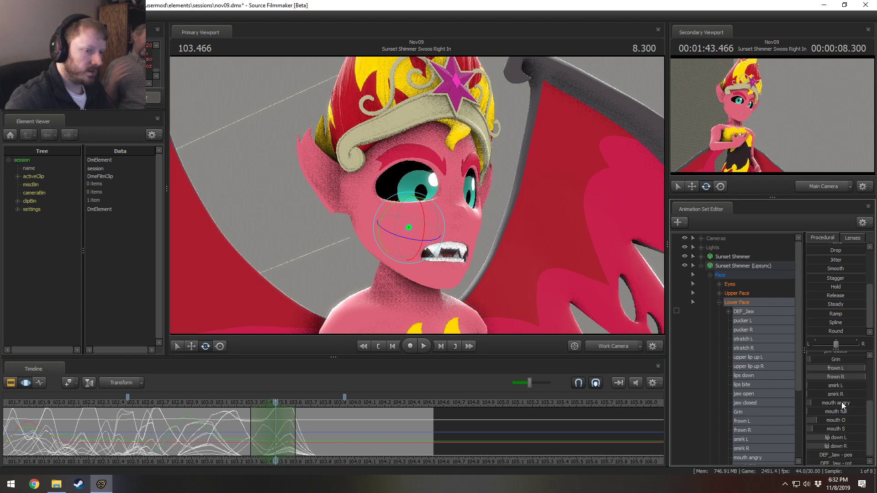
pyautogui.scroll(-1, 835, 446)
pyautogui.moveTo(838, 435); pyautogui.dragTo(825, 435)
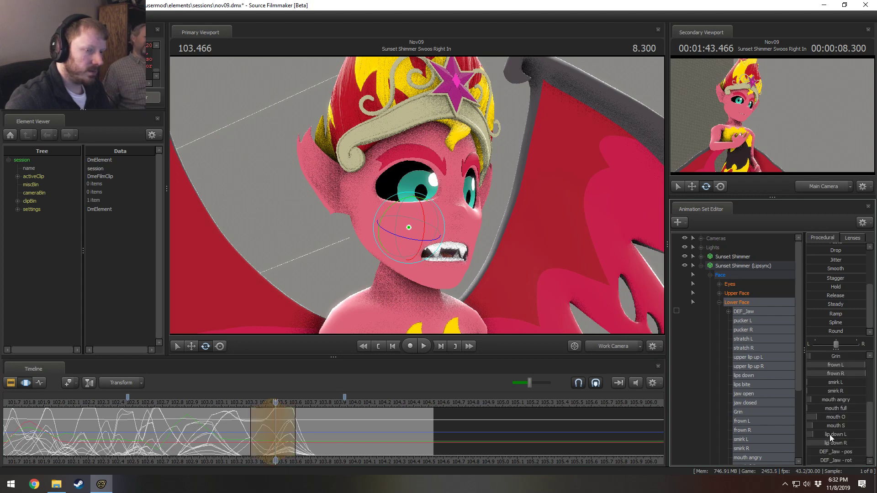
pyautogui.scroll(5, 839, 393)
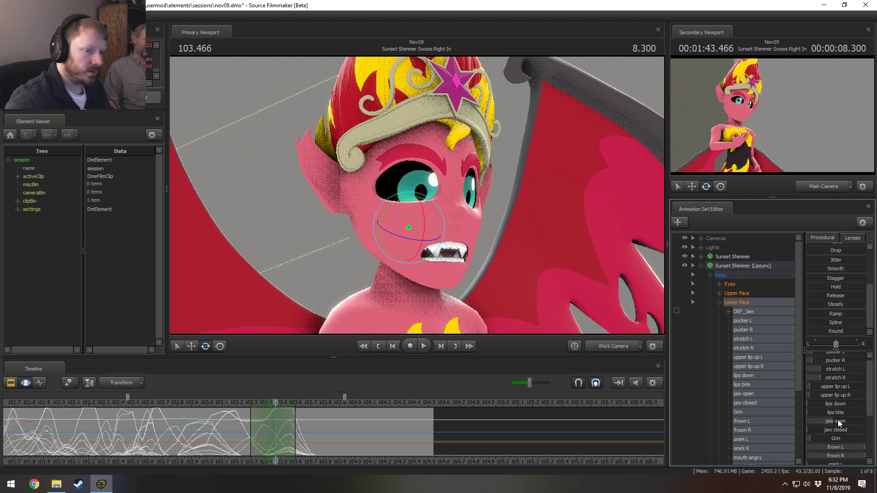
pyautogui.moveTo(839, 423); pyautogui.dragTo(826, 423)
pyautogui.hotkey('ctrl', 'z')
pyautogui.scroll(1, 832, 386)
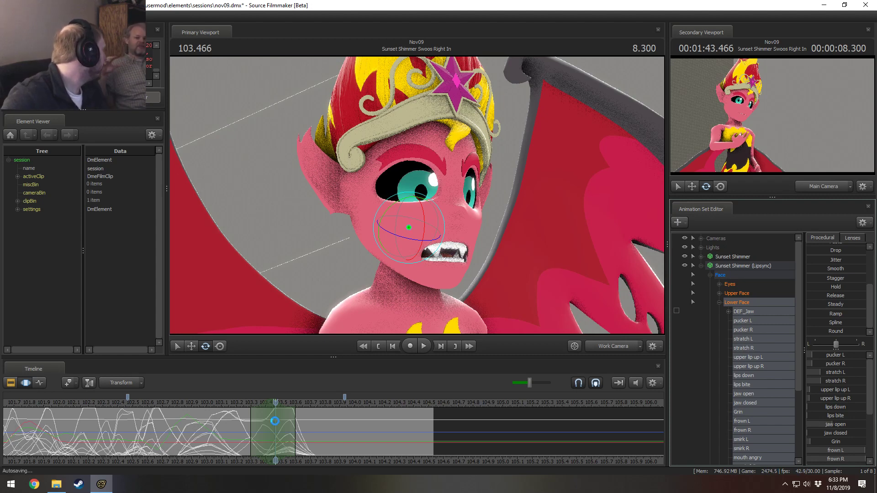
# Examine the mouth shapes between about 103.400 and 103.514, adjusting and clearing the time selection.
pyautogui.click(283, 434)
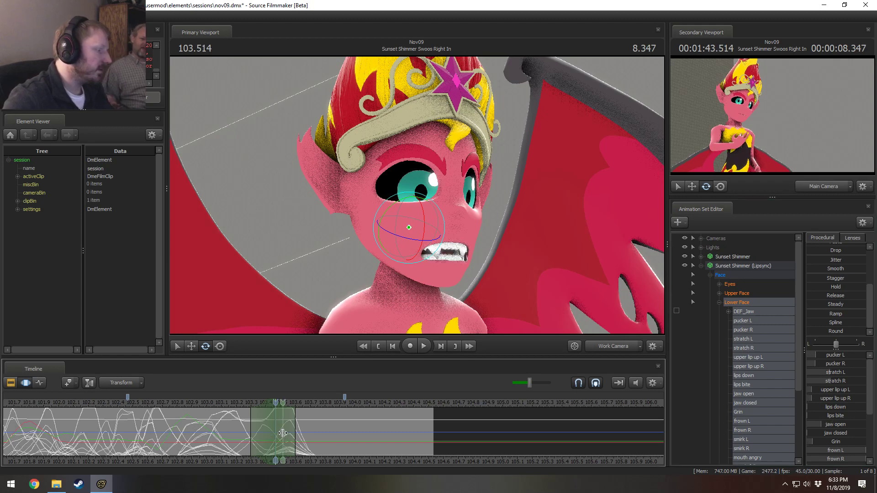
pyautogui.keyDown('ctrl'); pyautogui.scroll(-3, 283, 434); pyautogui.keyUp('ctrl')
pyautogui.keyDown('ctrl'); pyautogui.scroll(2, 282, 433); pyautogui.keyUp('ctrl')
pyautogui.keyDown('ctrl'); pyautogui.scroll(1, 282, 433); pyautogui.keyUp('ctrl')
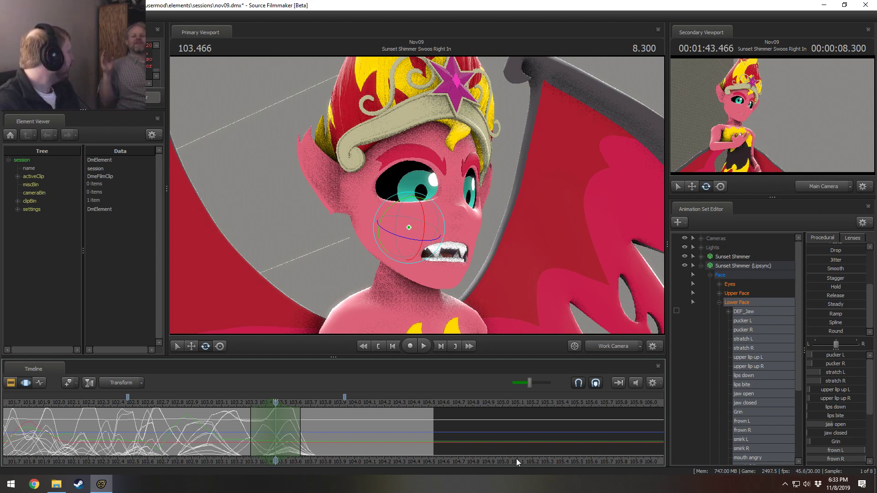
pyautogui.press('shift')
pyautogui.press('shift')
pyautogui.keyDown('shift'); pyautogui.click(268, 418); pyautogui.keyUp('shift')
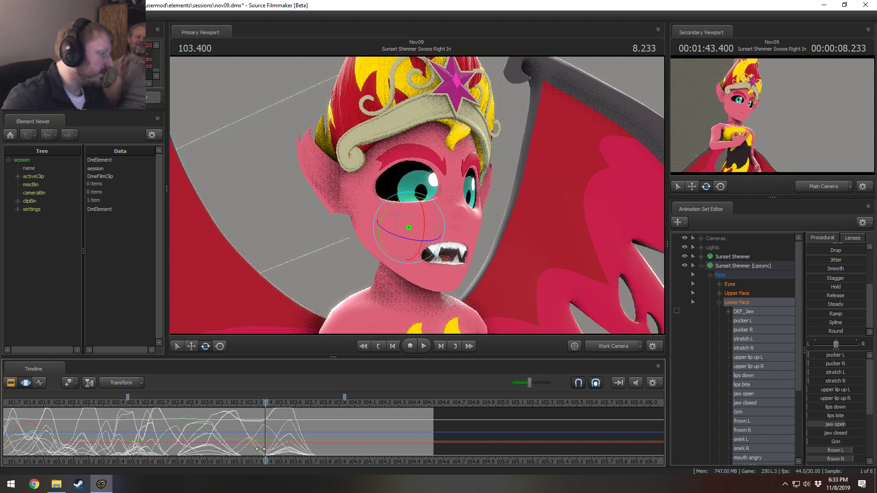
pyautogui.keyDown('shift'); pyautogui.click(270, 424); pyautogui.keyUp('shift')
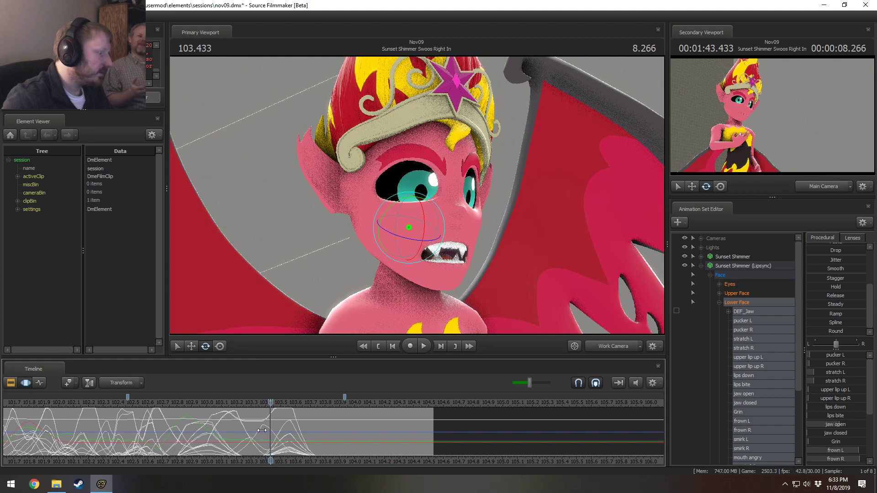
pyautogui.press('shift')
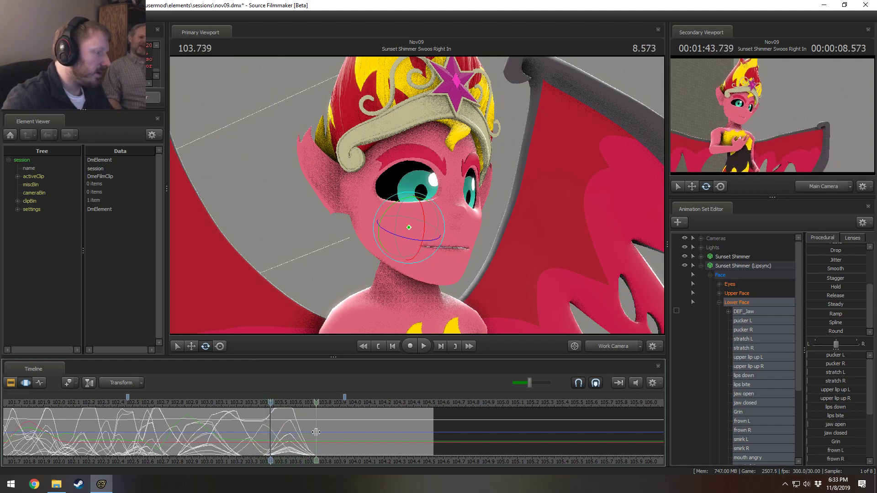
# Reduce frown L and R, using a time selection from about 103.40 to 103.73 centred on 103.566.
pyautogui.keyDown('shift'); pyautogui.click(315, 433); pyautogui.keyUp('shift')
pyautogui.keyDown('shift'); pyautogui.scroll(3, 317, 434); pyautogui.keyUp('shift')
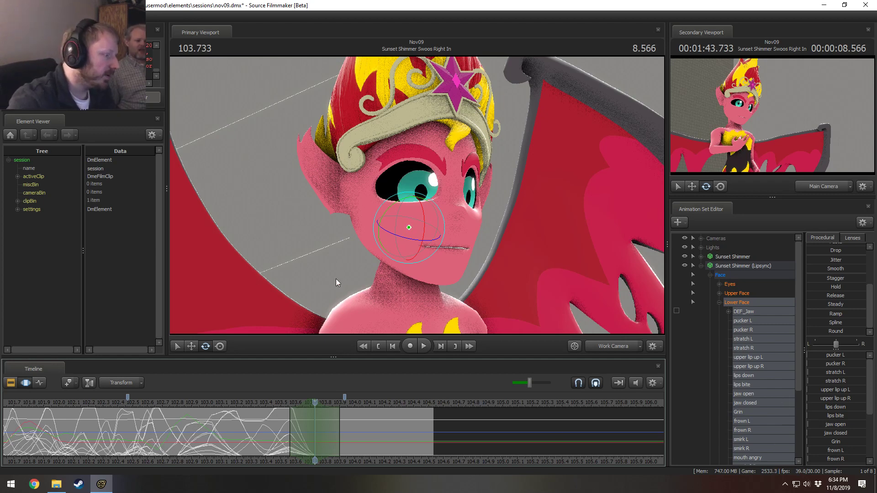
pyautogui.press('shift')
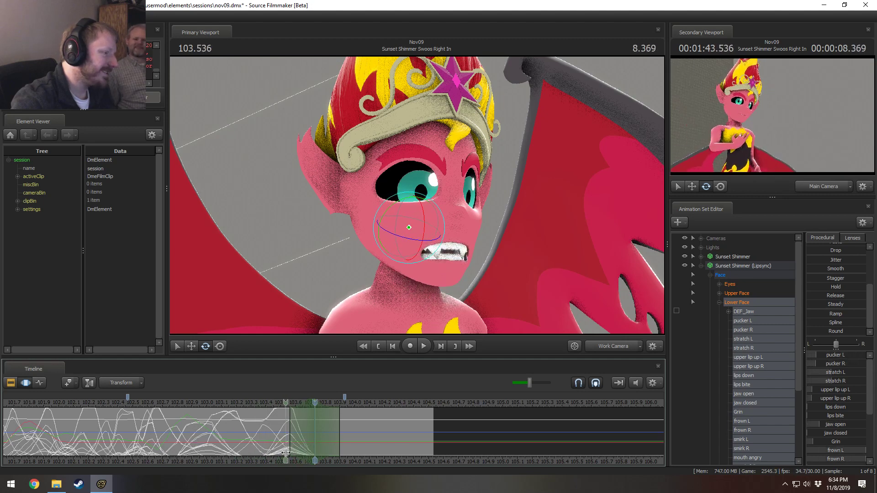
pyautogui.click(289, 453)
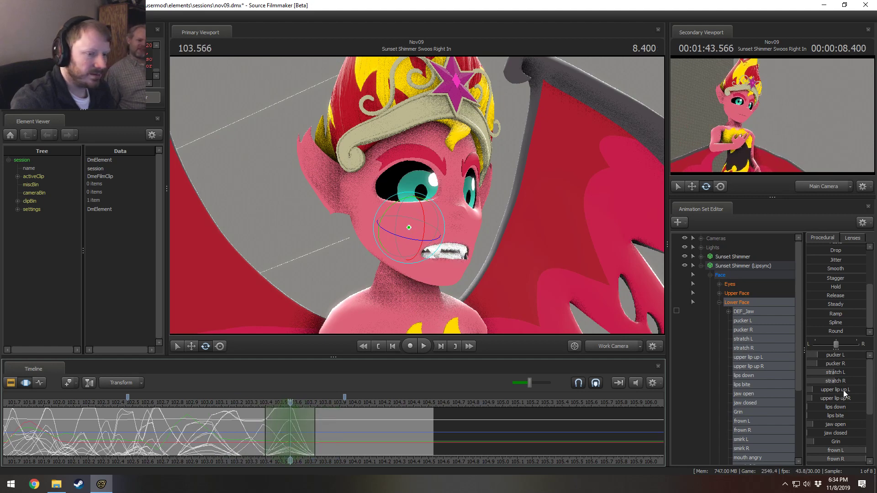
pyautogui.scroll(-1, 845, 437)
pyautogui.moveTo(852, 424); pyautogui.dragTo(820, 425)
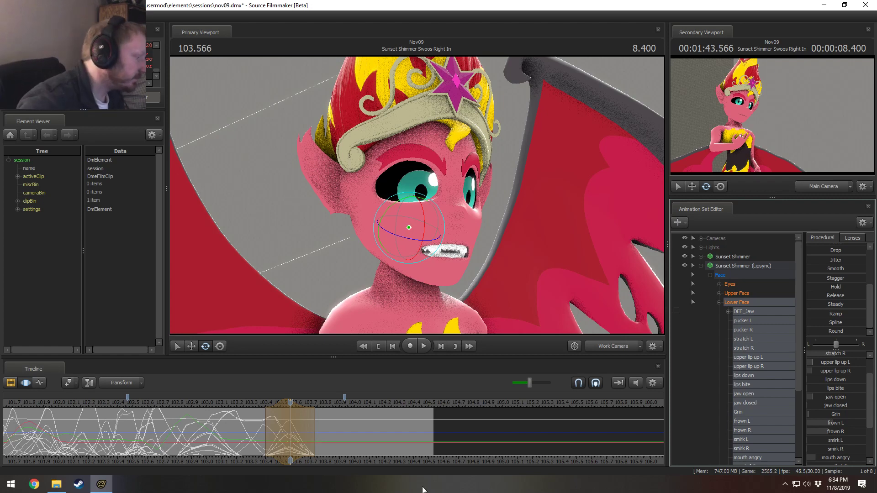
# Play back the lip-sync from about 103.1, and again from about 102.733, to check the end of the line.
pyautogui.click(226, 407)
pyautogui.press('space')
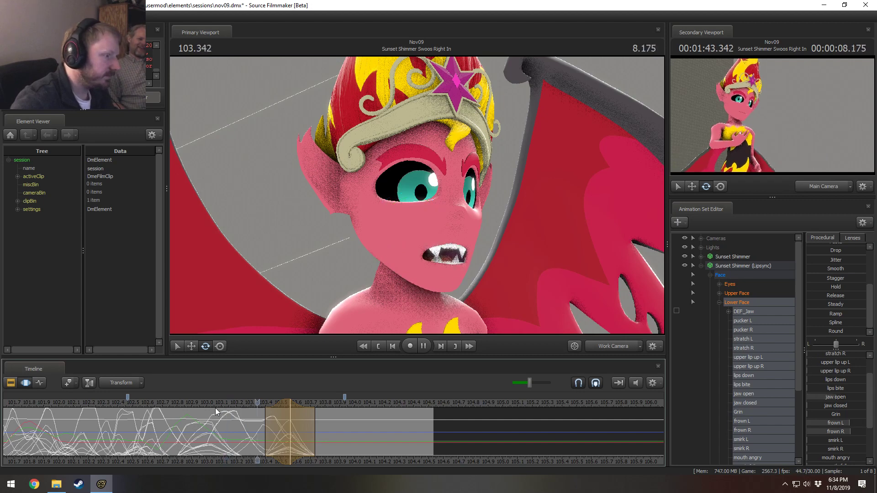
pyautogui.press('space')
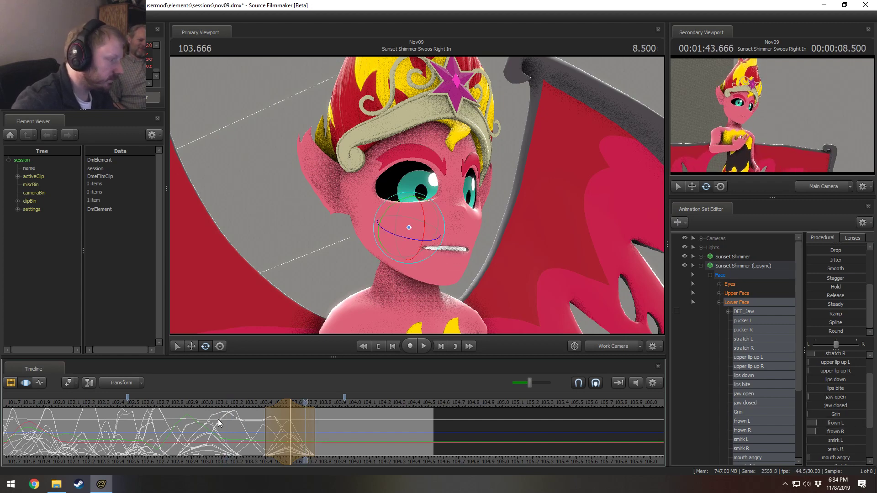
pyautogui.click(187, 400)
pyautogui.press('space')
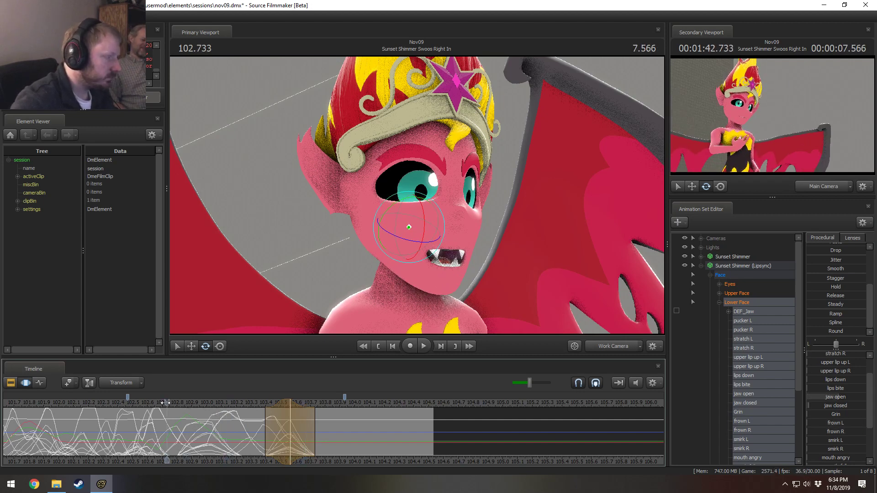
pyautogui.press('space')
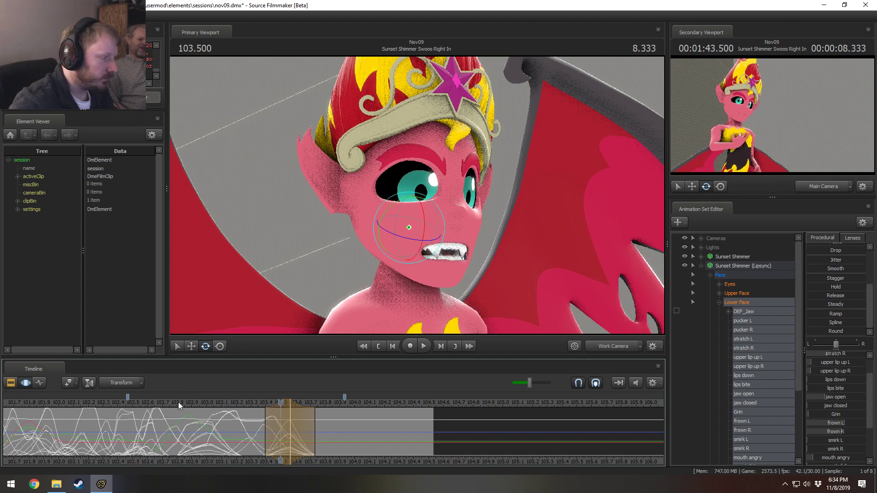
# Set a time selection from about 103.03 to 103.60 around 103.133, with its ending falloff starting at about 103.3.
pyautogui.click(167, 403)
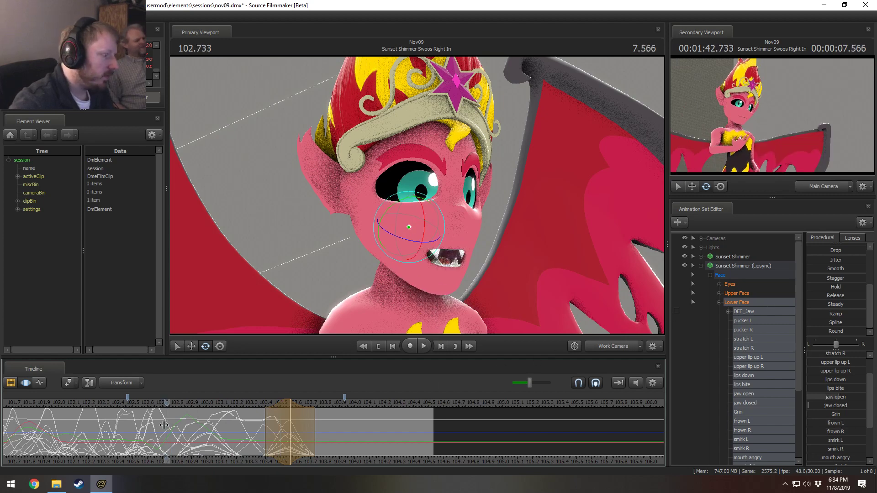
pyautogui.moveTo(163, 424); pyautogui.dragTo(295, 442)
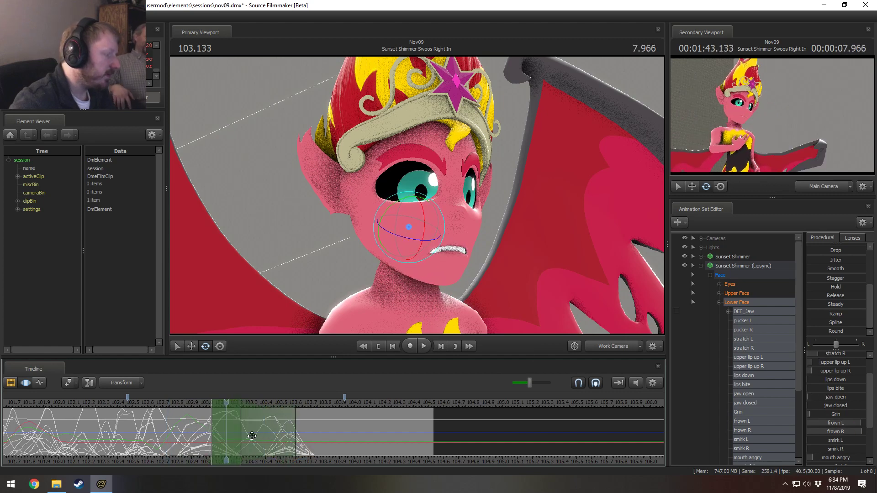
pyautogui.moveTo(242, 433)
pyautogui.mouseDown()
pyautogui.moveTo(261, 434)
pyautogui.moveTo(251, 434)
pyautogui.mouseUp()
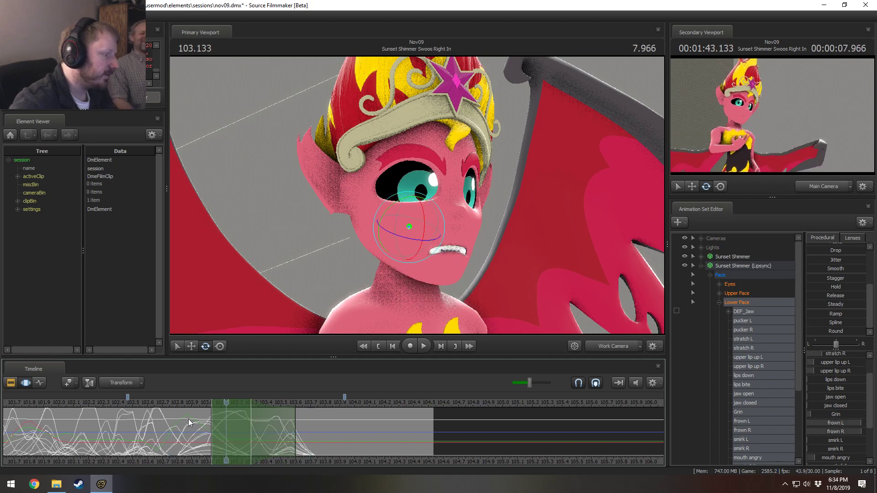
# Undo the last edit and set a new time selection with falloff around 103.366 on the lower-face curves.
pyautogui.hotkey('ctrl', 'z')
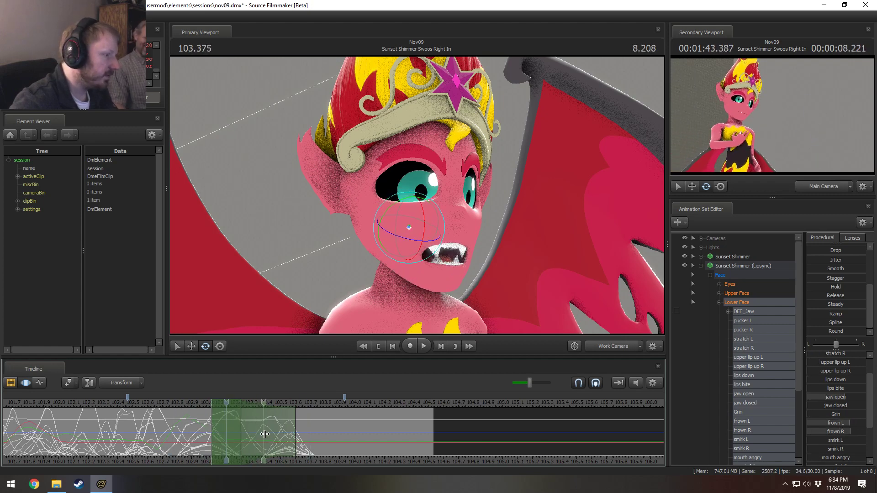
pyautogui.keyDown('shift'); pyautogui.click(270, 435); pyautogui.keyUp('shift')
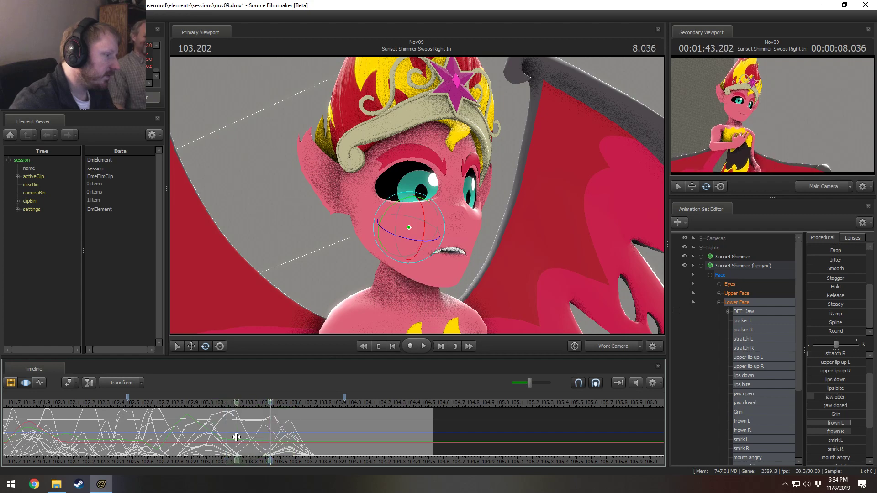
pyautogui.keyDown('shift'); pyautogui.click(262, 440); pyautogui.keyUp('shift')
pyautogui.scroll(6, 263, 440)
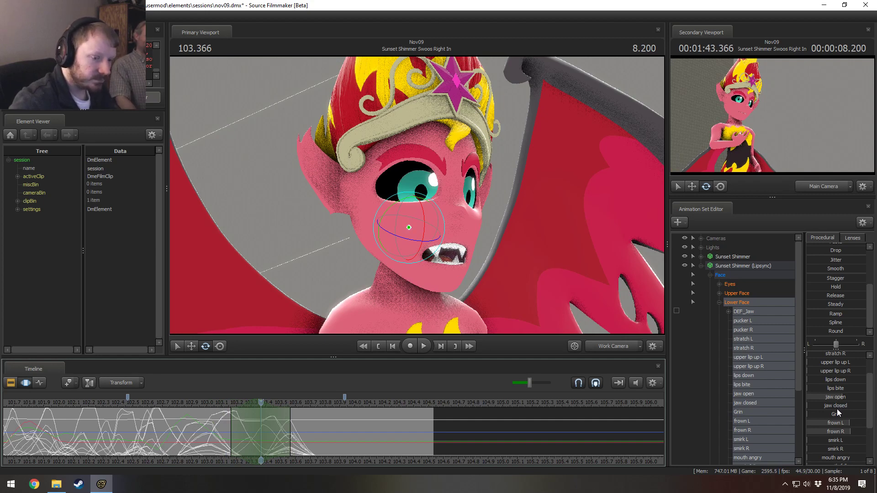
# Apply the Hold preset to the lower-face controls, extend the held region's start slightly earlier, and play back the lip sync.
pyautogui.scroll(1, 837, 414)
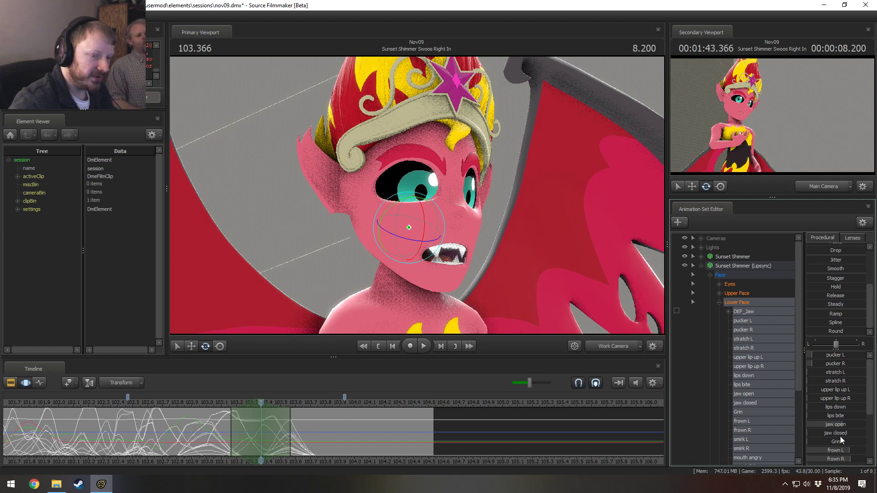
pyautogui.scroll(-3, 843, 437)
pyautogui.scroll(1, 839, 436)
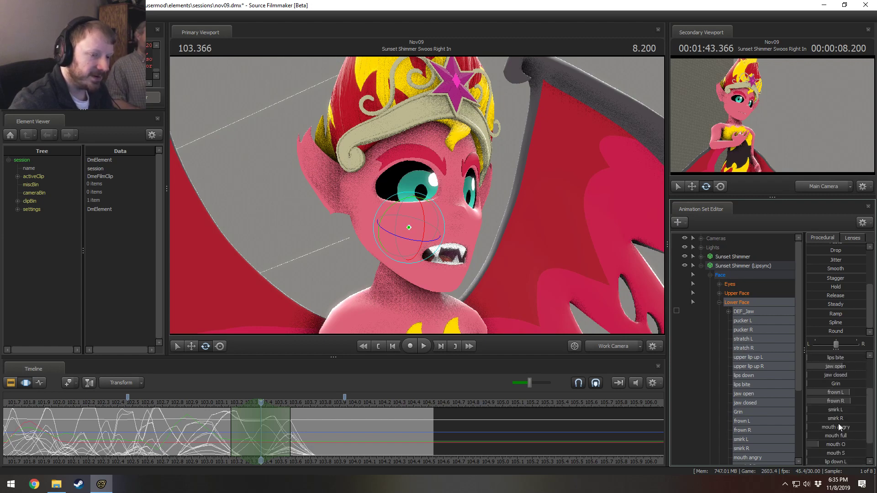
pyautogui.scroll(2, 840, 434)
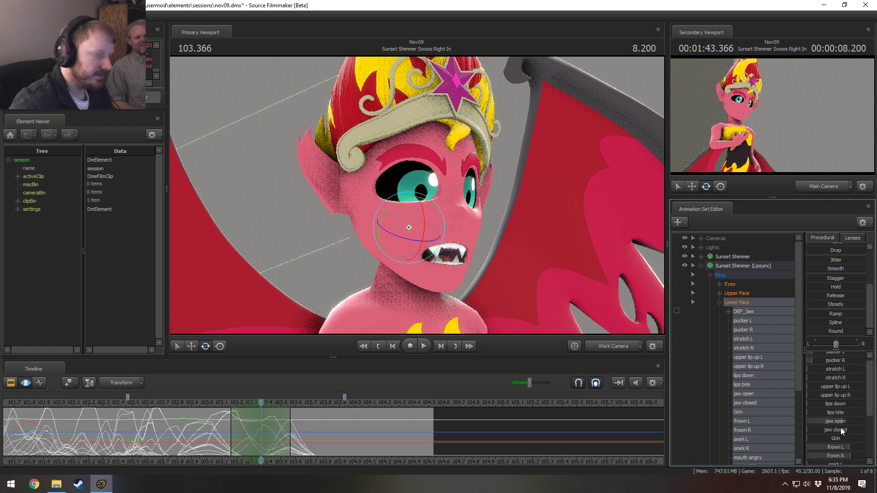
pyautogui.click(832, 287)
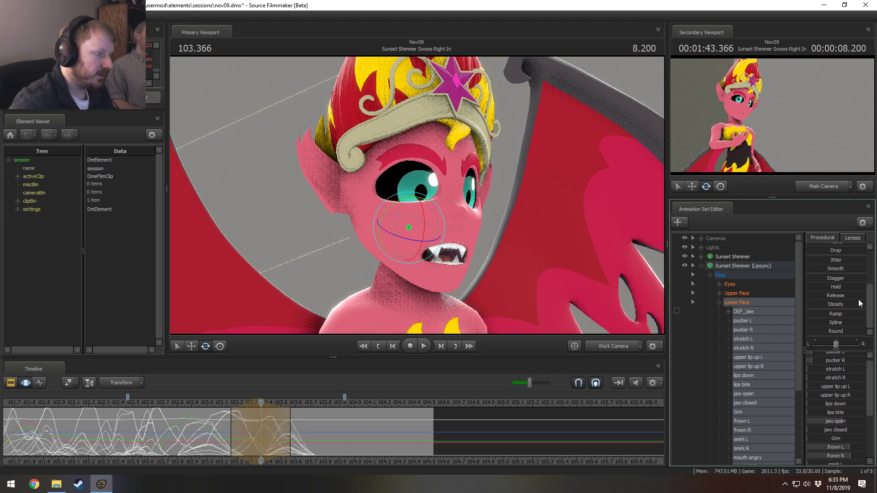
pyautogui.moveTo(231, 418); pyautogui.dragTo(130, 402)
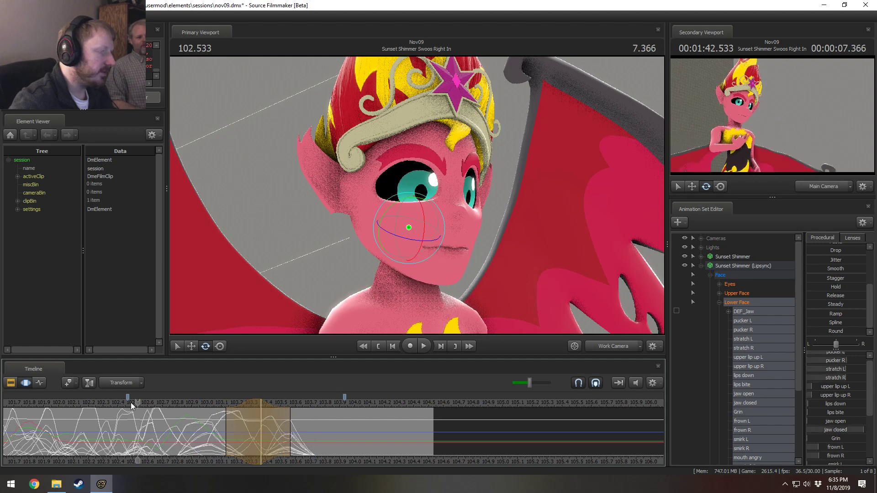
pyautogui.press('space')
pyautogui.press('space')
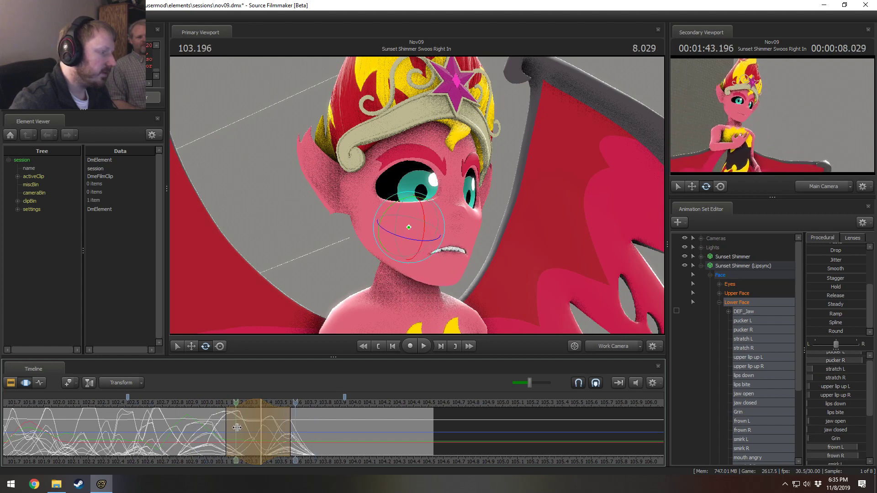
# Try to reposition the jaw around 103.400 and check the surrounding mouth motion.
pyautogui.click(264, 439)
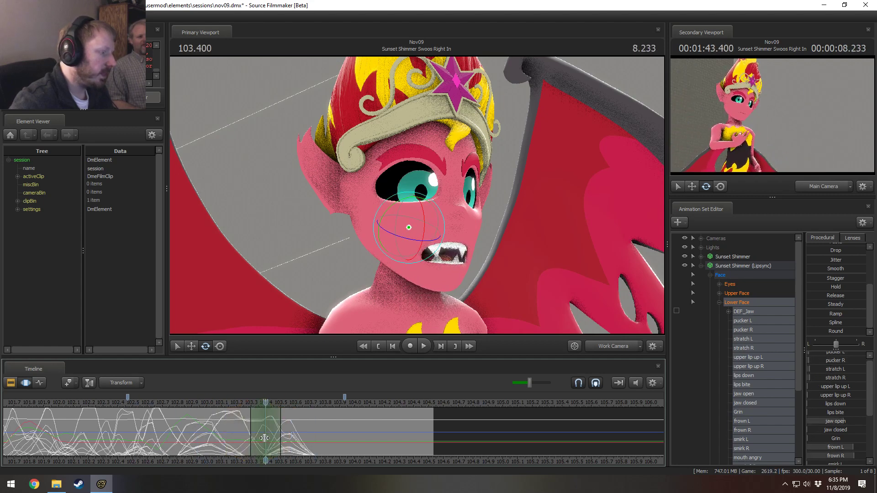
pyautogui.moveTo(422, 219); pyautogui.dragTo(426, 221)
pyautogui.moveTo(480, 224); pyautogui.dragTo(419, 211)
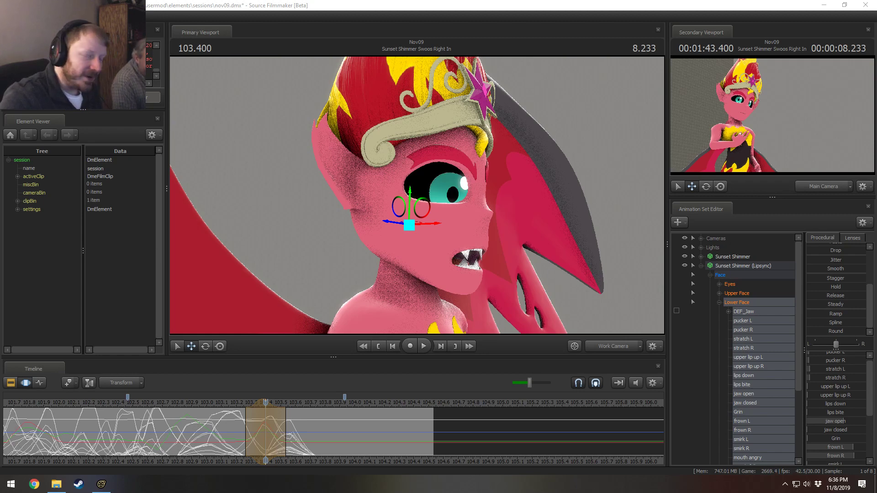
pyautogui.click(236, 403)
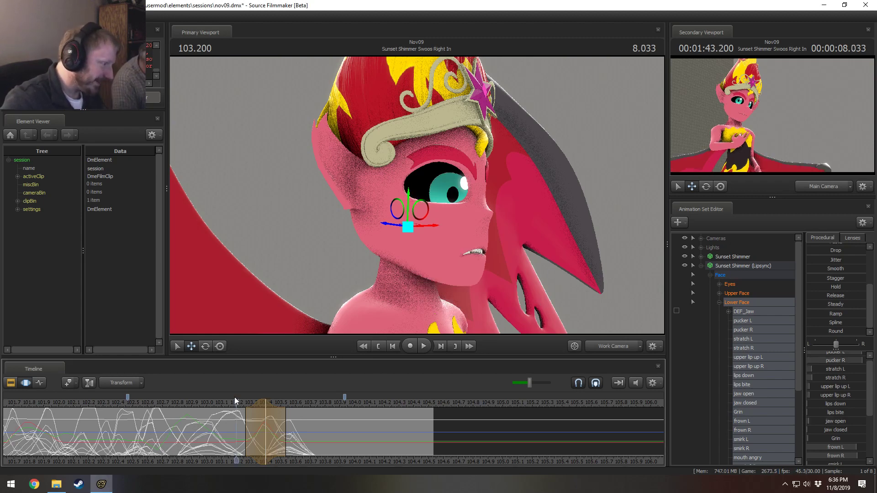
pyautogui.moveTo(209, 404)
pyautogui.mouseDown()
pyautogui.moveTo(315, 420)
pyautogui.moveTo(233, 426)
pyautogui.moveTo(254, 434)
pyautogui.mouseUp()
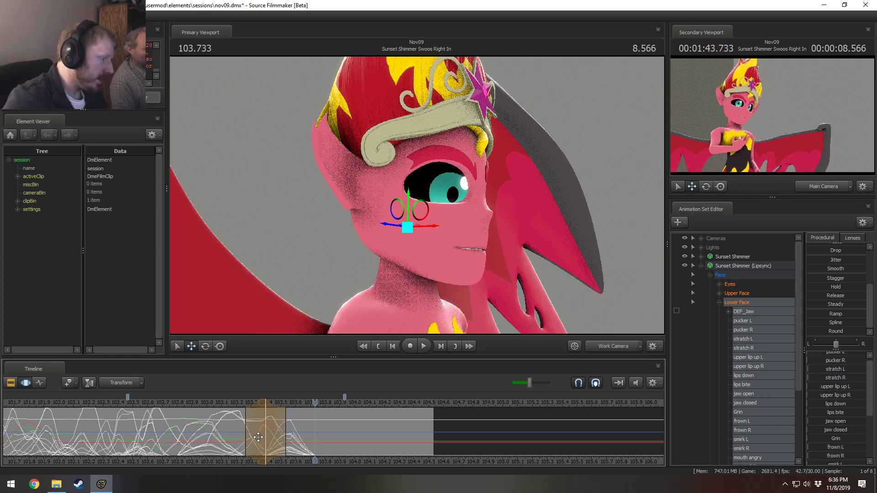
pyautogui.press('shift')
pyautogui.press('Escape')
# Isolate the jaw open control and shift its peak slightly earlier using a time selection around 103.400.
pyautogui.press('shift')
pyautogui.moveTo(245, 434); pyautogui.dragTo(266, 434)
pyautogui.scroll(3, 267, 435)
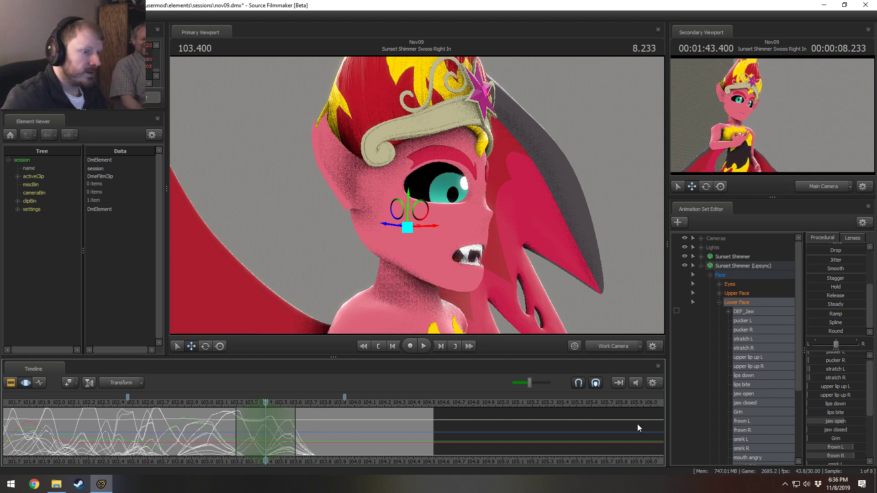
pyautogui.scroll(-4, 753, 379)
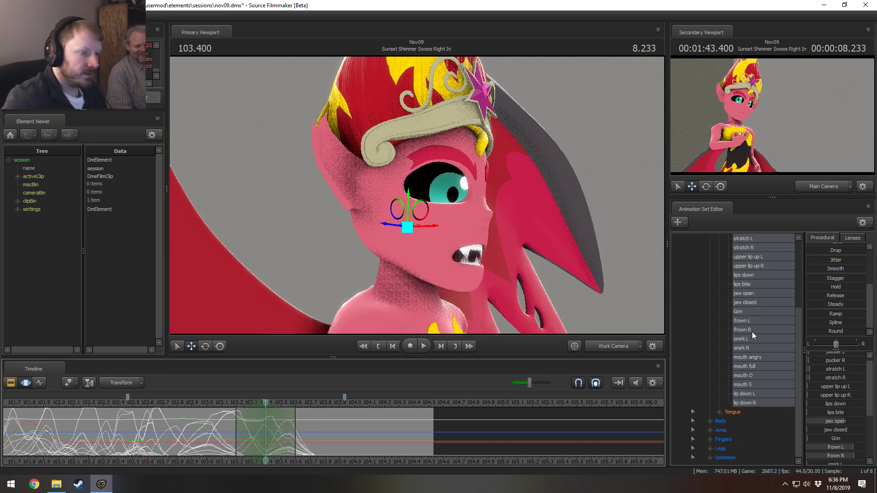
pyautogui.click(746, 294)
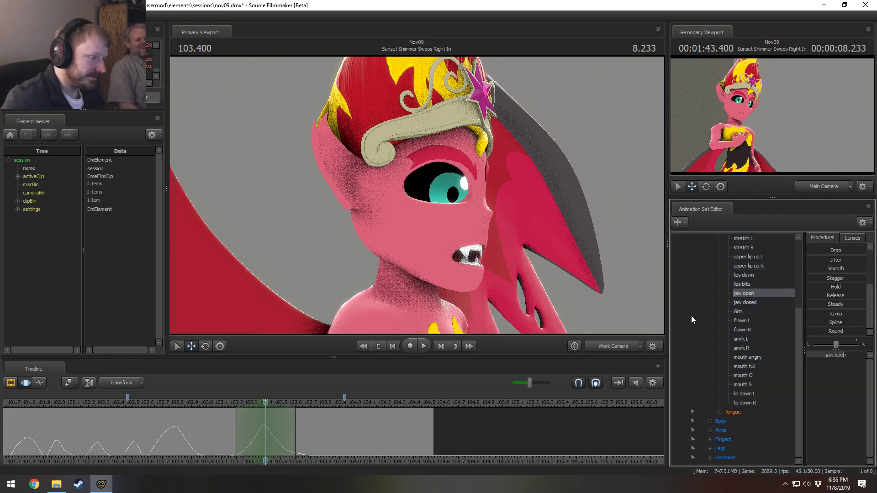
pyautogui.moveTo(237, 441); pyautogui.dragTo(257, 440)
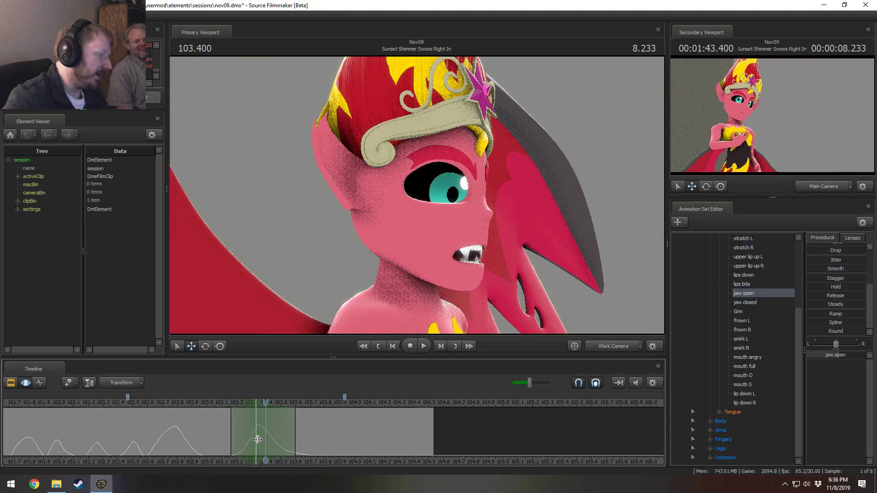
# Play back the lip sync and nudge the jaw open peak slightly later within the time selection.
pyautogui.click(217, 404)
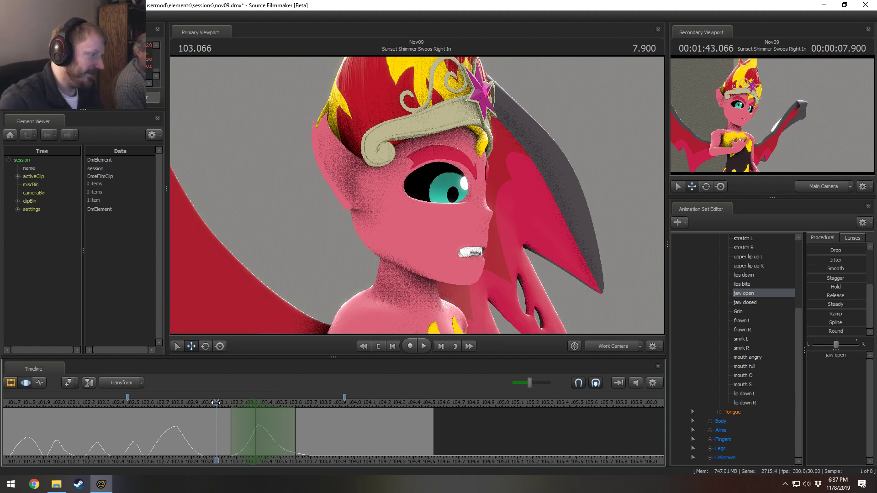
pyautogui.press('space')
pyautogui.press('space')
pyautogui.press('shift')
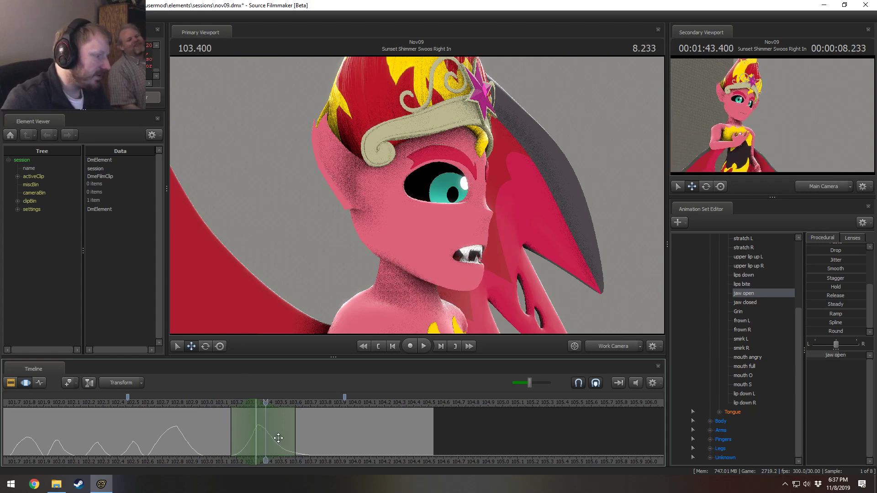
pyautogui.click(198, 403)
pyautogui.press('space')
pyautogui.press('space')
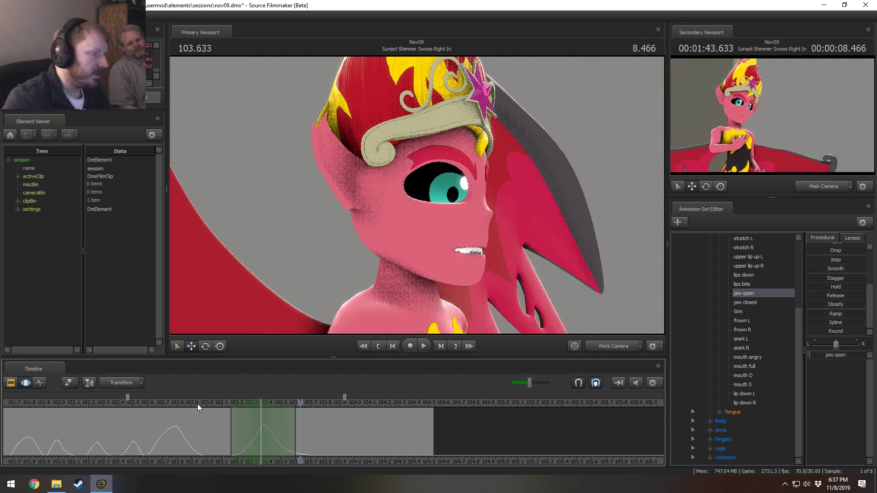
# Rotate DEF_Jaw to open the mouth wider around 103.433 with falloff, and play back the jaw motion.
pyautogui.press('shift')
pyautogui.click(270, 427)
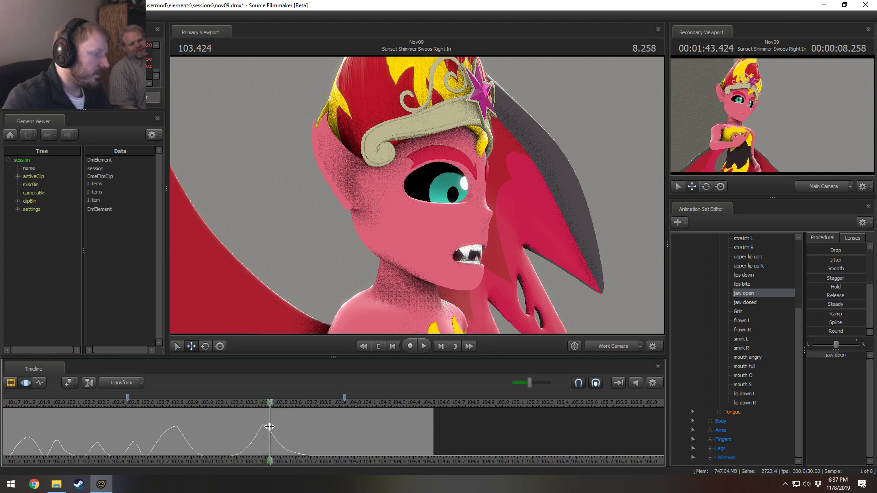
pyautogui.moveTo(270, 427); pyautogui.dragTo(270, 427)
pyautogui.scroll(5, 754, 345)
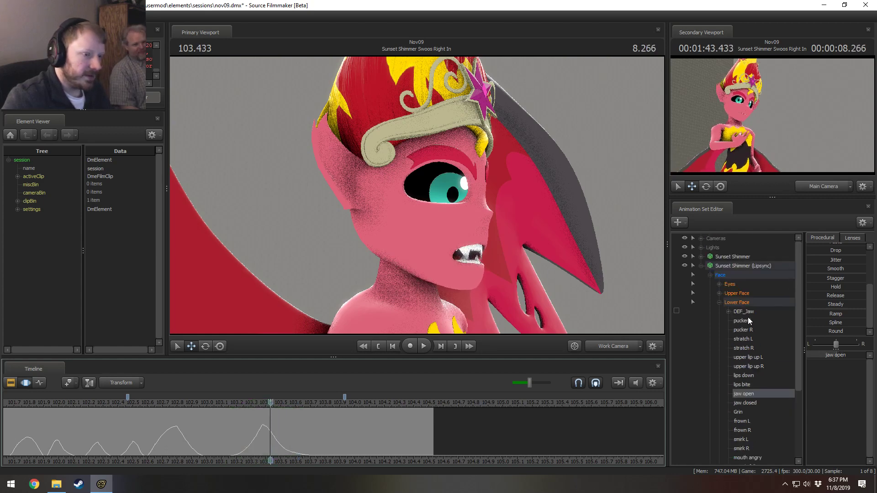
pyautogui.click(744, 311)
pyautogui.press('shift')
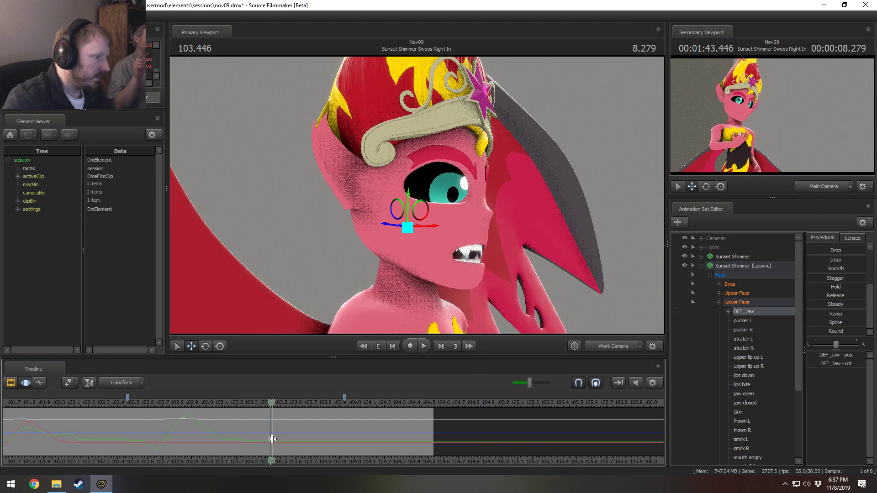
pyautogui.keyDown('shift'); pyautogui.scroll(4, 271, 439); pyautogui.keyUp('shift')
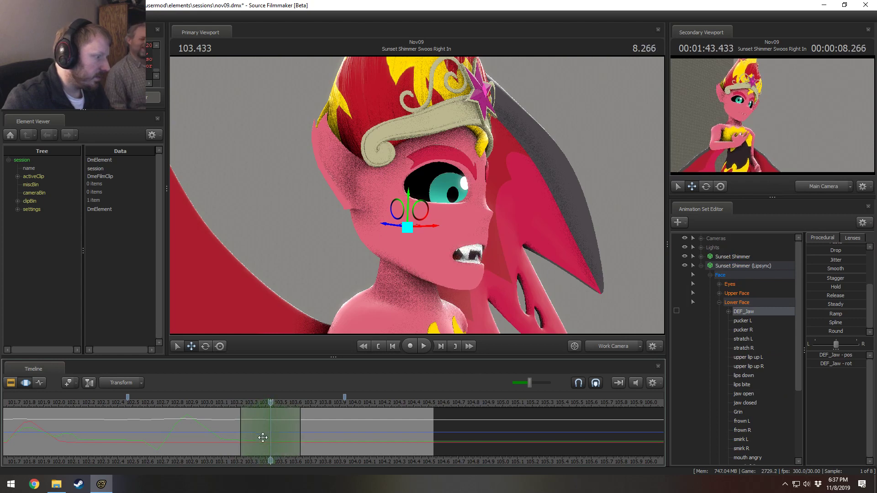
pyautogui.press('e')
pyautogui.moveTo(434, 218); pyautogui.dragTo(438, 214)
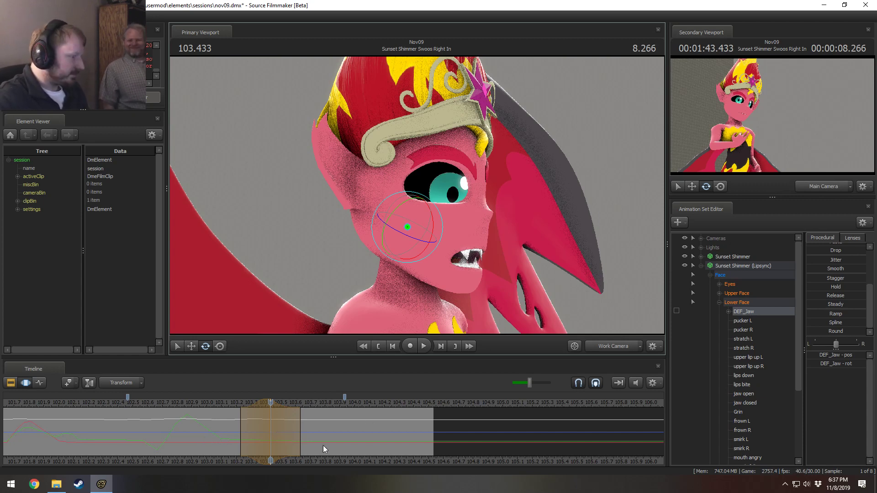
pyautogui.moveTo(197, 429); pyautogui.dragTo(271, 434)
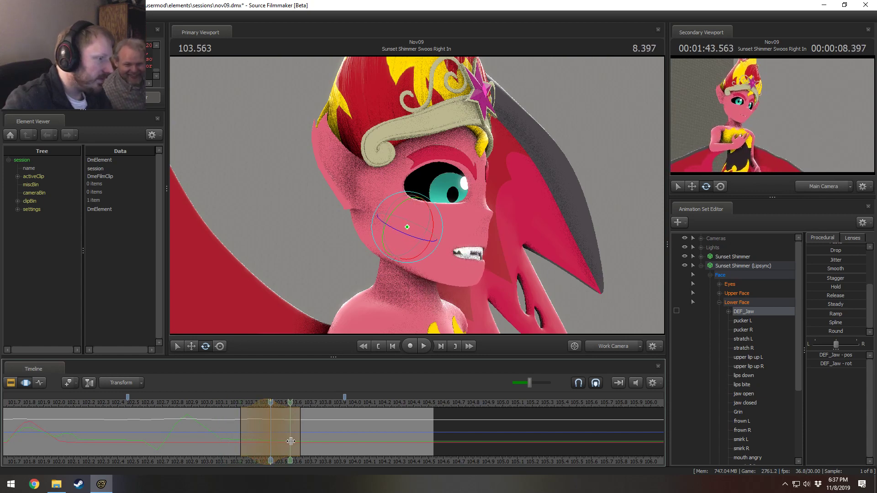
pyautogui.press('space')
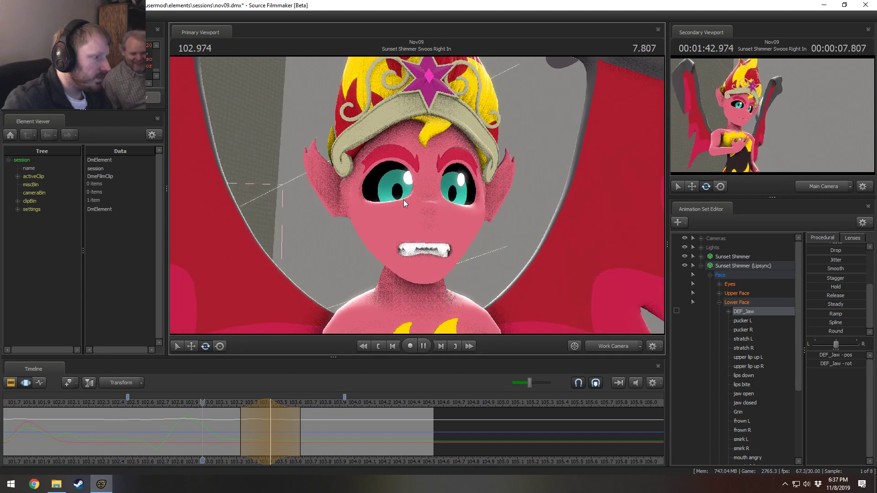
pyautogui.press('space')
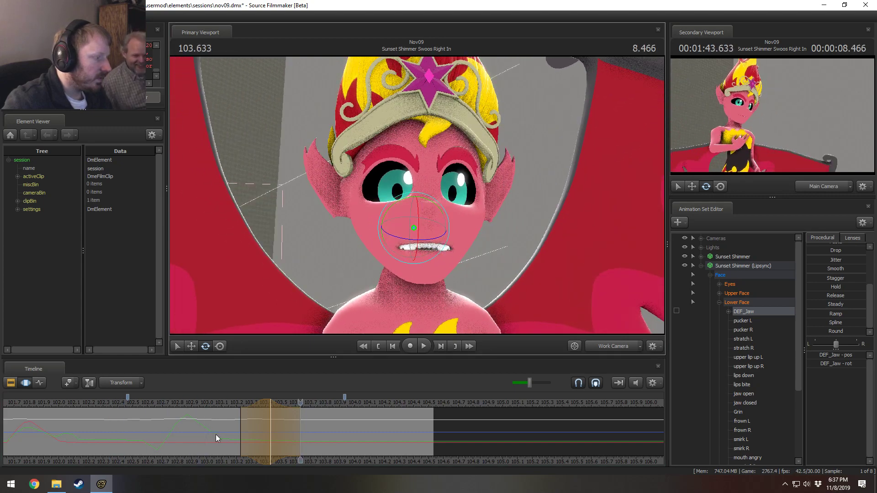
# Select pucker L and pucker R and shift their peak slightly later using a time selection placed around 103.233.
pyautogui.click(232, 438)
pyautogui.moveTo(232, 438); pyautogui.dragTo(265, 439)
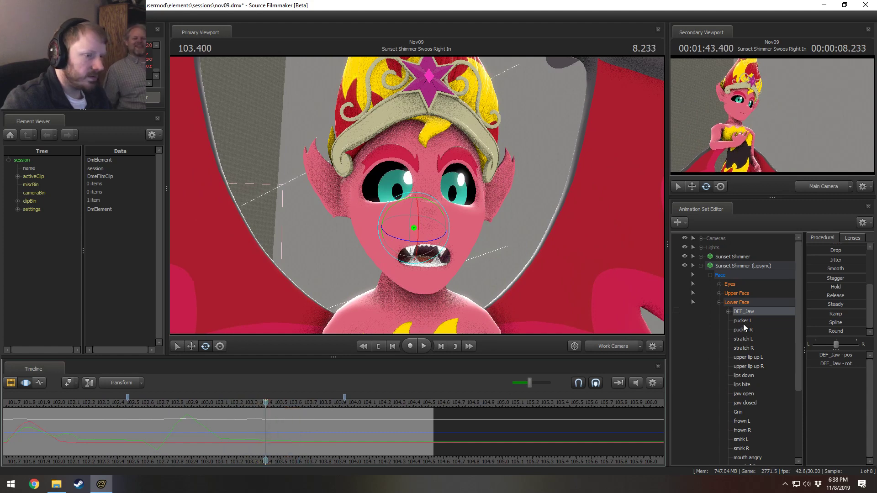
pyautogui.moveTo(744, 324); pyautogui.dragTo(747, 329)
pyautogui.moveTo(217, 434); pyautogui.dragTo(250, 437)
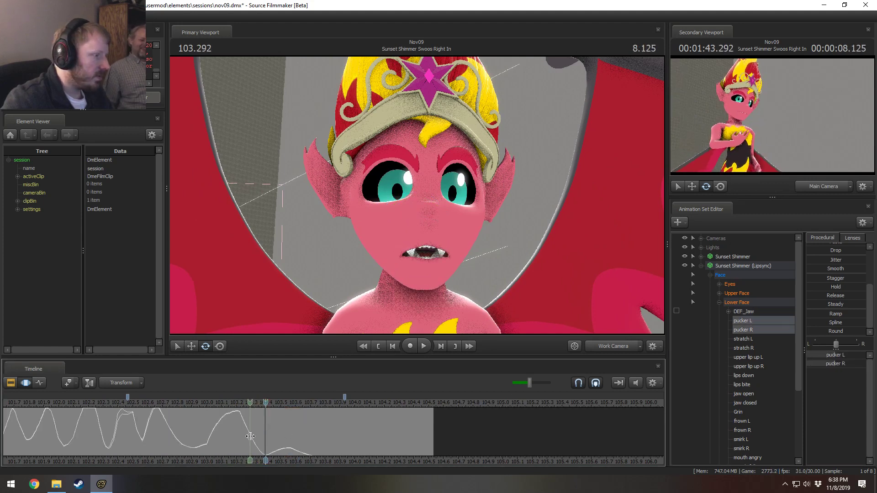
pyautogui.keyDown('shift'); pyautogui.click(240, 433); pyautogui.keyUp('shift')
pyautogui.keyDown('shift'); pyautogui.scroll(5, 240, 433); pyautogui.keyUp('shift')
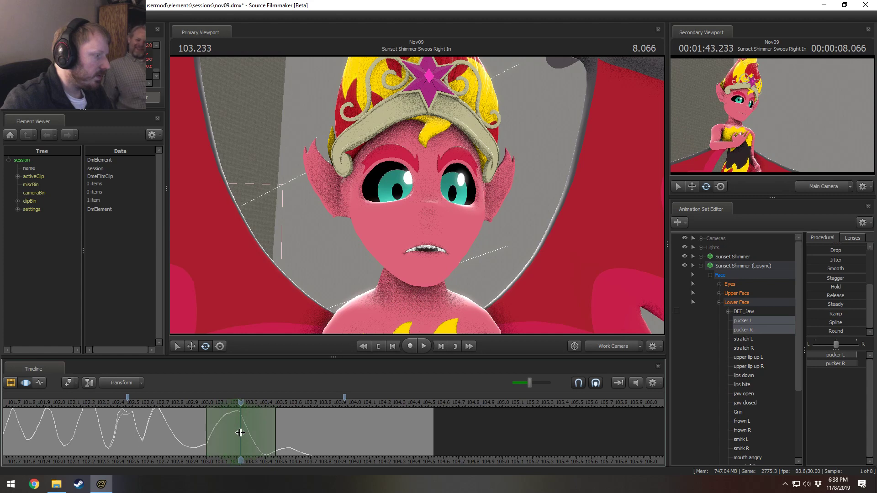
pyautogui.keyDown('shift'); pyautogui.scroll(3, 240, 433); pyautogui.keyUp('shift')
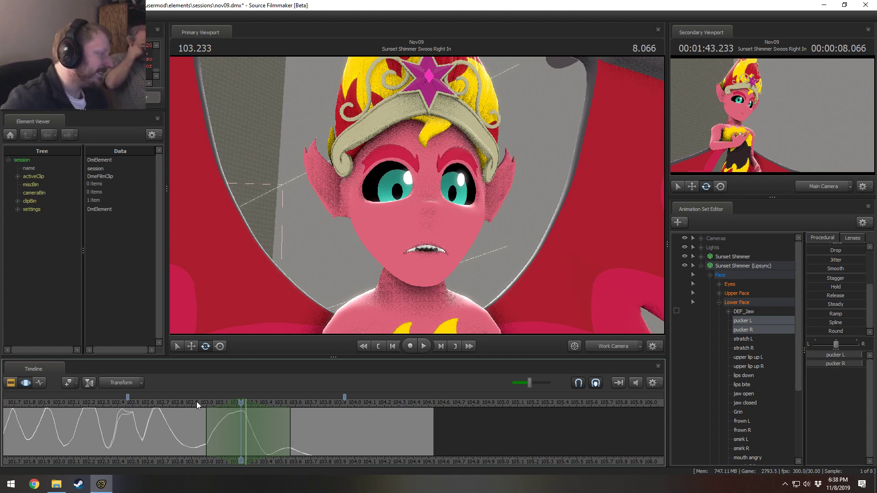
# Play back the adjusted pucker motion repeatedly and scrub to 103.666 to inspect the mouth closing.
pyautogui.moveTo(197, 403); pyautogui.dragTo(169, 407)
pyautogui.press('space')
pyautogui.press('space')
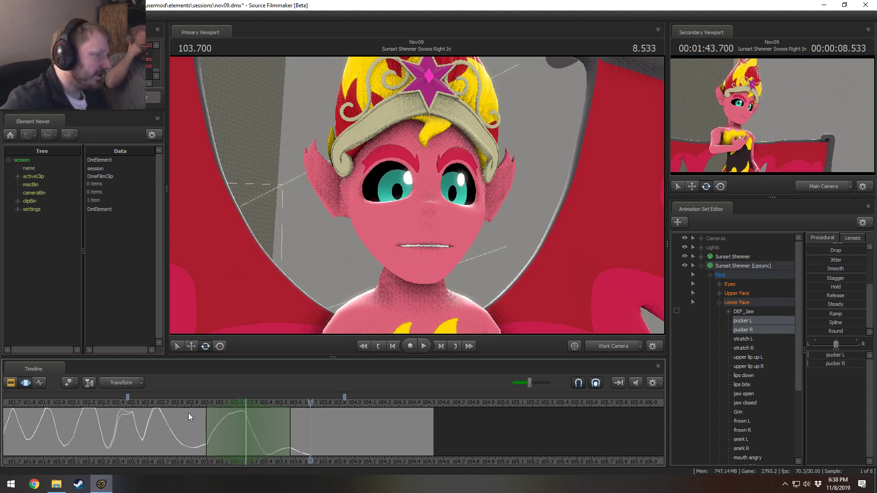
pyautogui.press('space')
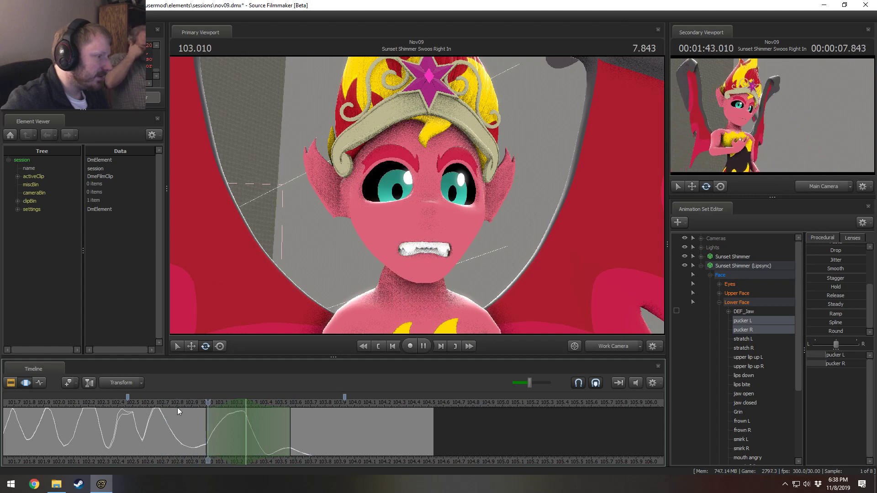
pyautogui.press('space')
pyautogui.moveTo(285, 440); pyautogui.dragTo(311, 446)
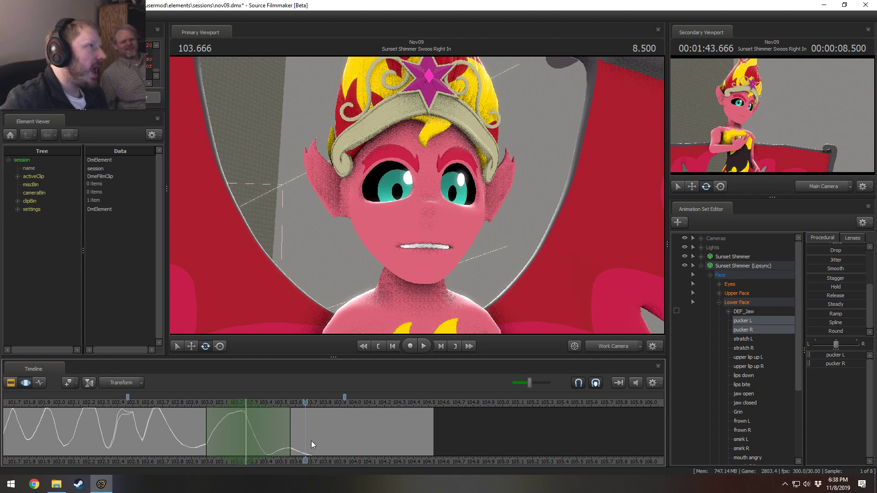
# Move the time selection to around 103.766 and play back the pucker motion from about 103.4.
pyautogui.moveTo(311, 445)
pyautogui.mouseDown()
pyautogui.moveTo(251, 433)
pyautogui.moveTo(320, 446)
pyautogui.mouseUp()
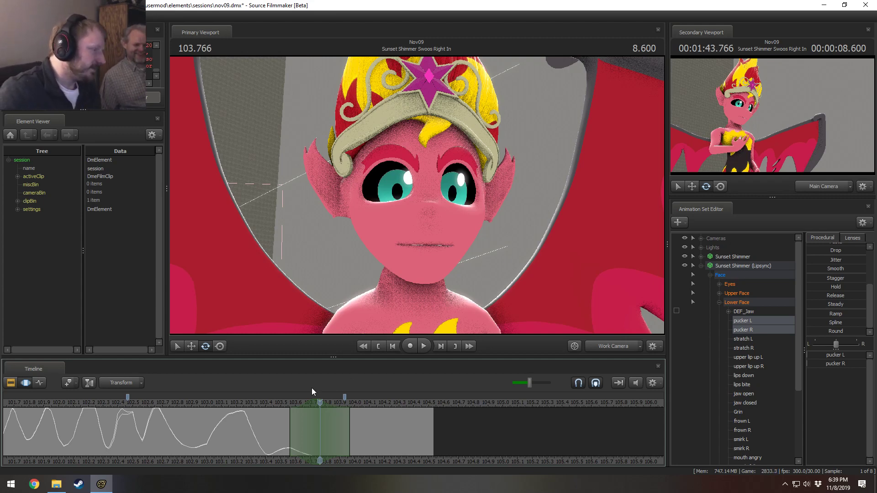
pyautogui.click(261, 401)
pyautogui.press('space')
pyautogui.press('space')
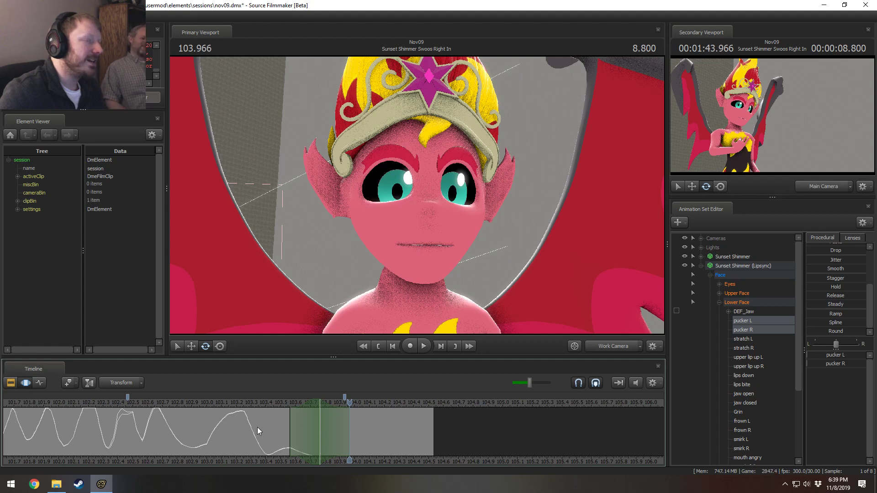
# Scrub to 103.566 with the time selection around it and examine the mouth up close from the side.
pyautogui.moveTo(288, 442); pyautogui.dragTo(292, 442)
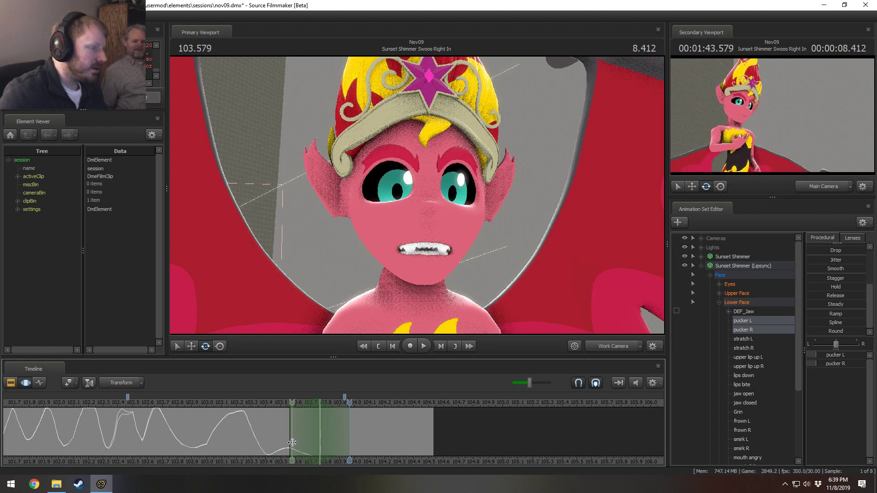
pyautogui.keyDown('shift'); pyautogui.click(292, 443); pyautogui.keyUp('shift')
pyautogui.keyDown('shift'); pyautogui.scroll(5, 292, 443); pyautogui.keyUp('shift')
pyautogui.moveTo(493, 302); pyautogui.dragTo(482, 302)
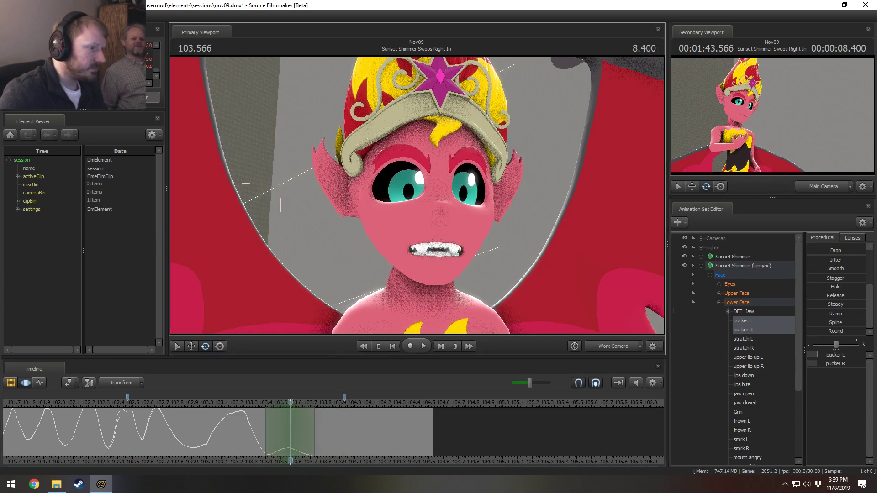
pyautogui.press('a')
pyautogui.moveTo(417, 195)
pyautogui.mouseDown()
pyautogui.moveTo(434, 196)
pyautogui.moveTo(417, 196)
pyautogui.mouseUp()
pyautogui.press('w')
pyautogui.press('s')
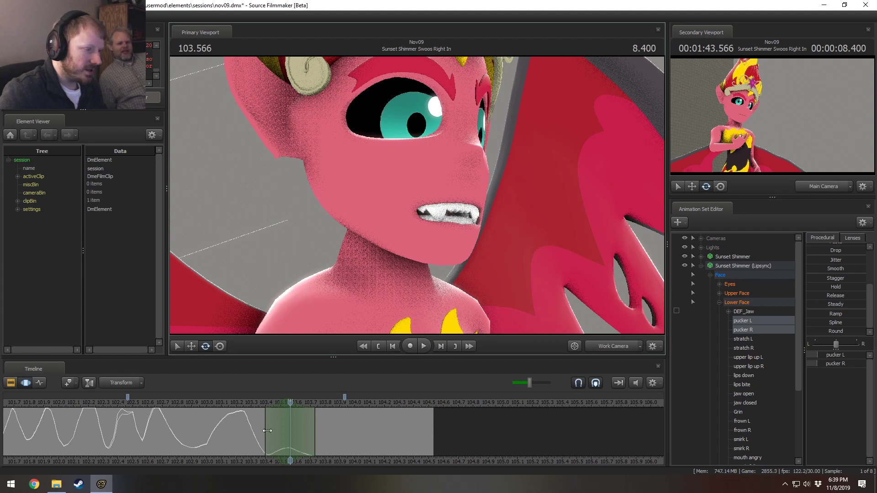
# Place the time selection around 103.900 and blend all Lower Face controls toward their 103.533 pose using the Playhead preset.
pyautogui.moveTo(290, 438); pyautogui.dragTo(312, 439)
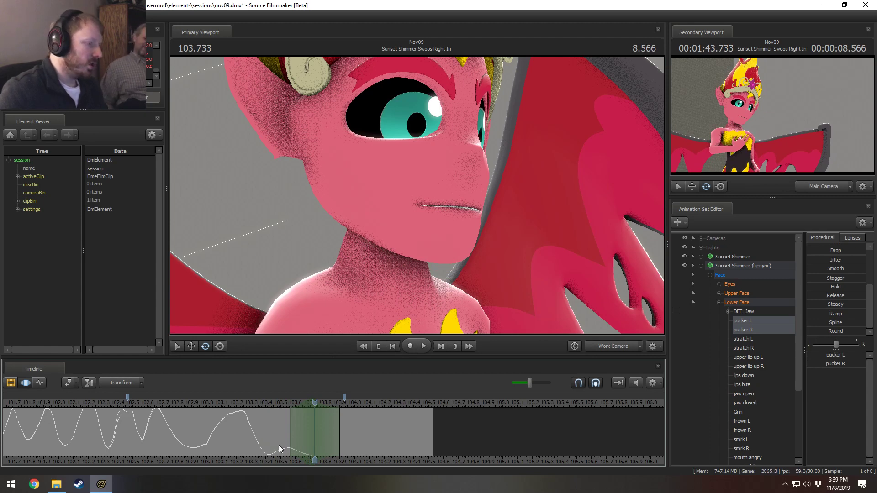
pyautogui.keyDown('shift'); pyautogui.moveTo(279, 445); pyautogui.dragTo(338, 440); pyautogui.keyUp('shift')
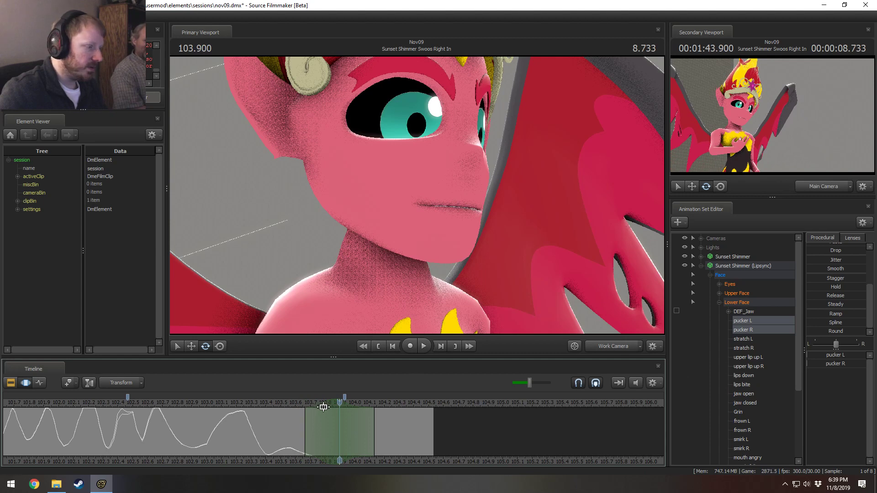
pyautogui.click(286, 403)
pyautogui.click(737, 302)
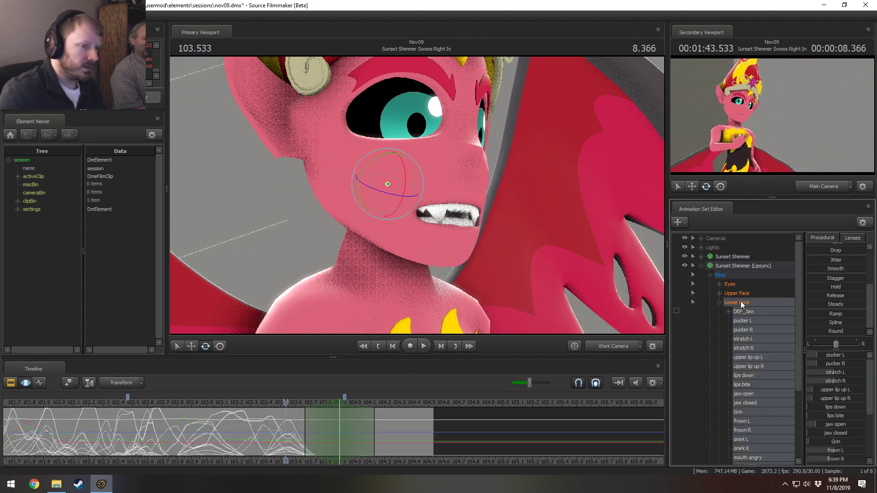
pyautogui.scroll(3, 828, 282)
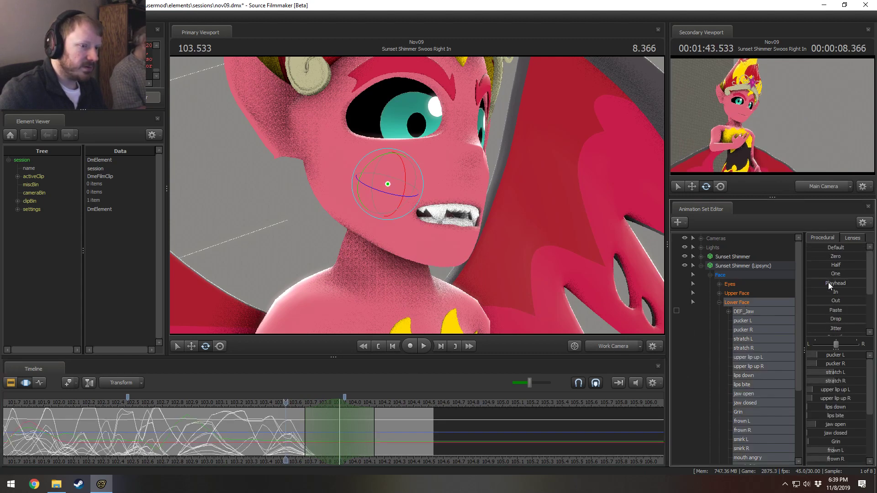
pyautogui.moveTo(828, 283); pyautogui.dragTo(864, 283)
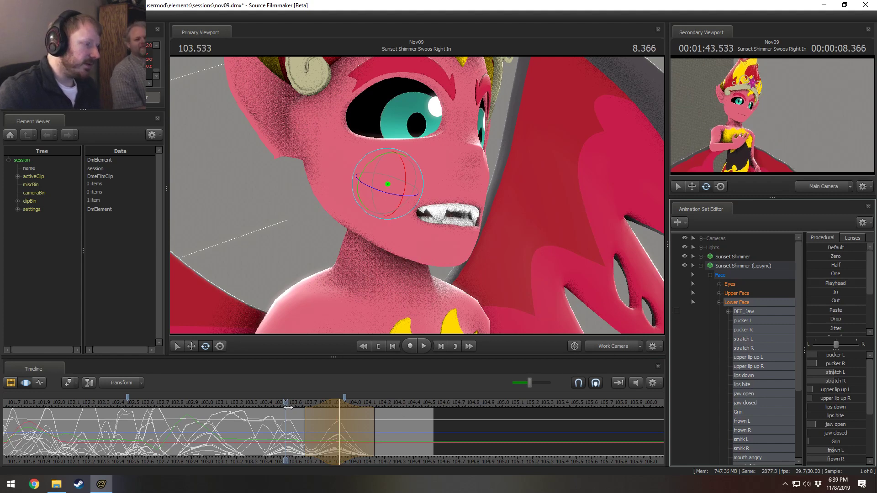
# Scrub to 103.900, inspect the blended mouth pose from the side, and clear the control selection.
pyautogui.click(344, 401)
pyautogui.moveTo(344, 399); pyautogui.dragTo(340, 401)
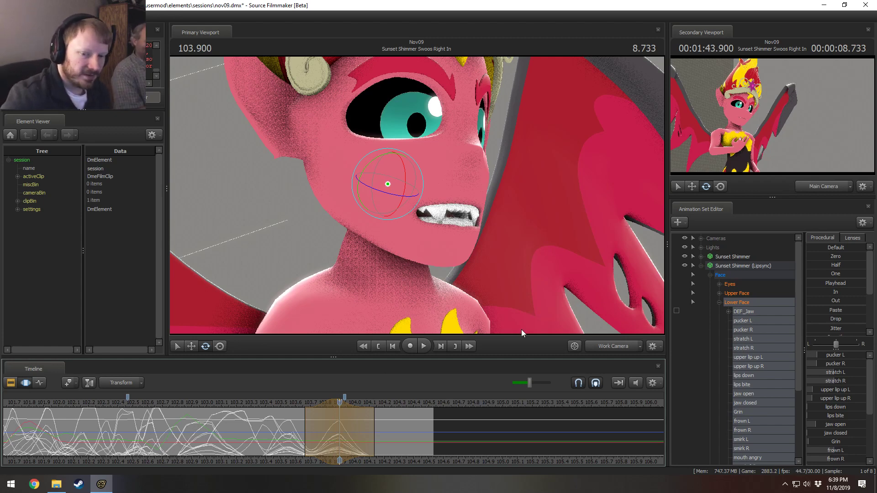
pyautogui.keyDown('alt'); pyautogui.moveTo(444, 213); pyautogui.dragTo(453, 214); pyautogui.keyUp('alt')
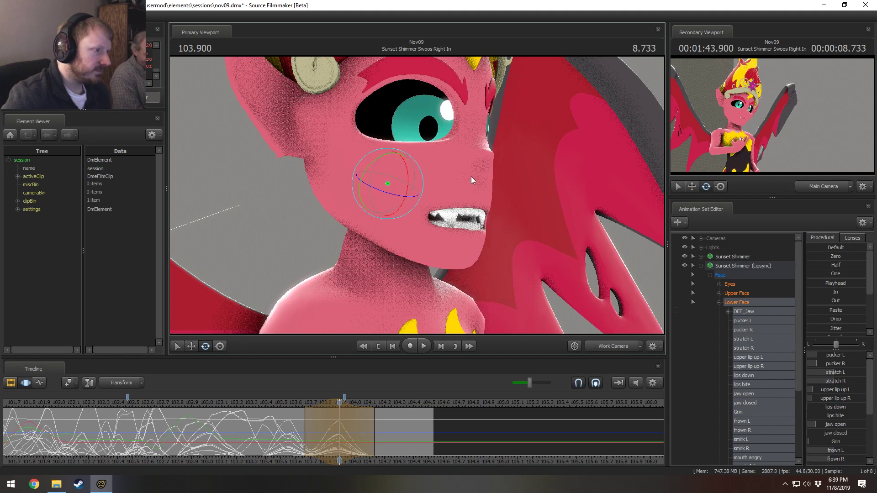
pyautogui.click(592, 279)
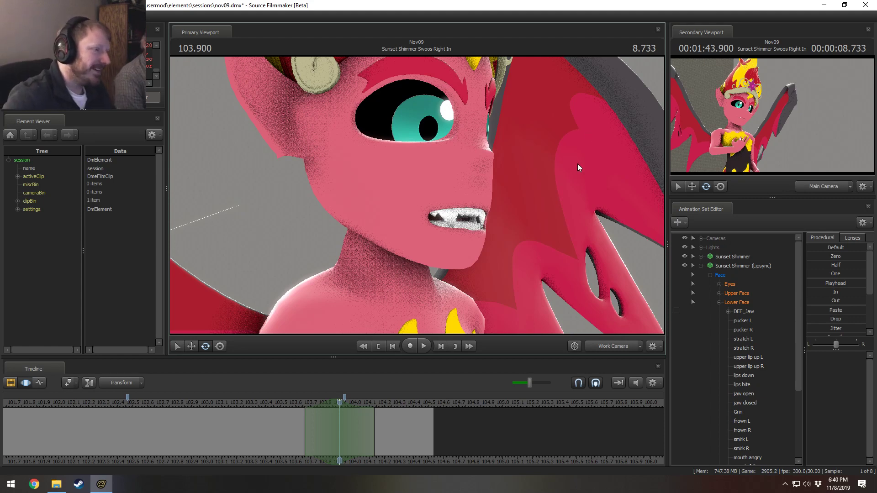
pyautogui.moveTo(523, 202); pyautogui.dragTo(429, 207)
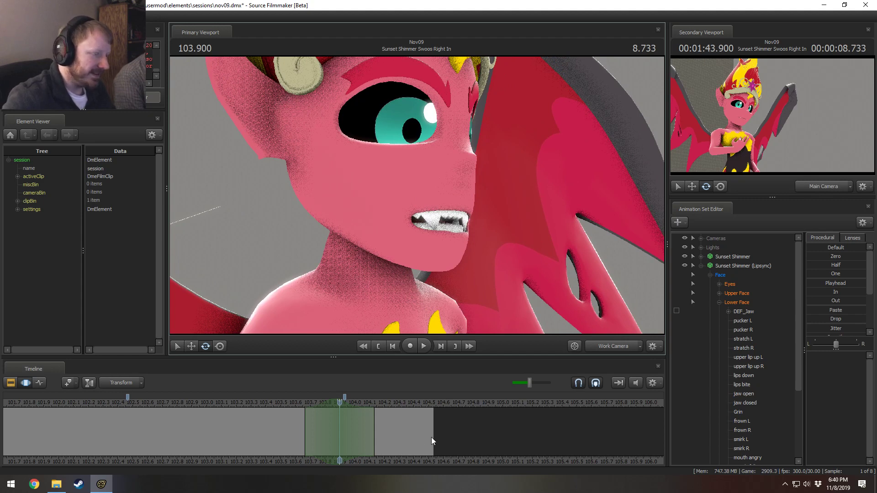
# Narrow the time selection around 103.900 and reduce the pucker, stretch and jaw open sliders of the Lower Face.
pyautogui.moveTo(292, 428); pyautogui.dragTo(340, 431)
pyautogui.keyDown('shift'); pyautogui.scroll(-1, 312, 428); pyautogui.keyUp('shift')
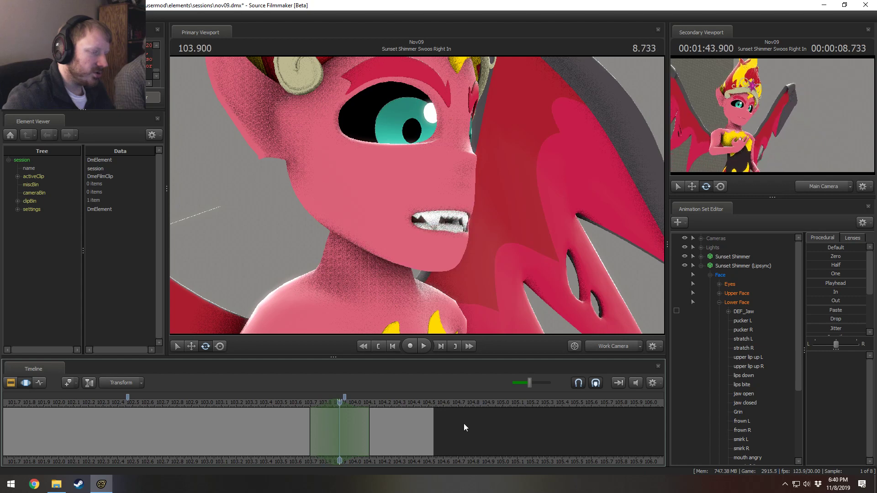
pyautogui.click(736, 303)
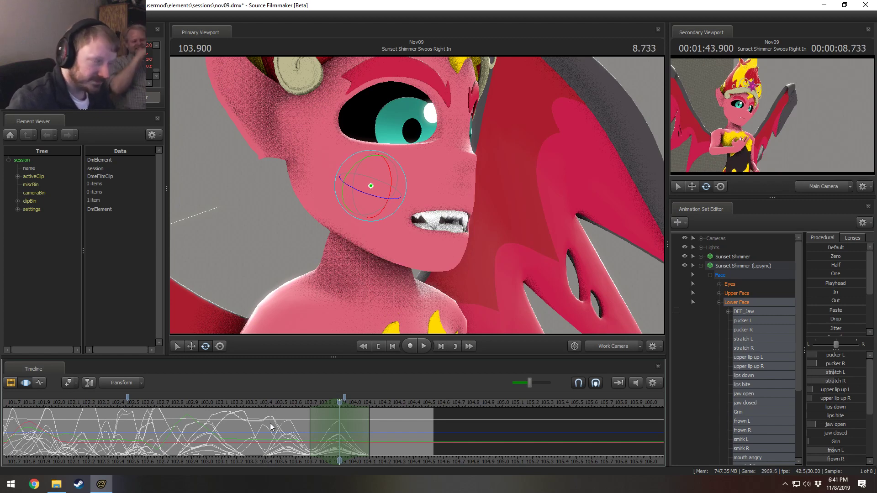
pyautogui.press('shift')
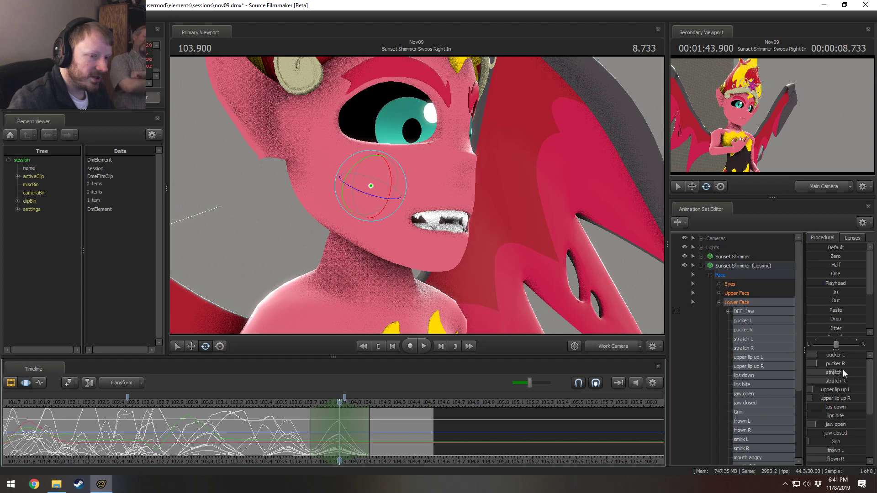
pyautogui.moveTo(840, 425); pyautogui.dragTo(836, 425)
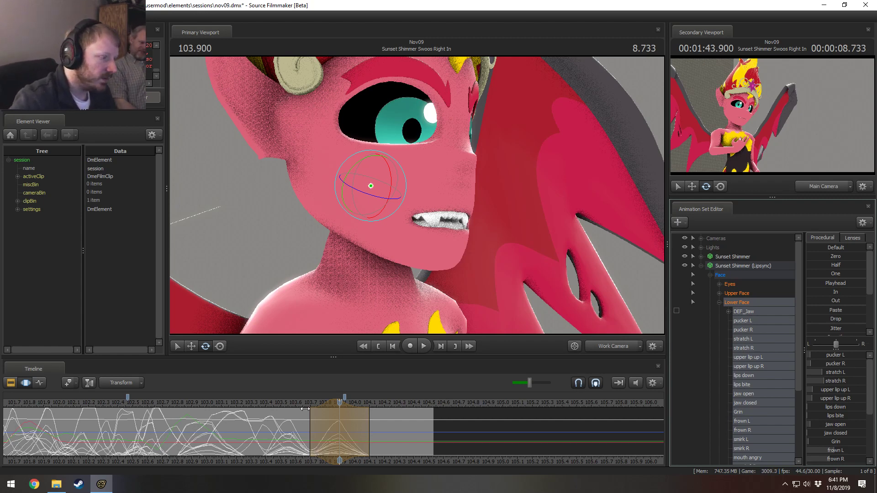
pyautogui.moveTo(305, 410); pyautogui.dragTo(340, 413)
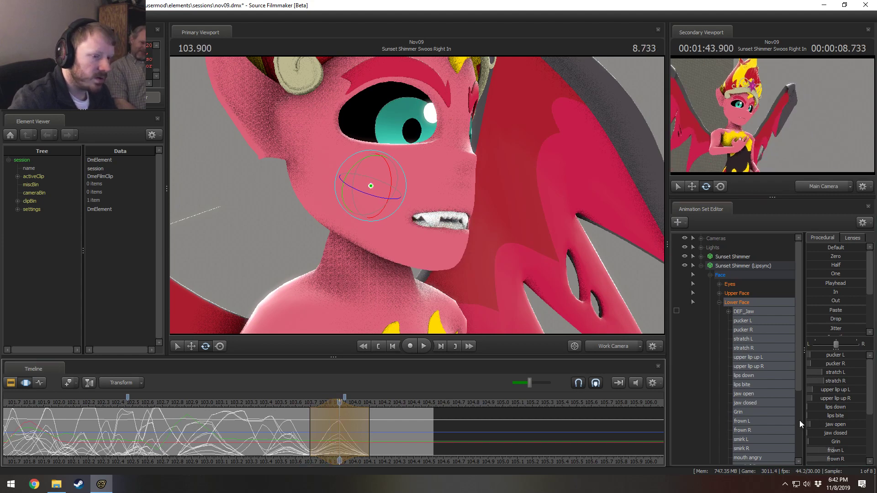
# Adjust mouth O and the neighbouring mouth shape sliders to make the mouth opening smaller at 103.900.
pyautogui.scroll(-2, 853, 430)
pyautogui.moveTo(832, 445); pyautogui.dragTo(837, 445)
pyautogui.scroll(2, 840, 420)
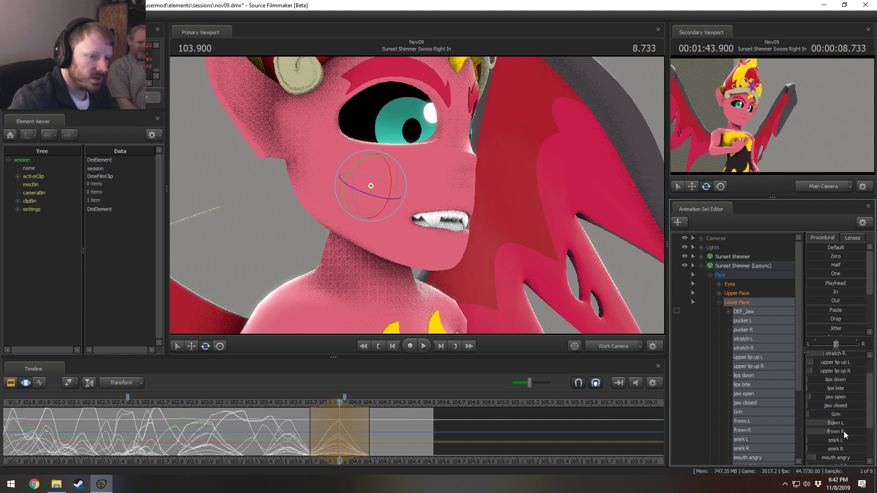
pyautogui.scroll(-4, 842, 429)
pyautogui.moveTo(841, 404); pyautogui.dragTo(838, 405)
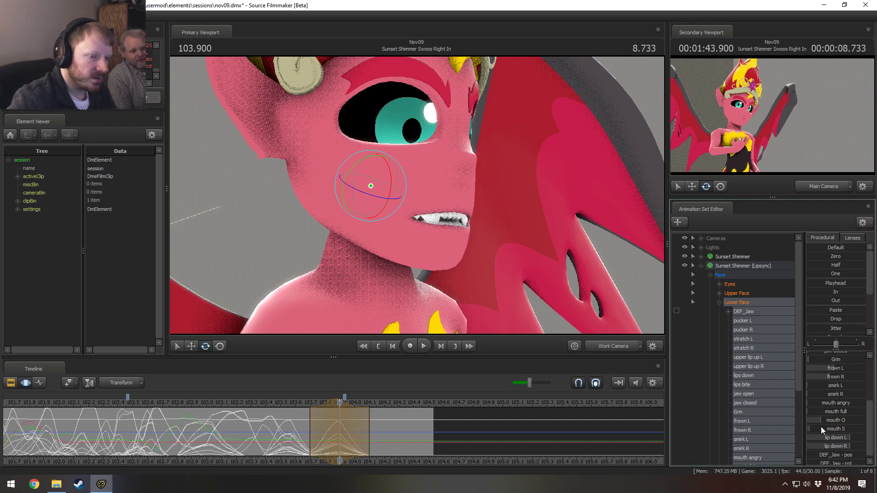
# Lower the upper lip up and stretch sliders and raise pucker L and pucker R to round the mouth at 103.900.
pyautogui.scroll(3, 829, 435)
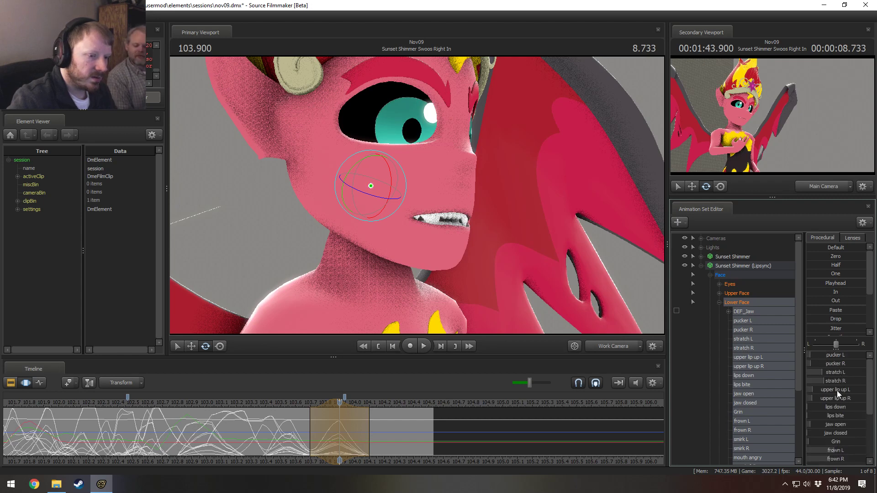
pyautogui.moveTo(837, 391); pyautogui.dragTo(829, 400)
pyautogui.scroll(-1, 834, 425)
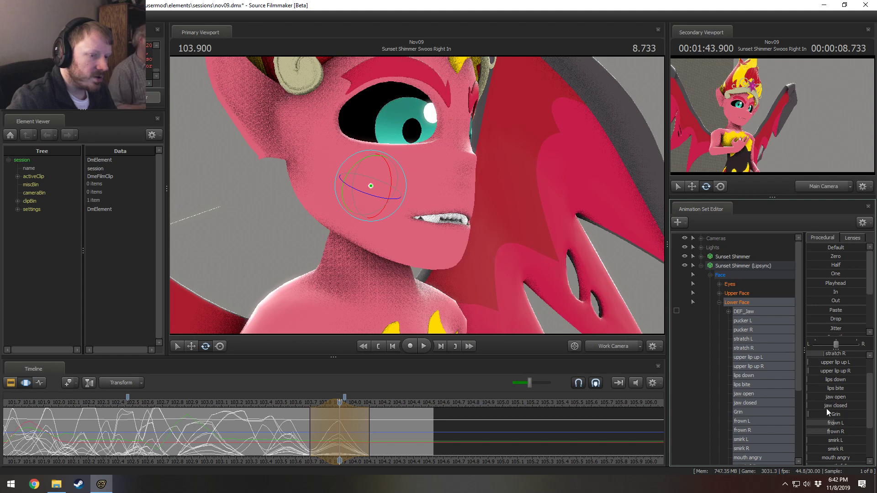
pyautogui.scroll(1, 834, 372)
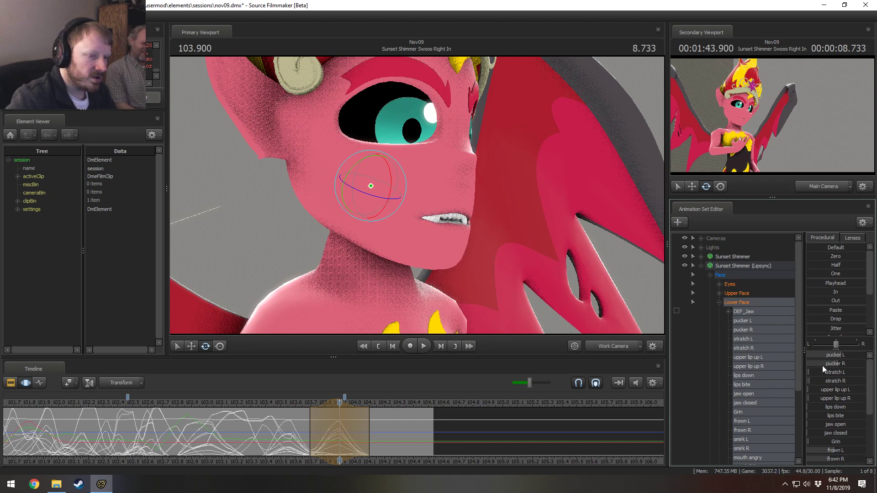
pyautogui.scroll(-2, 837, 432)
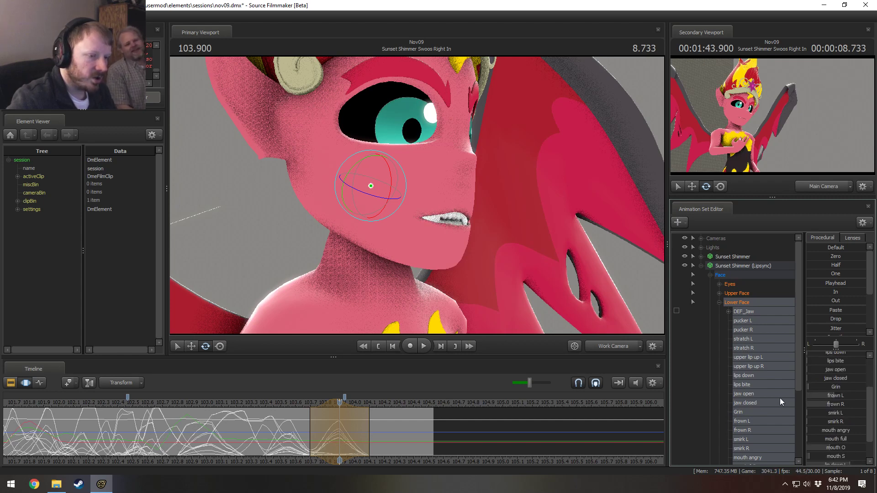
pyautogui.scroll(2, 839, 386)
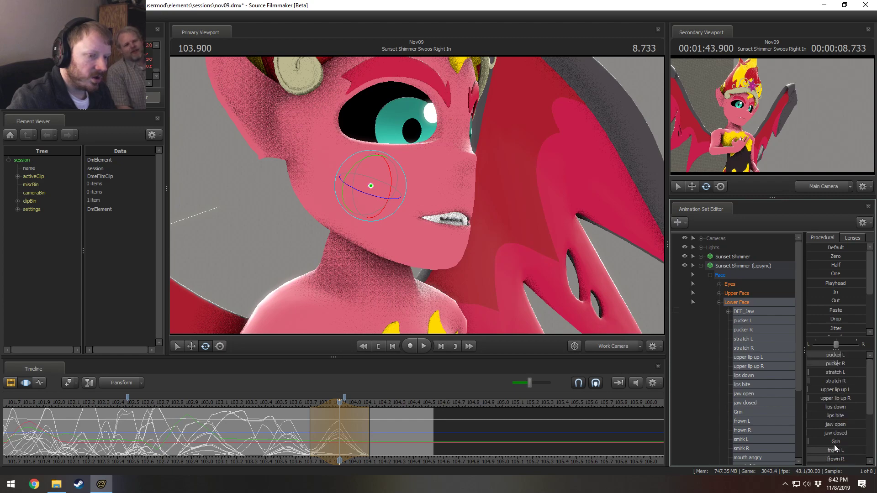
pyautogui.scroll(-1, 834, 410)
# Reframe the work camera to a three-quarter view of the face and examine the rounded mouth pose.
pyautogui.moveTo(539, 274); pyautogui.dragTo(662, 263)
pyautogui.press('a')
pyautogui.press('w')
pyautogui.moveTo(415, 192); pyautogui.dragTo(417, 193)
pyautogui.press('w')
pyautogui.press('r')
pyautogui.moveTo(415, 192); pyautogui.dragTo(475, 193, button='right')
pyautogui.moveTo(417, 197); pyautogui.dragTo(394, 188)
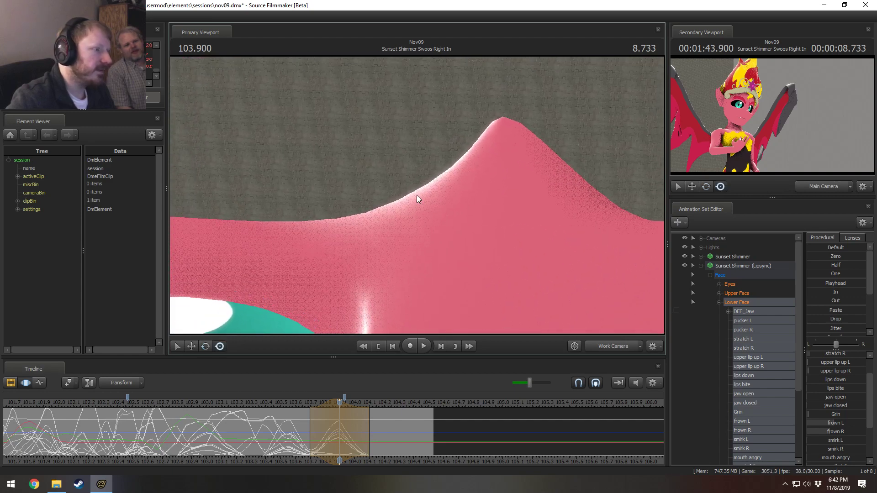
pyautogui.moveTo(498, 274); pyautogui.dragTo(509, 311)
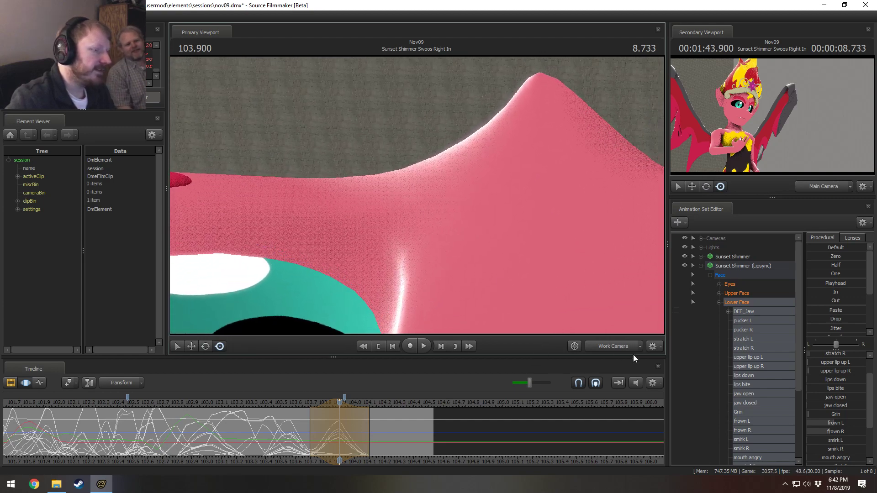
pyautogui.click(619, 346)
pyautogui.keyDown('ctrl'); pyautogui.click(616, 346); pyautogui.keyUp('ctrl')
pyautogui.moveTo(539, 274); pyautogui.dragTo(500, 205)
pyautogui.moveTo(417, 197); pyautogui.dragTo(418, 196)
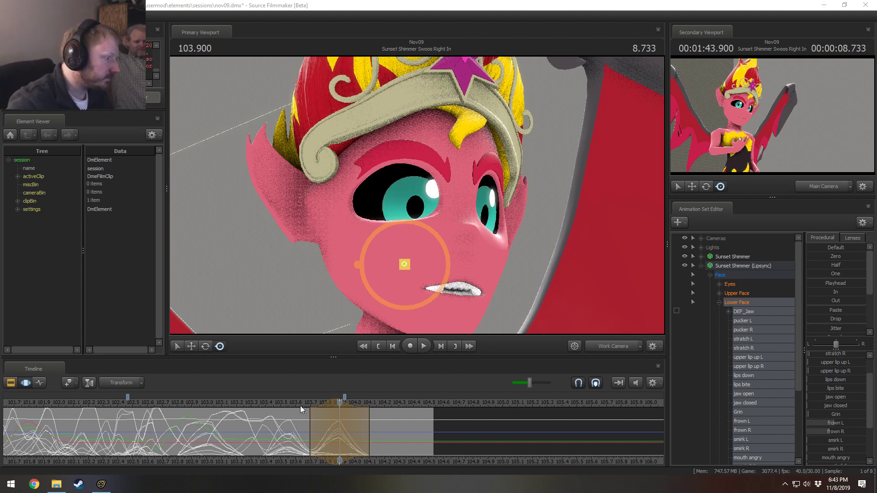
# Play back the revised lip sync repeatedly from about 102.5 and scrub around 103.6 to examine the mouth's transition.
pyautogui.moveTo(297, 406); pyautogui.dragTo(280, 406)
pyautogui.press('shift')
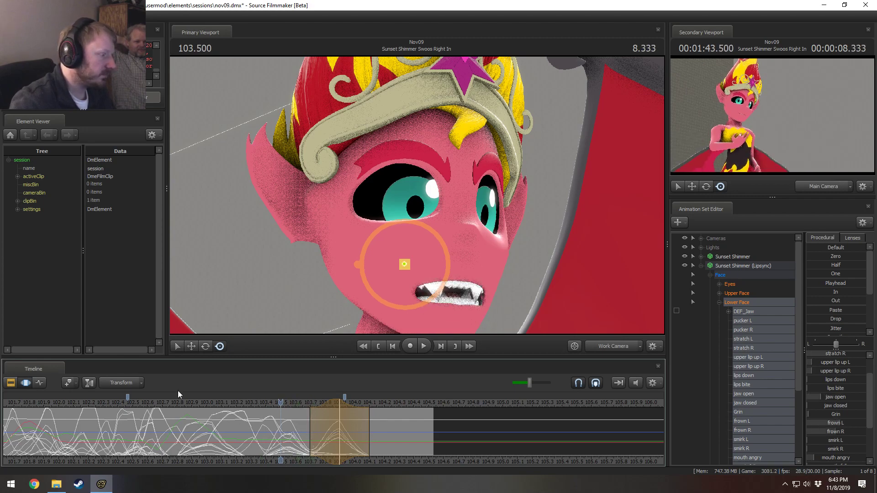
pyautogui.click(157, 405)
pyautogui.press('space')
pyautogui.press('space')
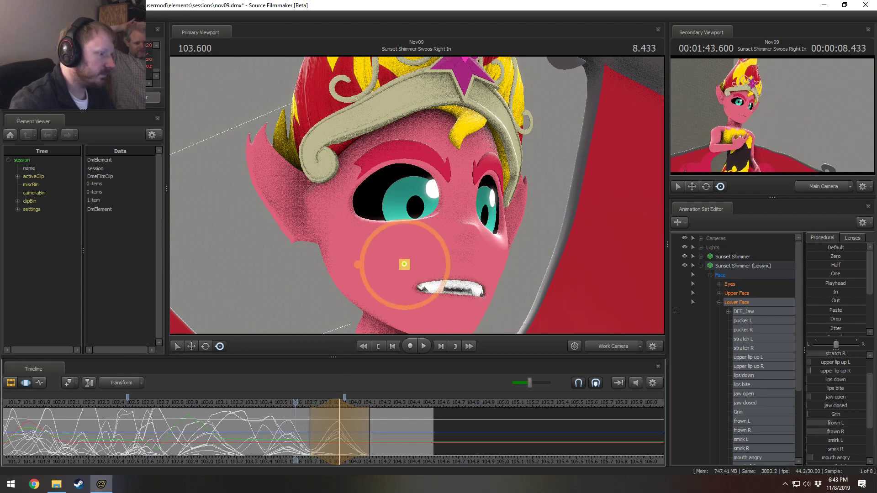
pyautogui.click(138, 405)
pyautogui.press('space')
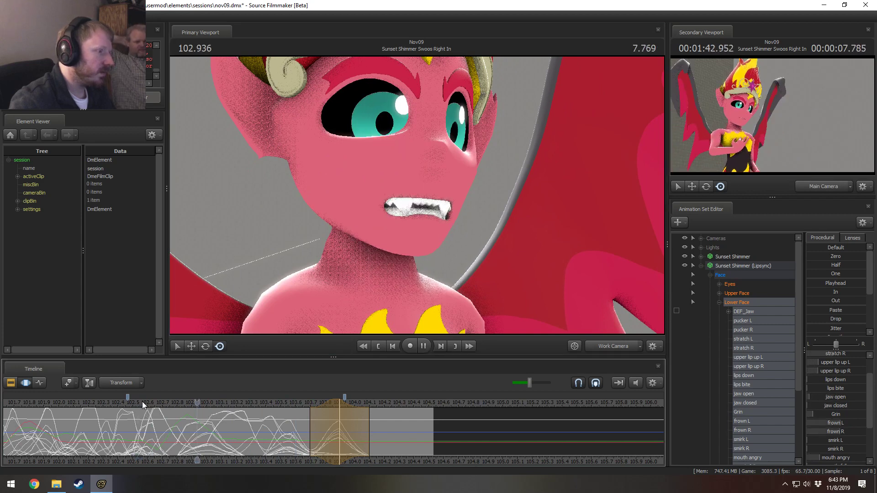
pyautogui.press('space')
pyautogui.press('shift')
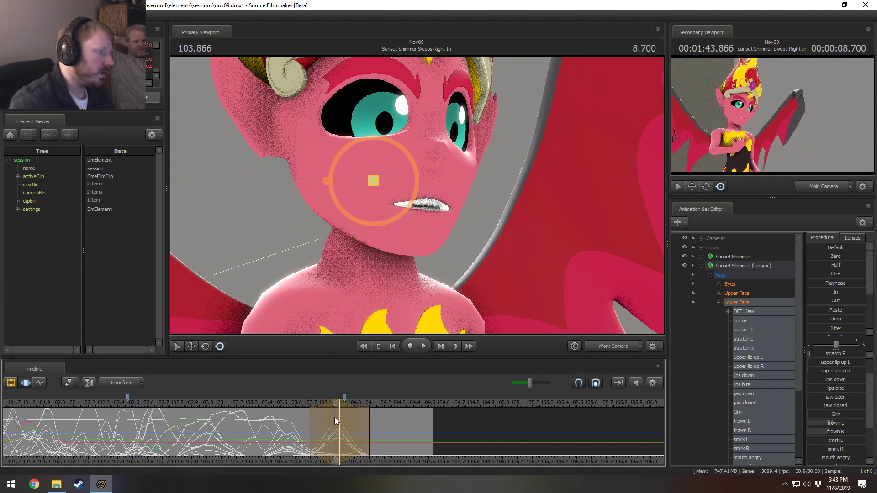
pyautogui.click(261, 431)
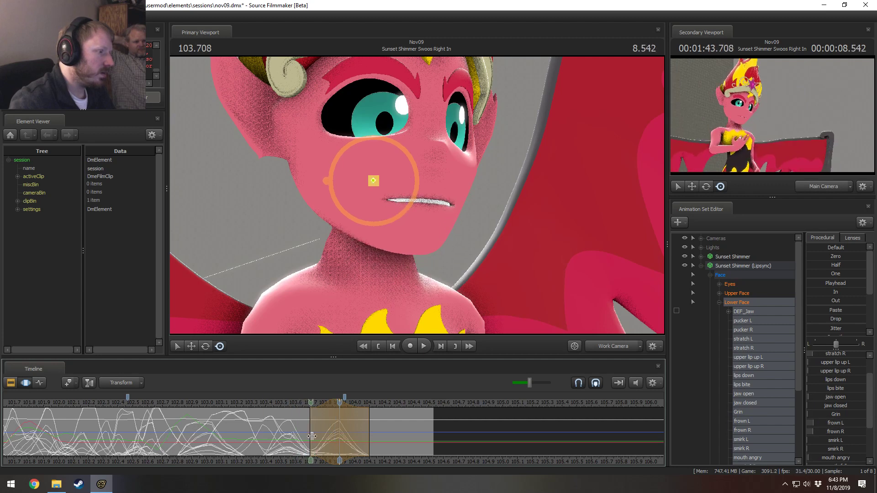
pyautogui.click(270, 441)
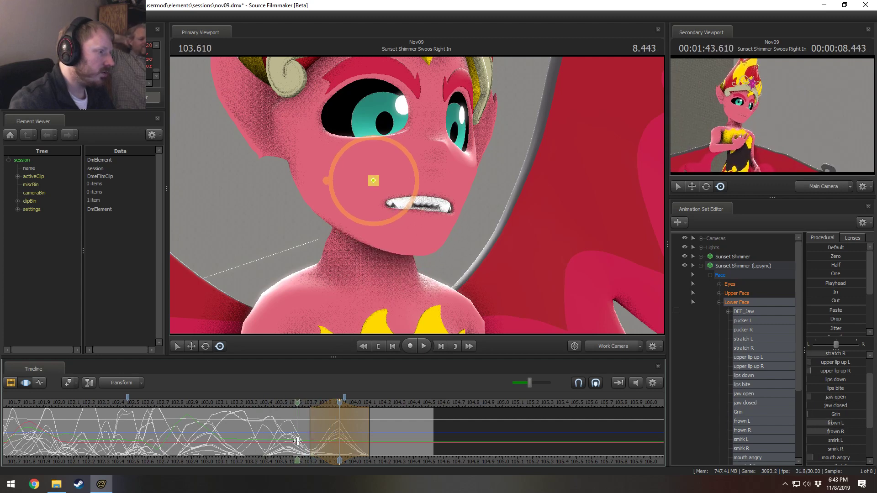
# Centre a falloff time selection on 103.733, raise jaw open and rotate the jaw down to open the mouth wider there.
pyautogui.click(313, 442)
pyautogui.click(313, 442)
pyautogui.scroll(6, 314, 442)
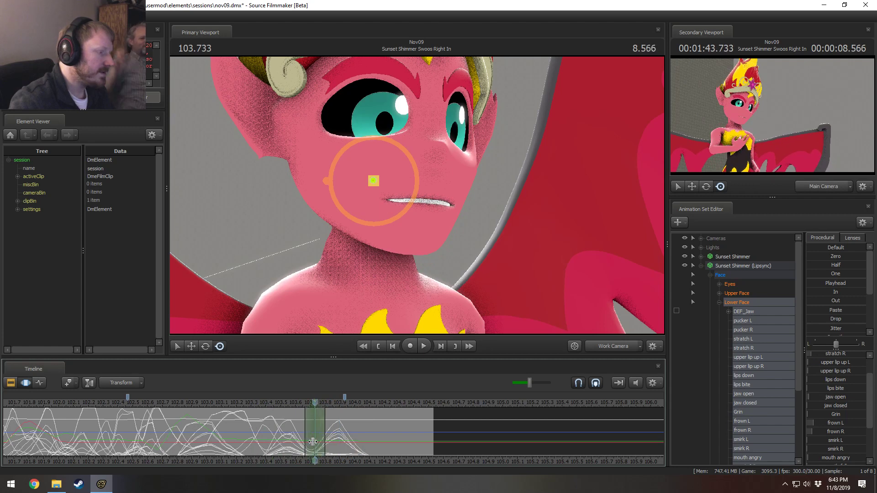
pyautogui.scroll(1, 841, 364)
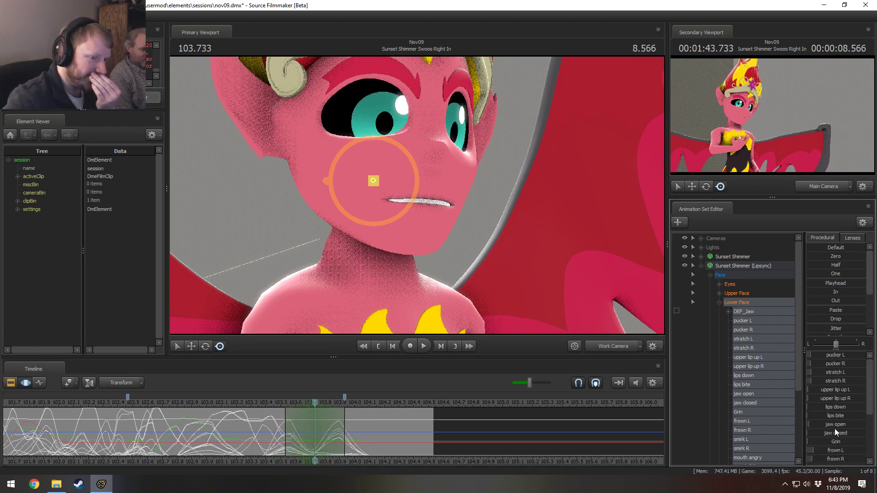
pyautogui.moveTo(835, 425); pyautogui.dragTo(845, 425)
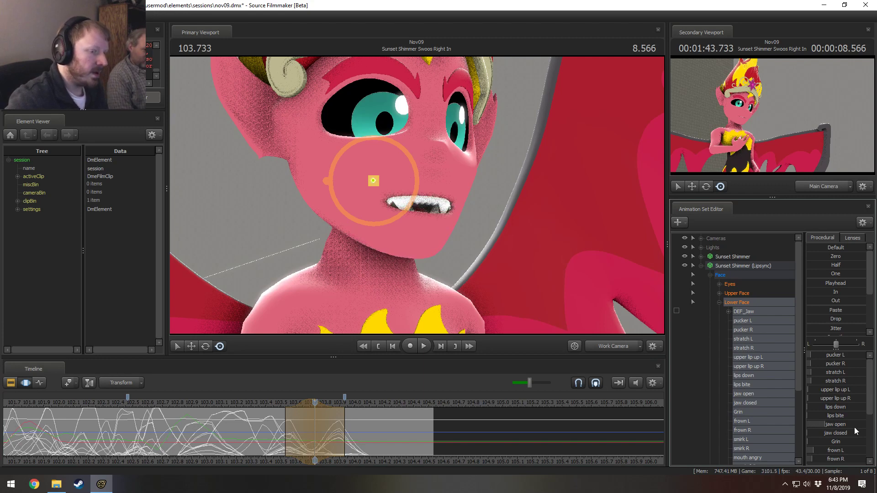
pyautogui.press('e')
pyautogui.moveTo(386, 165); pyautogui.dragTo(388, 167)
# Play back the lip sync from about 103.0 and narrow the time selection around 103.733 to shorten the mouth opening.
pyautogui.click(213, 404)
pyautogui.press('space')
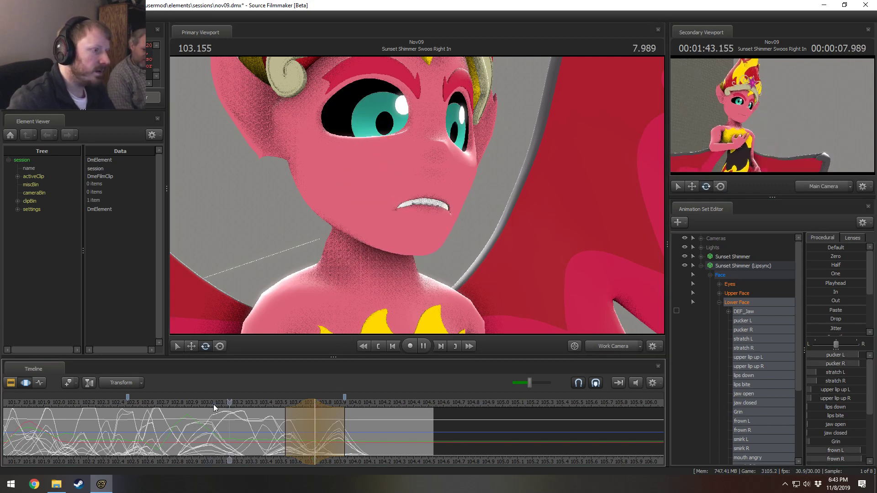
pyautogui.press('space')
pyautogui.moveTo(258, 431); pyautogui.dragTo(275, 429)
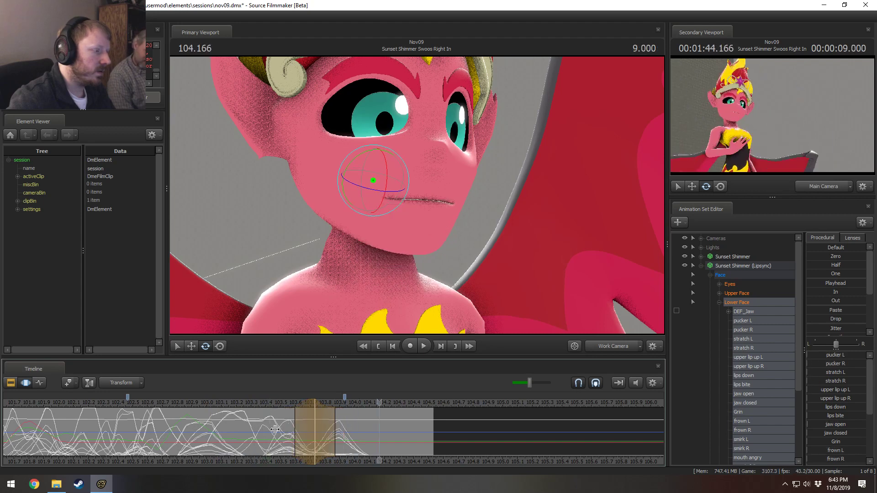
# Replay the lip sync from about 103.2 to 104.1 and scrub around 103.8 to check the jaw opening's timing.
pyautogui.click(247, 403)
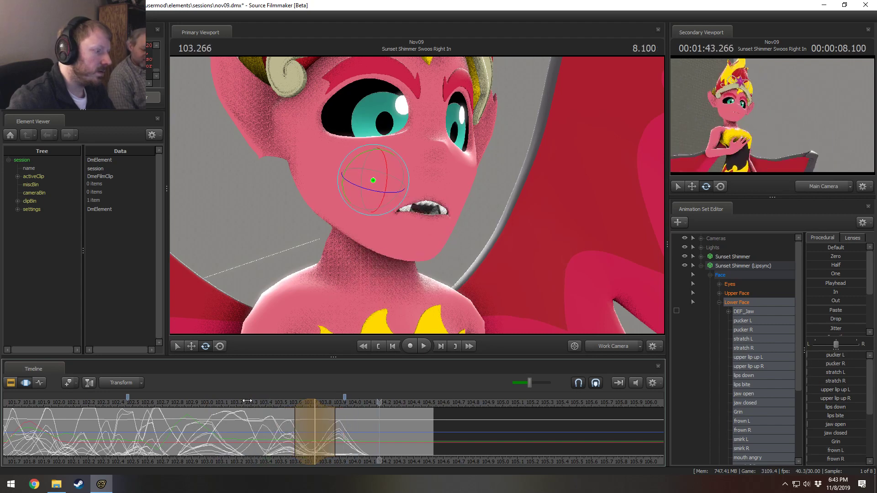
pyautogui.press('space')
pyautogui.press('space')
pyautogui.press('shift')
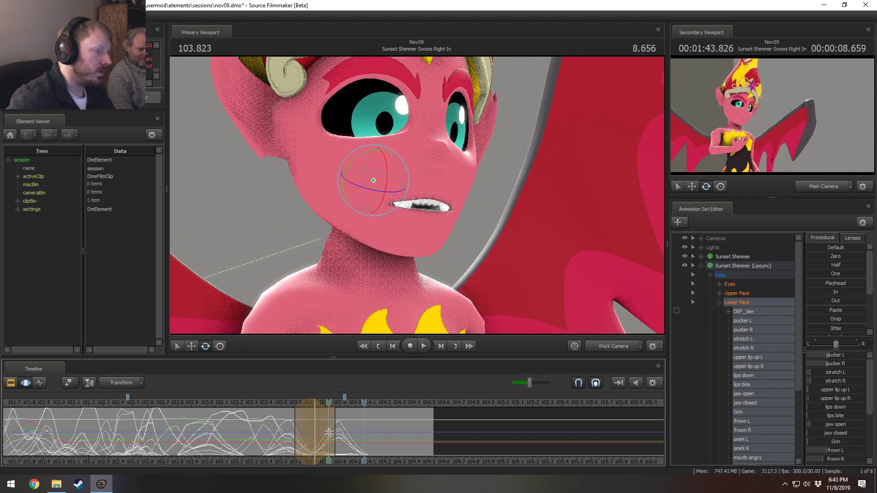
pyautogui.press('space')
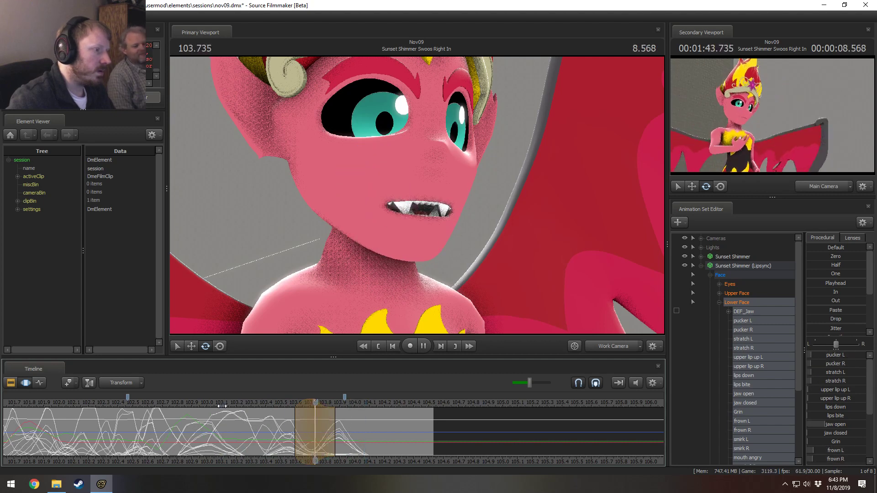
pyautogui.press('space')
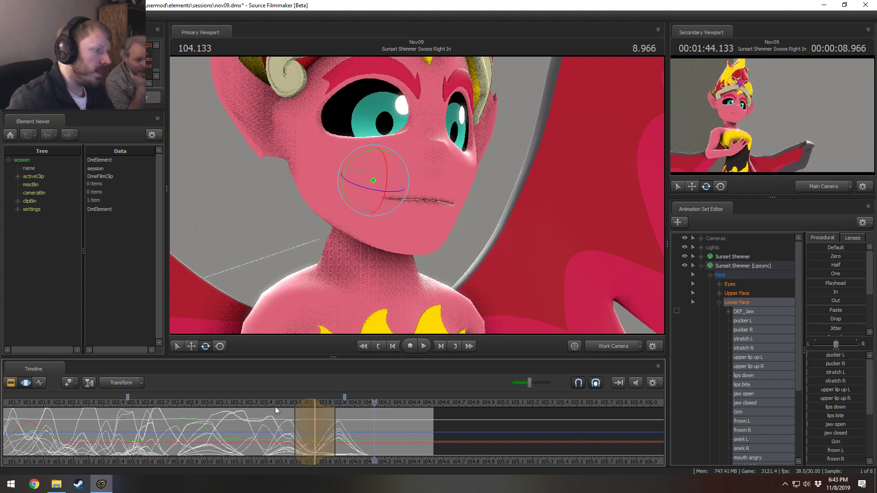
# At 103.733, raise pucker L, pucker R, jaw open and the two frown sliders to make the open mouth rounder.
pyautogui.click(320, 414)
pyautogui.click(317, 414)
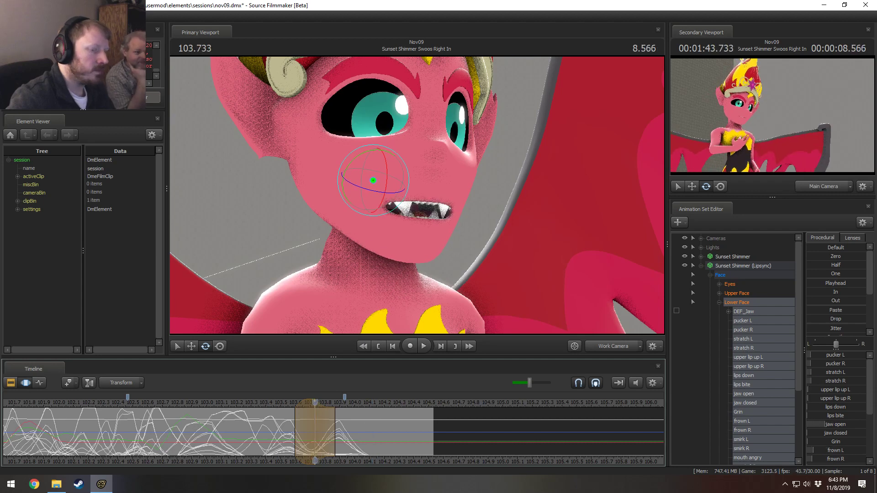
pyautogui.moveTo(834, 355); pyautogui.dragTo(838, 355)
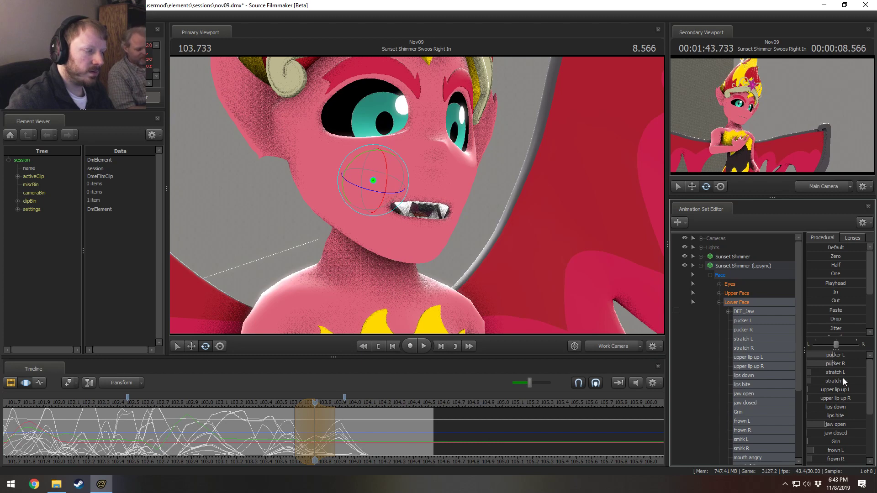
pyautogui.moveTo(829, 425); pyautogui.dragTo(836, 425)
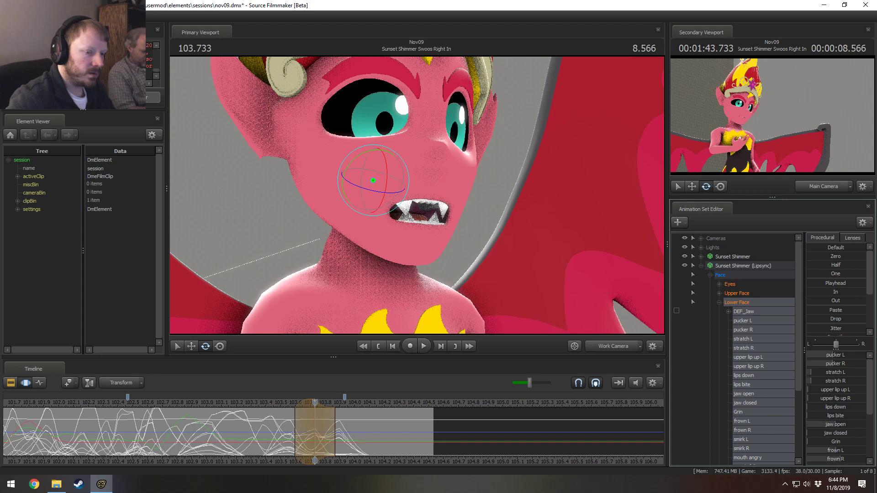
# Centre the time selection on 103.900 with falloff from about 103.7 to 104.1 and strengthen the rounded mouth shape there.
pyautogui.moveTo(335, 445); pyautogui.dragTo(374, 442)
pyautogui.press('Escape')
pyautogui.keyDown('shift'); pyautogui.click(340, 445); pyautogui.keyUp('shift')
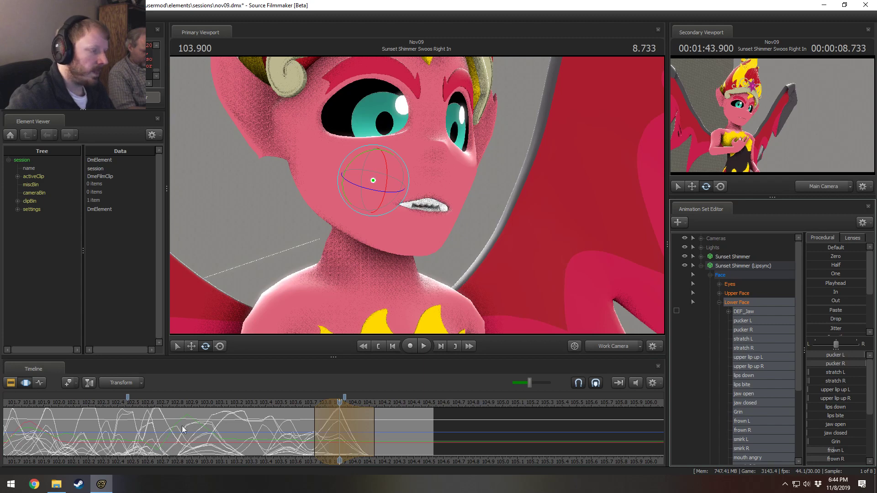
# Scrub and play back the lip sync from about 103.2 to 104.4 to examine the revised mouth shapes.
pyautogui.click(251, 436)
pyautogui.moveTo(255, 436); pyautogui.dragTo(350, 446)
pyautogui.keyDown('shift'); pyautogui.click(365, 445); pyautogui.keyUp('shift')
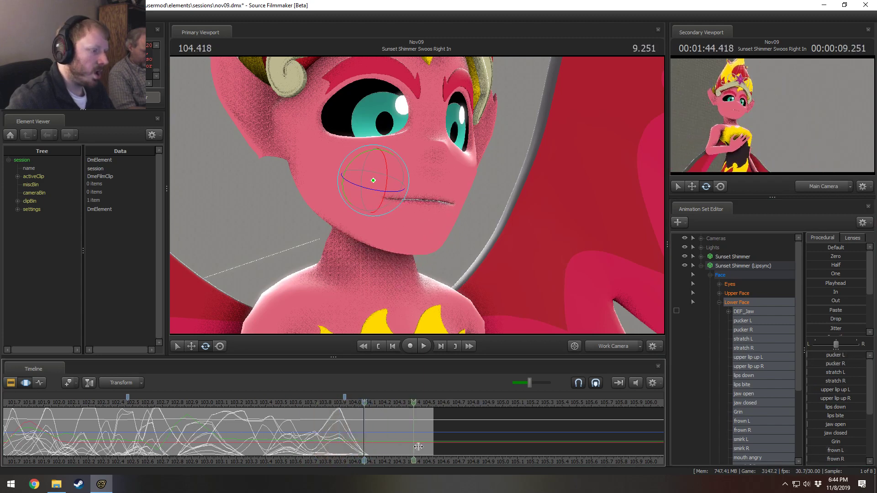
pyautogui.press('space')
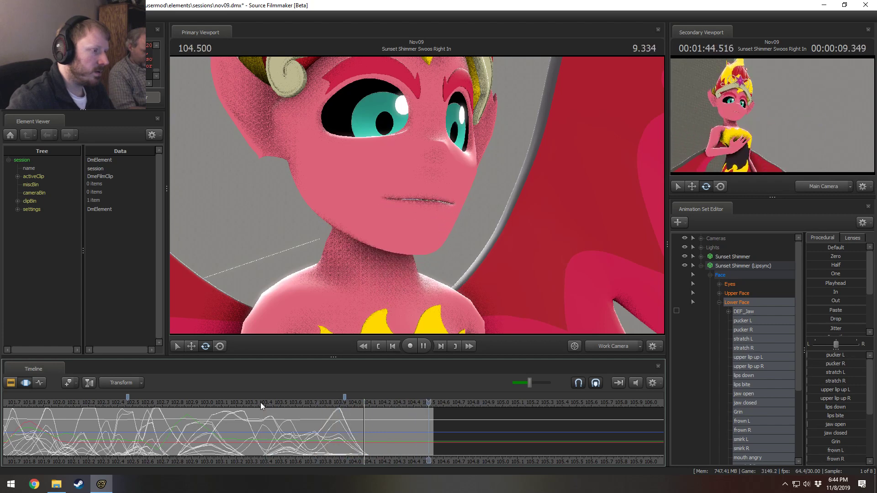
pyautogui.scroll(-1, 386, 429)
pyautogui.click(298, 405)
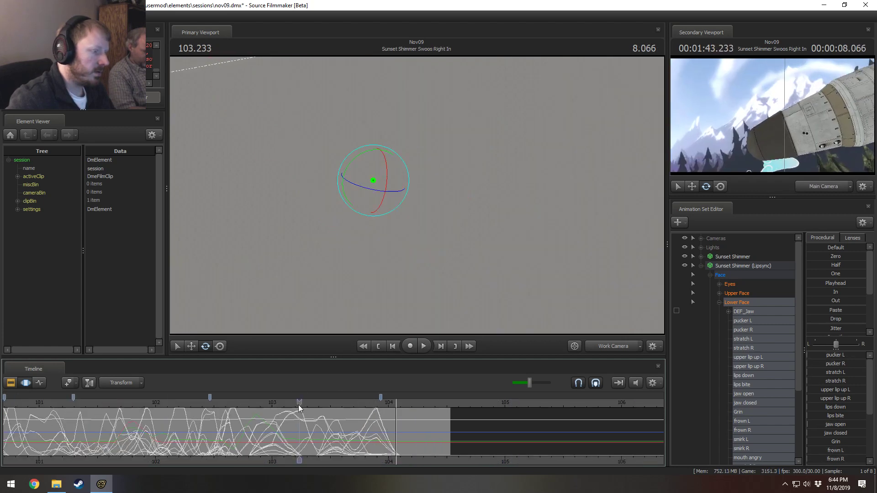
pyautogui.press('space')
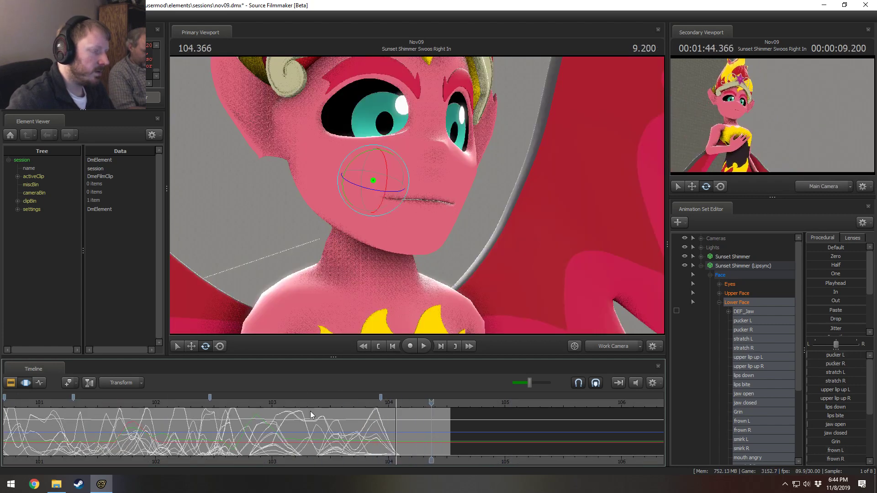
# Place a soft time selection centred on 104.466, just after the last mouth shape.
pyautogui.keyDown('shift'); pyautogui.click(398, 440); pyautogui.keyUp('shift')
pyautogui.keyDown('shift'); pyautogui.scroll(5, 399, 440); pyautogui.keyUp('shift')
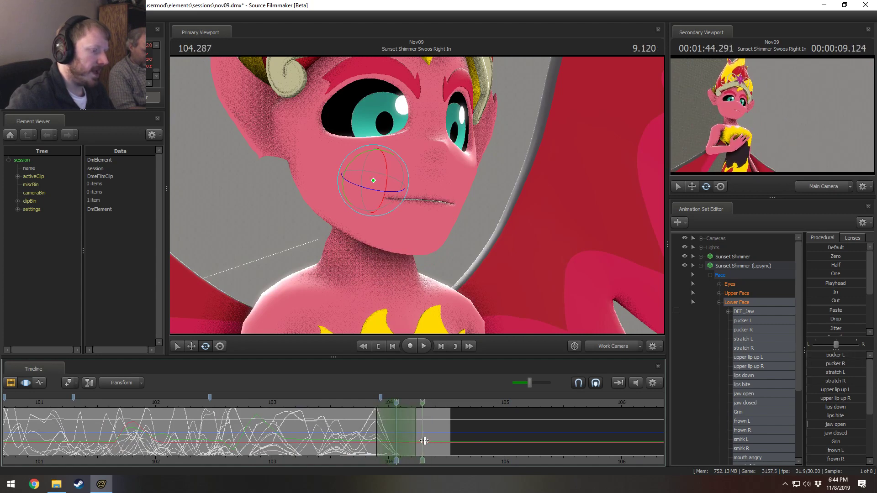
pyautogui.click(442, 442)
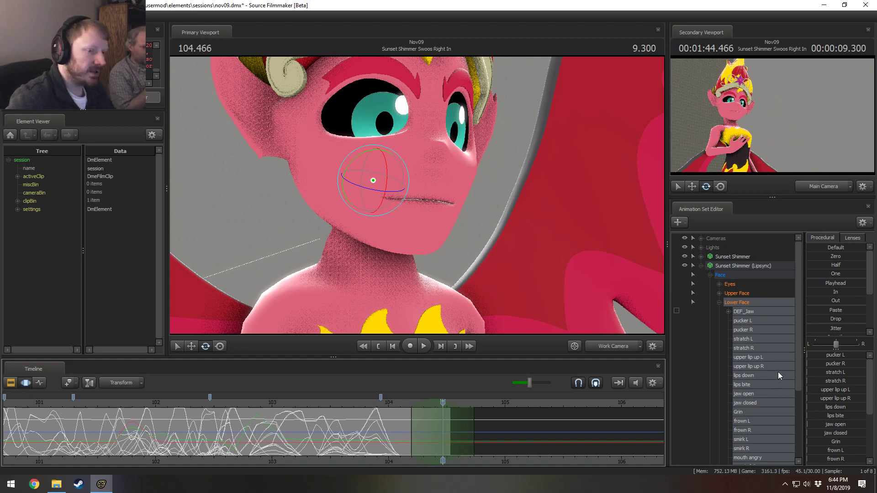
# Find the bared-teeth mouth at 100.400 and apply it fully to the selected time at 104.466 with the Playhead preset.
pyautogui.scroll(-3, 312, 420)
pyautogui.scroll(-2, 312, 420)
pyautogui.click(126, 401)
pyautogui.press('space')
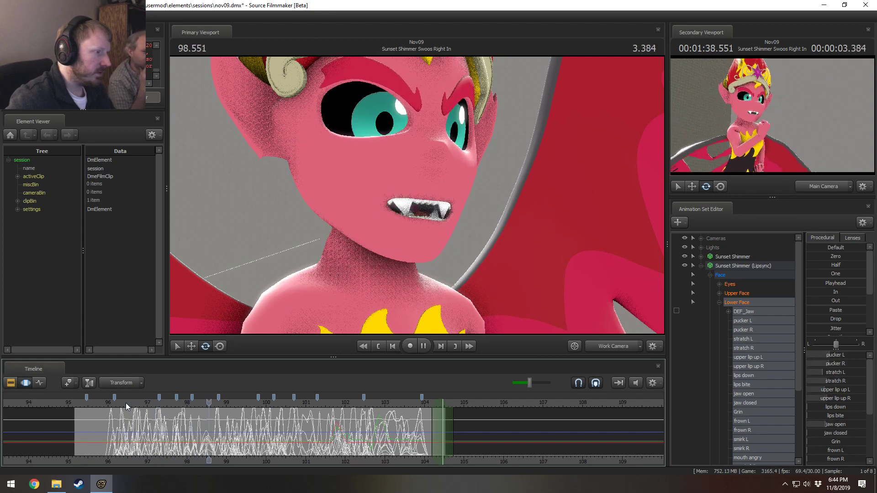
pyautogui.press('space')
pyautogui.click(108, 414)
pyautogui.moveTo(109, 414); pyautogui.dragTo(282, 442)
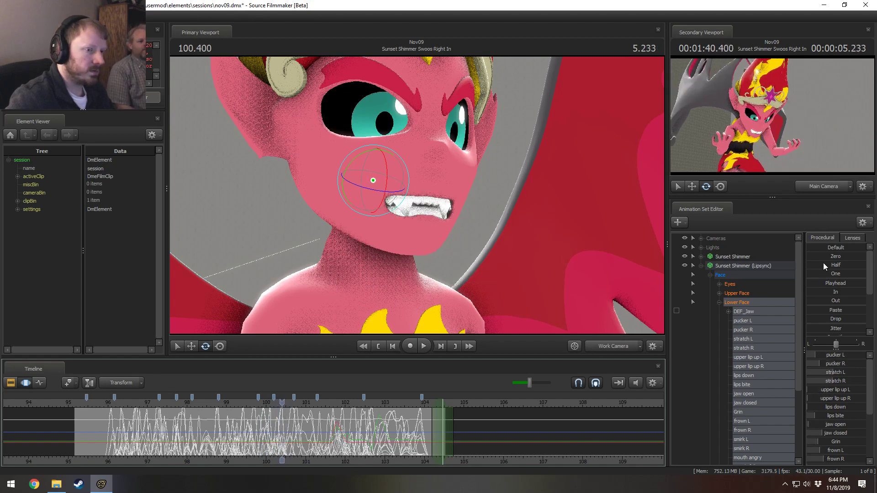
pyautogui.moveTo(835, 283); pyautogui.dragTo(863, 284)
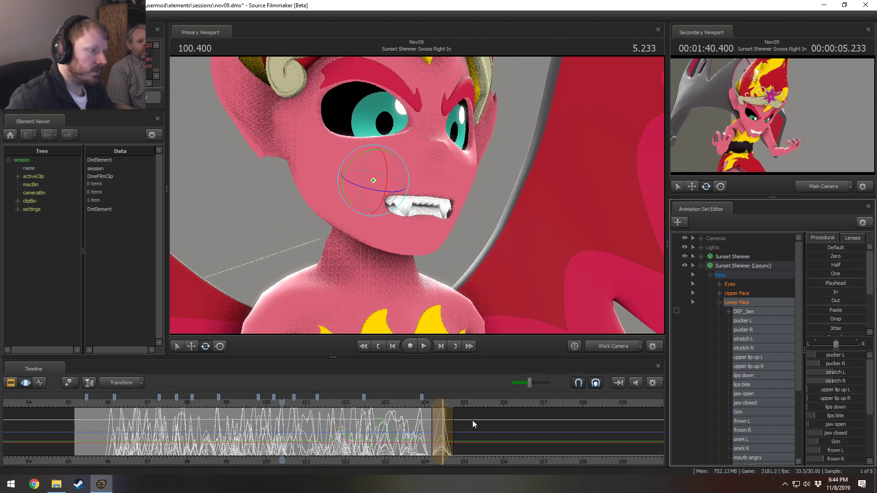
# Return to 104.466, reframe the work camera on the face and examine the copied bared-teeth mouth and its sliders.
pyautogui.scroll(5, 473, 421)
pyautogui.scroll(-3, 548, 414)
pyautogui.moveTo(561, 405); pyautogui.dragTo(575, 404)
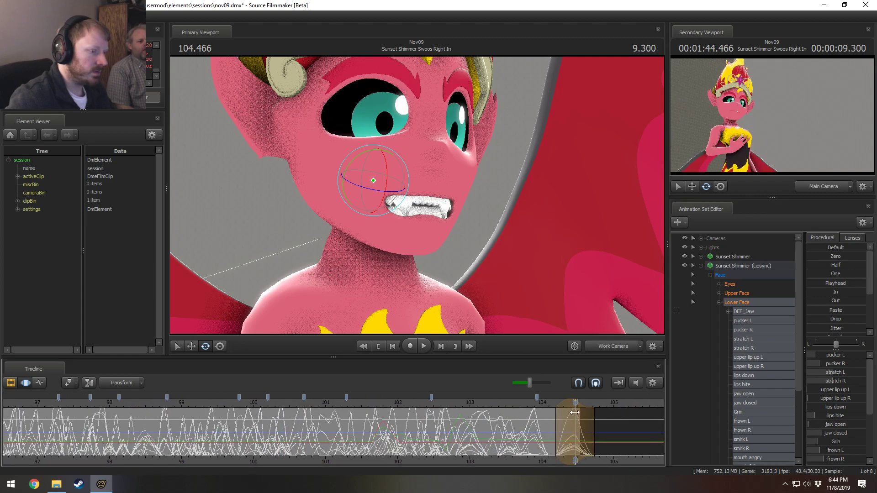
pyautogui.scroll(5, 607, 458)
pyautogui.moveTo(502, 456); pyautogui.dragTo(350, 473, button='middle')
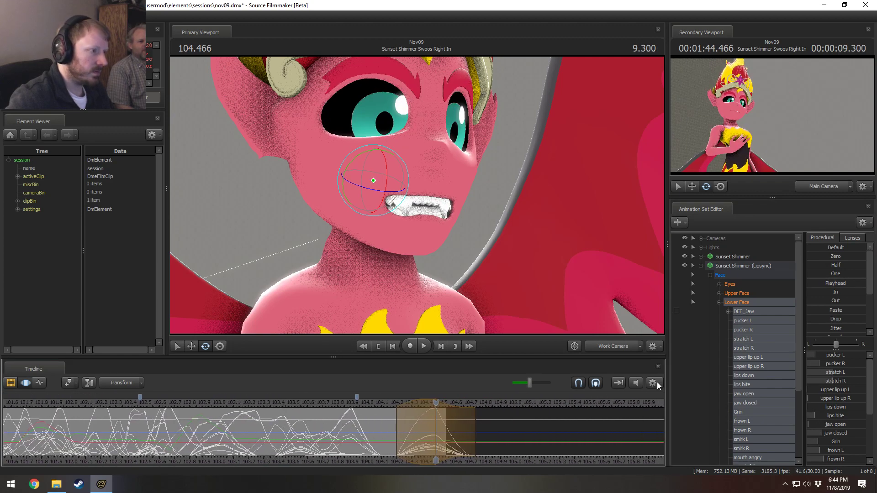
pyautogui.scroll(-1, 827, 431)
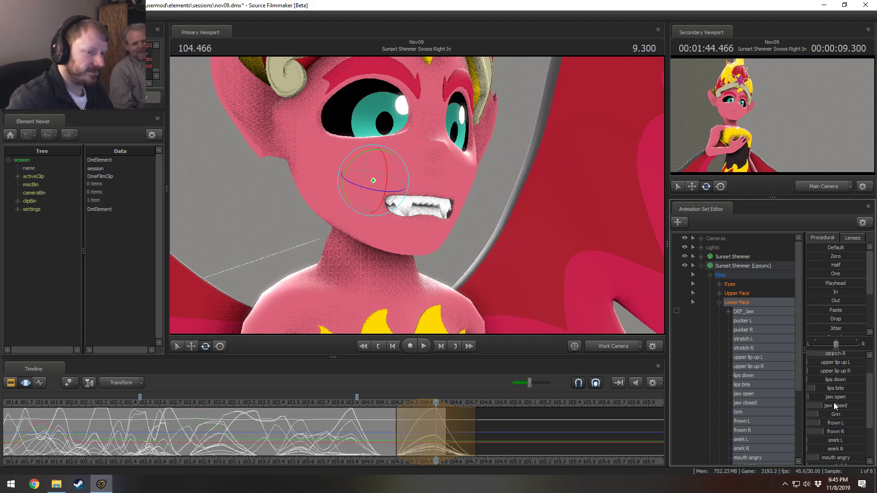
pyautogui.moveTo(511, 265)
pyautogui.mouseDown()
pyautogui.moveTo(516, 330)
pyautogui.moveTo(516, 263)
pyautogui.moveTo(498, 254)
pyautogui.mouseUp()
pyautogui.scroll(1, 838, 365)
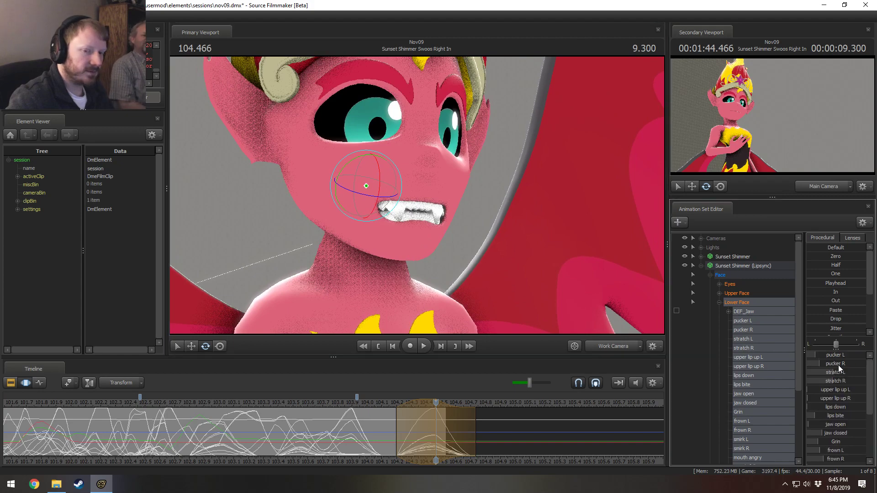
pyautogui.moveTo(417, 195); pyautogui.dragTo(468, 188)
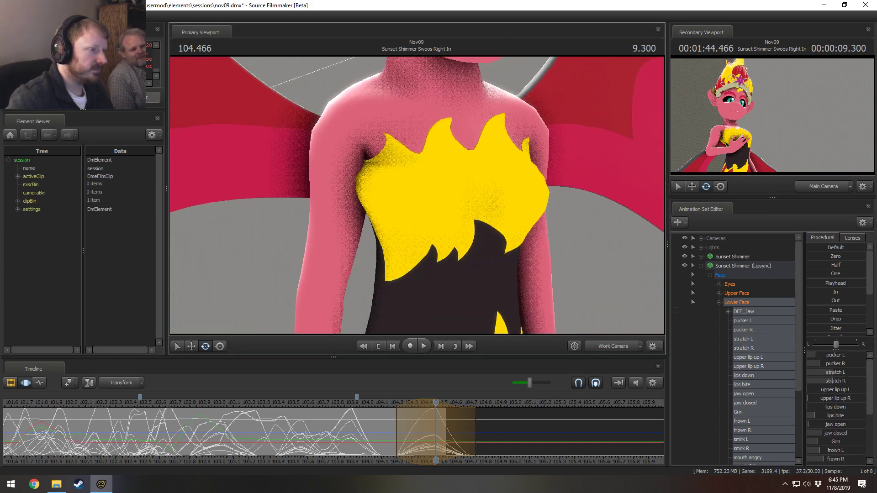
pyautogui.moveTo(417, 195); pyautogui.dragTo(426, 83)
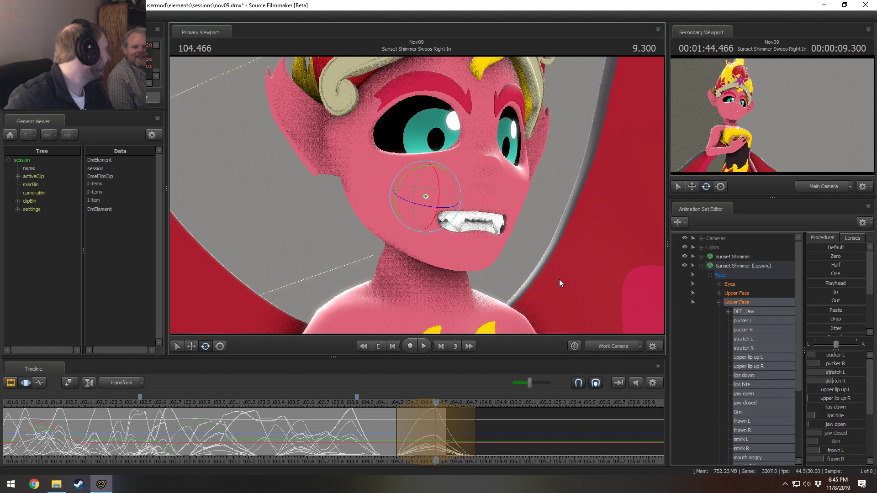
pyautogui.scroll(-2, 836, 391)
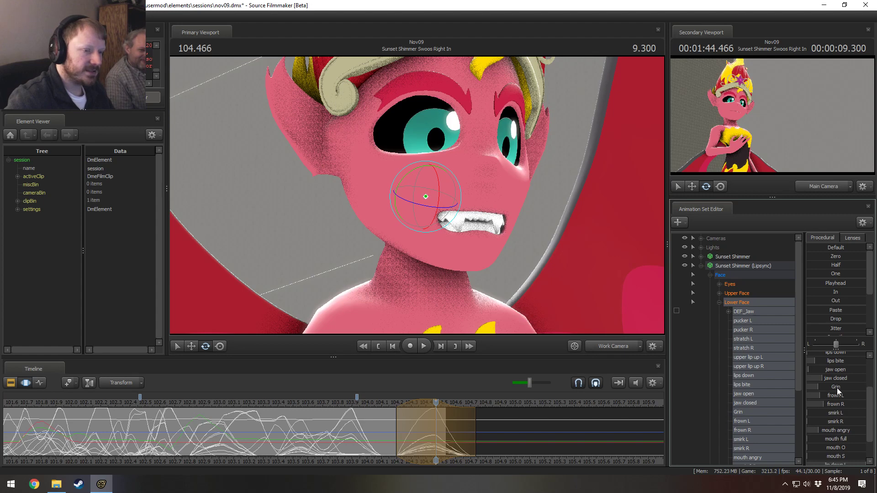
pyautogui.scroll(1, 837, 388)
# Reshape the time selection to peak at 104.433, with falloff starting near 104.2 and fading out to about 105.4.
pyautogui.moveTo(420, 410); pyautogui.dragTo(431, 438)
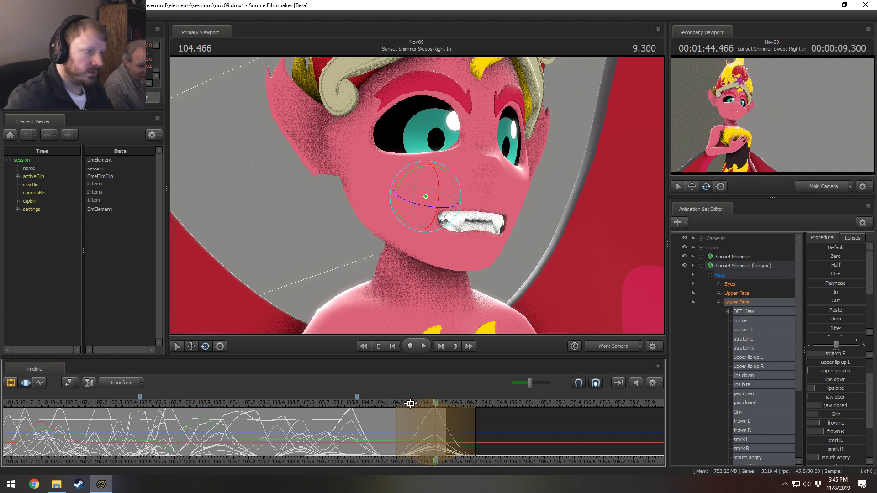
pyautogui.moveTo(410, 403); pyautogui.dragTo(515, 431)
pyautogui.click(402, 423)
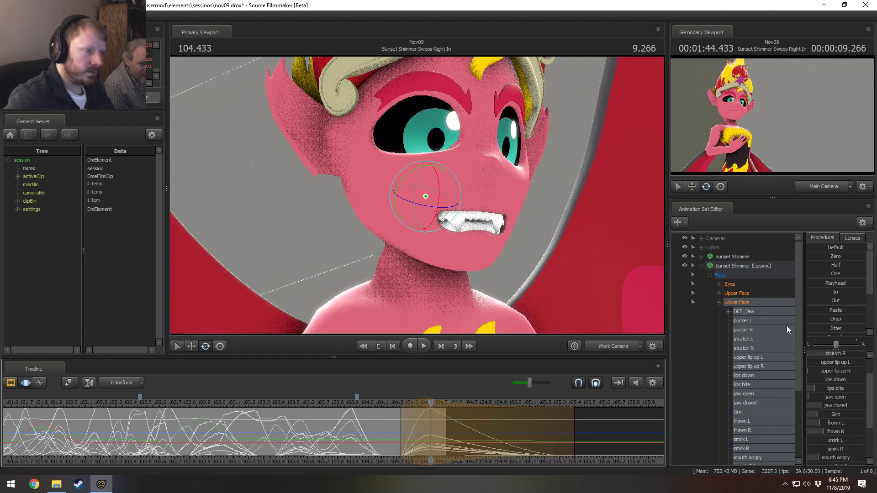
# Lower the jaw closed slider of the bared-teeth mouth at 104.433 and review the remaining lower-face sliders.
pyautogui.scroll(-1, 832, 430)
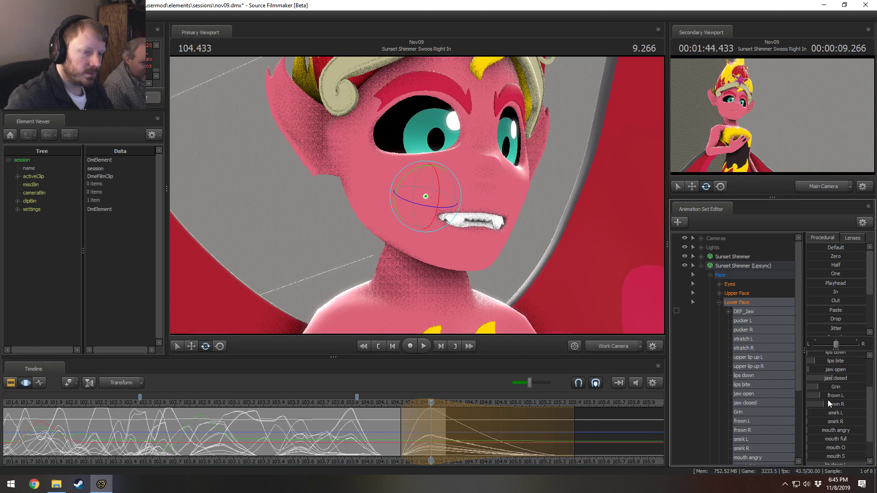
pyautogui.moveTo(833, 382); pyautogui.dragTo(835, 381)
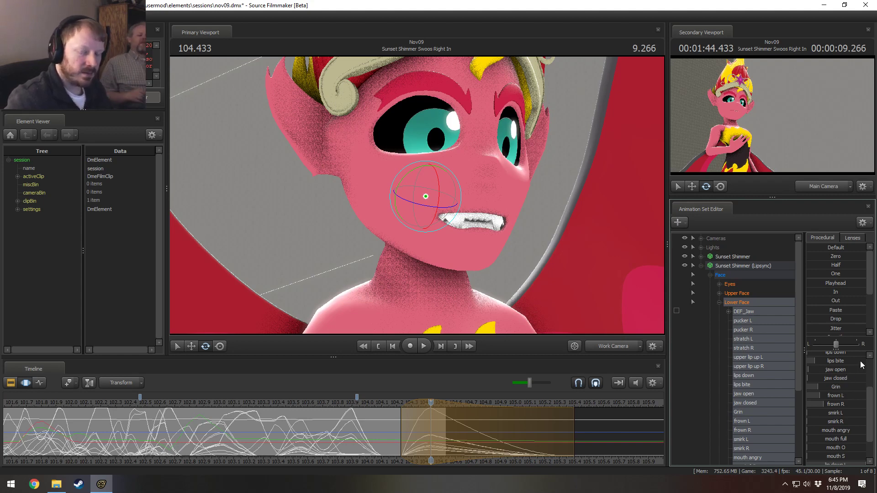
pyautogui.scroll(-2, 857, 385)
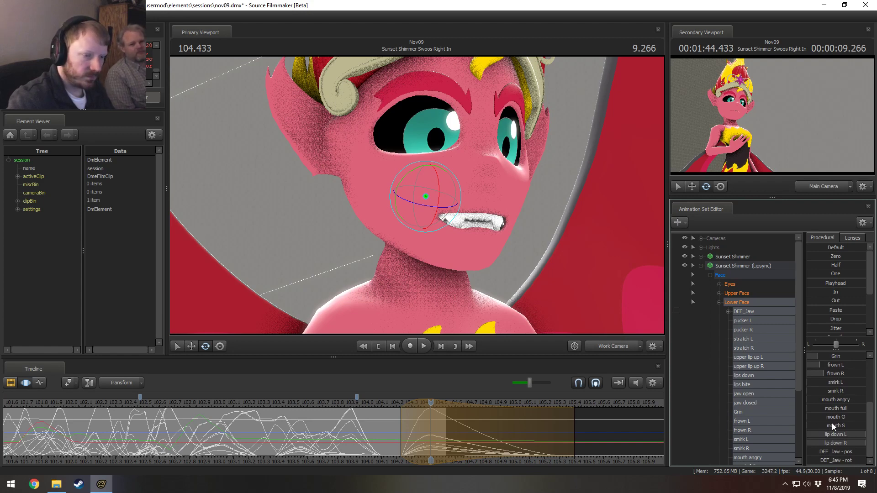
pyautogui.scroll(3, 835, 419)
pyautogui.scroll(2, 836, 420)
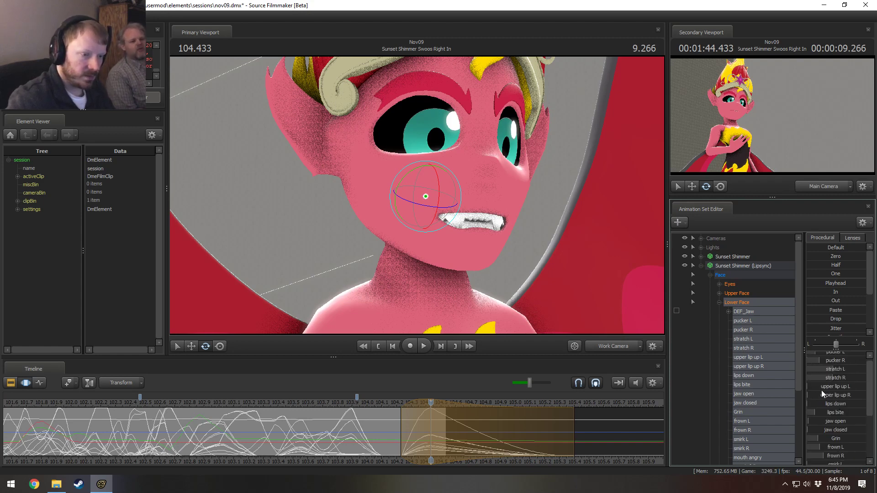
pyautogui.scroll(-5, 835, 436)
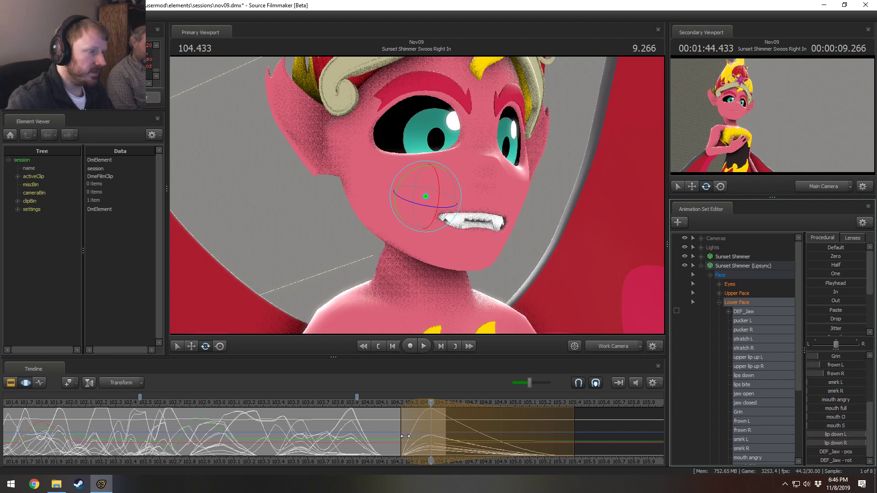
pyautogui.scroll(5, 835, 396)
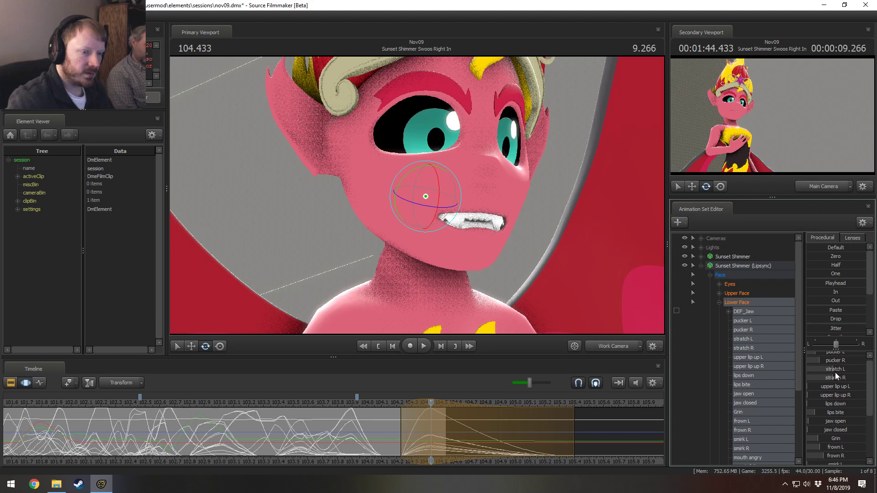
pyautogui.scroll(1, 836, 371)
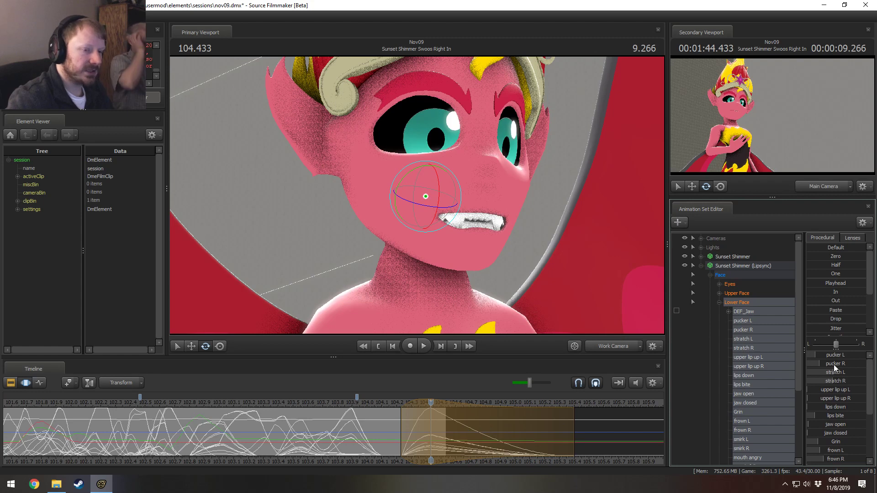
# Reduce pucker and stretch on both sides almost to zero at 104.433 and raise lips bite slightly.
pyautogui.moveTo(834, 365); pyautogui.dragTo(808, 381)
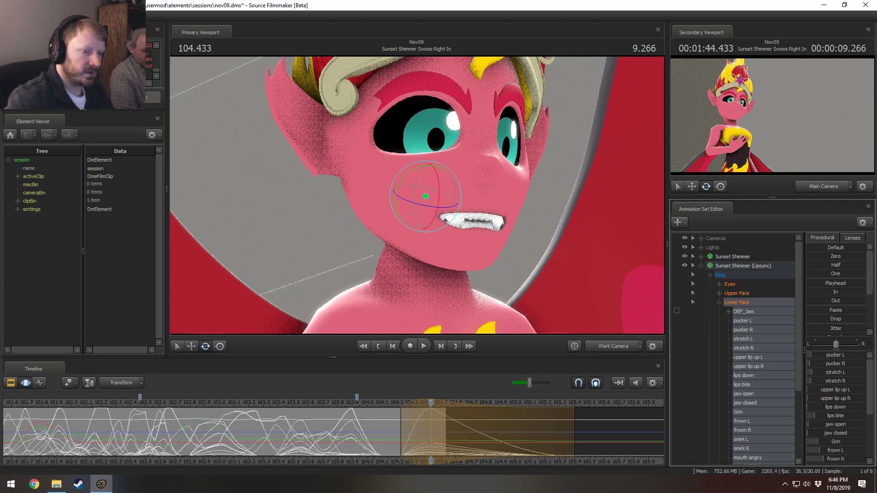
pyautogui.moveTo(834, 409)
pyautogui.mouseDown()
pyautogui.moveTo(818, 407)
pyautogui.moveTo(848, 417)
pyautogui.moveTo(823, 416)
pyautogui.mouseUp()
pyautogui.scroll(-2, 821, 435)
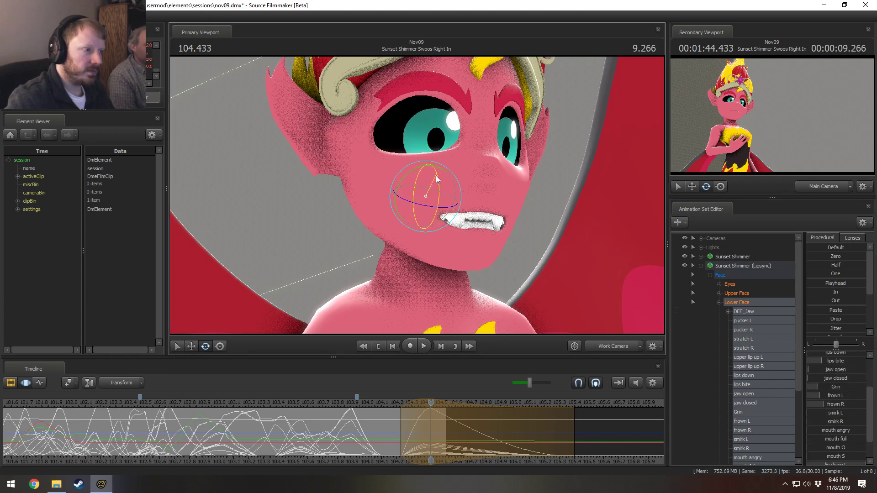
# Viewing the face from the side, shift the jaw slightly downward at 104.433 and briefly play back the result.
pyautogui.moveTo(435, 176); pyautogui.dragTo(543, 175)
pyautogui.press('w')
pyautogui.moveTo(430, 180); pyautogui.dragTo(435, 186)
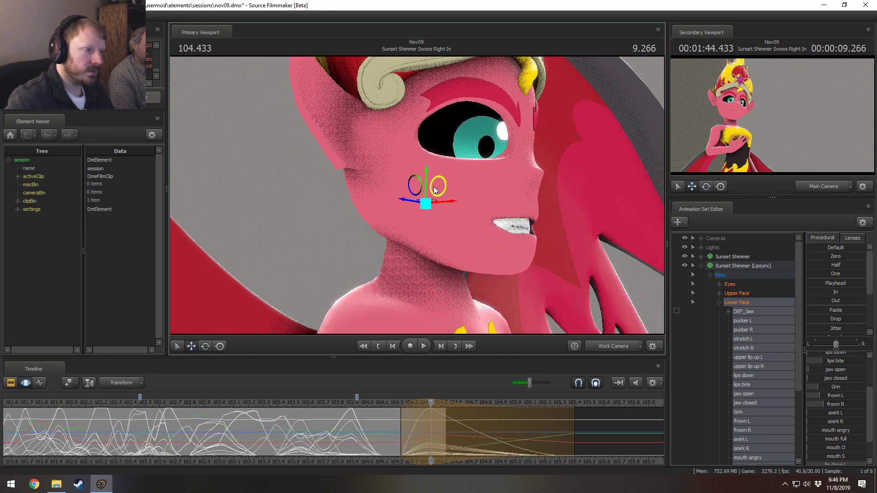
pyautogui.click(373, 404)
pyautogui.press('space')
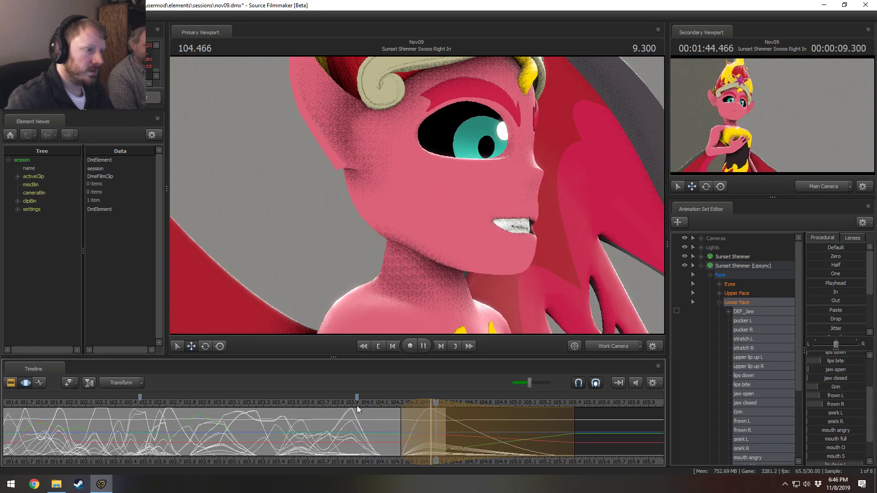
pyautogui.press('space')
# Place a soft time selection centred on 104.100 with falloff spanning about 103.9 to 104.4.
pyautogui.press('shift')
pyautogui.keyDown('shift'); pyautogui.click(383, 438); pyautogui.keyUp('shift')
pyautogui.keyDown('shift'); pyautogui.scroll(5, 383, 437); pyautogui.keyUp('shift')
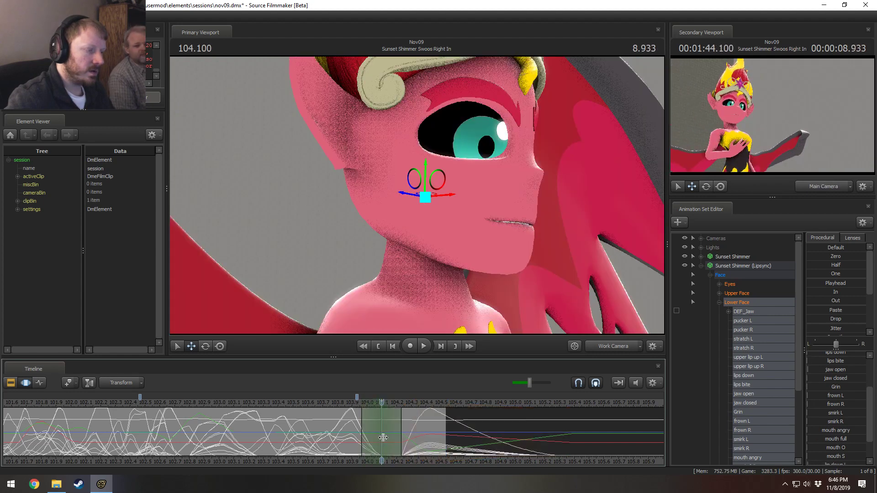
pyautogui.moveTo(422, 425); pyautogui.dragTo(431, 430)
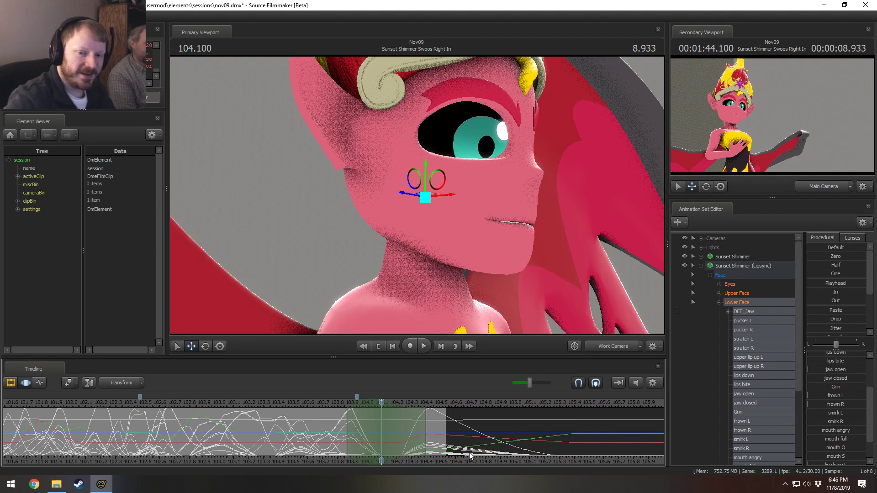
# Open the mouth at 104.100 by raising jaw open, fine-tune the jaw's rotation and play back the lip-sync.
pyautogui.keyDown('alt'); pyautogui.moveTo(513, 288); pyautogui.dragTo(459, 286); pyautogui.keyUp('alt')
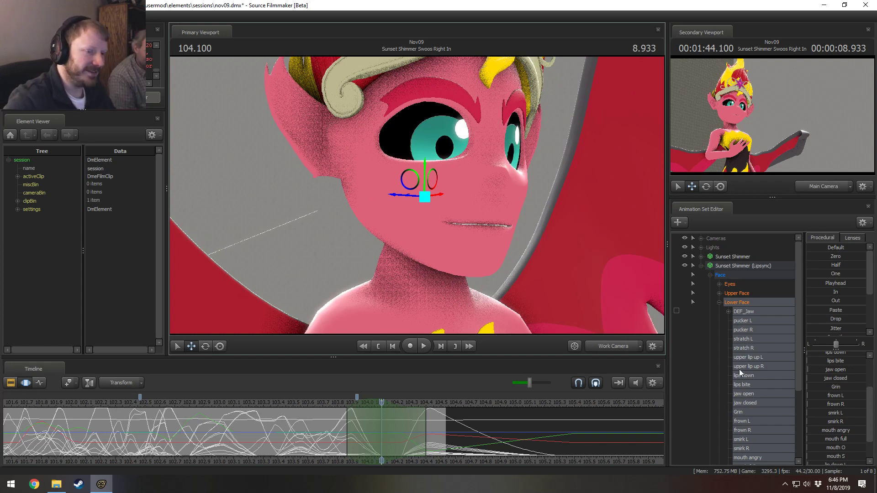
pyautogui.moveTo(826, 370); pyautogui.dragTo(849, 371)
pyautogui.press('e')
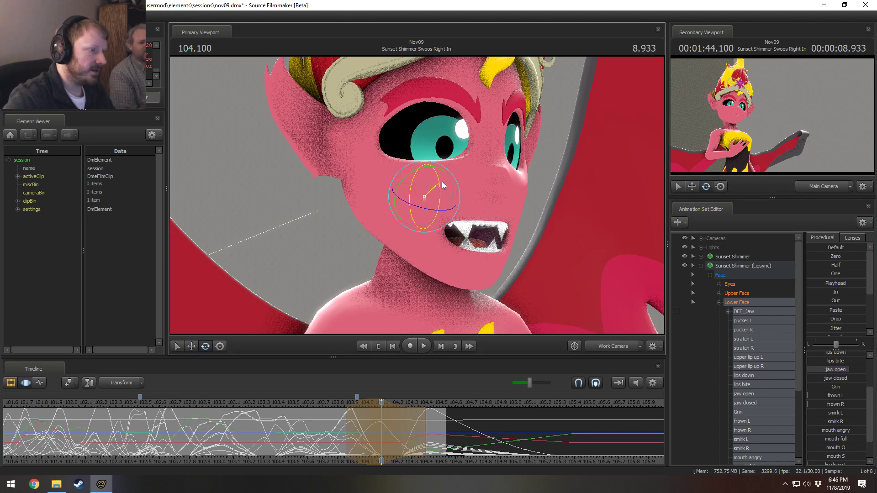
pyautogui.moveTo(442, 182); pyautogui.dragTo(443, 184)
pyautogui.moveTo(382, 446); pyautogui.dragTo(425, 445)
pyautogui.press('space')
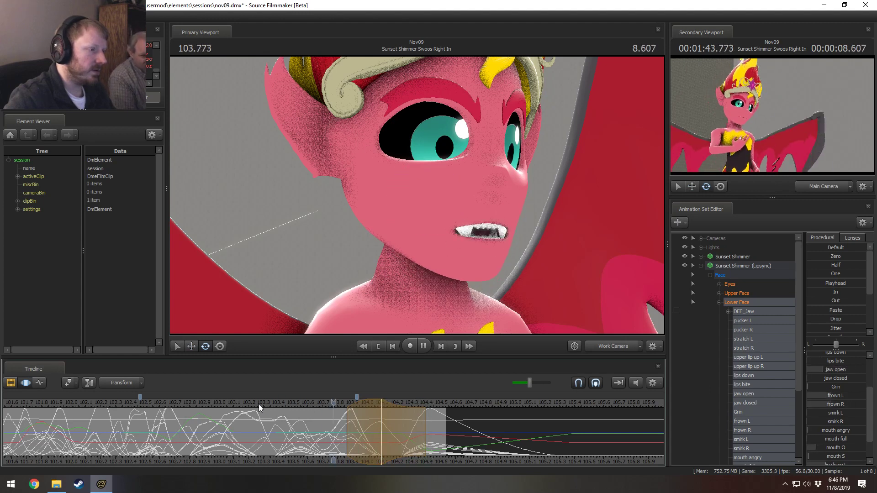
pyautogui.press('space')
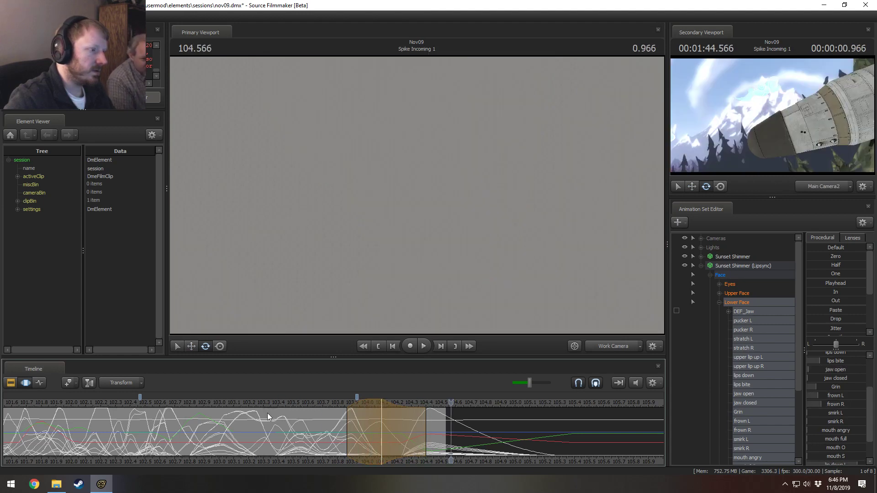
# Scrub through the new open mouth and place a soft time selection centred on 104.033.
pyautogui.click(351, 428)
pyautogui.moveTo(351, 429); pyautogui.dragTo(457, 435)
pyautogui.keyDown('shift'); pyautogui.click(373, 435); pyautogui.keyUp('shift')
pyautogui.keyDown('shift'); pyautogui.scroll(6, 372, 434); pyautogui.keyUp('shift')
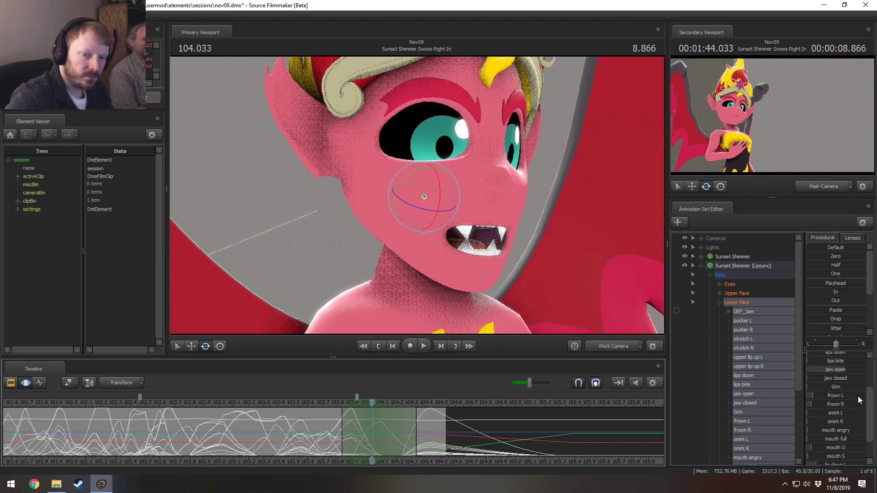
pyautogui.scroll(2, 831, 401)
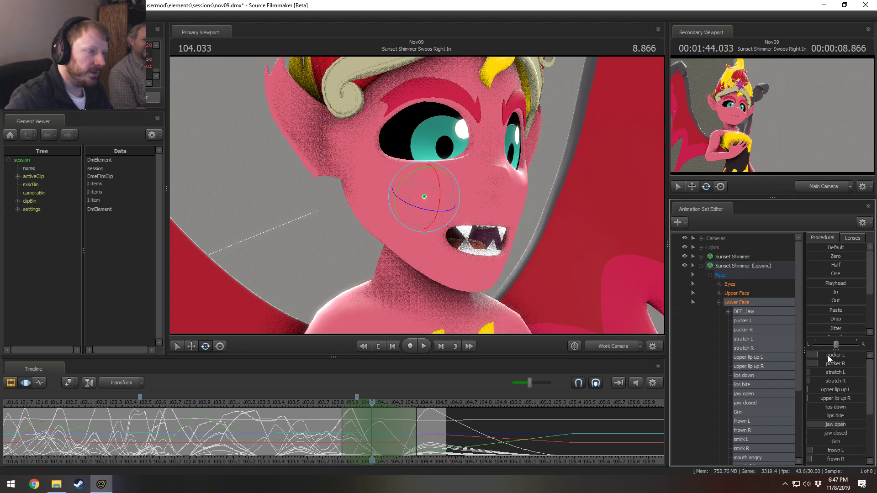
pyautogui.moveTo(829, 359); pyautogui.dragTo(862, 358)
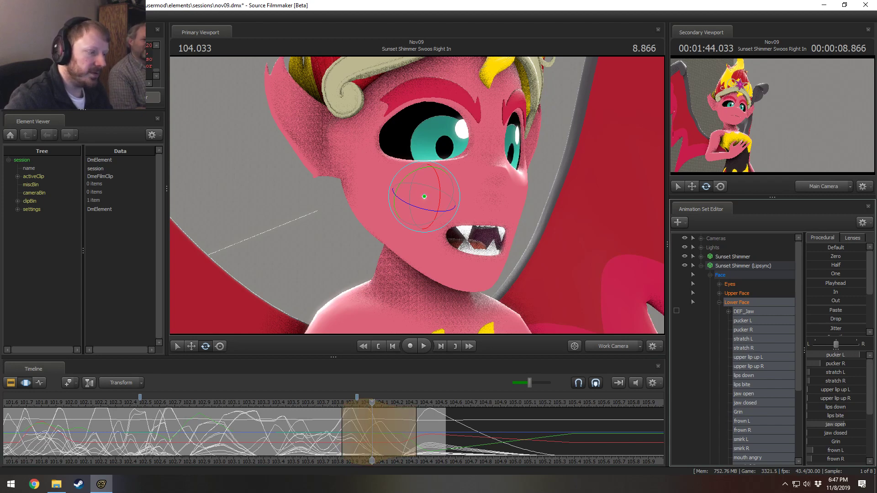
pyautogui.hotkey('ctrl', 'z')
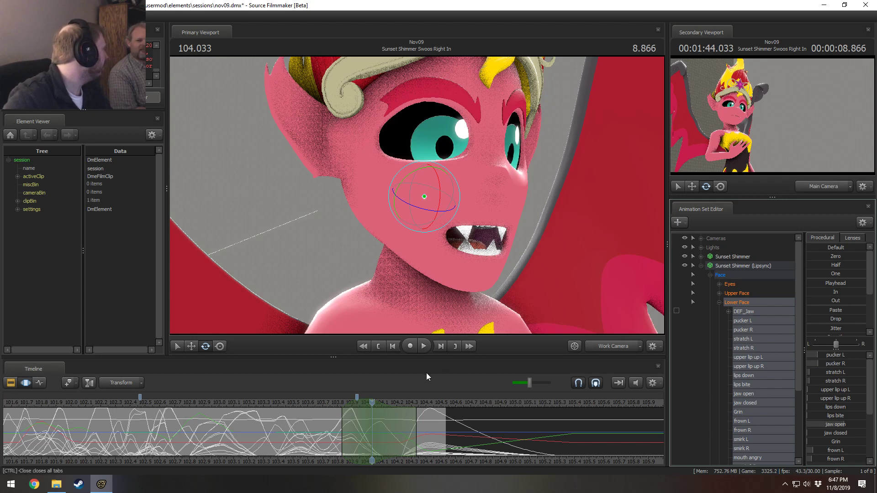
# Reshape the time selection to span about 103.9 to 104.3, raise pucker L and R strongly, and scrub through the result.
pyautogui.moveTo(342, 425); pyautogui.dragTo(352, 426)
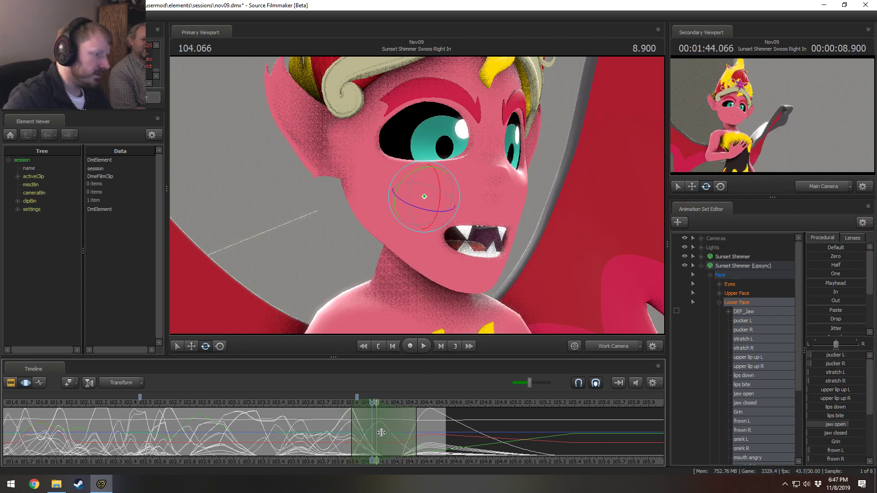
pyautogui.moveTo(824, 355); pyautogui.dragTo(865, 355)
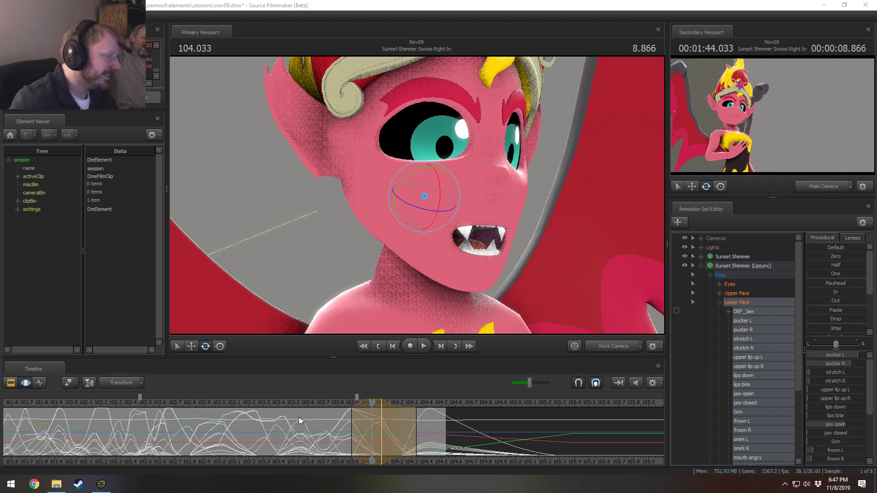
pyautogui.moveTo(299, 419); pyautogui.dragTo(418, 428)
# Centre a soft time selection on 104.333, spanning about 104.0 to 104.7, and raise stretch L and R to about half.
pyautogui.keyDown('shift'); pyautogui.scroll(3, 411, 432); pyautogui.keyUp('shift')
pyautogui.scroll(1, 414, 432)
pyautogui.keyDown('shift'); pyautogui.scroll(1, 416, 432); pyautogui.keyUp('shift')
pyautogui.press('Escape')
pyautogui.keyDown('shift'); pyautogui.scroll(8, 424, 429); pyautogui.keyUp('shift')
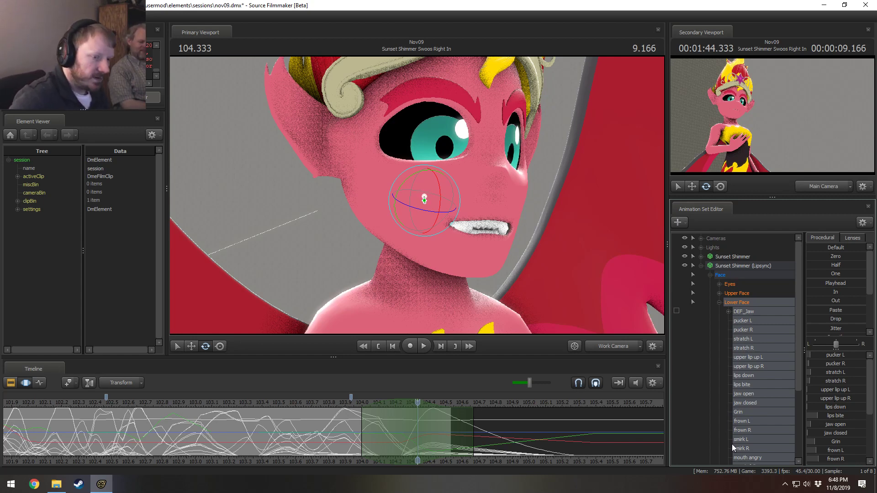
pyautogui.moveTo(820, 374); pyautogui.dragTo(837, 381)
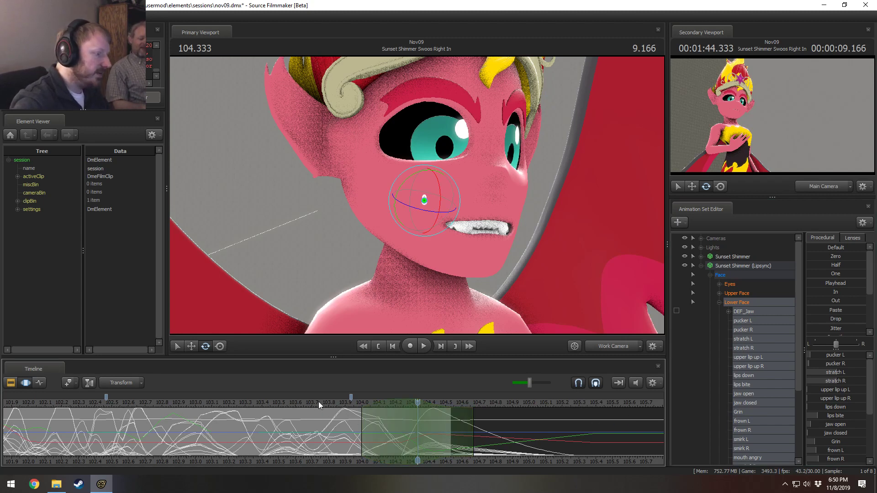
# Switch to Steam and browse the alphabetical game library as far as the titles beginning with M.
pyautogui.click(78, 484)
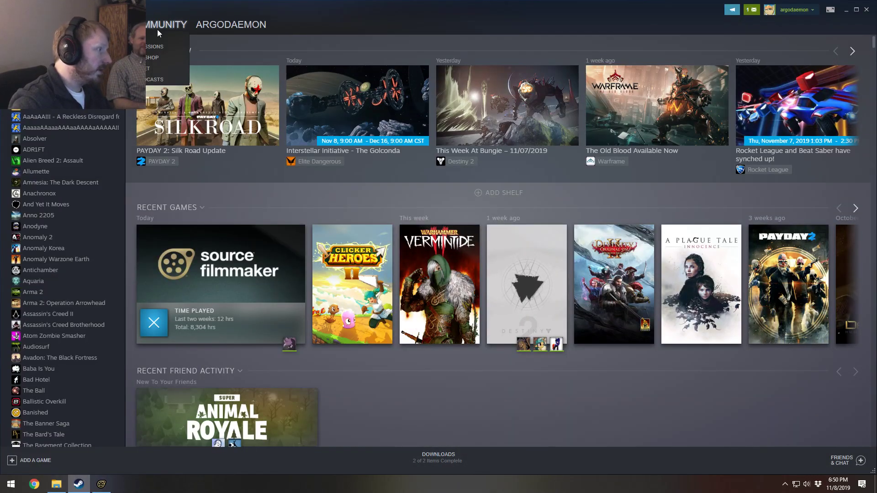
pyautogui.scroll(-20, 456, 388)
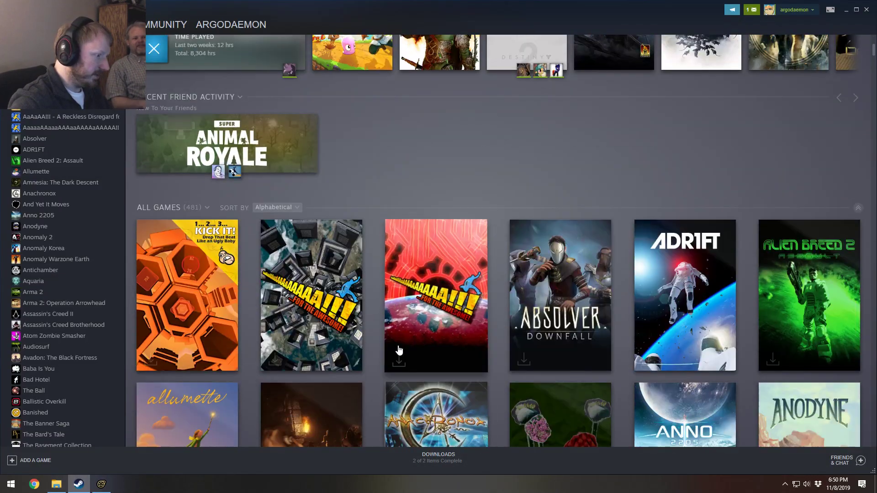
pyautogui.scroll(-20, 457, 323)
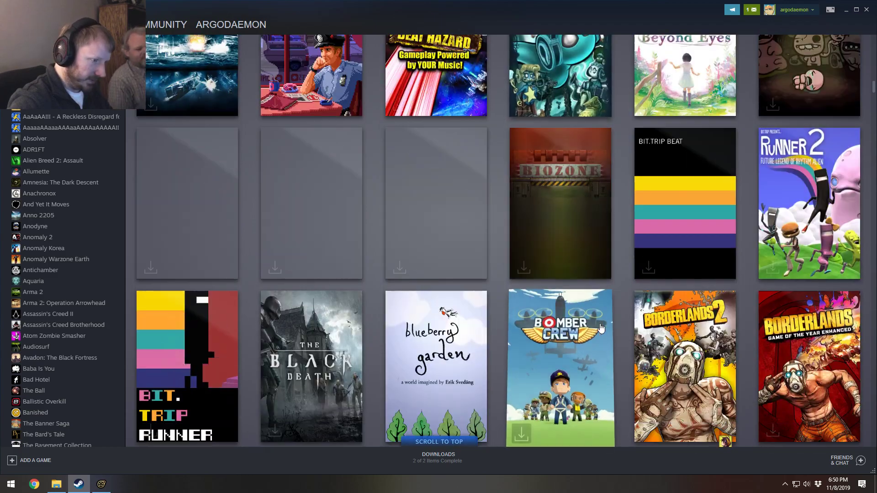
pyautogui.scroll(-20, 457, 320)
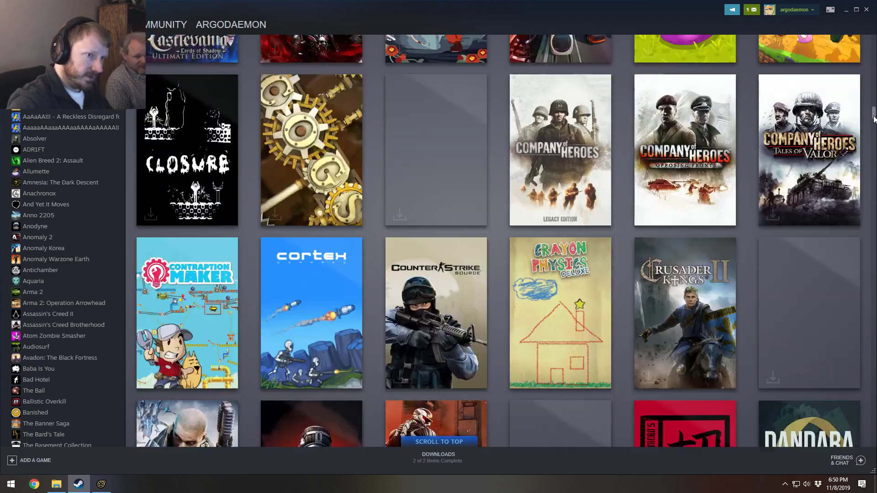
pyautogui.scroll(-7, 745, 307)
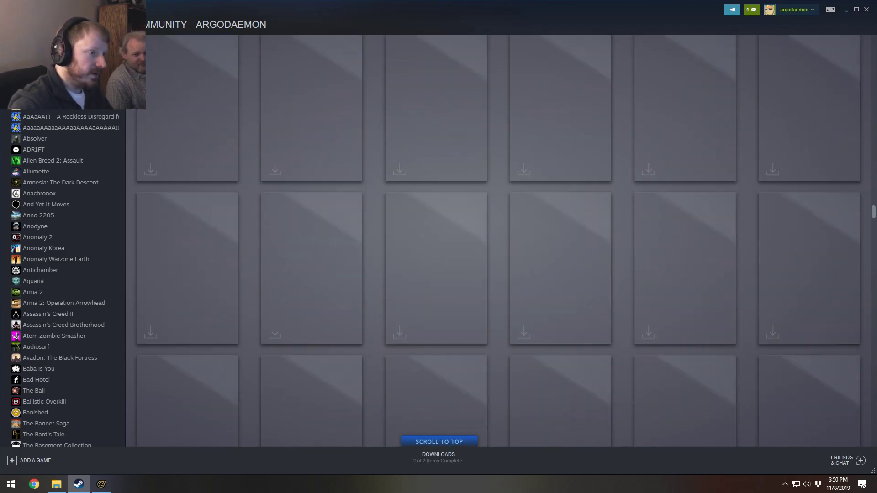
pyautogui.scroll(-5, 744, 308)
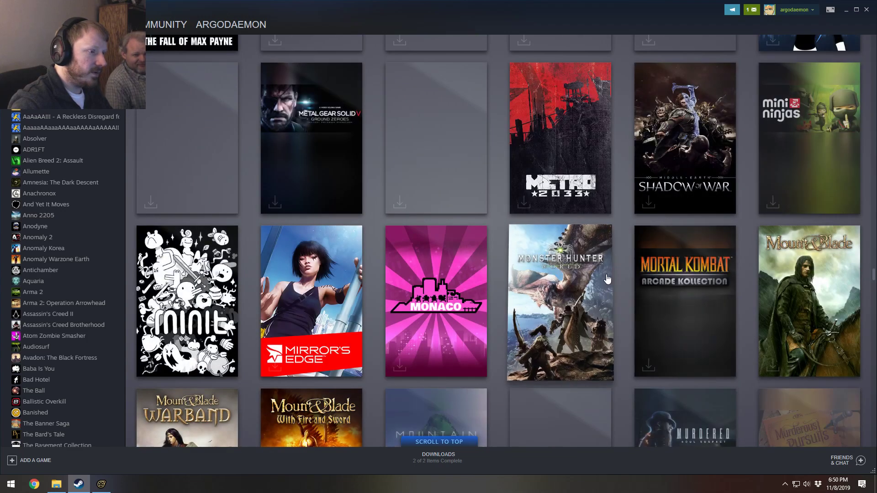
pyautogui.scroll(8, 611, 278)
pyautogui.scroll(-7, 609, 278)
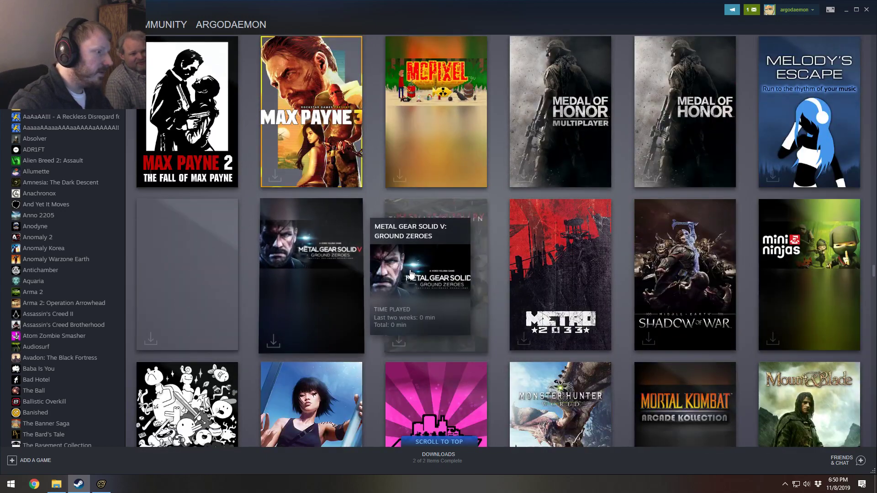
pyautogui.moveTo(474, 300)
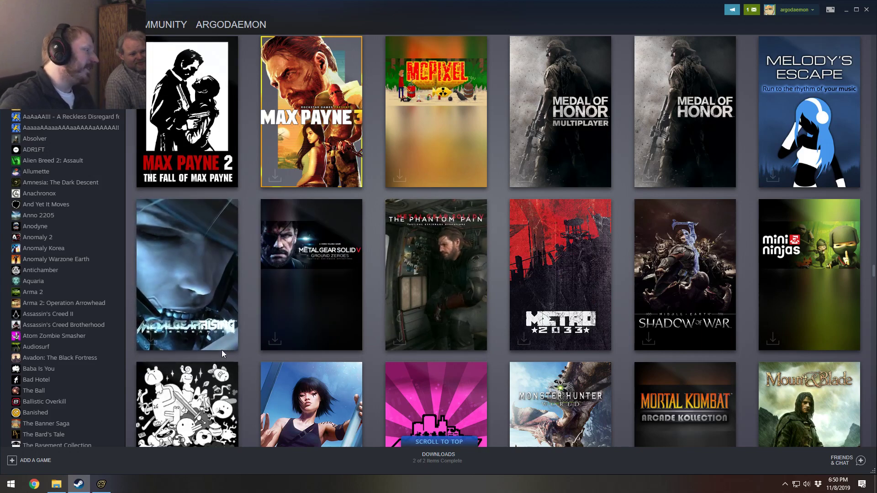
pyautogui.moveTo(277, 424)
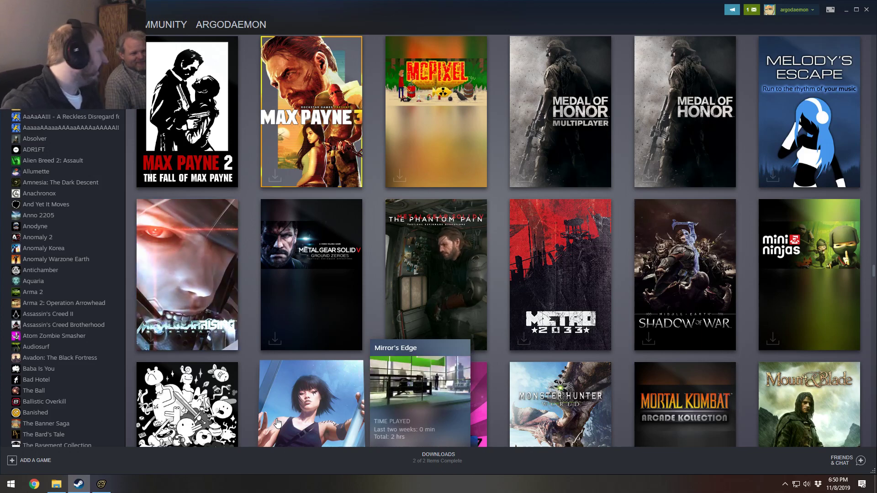
pyautogui.moveTo(571, 248)
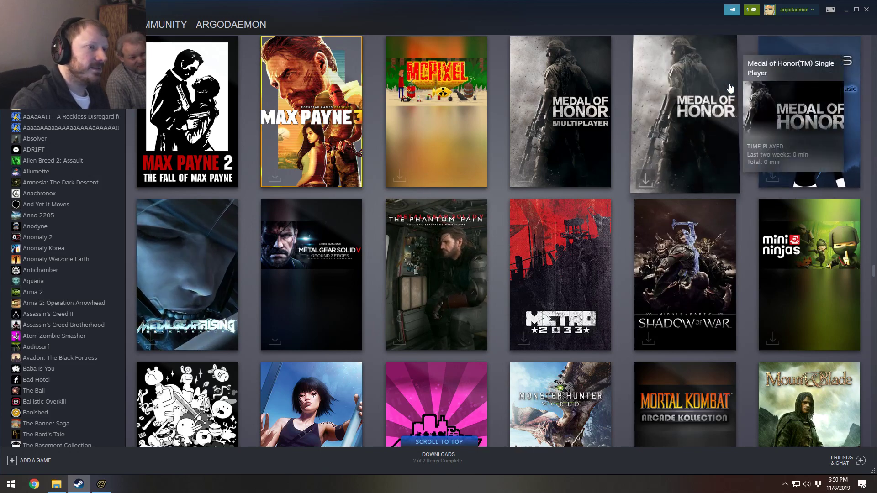
# Browse the Steam library back from the M titles to the H titles, and close it to return to Source Filmmaker.
pyautogui.scroll(6, 738, 114)
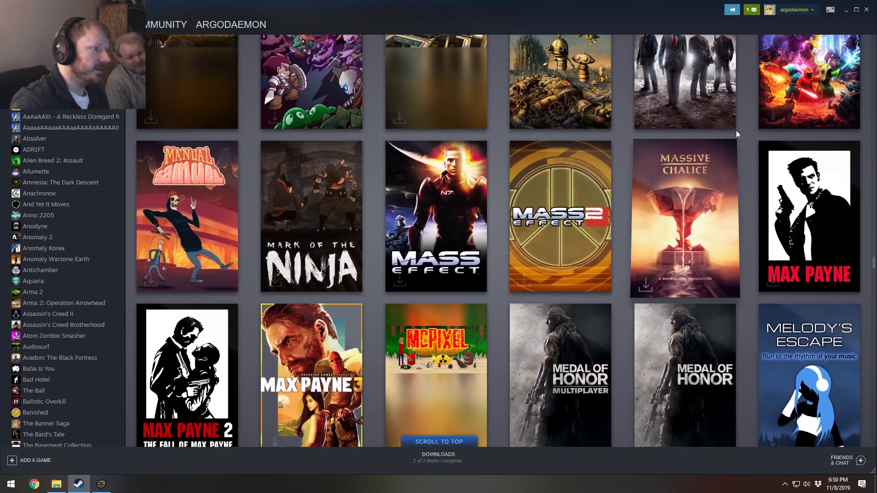
pyautogui.scroll(6, 250, 281)
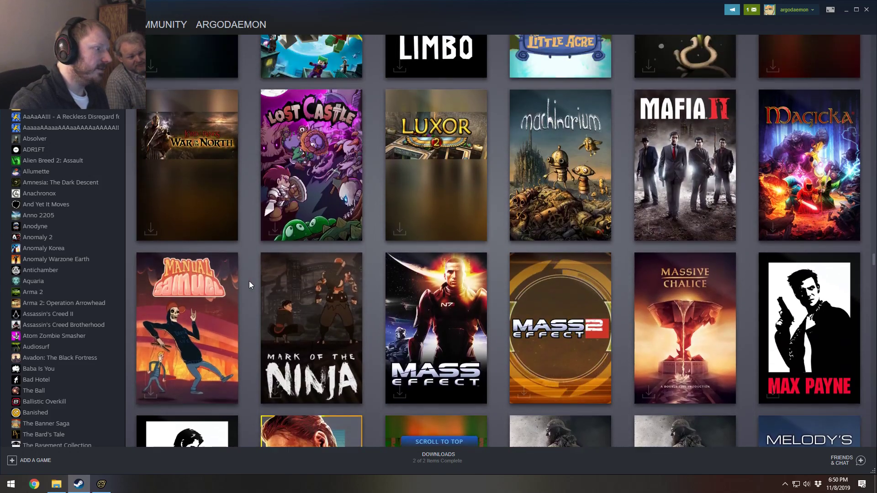
pyautogui.scroll(6, 251, 284)
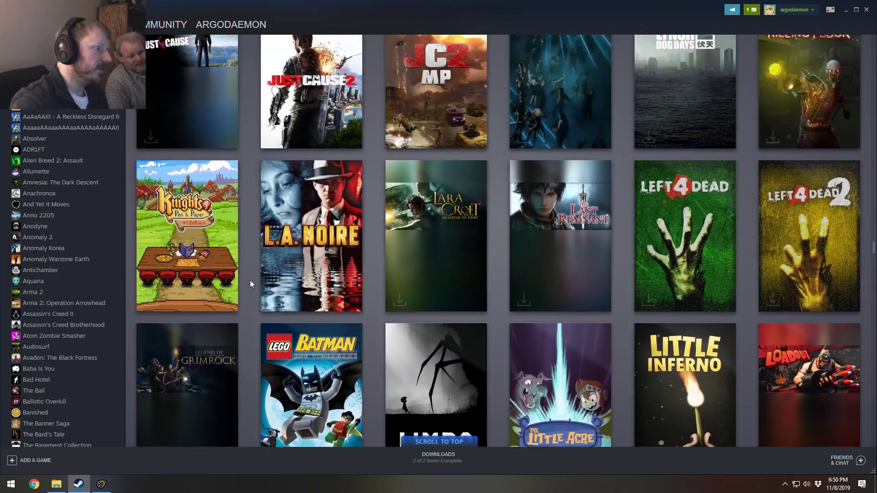
pyautogui.scroll(12, 250, 281)
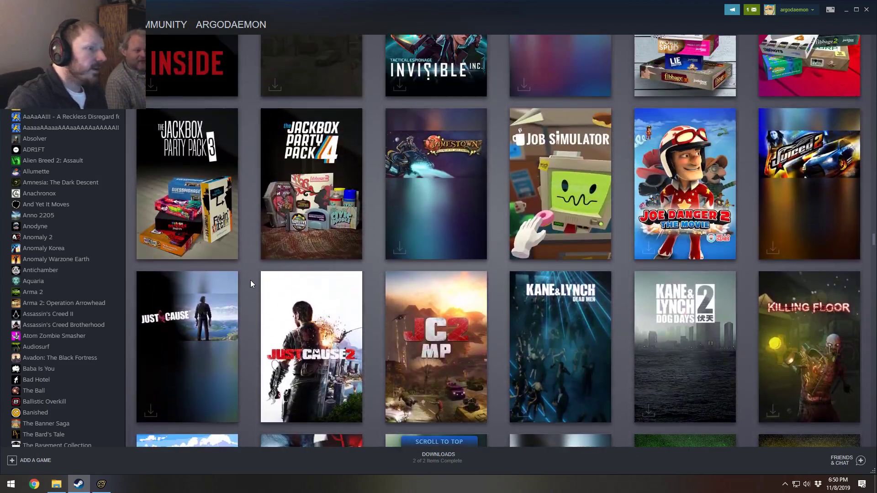
pyautogui.scroll(4, 251, 281)
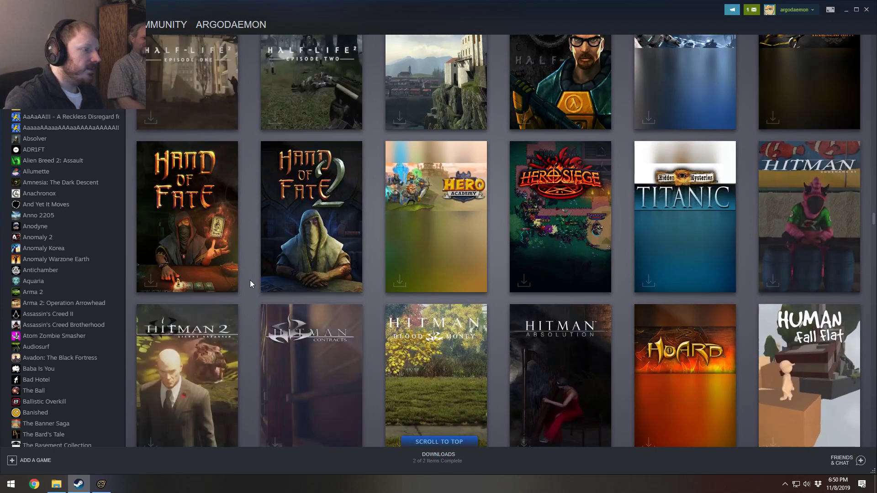
pyautogui.scroll(-3, 250, 281)
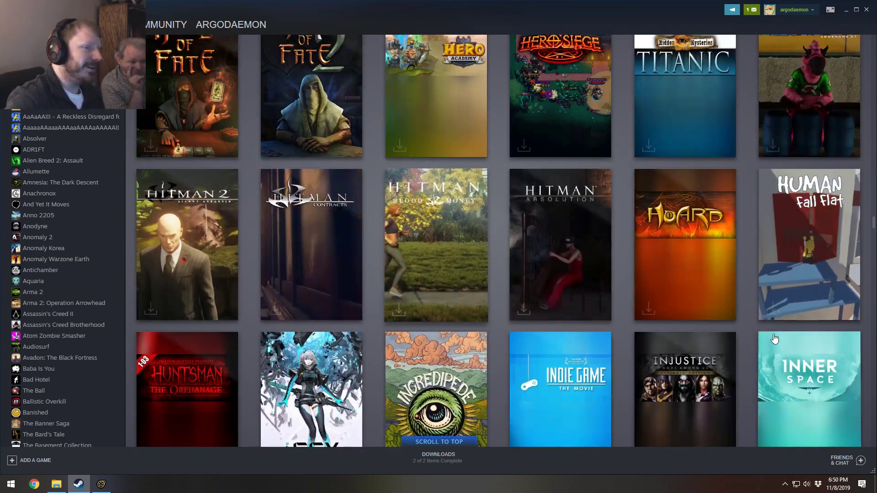
pyautogui.scroll(2, 802, 175)
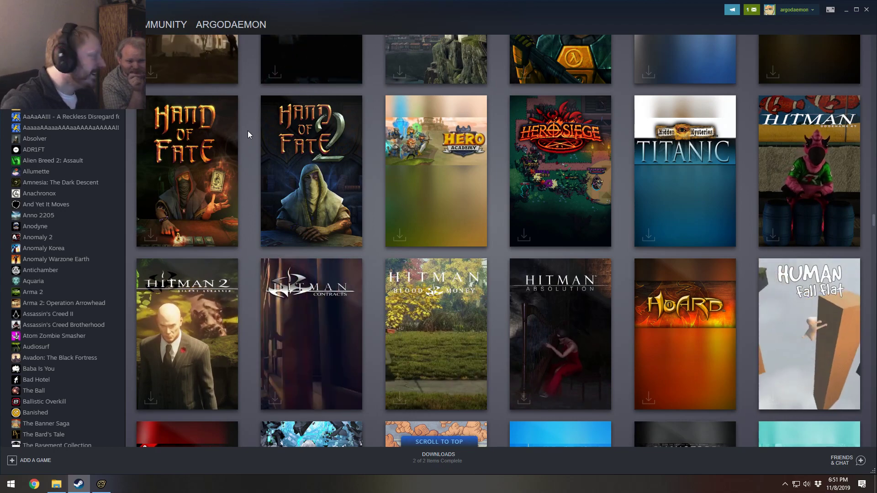
pyautogui.moveTo(299, 155)
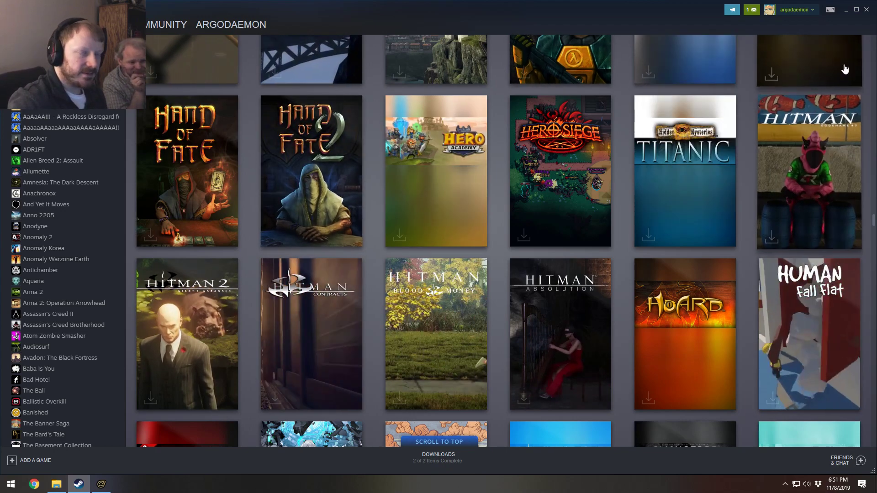
pyautogui.click(867, 9)
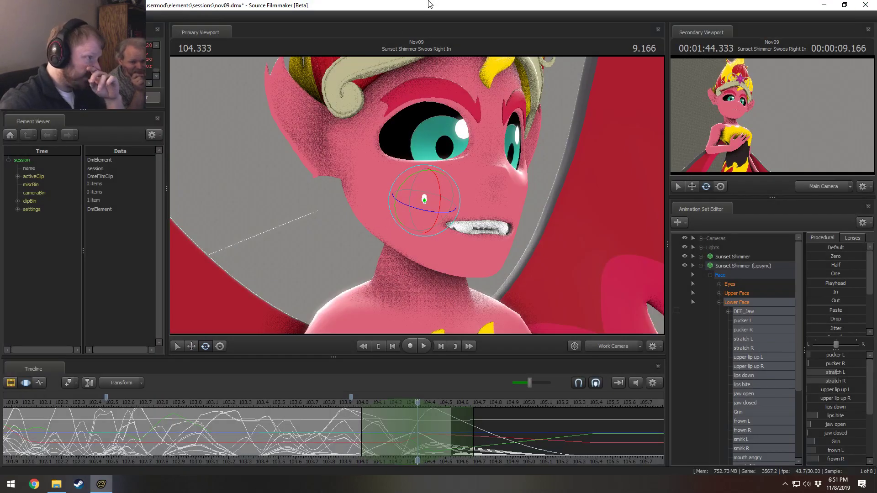
# Scrub back to about 103.2 and play the lip-sync through the final bared-teeth mouth, replaying it from an earlier point.
pyautogui.moveTo(333, 405); pyautogui.dragTo(224, 403)
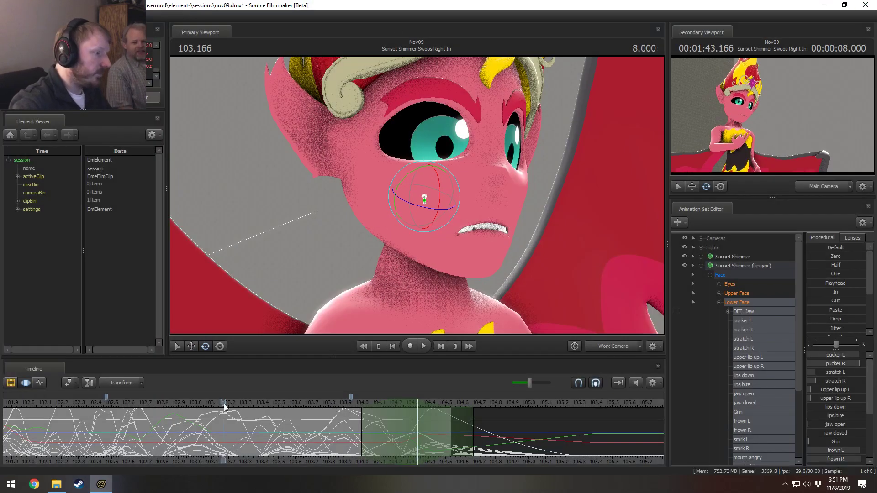
pyautogui.press('space')
pyautogui.press('space')
pyautogui.click(129, 397)
pyautogui.press('space')
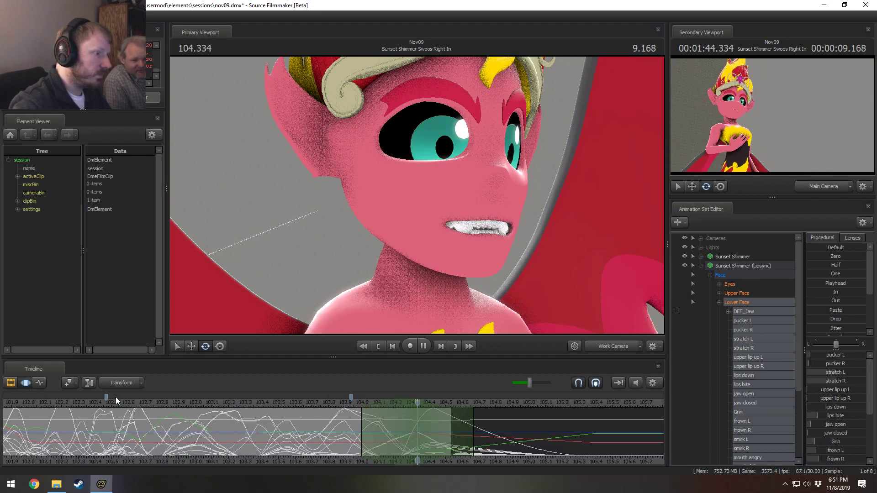
# Reshape the soft time selection around 104.433 to span about 104.3 to 104.9 and apply the Round procedural preset.
pyautogui.press('space')
pyautogui.click(329, 405)
pyautogui.moveTo(352, 415); pyautogui.dragTo(509, 436)
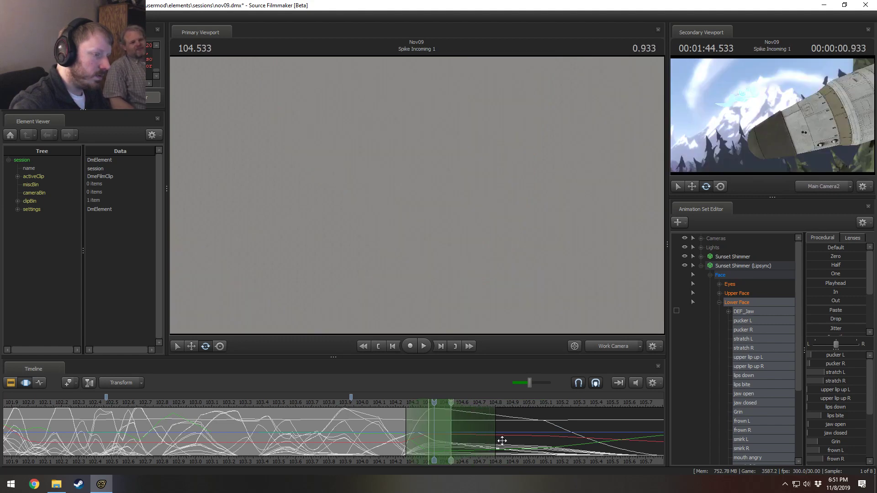
pyautogui.scroll(-3, 847, 330)
pyautogui.click(833, 330)
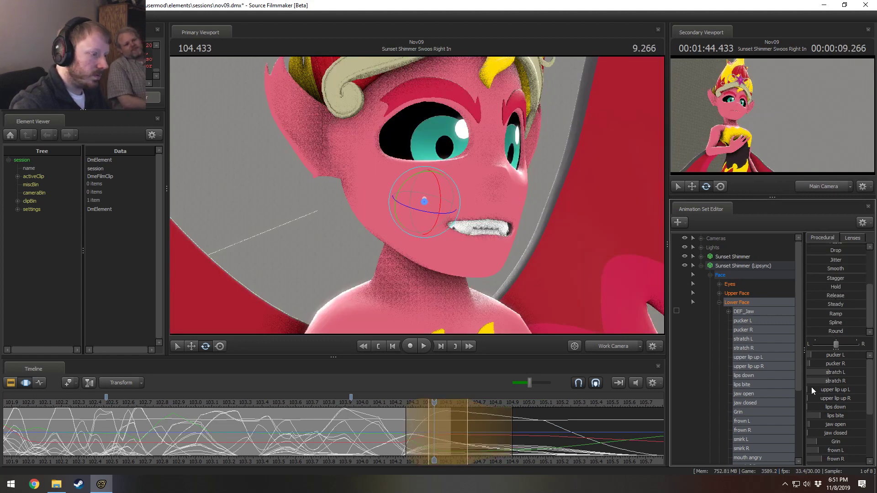
# Play back the end of the line from about 103.7 and tighten the time selection's leading falloff to start near 104.33.
pyautogui.click(305, 410)
pyautogui.press('space')
pyautogui.press('space')
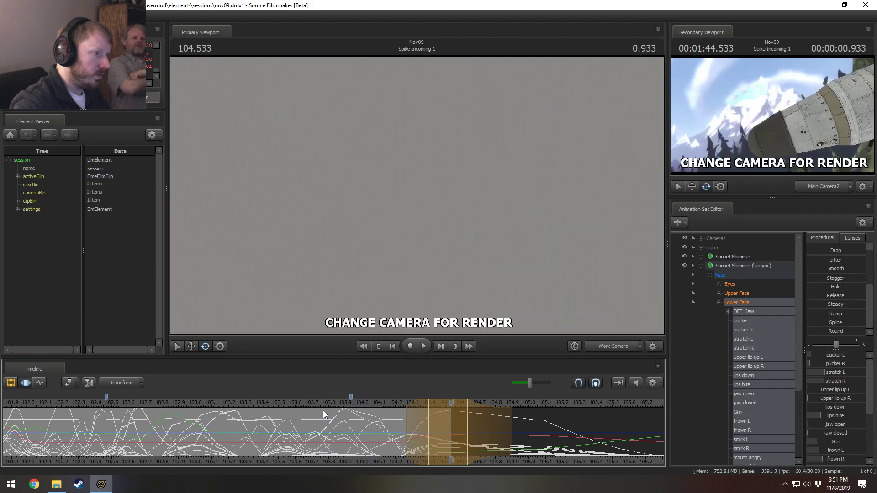
pyautogui.moveTo(406, 419); pyautogui.dragTo(434, 422)
# Inspect the open mouth at 104.033 and 104.066, replay the ending, and play a longer stretch of the lip-sync from around 97.
pyautogui.click(368, 410)
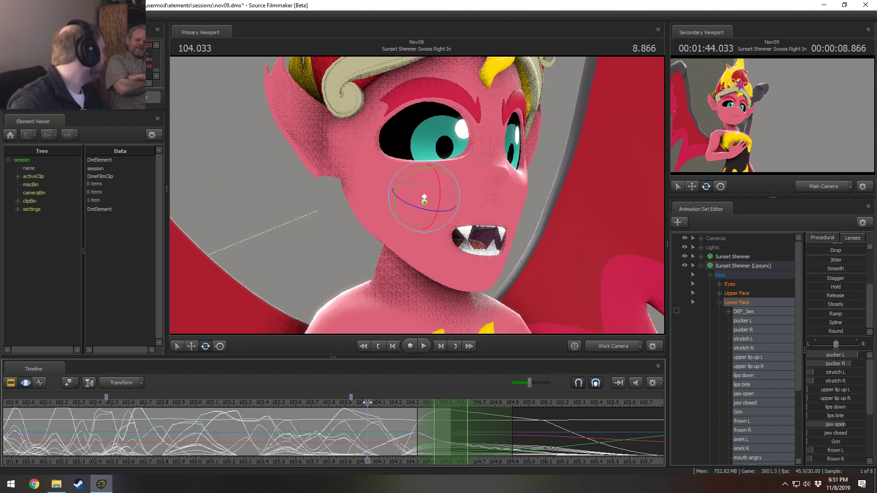
pyautogui.click(366, 397)
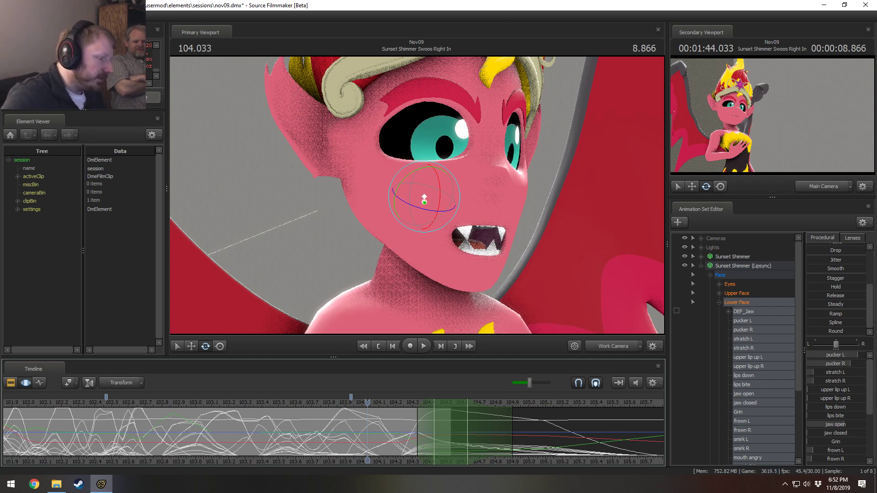
pyautogui.click(374, 407)
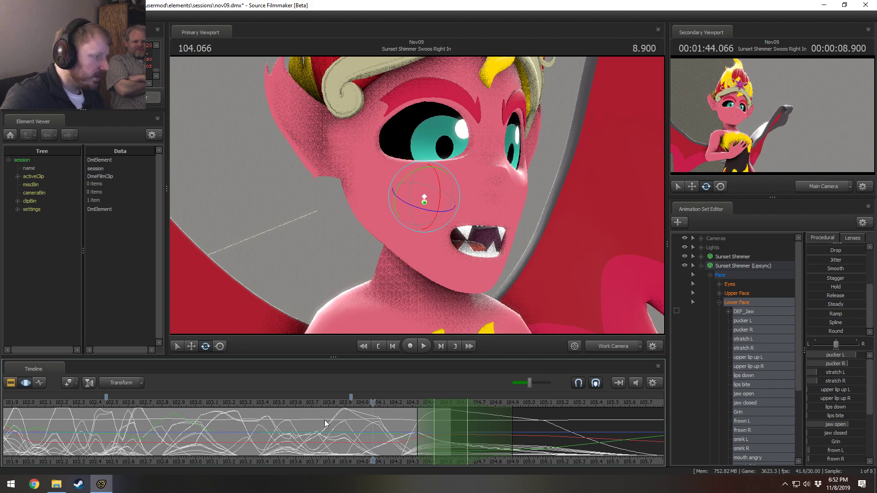
pyautogui.click(204, 407)
pyautogui.press('space')
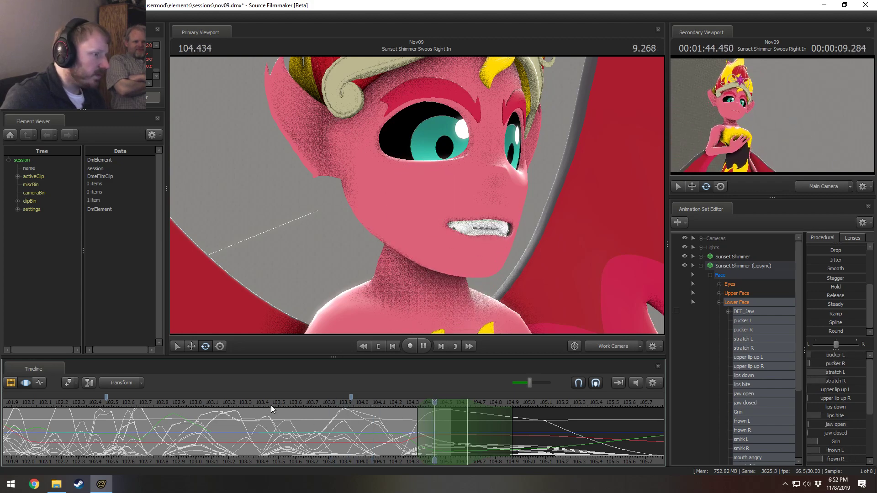
pyautogui.press('space')
pyautogui.scroll(-5, 274, 403)
pyautogui.click(27, 407)
pyautogui.press('space')
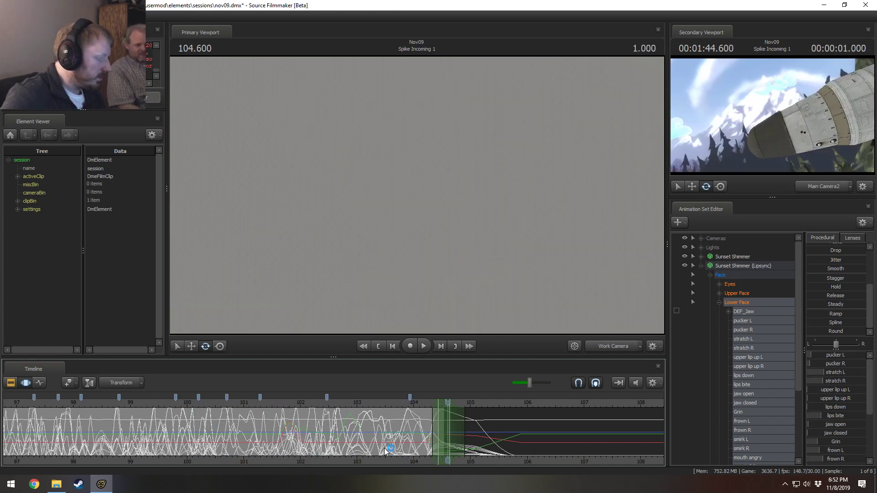
# Save the session and collapse the Lower Face group of Sunset Shimmer (Lipsync).
pyautogui.hotkey('ctrl', 's')
pyautogui.moveTo(386, 457); pyautogui.dragTo(435, 454, button='middle')
pyautogui.click(720, 303)
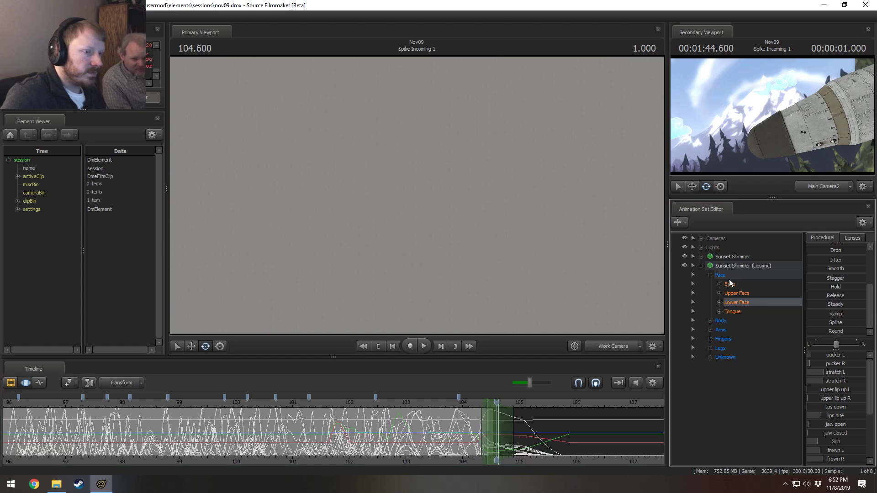
# Select all face groups of Sunset Shimmer (Lipsync), from Eyes to Tongue, and extend the time selection over the entire timeline.
pyautogui.click(735, 274)
pyautogui.click(732, 285)
pyautogui.keyDown('shift'); pyautogui.click(733, 311); pyautogui.keyUp('shift')
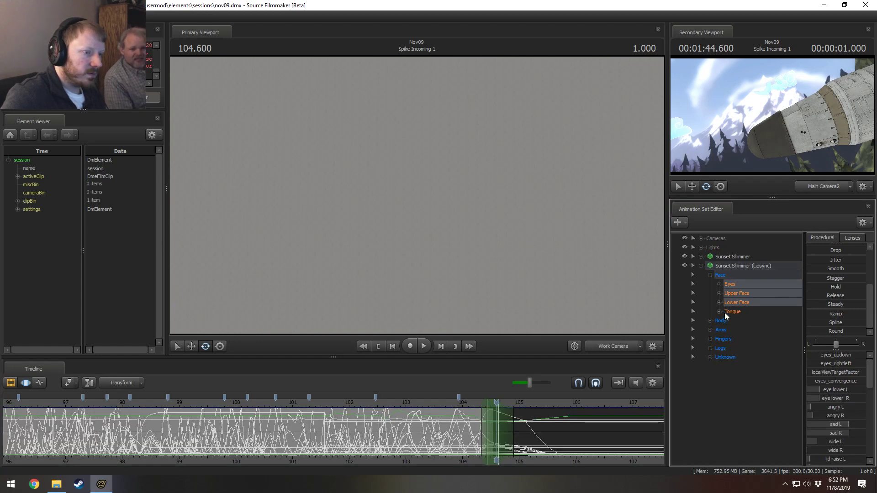
pyautogui.hotkey('ctrl', 'a')
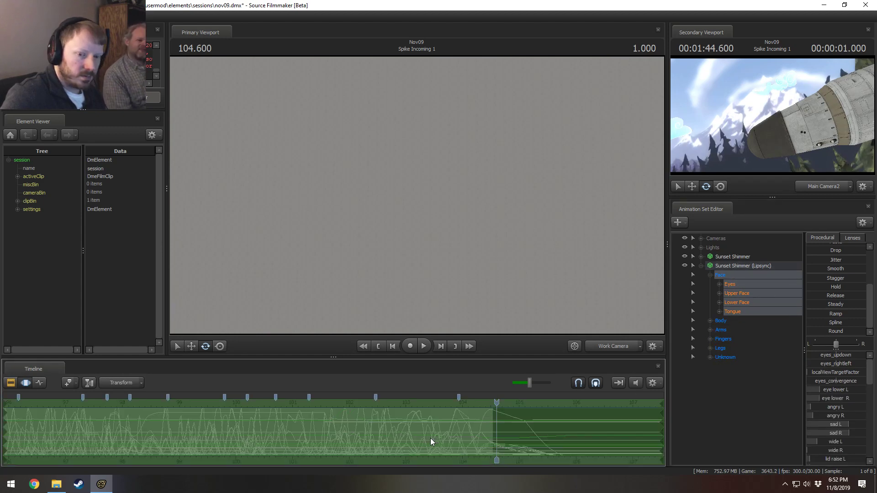
# Check the Sunset Shimmer Swoos Right In shot in the Clip Editor, move the playhead to 103.366, and return to the Motion Editor.
pyautogui.press('F3')
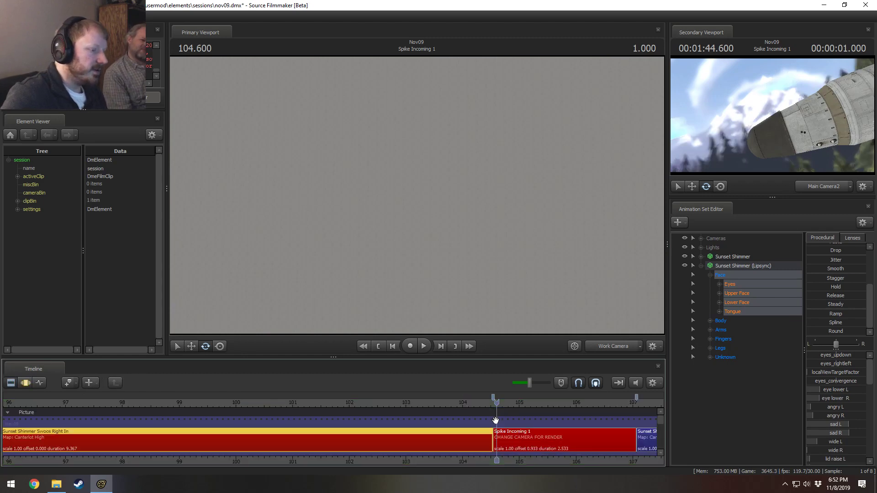
pyautogui.press('F3')
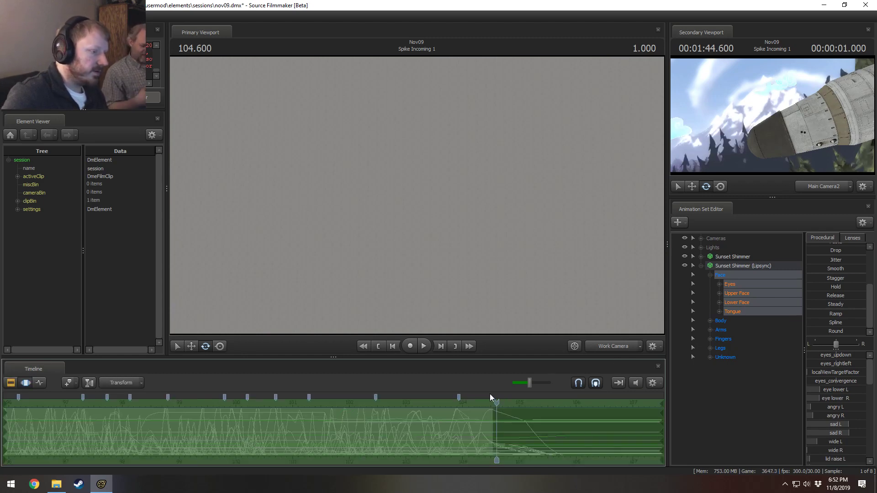
pyautogui.press('F2')
pyautogui.click(427, 463)
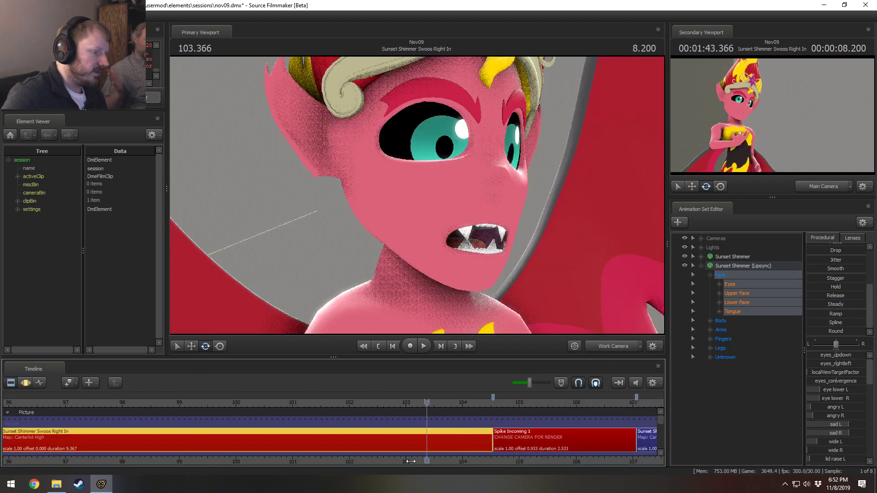
pyautogui.moveTo(410, 462); pyautogui.dragTo(612, 440, button='middle')
pyautogui.press('F3')
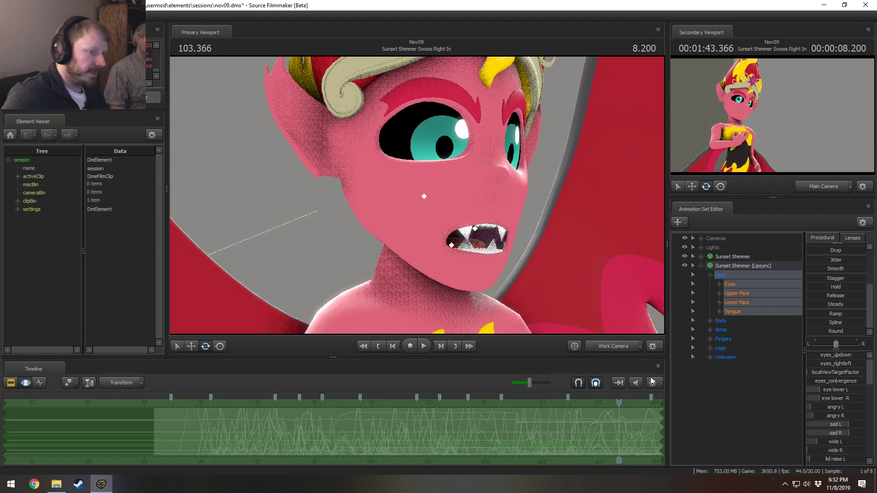
# Narrow the selection to the Lower Face and Tongue groups of Sunset Shimmer (Lipsync) as the animation to copy, checking the shot's extent.
pyautogui.click(738, 295)
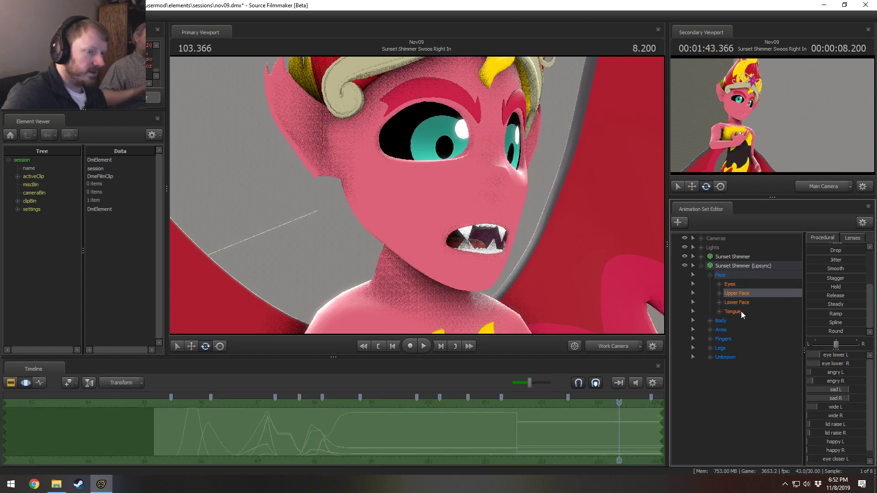
pyautogui.click(730, 275)
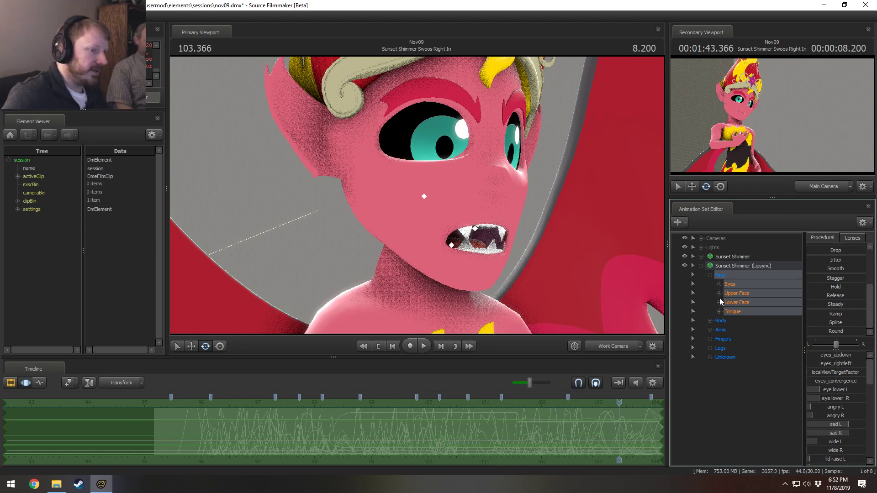
pyautogui.click(737, 301)
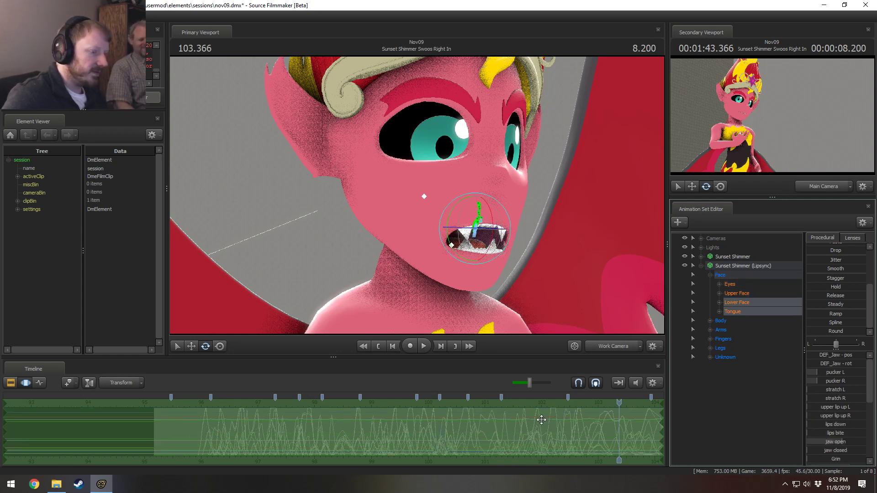
pyautogui.press('F2')
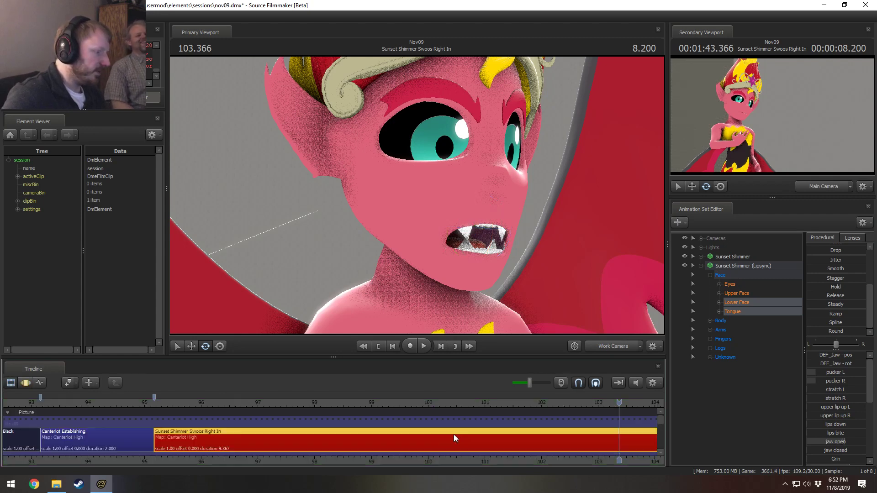
pyautogui.press('F3')
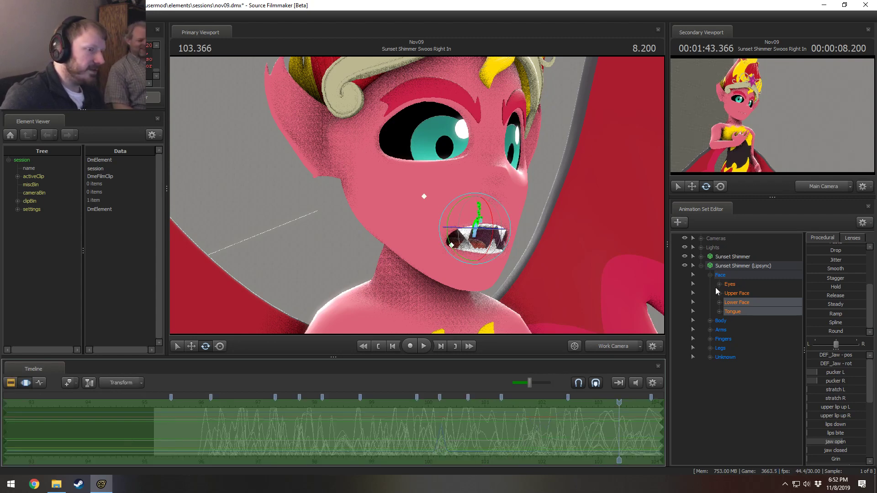
# Collapse Sunset Shimmer (Lipsync), expand the main Sunset Shimmer animation set, and select its Lower Face and Tongue groups.
pyautogui.click(702, 266)
pyautogui.click(701, 257)
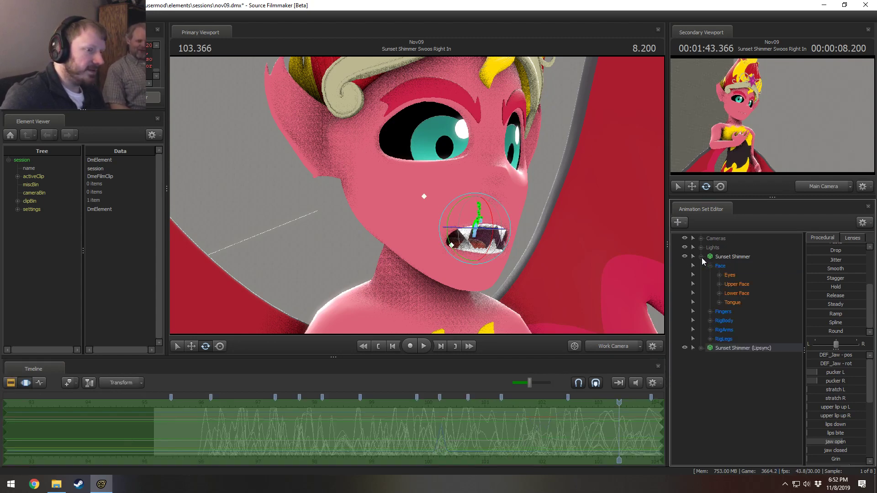
pyautogui.click(736, 294)
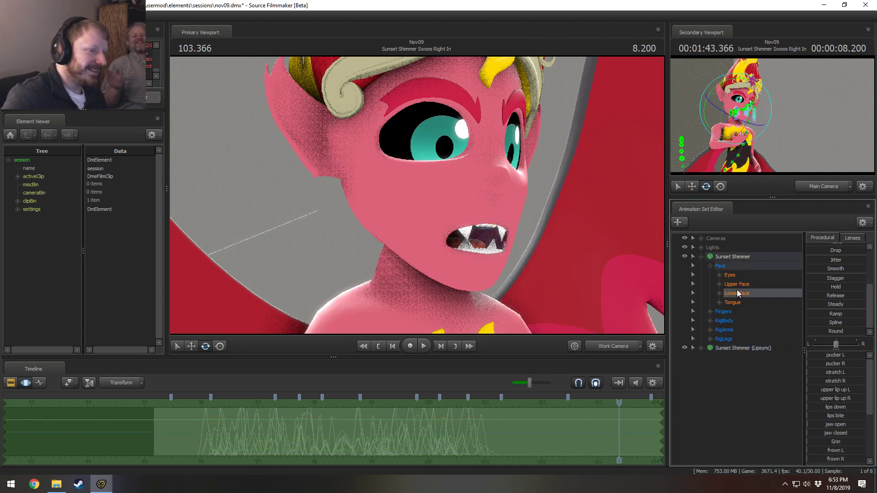
pyautogui.keyDown('ctrl'); pyautogui.click(735, 303); pyautogui.keyUp('ctrl')
# Try pasting the copied lip-sync onto the Lower Face and Tongue groups, repeatedly undoing and reapplying it to compare the results.
pyautogui.click(544, 414)
pyautogui.hotkey('ctrl', 'v')
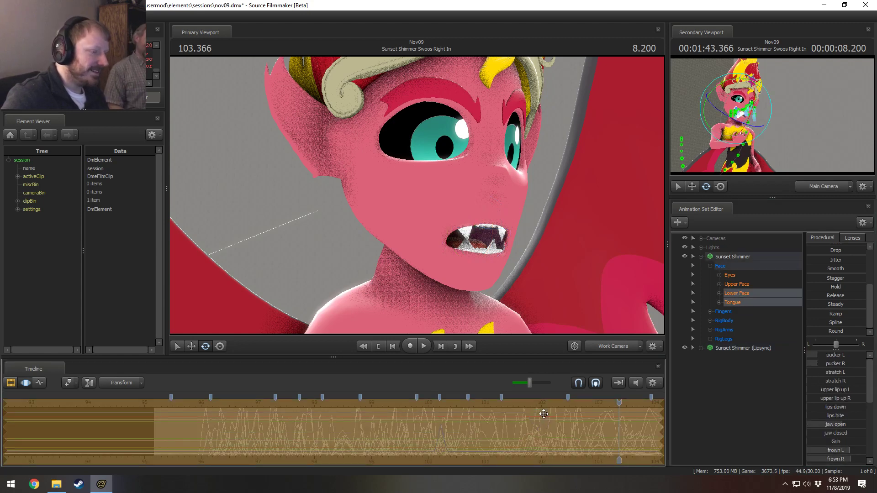
pyautogui.hotkey('ctrl', 'z')
pyautogui.hotkey('ctrl', 'v')
pyautogui.hotkey('ctrl', 'z')
pyautogui.hotkey('ctrl', 'v')
pyautogui.hotkey('ctrl', 'z')
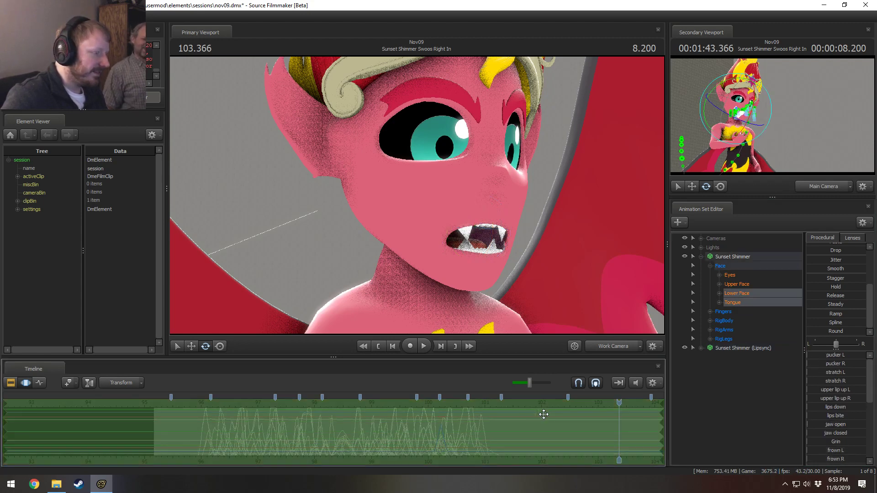
pyautogui.hotkey('ctrl', 'v')
pyautogui.hotkey('ctrl', 'z')
pyautogui.hotkey('ctrl', 'v')
pyautogui.hotkey('ctrl', 'z')
pyautogui.hotkey('ctrl', 'y')
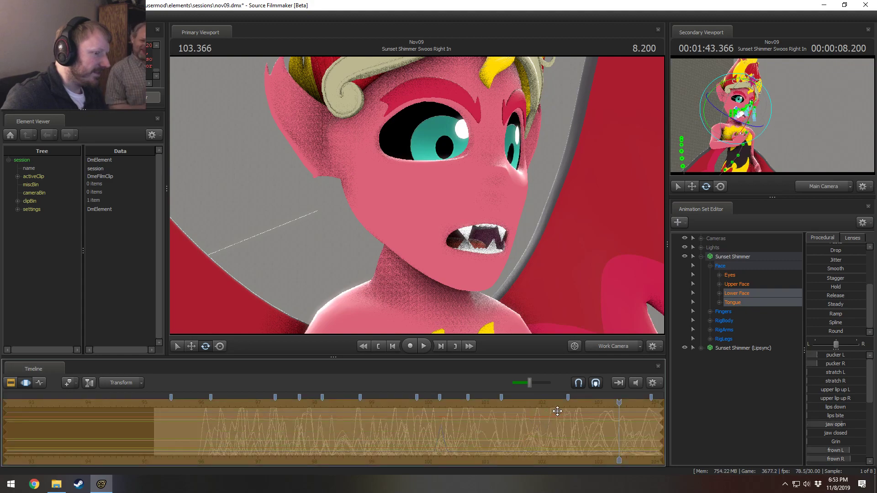
pyautogui.hotkey('ctrl', 'z')
# Paste the copied lip-sync animation onto the main Sunset Shimmer's Lower Face and Tongue groups, comparing the mouth with and without it.
pyautogui.moveTo(581, 279); pyautogui.dragTo(419, 178)
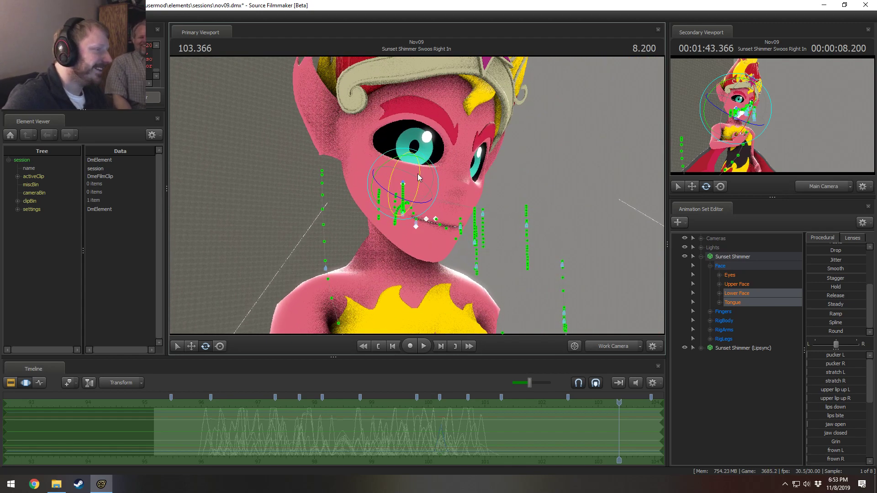
pyautogui.click(478, 434)
pyautogui.hotkey('ctrl', 'v')
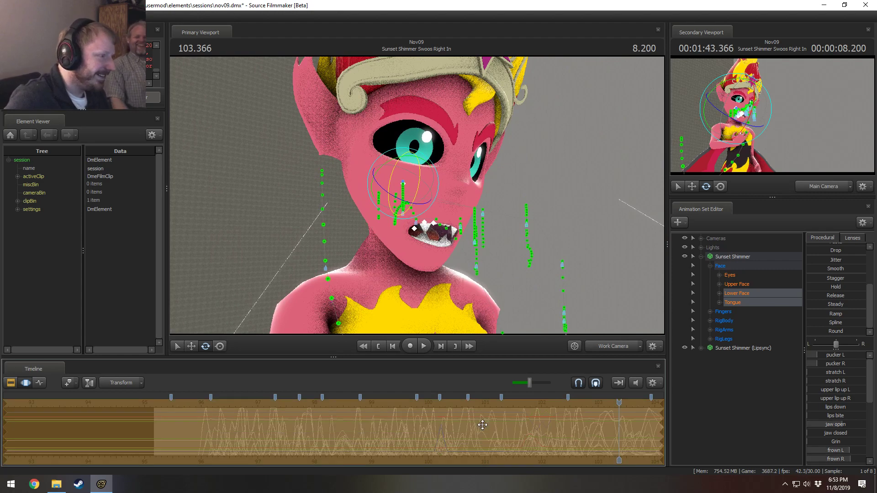
pyautogui.hotkey('ctrl', 'z')
pyautogui.hotkey('ctrl', 'y')
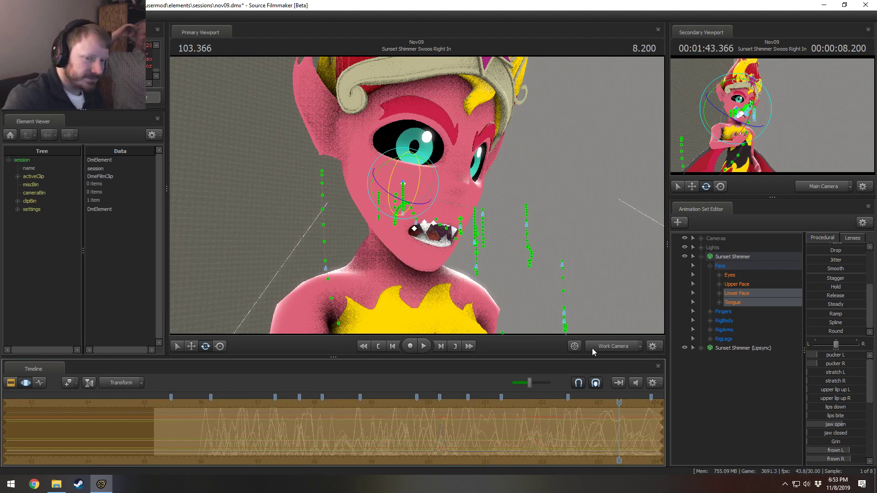
# Switch to the Main Camera and play the Sunset Shimmer Swoos Right In shot in the Clip Editor from 95.233 to its end.
pyautogui.click(616, 348)
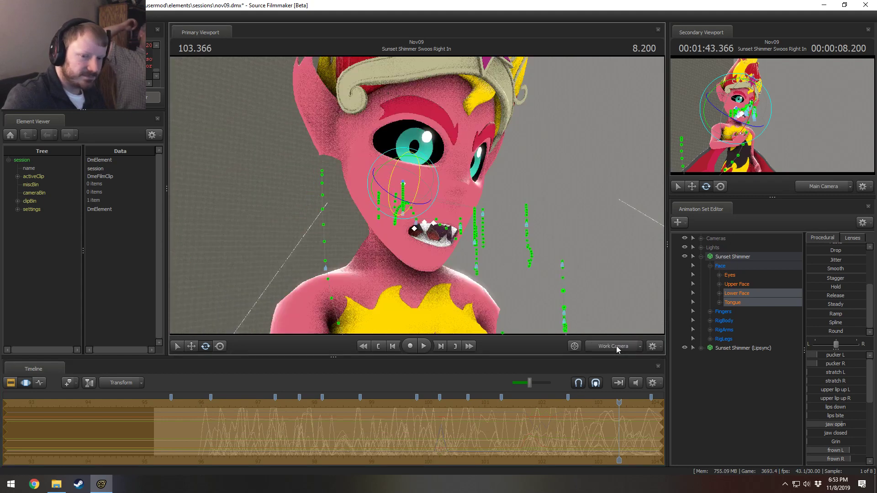
pyautogui.press('F2')
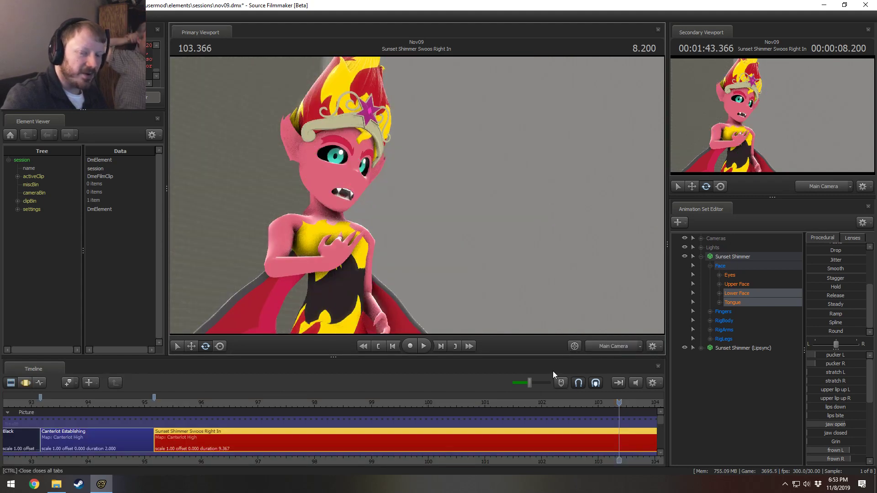
pyautogui.moveTo(377, 461); pyautogui.dragTo(219, 454, button='middle')
pyautogui.moveTo(47, 403); pyautogui.dragTo(54, 402)
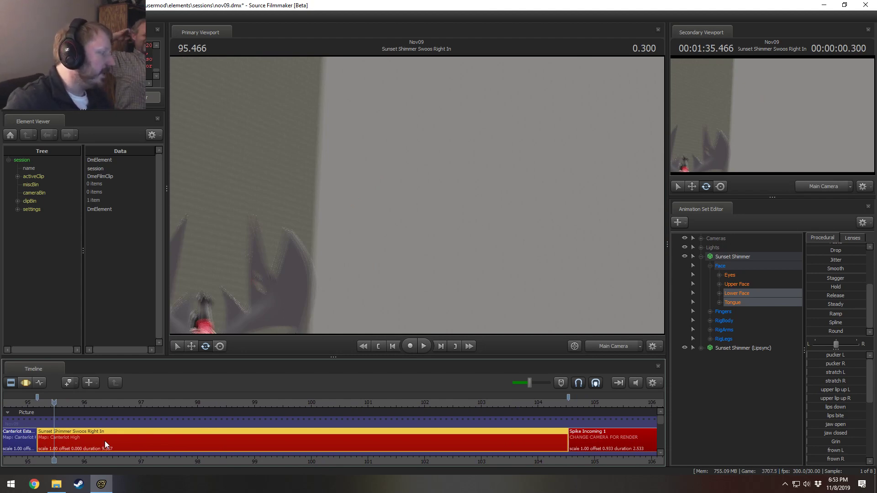
pyautogui.click(41, 403)
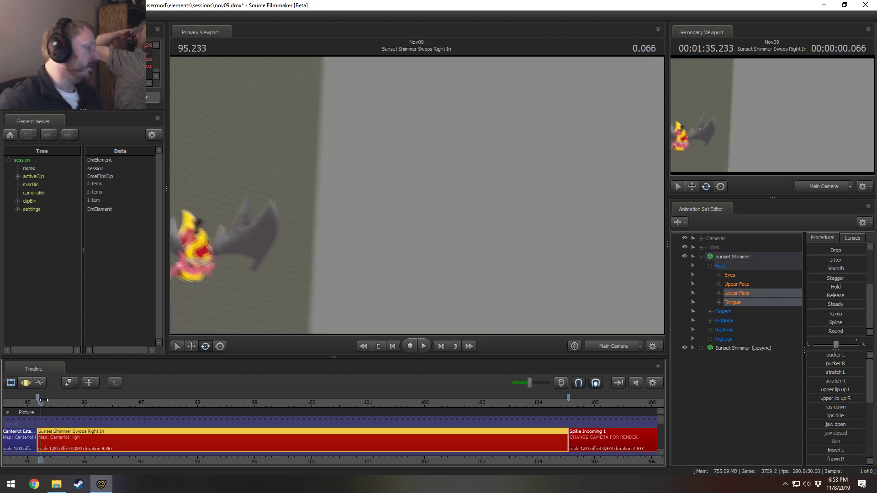
pyautogui.press('space')
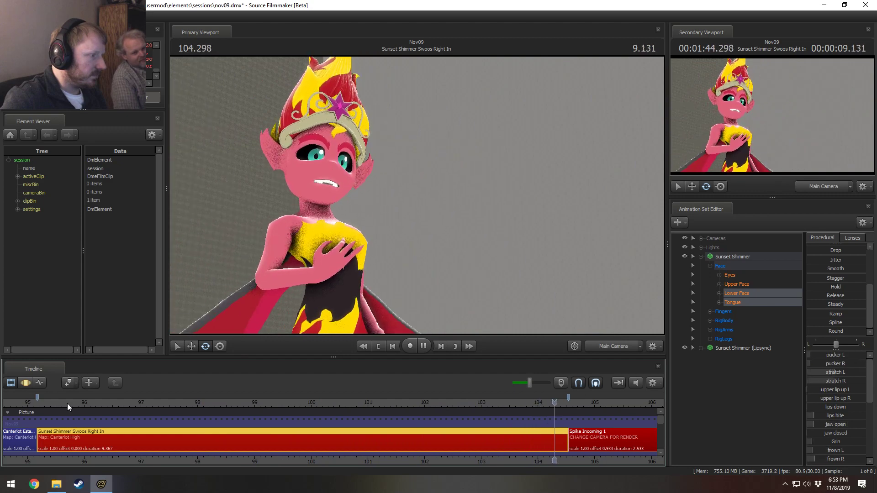
pyautogui.press('space')
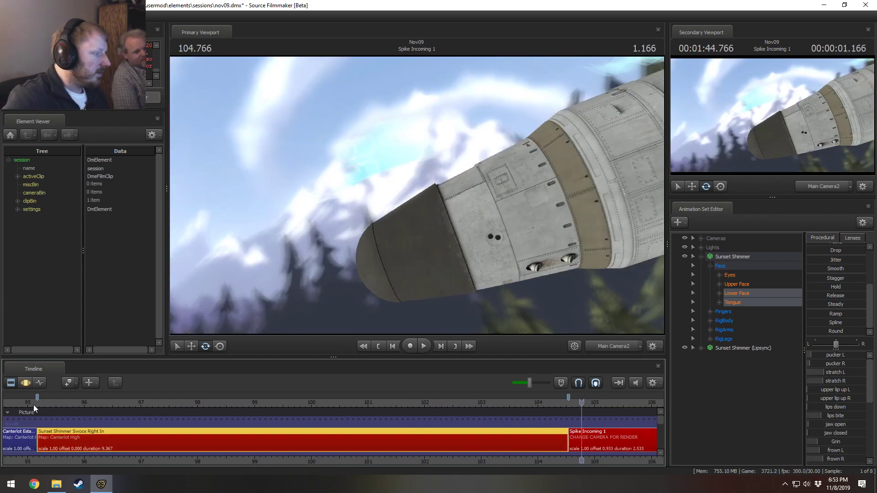
# Select the whole Sunset Shimmer animation set and play the shot in the Motion Editor from 95.300.
pyautogui.click(44, 403)
pyautogui.moveTo(169, 463); pyautogui.dragTo(286, 463, button='middle')
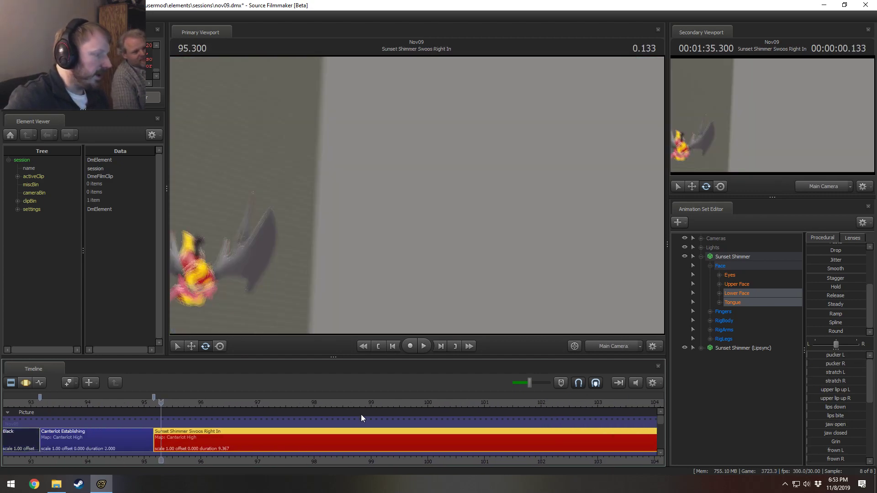
pyautogui.click(731, 258)
pyautogui.press('F3')
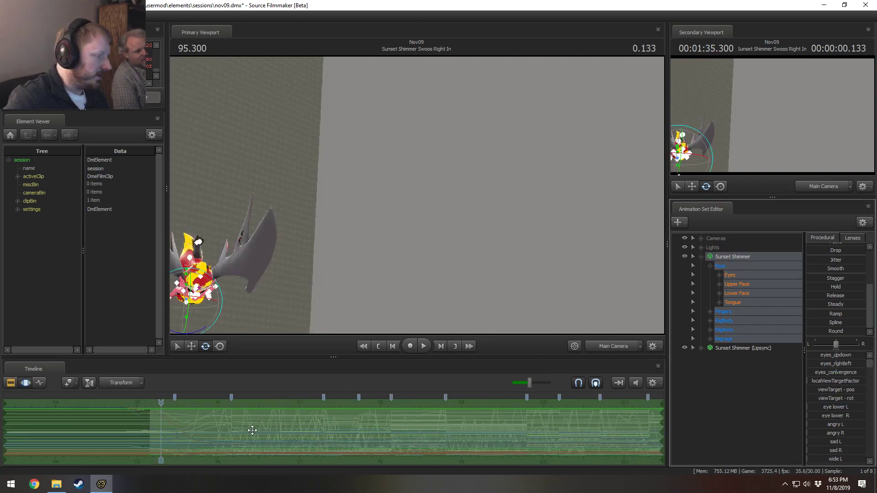
pyautogui.press('space')
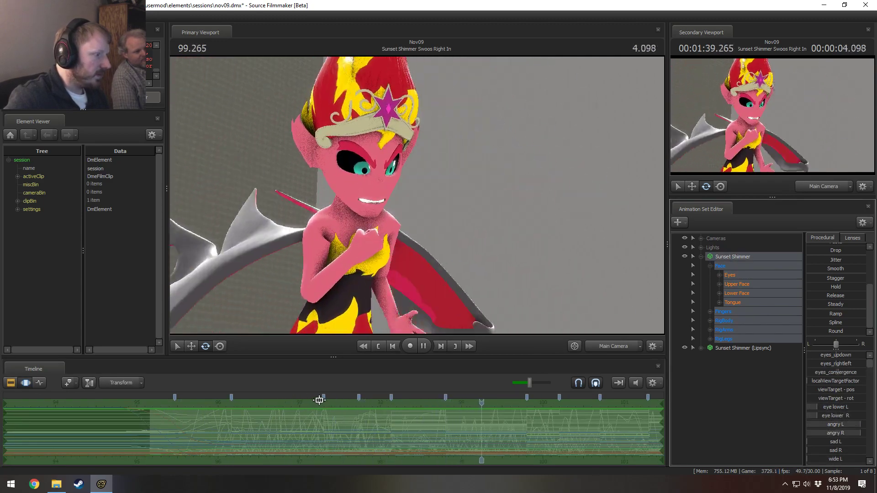
pyautogui.press('space')
# Replay the start of the shot in the Clip Editor, stop at 97.100, and return to the Motion Editor.
pyautogui.press('F2')
pyautogui.click(193, 406)
pyautogui.press('space')
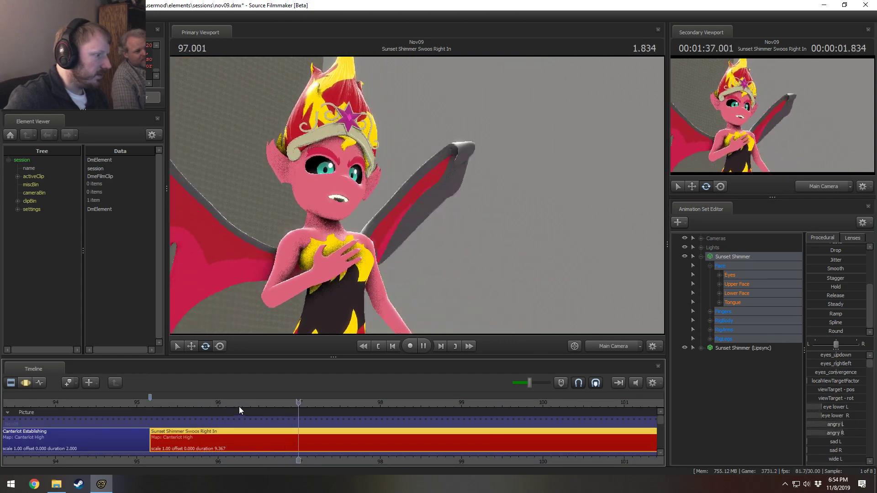
pyautogui.press('space')
pyautogui.press('F3')
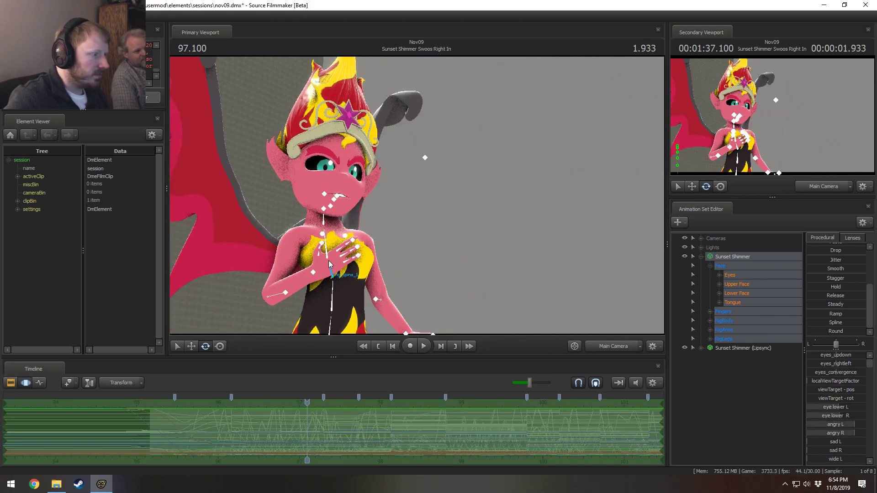
# Select rig_hand_R, limit the time selection to its held pose from about 96.2 to 97.3, and move the playhead to 96.400.
pyautogui.click(314, 270)
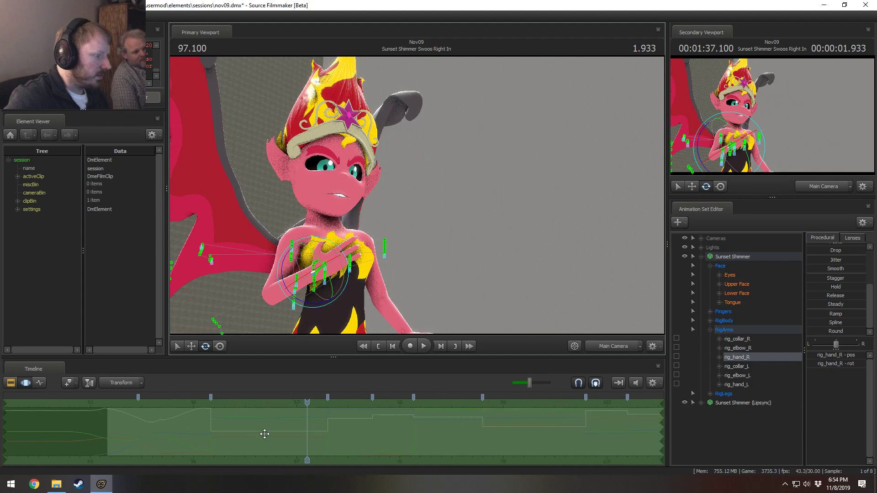
pyautogui.click(213, 429)
pyautogui.keyDown('shift'); pyautogui.moveTo(212, 429); pyautogui.dragTo(259, 429); pyautogui.keyUp('shift')
pyautogui.scroll(3, 259, 429)
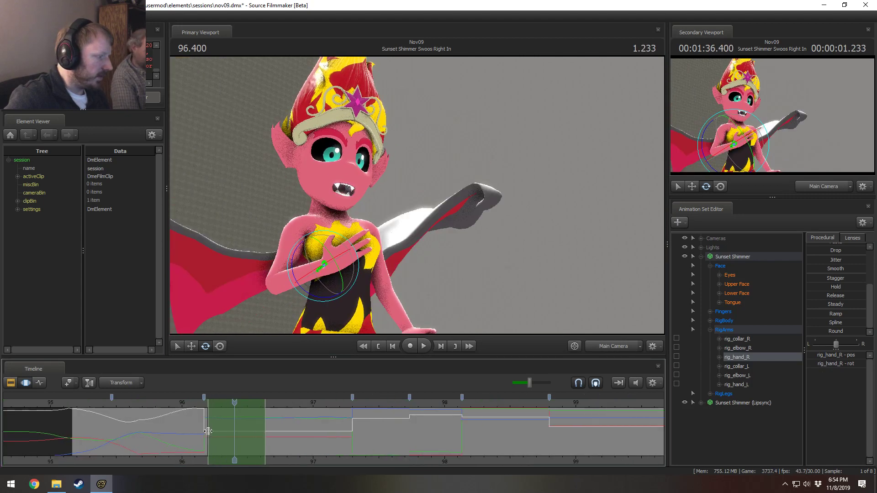
pyautogui.keyDown('shift'); pyautogui.click(274, 429); pyautogui.keyUp('shift')
pyautogui.keyDown('shift'); pyautogui.doubleClick(276, 429); pyautogui.keyUp('shift')
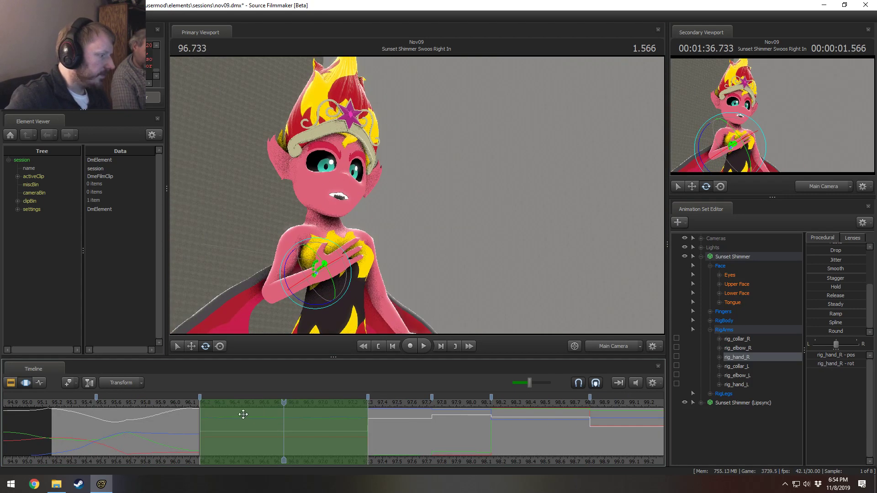
pyautogui.moveTo(172, 410); pyautogui.dragTo(235, 417)
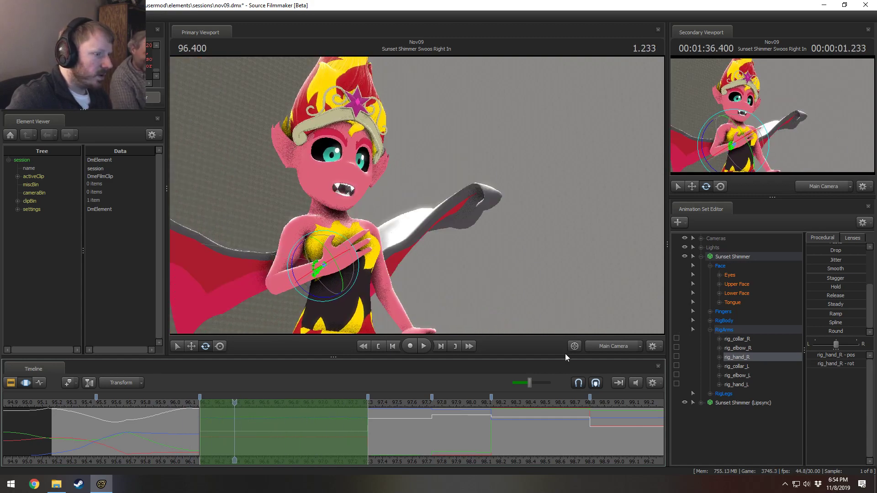
# Switch to the Work Camera and examine the right hand against the chest from the side, stopping at 96.833.
pyautogui.click(613, 346)
pyautogui.keyDown('alt'); pyautogui.moveTo(544, 274); pyautogui.dragTo(626, 311); pyautogui.keyUp('alt')
pyautogui.keyDown('alt'); pyautogui.moveTo(375, 228); pyautogui.dragTo(413, 197); pyautogui.keyUp('alt')
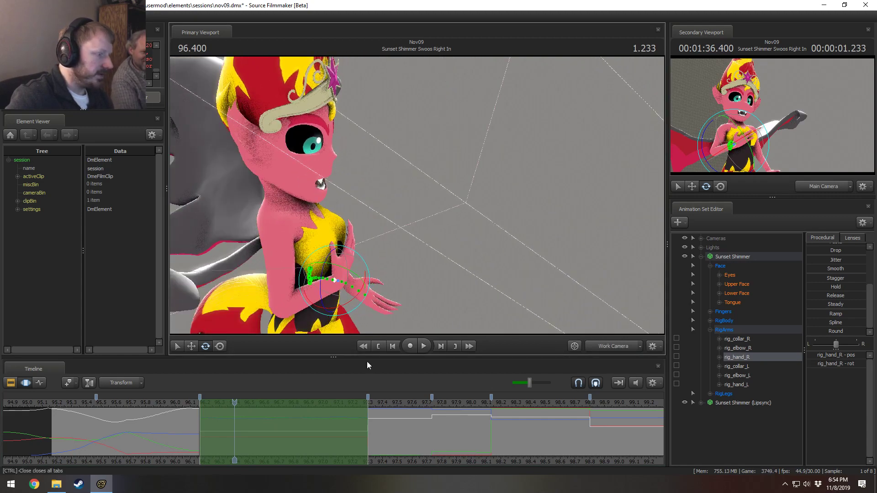
pyautogui.press('space')
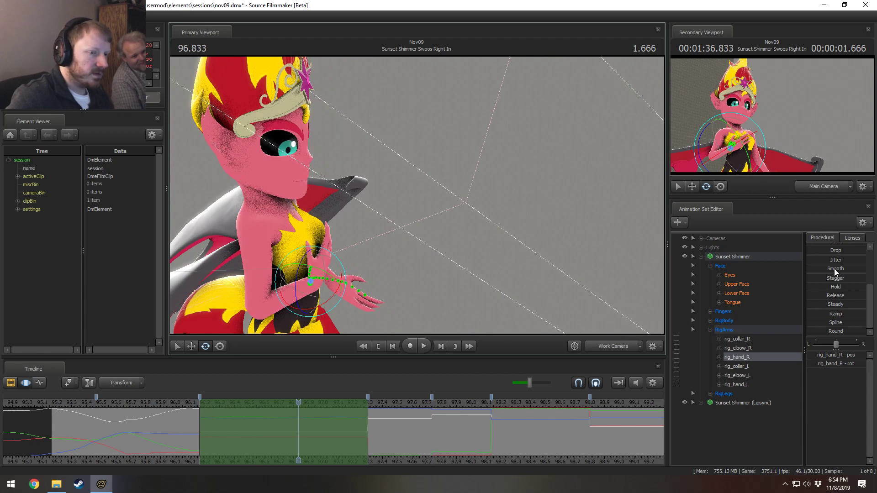
# Apply the Playhead preset to rig_hand_R over the selected time range.
pyautogui.scroll(3, 836, 297)
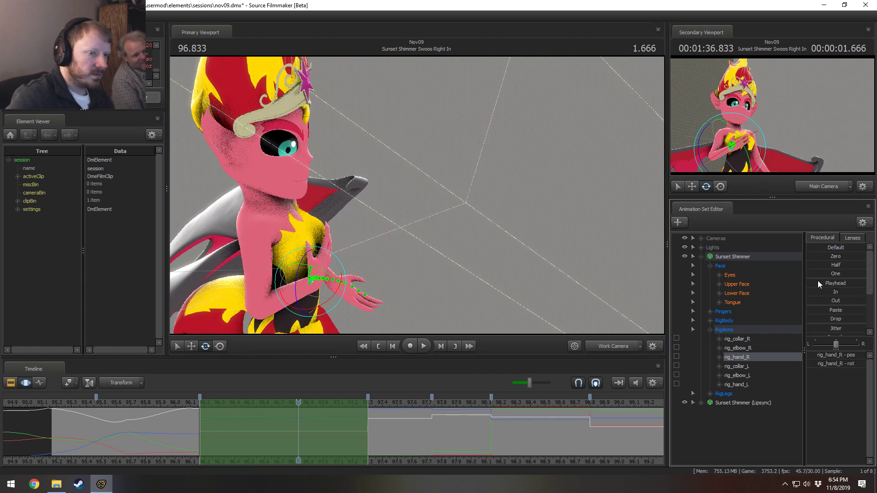
pyautogui.click(817, 283)
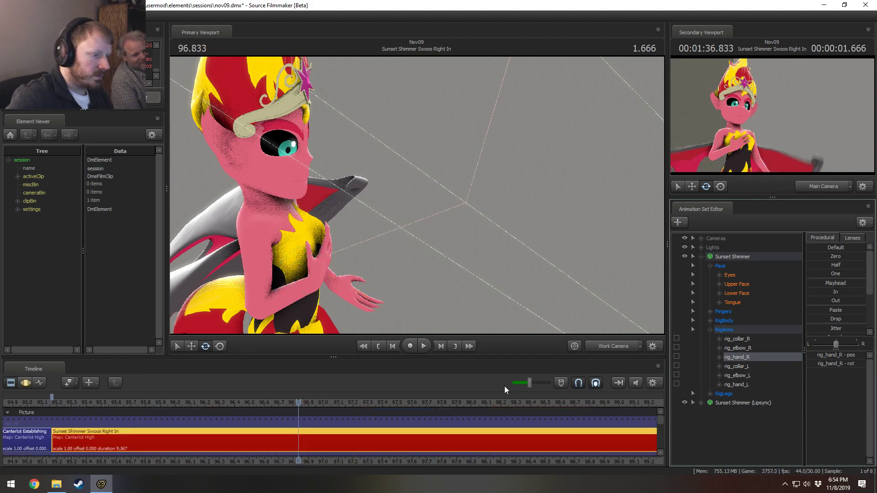
pyautogui.press('shift')
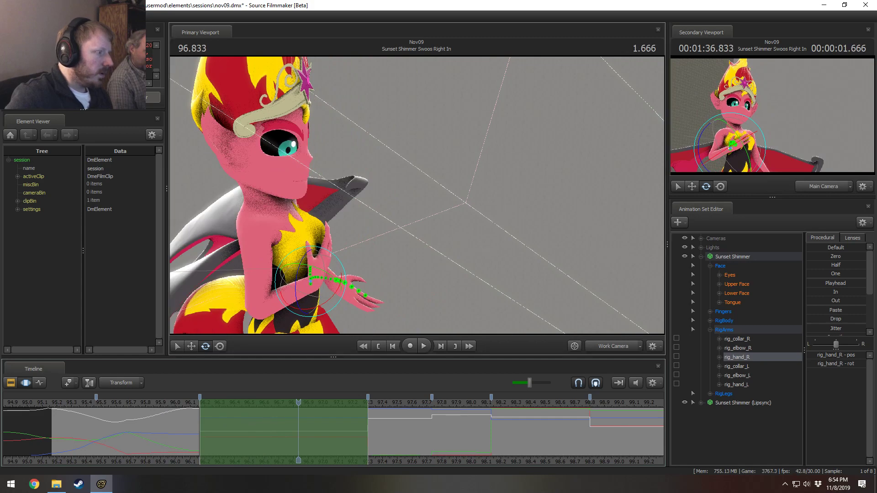
# Examine the right hand's held poses through 101.466, and replay the first hold, stopping at 96.533.
pyautogui.moveTo(411, 238)
pyautogui.mouseDown()
pyautogui.moveTo(428, 252)
pyautogui.moveTo(417, 239)
pyautogui.mouseUp()
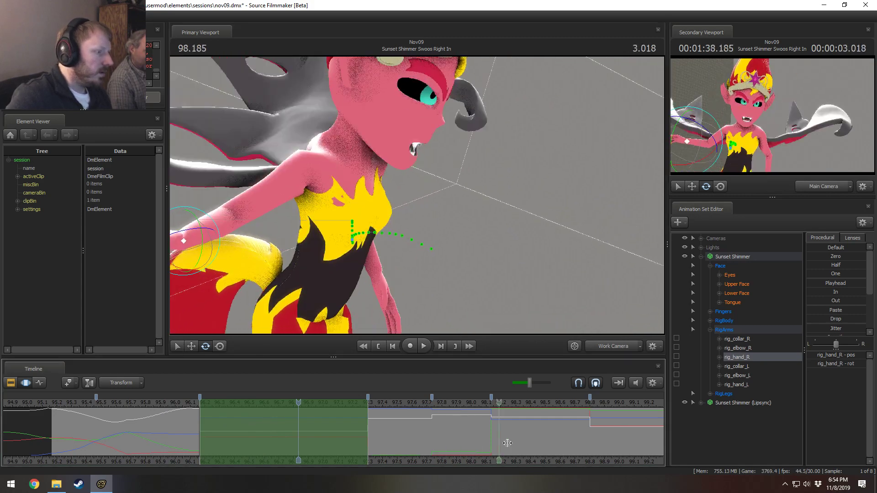
pyautogui.scroll(-2, 621, 446)
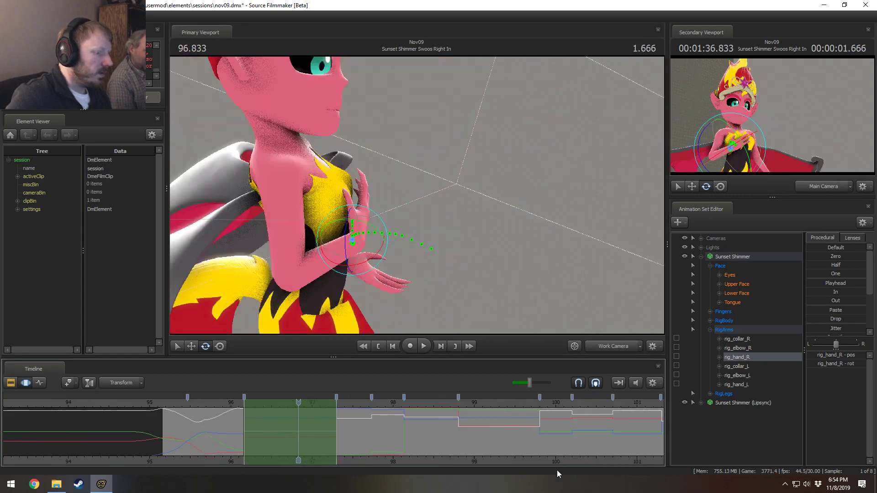
pyautogui.moveTo(525, 405); pyautogui.dragTo(661, 415)
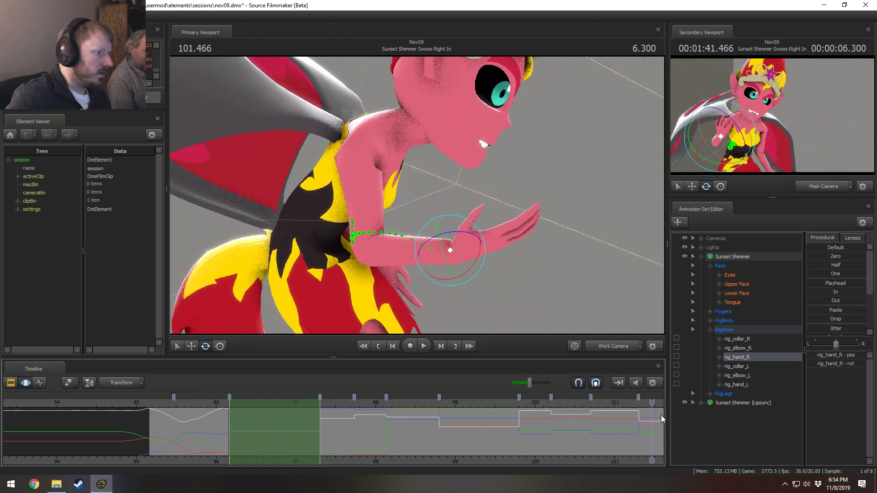
pyautogui.scroll(-3, 644, 419)
pyautogui.moveTo(590, 466); pyautogui.dragTo(420, 457, button='middle')
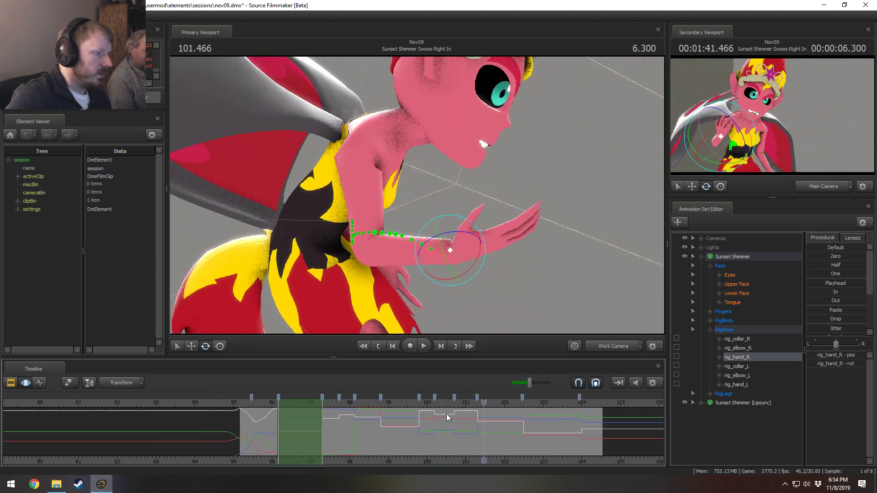
pyautogui.moveTo(473, 406); pyautogui.dragTo(297, 414)
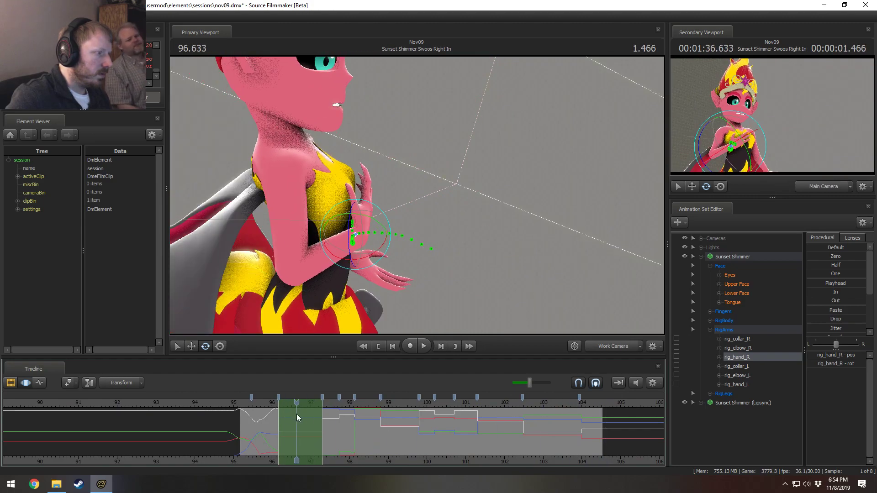
pyautogui.click(264, 404)
pyautogui.press('space')
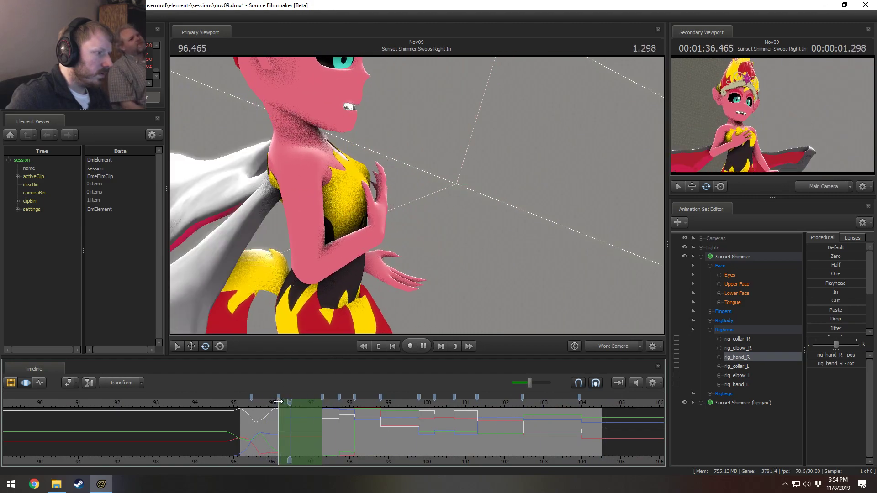
pyautogui.press('space')
# Select the right index finger bones bip_index_0_R through bip_index_2_R and check the rotation mode options.
pyautogui.moveTo(380, 274); pyautogui.dragTo(416, 195)
pyautogui.press('w')
pyautogui.keyDown('ctrl'); pyautogui.click(426, 171); pyautogui.keyUp('ctrl')
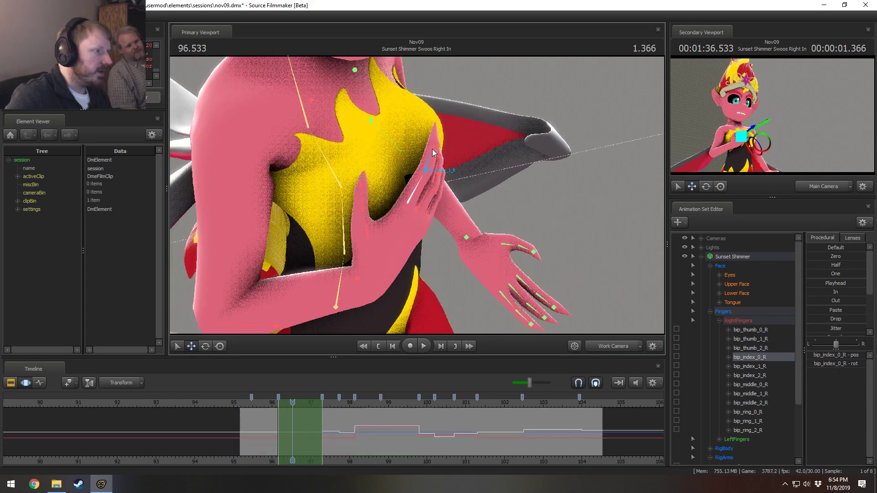
pyautogui.keyDown('ctrl'); pyautogui.click(434, 150); pyautogui.keyUp('ctrl')
pyautogui.rightClick(417, 188)
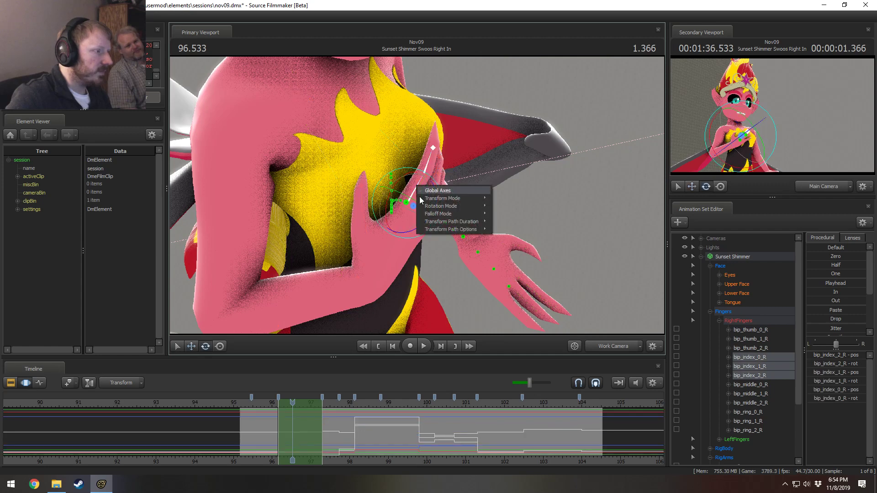
pyautogui.moveTo(445, 214)
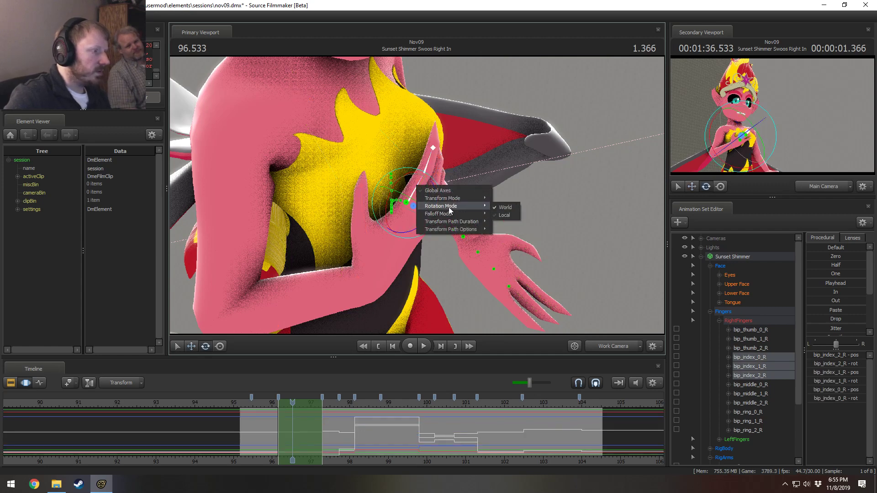
pyautogui.click(415, 195)
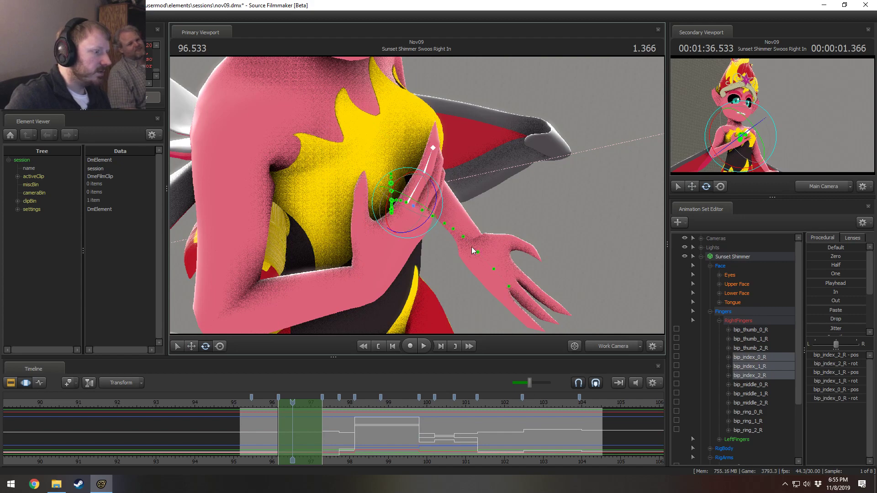
# Replay the hand-on-chest hold and inspect the right fingers from the side, stopping at 97.066.
pyautogui.click(424, 346)
pyautogui.press('space')
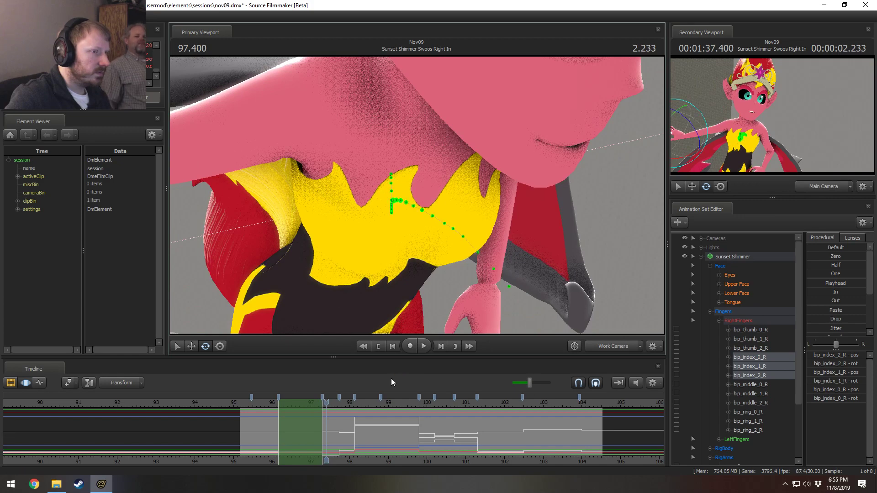
pyautogui.press('shift')
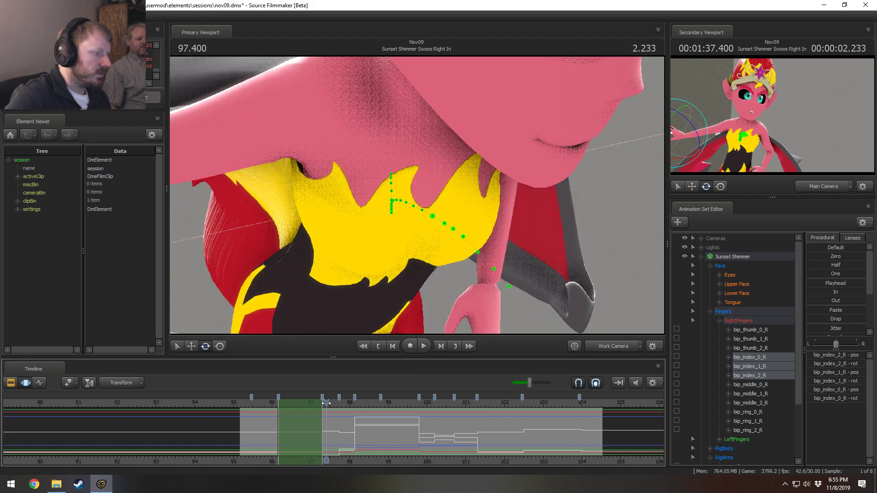
pyautogui.click(309, 428)
pyautogui.moveTo(380, 310); pyautogui.dragTo(418, 198)
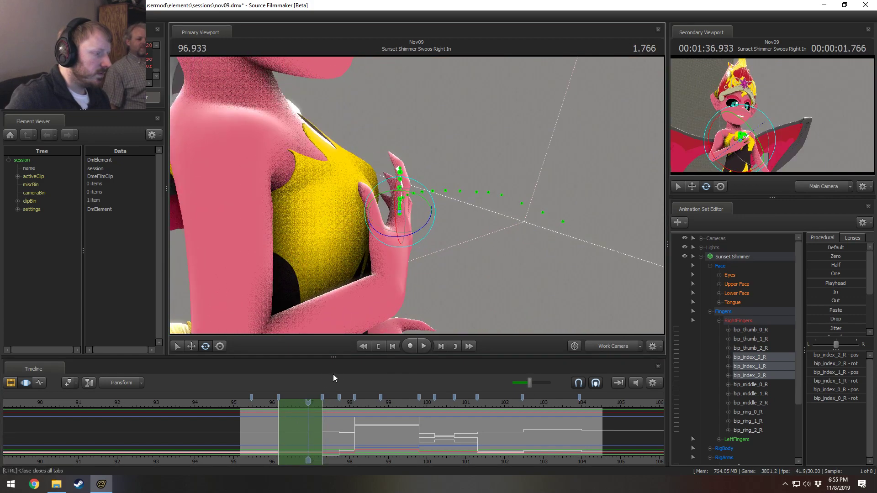
pyautogui.click(276, 408)
pyautogui.press('space')
pyautogui.press('space')
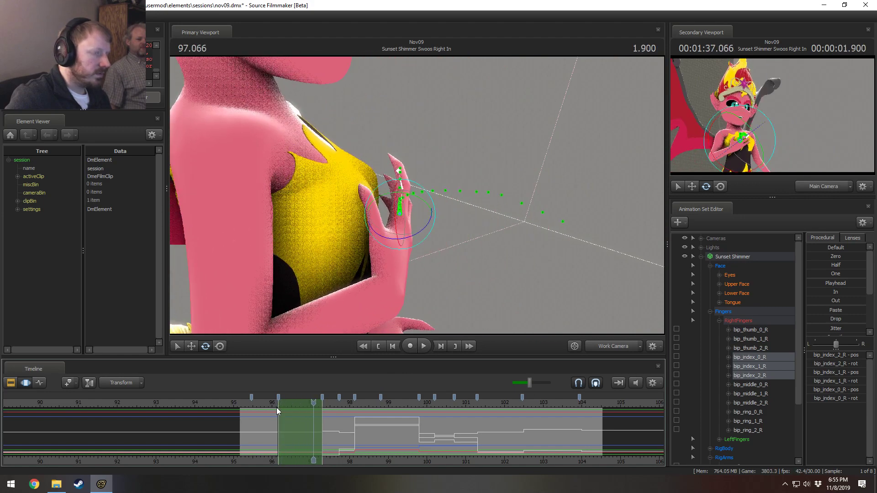
# Add the right middle and ring finger bones to the selection, choose World rotation mode, and rotate the fingers over the held pose.
pyautogui.moveTo(453, 262); pyautogui.dragTo(418, 202)
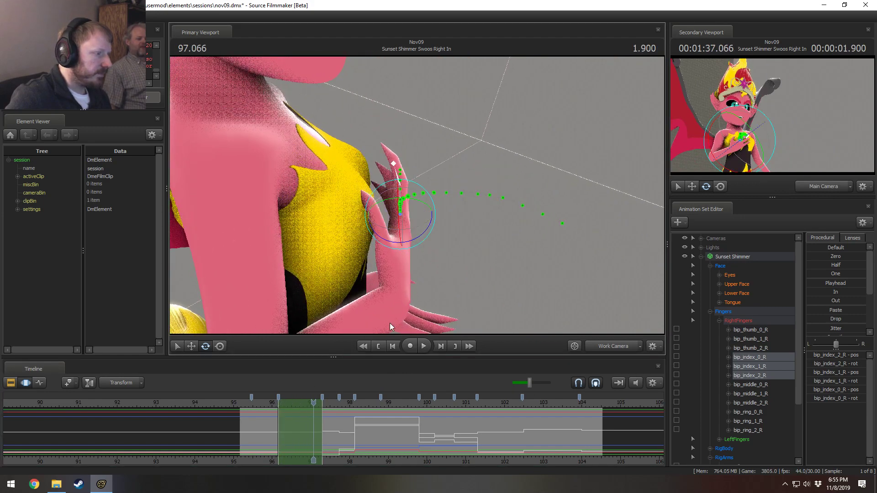
pyautogui.click(386, 299)
pyautogui.moveTo(399, 218); pyautogui.dragTo(420, 185)
pyautogui.moveTo(413, 108)
pyautogui.keyDown('ctrl'); pyautogui.mouseDown()
pyautogui.moveTo(417, 228)
pyautogui.moveTo(430, 175)
pyautogui.mouseUp(); pyautogui.keyUp('ctrl')
pyautogui.rightClick(428, 170)
pyautogui.moveTo(455, 199)
pyautogui.moveTo(490, 191)
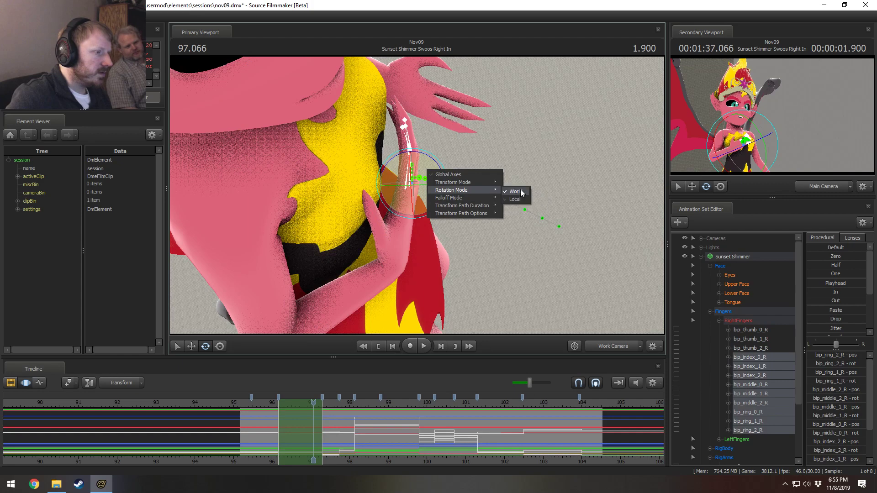
pyautogui.click(519, 192)
pyautogui.moveTo(441, 174); pyautogui.dragTo(413, 152)
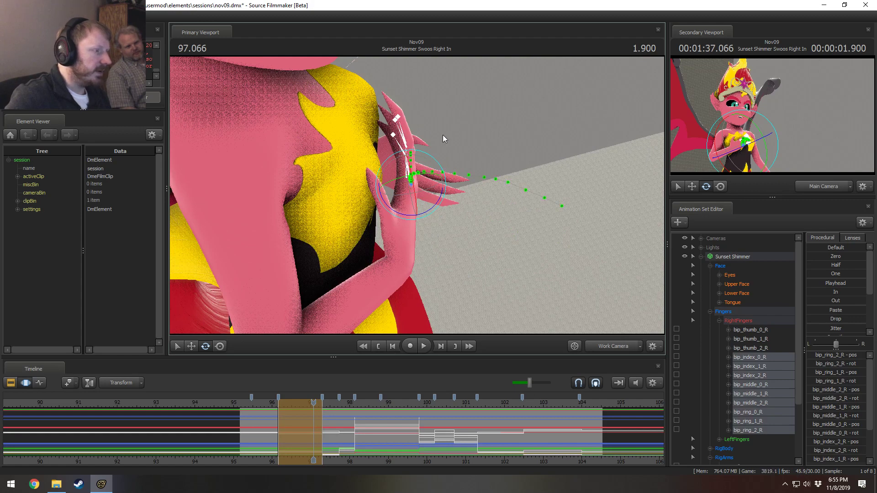
# Select bip_thumb_0_R and bip_thumb_2_R and rotate the right thumb over the held pose.
pyautogui.keyDown('ctrl'); pyautogui.click(382, 198); pyautogui.keyUp('ctrl')
pyautogui.keyDown('alt'); pyautogui.moveTo(382, 198); pyautogui.dragTo(406, 208); pyautogui.keyUp('alt')
pyautogui.keyDown('ctrl'); pyautogui.click(406, 208); pyautogui.keyUp('ctrl')
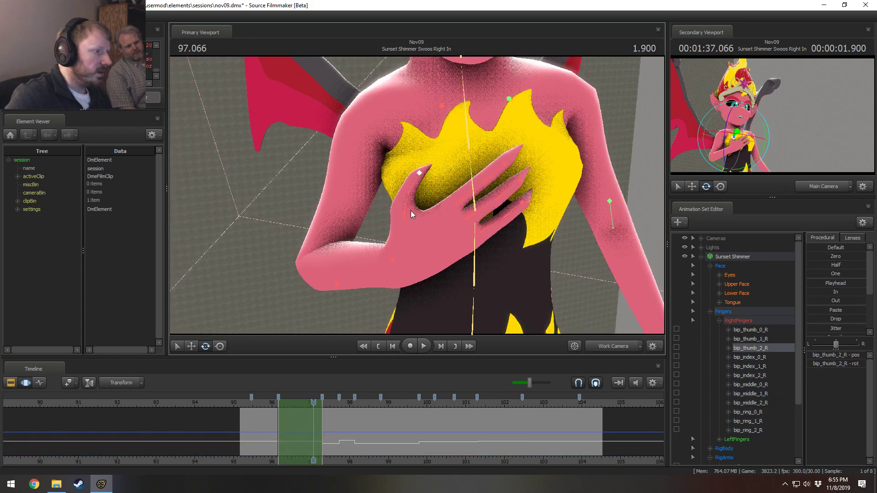
pyautogui.keyDown('ctrl'); pyautogui.click(404, 206); pyautogui.keyUp('ctrl')
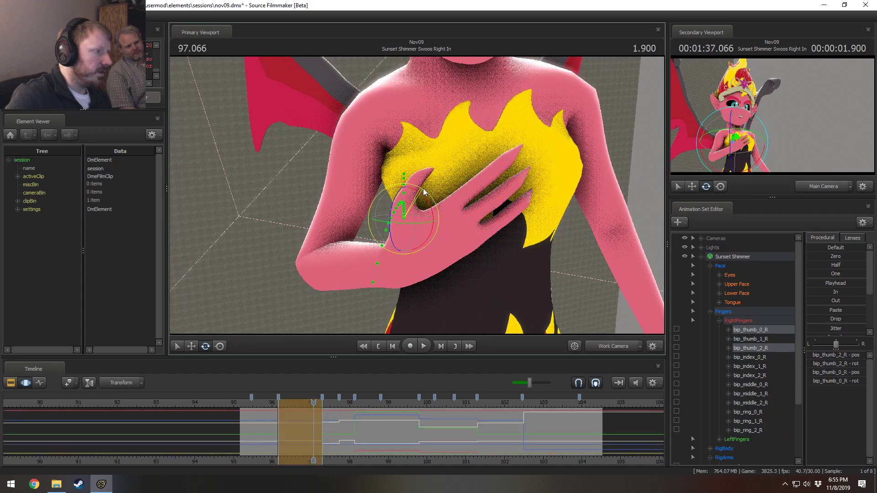
pyautogui.keyDown('alt'); pyautogui.moveTo(433, 190); pyautogui.dragTo(443, 199); pyautogui.keyUp('alt')
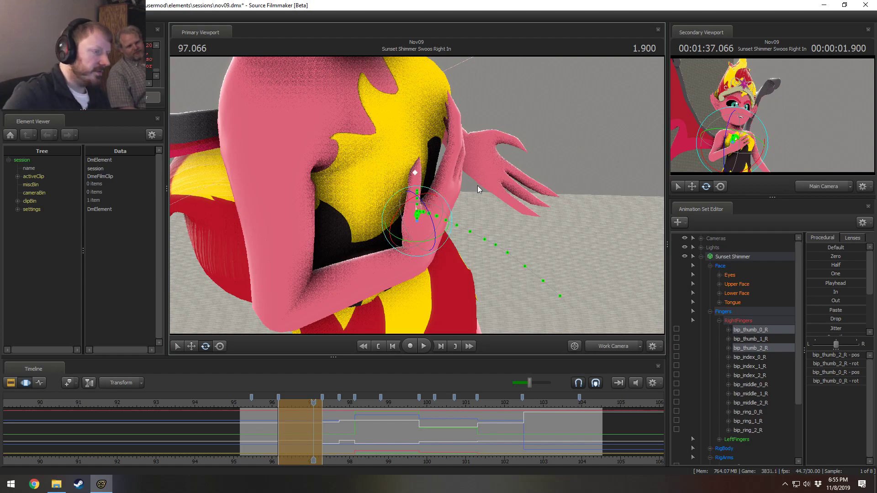
# Replay the hand's arrival at the chest, commit the thumb adjustment, and examine the hand from the front and side at 97.066.
pyautogui.click(260, 403)
pyautogui.press('space')
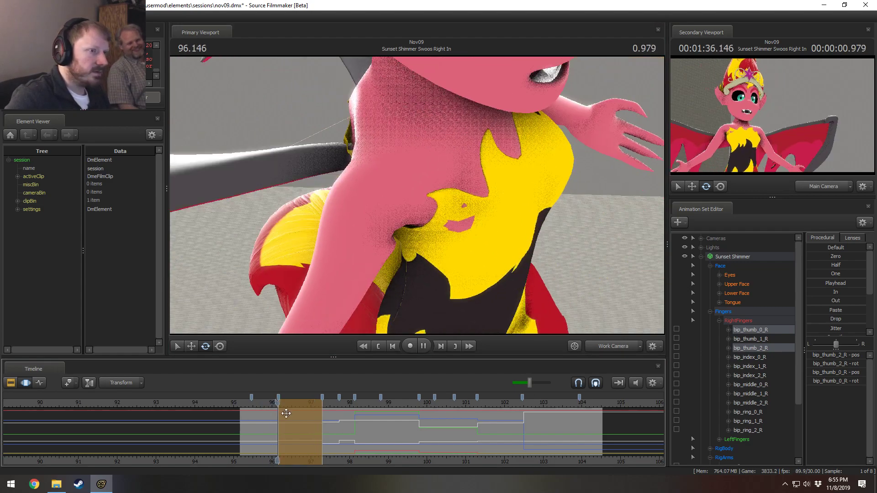
pyautogui.press('space')
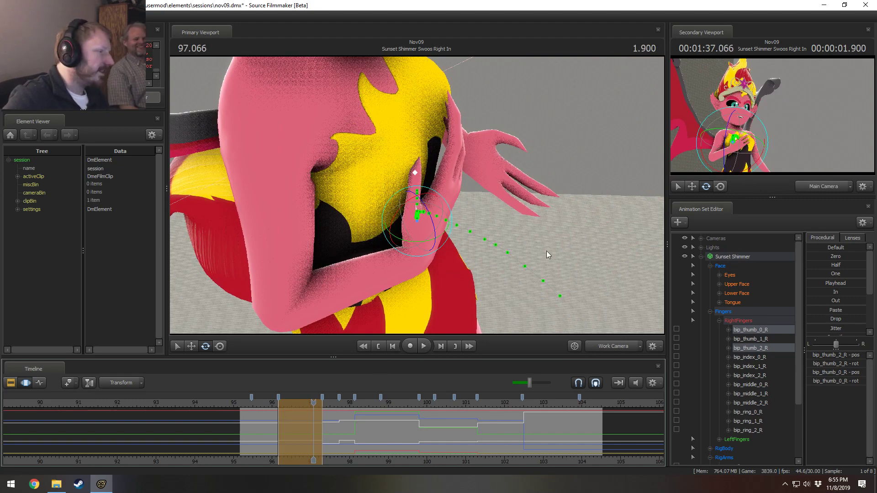
pyautogui.moveTo(546, 251); pyautogui.dragTo(402, 190)
pyautogui.press('F2')
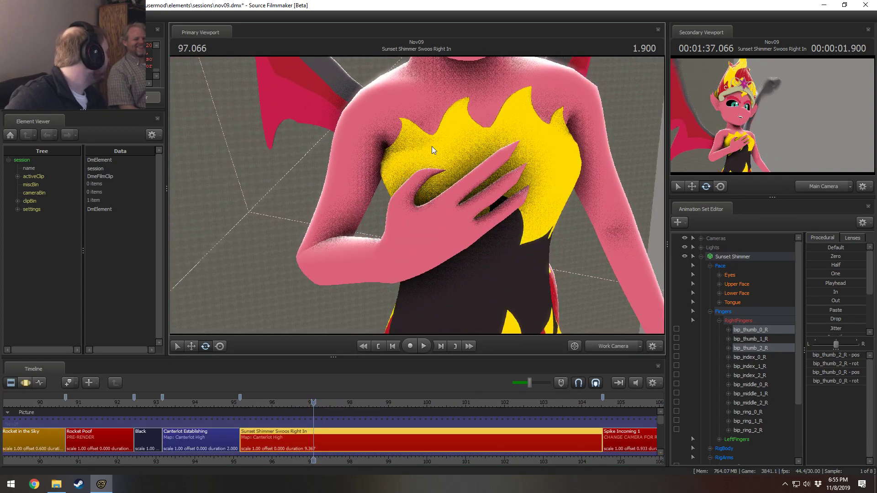
pyautogui.press('F3')
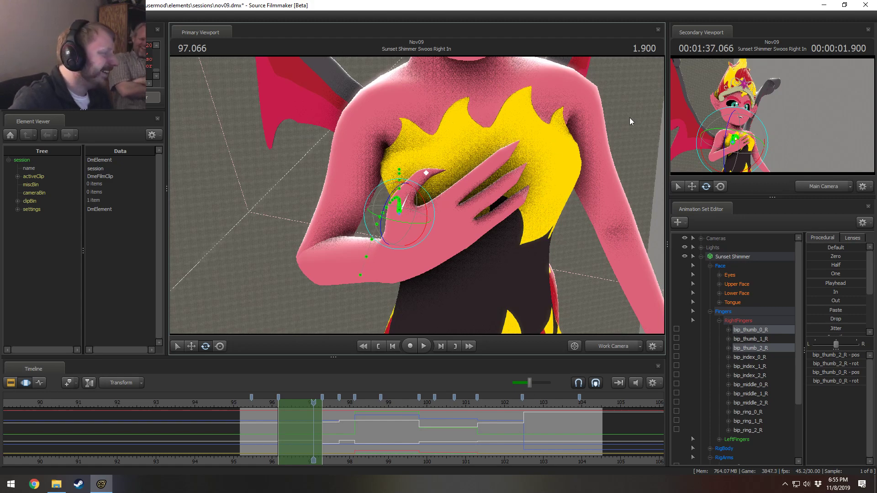
pyautogui.moveTo(582, 174); pyautogui.dragTo(412, 160)
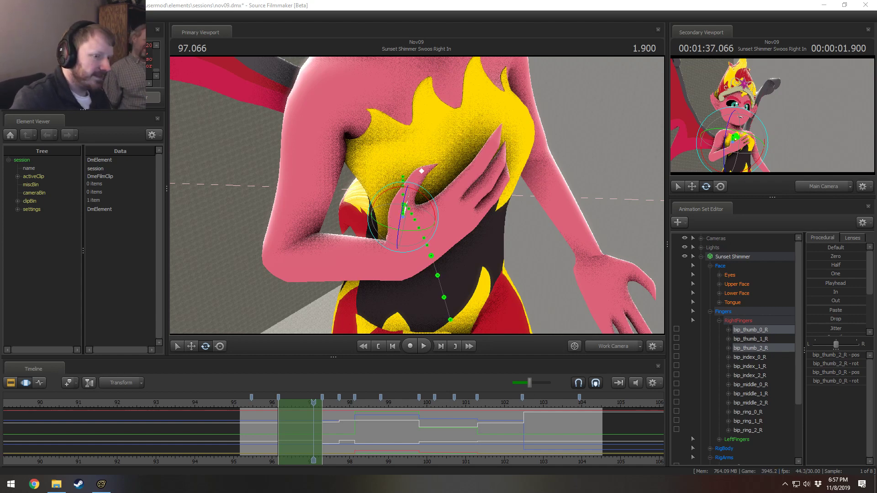
pyautogui.keyDown('alt'); pyautogui.moveTo(479, 270); pyautogui.dragTo(475, 217); pyautogui.keyUp('alt')
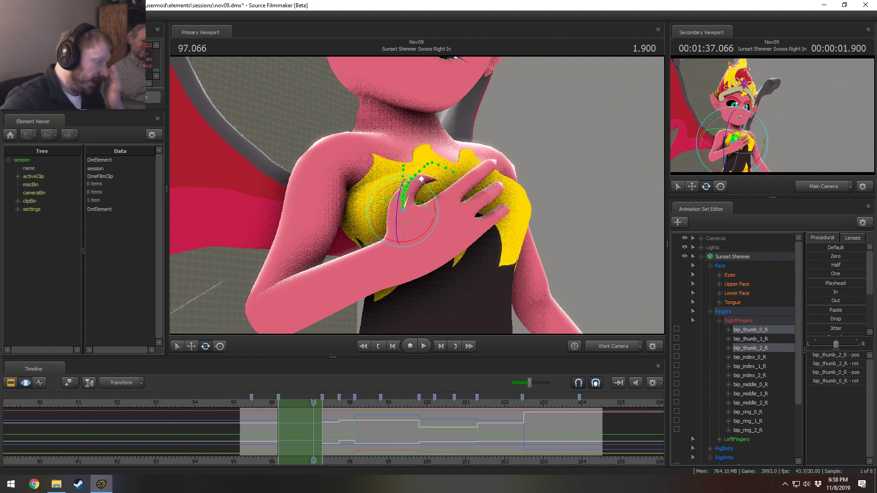
# Review the thumb's later holds on the timeline, switch to the Main Camera, and move the playhead to 96.500.
pyautogui.click(334, 404)
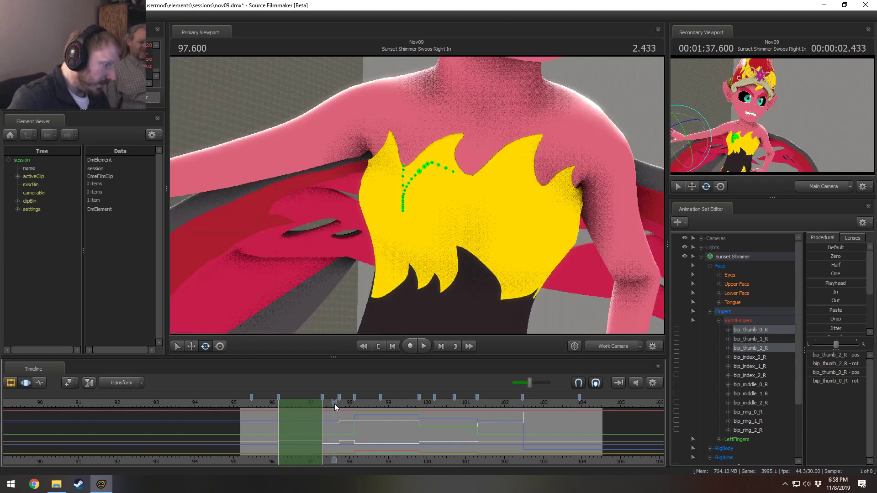
pyautogui.scroll(2, 372, 429)
pyautogui.moveTo(372, 460); pyautogui.dragTo(251, 443, button='middle')
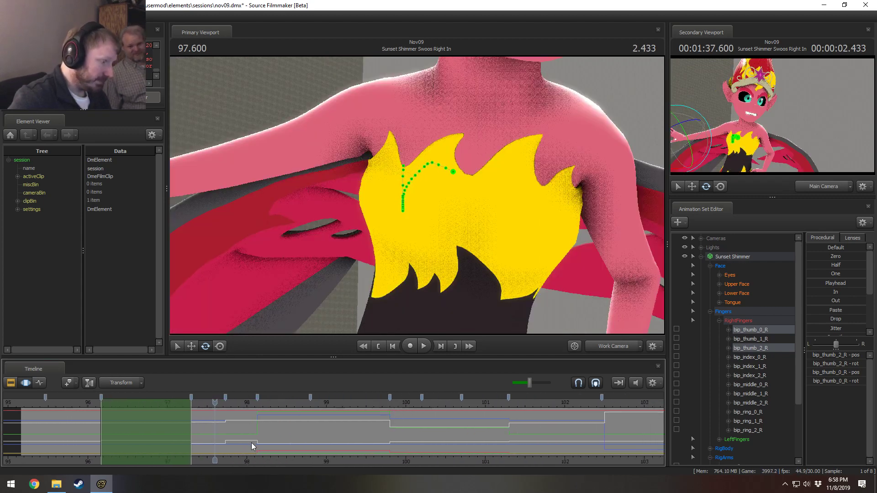
pyautogui.scroll(-1, 265, 439)
pyautogui.moveTo(375, 459); pyautogui.dragTo(330, 456, button='middle')
pyautogui.scroll(-1, 311, 458)
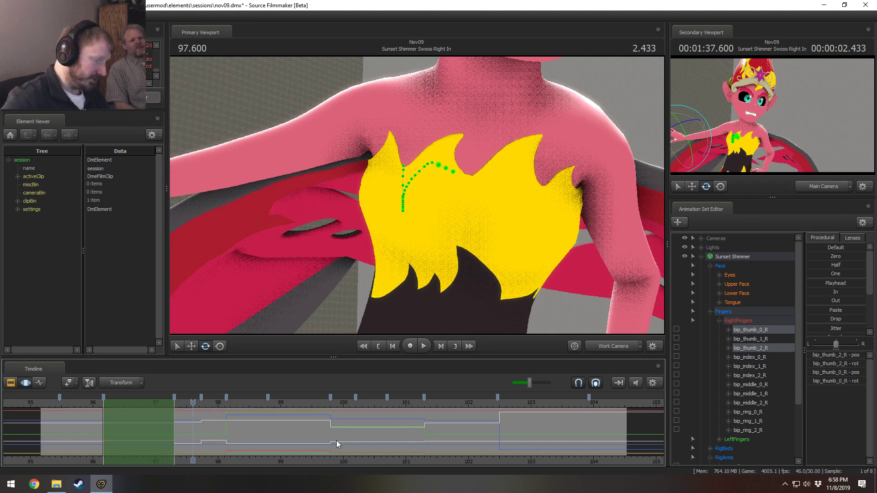
pyautogui.click(94, 425)
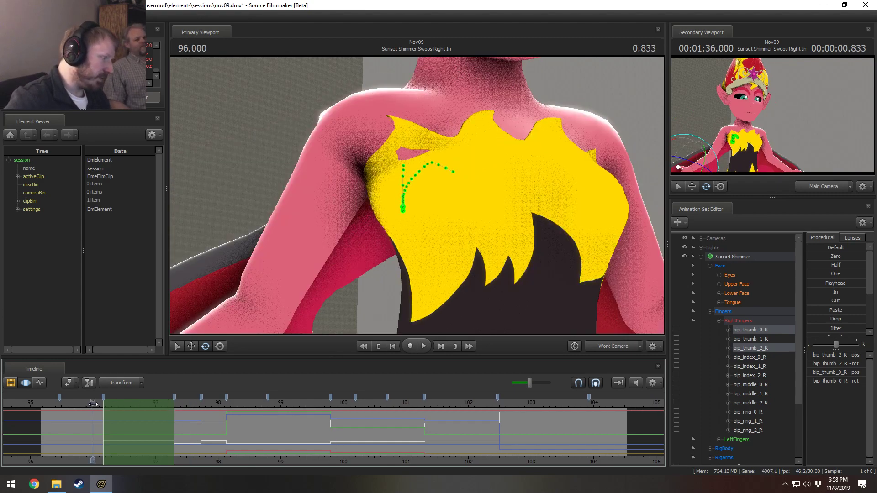
pyautogui.click(614, 348)
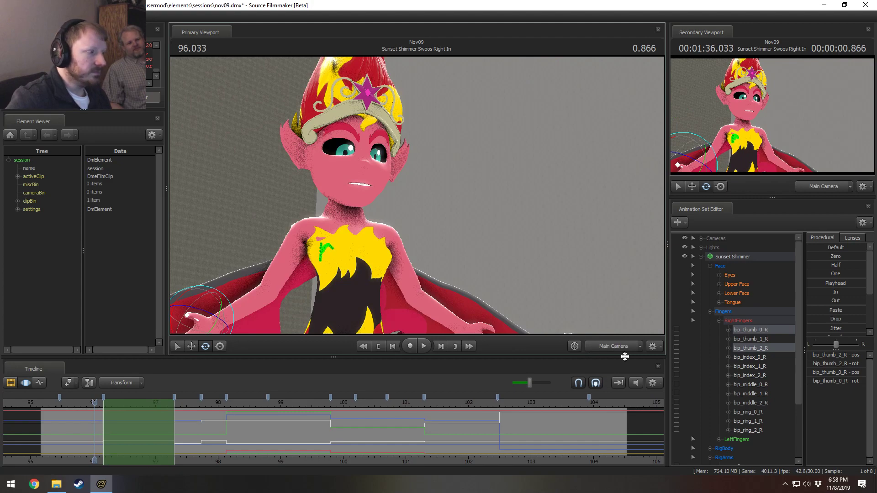
pyautogui.click(124, 429)
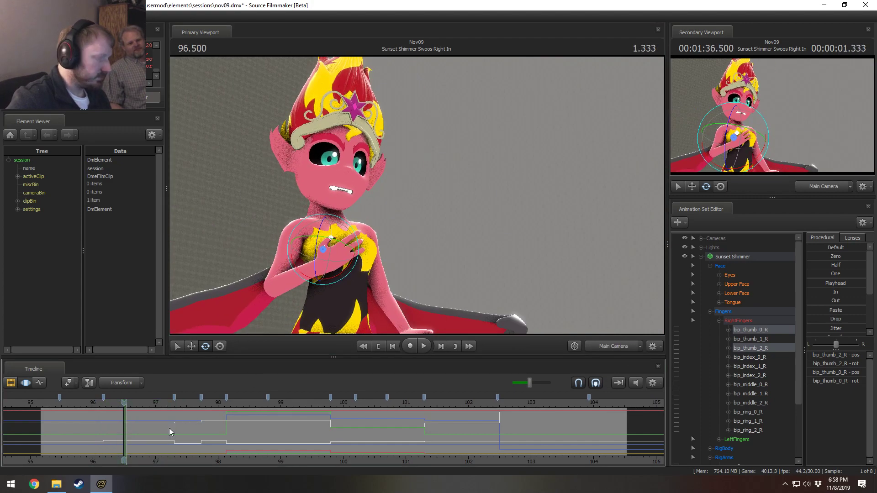
# Copy the Sunset Shimmer animation set, accepting the locked-controls warning, and paste a duplicate into the Animation Set Editor.
pyautogui.click(736, 256)
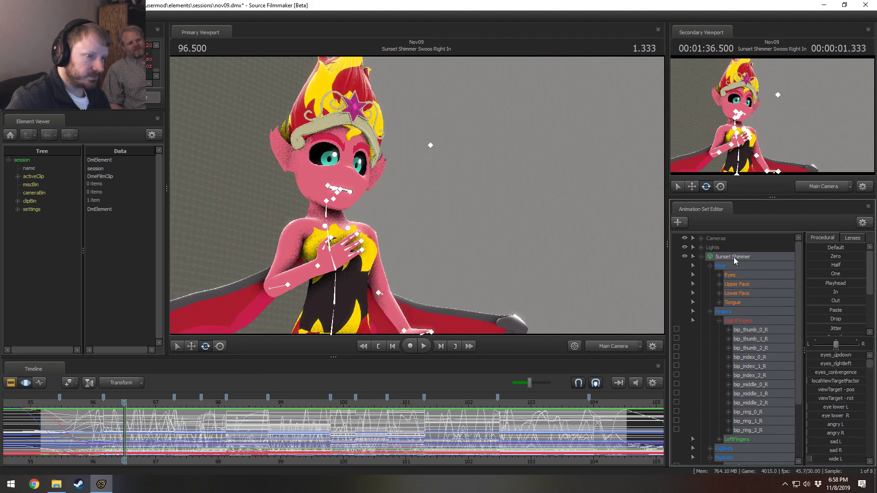
pyautogui.rightClick(733, 257)
pyautogui.click(742, 271)
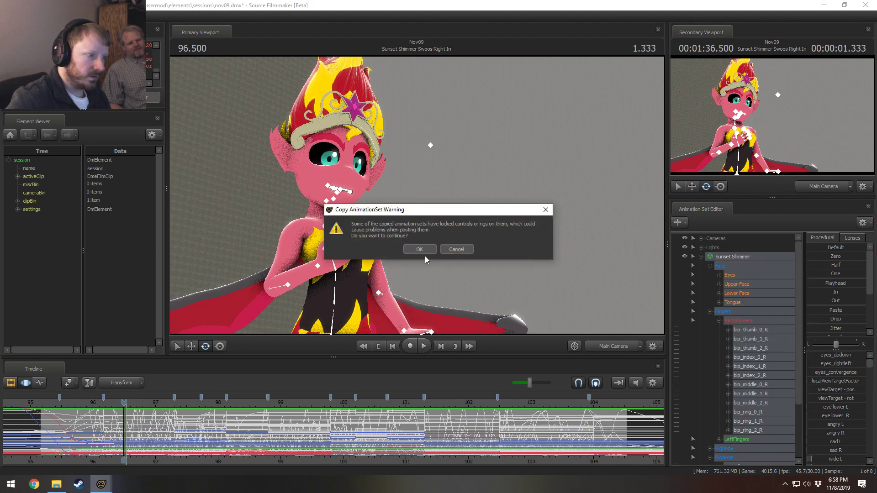
pyautogui.click(421, 250)
pyautogui.click(701, 257)
pyautogui.rightClick(718, 367)
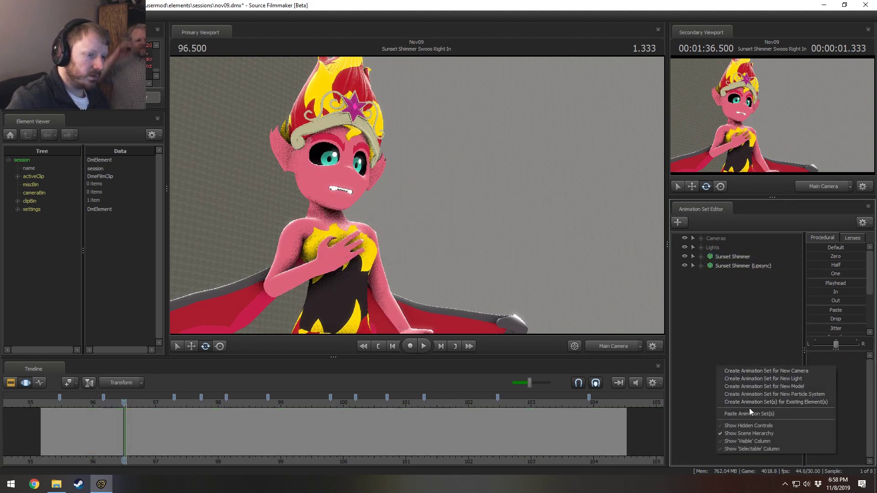
pyautogui.click(749, 414)
# Rename the duplicated animation set "Sunset Shimmer (KEYFRAME)" and hide it.
pyautogui.rightClick(735, 276)
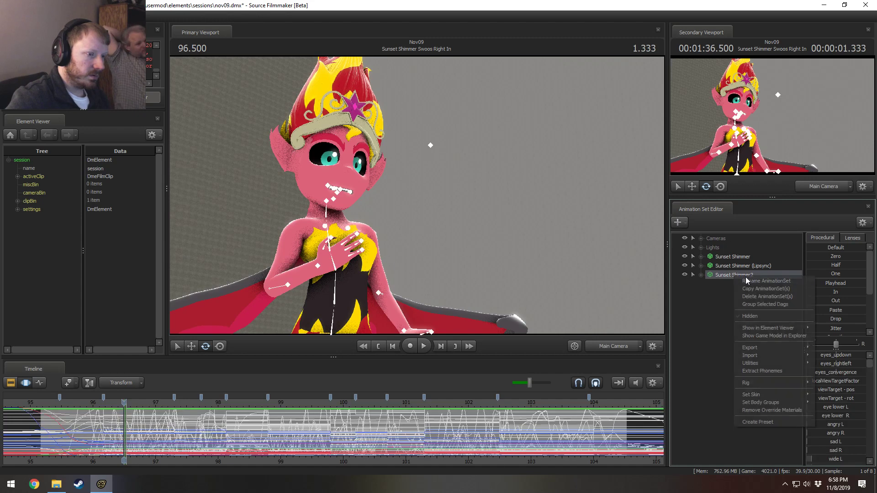
pyautogui.click(747, 281)
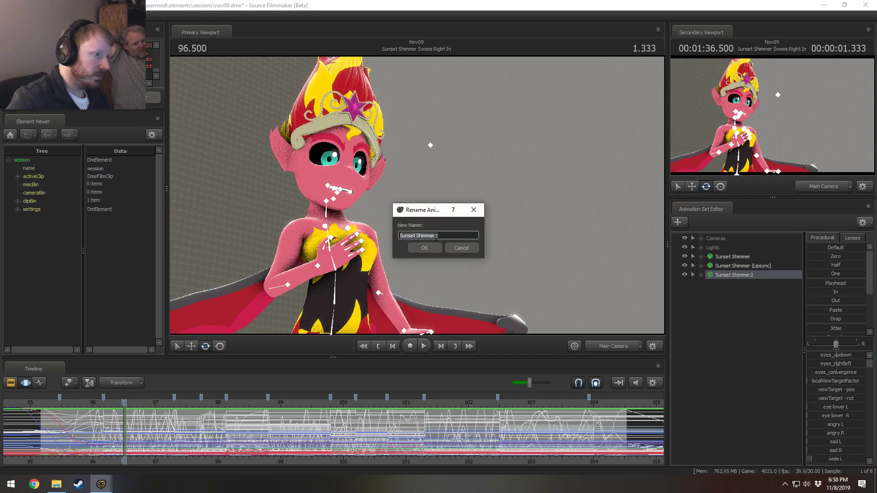
pyautogui.click(436, 236)
pyautogui.press('BackSpace')
pyautogui.write('(K')
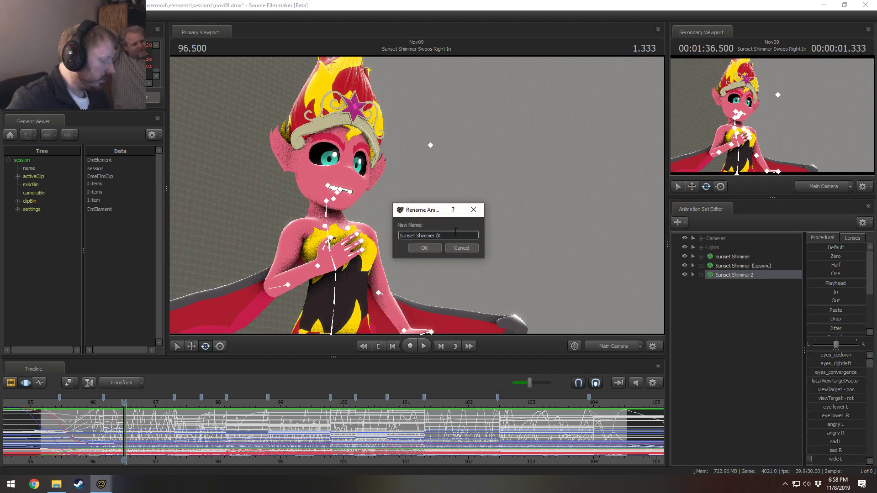
pyautogui.write('EYFRAM')
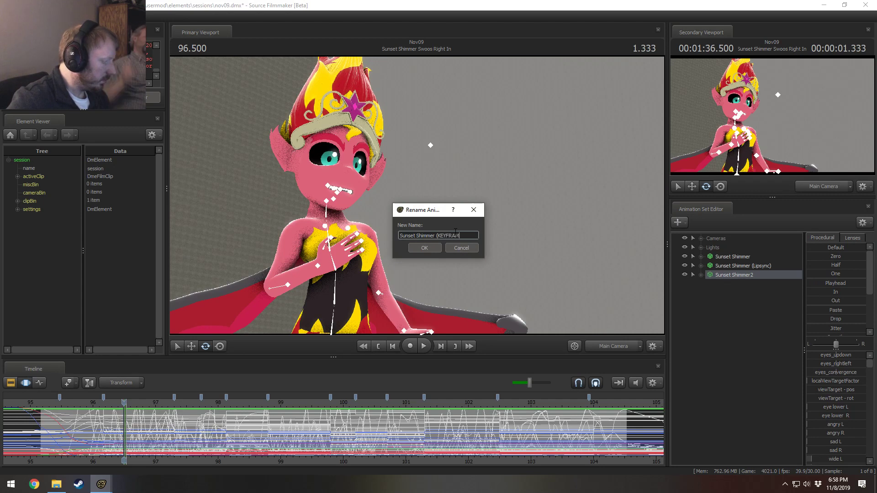
pyautogui.write('E)')
pyautogui.press('Return')
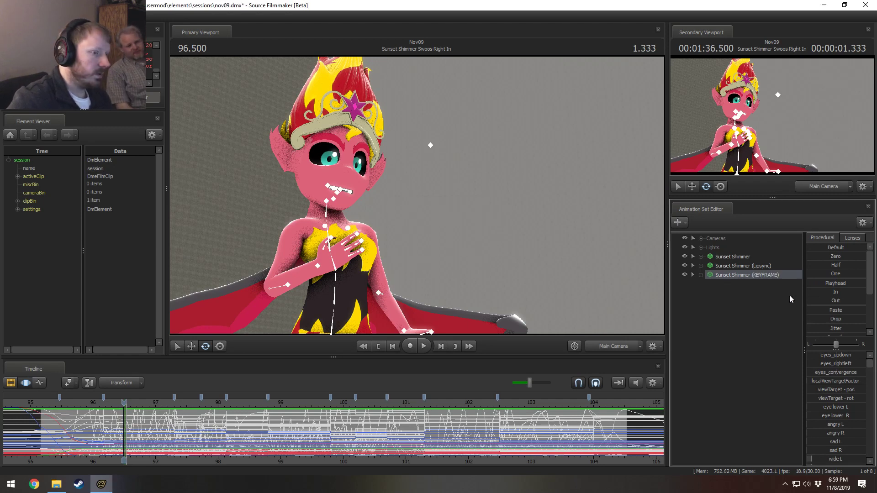
pyautogui.click(684, 275)
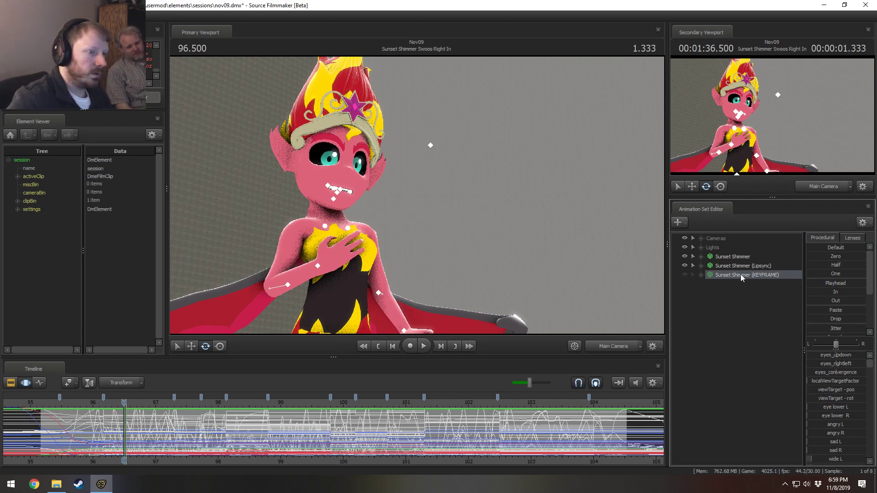
# Move "Sunset Shimmer (KEYFRAME)" above the Lipsync set and gather all three Sunset Shimmer animation sets into a new group.
pyautogui.moveTo(741, 275); pyautogui.dragTo(736, 262)
pyautogui.click(731, 258)
pyautogui.keyDown('shift'); pyautogui.click(726, 275); pyautogui.keyUp('shift')
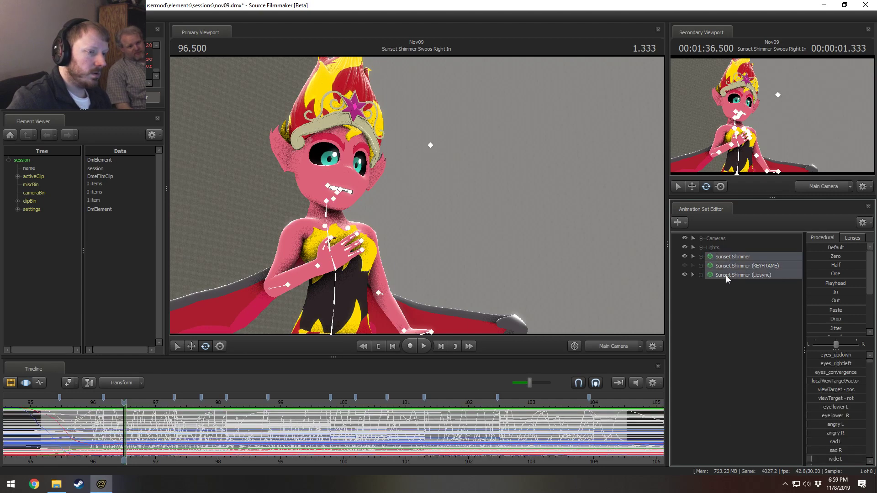
pyautogui.rightClick(725, 276)
pyautogui.click(749, 301)
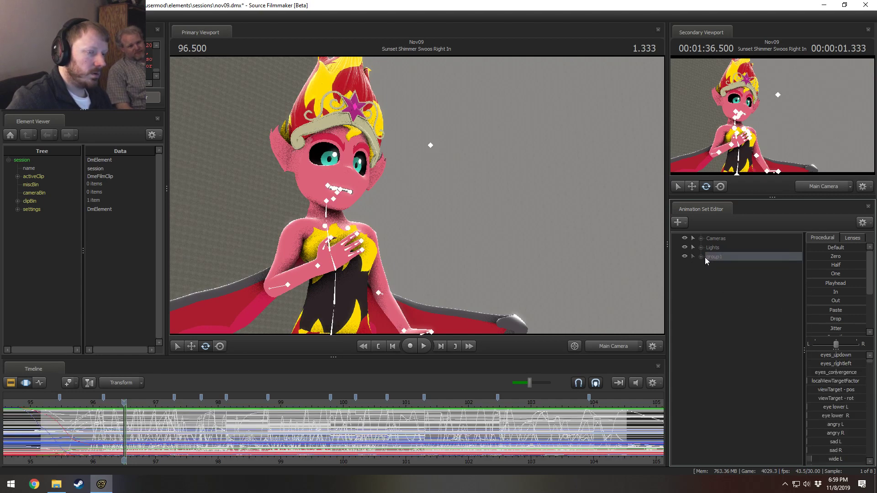
# Rename the new animation set group "Actors".
pyautogui.rightClick(720, 257)
pyautogui.click(729, 262)
pyautogui.write('Act')
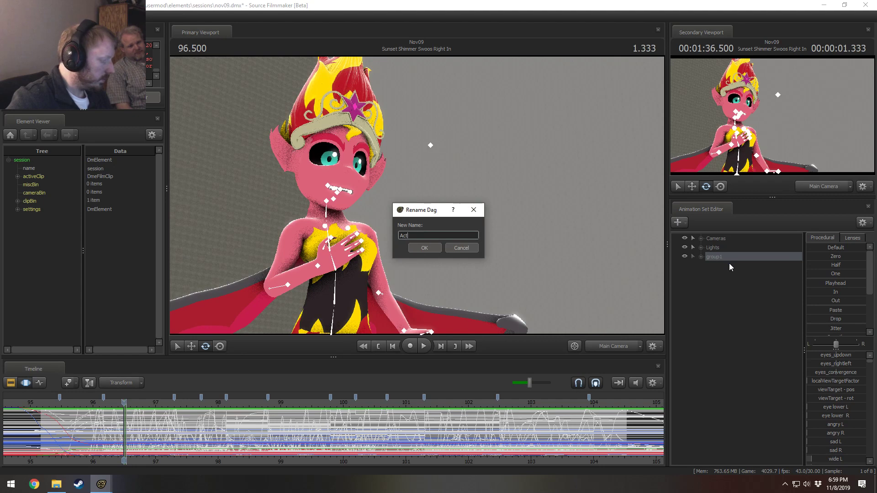
pyautogui.write('ores')
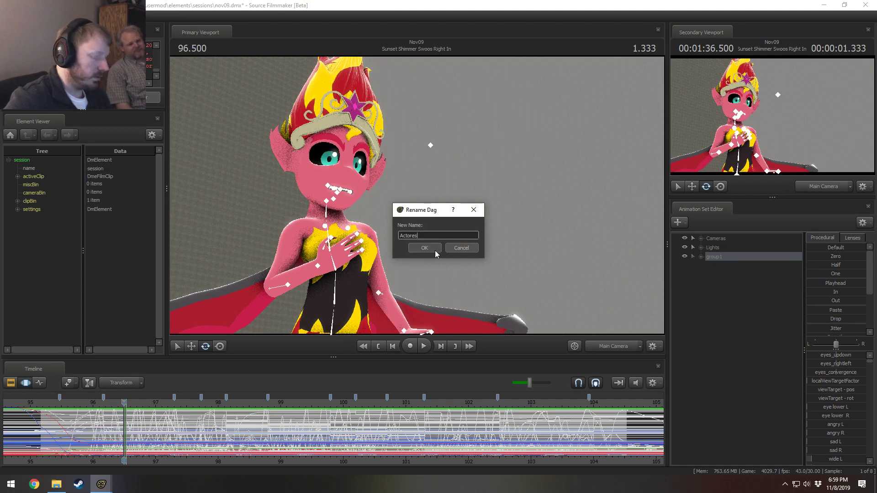
pyautogui.click(424, 248)
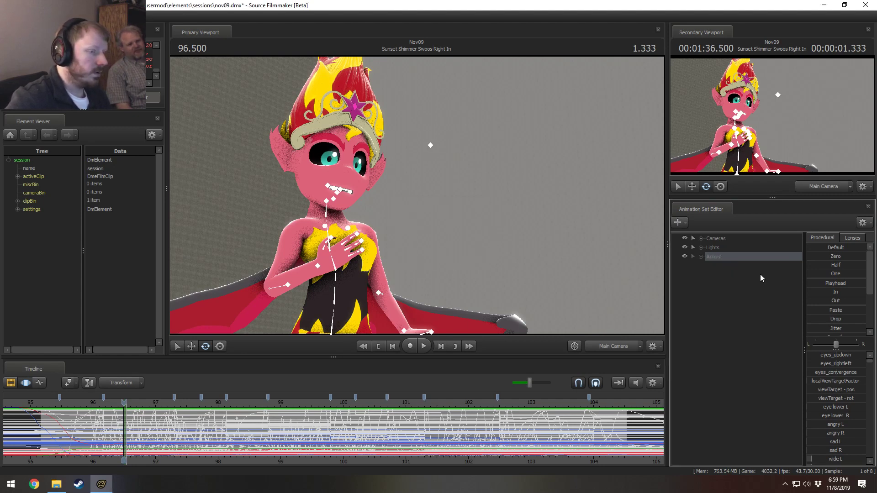
pyautogui.doubleClick(713, 247)
pyautogui.moveTo(713, 245); pyautogui.dragTo(712, 256)
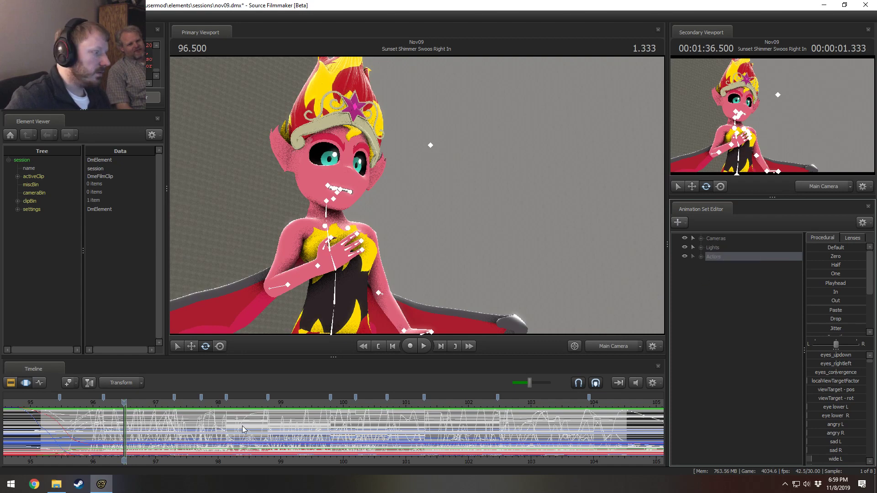
# Check the shot in the Clip Editor and Motion Editor, and review Sunset Shimmer's swoop entrance back to 95.333.
pyautogui.moveTo(107, 420)
pyautogui.mouseDown()
pyautogui.moveTo(48, 410)
pyautogui.moveTo(110, 432)
pyautogui.moveTo(97, 433)
pyautogui.mouseUp()
pyautogui.press('F2')
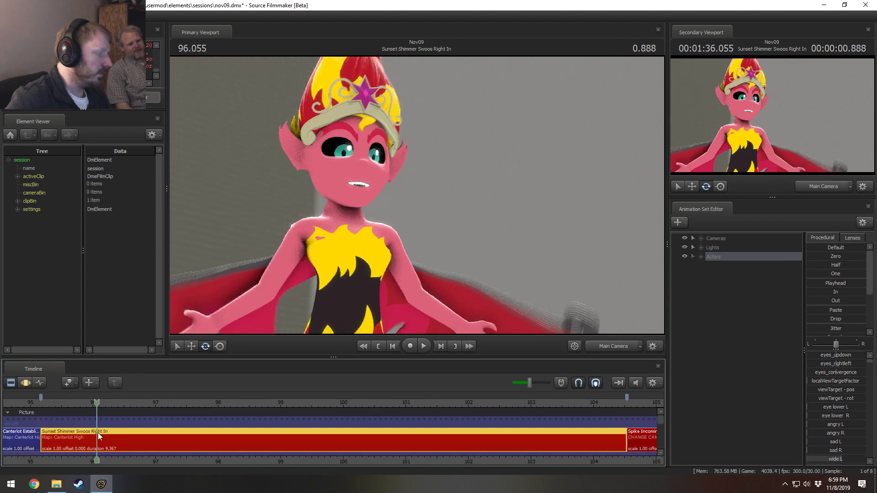
pyautogui.press('F3')
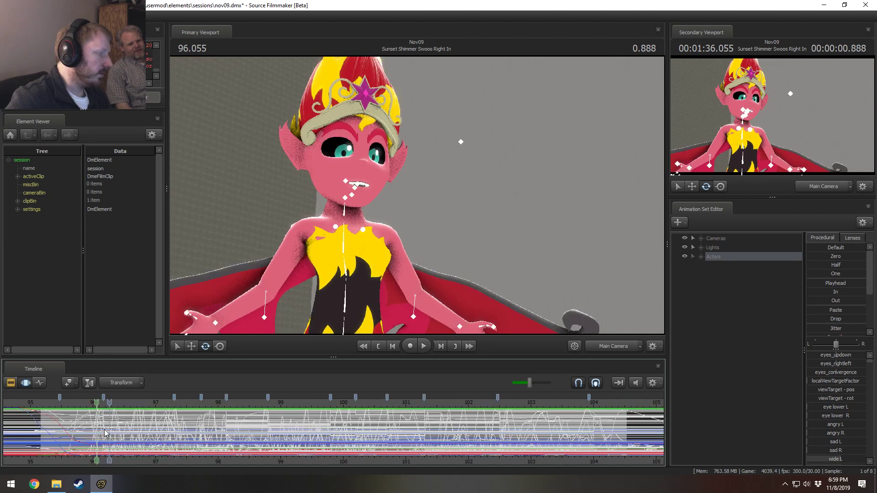
pyautogui.click(118, 403)
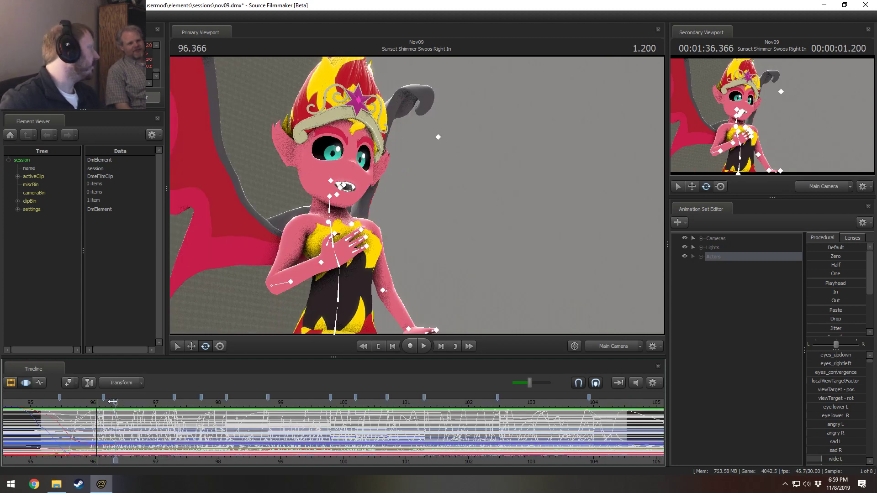
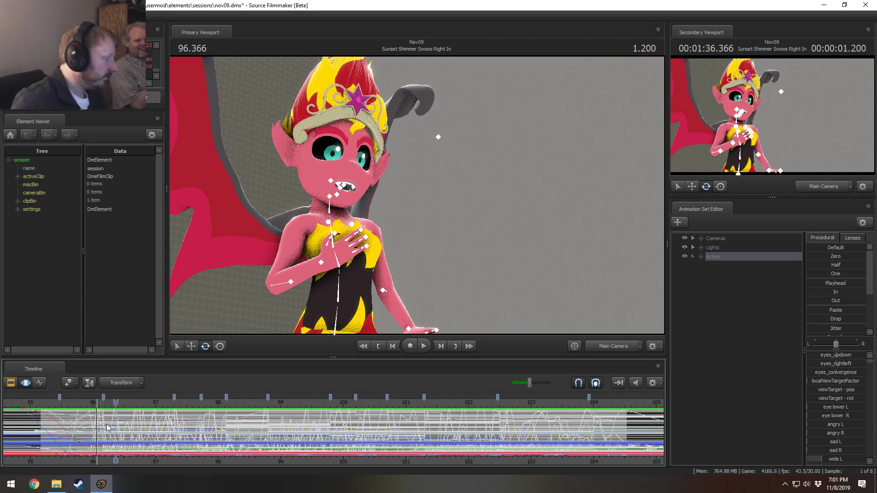
pyautogui.moveTo(135, 460); pyautogui.dragTo(114, 459, button='middle')
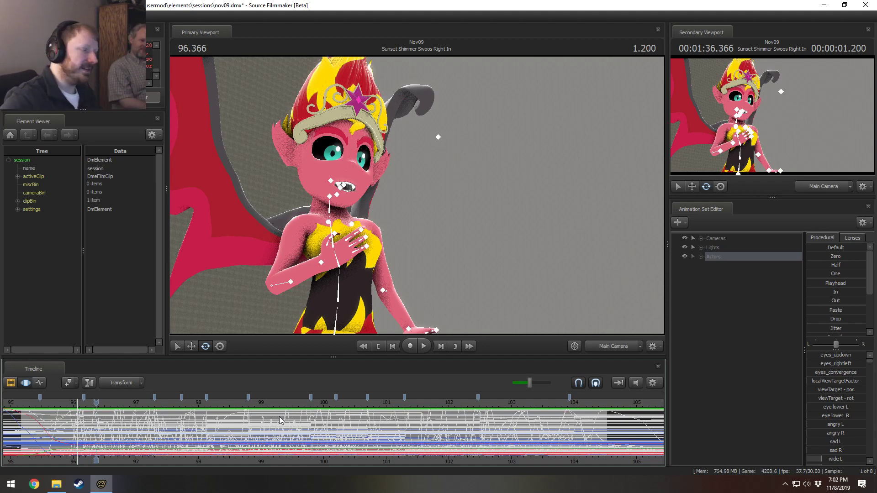
pyautogui.click(52, 404)
pyautogui.moveTo(53, 404); pyautogui.dragTo(61, 405)
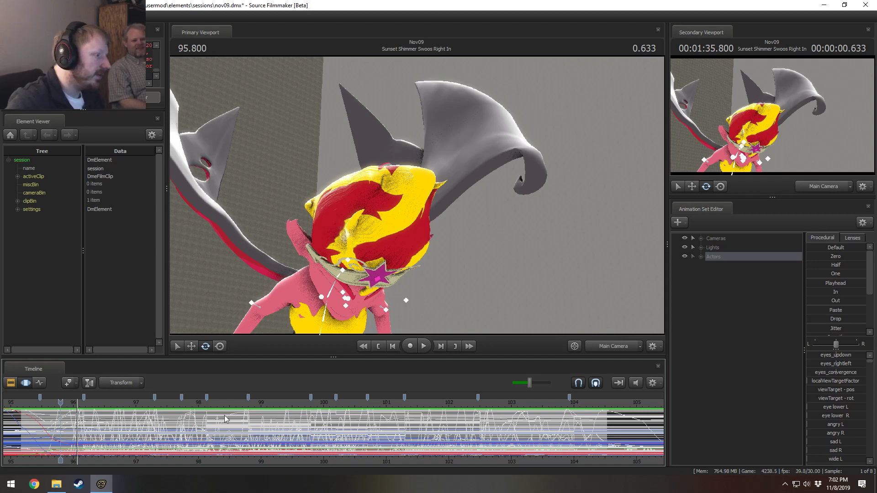
pyautogui.moveTo(43, 401); pyautogui.dragTo(31, 403)
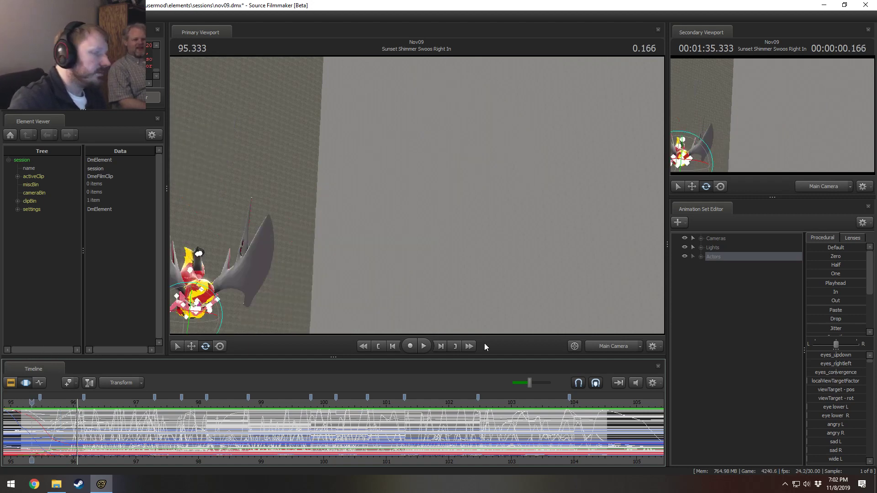
# Expand the Actors group, hide "Sunset Shimmer (Lipsync)", and expand Sunset Shimmer's control groups including Face.
pyautogui.click(700, 257)
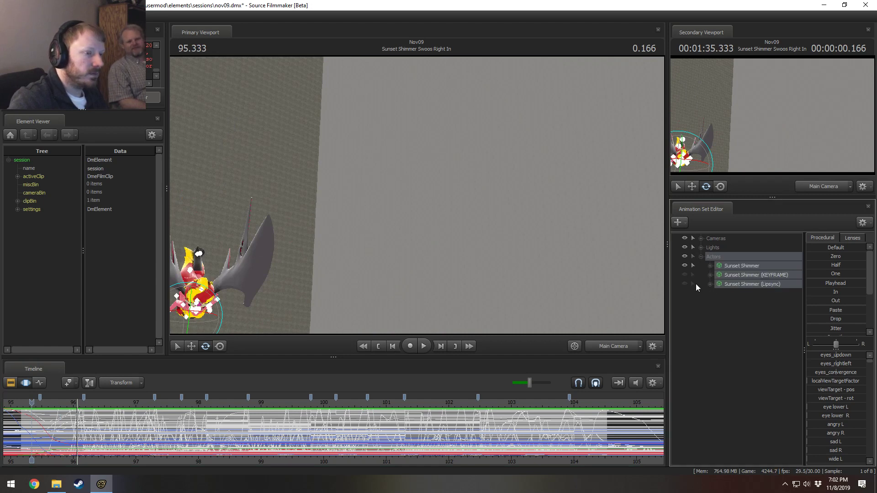
pyautogui.click(710, 266)
pyautogui.click(733, 268)
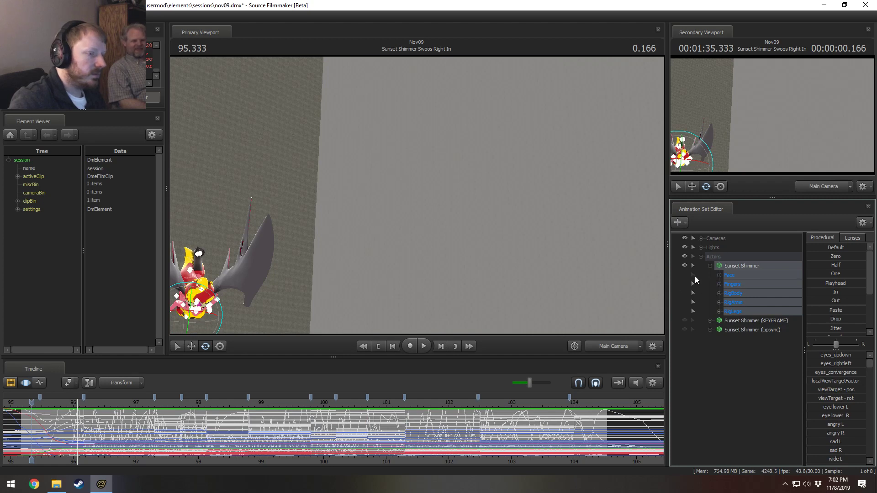
pyautogui.click(720, 275)
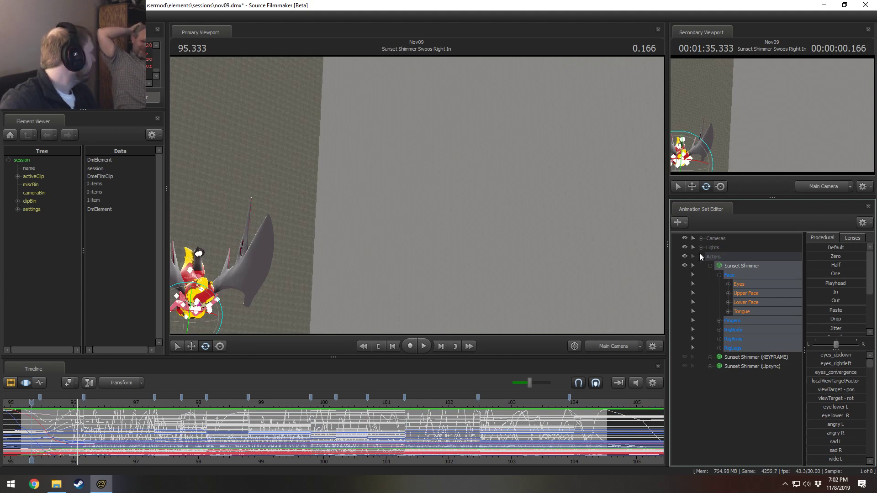
# Select all of Sunset Shimmer's control groups except Face, and expand RigBody to list its controls.
pyautogui.click(730, 263)
pyautogui.click(761, 264)
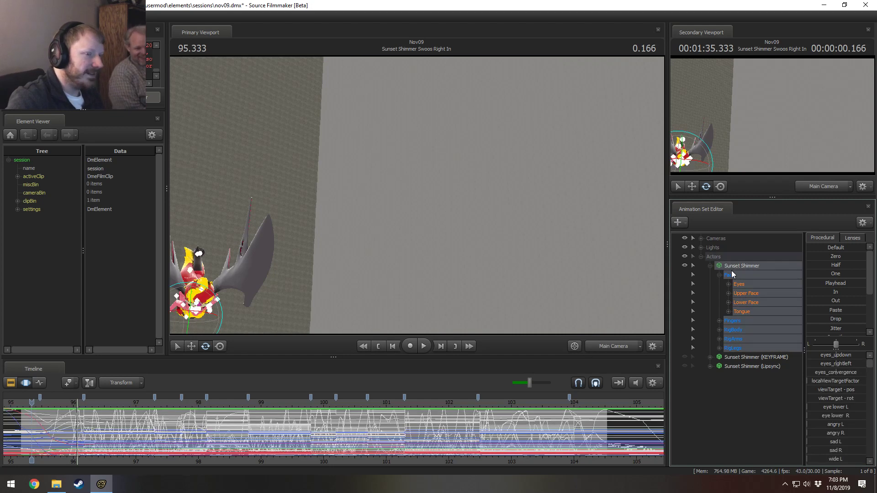
pyautogui.keyDown('ctrl'); pyautogui.click(732, 275); pyautogui.keyUp('ctrl')
pyautogui.moveTo(108, 459); pyautogui.dragTo(254, 438, button='middle')
pyautogui.scroll(5, 254, 438)
pyautogui.press('shift')
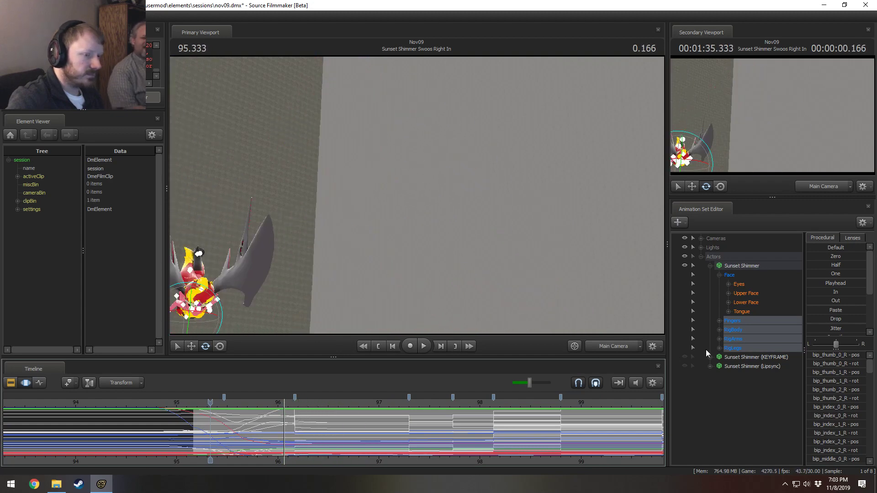
pyautogui.click(720, 330)
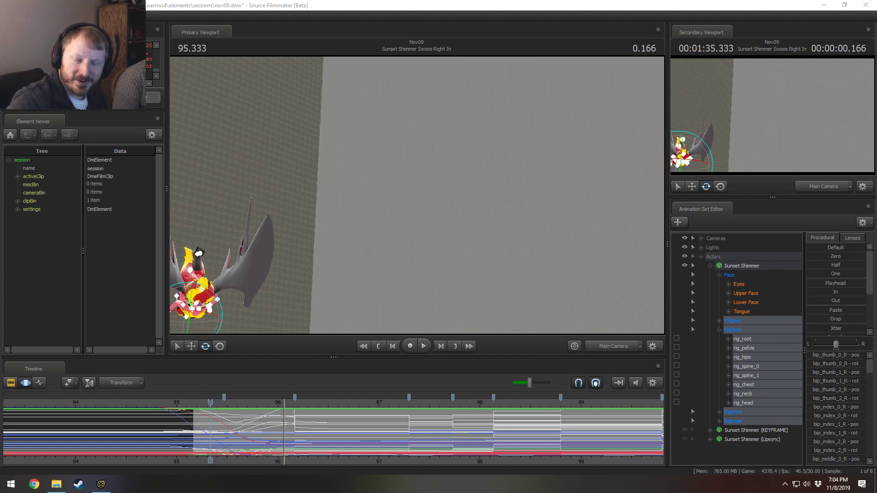
# Examine the enlarged pony profile picture on Twitter in Chrome, close the browser, and switch back to Source Filmmaker.
pyautogui.moveTo(876, 348); pyautogui.dragTo(244, 209)
pyautogui.moveTo(143, 170); pyautogui.dragTo(501, 55)
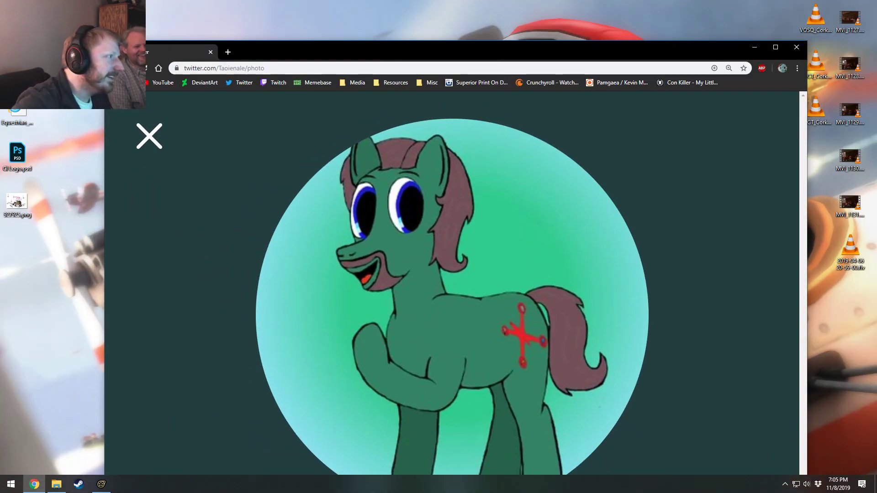
pyautogui.moveTo(129, 55); pyautogui.dragTo(76, 42)
pyautogui.keyDown('ctrl'); pyautogui.scroll(-4, 385, 182); pyautogui.keyUp('ctrl')
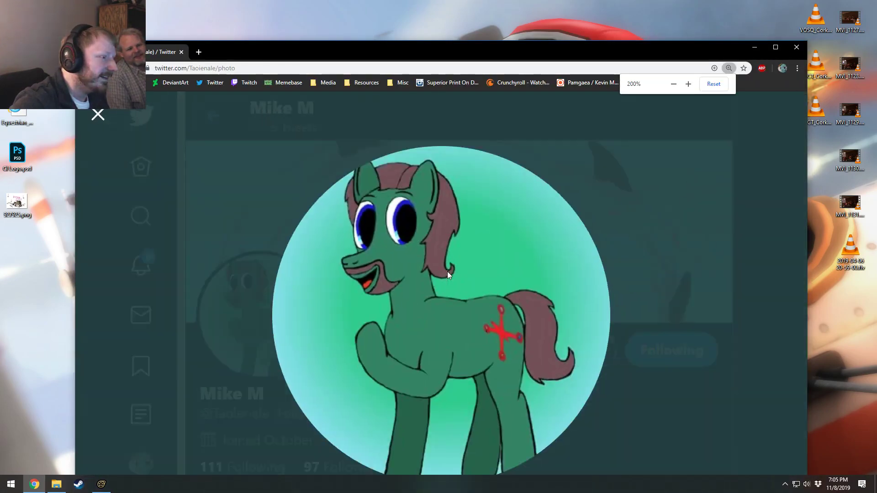
pyautogui.keyDown('ctrl'); pyautogui.scroll(6, 448, 273); pyautogui.keyUp('ctrl')
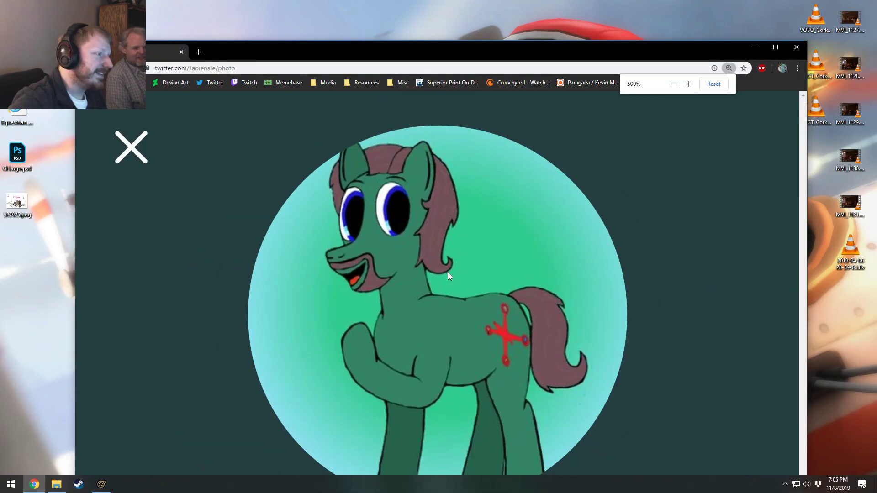
pyautogui.keyDown('ctrl'); pyautogui.scroll(-4, 401, 261); pyautogui.keyUp('ctrl')
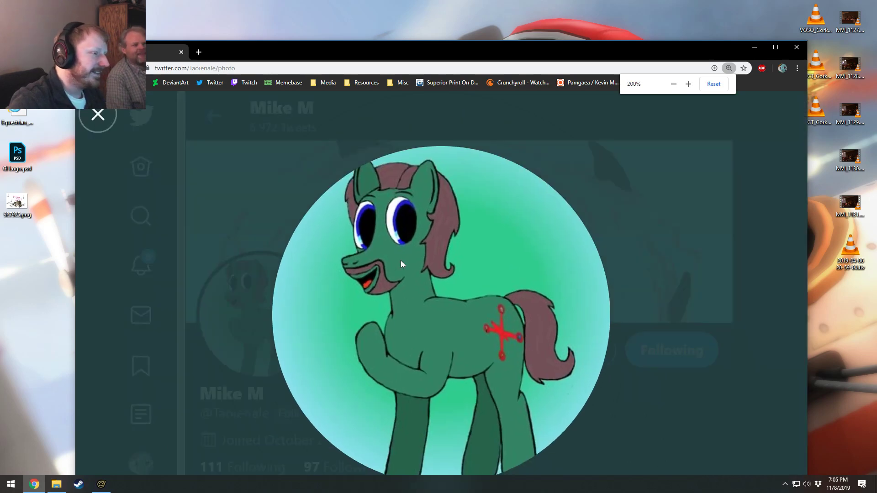
pyautogui.keyDown('ctrl'); pyautogui.scroll(1, 401, 261); pyautogui.keyUp('ctrl')
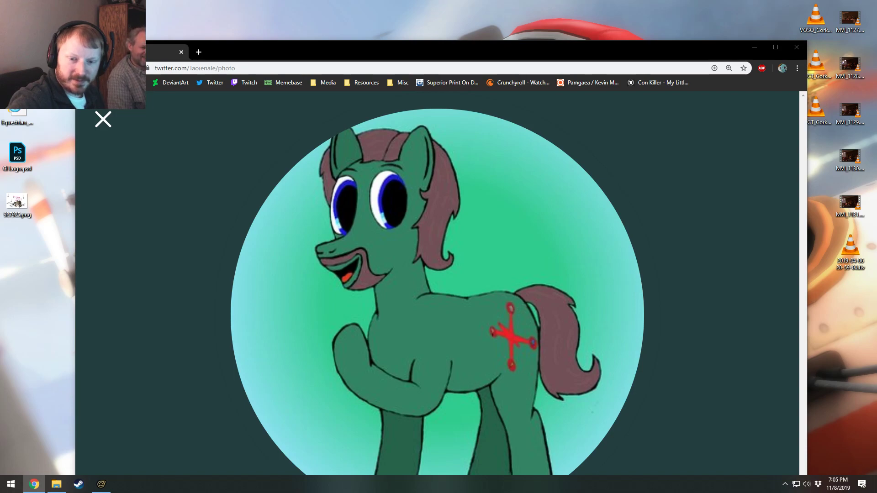
pyautogui.moveTo(531, 53); pyautogui.dragTo(496, 211)
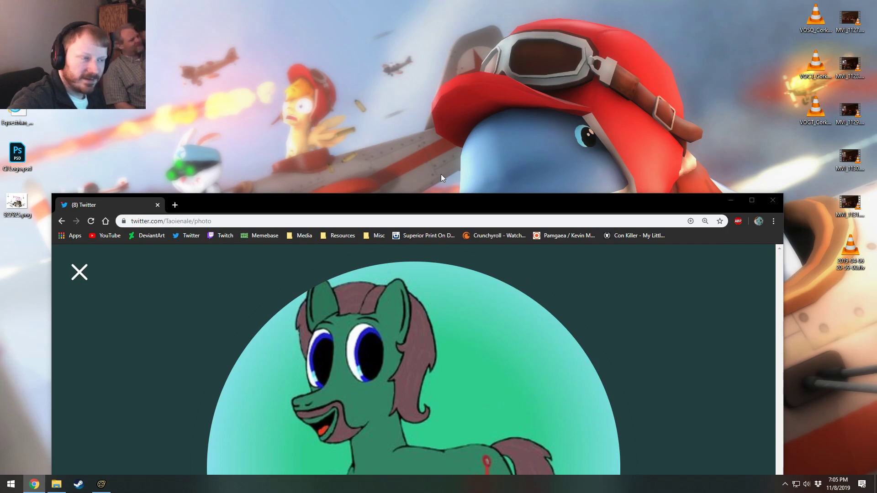
pyautogui.moveTo(557, 212); pyautogui.dragTo(572, 149)
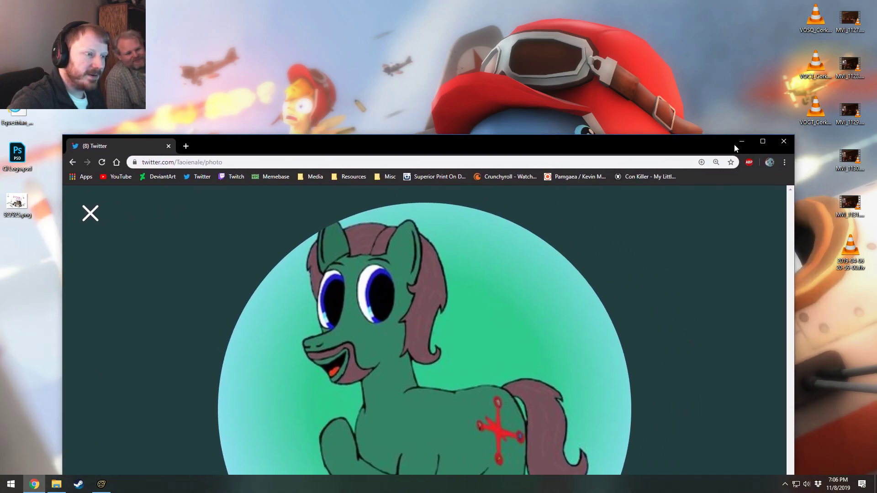
pyautogui.click(782, 142)
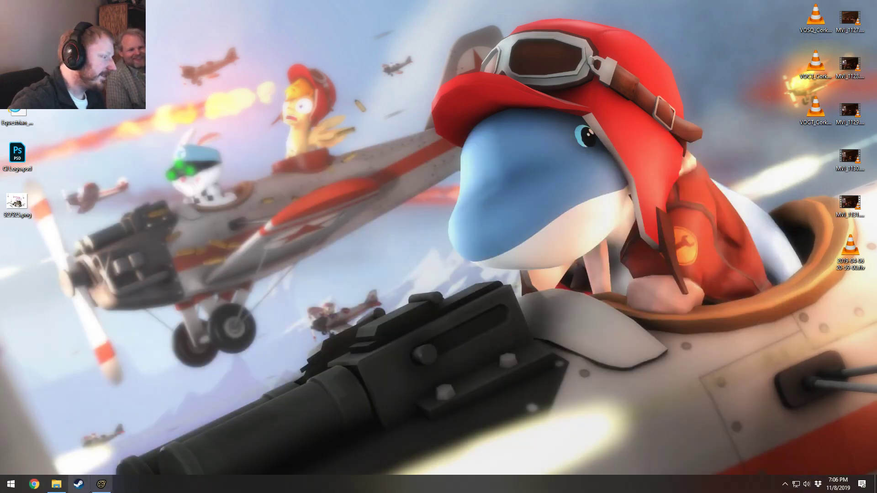
pyautogui.click(101, 485)
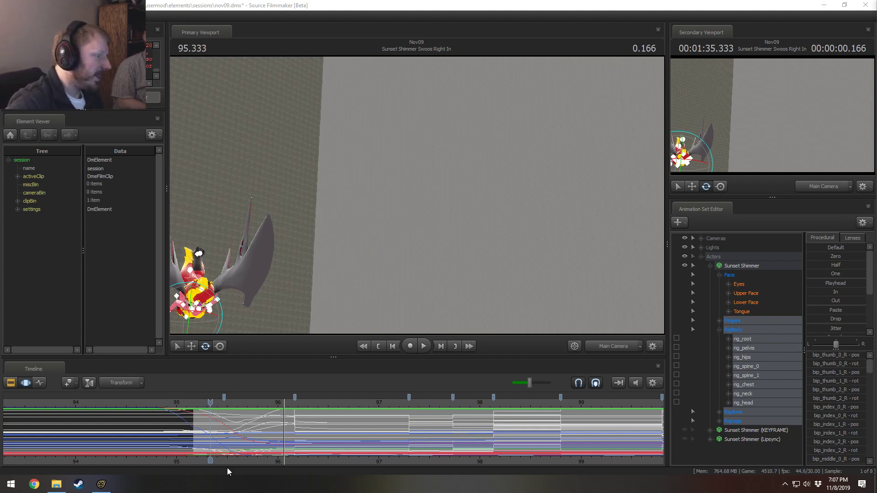
# Move the playhead to 96.166 and show the hidden controls in the Animation Set Editor.
pyautogui.moveTo(209, 402); pyautogui.dragTo(304, 412)
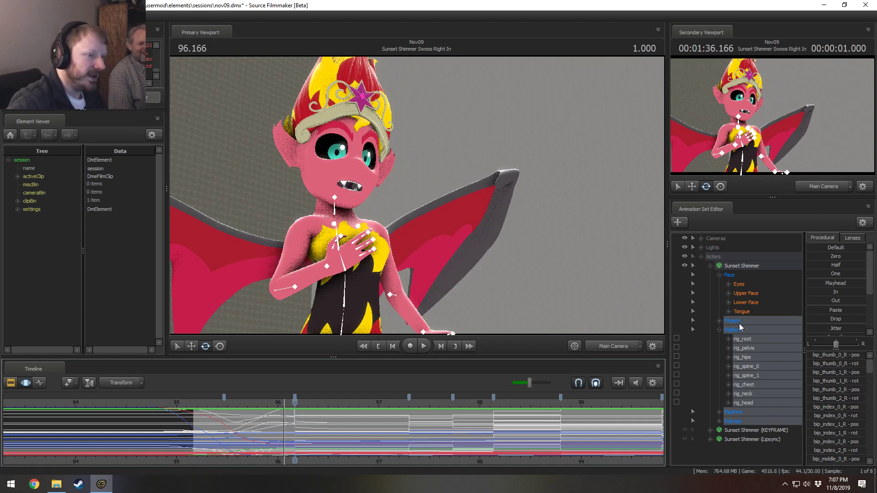
pyautogui.rightClick(743, 459)
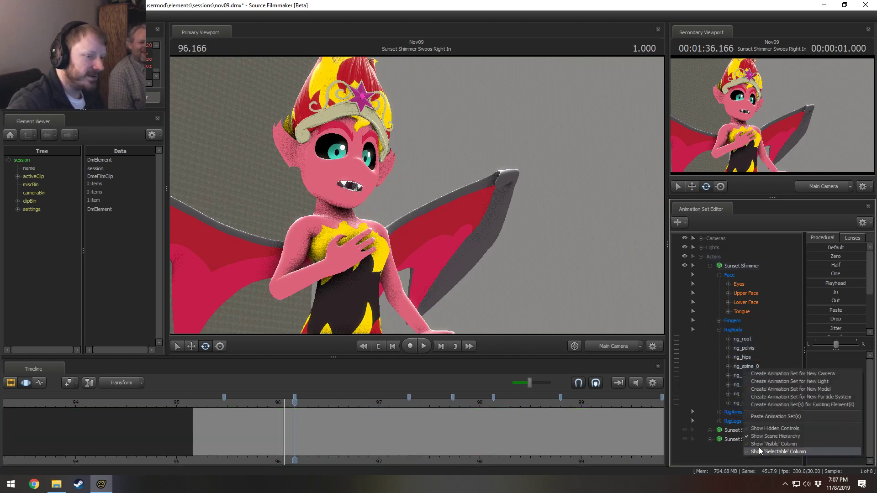
pyautogui.click(774, 428)
# Expand Sunset Shimmer's Body group and select her control groups below Face, leaving out rootTransform.
pyautogui.click(720, 320)
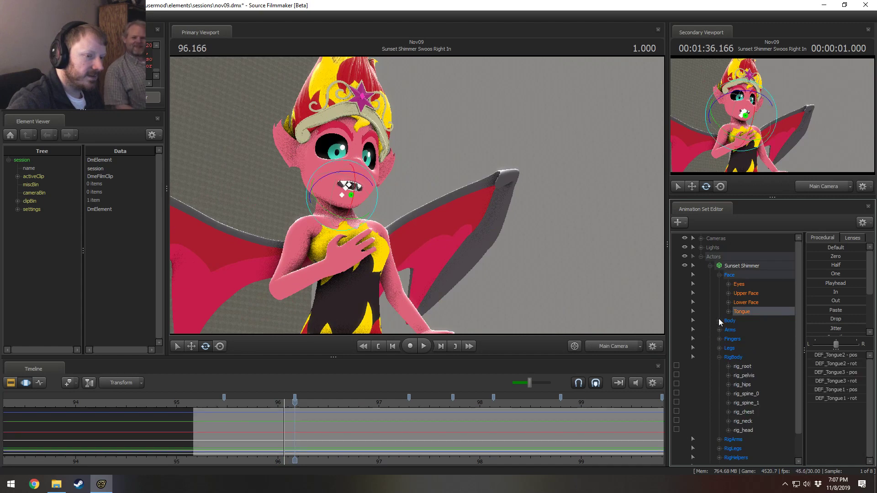
pyautogui.scroll(-6, 731, 336)
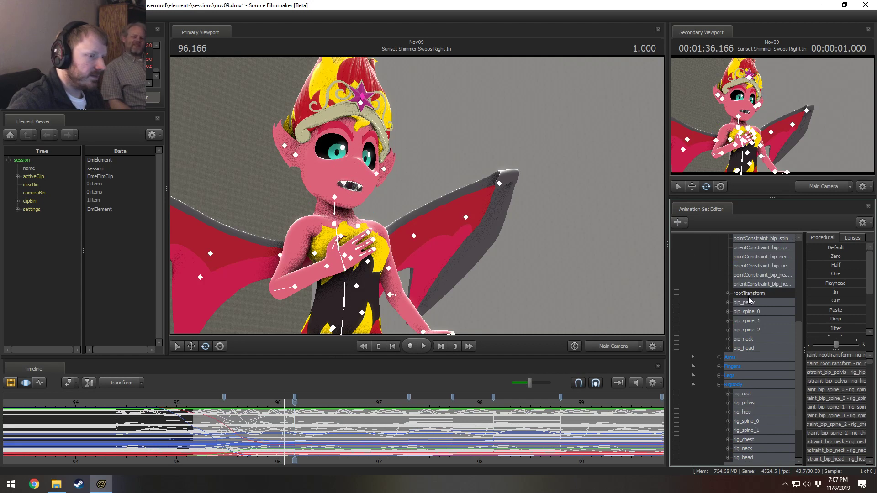
pyautogui.scroll(6, 748, 297)
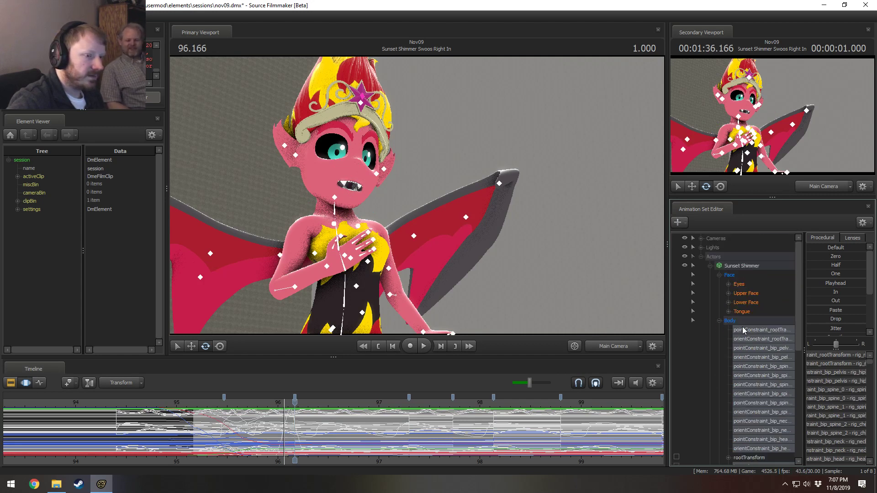
pyautogui.scroll(-7, 755, 359)
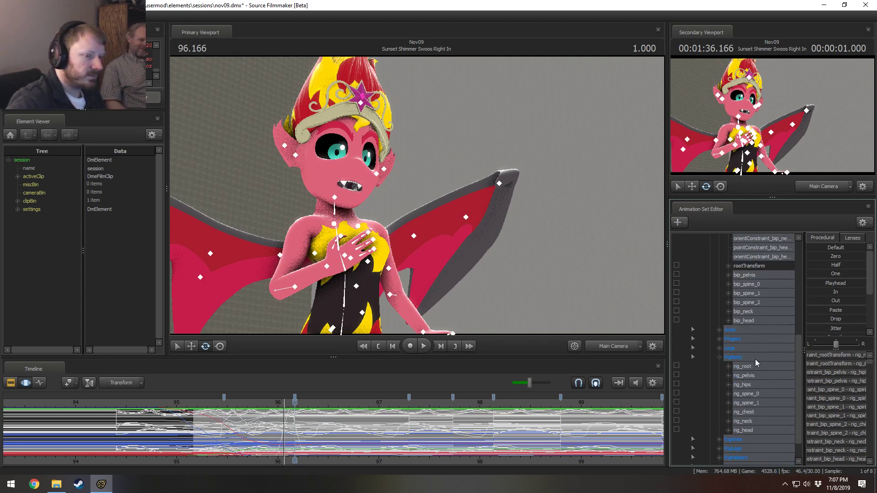
pyautogui.scroll(8, 755, 360)
# Deselect all point and orient constraints in the Body group, from the rootTransform constraints through the bip_head constraints.
pyautogui.keyDown('ctrl'); pyautogui.click(746, 329); pyautogui.keyUp('ctrl')
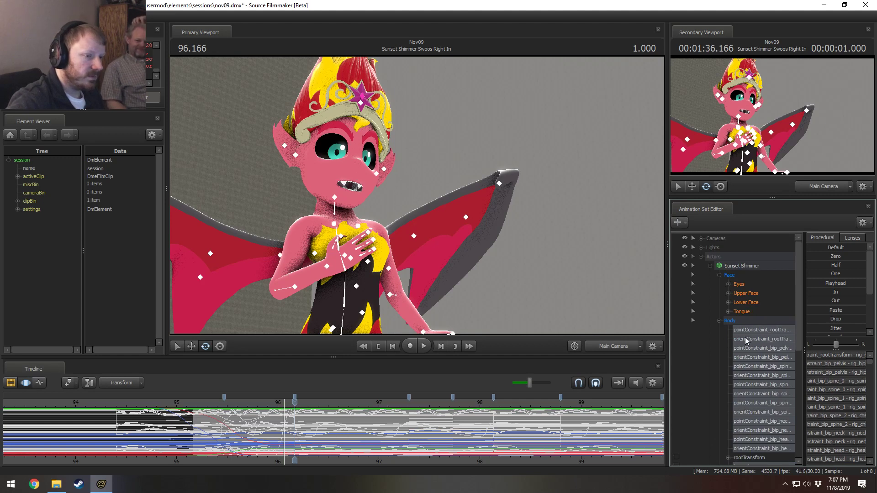
pyautogui.keyDown('ctrl'); pyautogui.click(745, 337); pyautogui.keyUp('ctrl')
pyautogui.keyDown('ctrl'); pyautogui.click(748, 349); pyautogui.keyUp('ctrl')
pyautogui.keyDown('ctrl'); pyautogui.click(748, 358); pyautogui.keyUp('ctrl')
pyautogui.keyDown('ctrl'); pyautogui.click(746, 367); pyautogui.keyUp('ctrl')
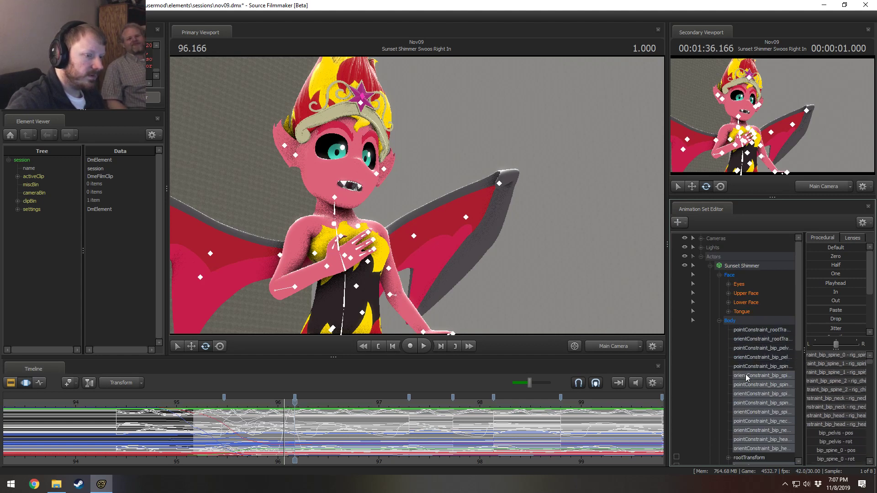
pyautogui.keyDown('ctrl'); pyautogui.click(746, 376); pyautogui.keyUp('ctrl')
pyautogui.keyDown('ctrl'); pyautogui.click(745, 385); pyautogui.keyUp('ctrl')
pyautogui.keyDown('ctrl'); pyautogui.click(746, 395); pyautogui.keyUp('ctrl')
pyautogui.keyDown('ctrl'); pyautogui.click(745, 403); pyautogui.keyUp('ctrl')
pyautogui.keyDown('ctrl'); pyautogui.click(744, 412); pyautogui.keyUp('ctrl')
pyautogui.keyDown('ctrl'); pyautogui.click(746, 421); pyautogui.keyUp('ctrl')
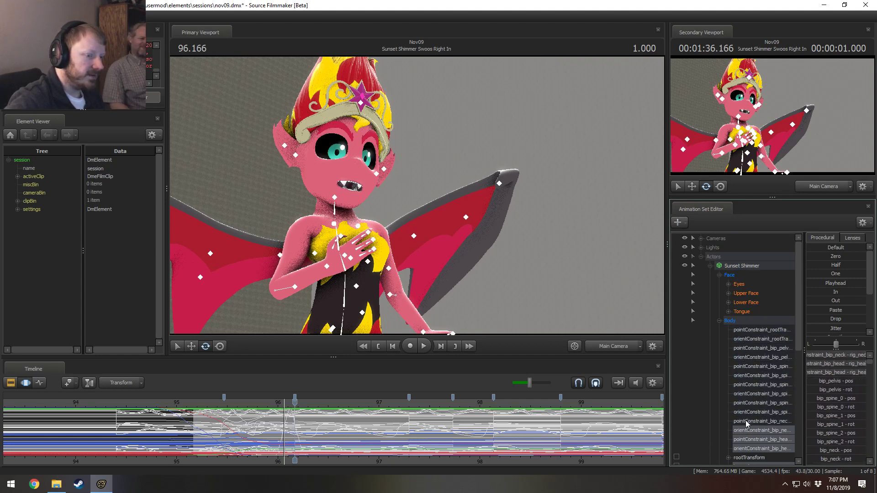
pyautogui.keyDown('ctrl'); pyautogui.click(747, 431); pyautogui.keyUp('ctrl')
pyautogui.keyDown('ctrl'); pyautogui.click(747, 439); pyautogui.keyUp('ctrl')
pyautogui.keyDown('ctrl'); pyautogui.click(749, 449); pyautogui.keyUp('ctrl')
# Expand the Unknown group and deselect its upperlip and brow sliders.
pyautogui.scroll(-3, 747, 426)
pyautogui.scroll(-2, 748, 426)
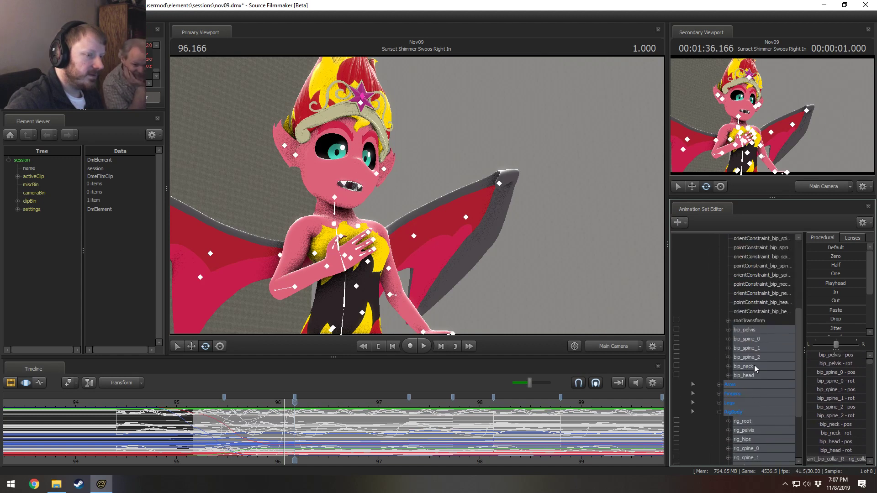
pyautogui.scroll(-3, 755, 340)
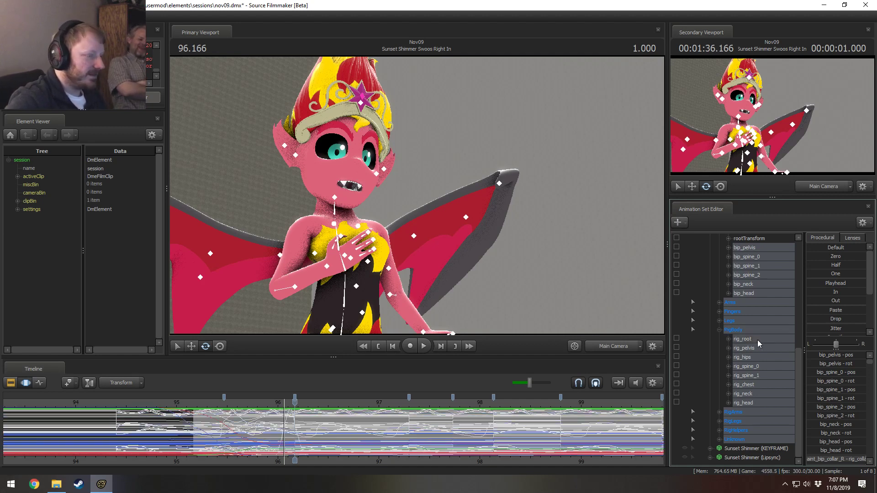
pyautogui.scroll(1, 757, 340)
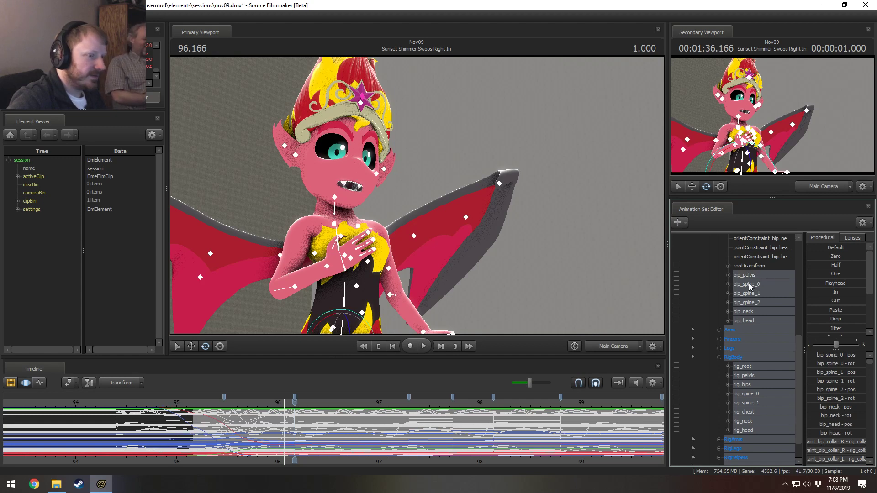
pyautogui.scroll(-1, 749, 283)
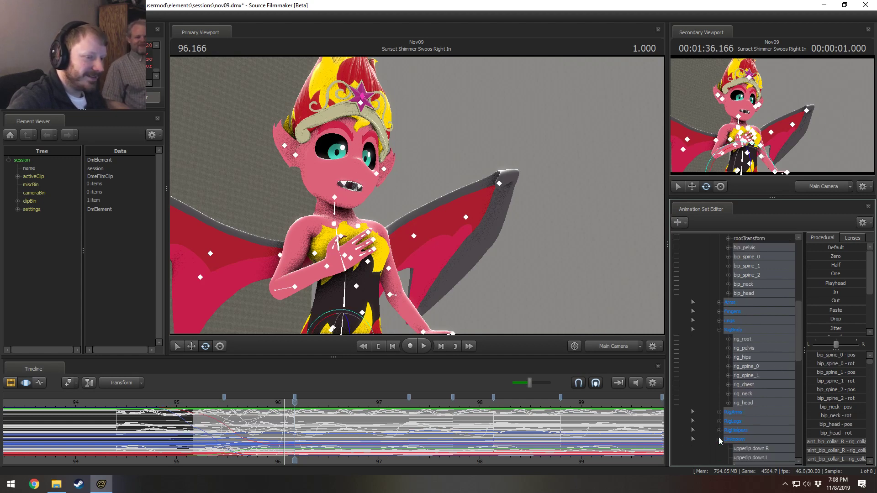
pyautogui.keyDown('ctrl'); pyautogui.click(736, 440); pyautogui.keyUp('ctrl')
pyautogui.keyDown('ctrl'); pyautogui.click(742, 440); pyautogui.keyUp('ctrl')
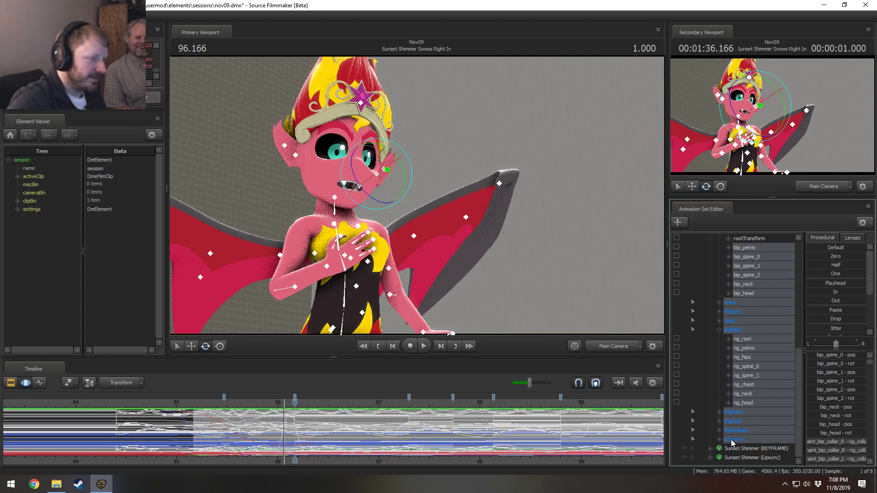
pyautogui.click(720, 439)
pyautogui.scroll(-7, 719, 439)
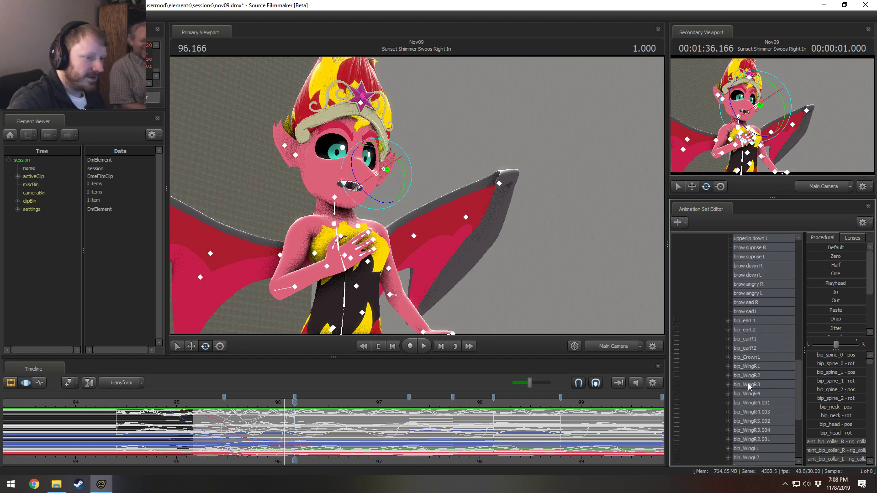
pyautogui.scroll(2, 751, 369)
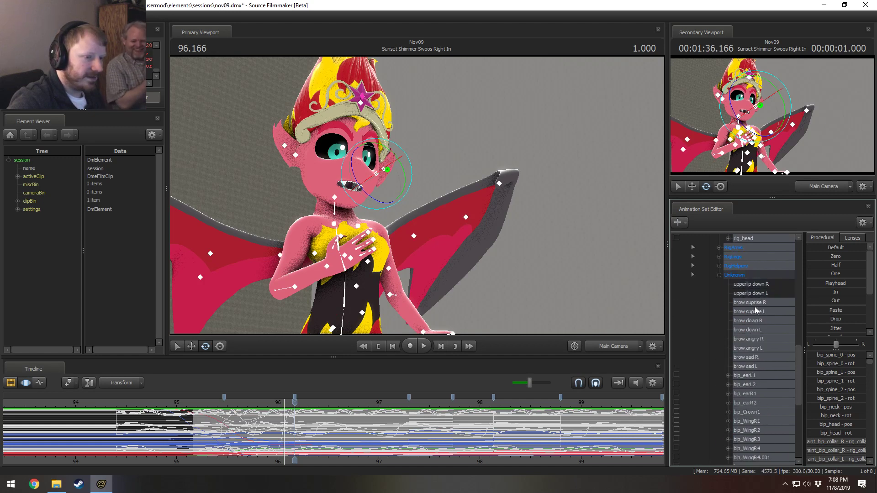
pyautogui.keyDown('ctrl'); pyautogui.moveTo(756, 310); pyautogui.dragTo(751, 368); pyautogui.keyUp('ctrl')
# Deselect the rest of the Unknown group, including the ear, crown, wing and tail bones.
pyautogui.scroll(-7, 750, 369)
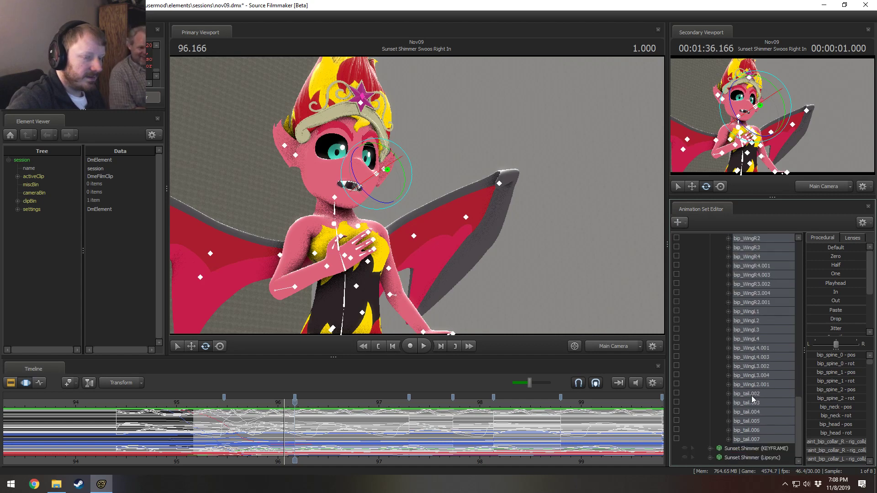
pyautogui.keyDown('ctrl'); pyautogui.moveTo(756, 384); pyautogui.dragTo(760, 313); pyautogui.keyUp('ctrl')
pyautogui.scroll(6, 760, 313)
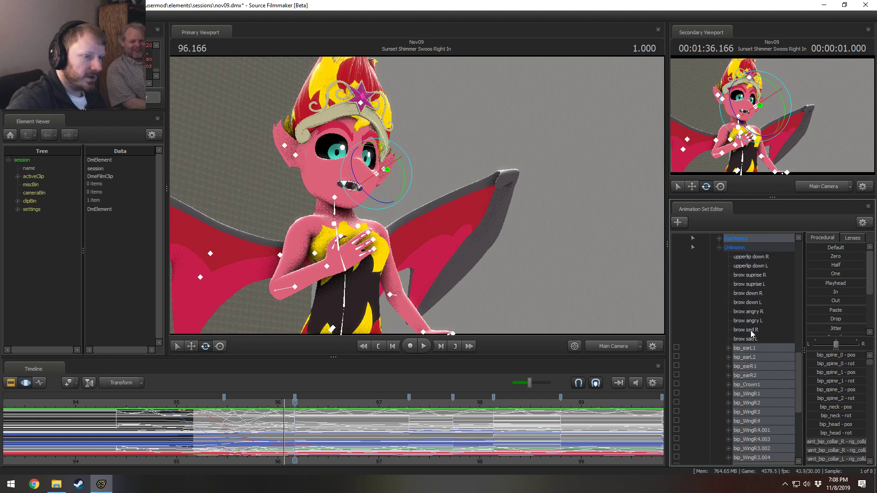
pyautogui.keyDown('ctrl'); pyautogui.click(747, 246); pyautogui.keyUp('ctrl')
pyautogui.keyDown('ctrl'); pyautogui.click(741, 246); pyautogui.keyUp('ctrl')
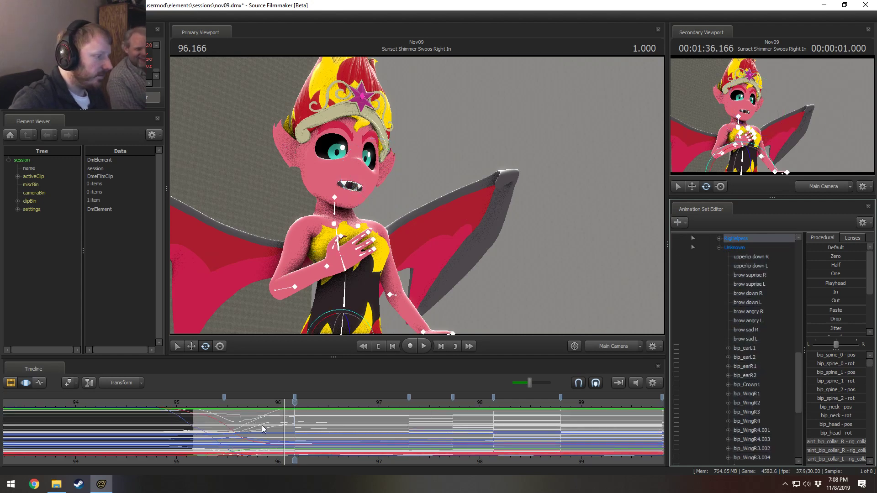
pyautogui.moveTo(262, 429)
pyautogui.mouseDown()
pyautogui.moveTo(205, 427)
pyautogui.moveTo(256, 424)
pyautogui.mouseUp()
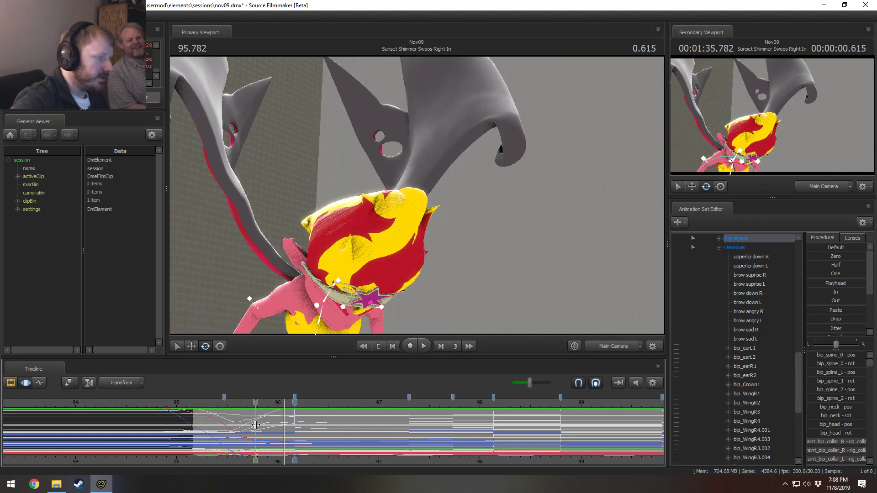
# Expand rig_root in the RigBody group and deselect it together with its pos and rot channels.
pyautogui.scroll(7, 731, 342)
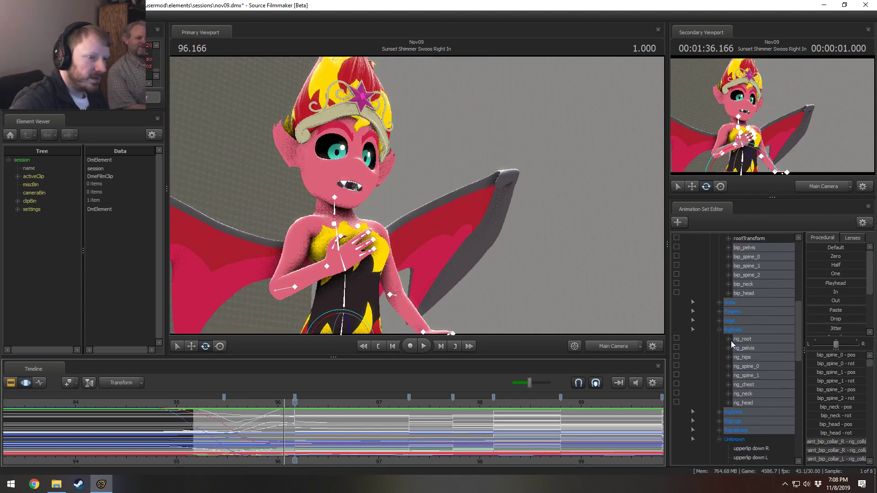
pyautogui.keyDown('ctrl'); pyautogui.click(743, 322); pyautogui.keyUp('ctrl')
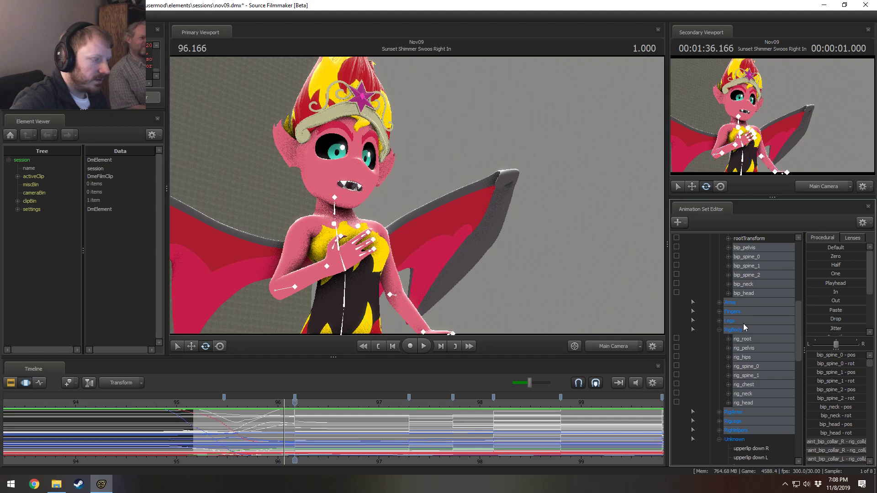
pyautogui.keyDown('ctrl'); pyautogui.click(741, 329); pyautogui.keyUp('ctrl')
pyautogui.keyDown('ctrl'); pyautogui.click(742, 328); pyautogui.keyUp('ctrl')
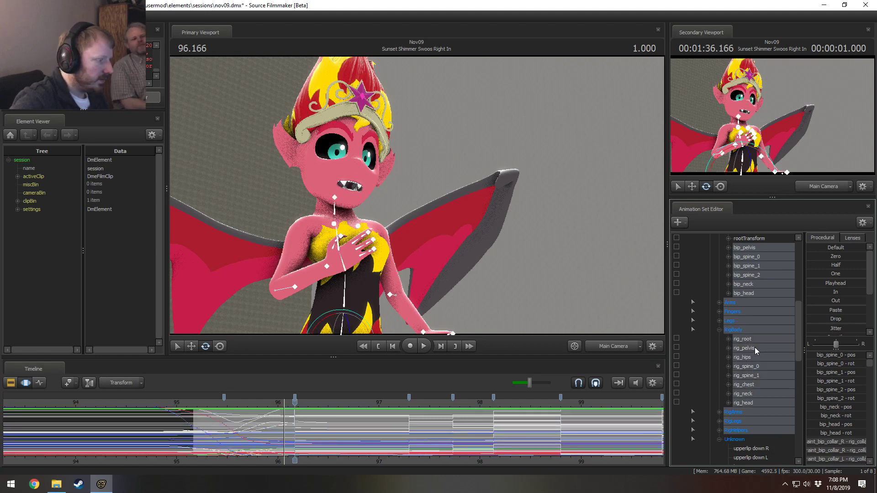
pyautogui.keyDown('ctrl'); pyautogui.click(744, 339); pyautogui.keyUp('ctrl')
pyautogui.keyDown('ctrl'); pyautogui.doubleClick(746, 339); pyautogui.keyUp('ctrl')
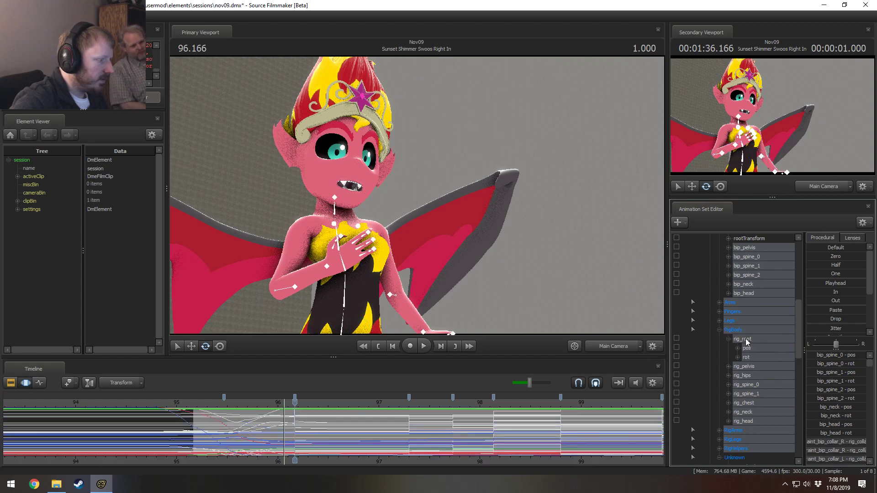
pyautogui.keyDown('ctrl'); pyautogui.click(744, 340); pyautogui.keyUp('ctrl')
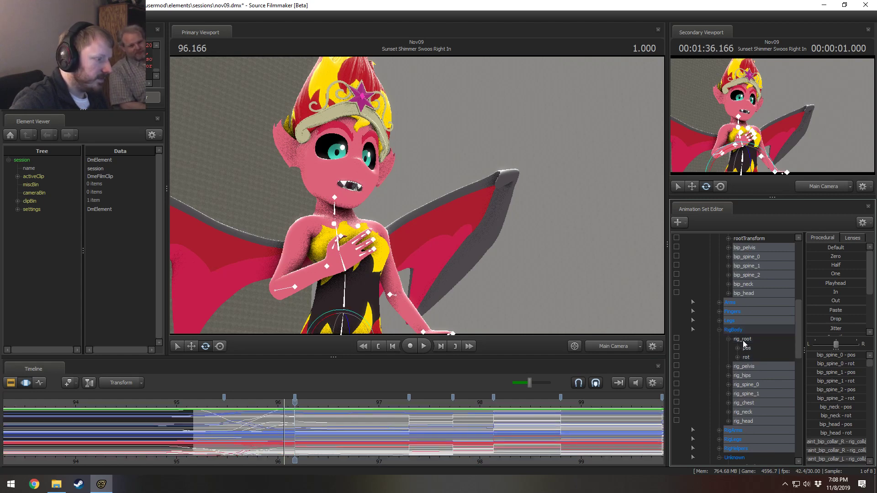
pyautogui.click(750, 404)
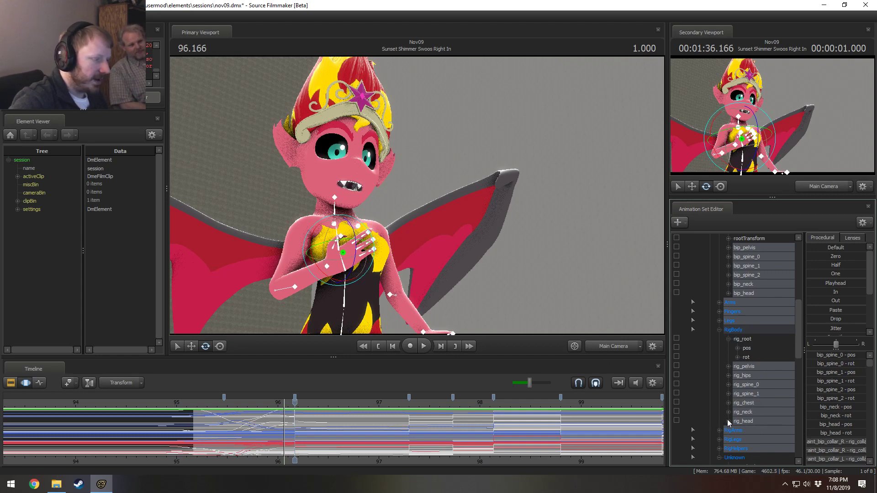
# Reselect the whole RigBody group, then exclude rig_root and its channels while keeping the other rig controls selected.
pyautogui.keyDown('ctrl'); pyautogui.click(744, 331); pyautogui.keyUp('ctrl')
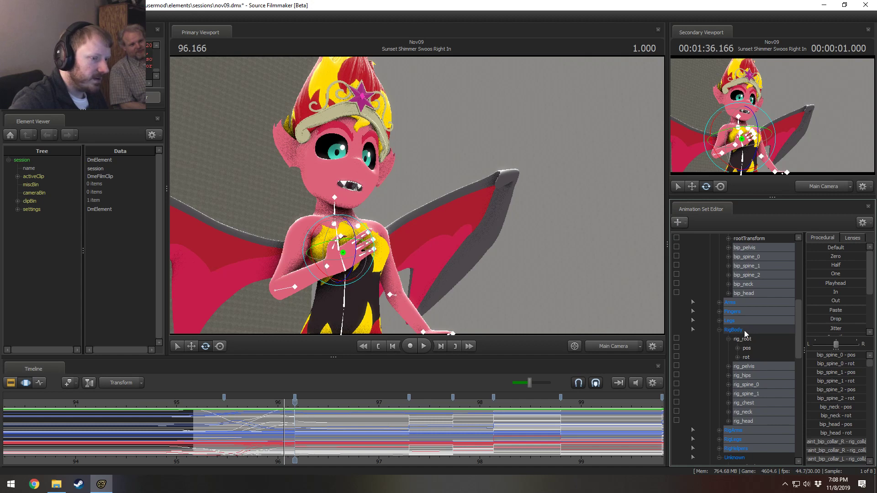
pyautogui.keyDown('ctrl'); pyautogui.click(748, 331); pyautogui.keyUp('ctrl')
pyautogui.keyDown('ctrl'); pyautogui.click(751, 329); pyautogui.keyUp('ctrl')
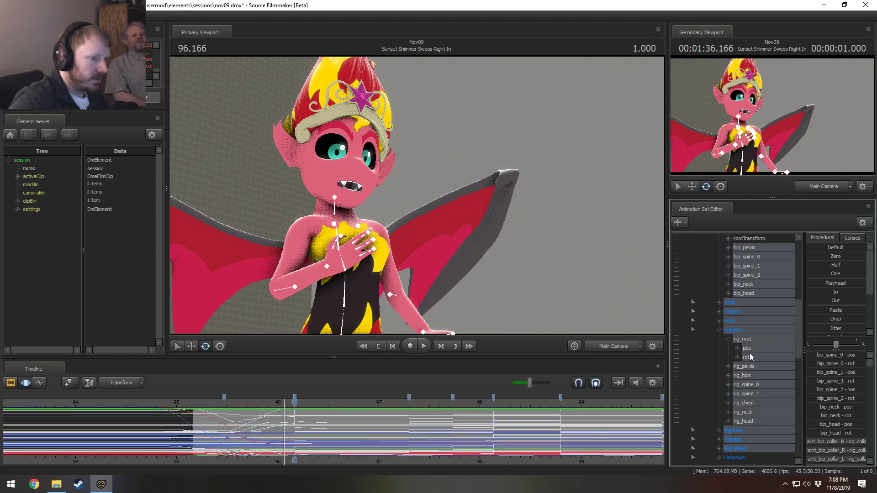
pyautogui.keyDown('ctrl'); pyautogui.click(744, 339); pyautogui.keyUp('ctrl')
pyautogui.keyDown('ctrl'); pyautogui.click(745, 366); pyautogui.keyUp('ctrl')
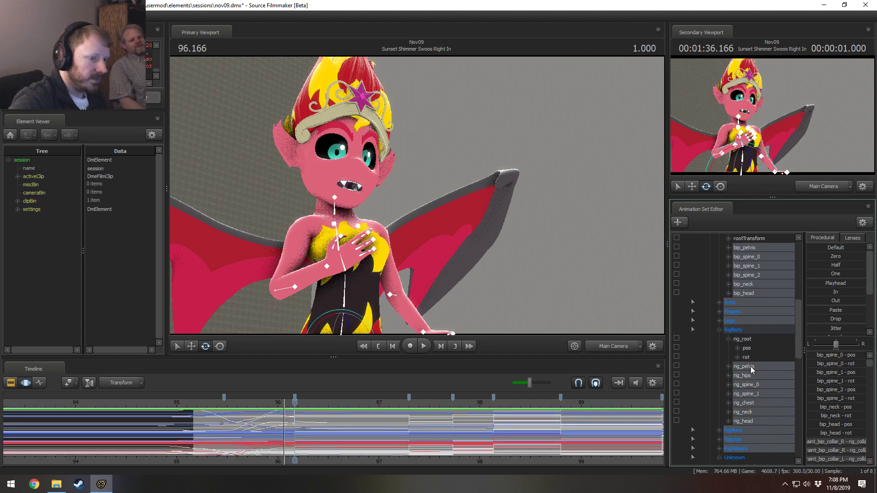
# Deselect and reselect the Arms, Fingers and Legs groups, keeping the chosen Body and RigBody controls selected.
pyautogui.scroll(4, 750, 367)
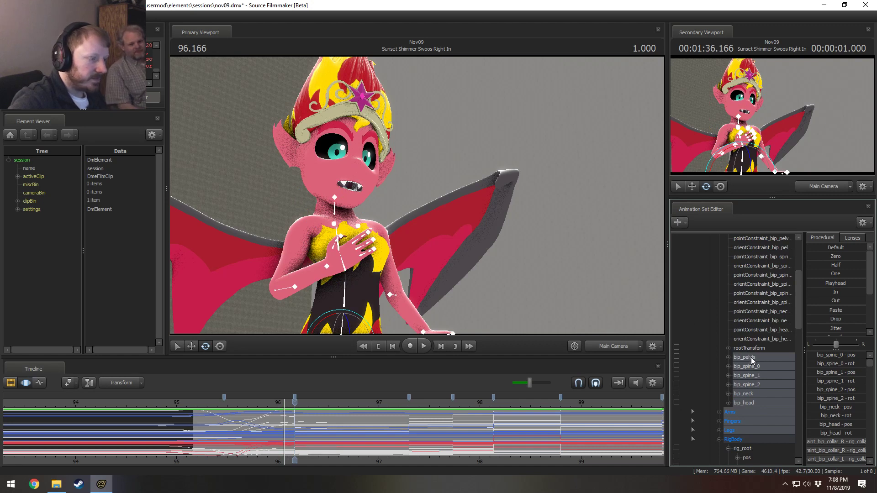
pyautogui.scroll(-3, 750, 402)
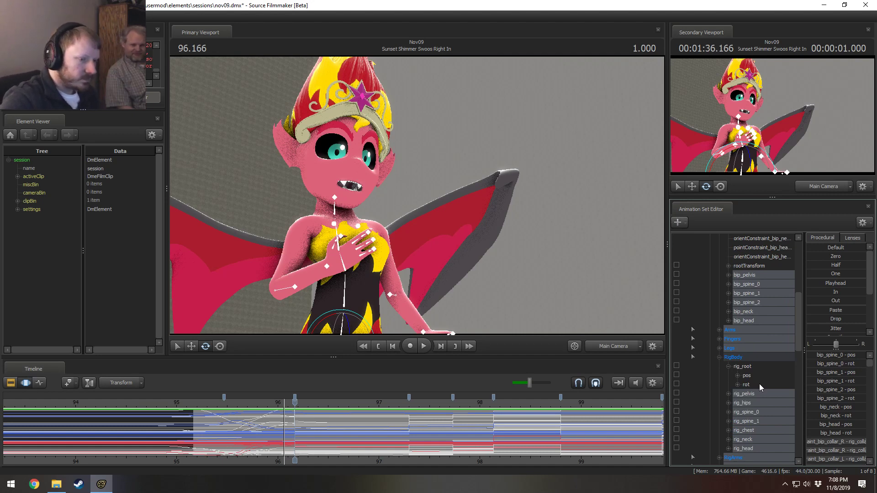
pyautogui.scroll(7, 759, 384)
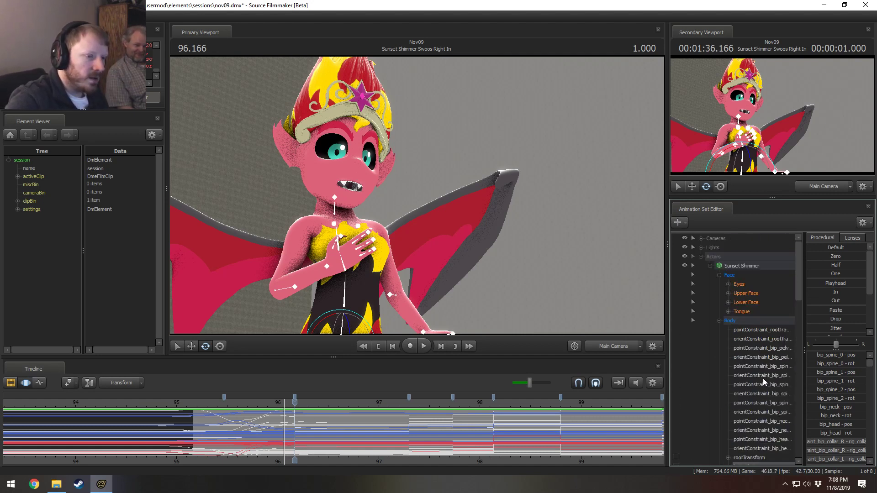
pyautogui.scroll(-4, 759, 370)
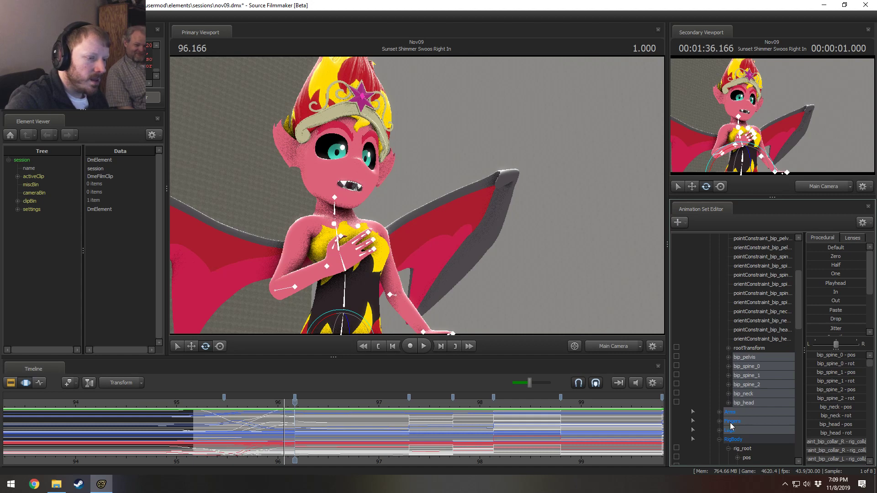
pyautogui.scroll(-1, 731, 423)
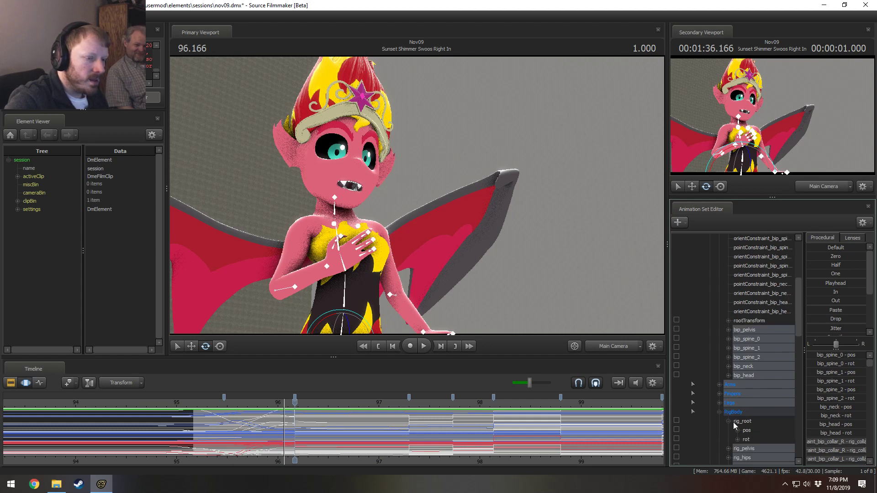
pyautogui.click(738, 389)
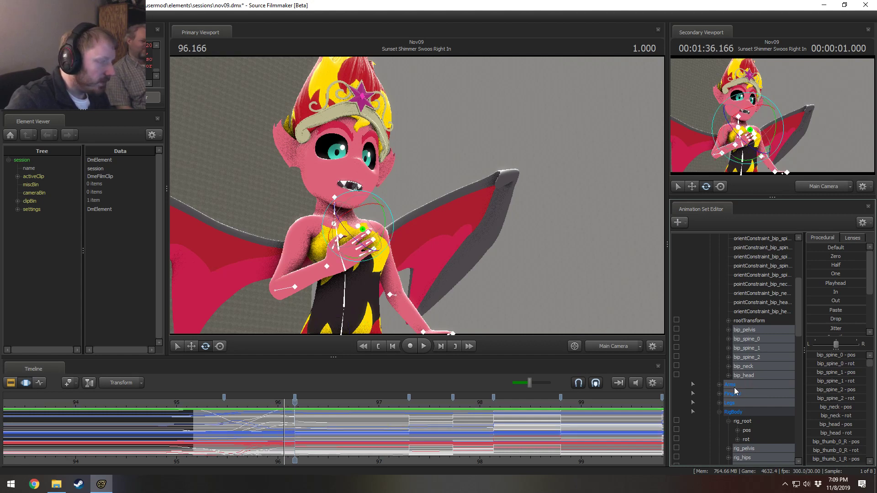
pyautogui.keyDown('ctrl'); pyautogui.click(730, 404); pyautogui.keyUp('ctrl')
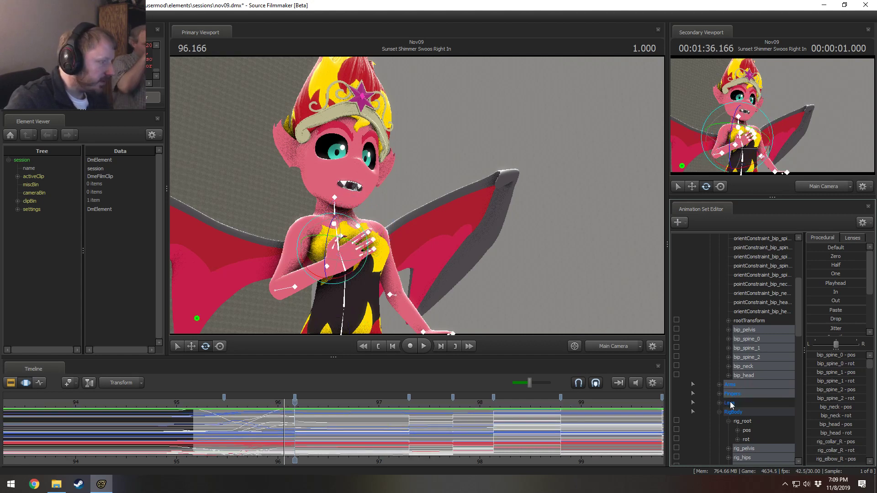
pyautogui.keyDown('ctrl'); pyautogui.click(731, 403); pyautogui.keyUp('ctrl')
pyautogui.scroll(-3, 739, 426)
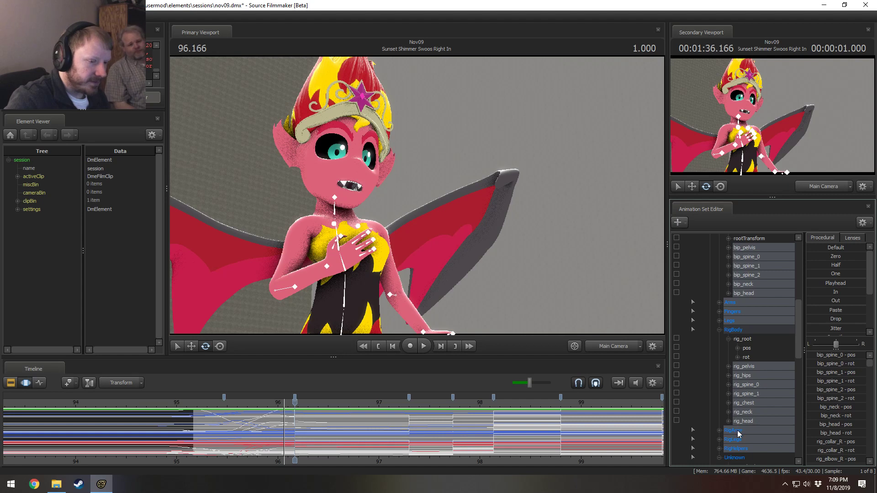
# Deselect and reselect the RigArms, RigLegs and RigHelpers groups, keeping the other chosen controls selected.
pyautogui.keyDown('ctrl'); pyautogui.click(741, 430); pyautogui.keyUp('ctrl')
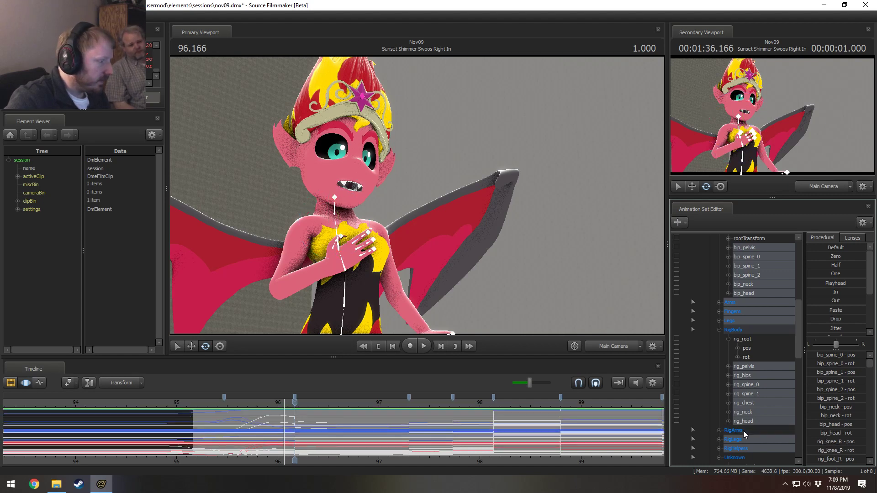
pyautogui.keyDown('ctrl'); pyautogui.click(745, 431); pyautogui.keyUp('ctrl')
pyautogui.keyDown('ctrl'); pyautogui.click(744, 439); pyautogui.keyUp('ctrl')
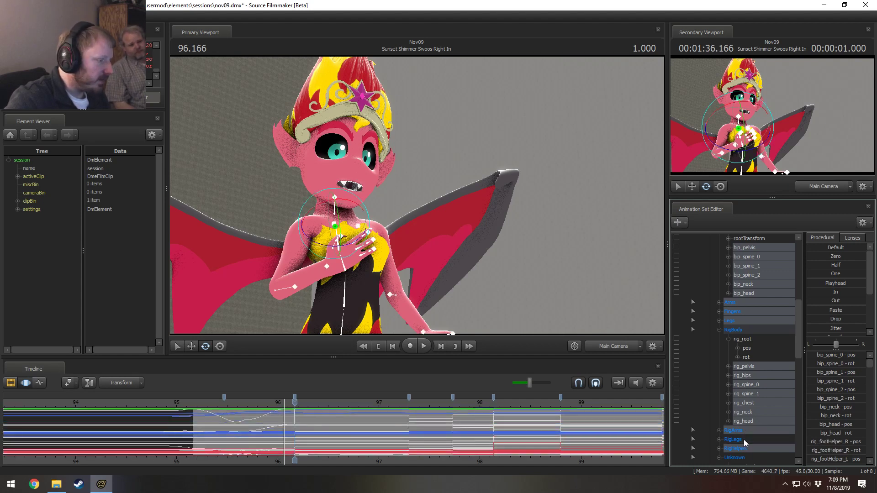
pyautogui.keyDown('ctrl'); pyautogui.click(747, 440); pyautogui.keyUp('ctrl')
pyautogui.keyDown('ctrl'); pyautogui.click(747, 440); pyautogui.keyUp('ctrl')
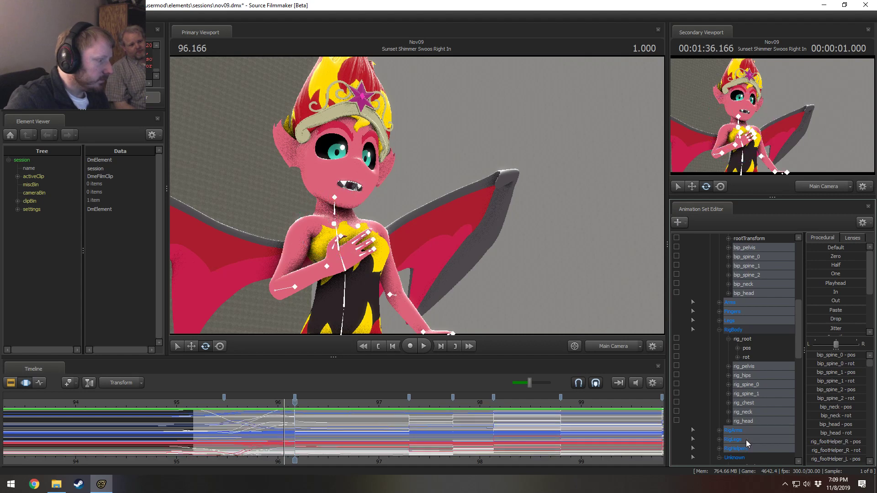
pyautogui.keyDown('ctrl'); pyautogui.click(746, 447); pyautogui.keyUp('ctrl')
pyautogui.keyDown('ctrl'); pyautogui.click(746, 448); pyautogui.keyUp('ctrl')
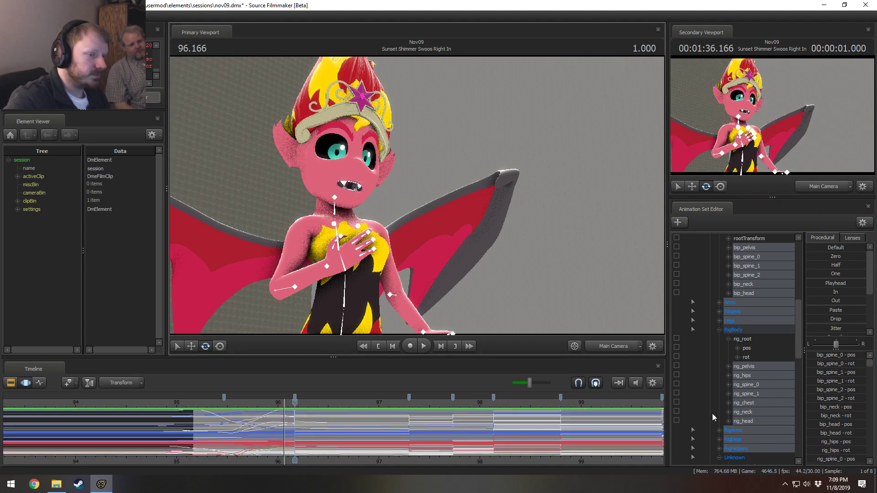
# Collapse the Body, RigBody and Unknown groups under Sunset Shimmer.
pyautogui.scroll(8, 714, 366)
pyautogui.click(719, 320)
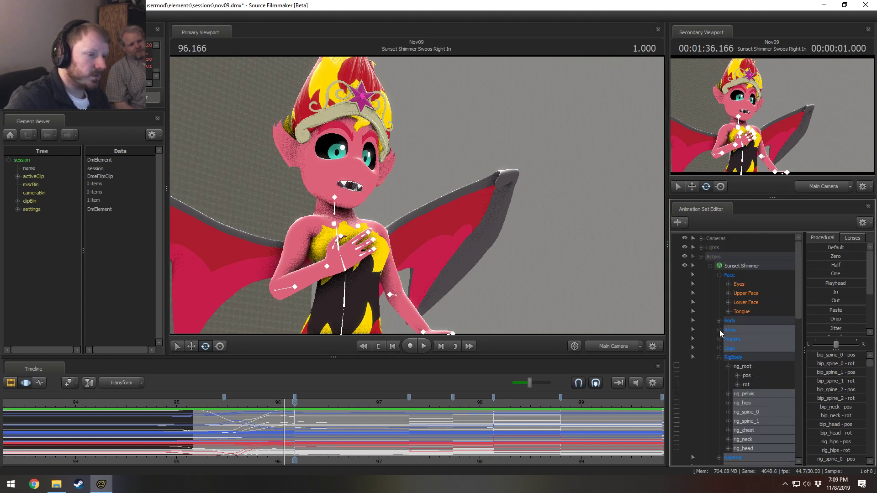
pyautogui.click(720, 357)
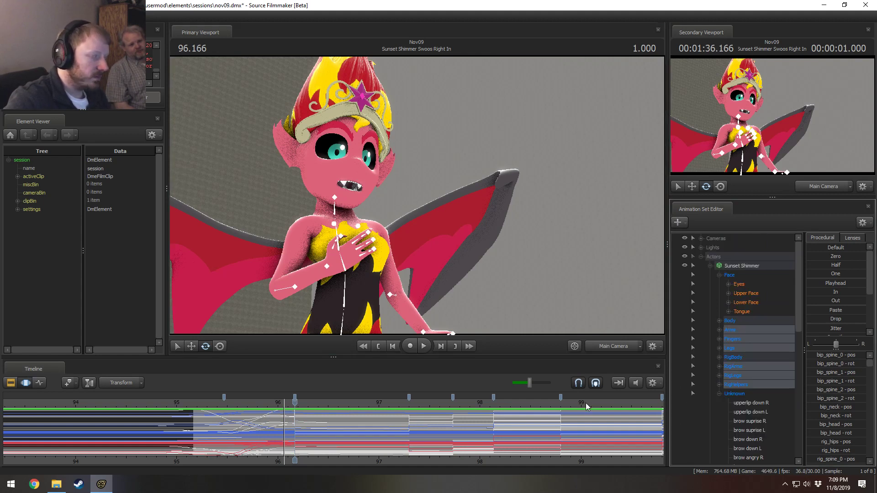
pyautogui.click(719, 394)
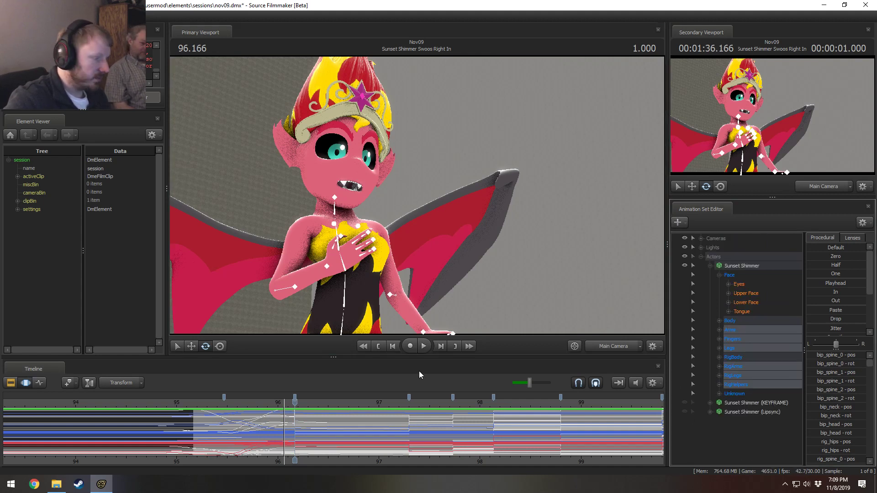
# Switch the primary viewport to the Work Camera and apply Spline to the selected controls from about 96.0 to 96.47 s.
pyautogui.click(618, 347)
pyautogui.moveTo(417, 196); pyautogui.dragTo(434, 196)
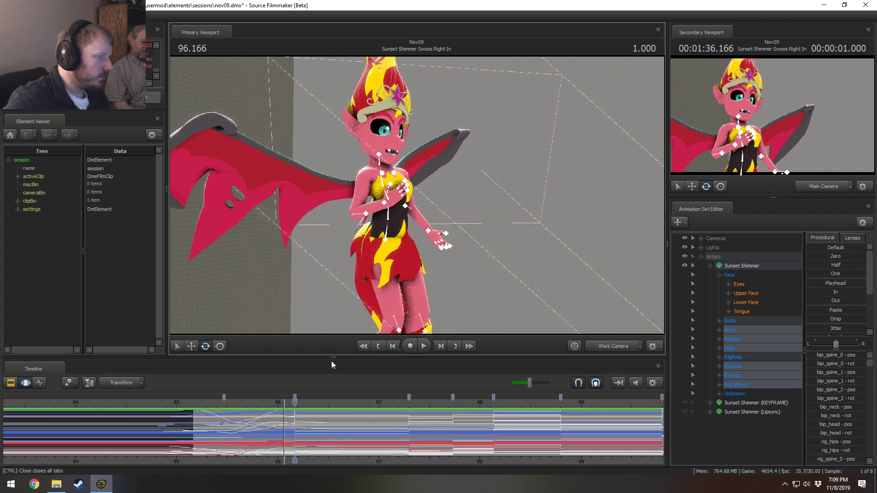
pyautogui.scroll(3, 290, 426)
pyautogui.keyDown('shift'); pyautogui.moveTo(289, 427); pyautogui.dragTo(350, 436); pyautogui.keyUp('shift')
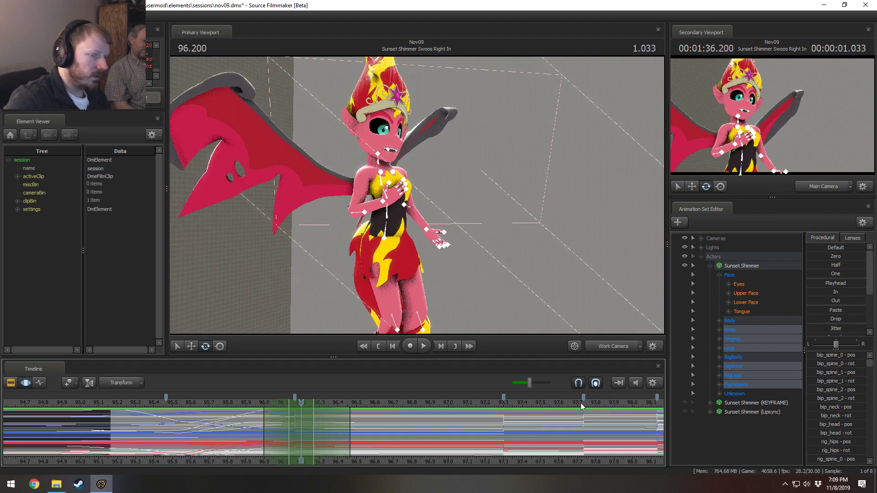
pyautogui.scroll(-3, 830, 283)
pyautogui.click(818, 332)
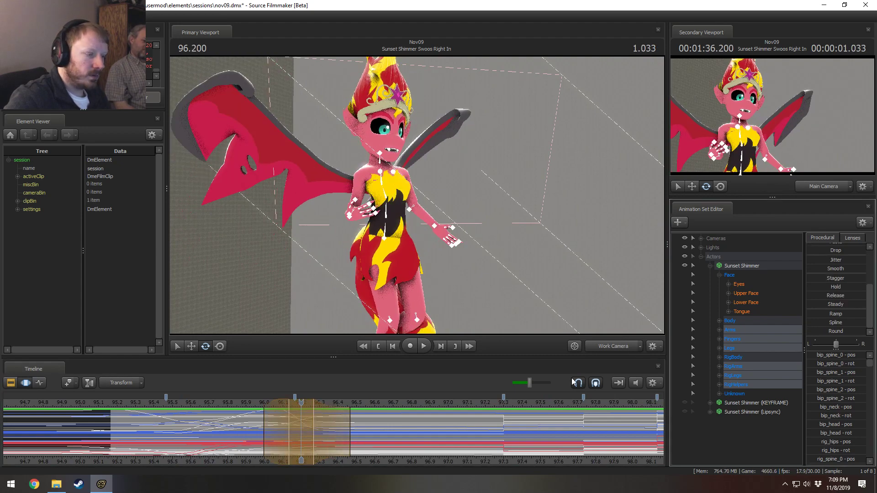
# Tighten the spline blend to begin at about 96.07 s and hold until about 96.23 s, and play back the transition.
pyautogui.press('shift')
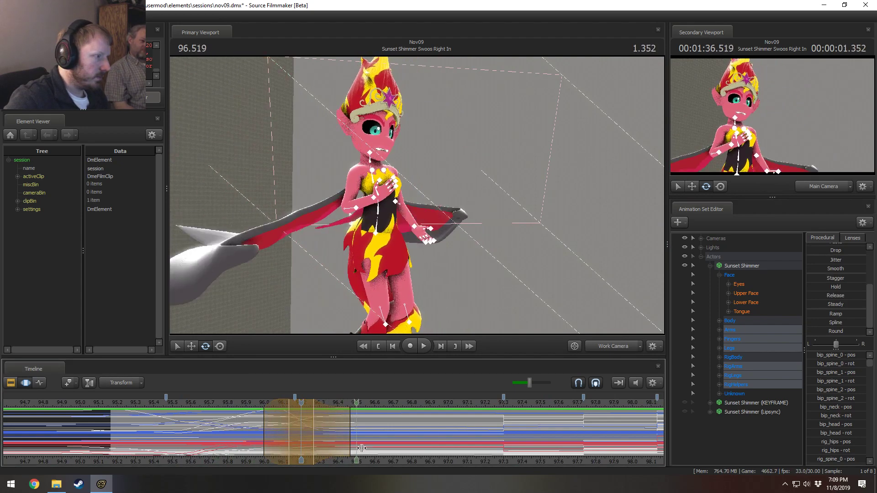
pyautogui.moveTo(263, 421); pyautogui.dragTo(307, 433)
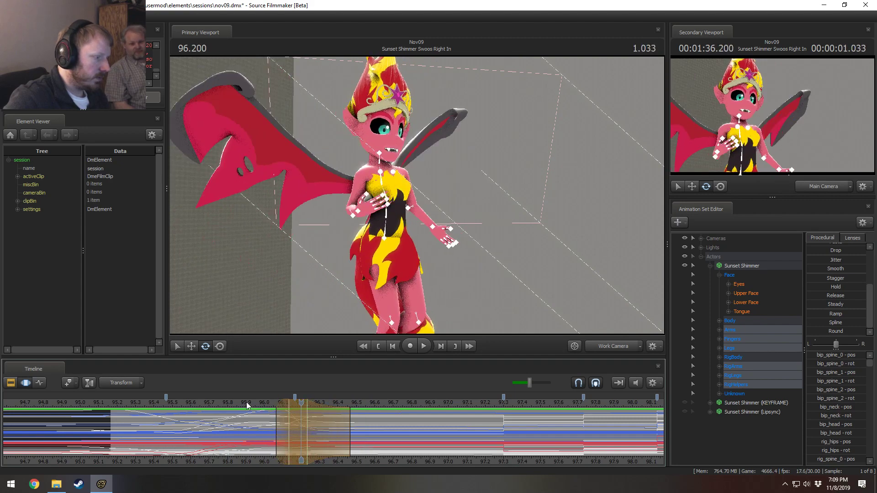
pyautogui.click(246, 402)
pyautogui.press('space')
pyautogui.press('space')
pyautogui.click(205, 404)
pyautogui.press('space')
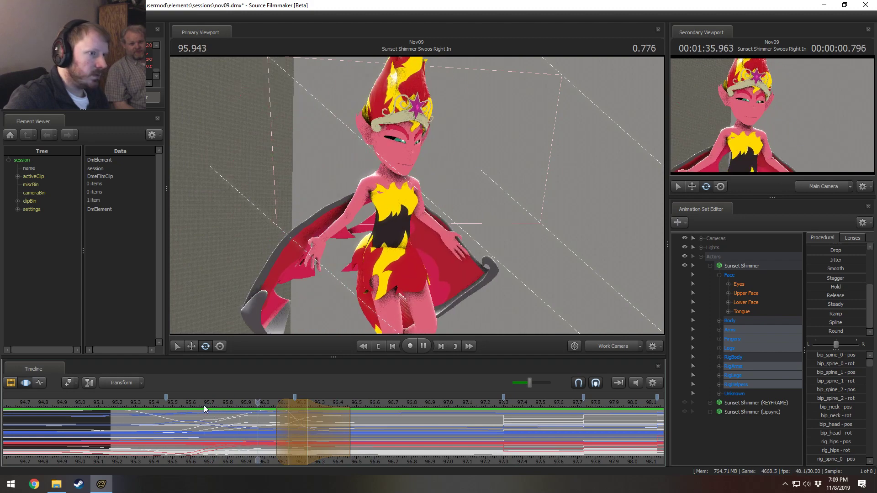
# Shift the spline blend earlier to span about 96.0 to 96.4 s and play back the swoop-in.
pyautogui.moveTo(295, 405); pyautogui.dragTo(279, 405)
pyautogui.click(224, 405)
pyautogui.press('space')
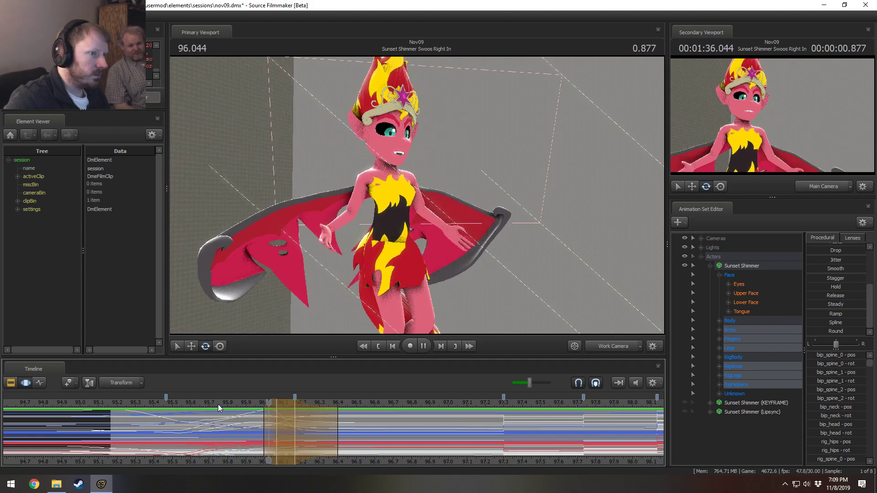
pyautogui.press('space')
pyautogui.click(136, 405)
pyautogui.press('space')
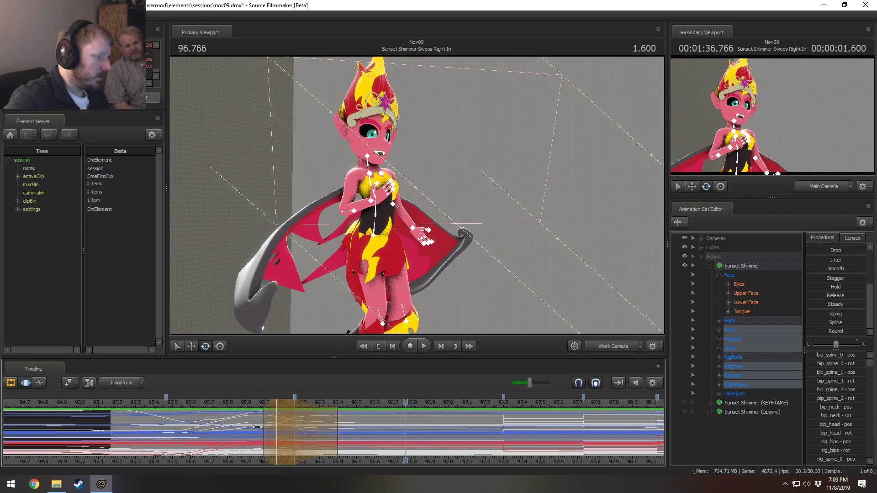
# Extend the end of the spline blend to about 96.47 s and replay the transition to check its timing.
pyautogui.click(228, 406)
pyautogui.press('space')
pyautogui.moveTo(327, 441); pyautogui.dragTo(332, 441)
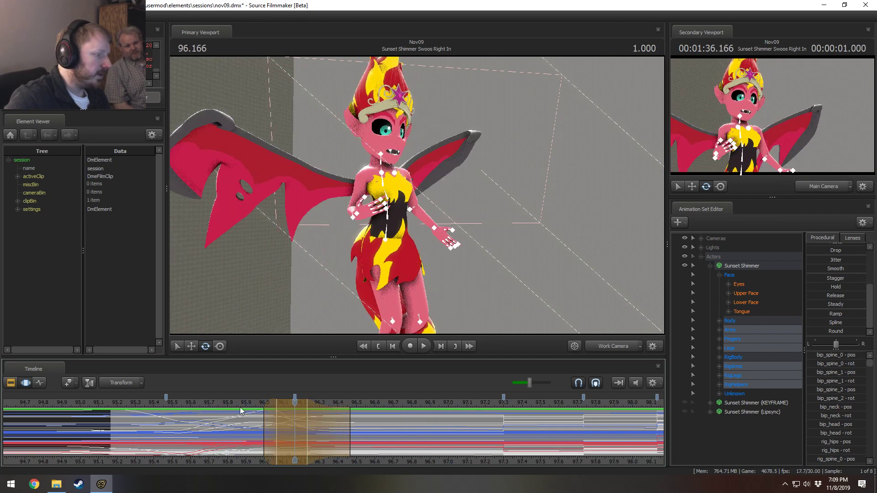
pyautogui.click(232, 406)
pyautogui.press('space')
pyautogui.click(232, 406)
pyautogui.press('space')
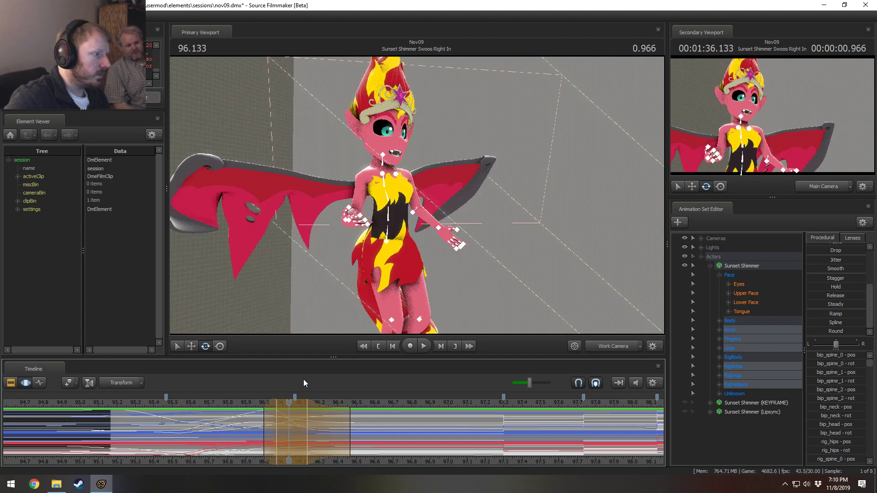
pyautogui.press('space')
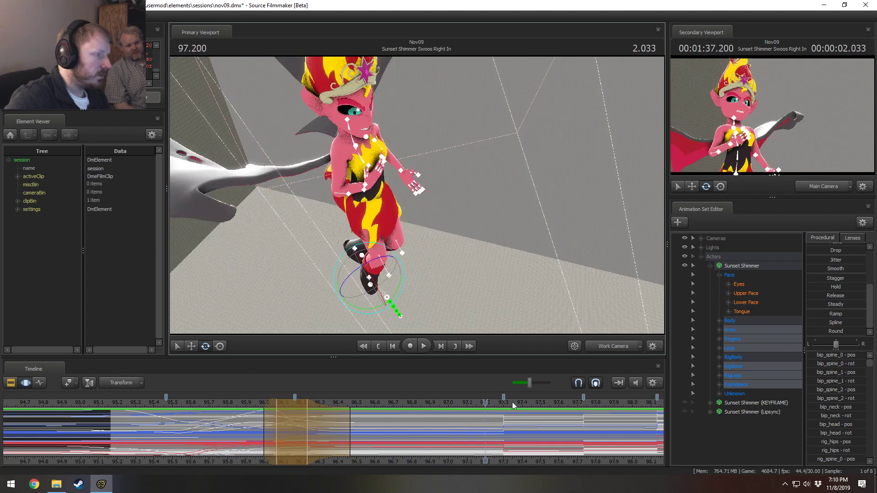
# Apply Spline to the pose change around 97.3 s, blending from about 97.17 to 97.5 s, and play it back.
pyautogui.moveTo(519, 459); pyautogui.dragTo(466, 435)
pyautogui.scroll(3, 433, 439)
pyautogui.click(833, 324)
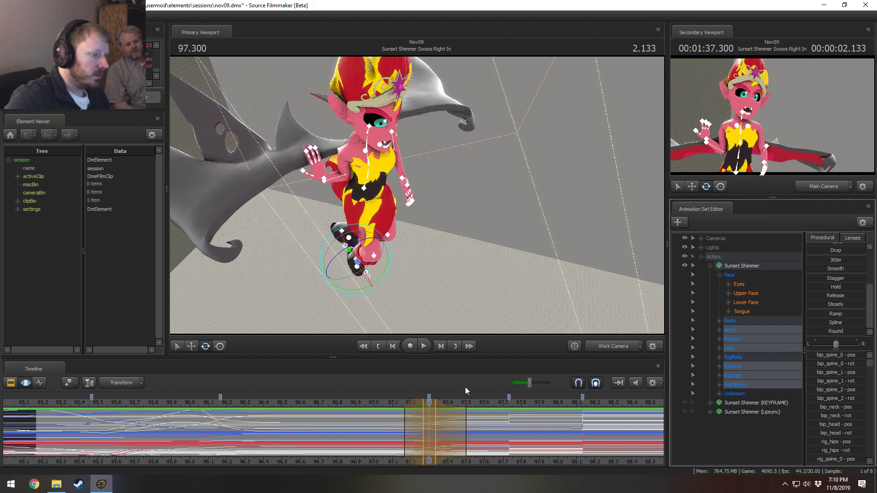
pyautogui.moveTo(429, 403); pyautogui.dragTo(370, 405)
pyautogui.press('space')
pyautogui.press('space')
pyautogui.moveTo(425, 220); pyautogui.dragTo(417, 195)
# Replay the pose change around 97.3 s and widen its spline blend to span about 97.13 to 97.53 s.
pyautogui.press('shift')
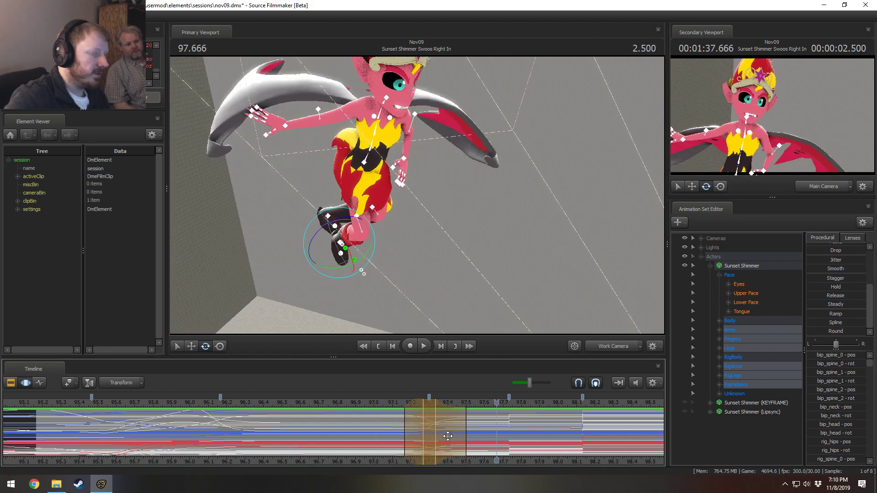
pyautogui.click(380, 403)
pyautogui.press('space')
pyautogui.press('space')
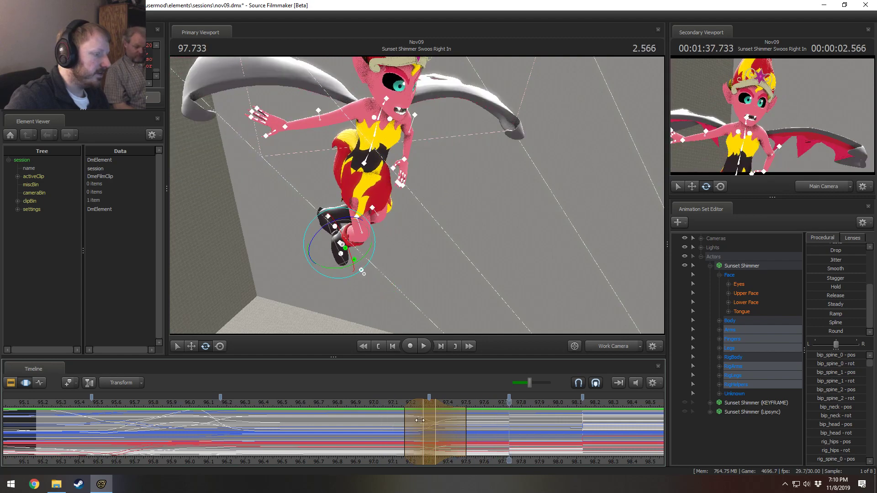
pyautogui.click(387, 404)
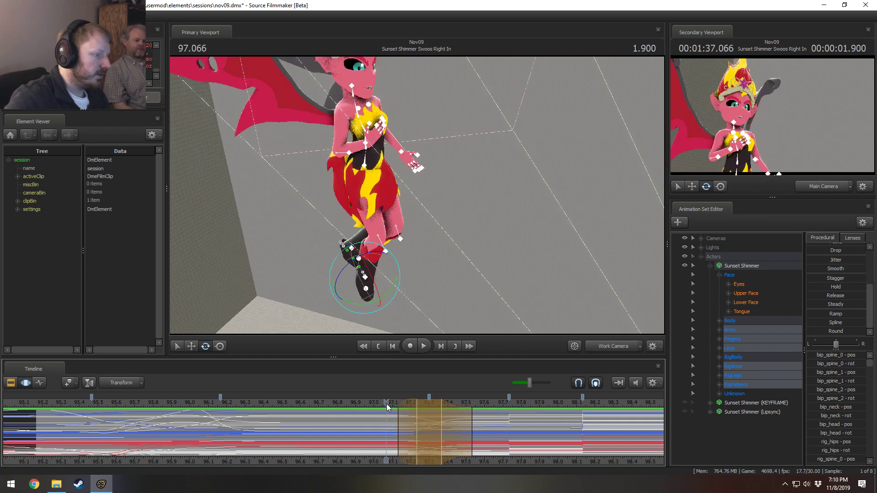
# Play back Sunset Shimmer's transition near 97.3 s and pull the time selection's end falloff back to about 97.6 s.
pyautogui.press('space')
pyautogui.click(387, 404)
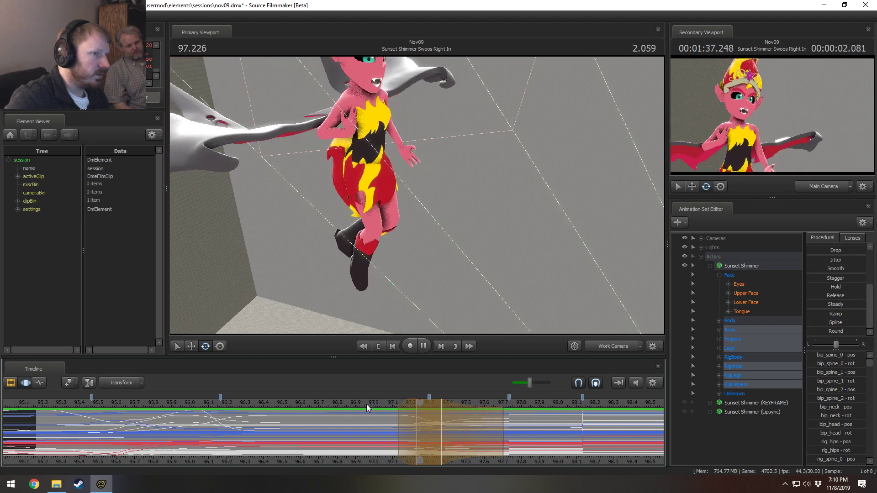
pyautogui.press('space')
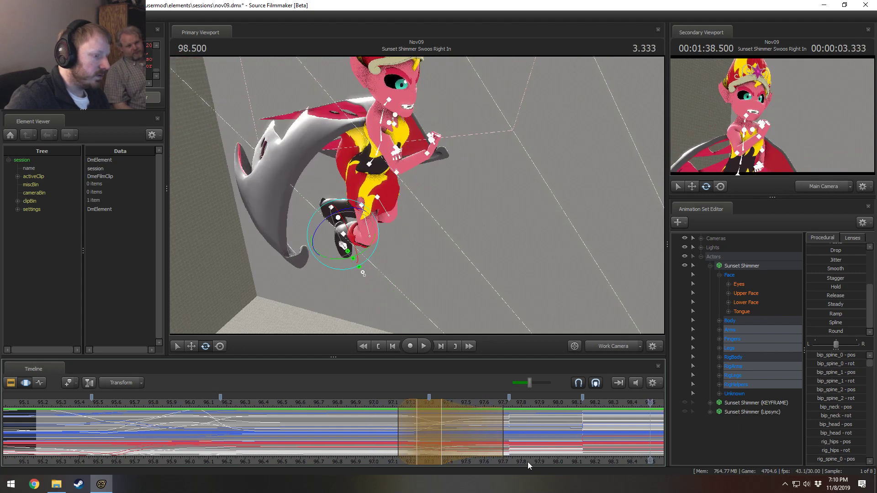
pyautogui.moveTo(463, 440); pyautogui.dragTo(374, 437, button='middle')
pyautogui.moveTo(421, 426); pyautogui.dragTo(409, 426)
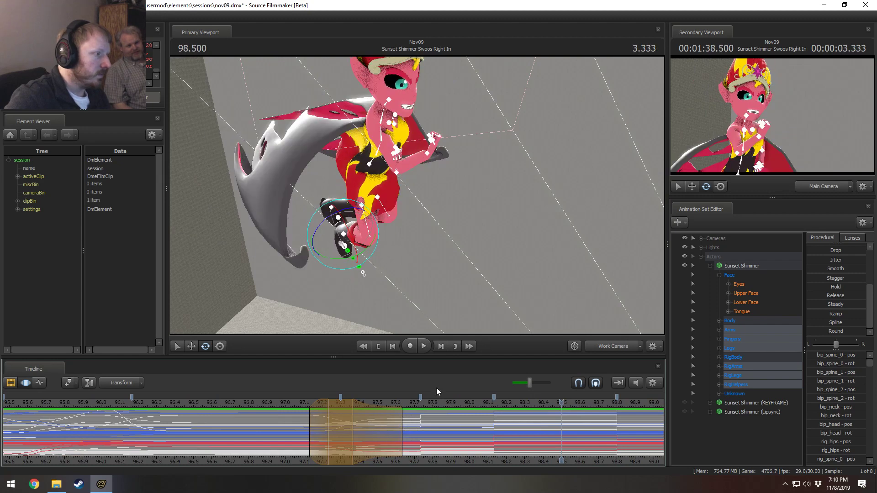
# Apply the Round preset to the pose change near 97.7 s, over a time selection with falloff from about 97.6 to 98.0 s.
pyautogui.moveTo(304, 463); pyautogui.dragTo(317, 432)
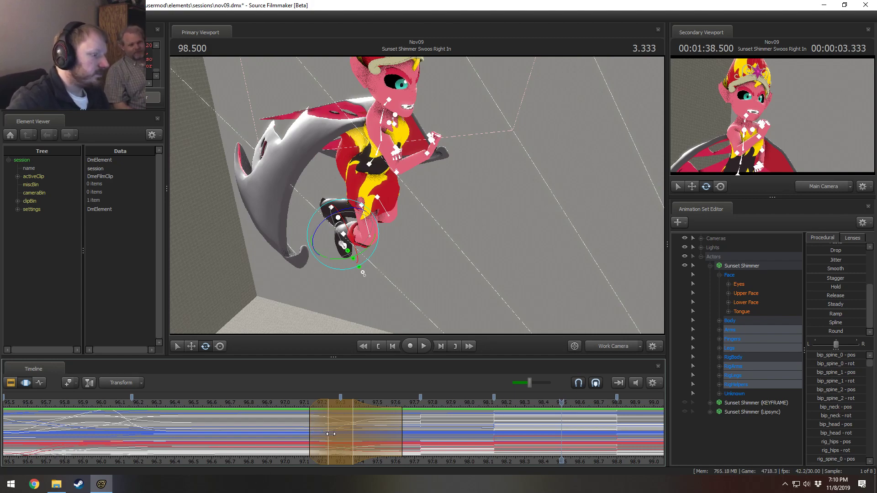
pyautogui.moveTo(331, 435); pyautogui.dragTo(475, 436)
pyautogui.keyDown('shift'); pyautogui.scroll(3, 438, 445); pyautogui.keyUp('shift')
pyautogui.keyDown('shift'); pyautogui.scroll(-1, 443, 445); pyautogui.keyUp('shift')
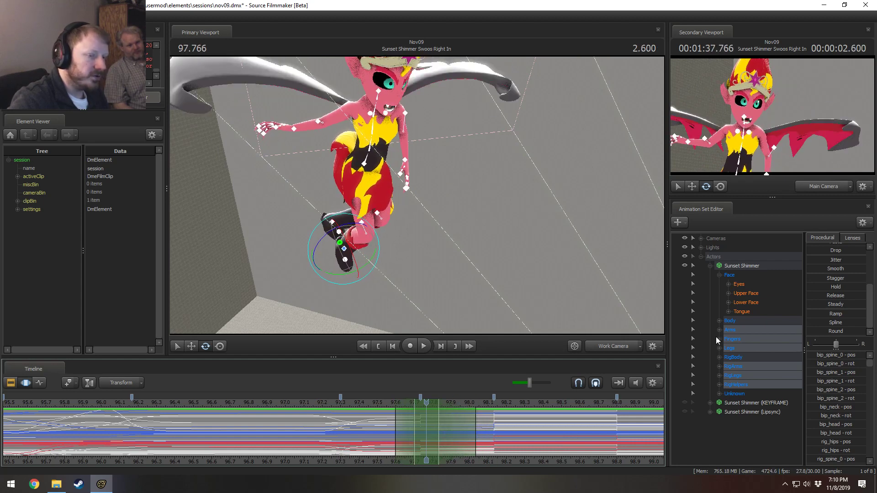
pyautogui.click(839, 332)
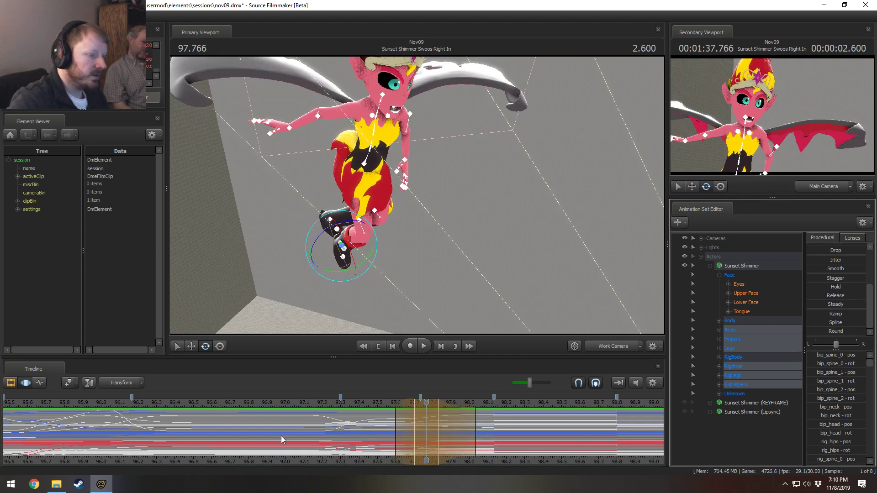
# Play back the transition near 97.7 s and extend the time selection's end falloff to about 98.1 s.
pyautogui.click(351, 404)
pyautogui.press('space')
pyautogui.press('space')
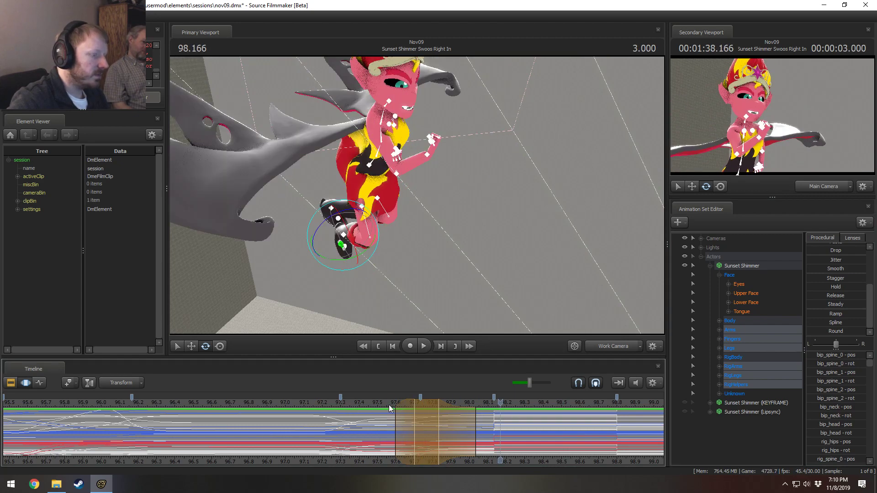
pyautogui.click(352, 402)
pyautogui.press('space')
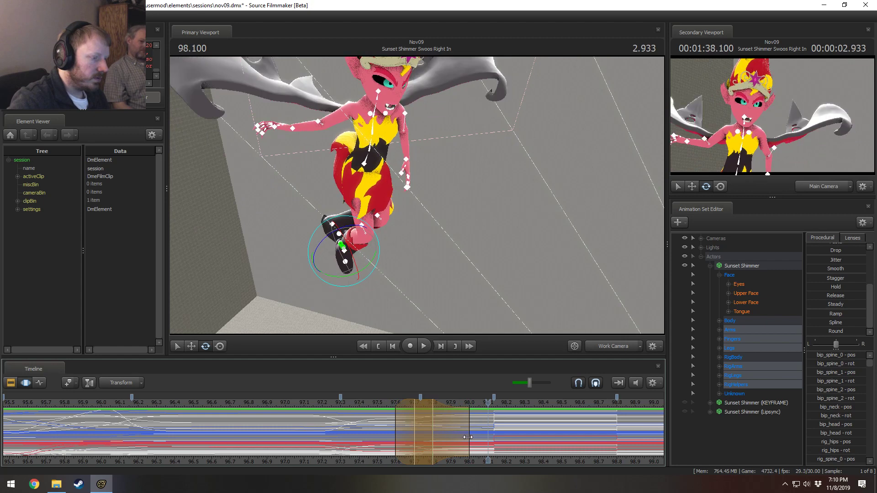
pyautogui.moveTo(435, 421); pyautogui.dragTo(439, 424)
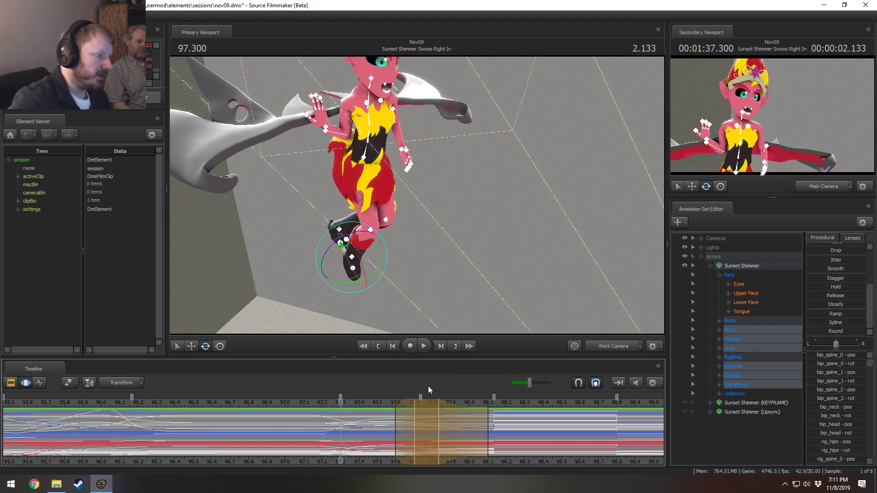
pyautogui.click(447, 398)
pyautogui.click(366, 403)
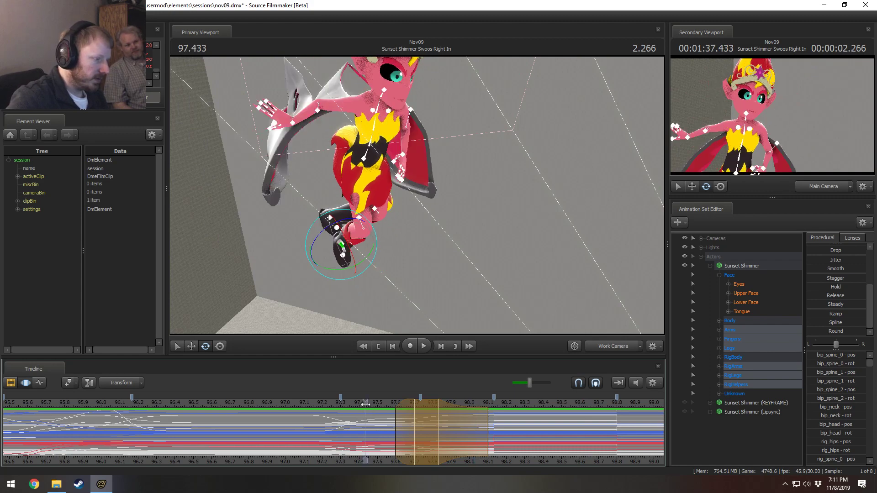
pyautogui.press('space')
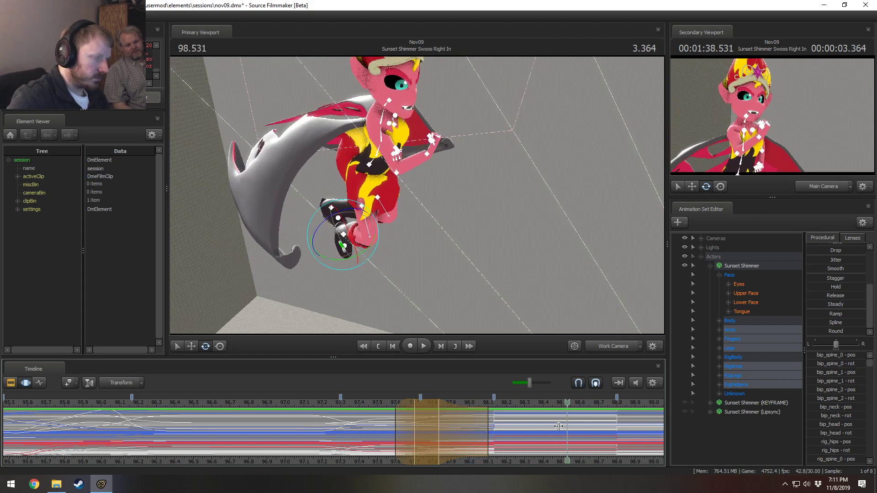
# Apply the Round preset to the pose change near 98.1 s, over a time selection with falloff from about 98.0 to 98.4 s.
pyautogui.keyDown('shift'); pyautogui.moveTo(487, 438); pyautogui.dragTo(543, 438); pyautogui.keyUp('shift')
pyautogui.click(819, 332)
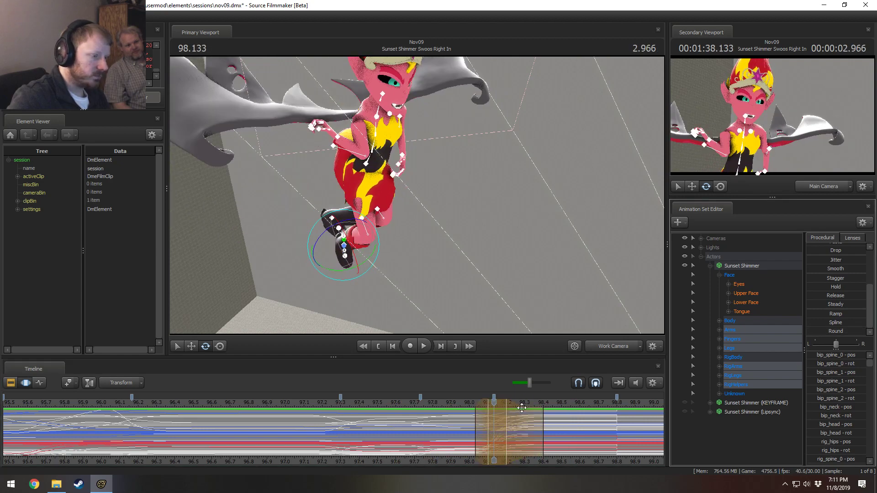
pyautogui.hotkey('ctrl', 'z')
pyautogui.click(809, 333)
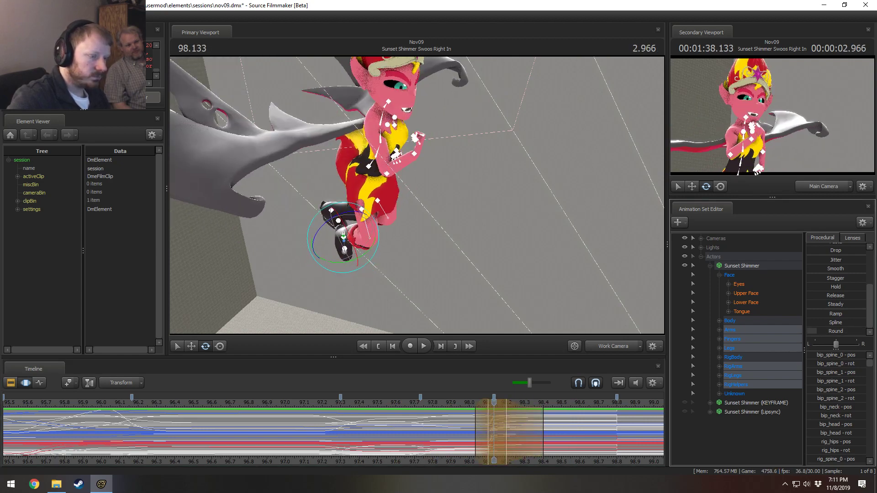
# Extend the start falloff of the time selection near 98.1 s back to about 97.9 s and play back the transition.
pyautogui.click(439, 403)
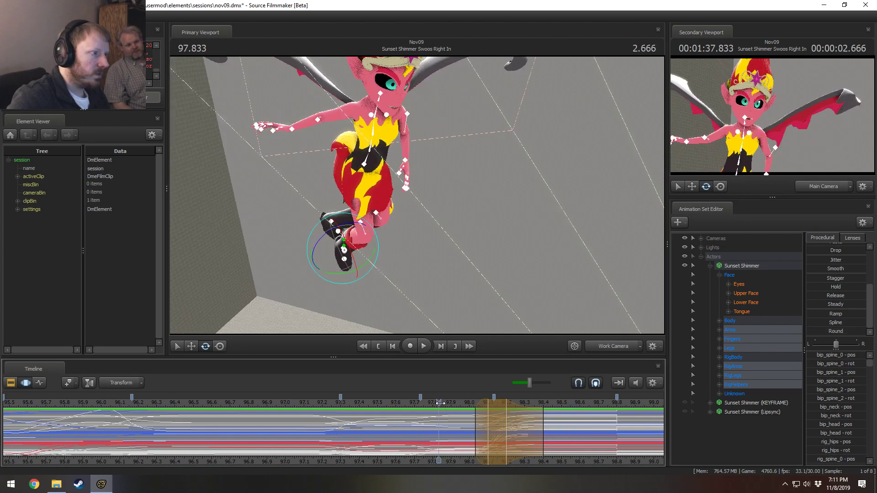
pyautogui.press('space')
pyautogui.press('space')
pyautogui.moveTo(478, 428); pyautogui.dragTo(458, 428)
pyautogui.click(433, 407)
pyautogui.press('space')
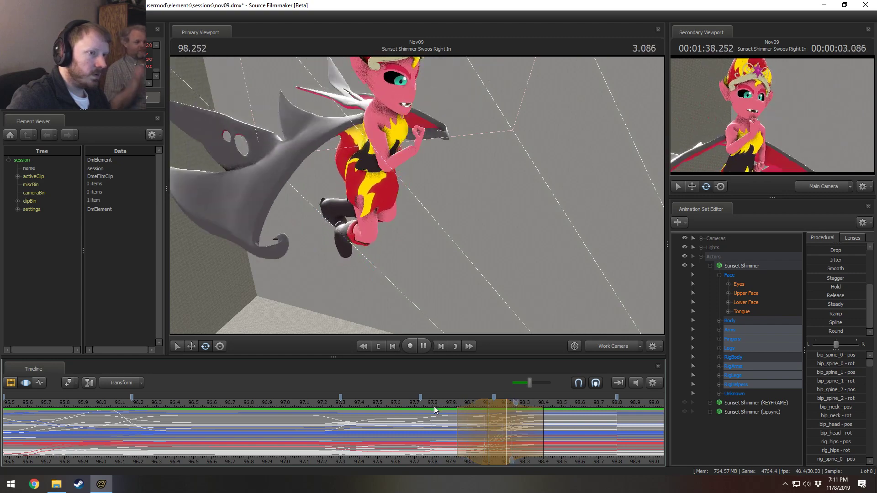
pyautogui.press('space')
# Lengthen the hold region of the time selection near 98.1 s slightly past 98.2 s and replay the motion.
pyautogui.click(384, 406)
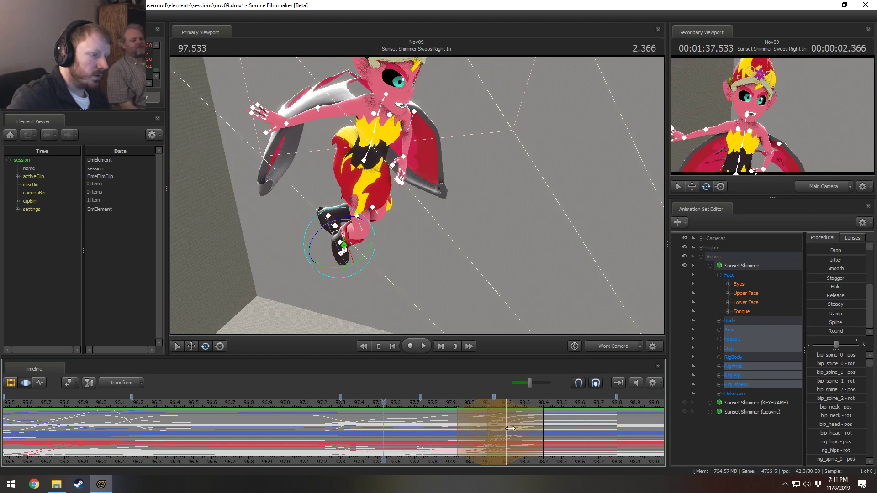
pyautogui.press('space')
pyautogui.press('space')
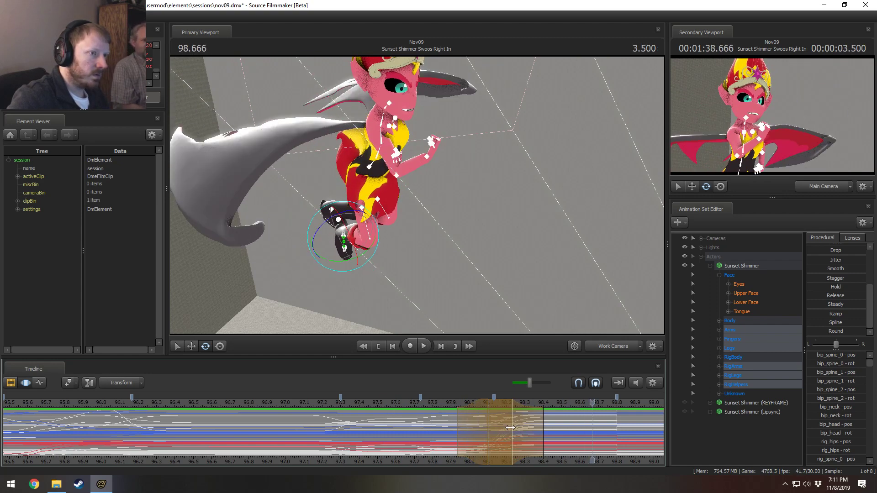
pyautogui.press('space')
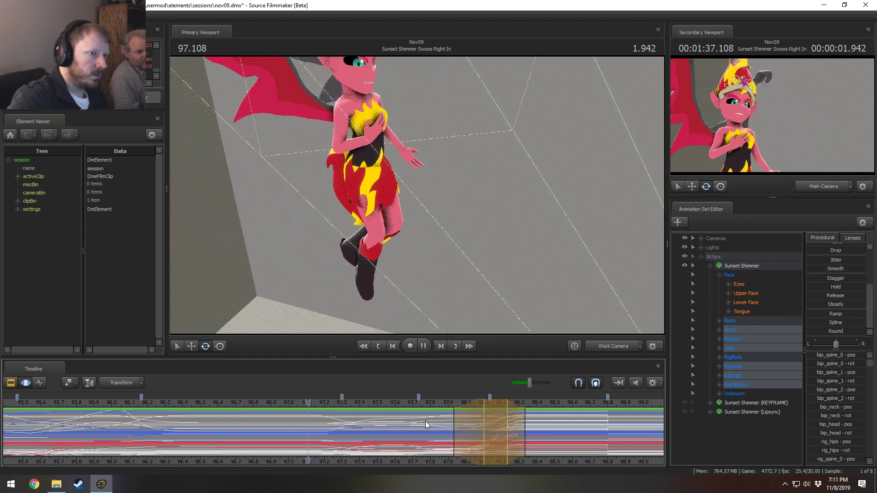
pyautogui.press('space')
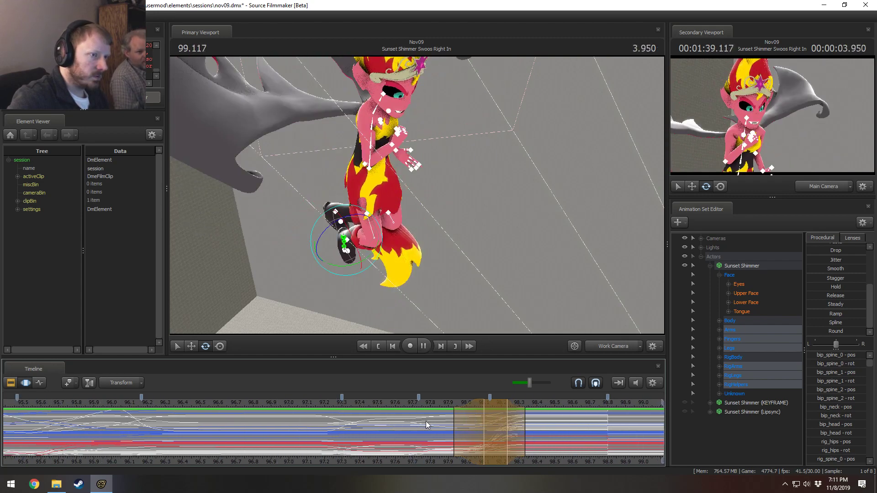
# Pull the hold region's end back to about 98.2 s and play back the transition into the raised-fist pose.
pyautogui.moveTo(546, 459); pyautogui.dragTo(284, 428, button='middle')
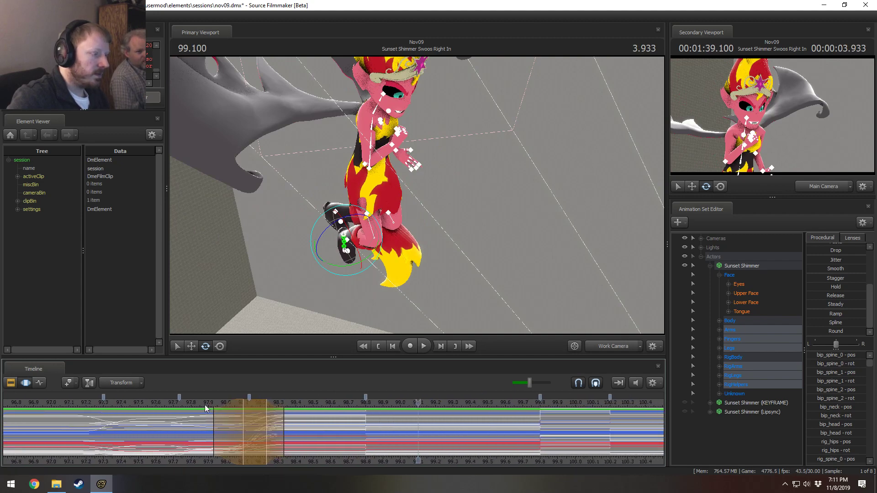
pyautogui.click(166, 404)
pyautogui.press('space')
pyautogui.press('space')
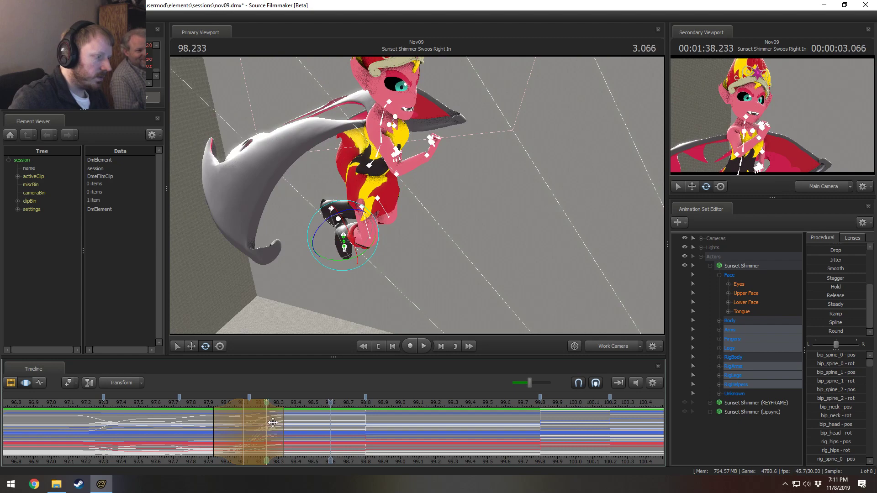
pyautogui.moveTo(273, 423); pyautogui.dragTo(267, 423)
pyautogui.click(202, 405)
pyautogui.press('space')
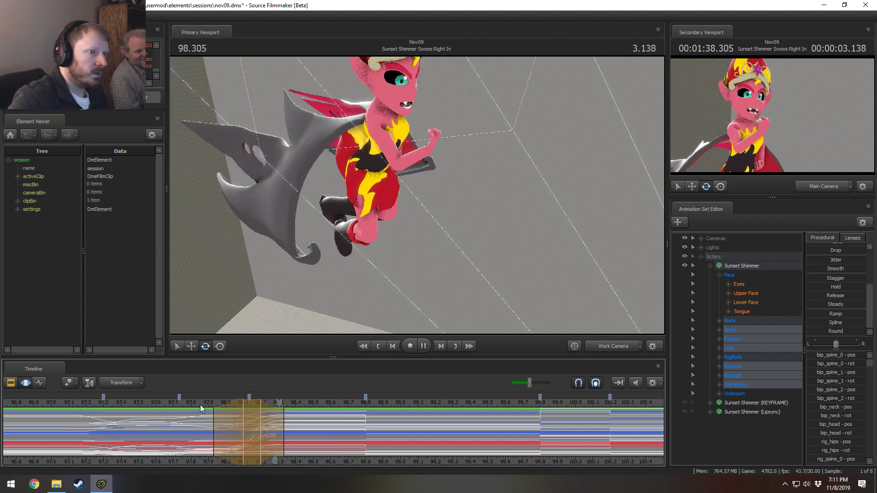
pyautogui.press('space')
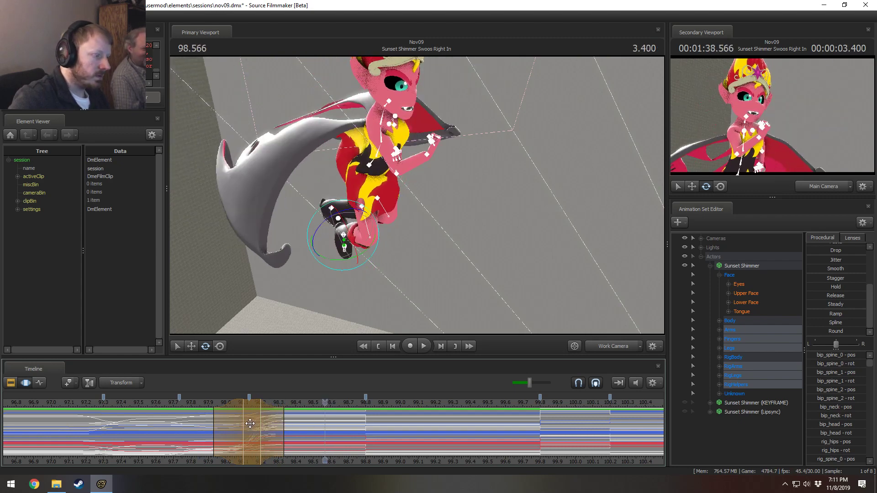
pyautogui.hotkey('ctrl', 'z')
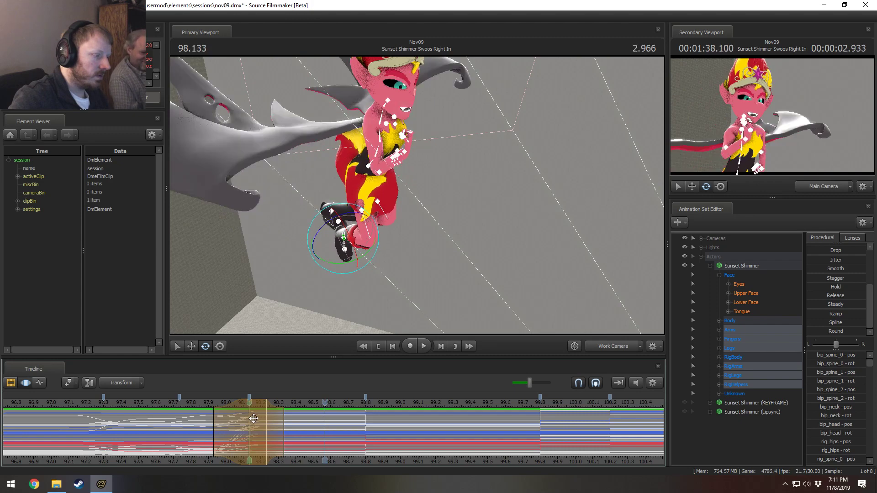
pyautogui.hotkey('ctrl', 'y')
# Apply the Round preset to the pose change near 98.8 s, using a selection from about 98.63 to 99.23 s, and preview it.
pyautogui.moveTo(330, 439); pyautogui.dragTo(442, 442)
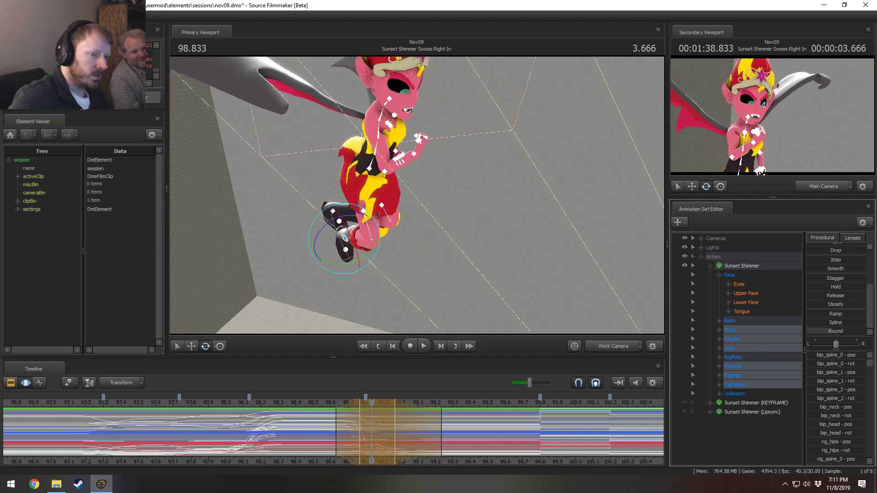
pyautogui.click(284, 404)
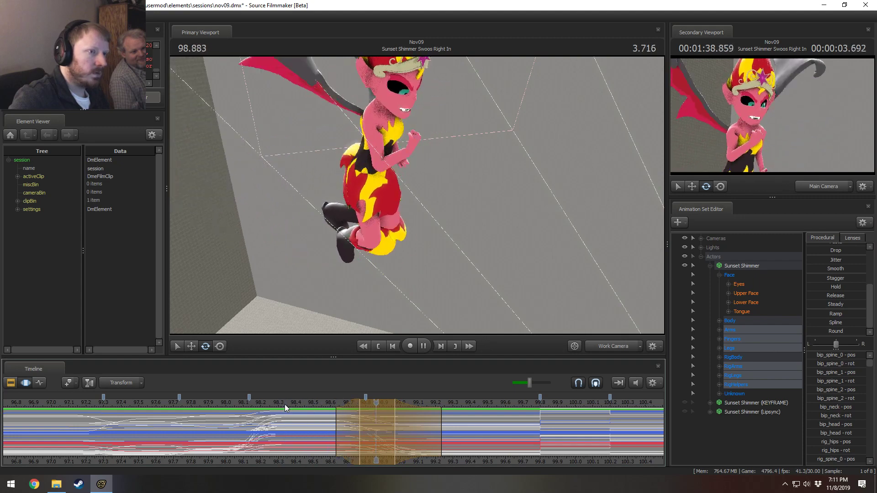
pyautogui.press('space')
pyautogui.press('space')
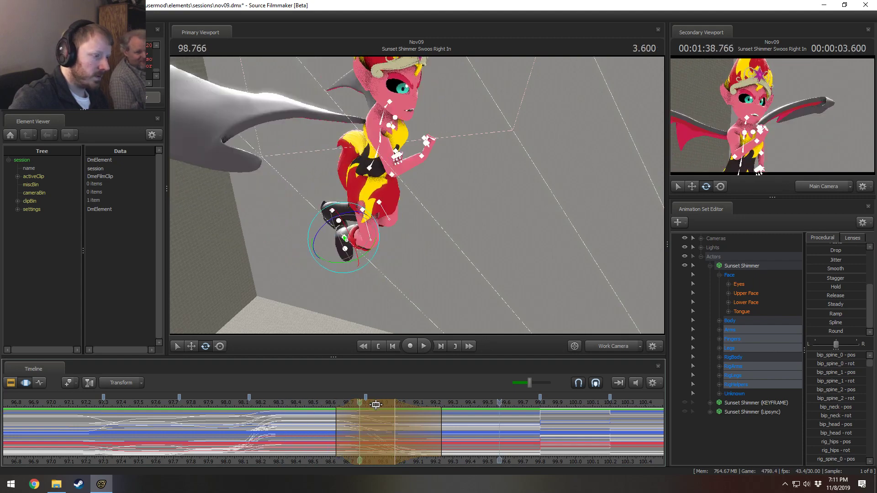
# Shift the time selection slightly earlier to span about 98.6 to 99.2 s and play the motion through to about 100 s.
pyautogui.moveTo(379, 404); pyautogui.dragTo(374, 404)
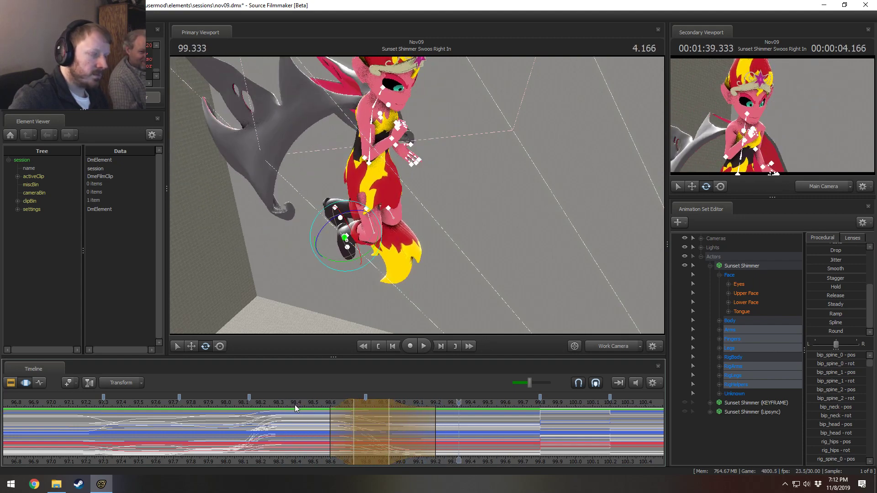
pyautogui.press('space')
pyautogui.press('space')
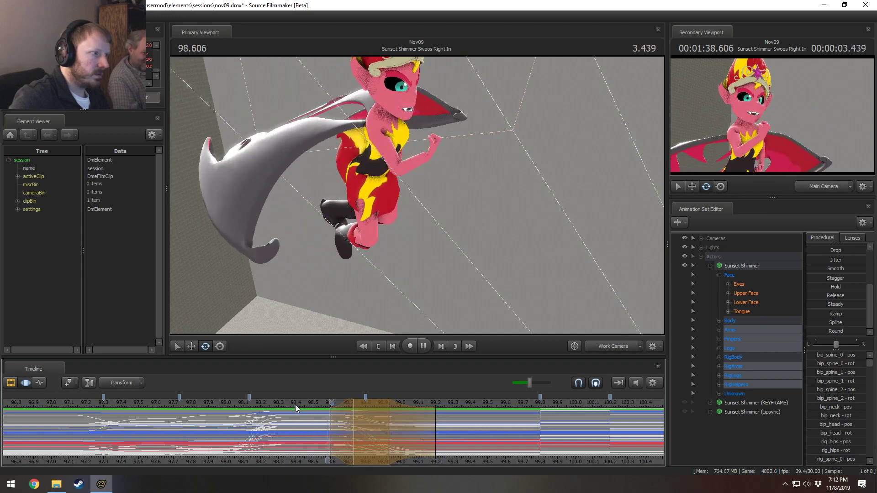
pyautogui.press('space')
pyautogui.press('space')
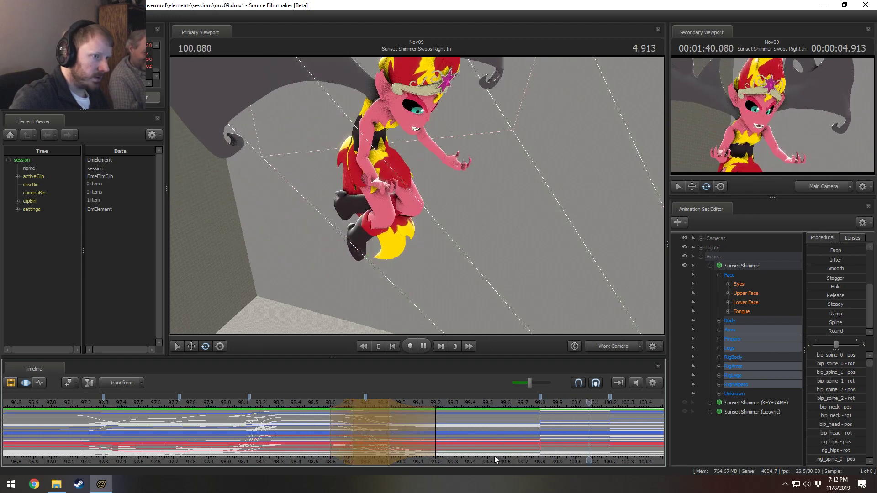
pyautogui.press('space')
# Apply the Round preset to the pose change near 99.8 s, widen the selection to about 99.5 to 100.0 s, and play it back.
pyautogui.moveTo(523, 463); pyautogui.dragTo(362, 464, button='middle')
pyautogui.press('shift')
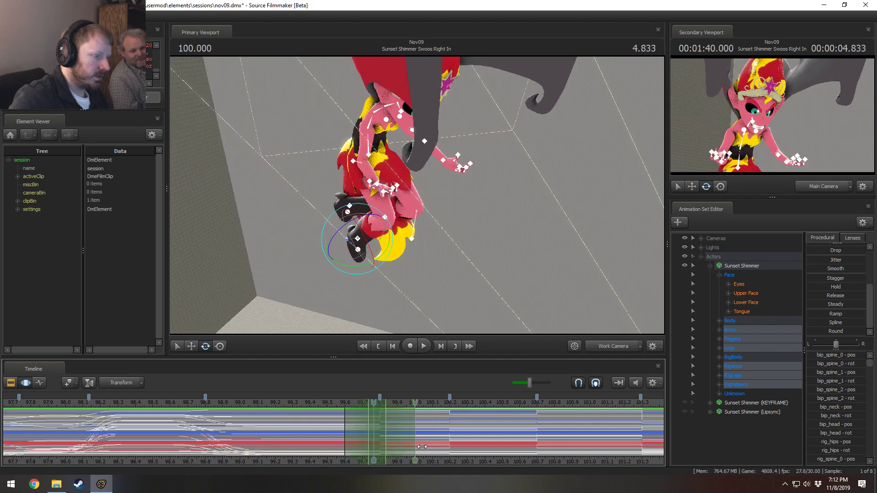
pyautogui.moveTo(825, 332); pyautogui.dragTo(866, 332)
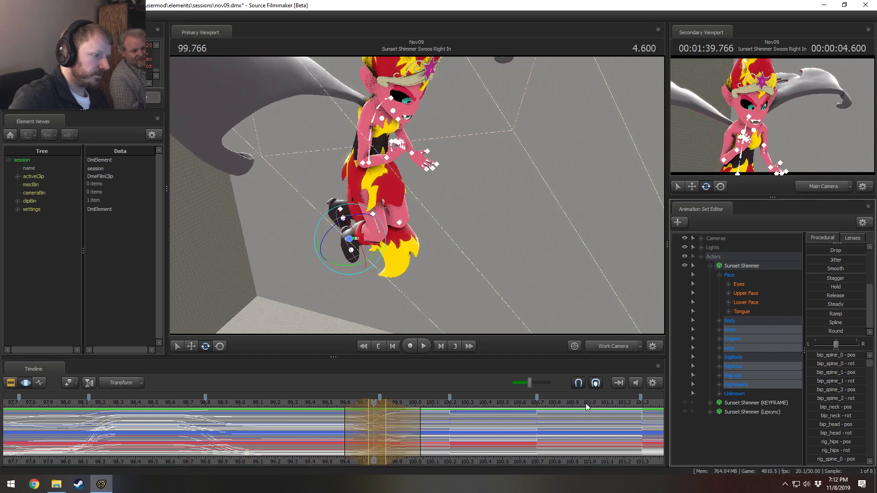
pyautogui.press('space')
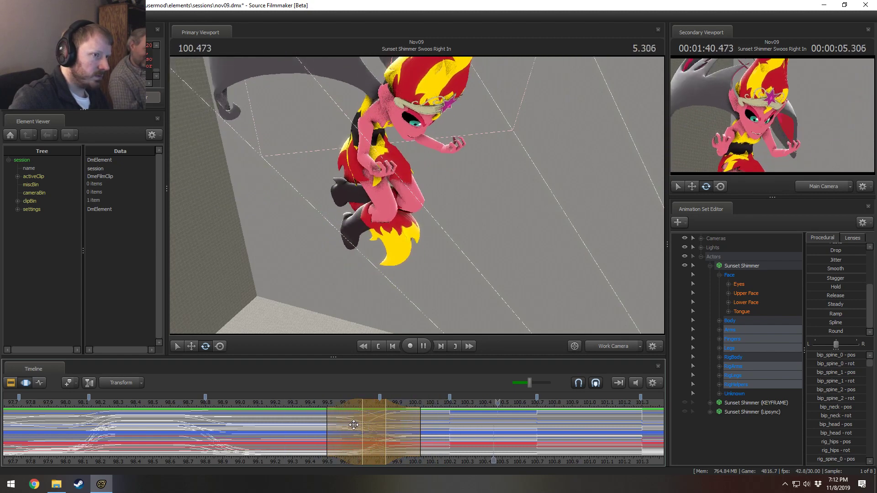
pyautogui.press('space')
# Apply the Round preset to the pose change near 100.2 s, using a selection from about 100.0 to 100.6 s, and play it back.
pyautogui.keyDown('shift'); pyautogui.moveTo(444, 431); pyautogui.dragTo(495, 435); pyautogui.keyUp('shift')
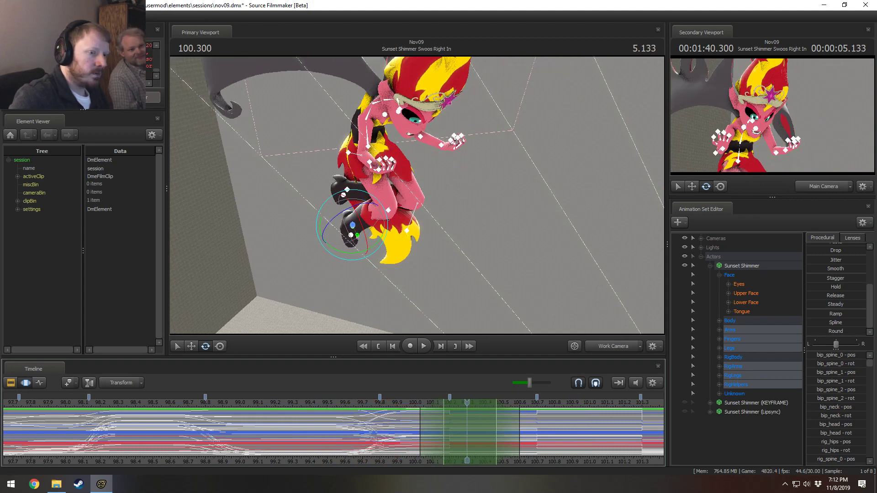
pyautogui.click(832, 329)
pyautogui.click(396, 406)
pyautogui.press('space')
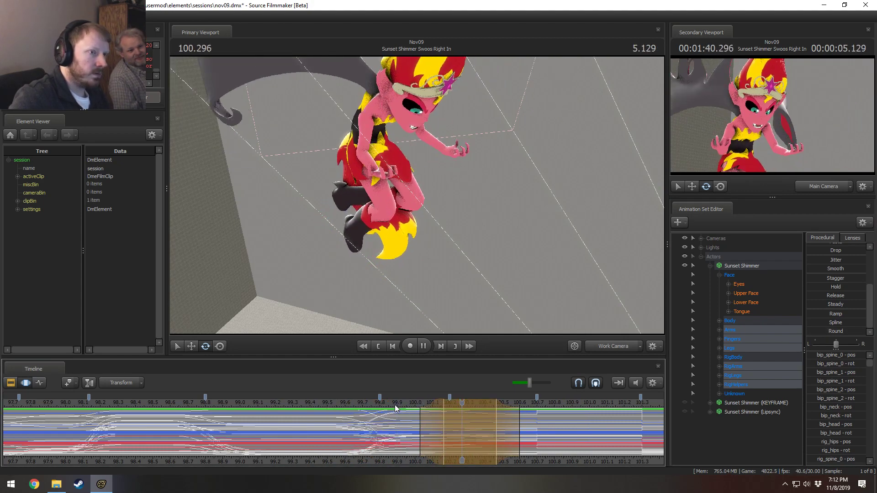
# Play back the motion repeatedly between about 99.5 and 101.7 s to review the pose changes.
pyautogui.press('space')
pyautogui.click(345, 409)
pyautogui.press('space')
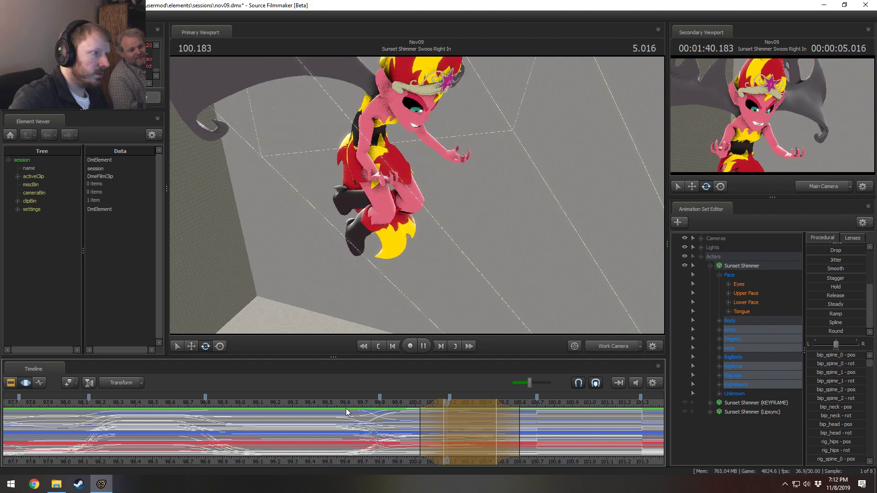
pyautogui.moveTo(566, 465); pyautogui.dragTo(400, 463, button='middle')
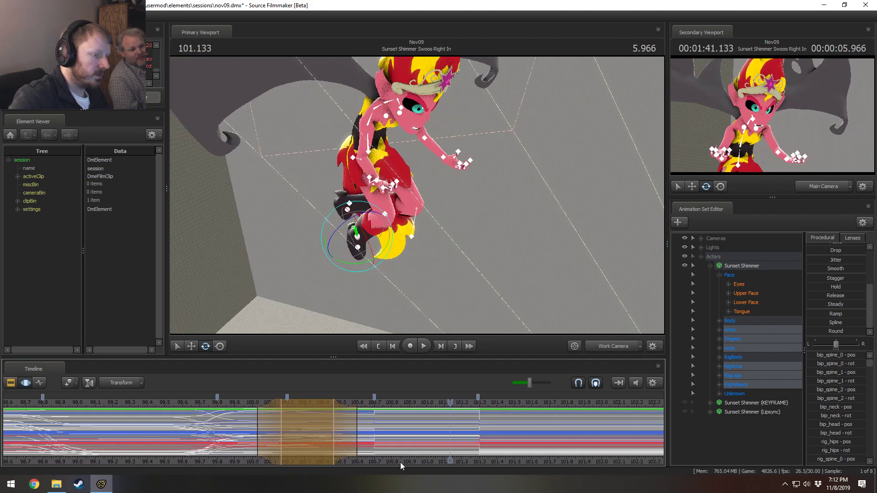
pyautogui.click(232, 405)
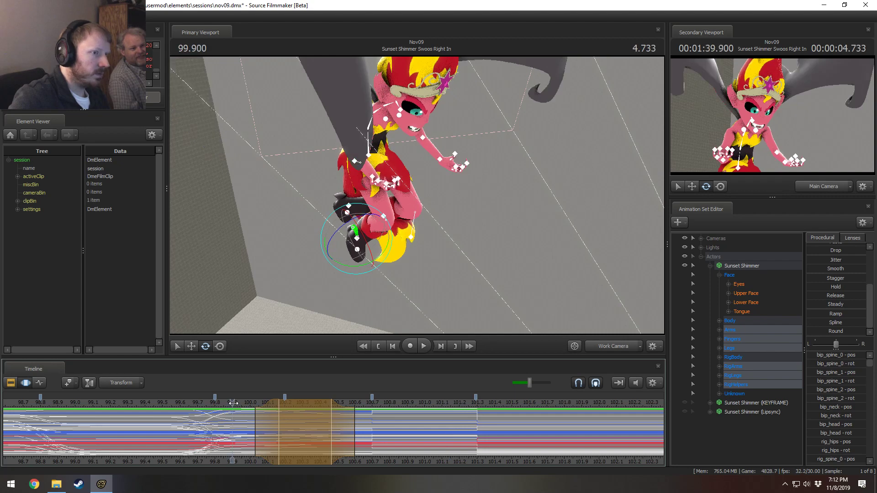
pyautogui.press('space')
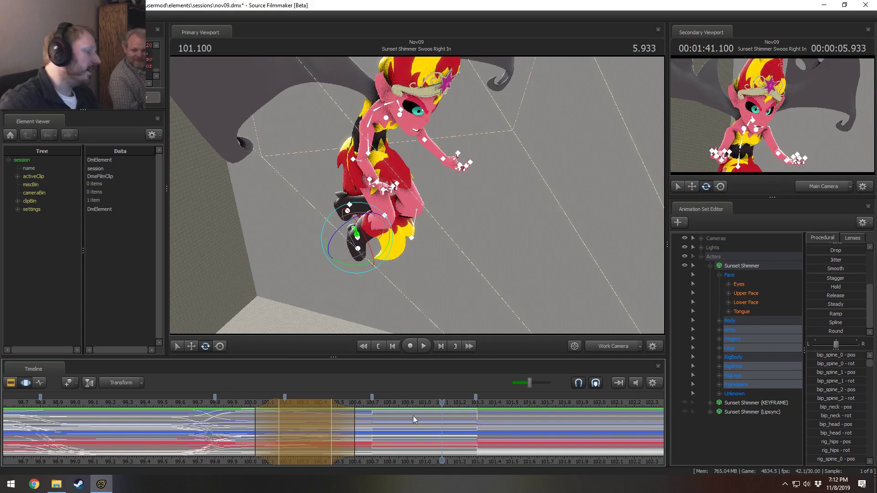
pyautogui.moveTo(457, 402); pyautogui.dragTo(461, 405)
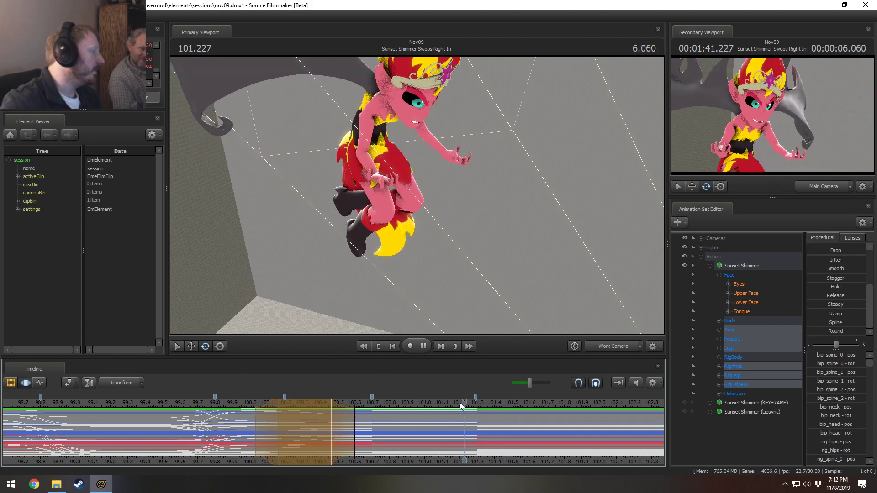
pyautogui.press('space')
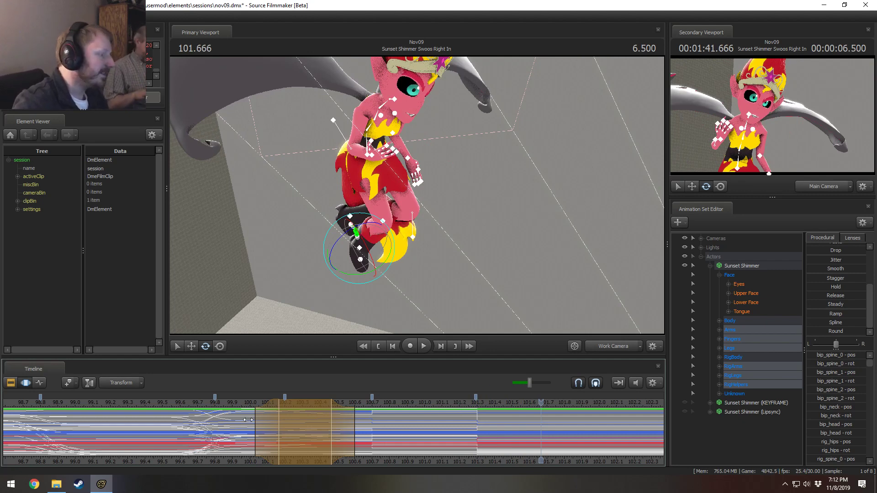
pyautogui.click(243, 404)
pyautogui.press('space')
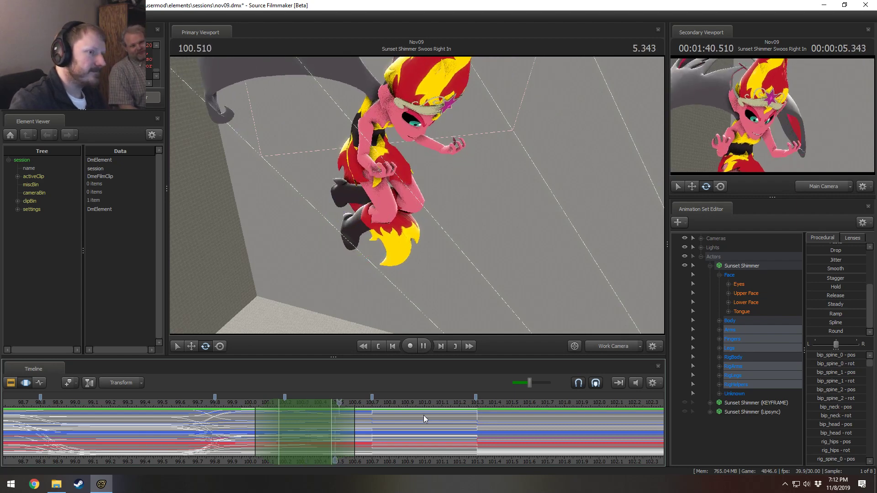
pyautogui.press('space')
pyautogui.press('space')
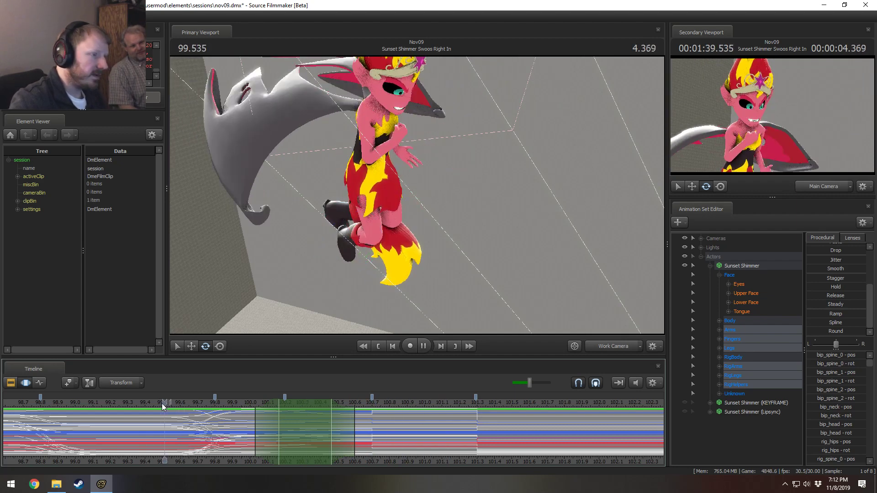
pyautogui.press('space')
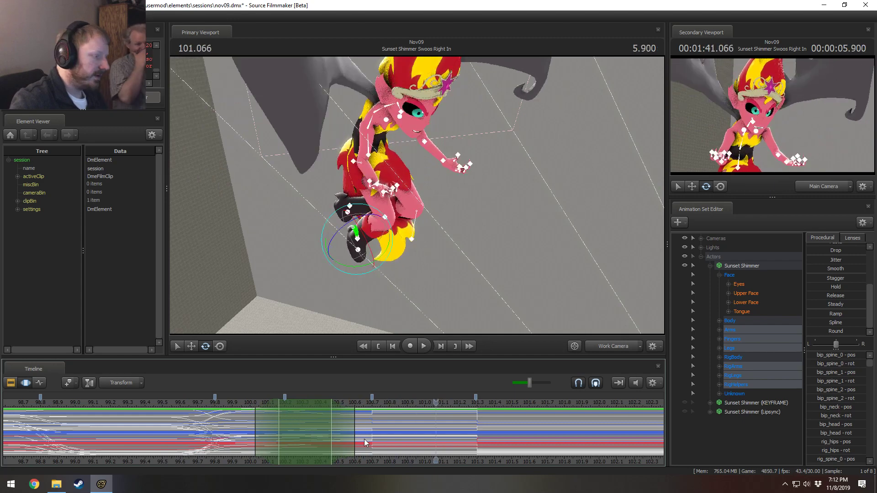
# Apply the Round preset to the pose change near 100.7 s, using a selection from about 100.6 to 100.9 s, and play it back.
pyautogui.moveTo(367, 439)
pyautogui.mouseDown()
pyautogui.moveTo(362, 425)
pyautogui.moveTo(439, 434)
pyautogui.moveTo(355, 435)
pyautogui.mouseUp()
pyautogui.moveTo(385, 439); pyautogui.dragTo(413, 442)
pyautogui.moveTo(831, 334); pyautogui.dragTo(864, 333)
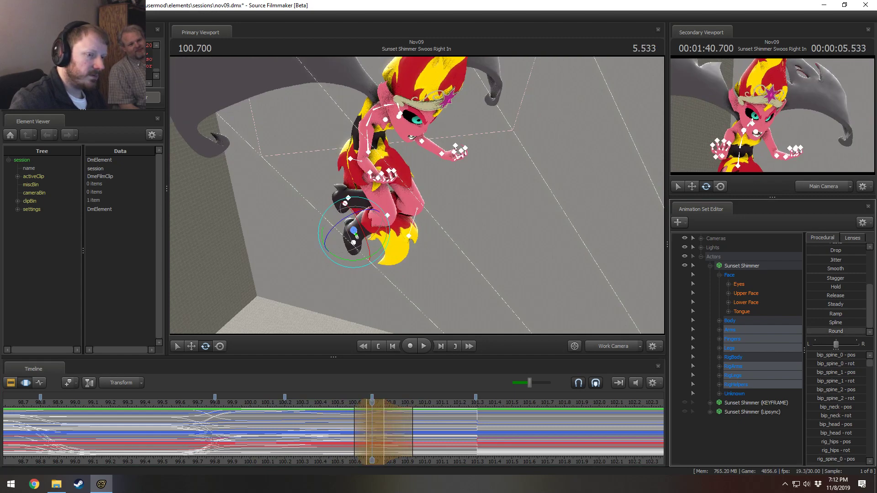
pyautogui.click(325, 404)
pyautogui.press('space')
pyautogui.press('space')
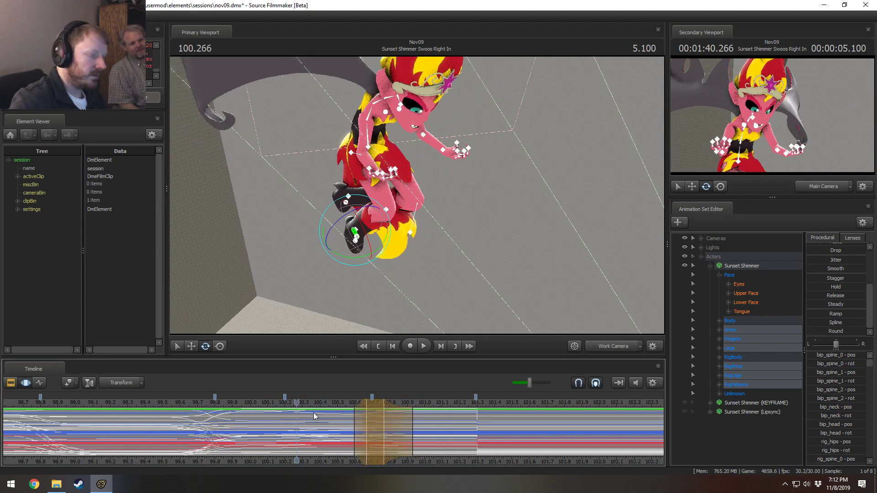
# Pull the end of the time selection in to about 100.87 s and play the motion through to about 101.0 s.
pyautogui.moveTo(407, 423); pyautogui.dragTo(393, 427)
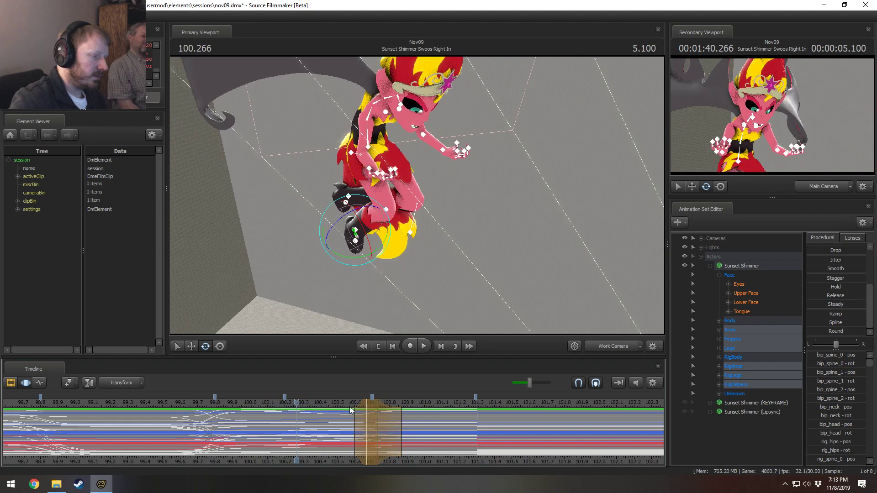
pyautogui.press('space')
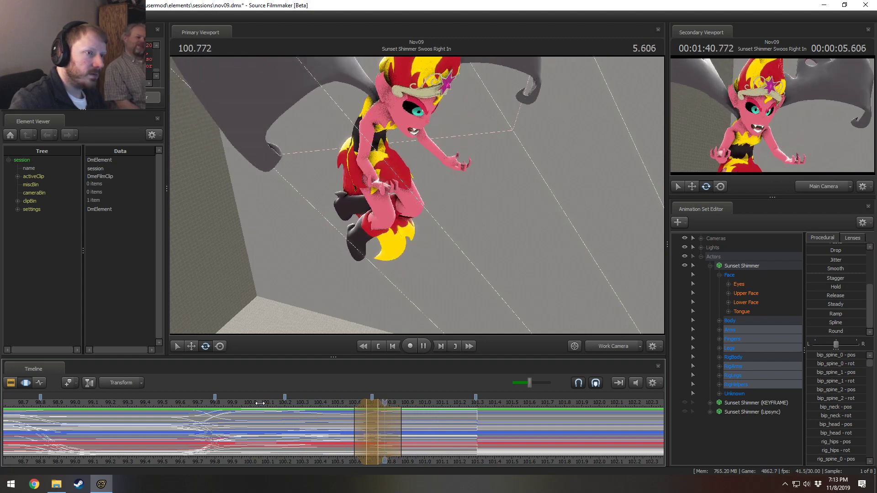
pyautogui.press('space')
pyautogui.click(189, 405)
pyautogui.press('space')
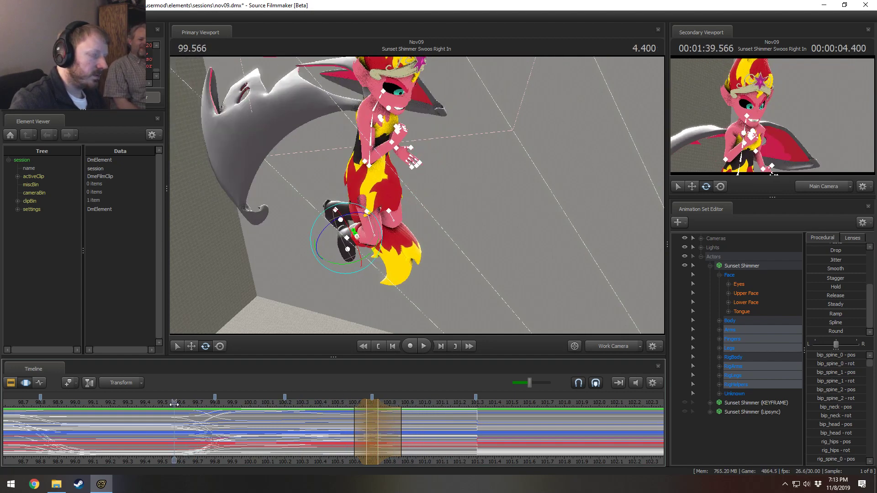
pyautogui.press('space')
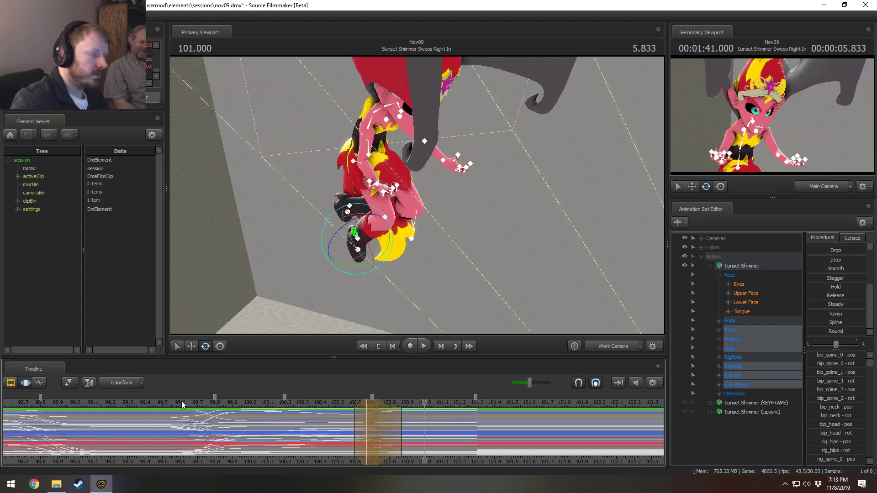
# Replay the motion from about 99.5 s and on past 102.5 s to check the smoothed transitions and the coming pose changes.
pyautogui.click(182, 401)
pyautogui.press('space')
pyautogui.click(166, 402)
pyautogui.press('space')
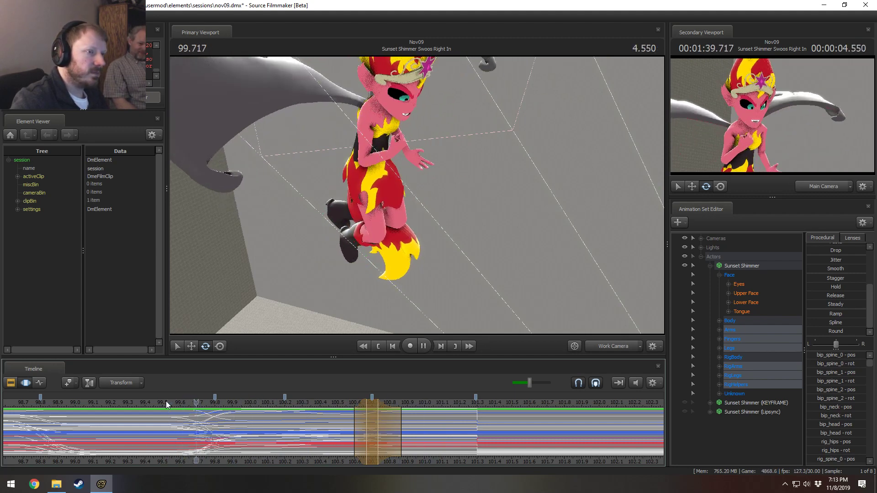
pyautogui.click(170, 403)
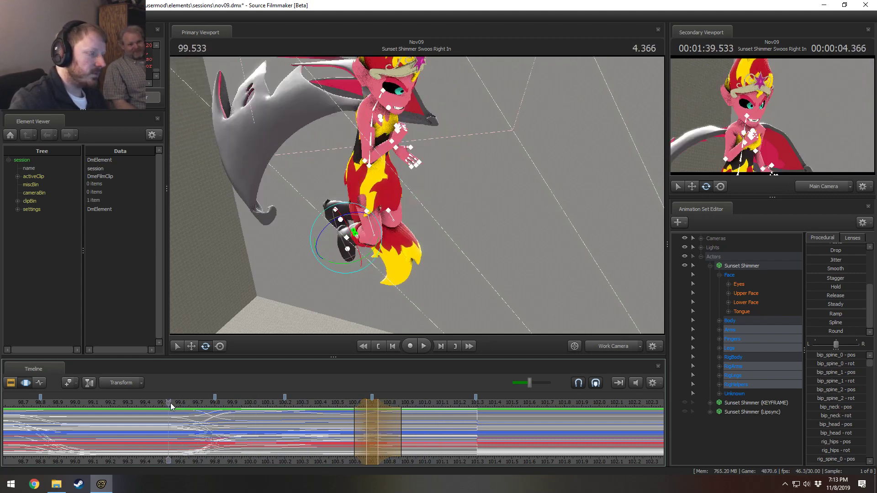
pyautogui.press('space')
pyautogui.press('space')
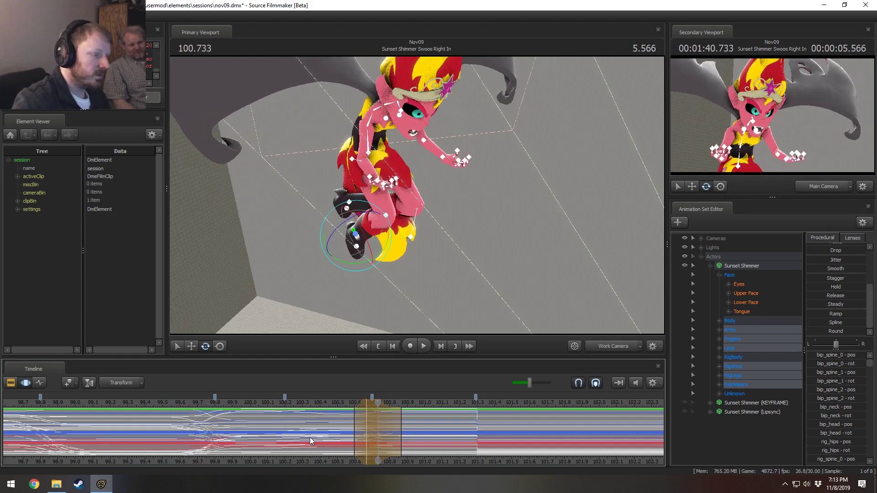
pyautogui.click(265, 403)
pyautogui.press('space')
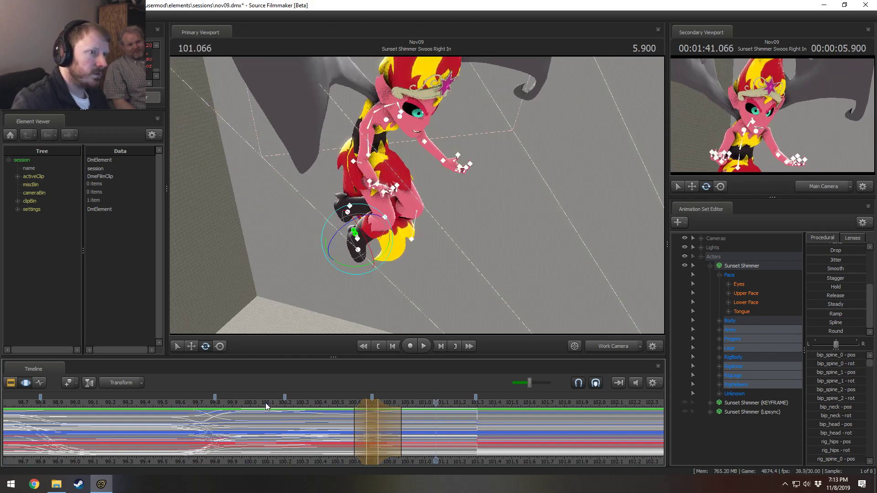
pyautogui.press('space')
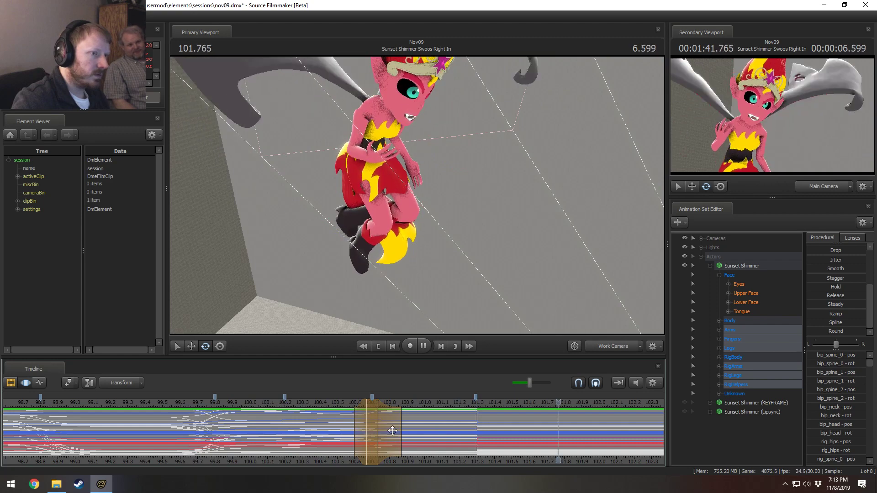
pyautogui.press('space')
pyautogui.press('space')
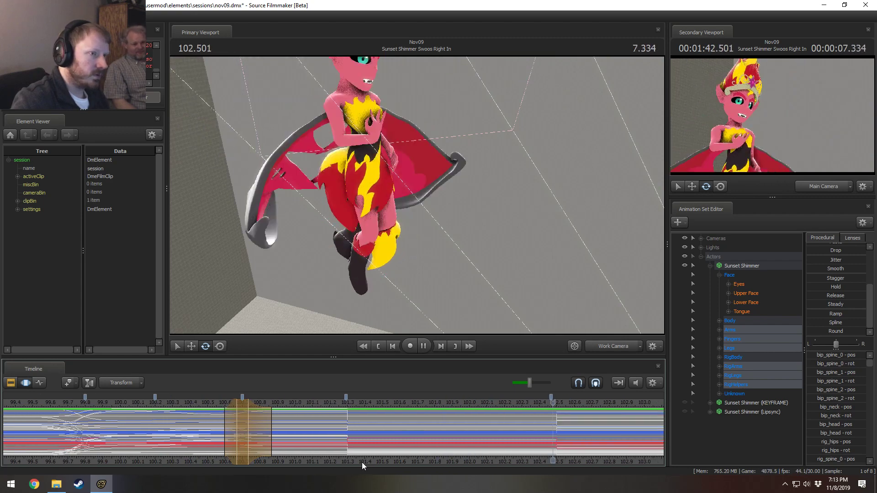
pyautogui.press('space')
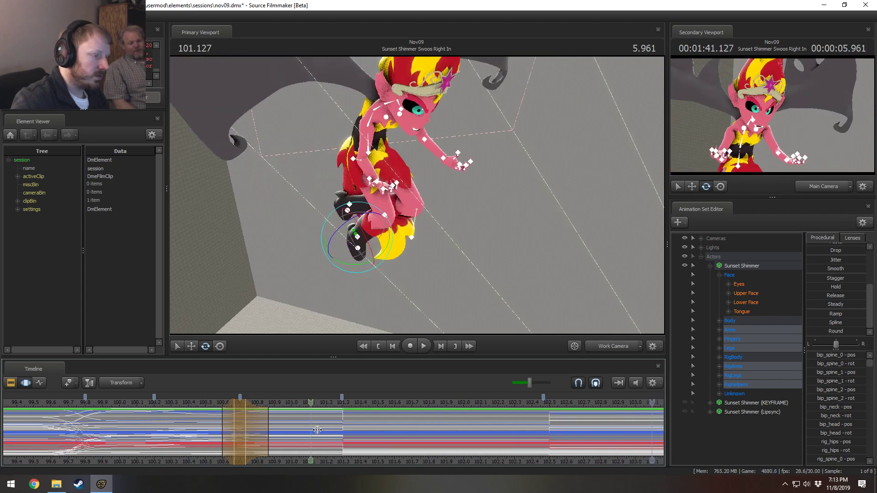
# Apply the Round preset to the pose change near 101.3 s over about 101.2 to 101.7 s, and shift the selection slightly earlier.
pyautogui.keyDown('shift'); pyautogui.moveTo(343, 432); pyautogui.dragTo(418, 442); pyautogui.keyUp('shift')
pyautogui.keyDown('shift'); pyautogui.scroll(4, 375, 437); pyautogui.keyUp('shift')
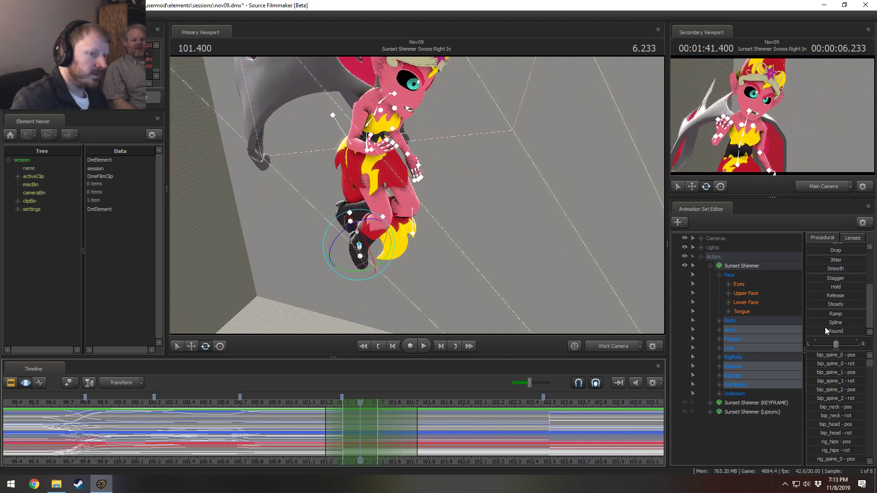
pyautogui.moveTo(816, 331); pyautogui.dragTo(869, 332)
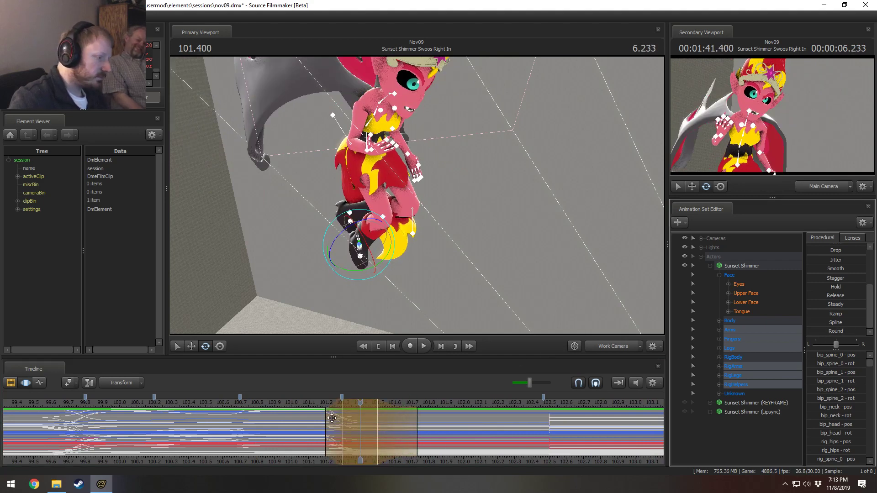
pyautogui.moveTo(349, 402); pyautogui.dragTo(342, 403)
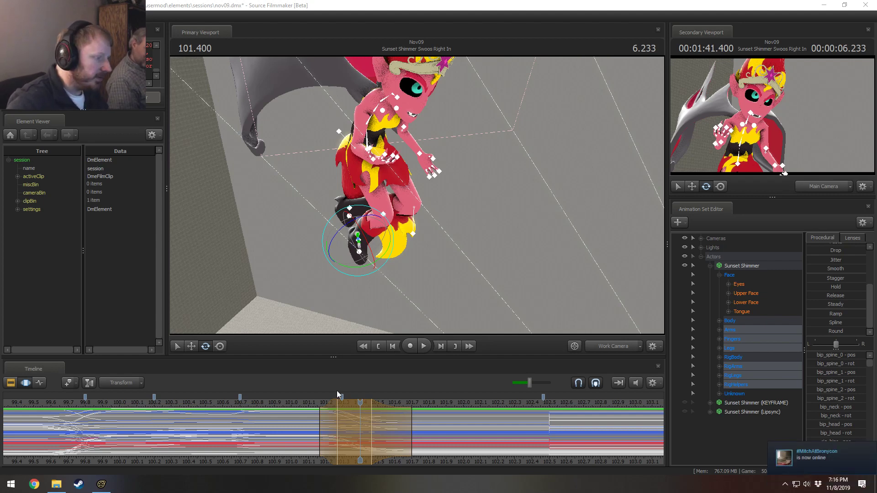
# Play the motion twice from about 100.8 s to 101.8 s to check the transition near 101.3 s.
pyautogui.click(301, 405)
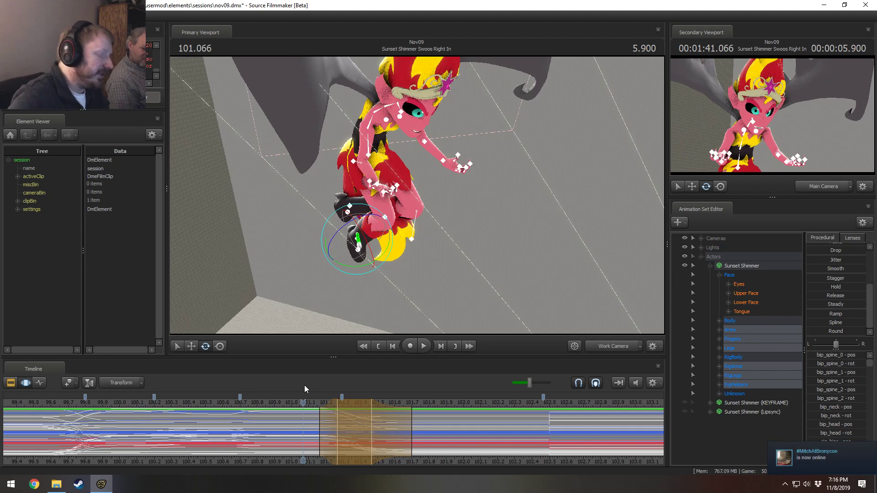
pyautogui.moveTo(259, 404); pyautogui.dragTo(253, 410)
pyautogui.scroll(-3, 253, 410)
pyautogui.scroll(-1, 363, 416)
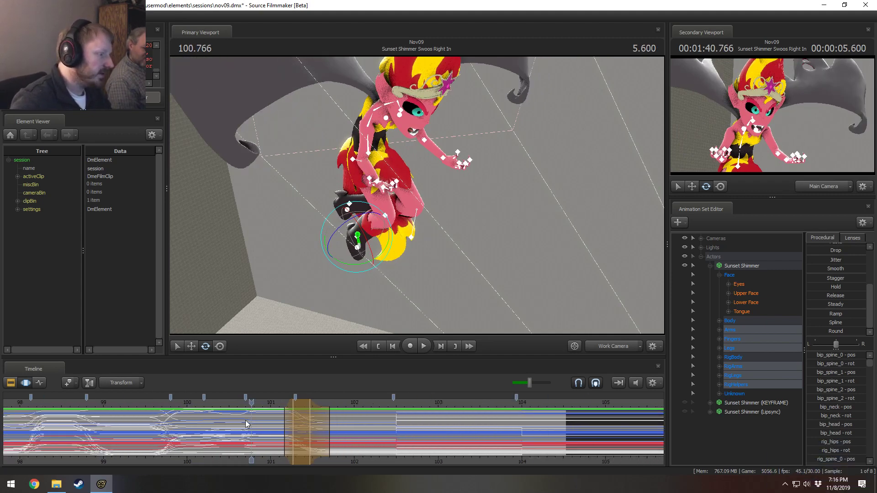
pyautogui.press('space')
pyautogui.press('space')
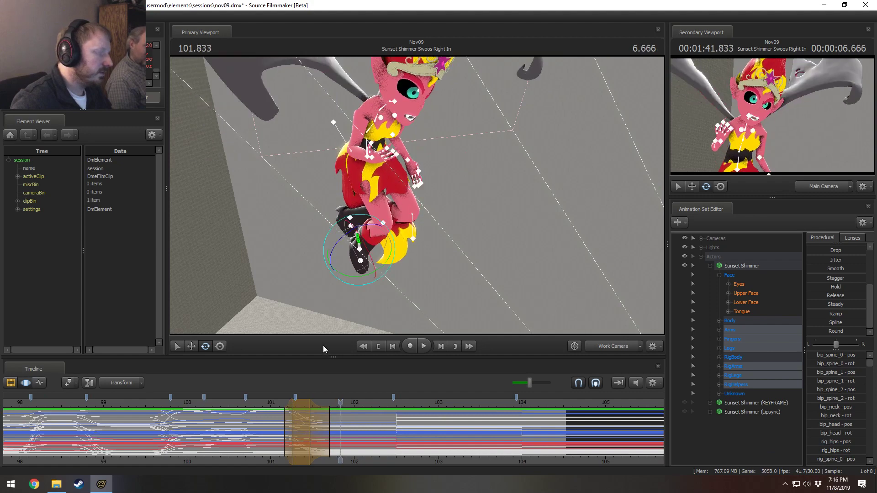
pyautogui.click(260, 406)
pyautogui.press('space')
pyautogui.press('space')
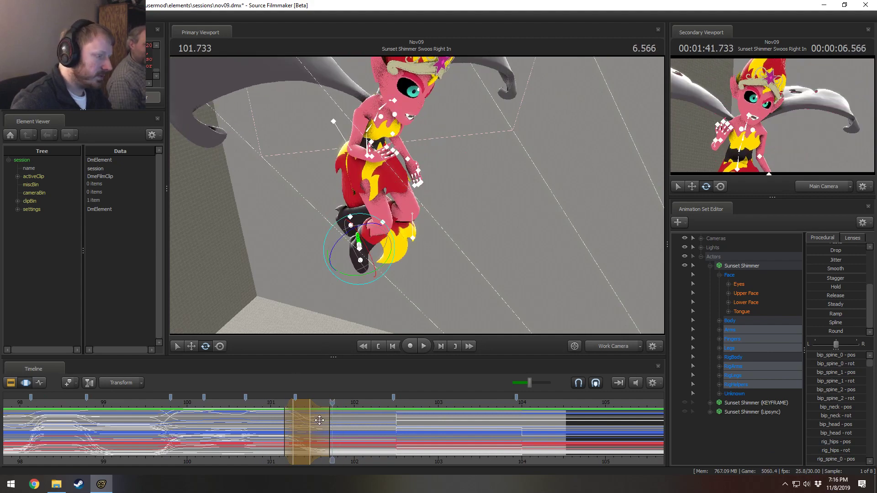
# Widen the time selection to about 101.06 to 101.8 s and play back the transition.
pyautogui.moveTo(315, 417); pyautogui.dragTo(275, 410)
pyautogui.click(294, 413)
pyautogui.click(255, 403)
pyautogui.press('space')
pyautogui.press('space')
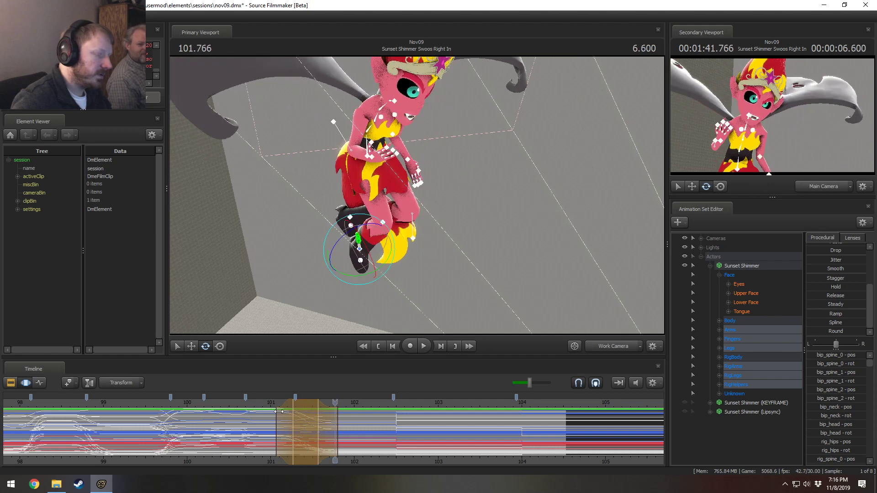
# Shorten the time selection so it ends at about 101.7 s and replay the transition from about 101.0 s.
pyautogui.moveTo(328, 425); pyautogui.dragTo(319, 424)
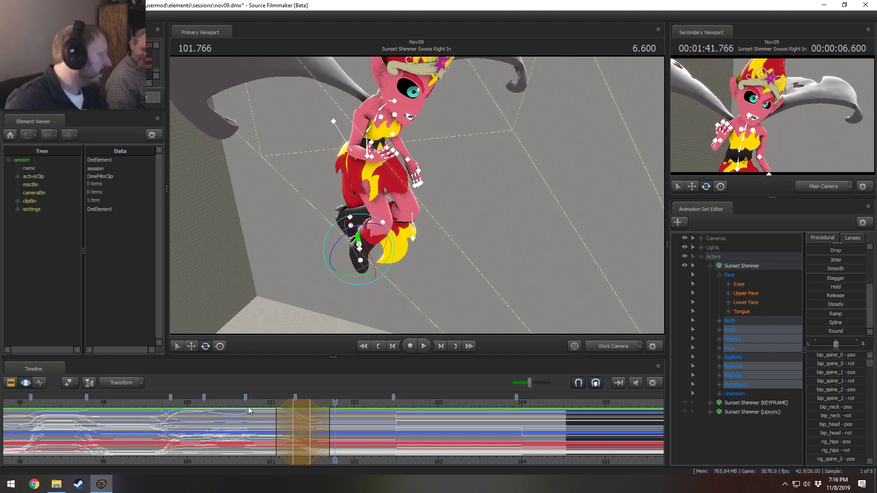
pyautogui.click(267, 401)
pyautogui.press('space')
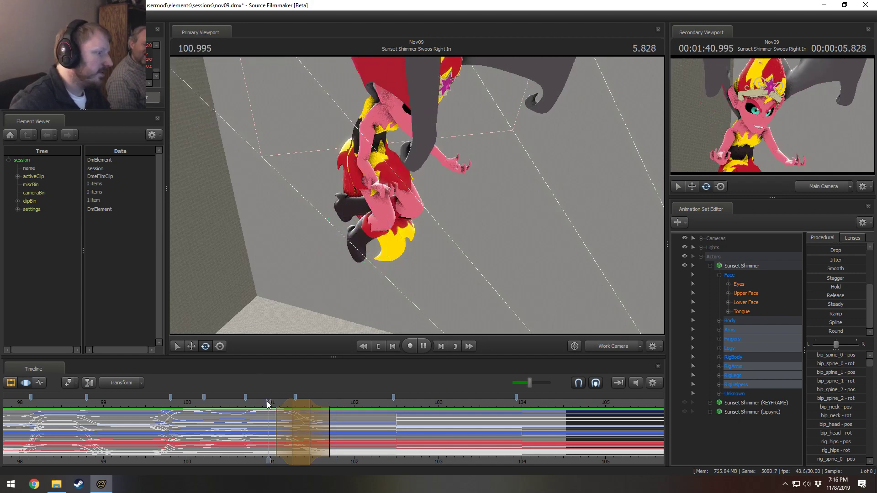
pyautogui.press('space')
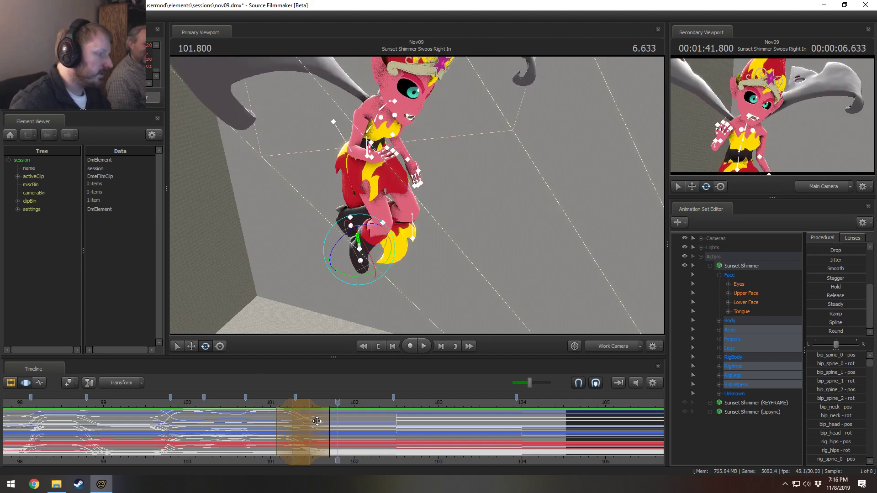
# Extend the selection's falloff to about 101.8 s, end its full-strength part at about 101.4 s, and play back the transition.
pyautogui.moveTo(315, 420); pyautogui.dragTo(339, 426)
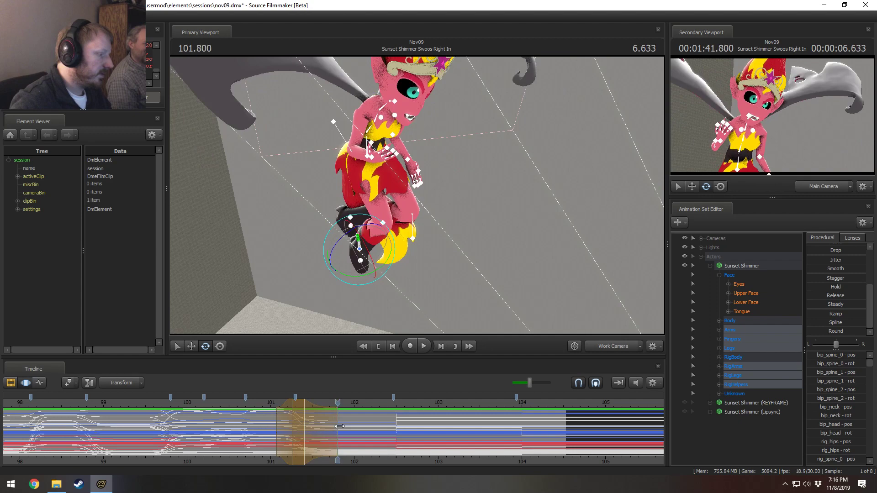
pyautogui.click(258, 402)
pyautogui.press('space')
pyautogui.press('space')
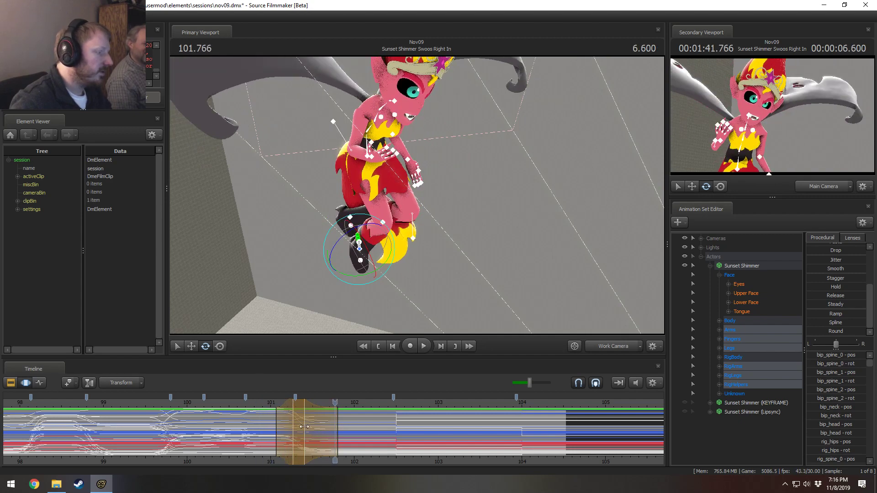
# Stretch the selection's falloff to run from about 101.0 s to 102.2 s, playing back the transition with each adjustment.
pyautogui.moveTo(284, 418); pyautogui.dragTo(281, 418)
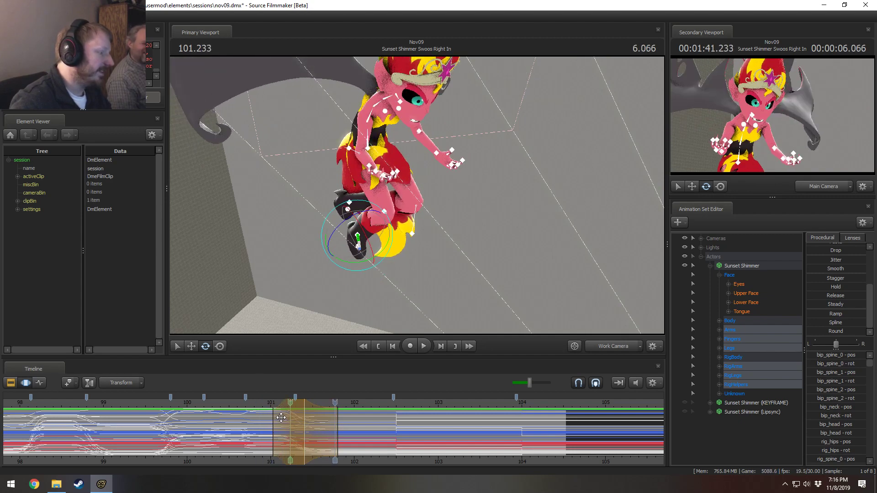
pyautogui.press('space')
pyautogui.press('space')
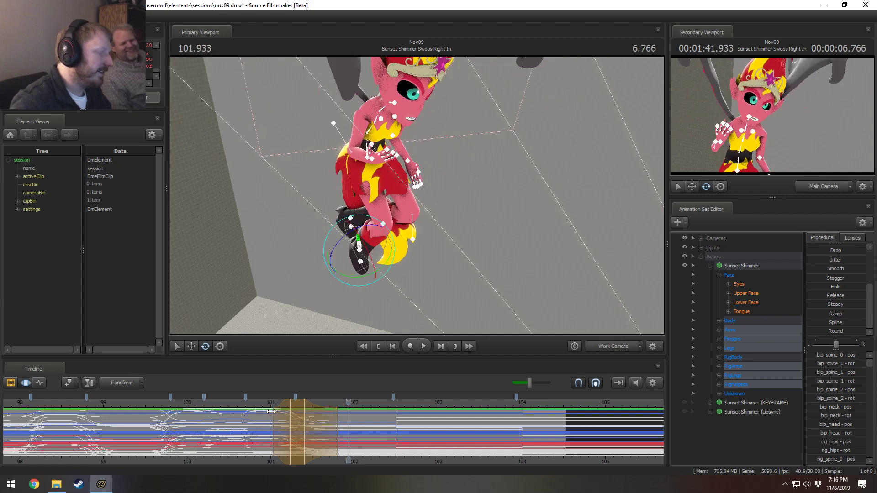
pyautogui.click(234, 405)
pyautogui.press('space')
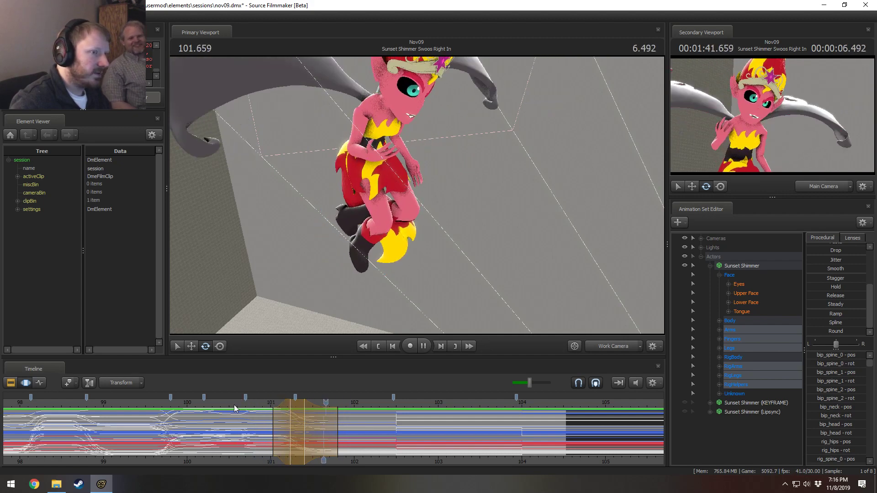
pyautogui.press('space')
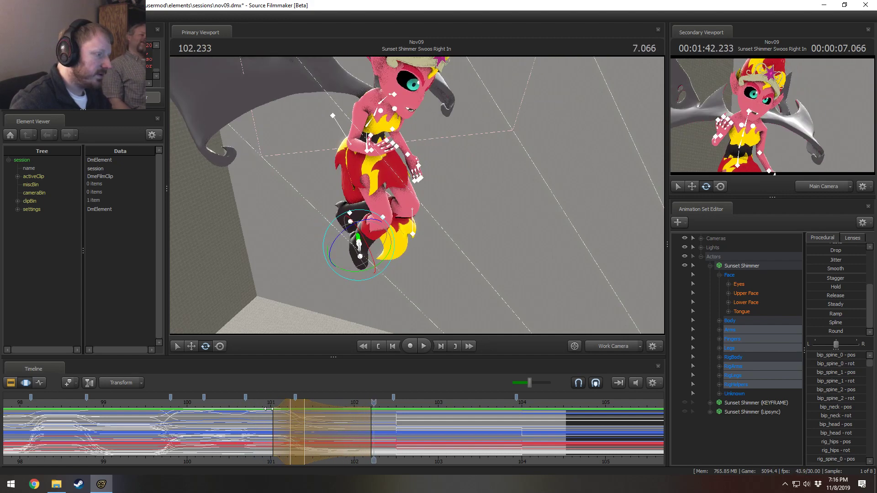
pyautogui.press('space')
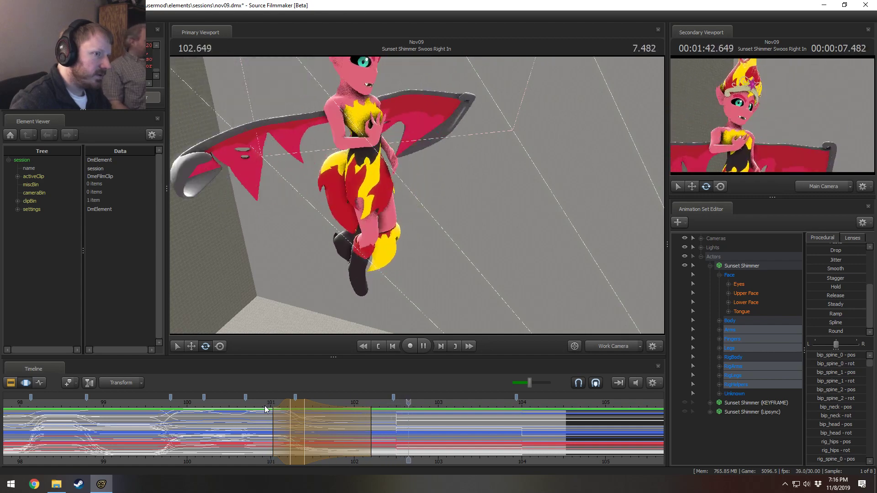
pyautogui.press('space')
# Select about 102.3 to 103.1 s around the pose change near 102.5 s, apply the Round preset, and play it back.
pyautogui.keyDown('shift'); pyautogui.moveTo(391, 421); pyautogui.dragTo(450, 427); pyautogui.keyUp('shift')
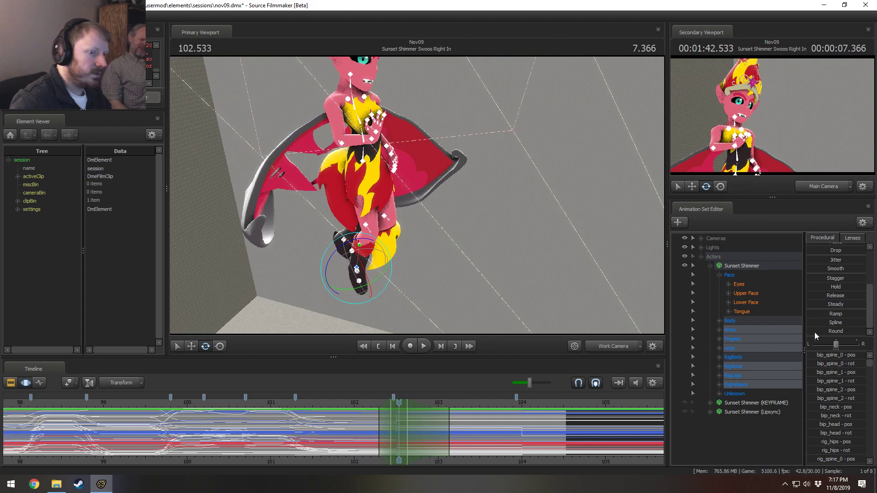
pyautogui.click(343, 404)
pyautogui.press('space')
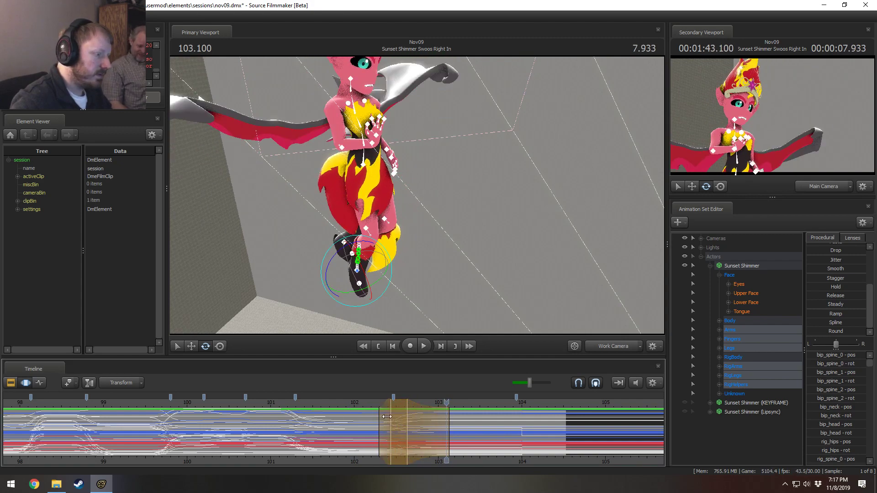
# Start the selection's falloff at about 102.2 s, end it at about 103.1 s, and play back the transition.
pyautogui.moveTo(391, 419); pyautogui.dragTo(371, 414)
pyautogui.click(351, 402)
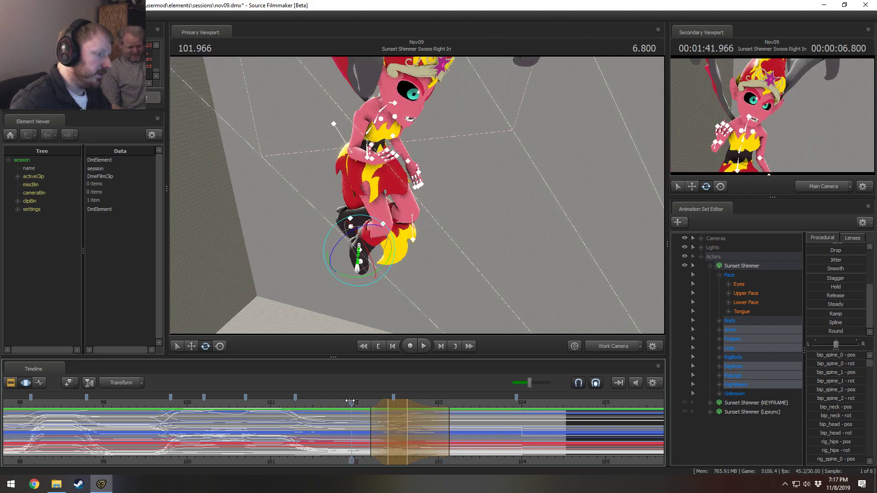
pyautogui.press('space')
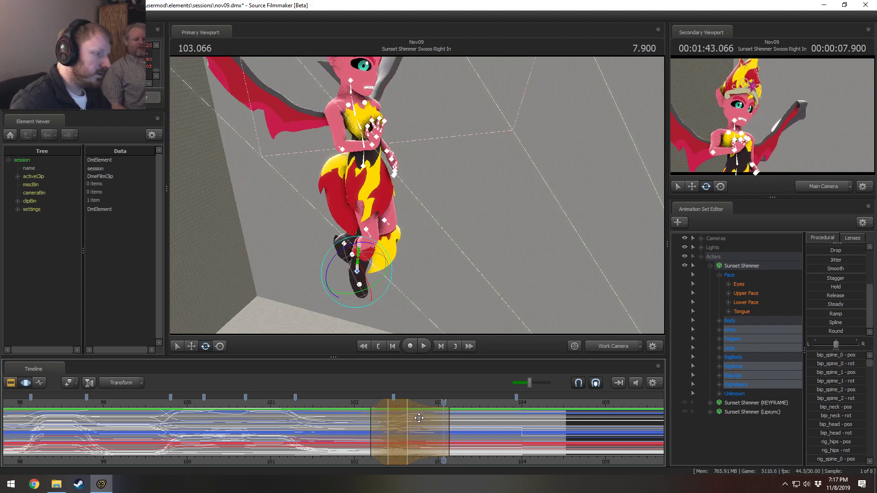
pyautogui.moveTo(427, 418); pyautogui.dragTo(425, 417)
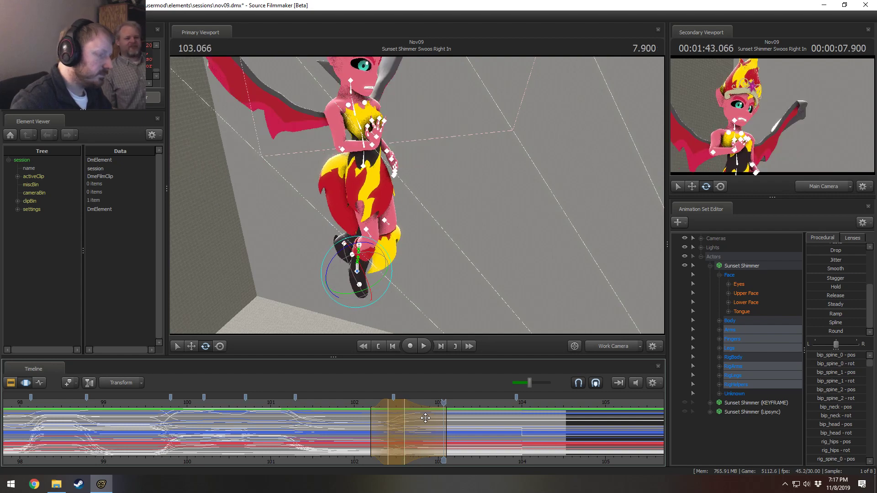
pyautogui.click(343, 404)
pyautogui.press('space')
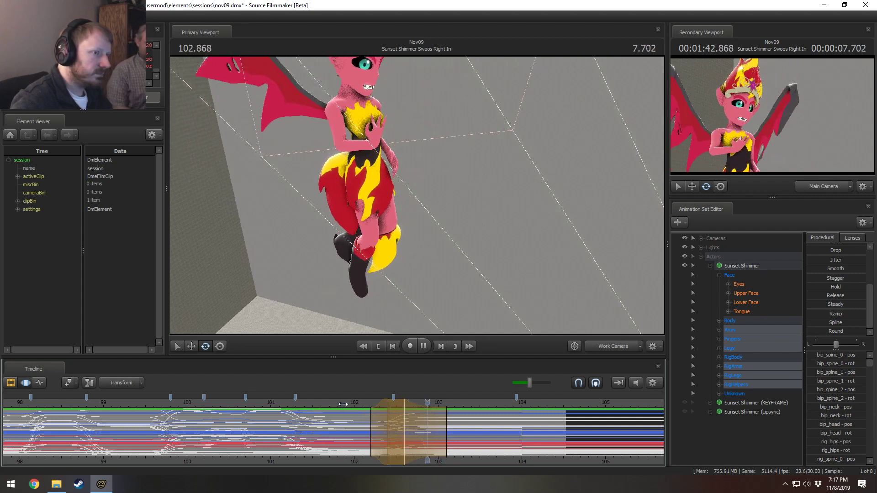
pyautogui.press('space')
# Tighten the selection's falloff to about 102.23 to 102.95 s and replay the transition.
pyautogui.click(371, 406)
pyautogui.moveTo(371, 408); pyautogui.dragTo(373, 416)
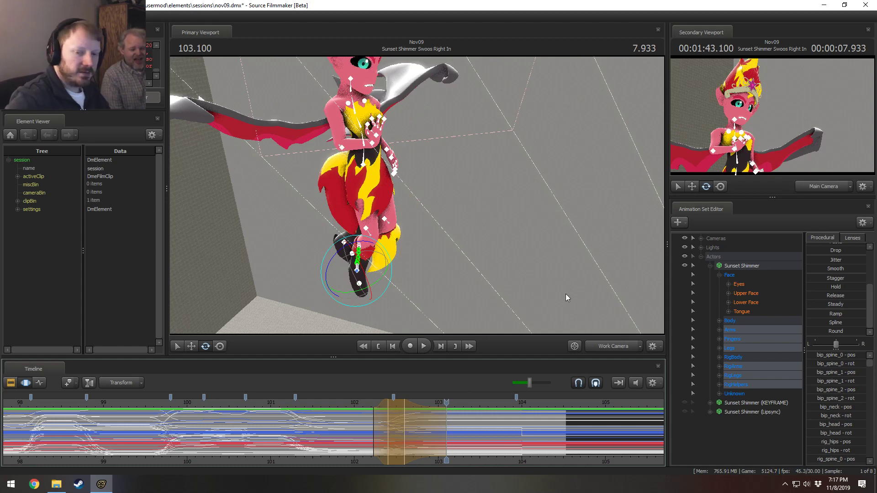
pyautogui.click(362, 406)
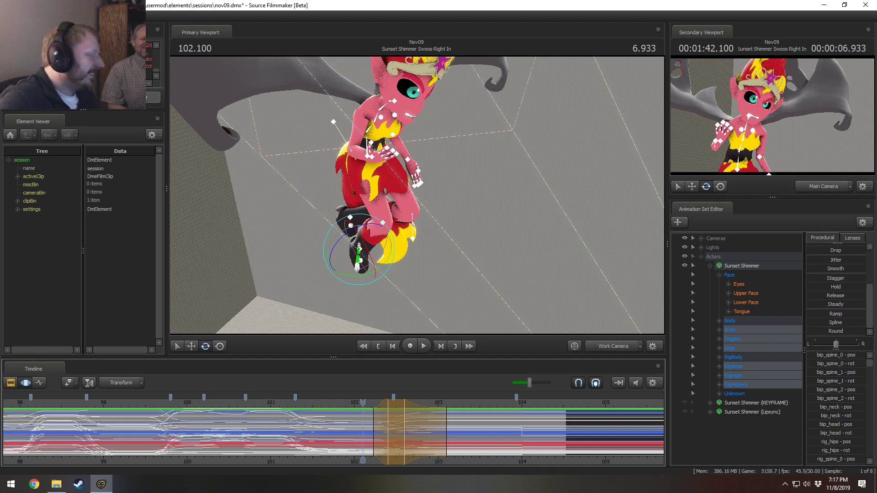
pyautogui.moveTo(357, 410)
pyautogui.mouseDown()
pyautogui.moveTo(340, 410)
pyautogui.moveTo(355, 410)
pyautogui.mouseUp()
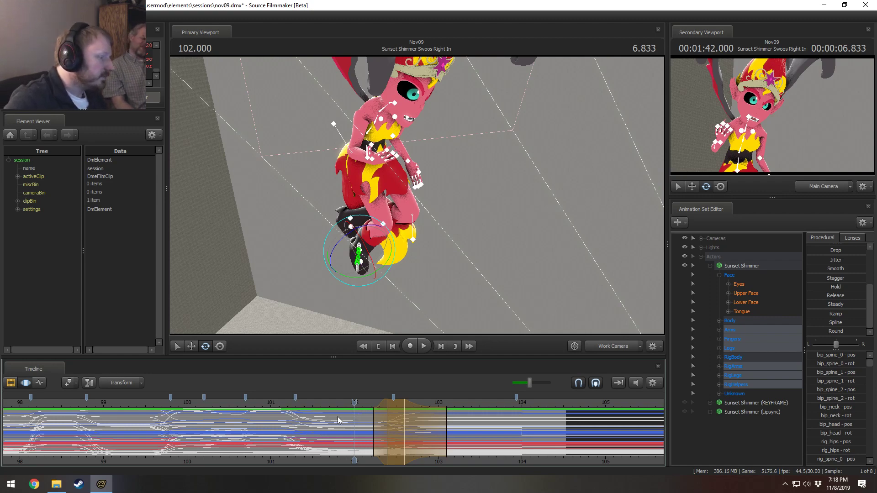
pyautogui.moveTo(328, 407); pyautogui.dragTo(290, 412)
pyautogui.press('space')
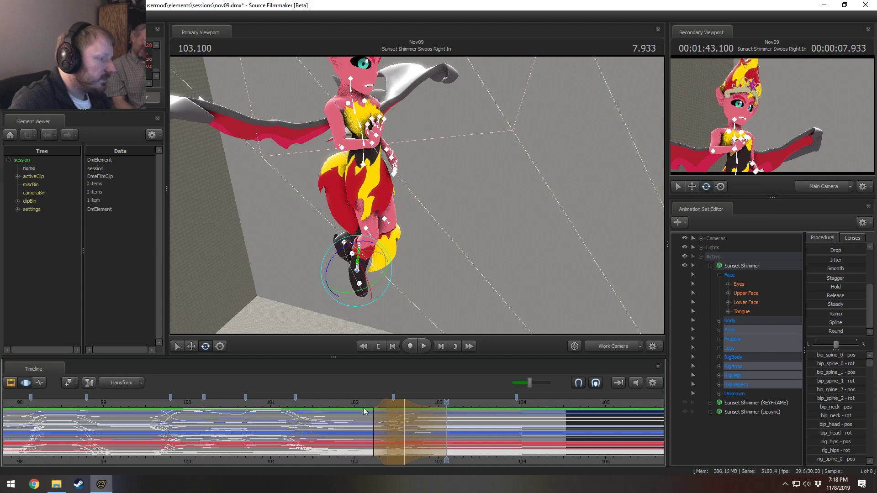
pyautogui.press('space')
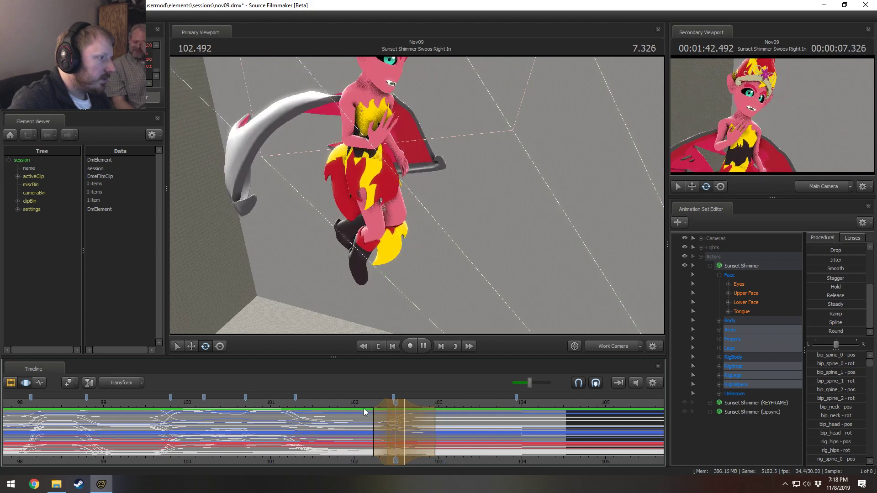
pyautogui.press('space')
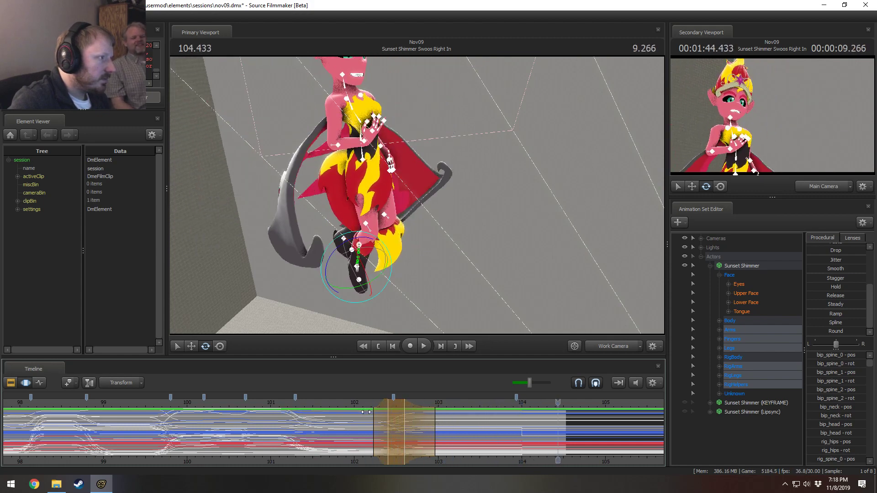
# Select about 103.6 to 104.4 s around the pose change near 103.9 s, apply the Round preset, and play it back.
pyautogui.keyDown('shift'); pyautogui.moveTo(527, 438); pyautogui.dragTo(508, 437); pyautogui.keyUp('shift')
pyautogui.moveTo(530, 426); pyautogui.dragTo(555, 435)
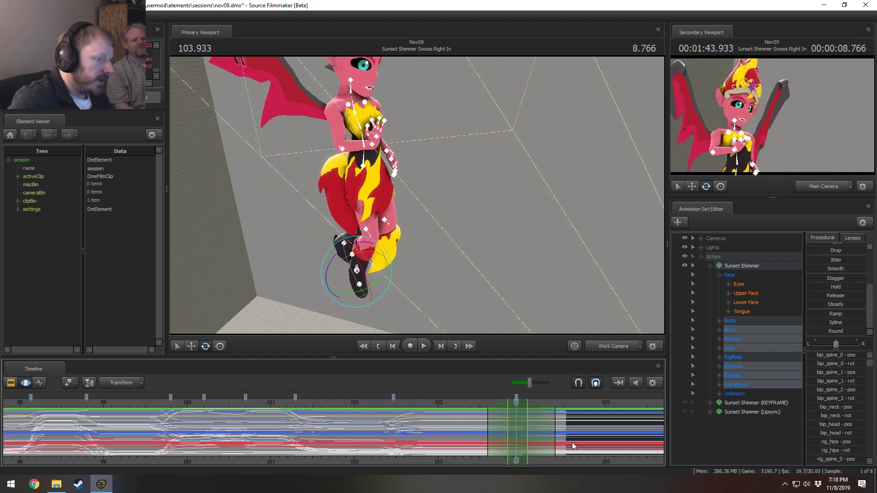
pyautogui.moveTo(821, 331); pyautogui.dragTo(828, 332)
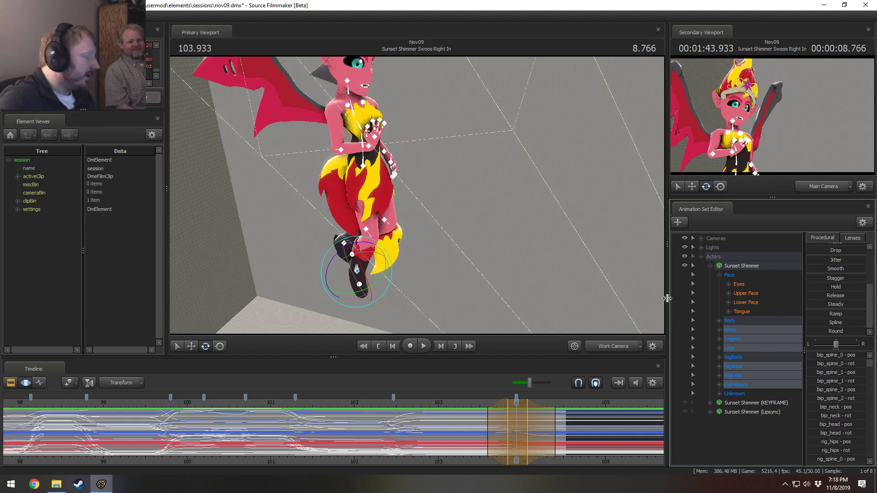
pyautogui.press('space')
pyautogui.click(444, 401)
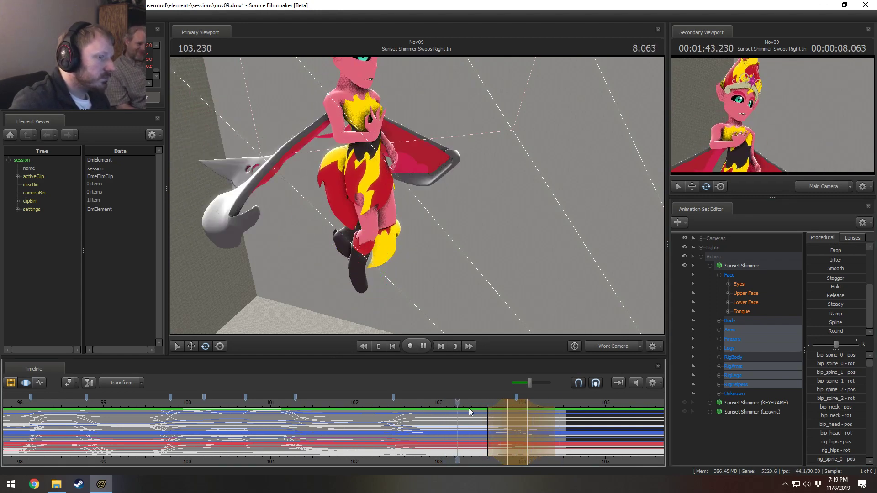
pyautogui.press('space')
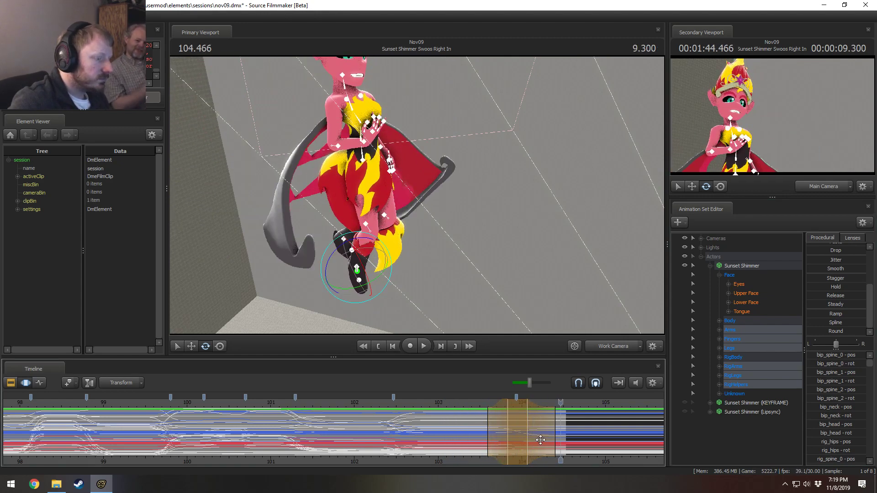
# Narrow the time selection to about 103.7 to 104.25 s and play back the last transition.
pyautogui.moveTo(540, 440); pyautogui.dragTo(487, 405)
pyautogui.scroll(3, 496, 420)
pyautogui.hotkey('ctrl', 'z')
pyautogui.click(402, 403)
pyautogui.press('space')
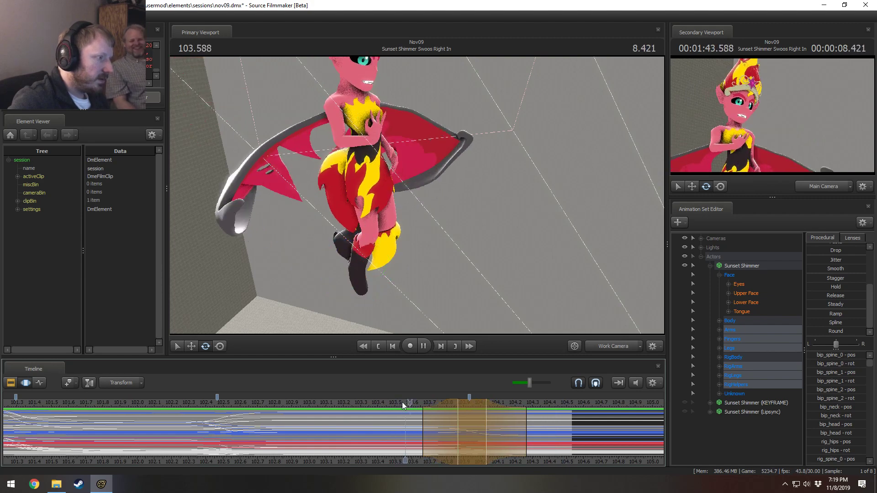
pyautogui.press('space')
# Extend the selection's falloff to about 104.5 s and replay the last transition.
pyautogui.moveTo(526, 444); pyautogui.dragTo(567, 440)
pyautogui.click(396, 405)
pyautogui.press('space')
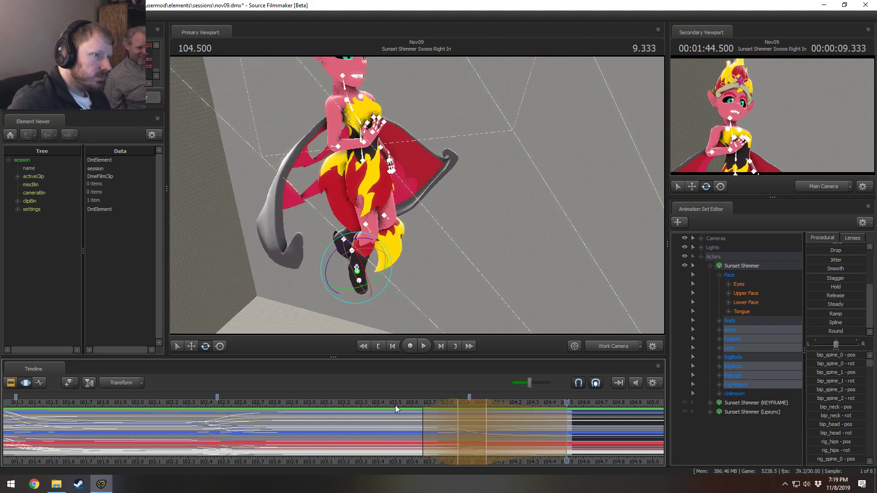
# Play back the shot from about 95.5 s, then replay its opening through the Main Camera.
pyautogui.scroll(-5, 395, 406)
pyautogui.scroll(-3, 273, 411)
pyautogui.click(201, 402)
pyautogui.press('space')
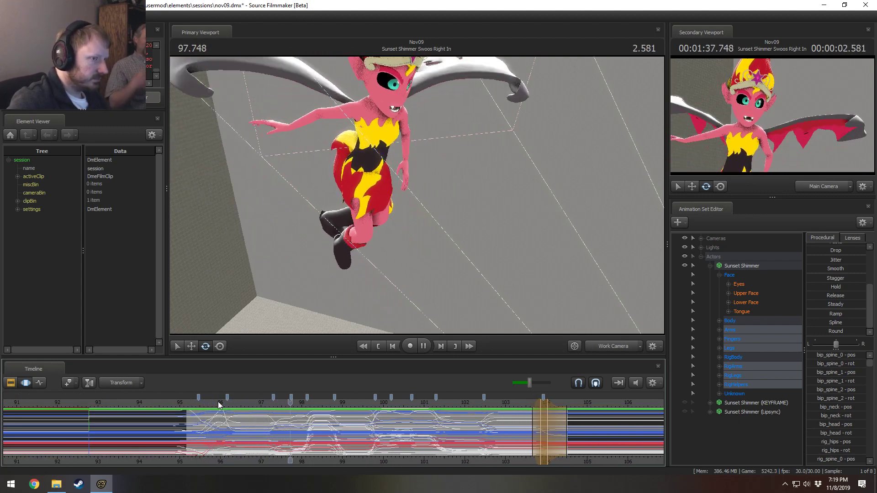
pyautogui.press('space')
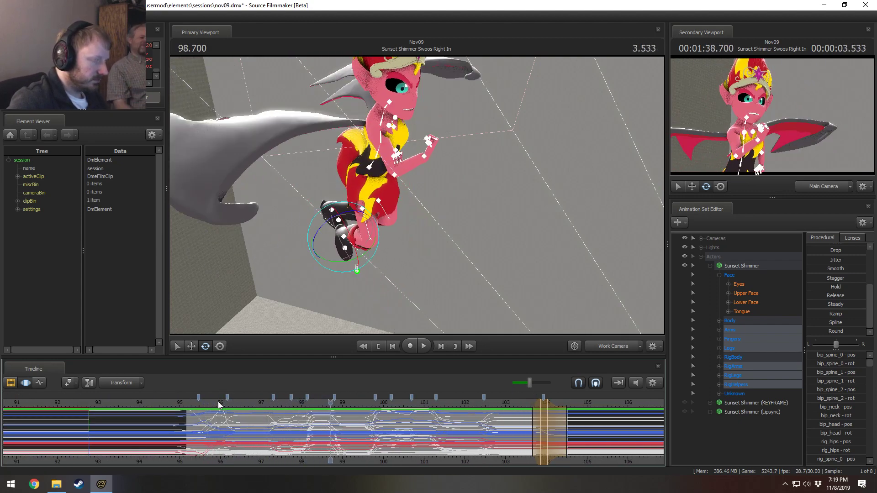
pyautogui.click(613, 347)
pyautogui.click(212, 407)
pyautogui.press('space')
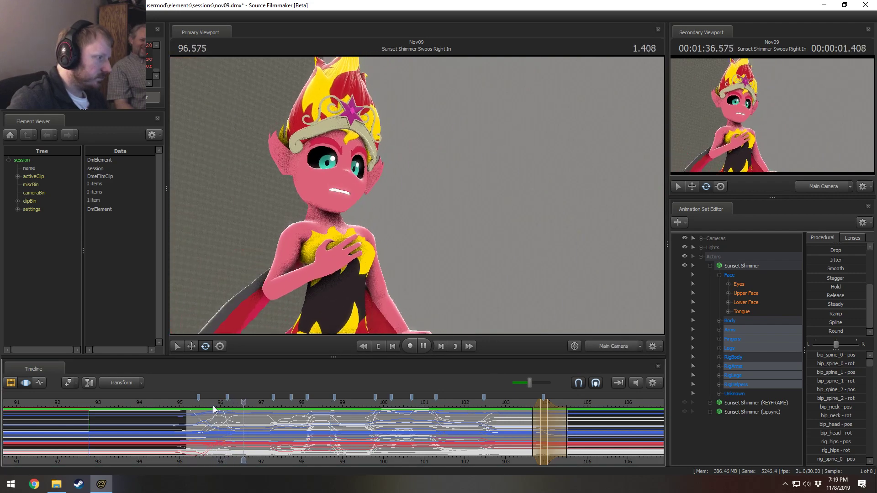
pyautogui.press('space')
# Make a time selection from about 95.55 to 96.7 s around the pose near 96.1 s.
pyautogui.moveTo(230, 450); pyautogui.dragTo(312, 446, button='middle')
pyautogui.moveTo(311, 446)
pyautogui.mouseDown()
pyautogui.moveTo(296, 438)
pyautogui.moveTo(306, 433)
pyautogui.mouseUp()
pyautogui.keyDown('shift'); pyautogui.click(306, 433); pyautogui.keyUp('shift')
pyautogui.keyDown('shift'); pyautogui.scroll(10, 304, 430); pyautogui.keyUp('shift')
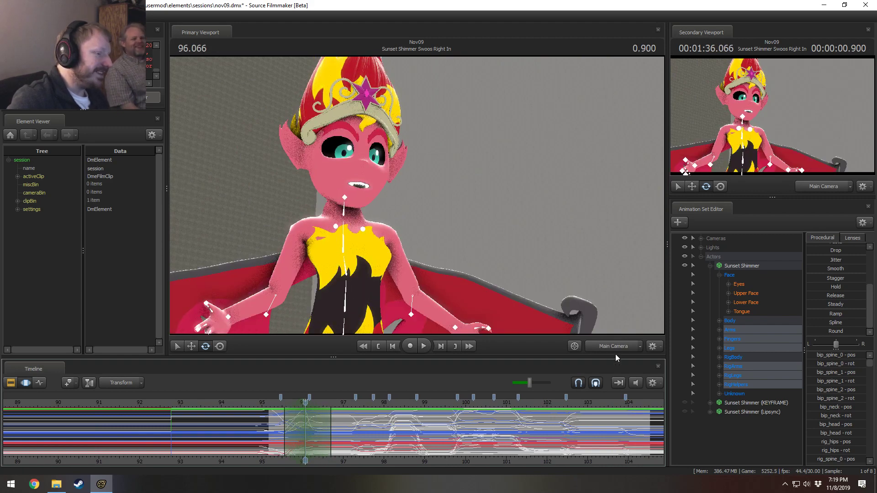
# Switch the primary viewport to the Work Camera and select Sunset Shimmer's right hand rig control, rig_hand_R.
pyautogui.click(616, 349)
pyautogui.keyDown('alt'); pyautogui.moveTo(496, 235); pyautogui.dragTo(491, 270); pyautogui.keyUp('alt')
pyautogui.click(333, 196)
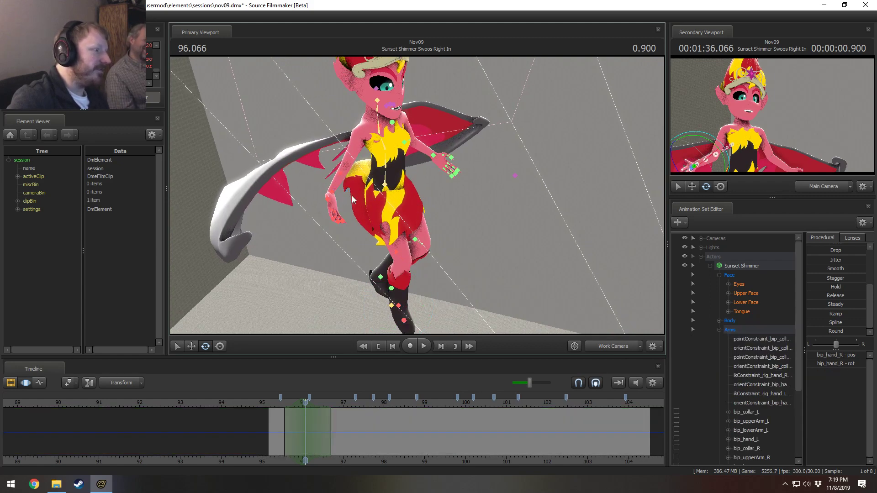
pyautogui.click(335, 192)
pyautogui.keyDown('alt'); pyautogui.moveTo(335, 192); pyautogui.dragTo(417, 205); pyautogui.keyUp('alt')
# With the time selection centred near 96.17 s, rotate the right hand and move it lower in front of the body.
pyautogui.moveTo(283, 431); pyautogui.dragTo(310, 426)
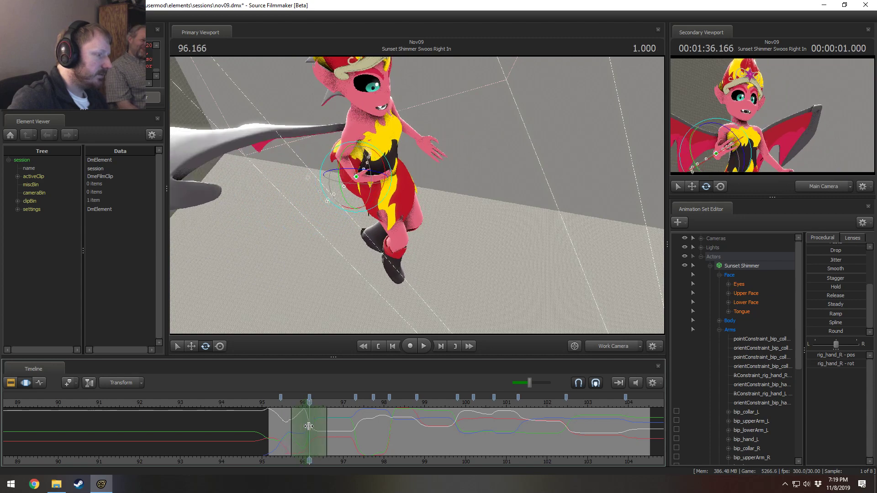
pyautogui.keyDown('alt'); pyautogui.moveTo(425, 188); pyautogui.dragTo(388, 149); pyautogui.keyUp('alt')
pyautogui.moveTo(367, 200); pyautogui.dragTo(369, 204)
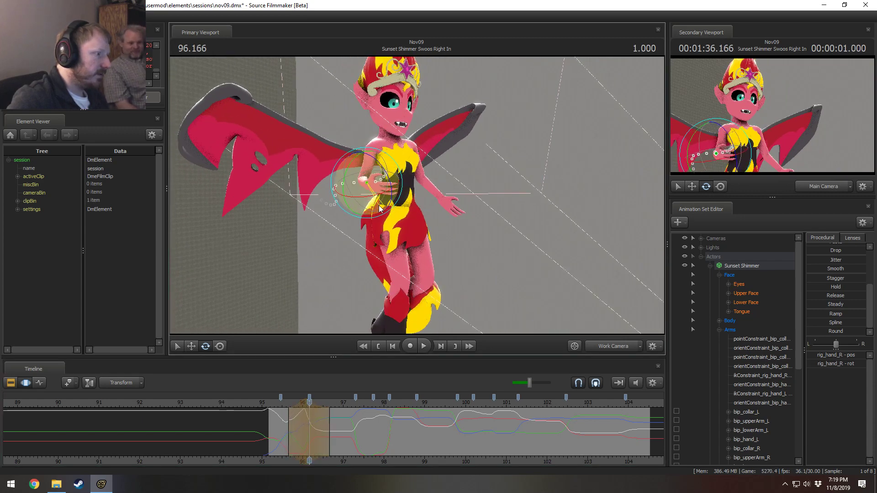
pyautogui.press('w')
pyautogui.keyDown('alt'); pyautogui.moveTo(379, 208); pyautogui.dragTo(410, 194); pyautogui.keyUp('alt')
pyautogui.press('e')
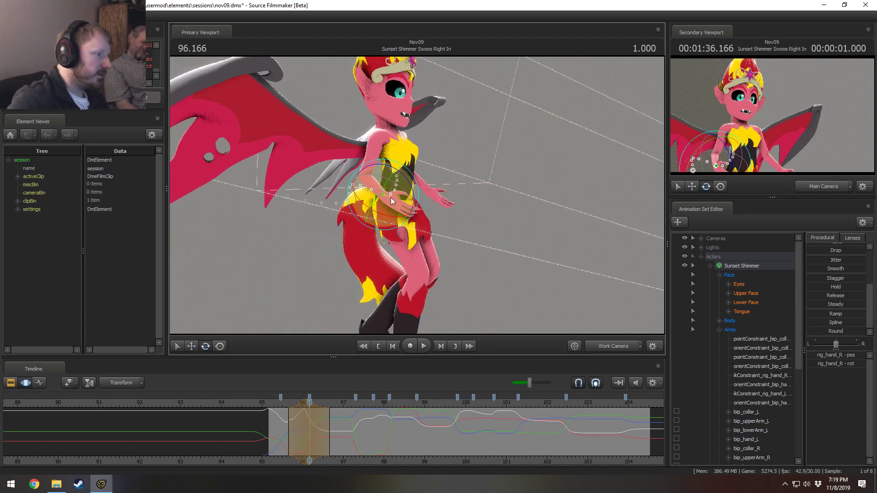
# Shorten the time selection so it ends at about 96.4 s, with its full-strength point near 96.0 s, and play back the hand motion.
pyautogui.moveTo(282, 433); pyautogui.dragTo(344, 432)
pyautogui.press('space')
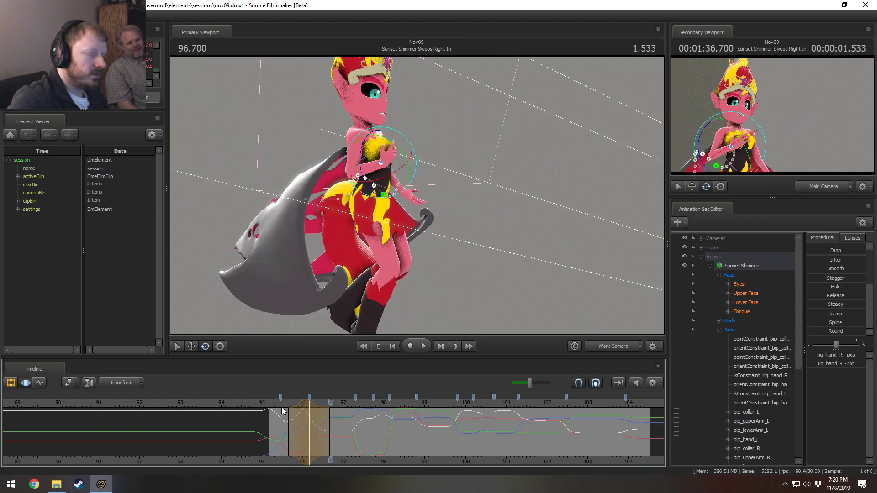
pyautogui.moveTo(289, 411); pyautogui.dragTo(298, 404)
pyautogui.press('space')
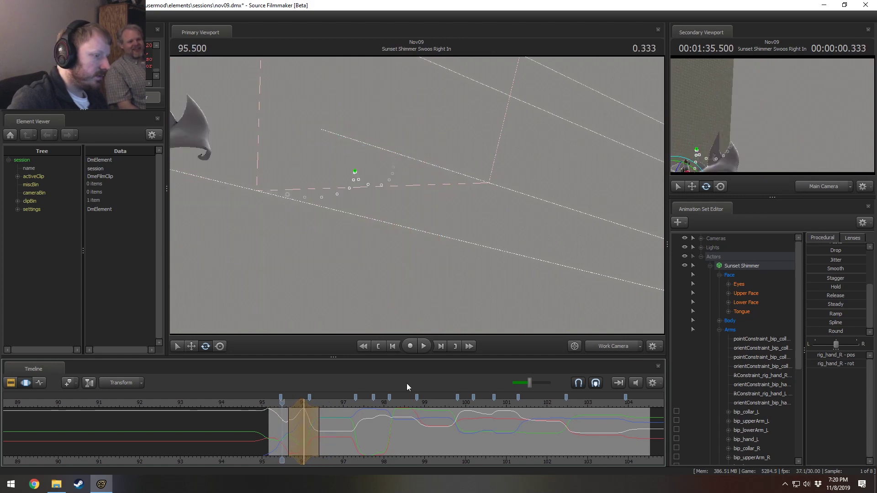
# Switch the primary viewport to the Main Camera and play back the right hand's motion from about 95.5 s.
pyautogui.click(615, 347)
pyautogui.press('space')
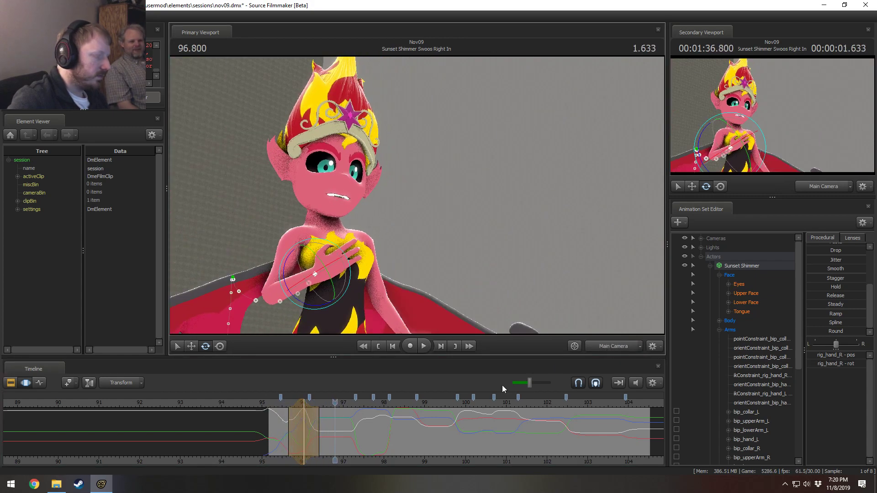
pyautogui.press('space')
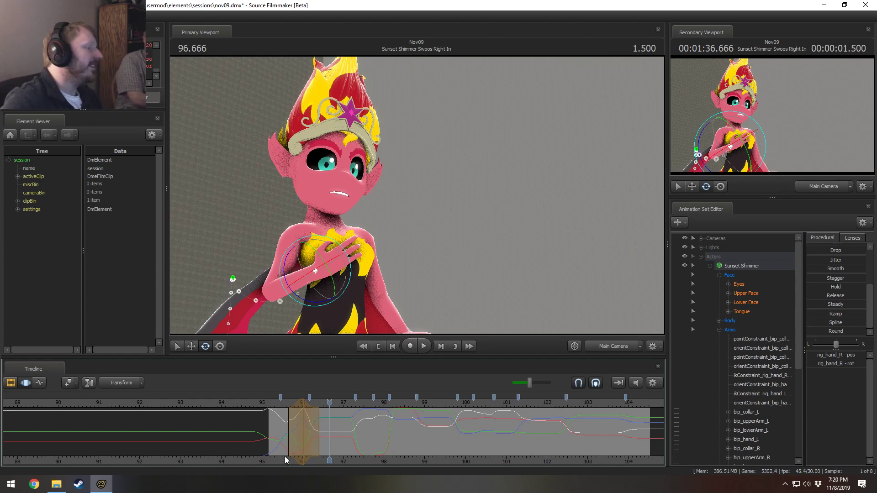
# Commit the pending hand adjustment and play back the motion from about 95.4 s.
pyautogui.press('F2')
pyautogui.press('F3')
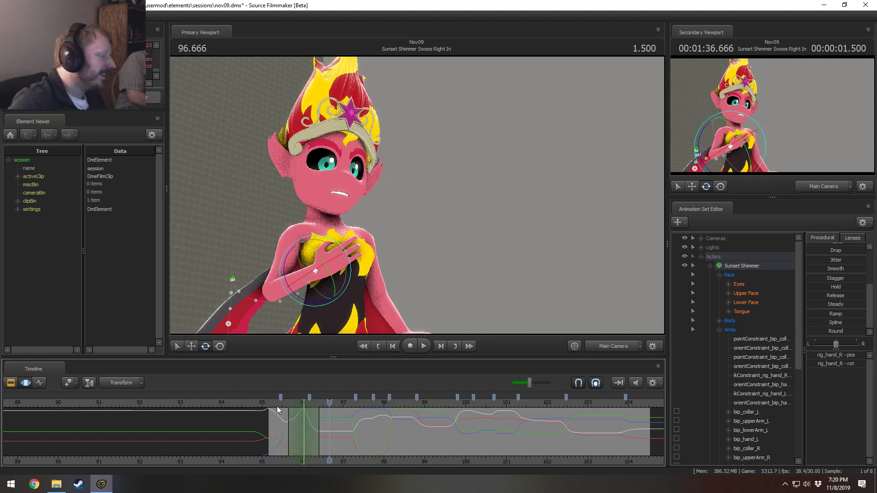
pyautogui.click(278, 408)
pyautogui.press('space')
pyautogui.press('space')
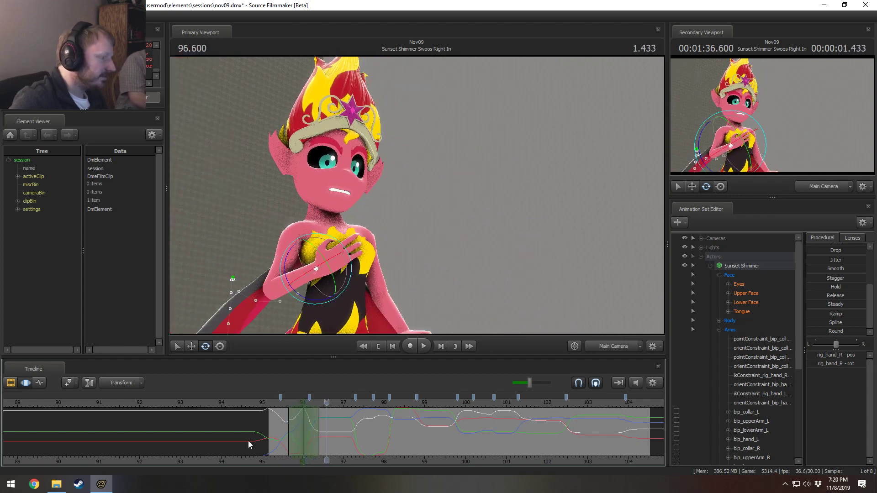
# Set a time selection from about 95.5 to 96.2 s, centred near 95.87 s, and switch the primary viewport to the Work Camera.
pyautogui.moveTo(273, 443); pyautogui.dragTo(297, 442)
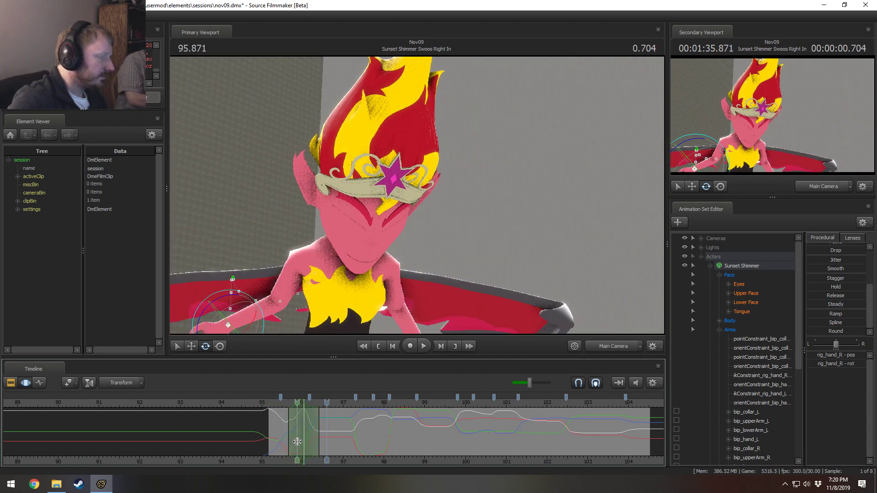
pyautogui.keyDown('shift'); pyautogui.click(298, 442); pyautogui.keyUp('shift')
pyautogui.keyDown('shift'); pyautogui.scroll(5, 298, 442); pyautogui.keyUp('shift')
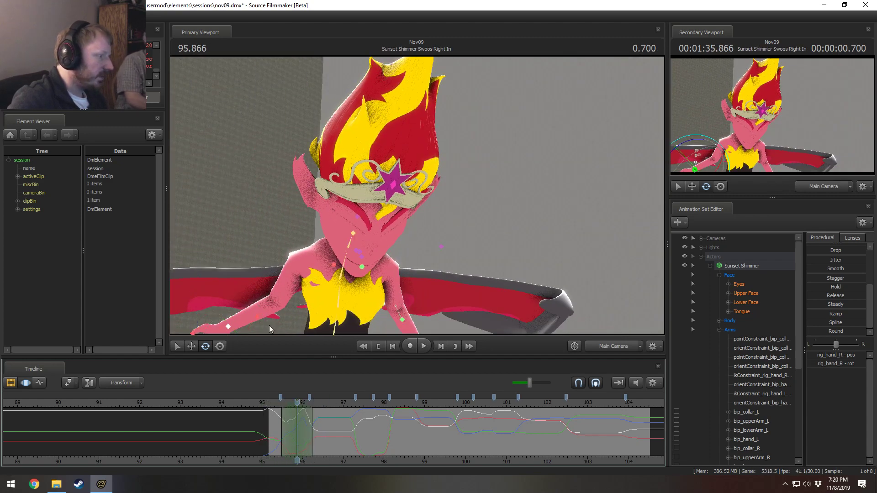
pyautogui.click(624, 349)
pyautogui.moveTo(495, 155); pyautogui.dragTo(489, 181)
pyautogui.press('w')
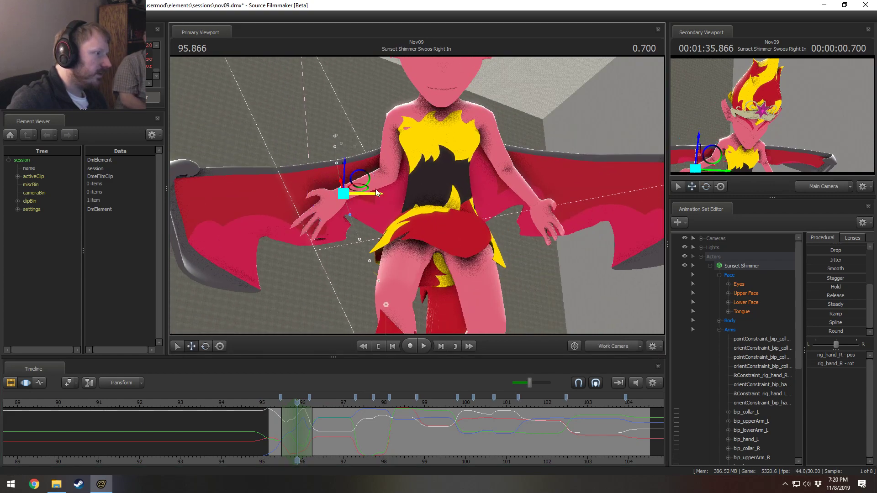
# Move Sunset Shimmer's right hand lower beside the body at about 95.87 s.
pyautogui.keyDown('alt'); pyautogui.moveTo(353, 176); pyautogui.dragTo(416, 195); pyautogui.keyUp('alt')
pyautogui.moveTo(354, 171); pyautogui.dragTo(336, 219)
pyautogui.press('e')
pyautogui.press('w')
# Centre the time selection near 96.03 s and smooth the right hand's motion with the Round preset.
pyautogui.moveTo(297, 432)
pyautogui.mouseDown()
pyautogui.moveTo(278, 433)
pyautogui.moveTo(322, 431)
pyautogui.moveTo(290, 431)
pyautogui.moveTo(304, 432)
pyautogui.mouseUp()
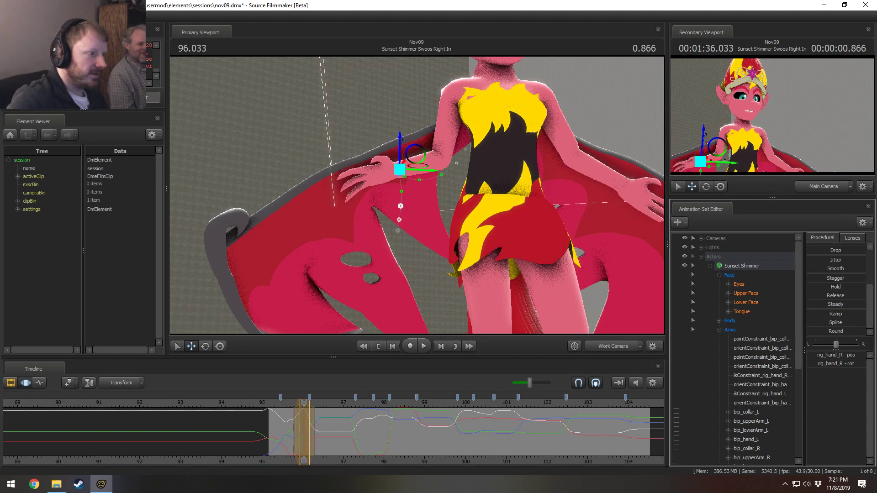
pyautogui.moveTo(836, 331); pyautogui.dragTo(864, 331)
pyautogui.scroll(4, 393, 423)
# Play back the right hand's motion from about 95.4 s several times in the Work Camera view.
pyautogui.moveTo(284, 416); pyautogui.dragTo(304, 432)
pyautogui.click(251, 408)
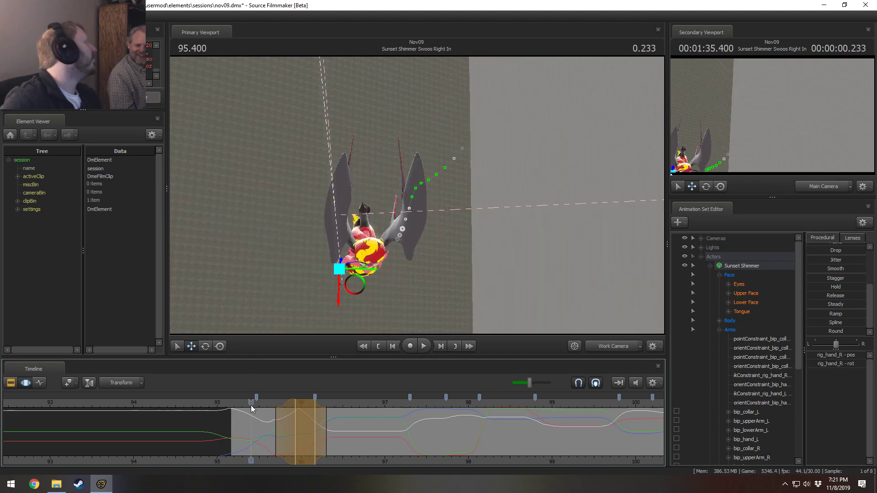
pyautogui.press('space')
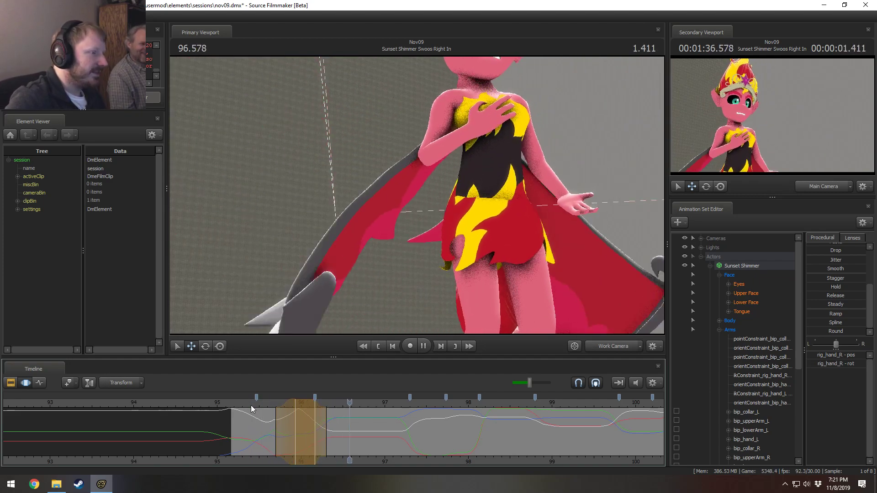
pyautogui.press('space')
pyautogui.press('space')
pyautogui.press('space')
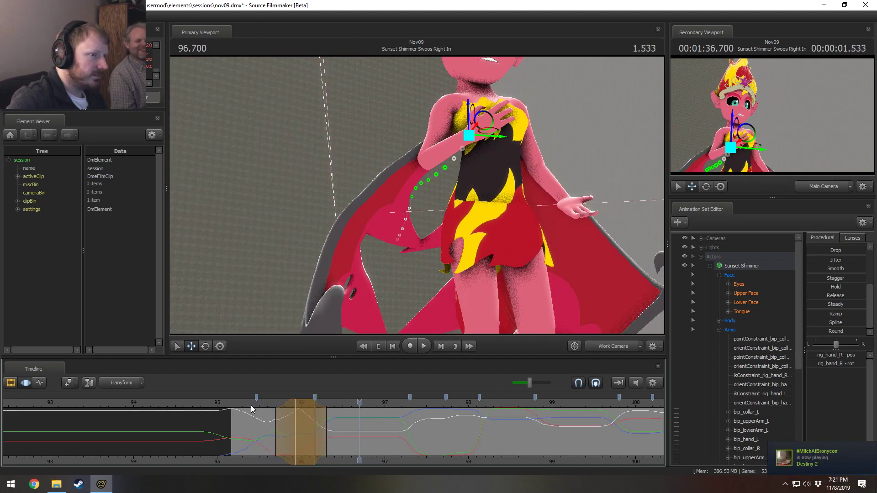
pyautogui.press('space')
pyautogui.press('space')
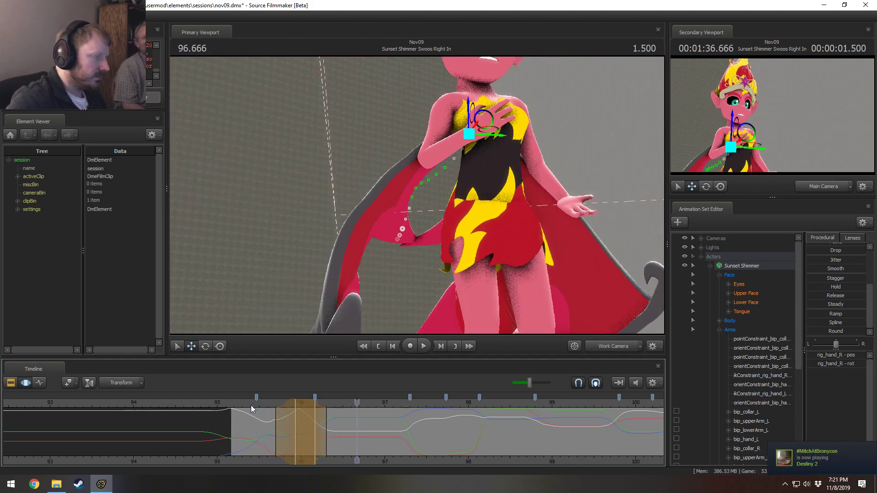
# Centre the time selection at 95.9 s and select the rig_spine_1 control from a side view of the character.
pyautogui.keyDown('alt'); pyautogui.moveTo(398, 205); pyautogui.dragTo(498, 207); pyautogui.keyUp('alt')
pyautogui.moveTo(267, 407); pyautogui.dragTo(293, 422)
pyautogui.scroll(2, 294, 422)
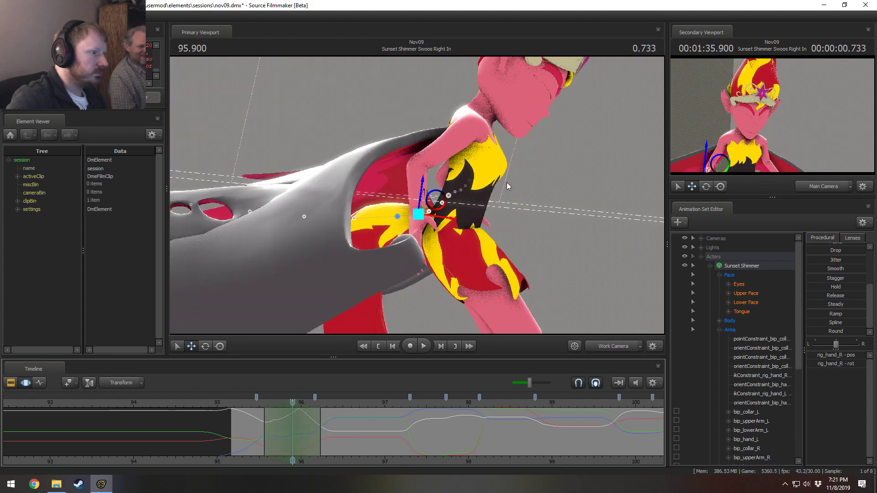
pyautogui.moveTo(507, 184); pyautogui.dragTo(526, 165)
pyautogui.keyDown('ctrl'); pyautogui.click(429, 188); pyautogui.keyUp('ctrl')
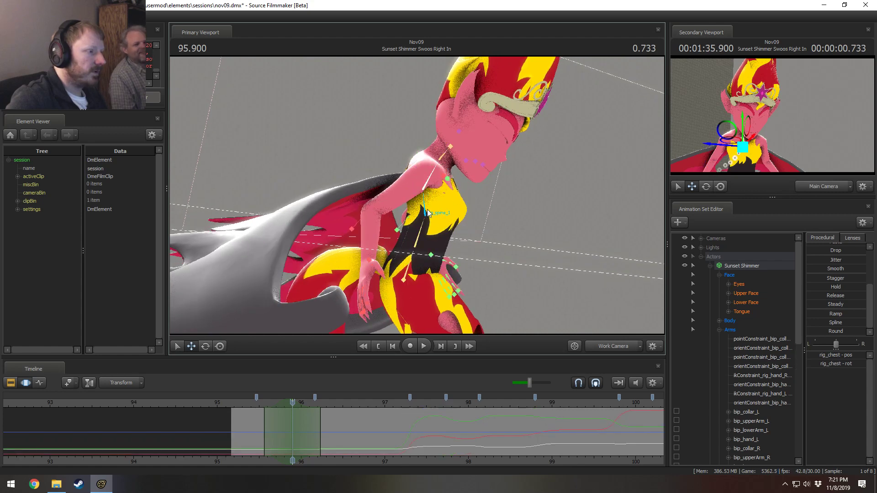
pyautogui.keyDown('ctrl'); pyautogui.click(428, 214); pyautogui.keyUp('ctrl')
pyautogui.moveTo(502, 219); pyautogui.dragTo(520, 239)
pyautogui.moveTo(431, 200)
pyautogui.mouseDown()
pyautogui.moveTo(440, 203)
pyautogui.moveTo(418, 193)
pyautogui.mouseUp()
pyautogui.hotkey('ctrl', 'z')
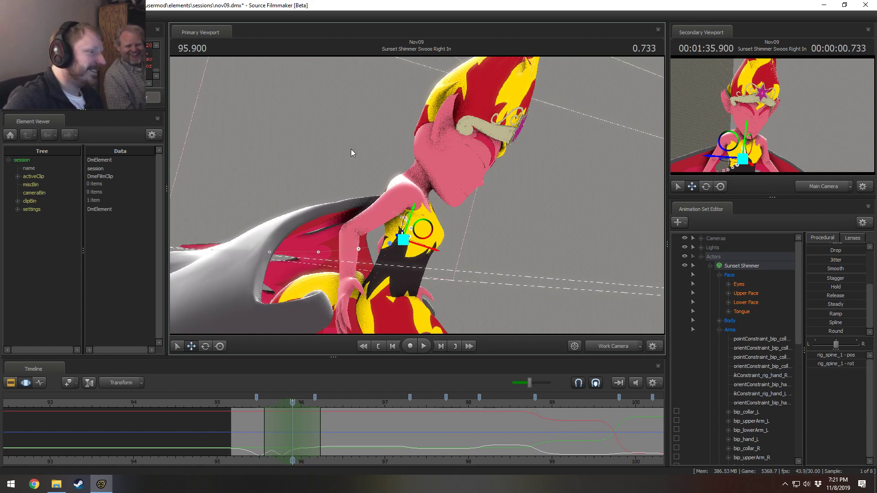
# Rotate rig_spine_1 to bend the torso further forward at 95.9 s, and play back the motion from about 95.4 s.
pyautogui.press('e')
pyautogui.moveTo(440, 248); pyautogui.dragTo(435, 261)
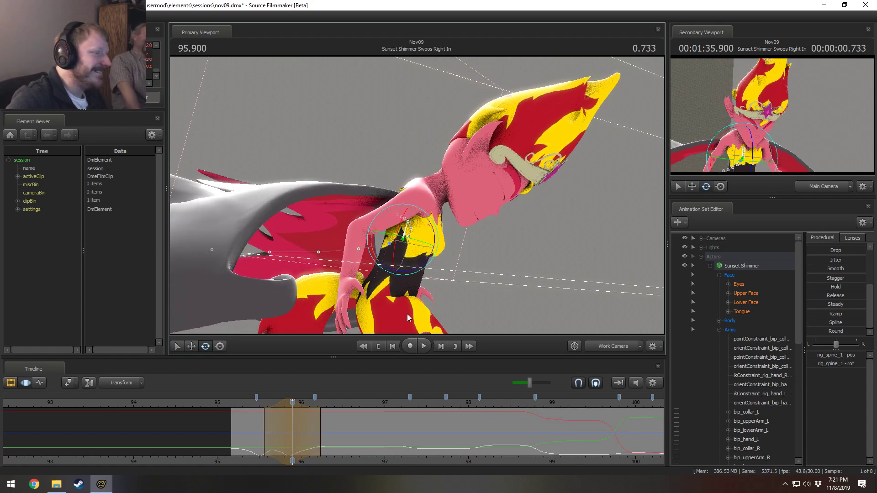
pyautogui.click(248, 407)
pyautogui.press('space')
pyautogui.press('space')
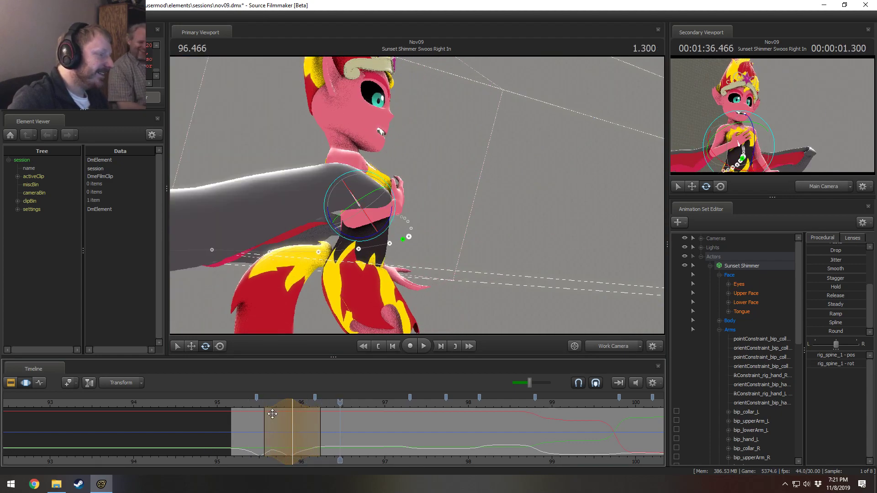
# Play back the swoop from near the start of the shot, at about 95.2 s.
pyautogui.click(238, 404)
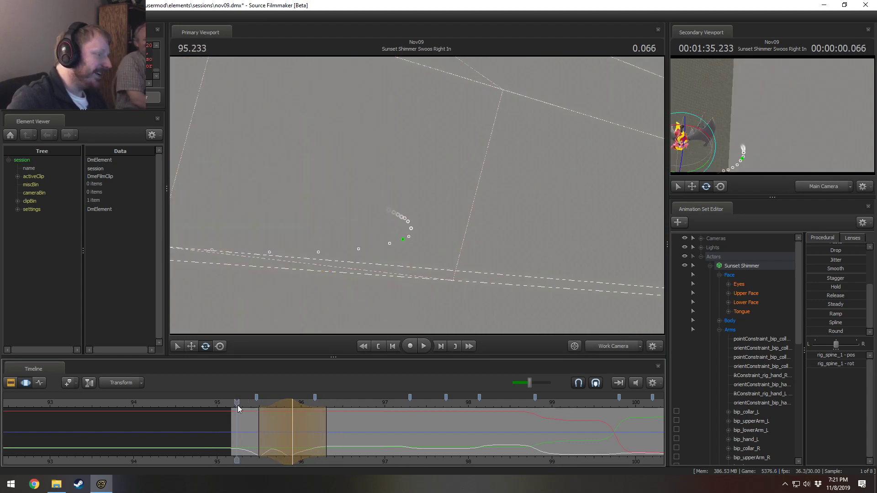
pyautogui.click(235, 404)
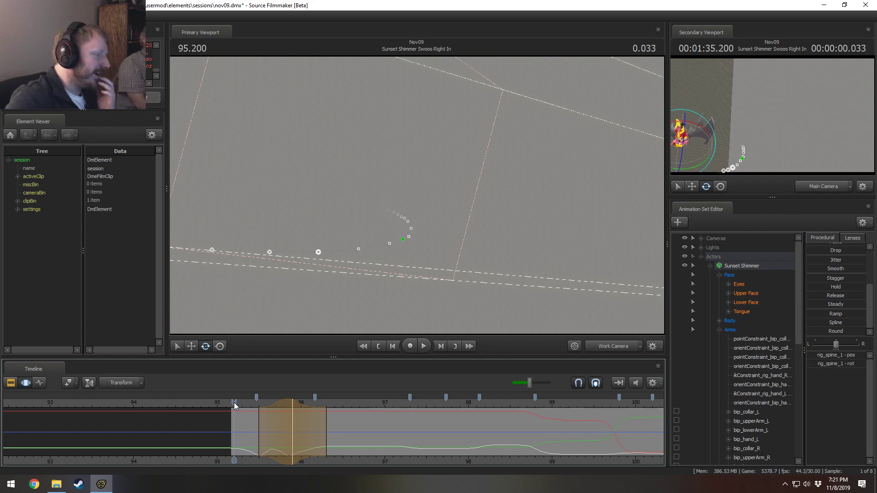
pyautogui.moveTo(235, 404); pyautogui.dragTo(236, 403)
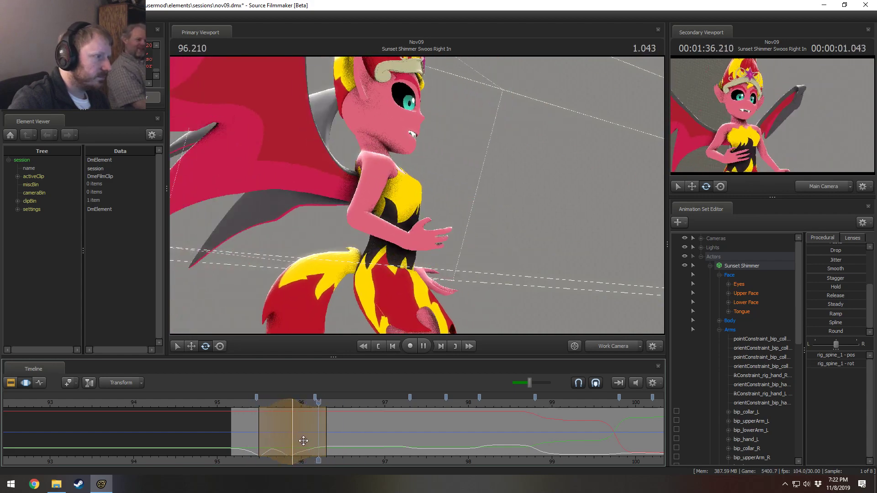
pyautogui.press('space')
# Set the time selection from about 95.8 to 97.4 s, centred near 96.57 s, and rotate rig_spine_0 to lean the torso back.
pyautogui.press('shift')
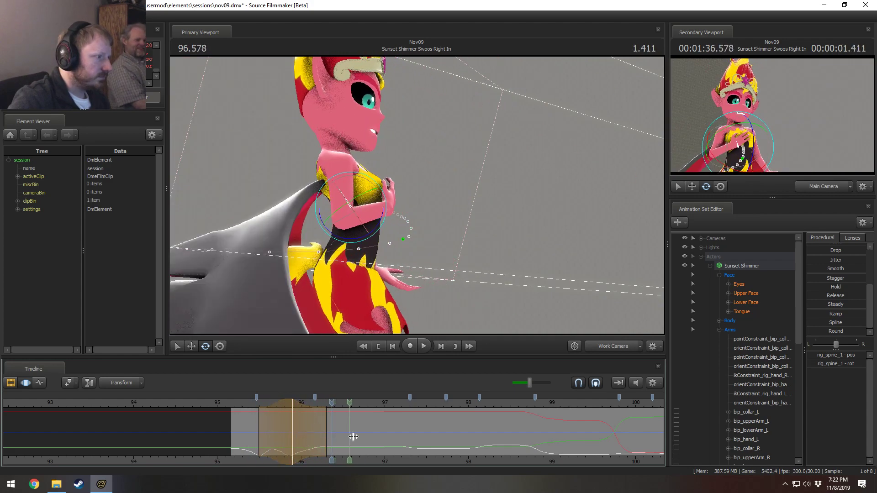
pyautogui.click(368, 435)
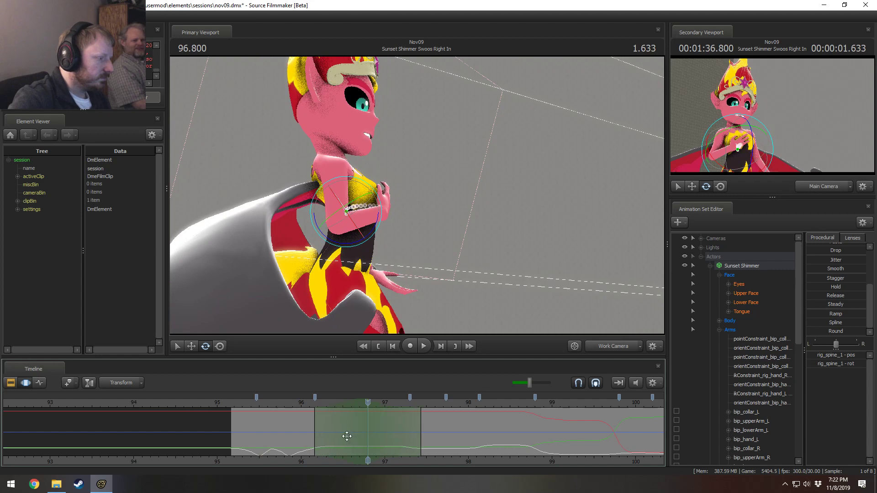
pyautogui.click(347, 435)
pyautogui.moveTo(409, 438); pyautogui.dragTo(421, 437)
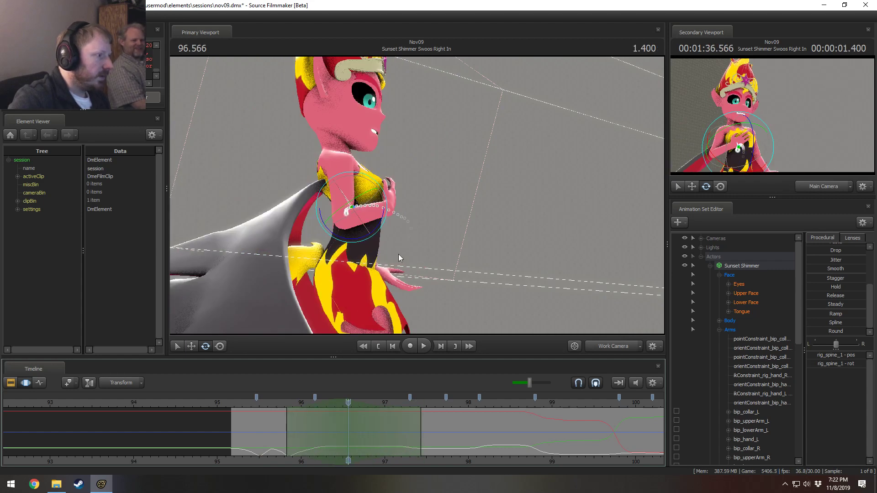
pyautogui.click(353, 229)
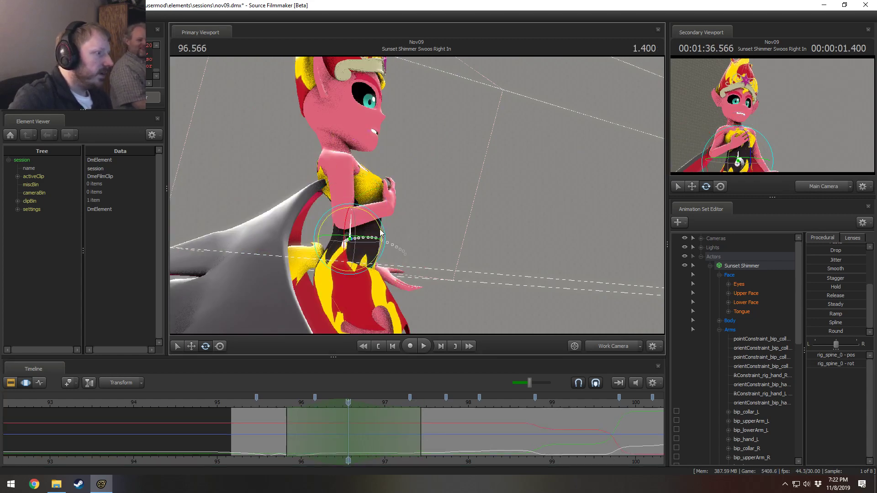
pyautogui.moveTo(381, 232); pyautogui.dragTo(364, 217)
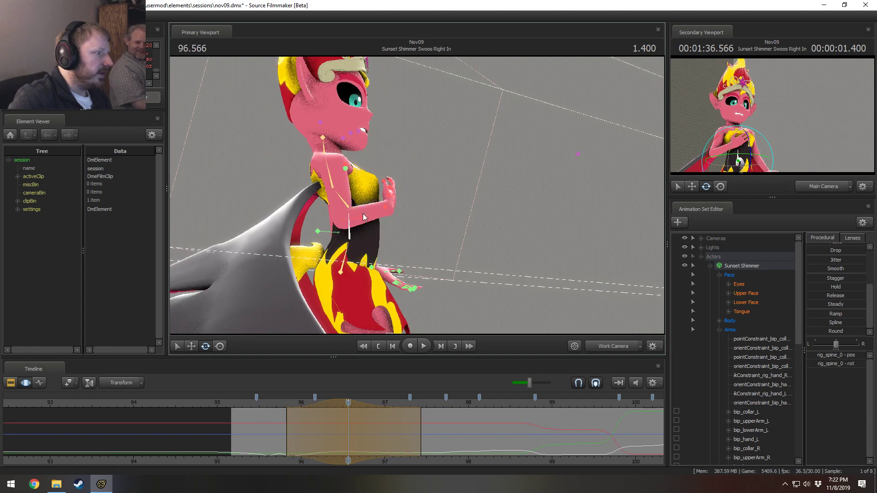
# Adjust the rotation of rig_chest and rig_spine_1 together at about 96.57 s, and play back the body motion.
pyautogui.click(331, 181)
pyautogui.keyDown('ctrl'); pyautogui.click(349, 209); pyautogui.keyUp('ctrl')
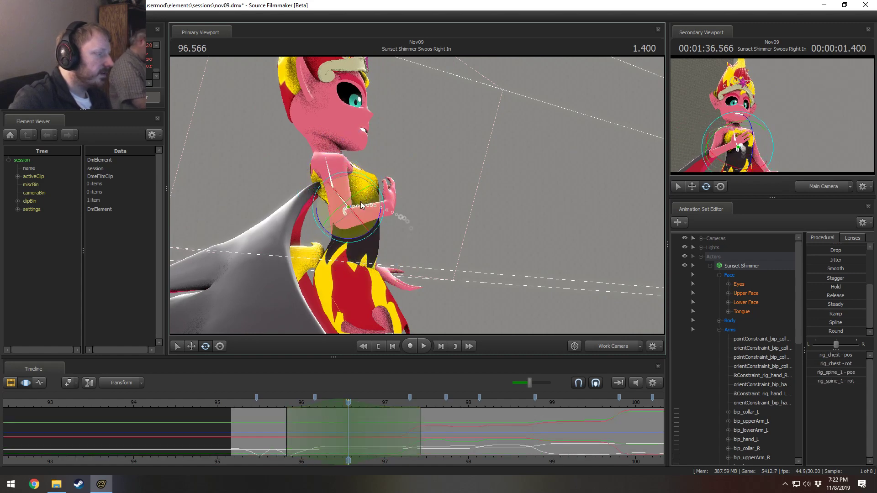
pyautogui.moveTo(380, 219); pyautogui.dragTo(371, 197)
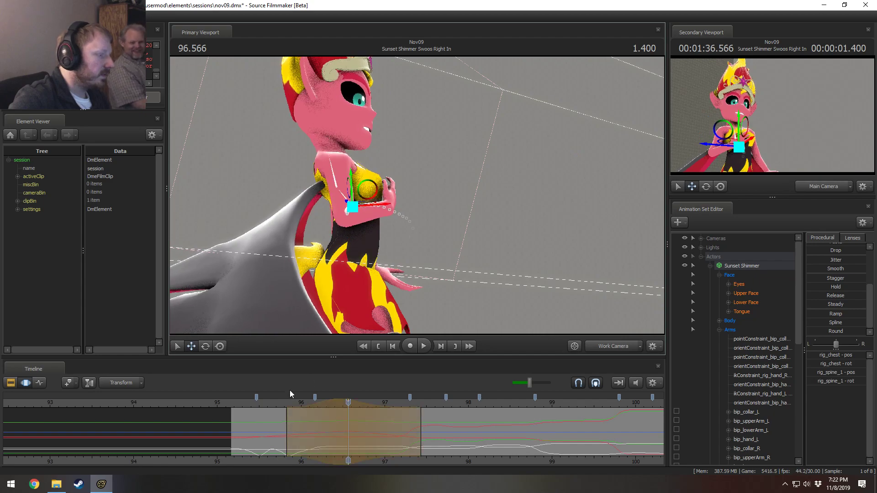
pyautogui.press('space')
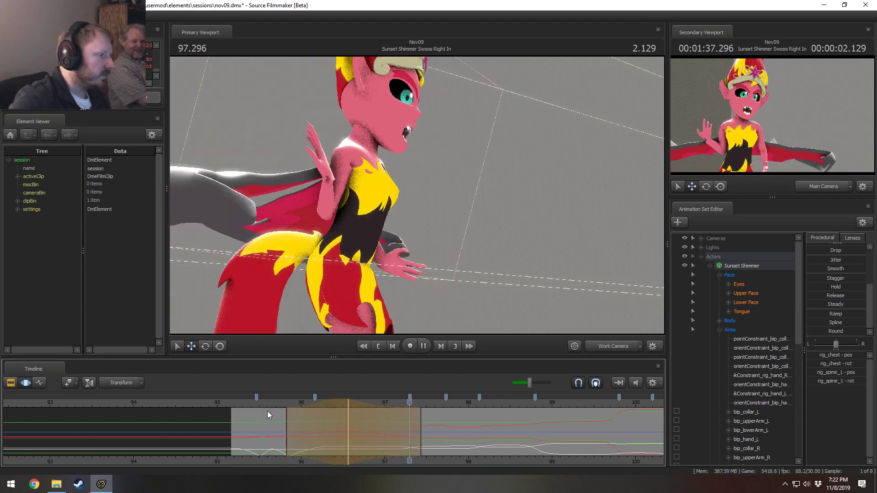
pyautogui.press('space')
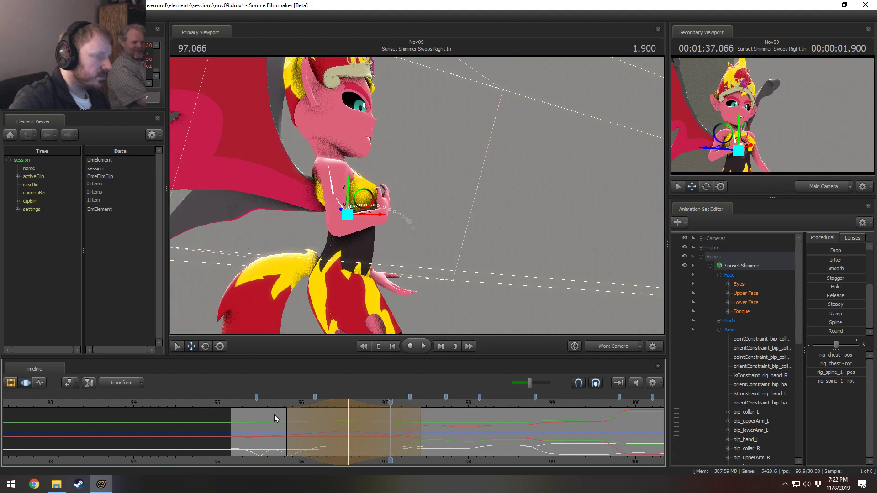
# Centre the time selection at 97.0 s, rotate rig_neck slightly, and review the head motion from about 95.9 s.
pyautogui.moveTo(303, 431)
pyautogui.mouseDown()
pyautogui.moveTo(385, 436)
pyautogui.moveTo(315, 430)
pyautogui.mouseUp()
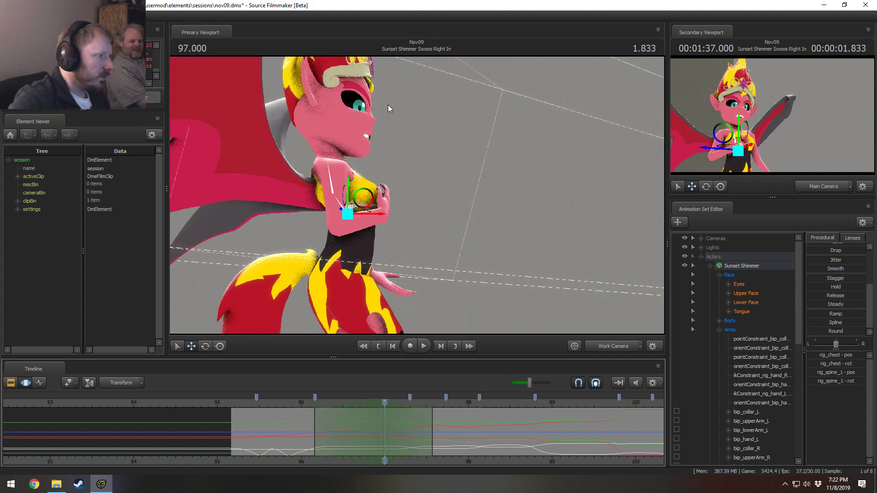
pyautogui.click(328, 157)
pyautogui.press('e')
pyautogui.moveTo(356, 174); pyautogui.dragTo(352, 182)
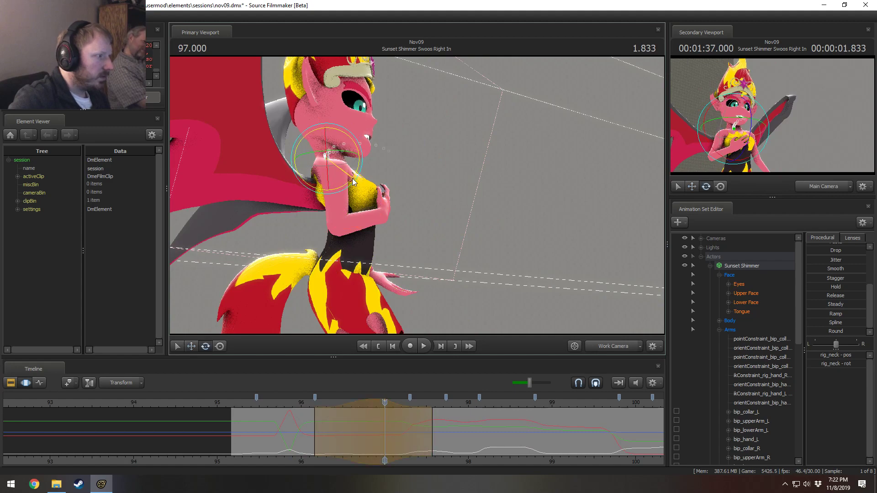
pyautogui.click(290, 404)
pyautogui.press('space')
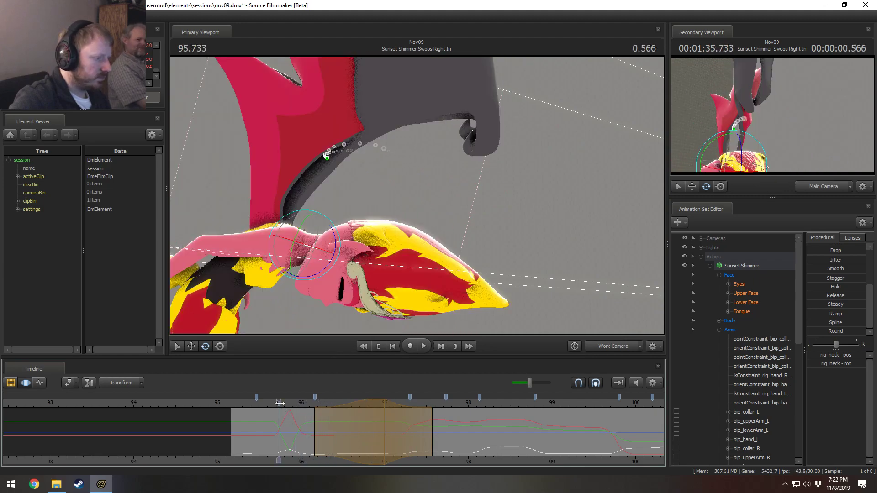
# Set the time selection from about 95.7 to 96.7 s, centred at 96.0 s, and rotate rig_neck to adjust the head's tilt.
pyautogui.click(321, 434)
pyautogui.moveTo(321, 434); pyautogui.dragTo(345, 433)
pyautogui.click(300, 433)
pyautogui.click(420, 159)
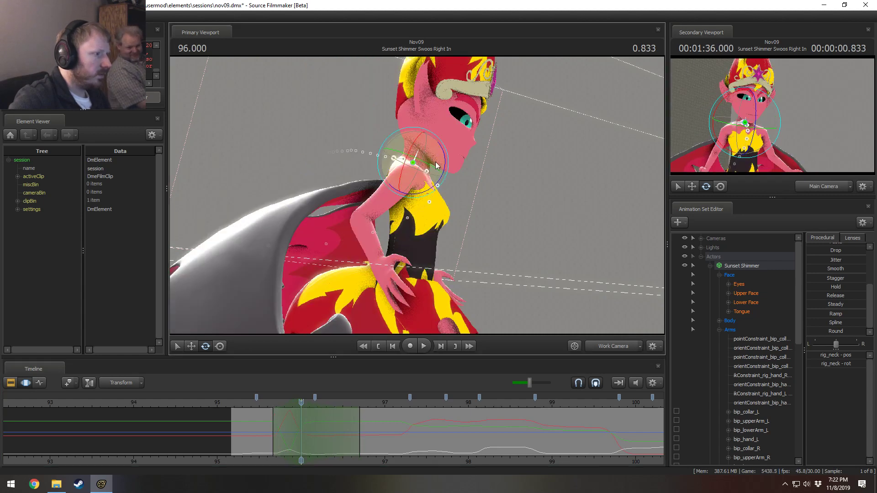
pyautogui.moveTo(432, 160)
pyautogui.mouseDown()
pyautogui.moveTo(445, 167)
pyautogui.moveTo(441, 155)
pyautogui.mouseUp()
pyautogui.moveTo(229, 451); pyautogui.dragTo(315, 429)
# Play back the neck and body motion repeatedly from about 95.5 s.
pyautogui.click(259, 405)
pyautogui.press('space')
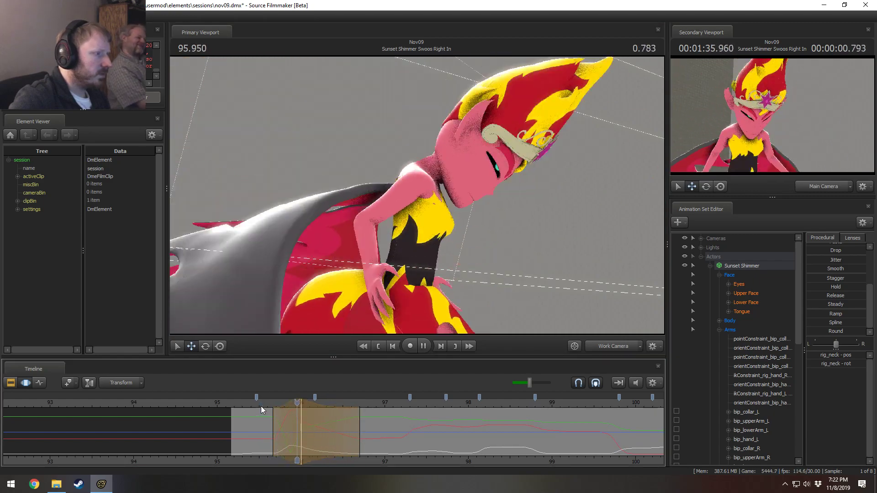
pyautogui.click(257, 405)
pyautogui.press('space')
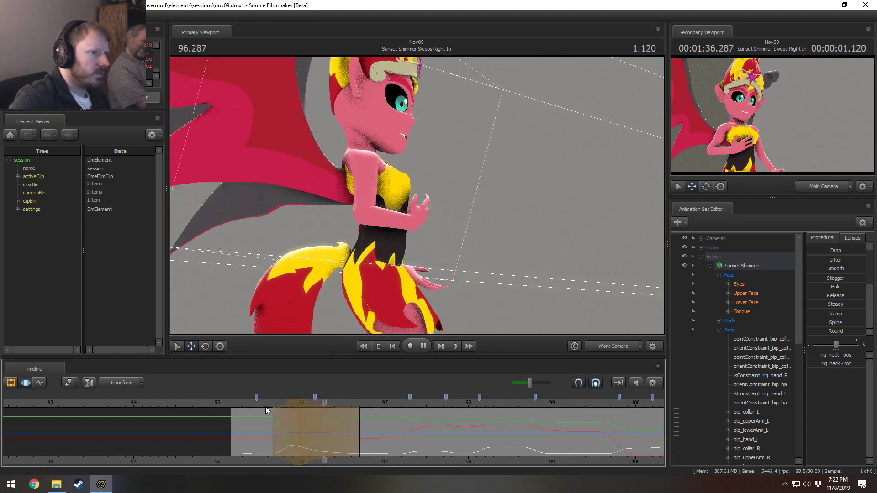
pyautogui.click(267, 410)
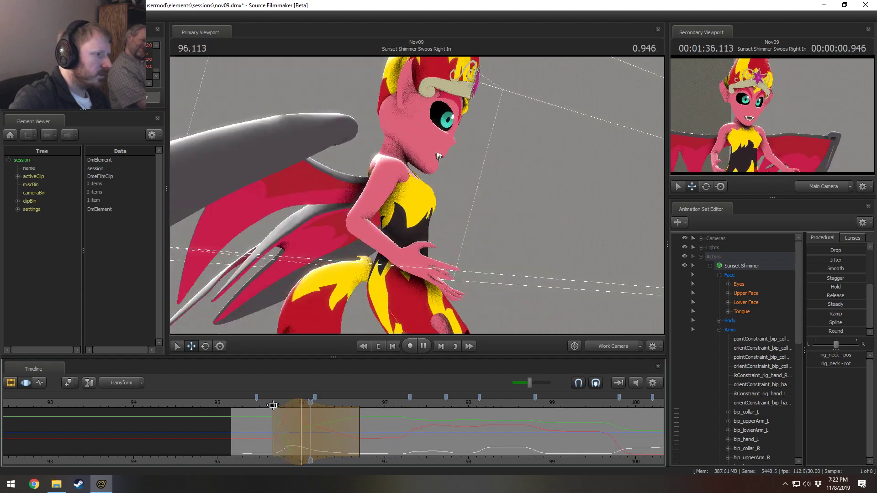
# Set the time selection from about 95.9 to 97.4 s, centred at 96.53 s, rotate rig_head, and play back the motion.
pyautogui.moveTo(281, 413); pyautogui.dragTo(344, 435)
pyautogui.moveTo(401, 423); pyautogui.dragTo(421, 423)
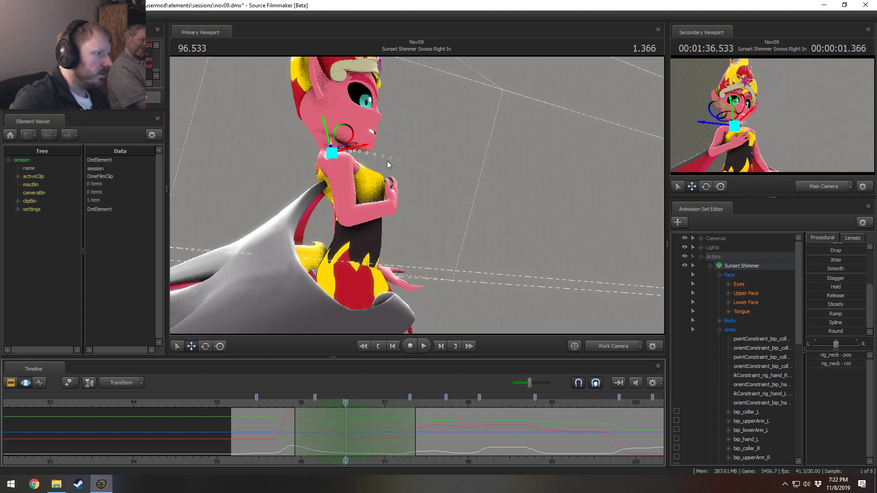
pyautogui.click(332, 137)
pyautogui.moveTo(359, 142); pyautogui.dragTo(364, 149)
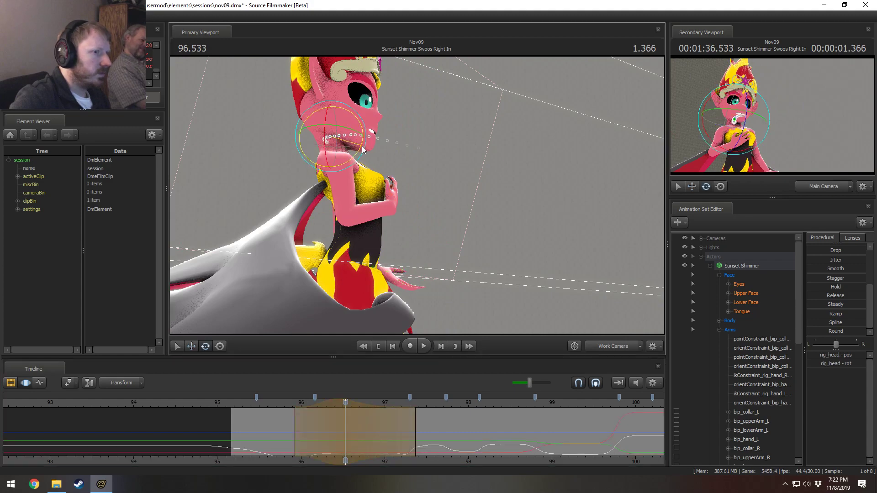
pyautogui.click(281, 408)
pyautogui.press('space')
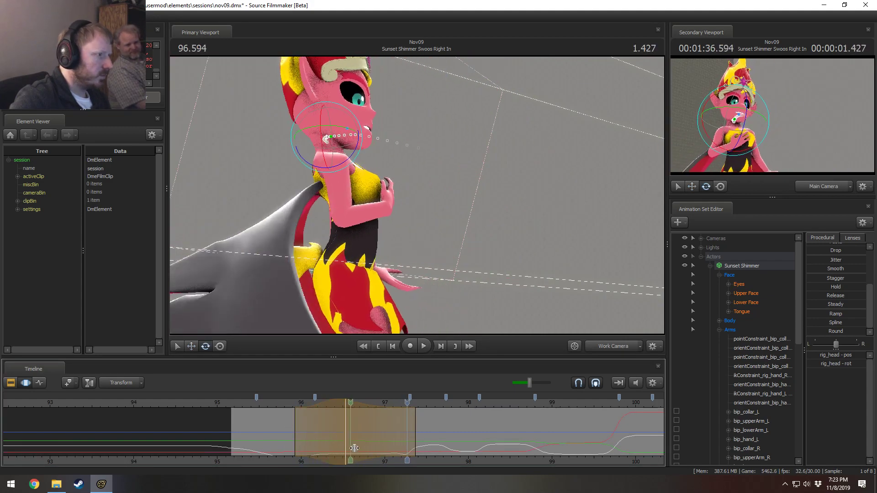
# Set the time selection from about 96.3 to 97.6 s, centred at 97.3 s, and try rotating rig_spine_0 and rig_spine_1.
pyautogui.click(399, 449)
pyautogui.moveTo(399, 449); pyautogui.dragTo(330, 440)
pyautogui.click(361, 197)
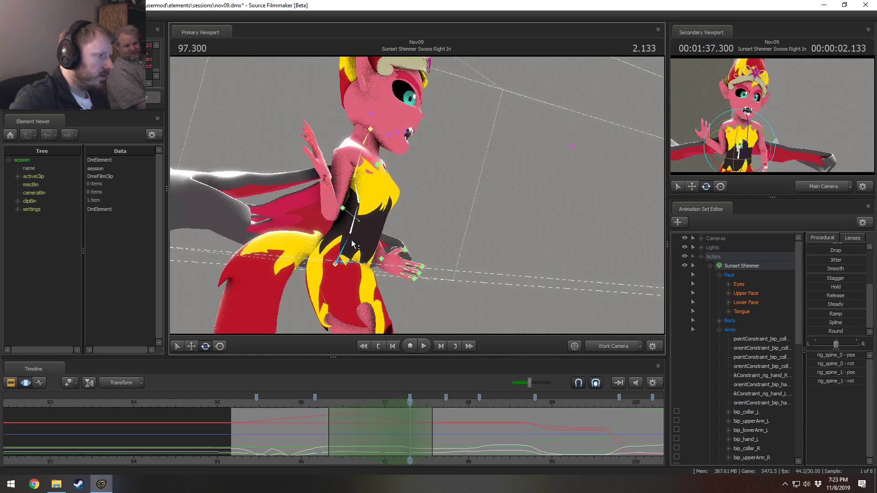
pyautogui.moveTo(377, 232); pyautogui.dragTo(373, 235)
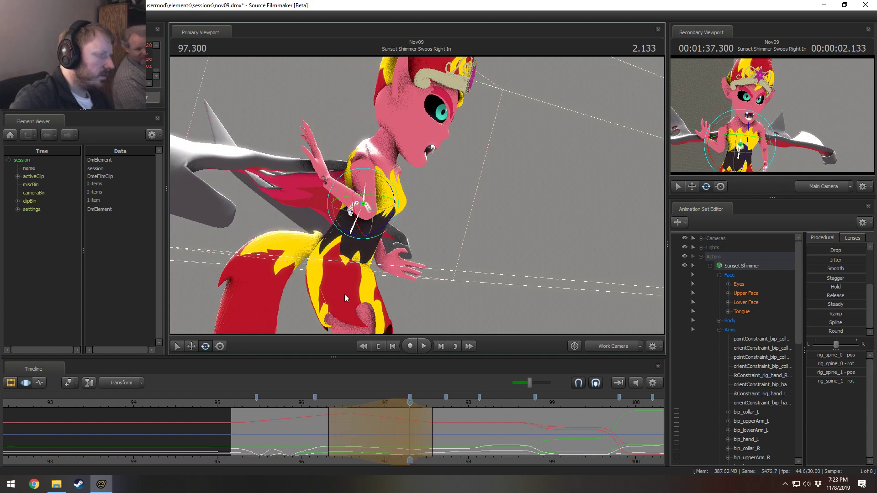
pyautogui.hotkey('ctrl', 'z')
pyautogui.keyDown('ctrl'); pyautogui.click(335, 264); pyautogui.keyUp('ctrl')
pyautogui.moveTo(366, 263); pyautogui.dragTo(365, 257)
pyautogui.hotkey('ctrl', 'z')
# Rework the torso pose at 97.3 s by rotating rig_spine_0 and rig_chest.
pyautogui.click(352, 198)
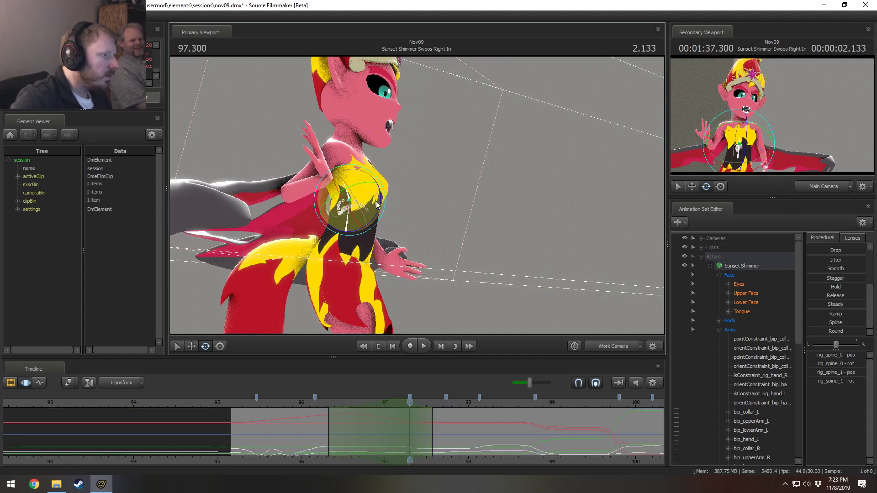
pyautogui.moveTo(377, 205); pyautogui.dragTo(377, 234)
pyautogui.hotkey('ctrl', 'z')
pyautogui.keyDown('ctrl'); pyautogui.click(348, 228); pyautogui.keyUp('ctrl')
pyautogui.hotkey('ctrl', 'z')
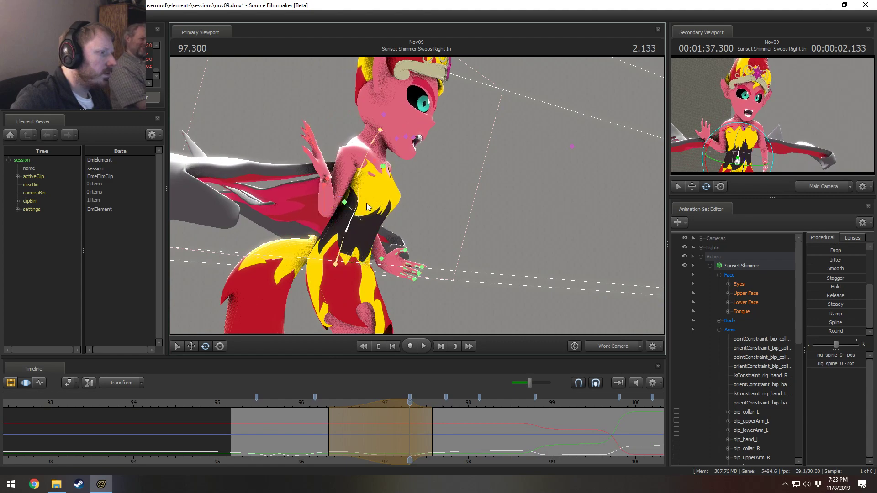
pyautogui.keyDown('ctrl'); pyautogui.click(361, 173); pyautogui.keyUp('ctrl')
pyautogui.moveTo(389, 183); pyautogui.dragTo(389, 180)
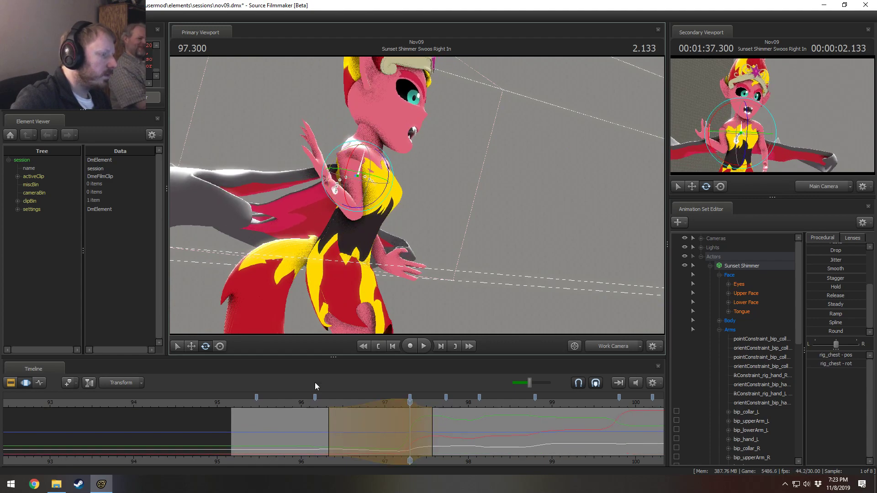
# Play back the spine and chest motion repeatedly from about 96 s.
pyautogui.press('space')
pyautogui.click(308, 405)
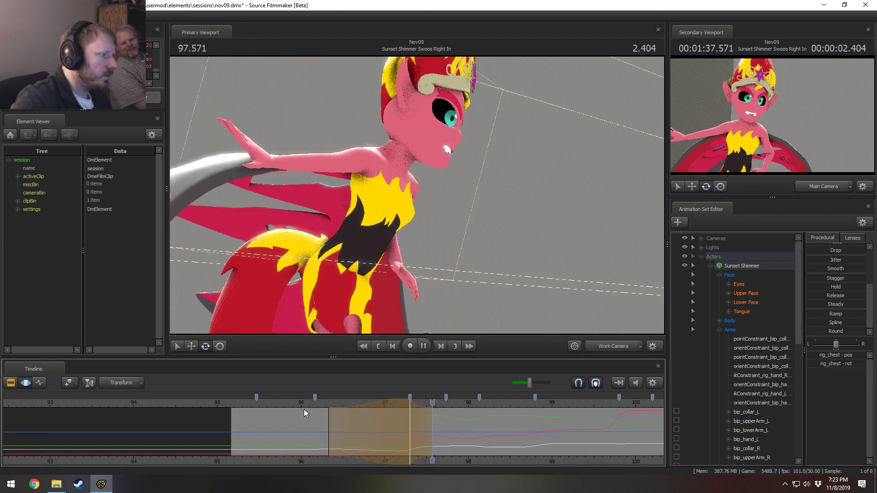
pyautogui.press('space')
pyautogui.press('space')
pyautogui.click(297, 408)
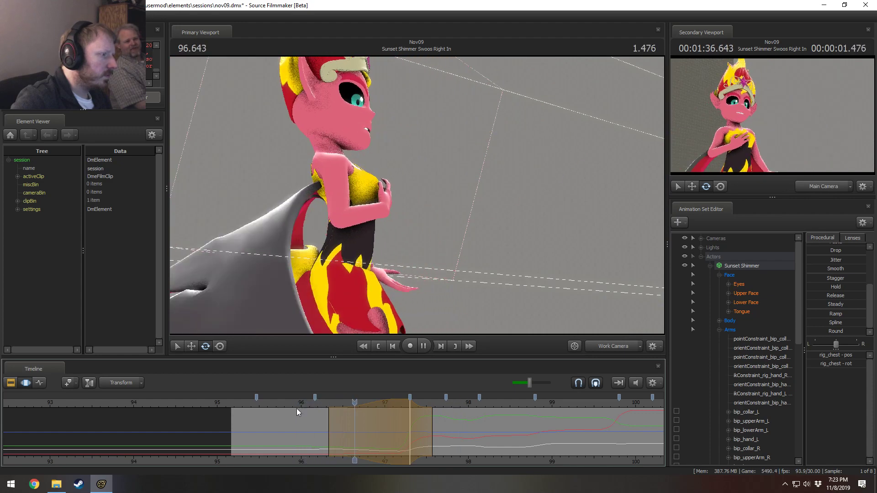
pyautogui.press('space')
# Set the time selection from about 96.2 to 97.5 s, centred at 97.0 s, rotate rig_pelvis and rig_spine_0, and review the motion.
pyautogui.moveTo(289, 423); pyautogui.dragTo(320, 429)
pyautogui.click(338, 264)
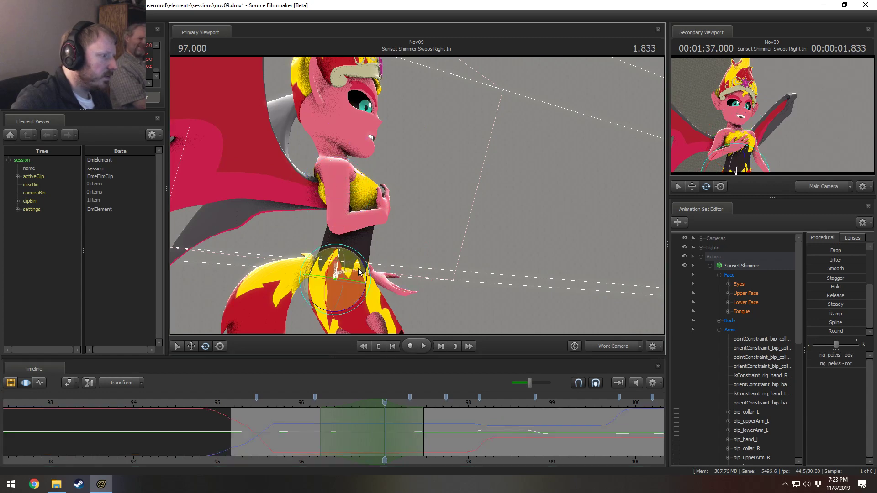
pyautogui.moveTo(360, 273); pyautogui.dragTo(362, 268)
pyautogui.keyDown('ctrl'); pyautogui.click(337, 240); pyautogui.keyUp('ctrl')
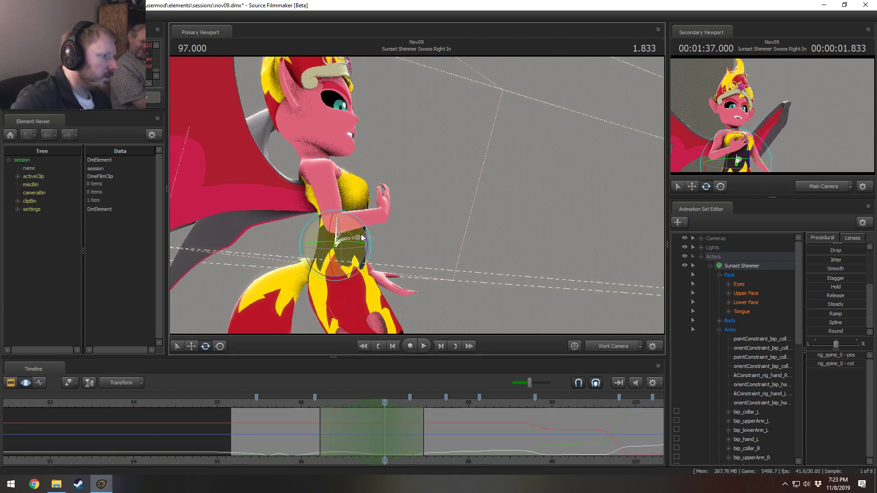
pyautogui.moveTo(367, 236); pyautogui.dragTo(367, 245)
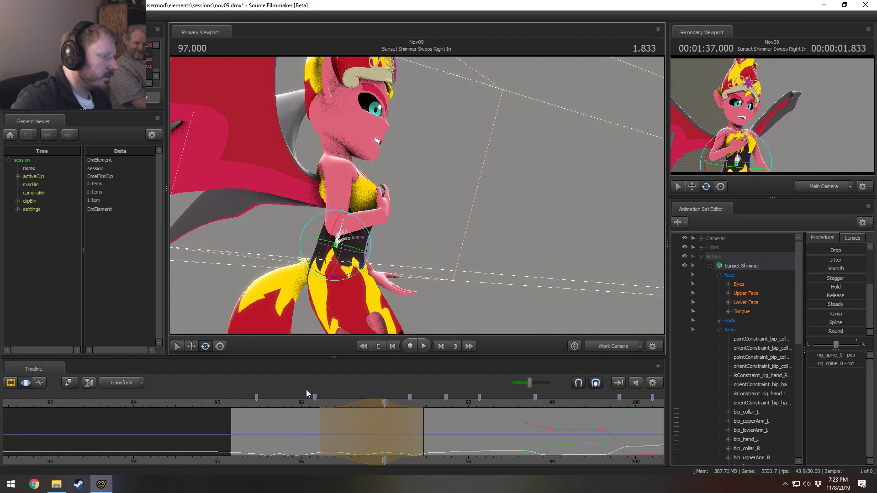
pyautogui.press('space')
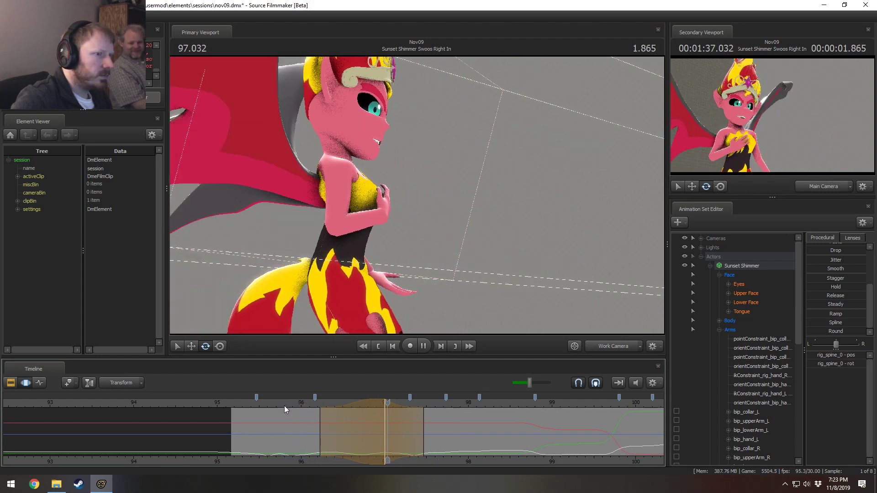
pyautogui.click(398, 418)
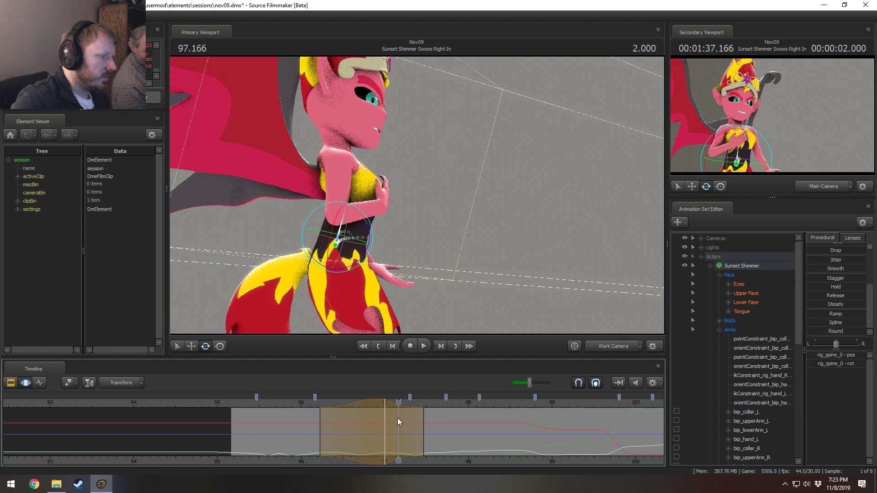
# Rotate rig_neck slightly at 97.0 s and play back the head motion from about 96 s.
pyautogui.click(385, 418)
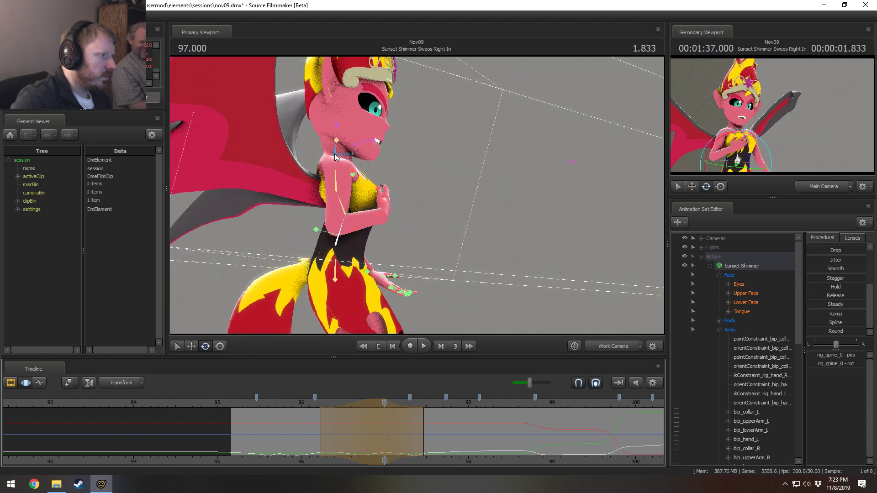
pyautogui.click(335, 156)
pyautogui.moveTo(361, 177); pyautogui.dragTo(364, 176)
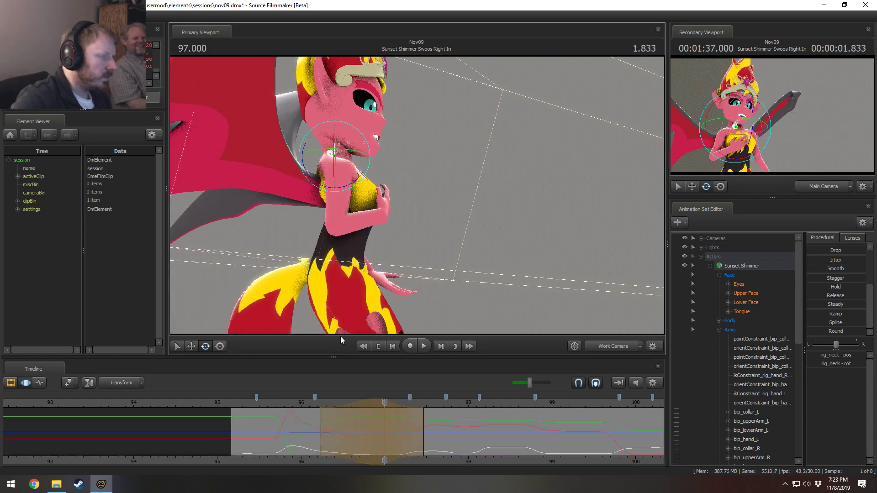
pyautogui.click(305, 402)
pyautogui.press('space')
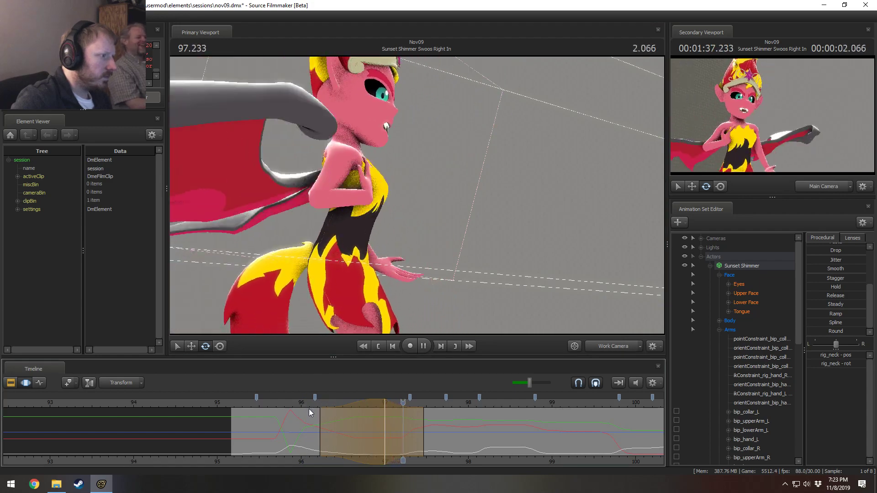
pyautogui.press('space')
# Try rotating rig_spine_0 to lean the torso forward, with the time selection centred at 97.266 s.
pyautogui.moveTo(363, 434); pyautogui.dragTo(406, 440)
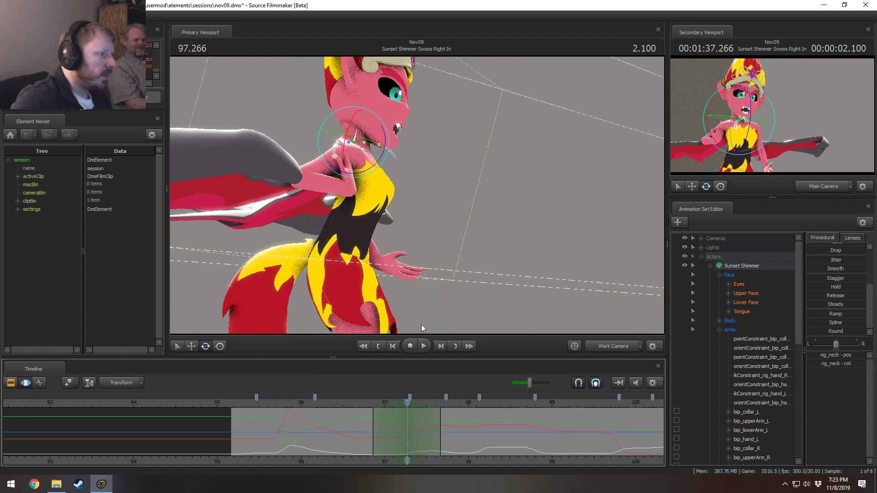
pyautogui.click(342, 232)
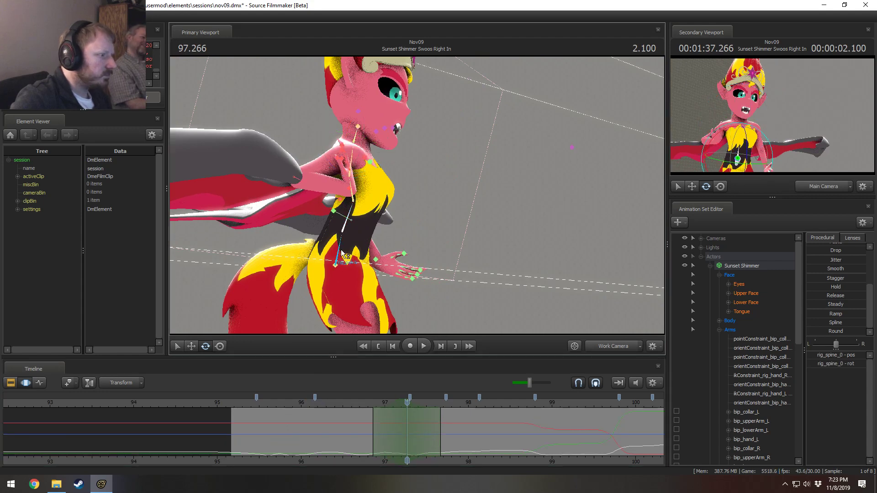
pyautogui.keyDown('ctrl'); pyautogui.click(343, 254); pyautogui.keyUp('ctrl')
pyautogui.moveTo(373, 247); pyautogui.dragTo(370, 257)
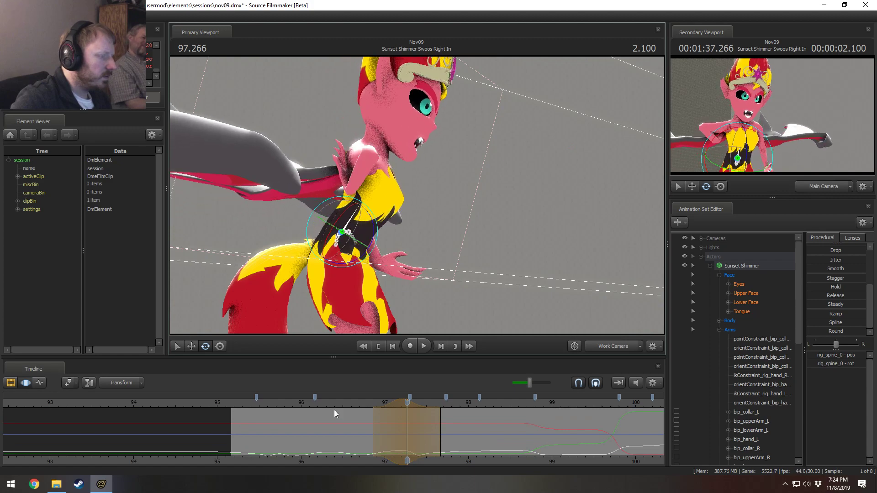
# Play back the forward torso lean repeatedly from about 96.6 s.
pyautogui.click(348, 404)
pyautogui.press('space')
pyautogui.press('space')
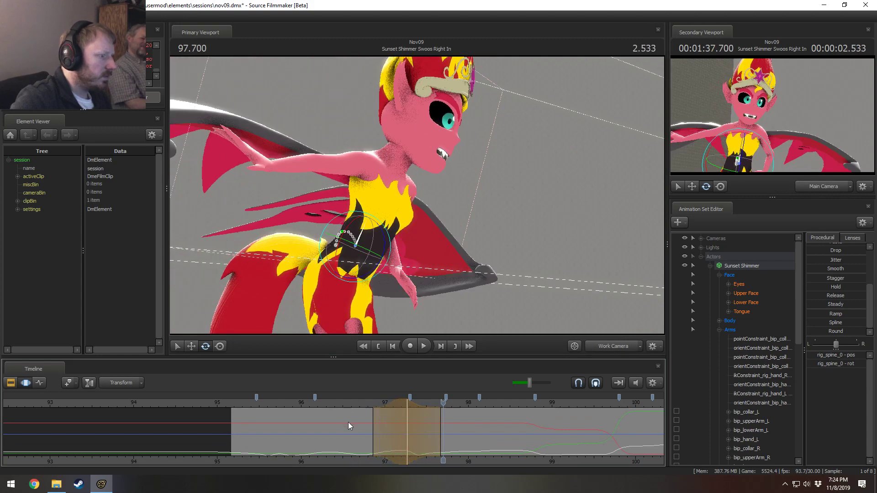
pyautogui.click(361, 402)
pyautogui.press('space')
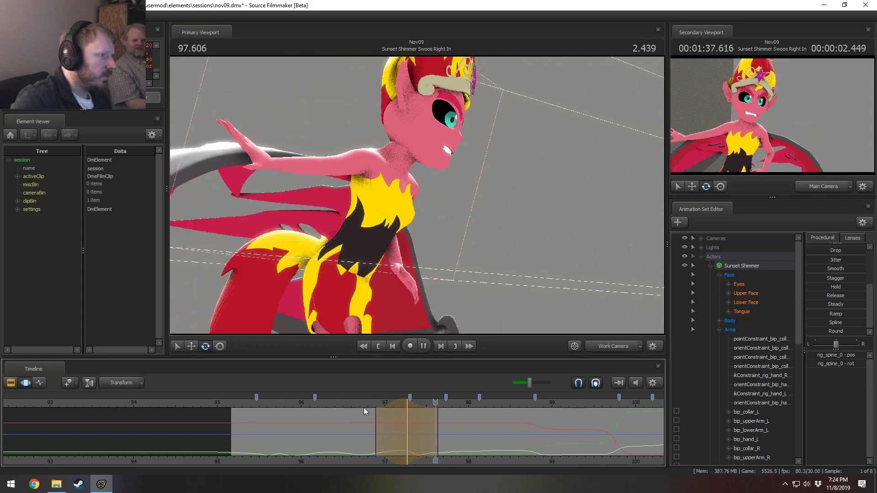
pyautogui.press('space')
# Scrub the pose between about 96.4 and 97.8 s and centre the time selection at 97.266 s, spanning about 96.8 to 97.7 s.
pyautogui.moveTo(366, 412); pyautogui.dragTo(407, 414)
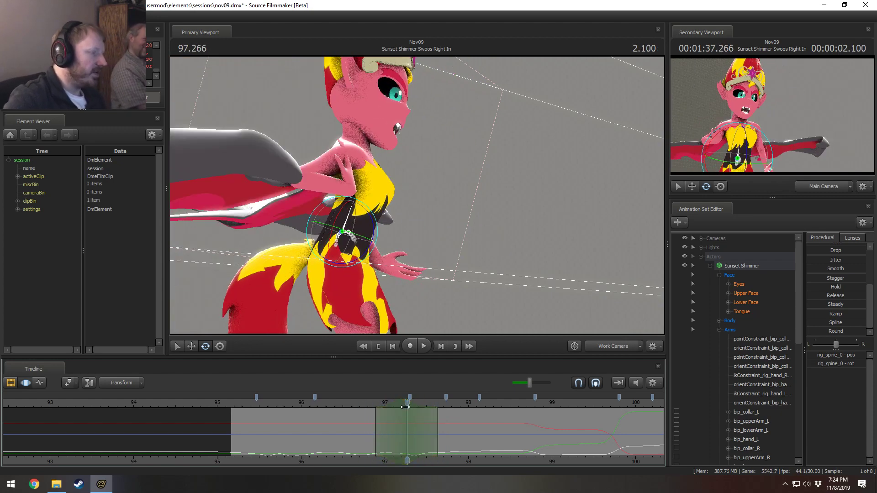
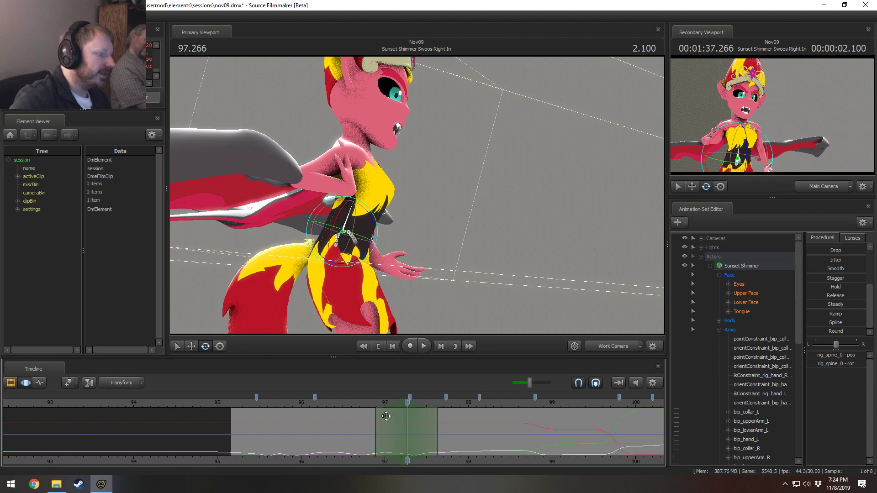
pyautogui.press('shift')
pyautogui.press('shift')
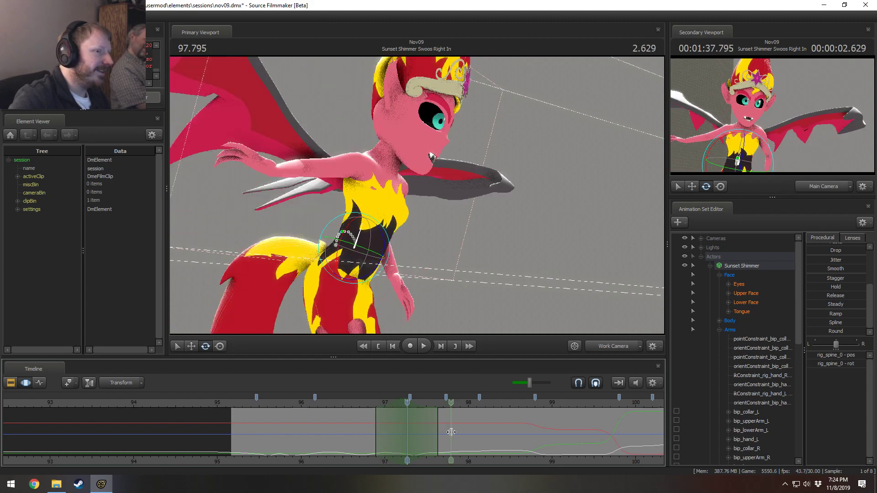
pyautogui.press('shift')
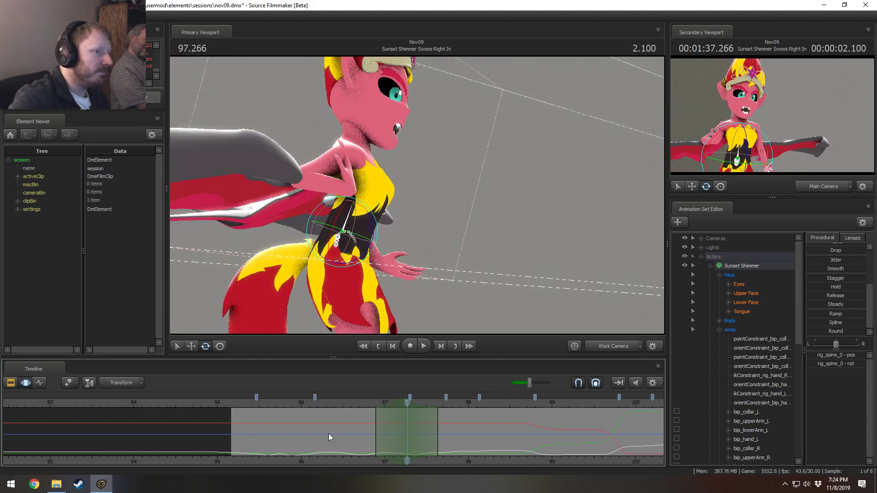
pyautogui.press('shift')
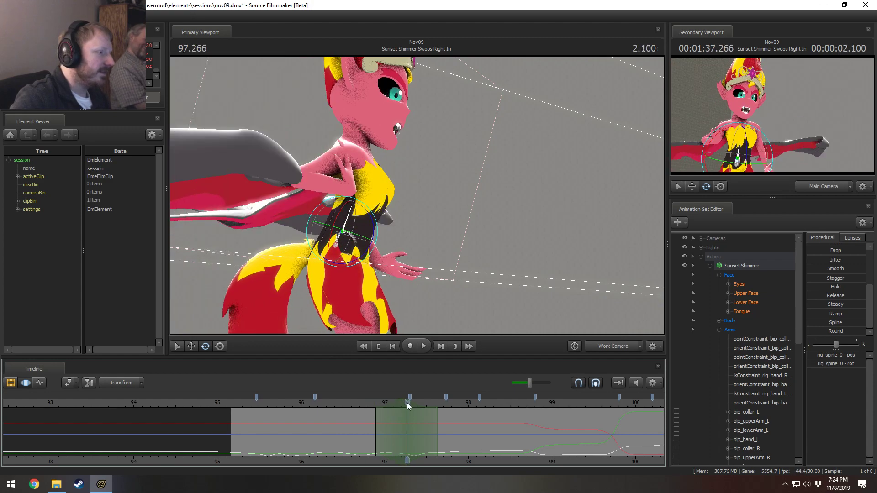
pyautogui.press('shift')
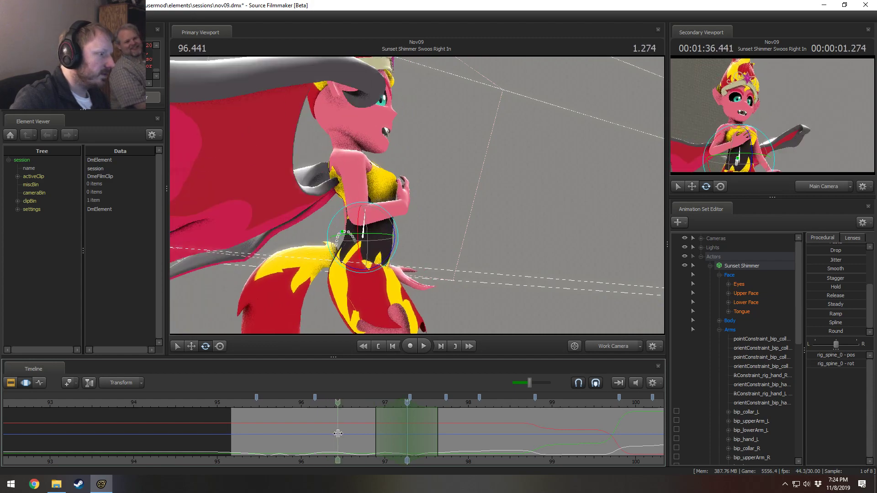
pyautogui.click(405, 438)
# Rotate rig_pelvis, and adjust rig_spine_0 and rig_spine_1 together at 97.266 s to reshape the torso's lean.
pyautogui.click(335, 264)
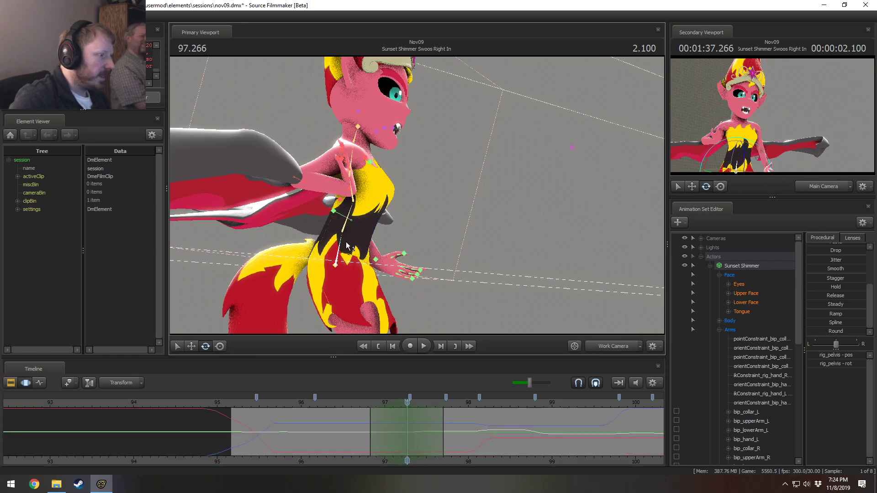
pyautogui.moveTo(367, 267); pyautogui.dragTo(355, 225)
pyautogui.keyDown('ctrl'); pyautogui.click(329, 209); pyautogui.keyUp('ctrl')
pyautogui.keyDown('ctrl'); pyautogui.keyDown('shift'); pyautogui.click(325, 194); pyautogui.keyUp('shift'); pyautogui.keyUp('ctrl')
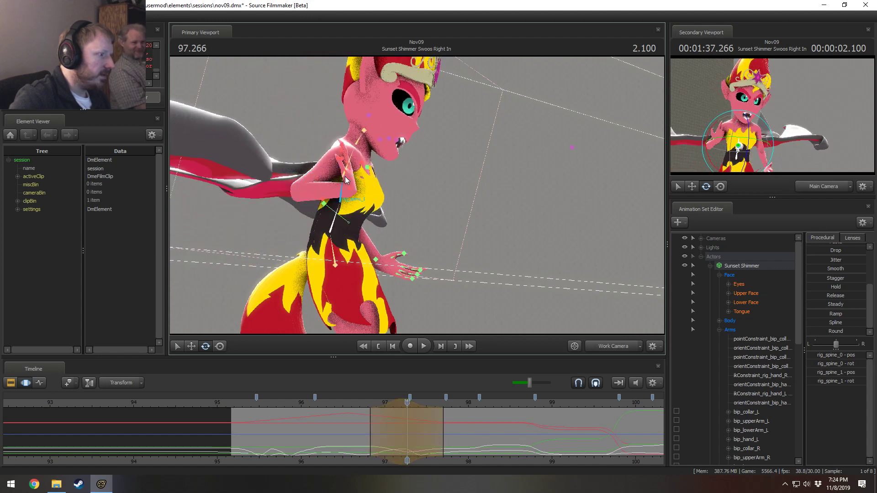
# Adjust rig_chest and rig_neck at 97.266 s to match the new torso lean.
pyautogui.click(353, 177)
pyautogui.keyDown('ctrl'); pyautogui.click(347, 161); pyautogui.keyUp('ctrl')
pyautogui.keyDown('ctrl'); pyautogui.click(349, 162); pyautogui.keyUp('ctrl')
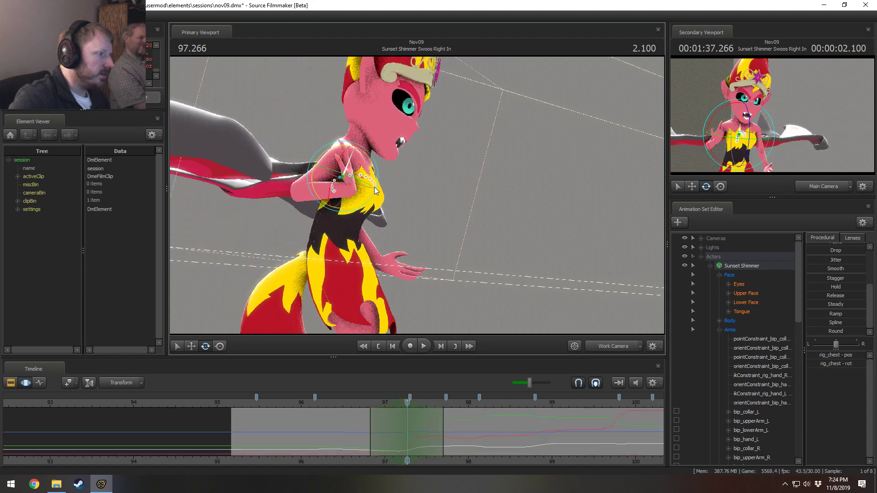
pyautogui.moveTo(374, 188); pyautogui.dragTo(365, 199)
pyautogui.press('w')
pyautogui.moveTo(363, 161); pyautogui.dragTo(378, 181)
pyautogui.keyDown('ctrl'); pyautogui.click(369, 146); pyautogui.keyUp('ctrl')
pyautogui.press('e')
# Play back the pelvis, chest and neck motion from about 96.3 s.
pyautogui.click(324, 404)
pyautogui.press('space')
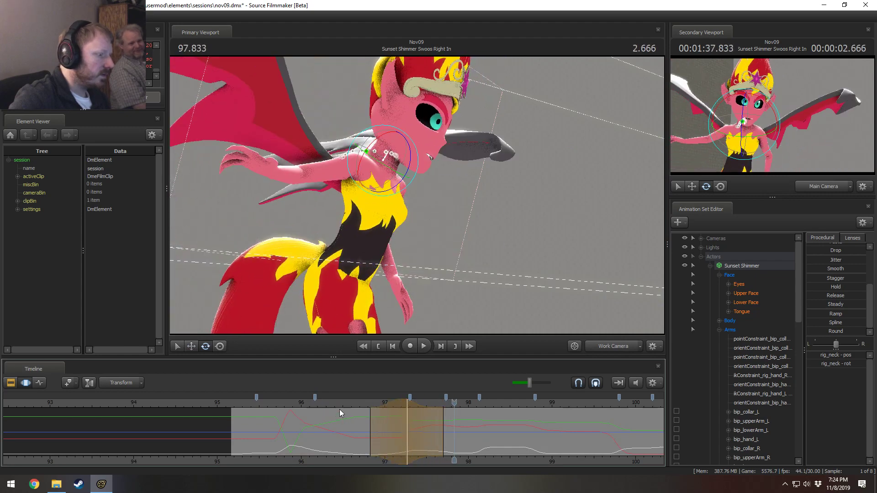
pyautogui.press('space')
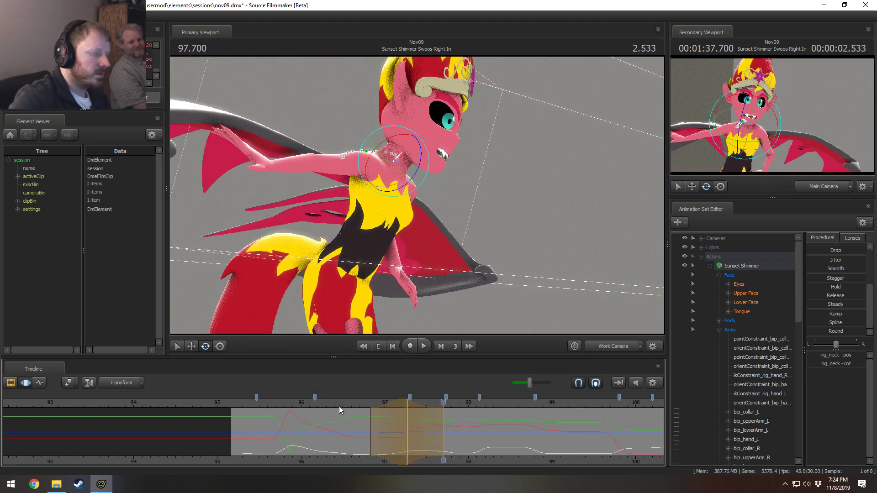
pyautogui.click(349, 404)
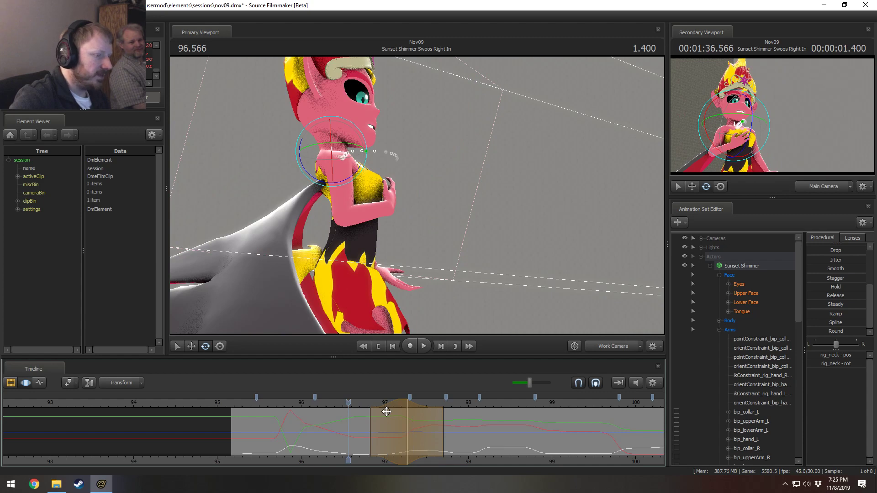
# Select Sunset Shimmer's body and rig controls without the face, fit the time selection around 97.466 s, and play back the motion.
pyautogui.scroll(-1, 780, 391)
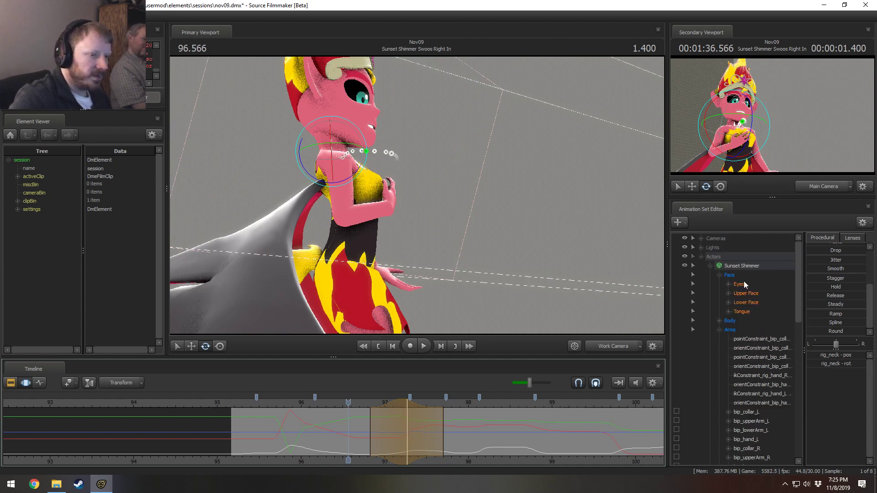
pyautogui.click(739, 266)
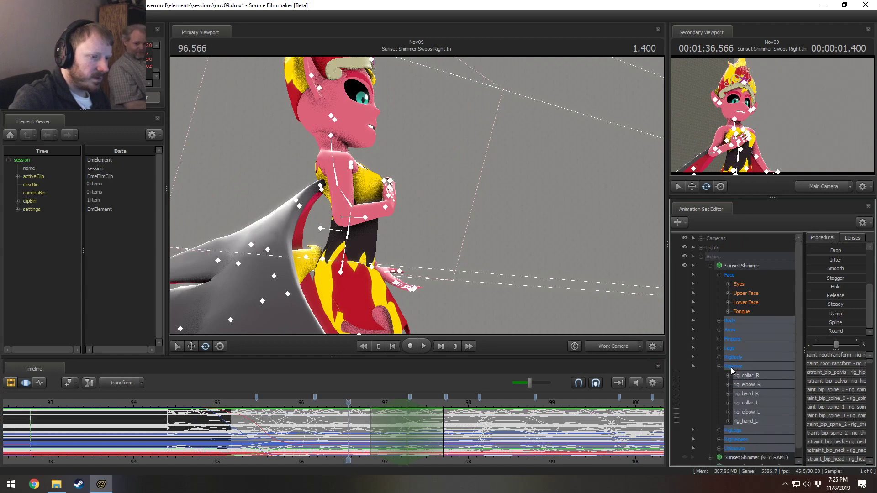
pyautogui.click(719, 367)
pyautogui.moveTo(394, 435); pyautogui.dragTo(434, 436)
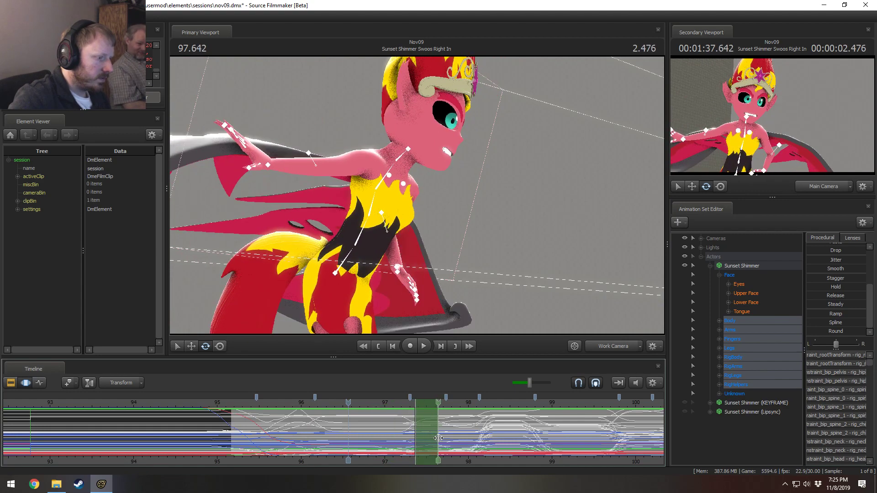
pyautogui.click(437, 432)
pyautogui.keyDown('shift'); pyautogui.scroll(3, 437, 431); pyautogui.keyUp('shift')
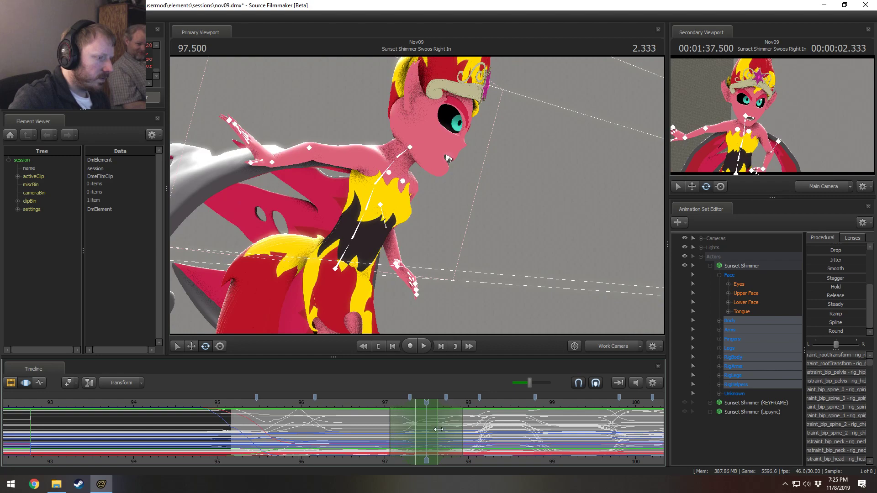
pyautogui.moveTo(412, 417)
pyautogui.mouseDown()
pyautogui.moveTo(436, 423)
pyautogui.moveTo(414, 425)
pyautogui.moveTo(427, 424)
pyautogui.mouseUp()
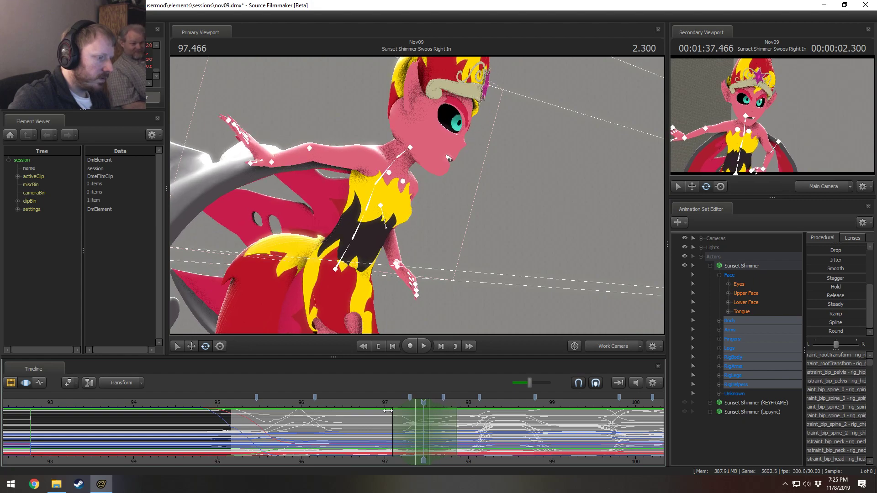
pyautogui.press('space')
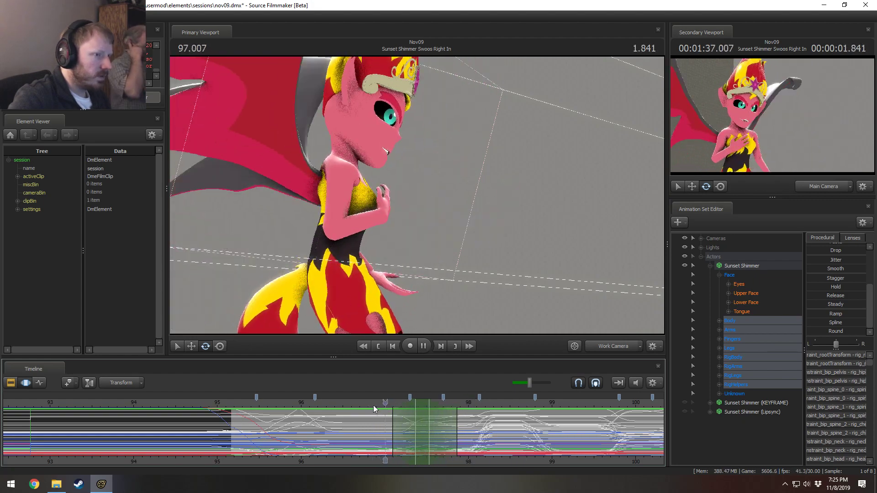
pyautogui.press('space')
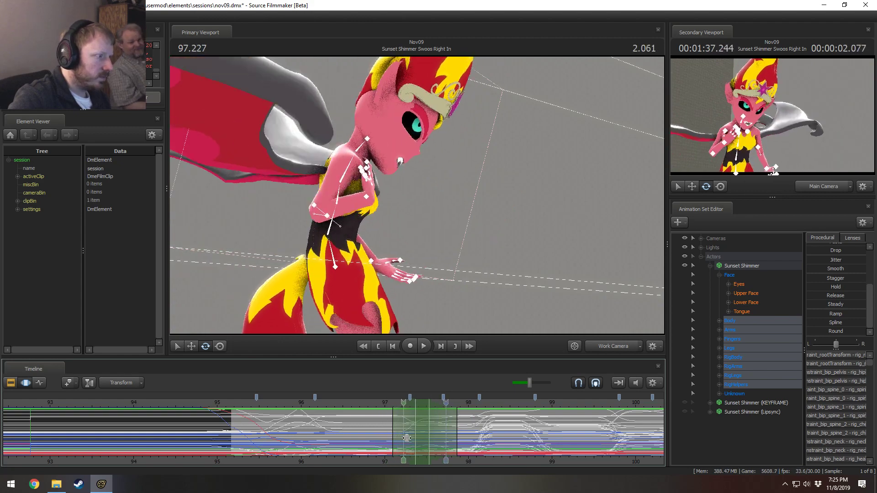
# Try to reposition rig_hips at 97.266 s using a time selection of about 96.9 to 97.6 s.
pyautogui.moveTo(407, 438)
pyautogui.mouseDown()
pyautogui.moveTo(416, 437)
pyautogui.moveTo(399, 438)
pyautogui.moveTo(407, 437)
pyautogui.mouseUp()
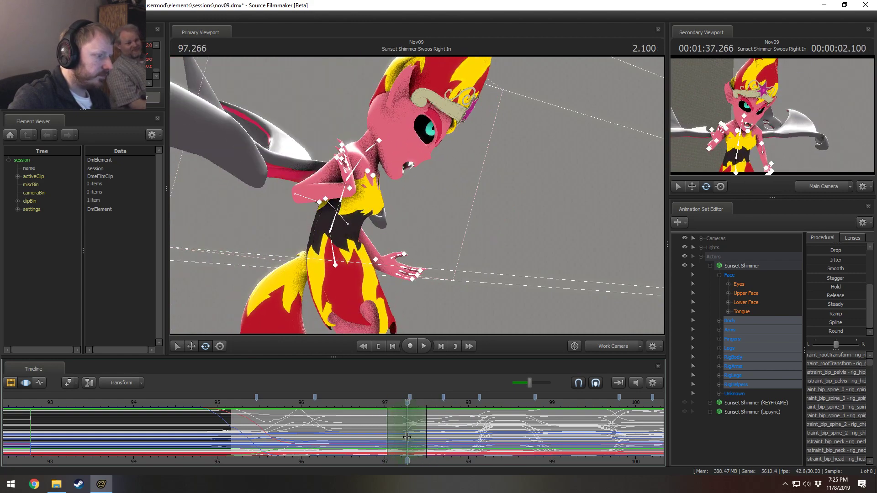
pyautogui.click(338, 267)
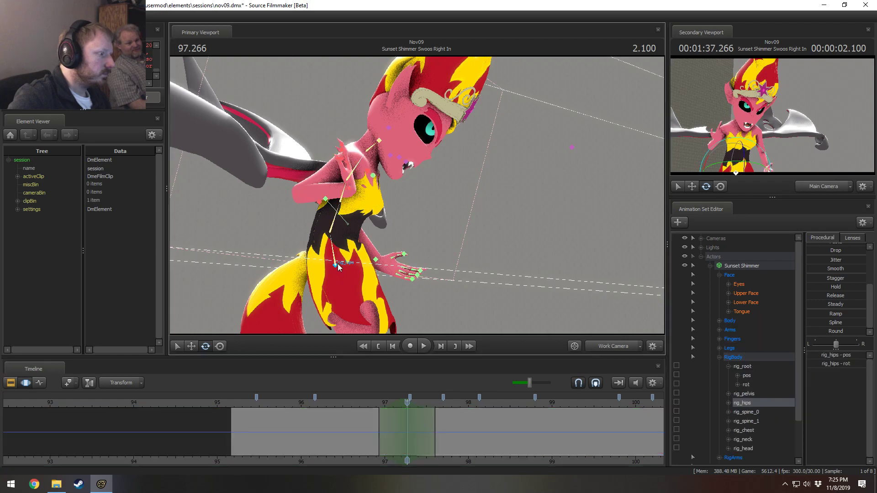
pyautogui.moveTo(347, 249); pyautogui.dragTo(342, 333)
pyautogui.moveTo(351, 315); pyautogui.dragTo(335, 388)
pyautogui.press('s')
pyautogui.moveTo(415, 195); pyautogui.dragTo(366, 117)
pyautogui.hotkey('ctrl', 'z')
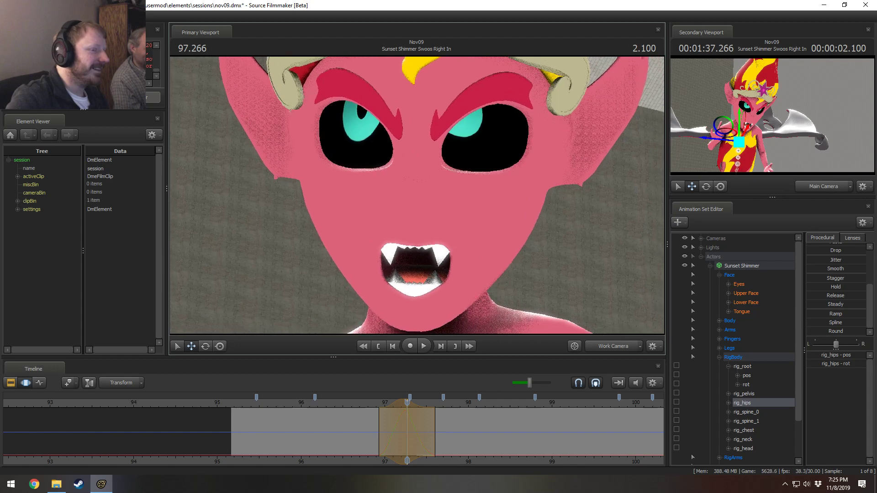
# Review the pose between about 96.7 and 97.5 s through the main camera, and return to the work camera with the full figure framed.
pyautogui.press('space')
pyautogui.press('space')
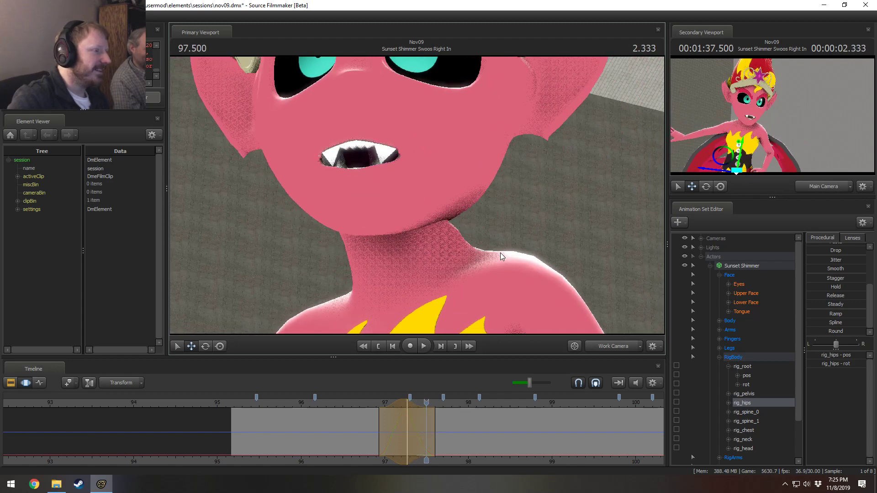
pyautogui.moveTo(500, 253); pyautogui.dragTo(428, 209)
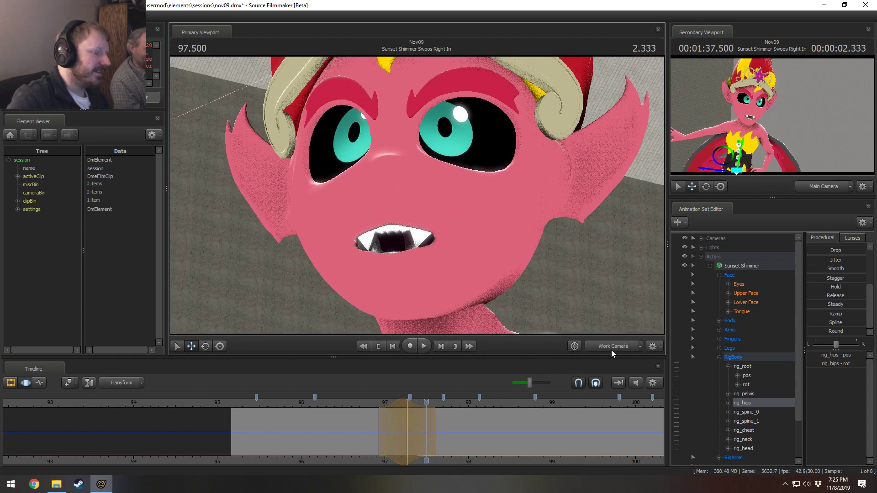
pyautogui.click(407, 420)
pyautogui.moveTo(355, 409); pyautogui.dragTo(362, 409)
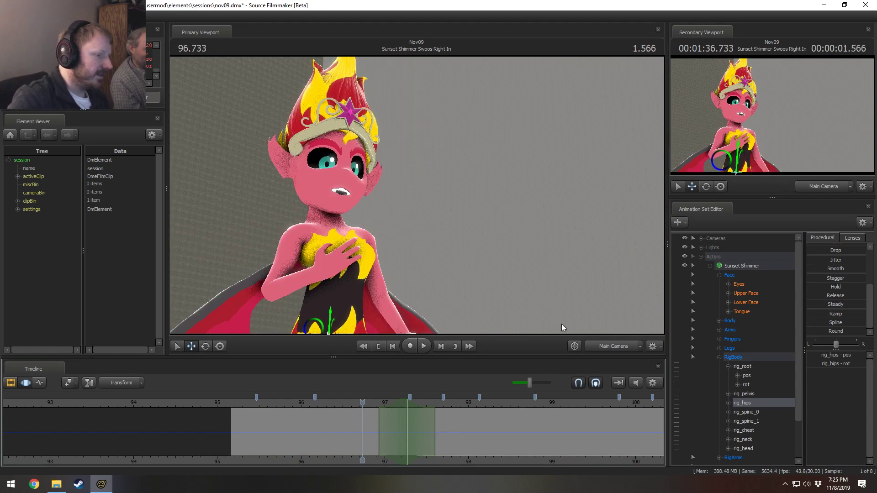
pyautogui.click(563, 325)
pyautogui.click(433, 256)
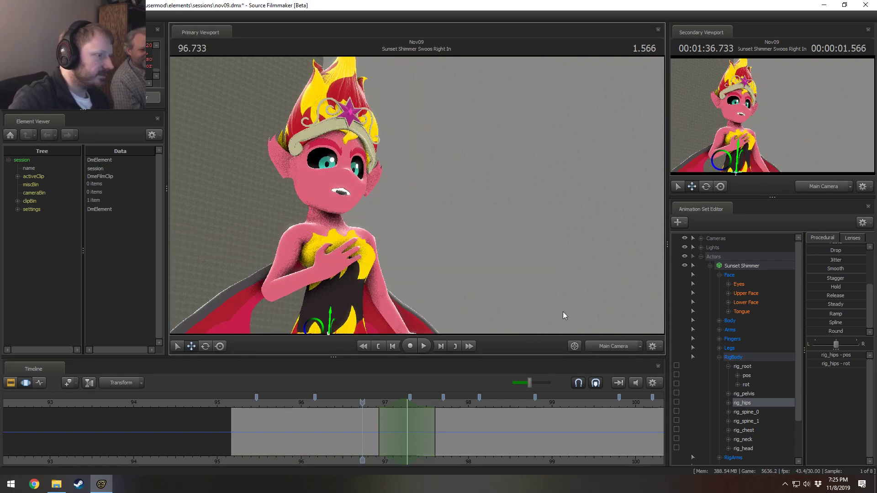
pyautogui.keyDown('ctrl'); pyautogui.click(613, 347); pyautogui.keyUp('ctrl')
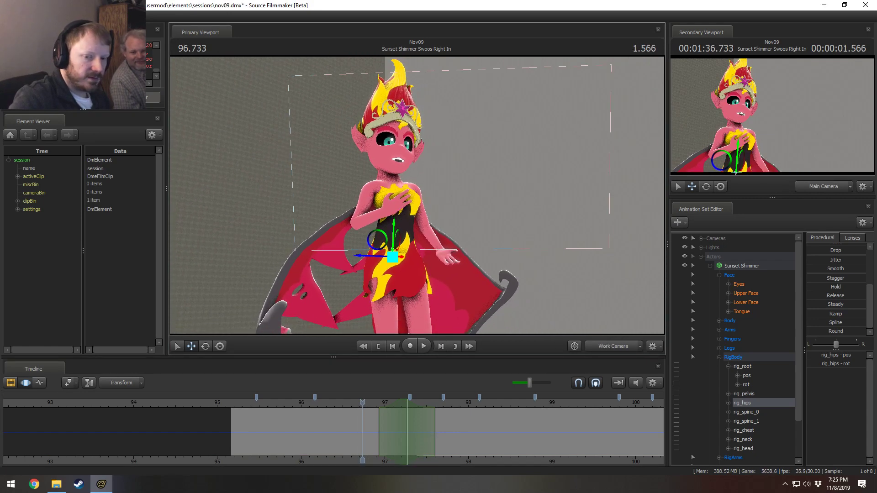
pyautogui.press('w')
pyautogui.press('a')
pyautogui.moveTo(464, 258); pyautogui.dragTo(466, 262)
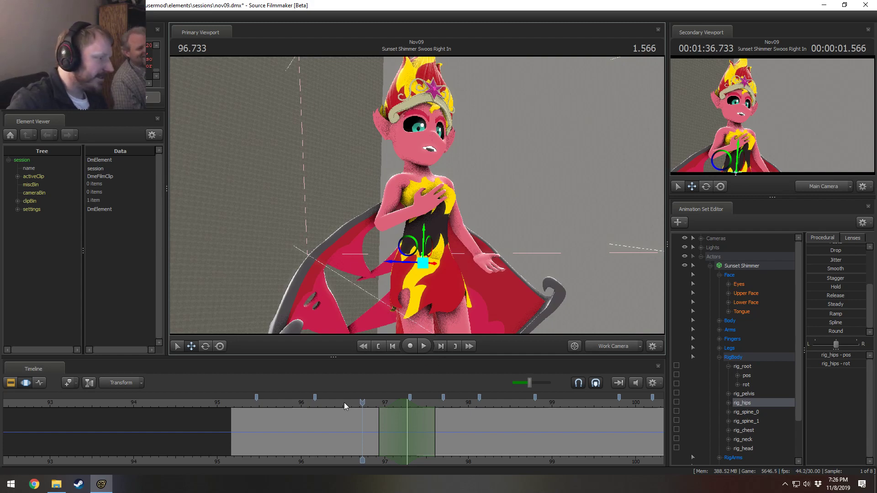
# Play back the landing motion repeatedly from about 95.6 to 98.2 s in the work camera.
pyautogui.press('space')
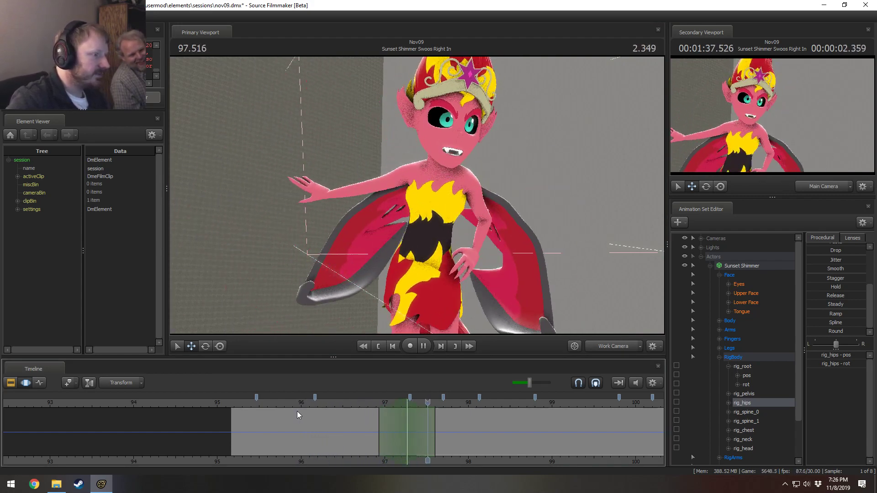
pyautogui.press('space')
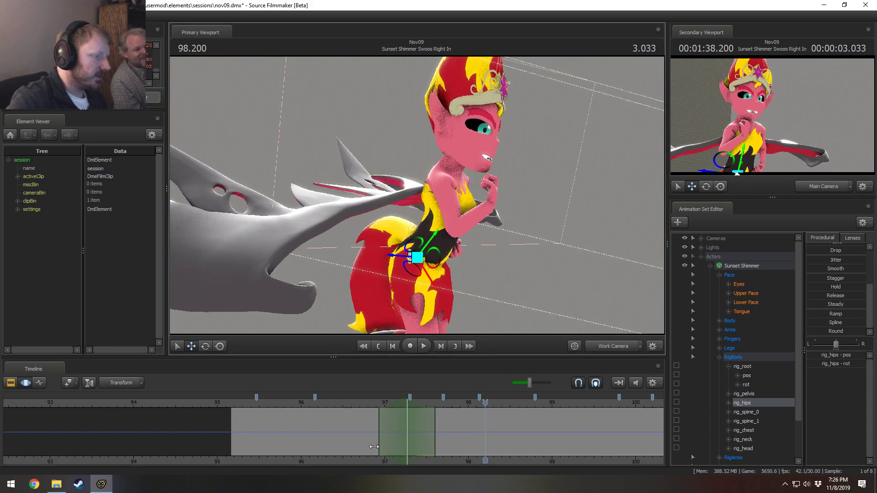
pyautogui.click(270, 406)
pyautogui.press('space')
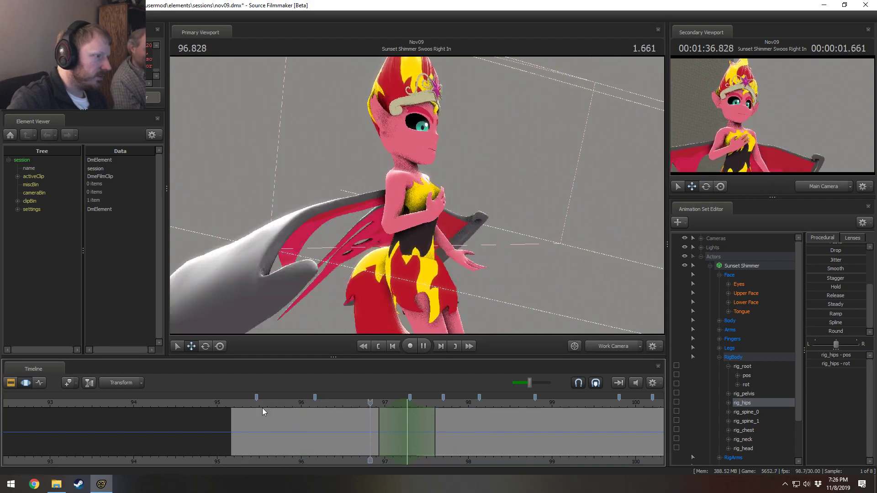
pyautogui.click(269, 408)
pyautogui.press('space')
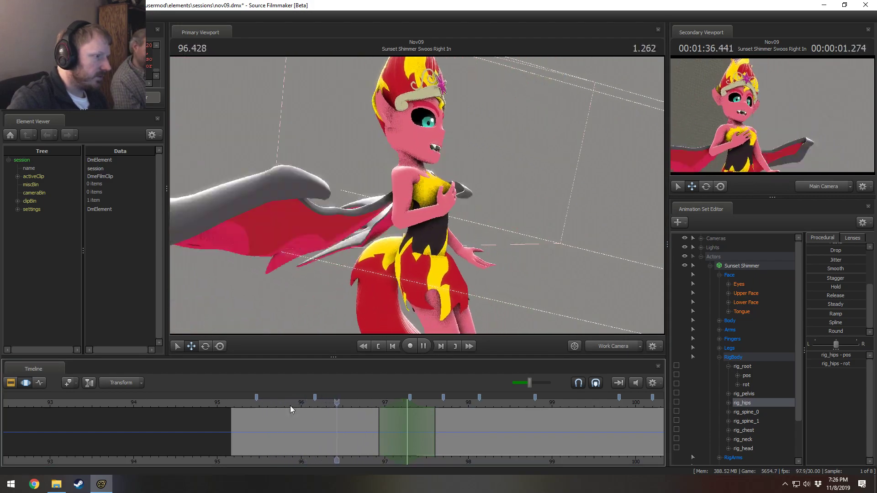
pyautogui.press('space')
pyautogui.click(283, 405)
pyautogui.press('space')
pyautogui.press('space')
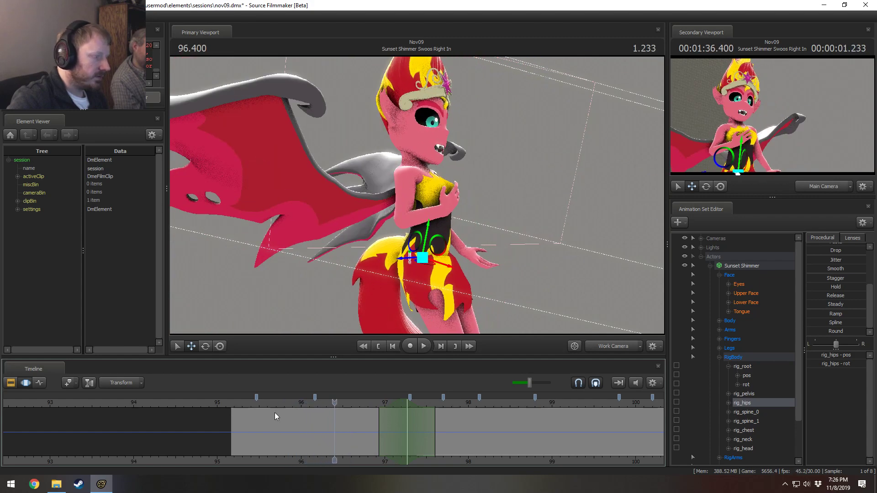
pyautogui.click(275, 416)
pyautogui.press('space')
pyautogui.press('space')
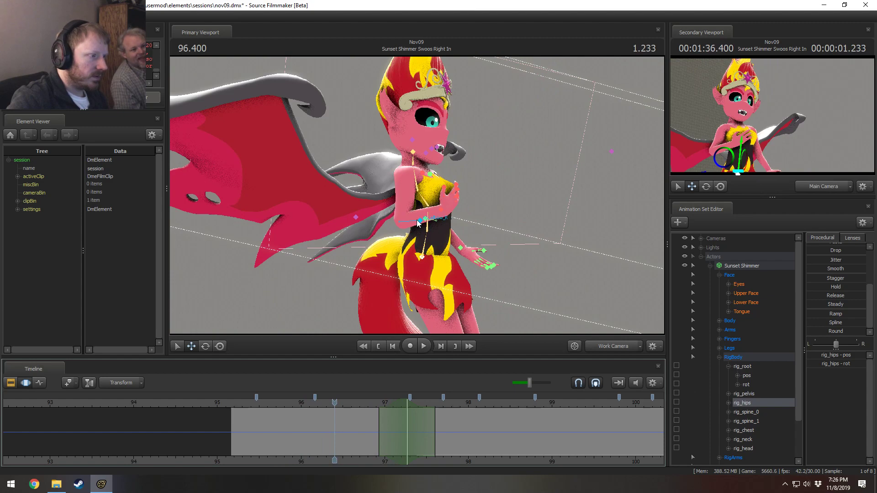
# Select rig_elbow_R and rig_hand_R, tune their timing over a selection of about 95.9 to 96.9 s, and play back the arm motion.
pyautogui.click(442, 210)
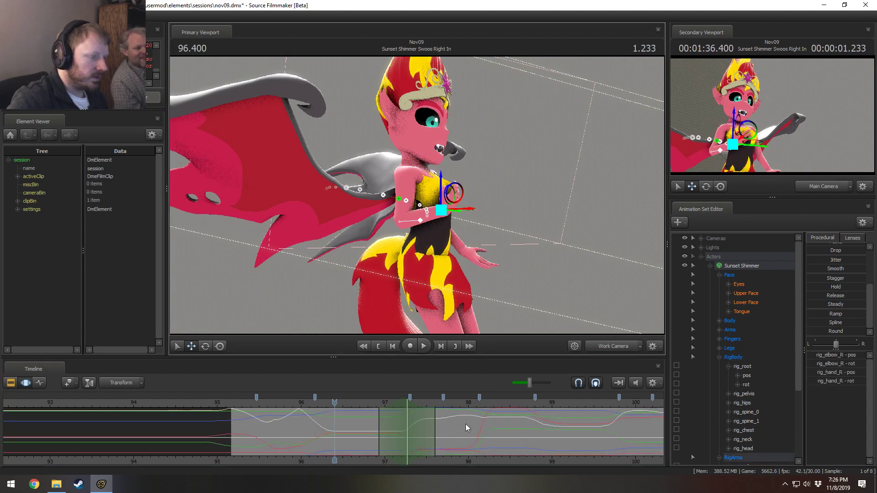
pyautogui.moveTo(335, 437); pyautogui.dragTo(293, 434)
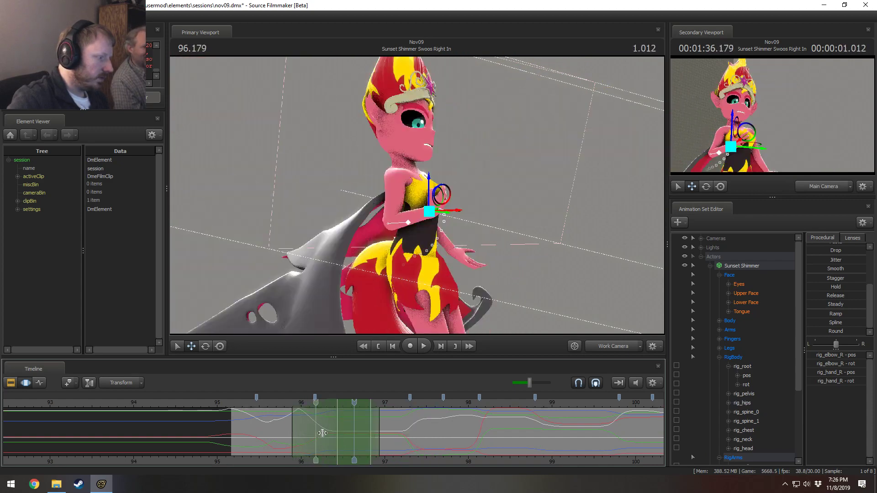
pyautogui.moveTo(255, 402); pyautogui.dragTo(267, 412)
pyautogui.press('space')
pyautogui.press('space')
pyautogui.press('space')
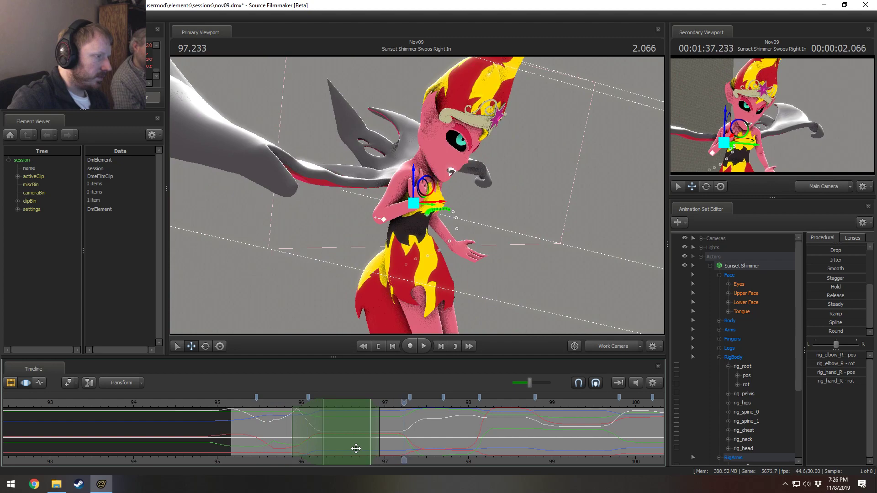
pyautogui.press('space')
pyautogui.press('space')
# Centre the time selection at 97.3 s and rotate rig_neck and rig_head together to tilt the head.
pyautogui.press('shift')
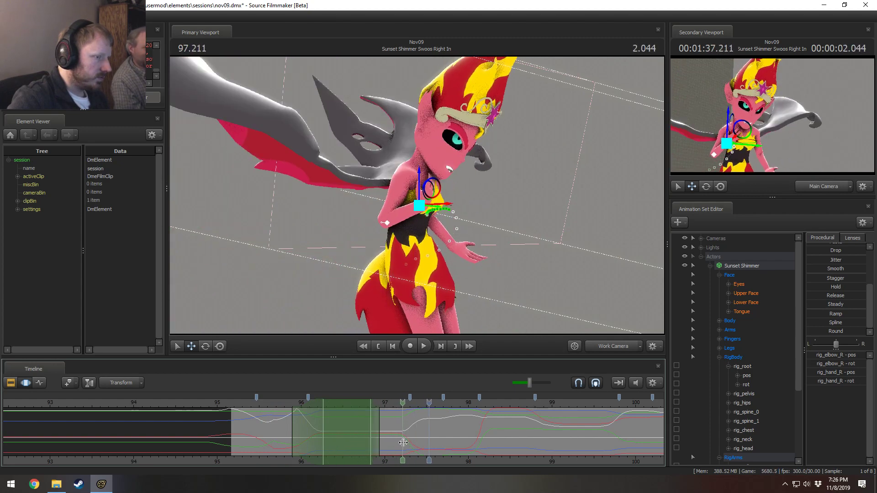
pyautogui.click(410, 440)
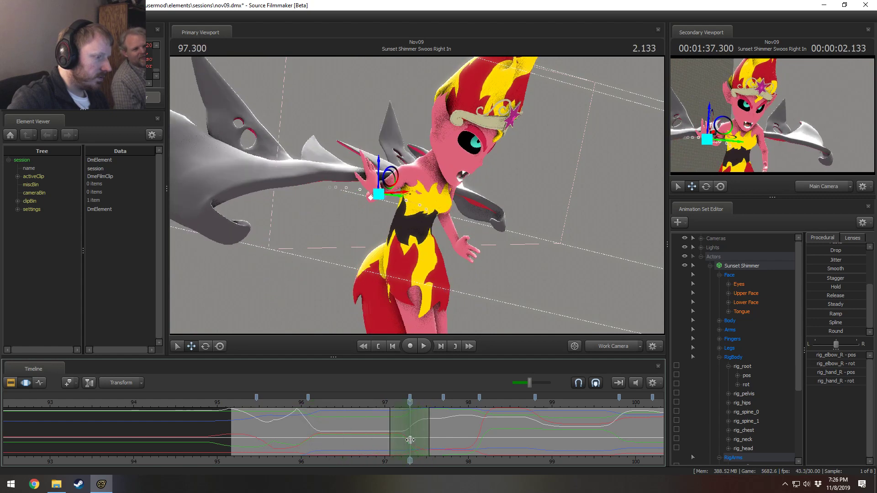
pyautogui.moveTo(461, 319); pyautogui.dragTo(406, 147)
pyautogui.click(450, 155)
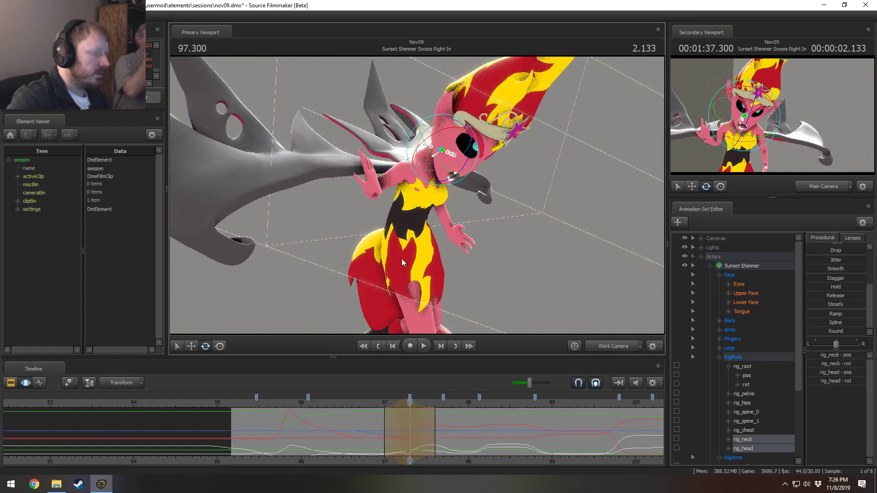
# Narrow the neck and head adjustment's time selection to about 97.1 to 97.5 s and play back the motion.
pyautogui.click(372, 403)
pyautogui.press('space')
pyautogui.press('space')
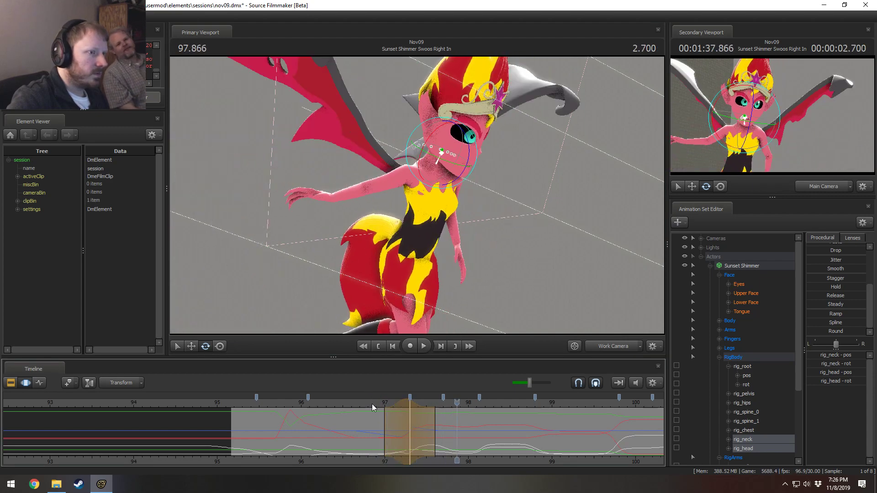
pyautogui.moveTo(428, 427); pyautogui.dragTo(390, 417)
pyautogui.click(376, 405)
pyautogui.press('space')
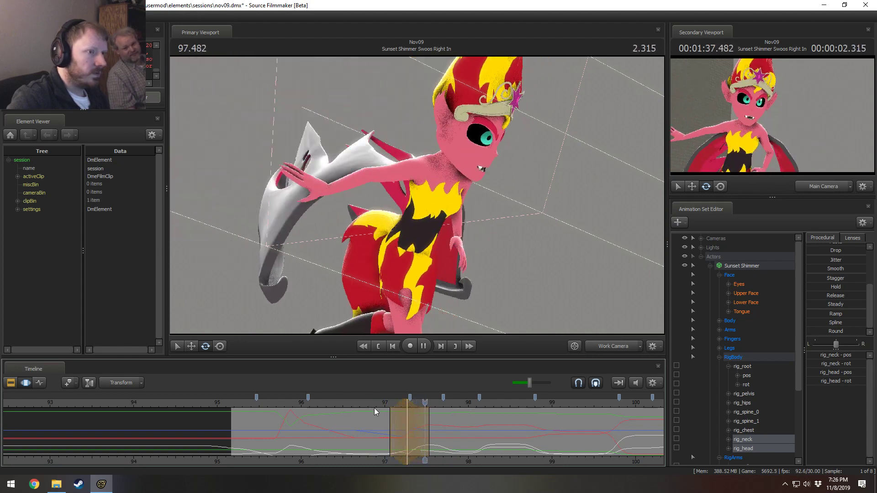
pyautogui.press('space')
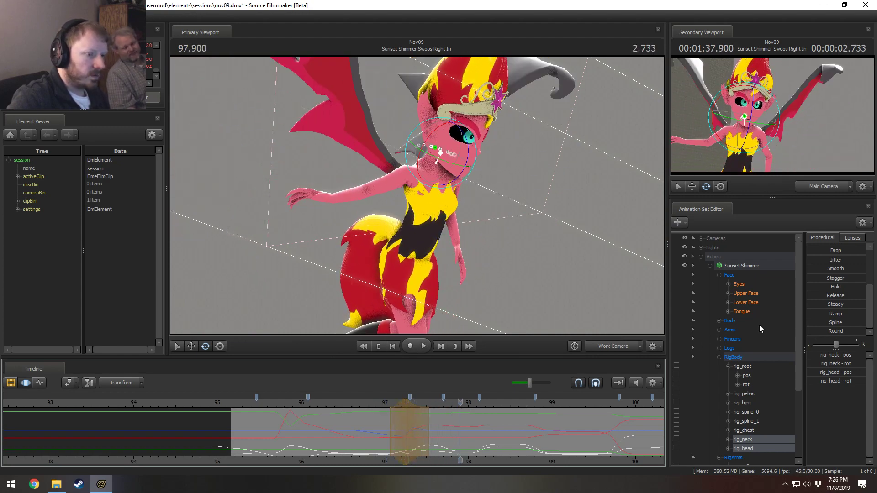
# Select the Upper Face controls and set a time selection of about 97.0 to 97.4 s, held from about 97.1 to 97.25 s.
pyautogui.click(743, 295)
pyautogui.scroll(3, 331, 429)
pyautogui.moveTo(346, 434); pyautogui.dragTo(374, 443)
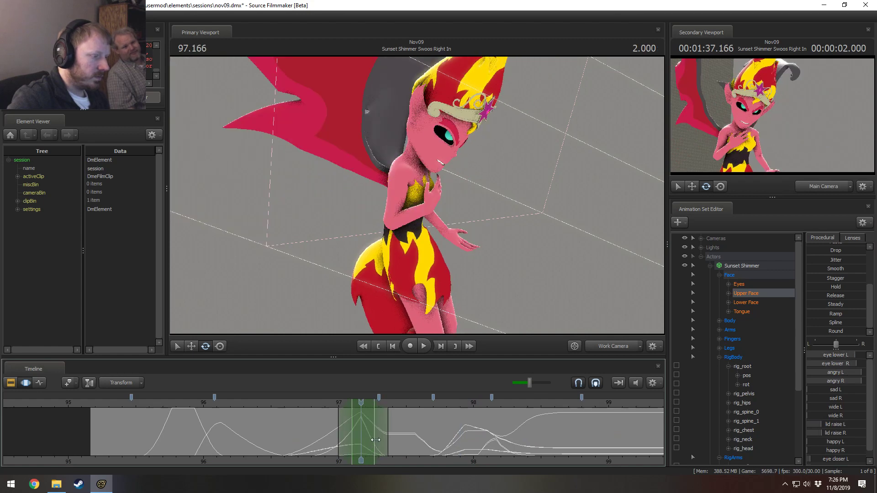
pyautogui.click(352, 426)
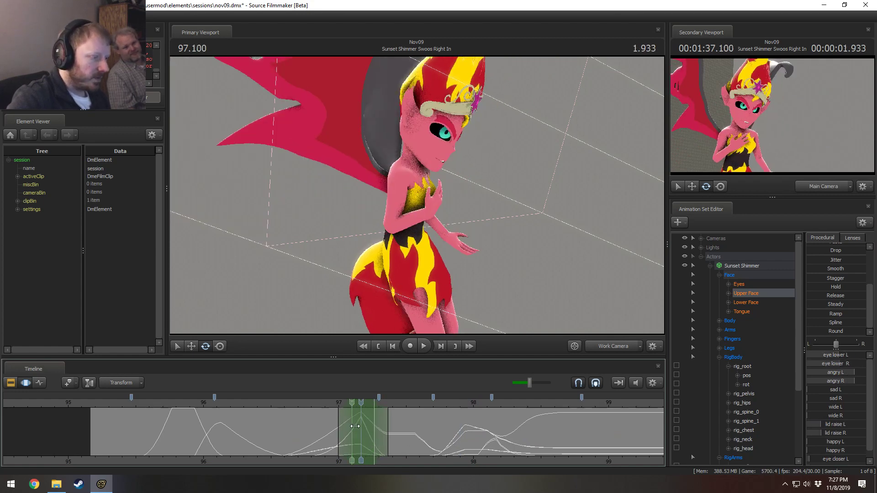
pyautogui.moveTo(351, 427); pyautogui.dragTo(353, 426)
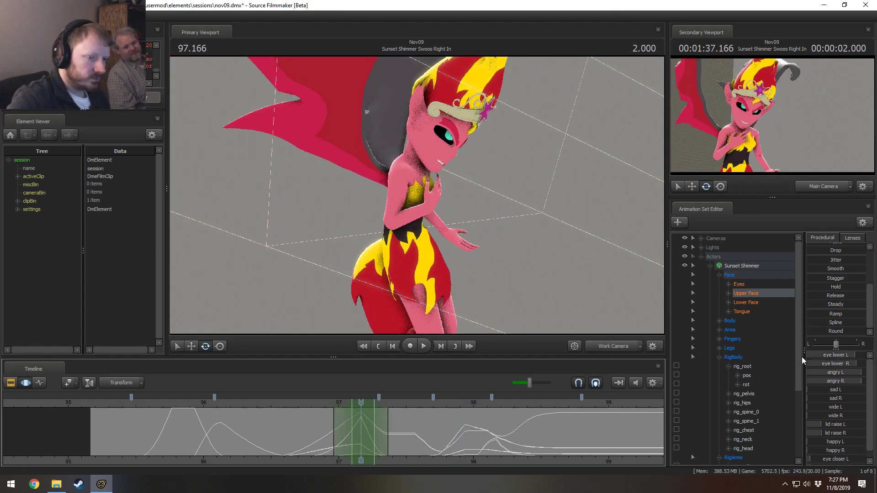
# Zero the upper face controls, then close both eyes with a slight angry shape for a blink at about 97.17 s.
pyautogui.scroll(3, 816, 257)
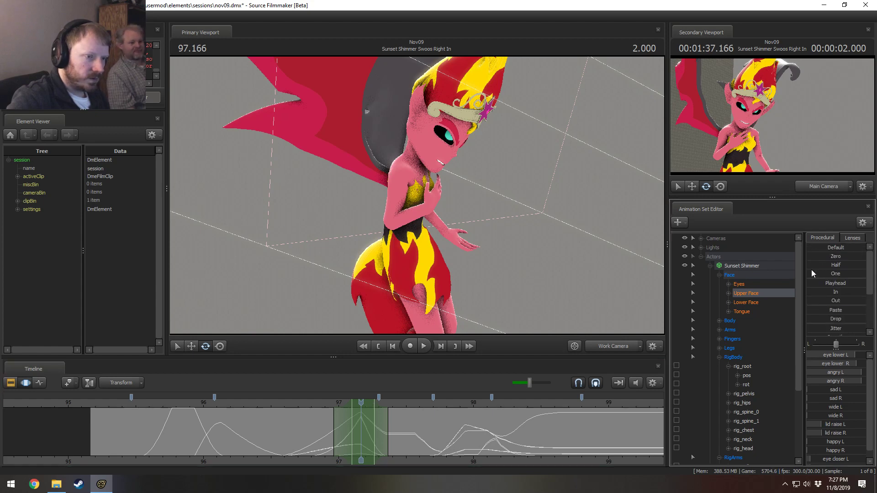
pyautogui.click(814, 257)
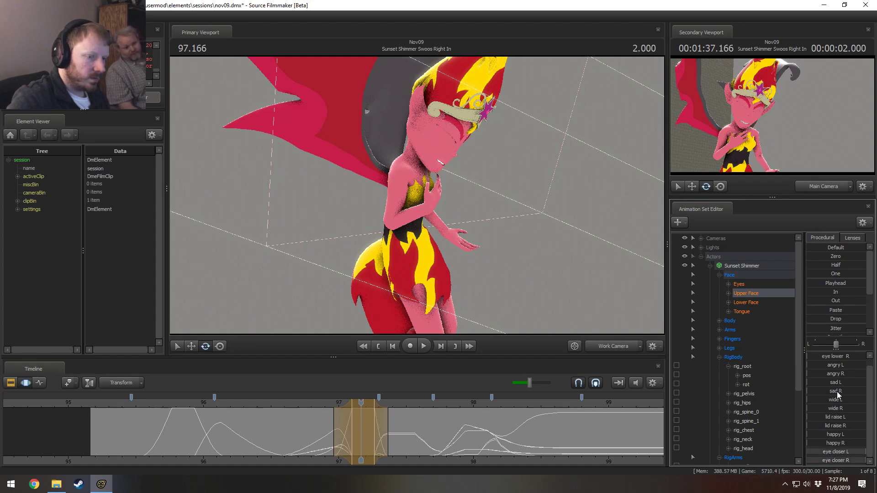
pyautogui.moveTo(824, 367); pyautogui.dragTo(838, 367)
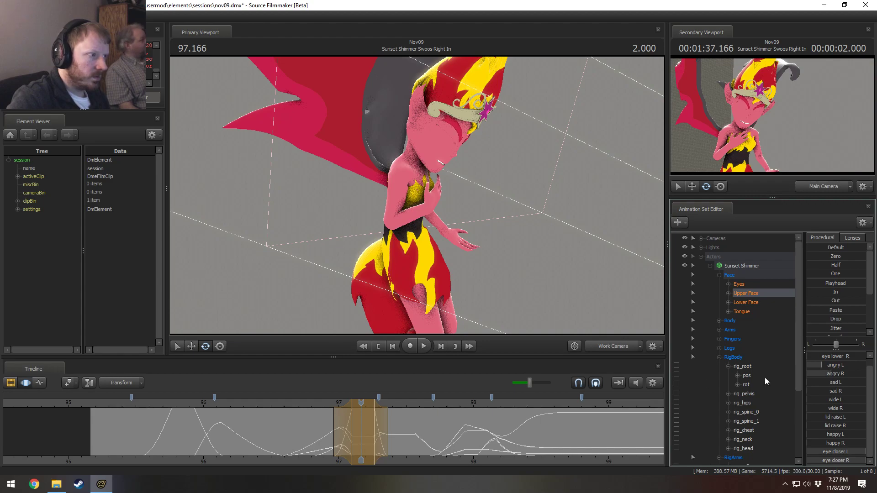
# Play back the blink repeatedly from several starting points between about 95.8 and 96.8 s.
pyautogui.click(285, 402)
pyautogui.press('space')
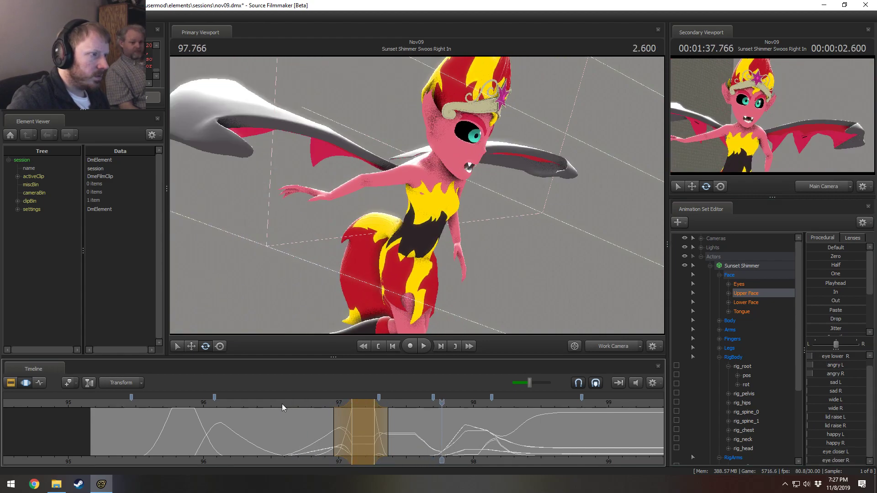
pyautogui.click(285, 406)
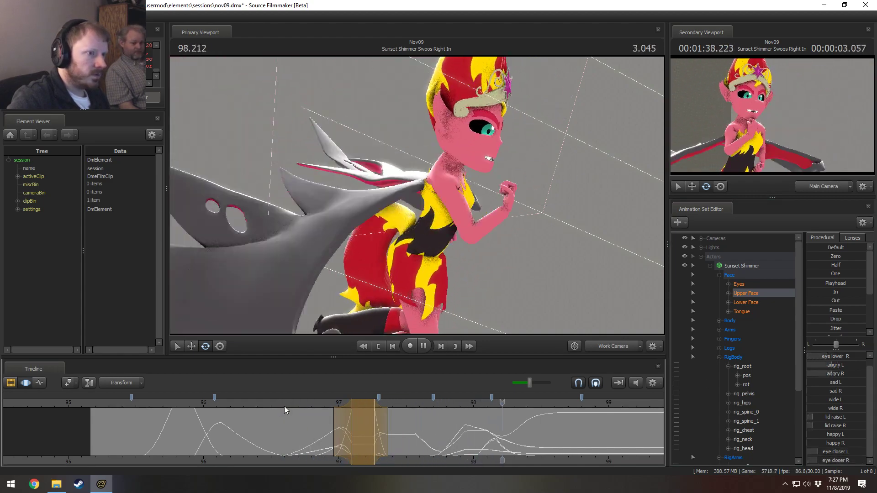
pyautogui.press('space')
pyautogui.click(177, 413)
pyautogui.press('space')
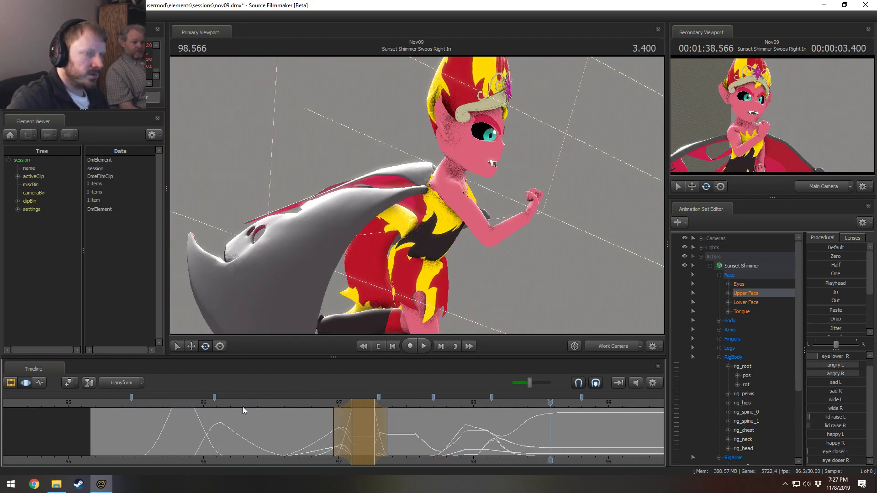
pyautogui.press('space')
pyautogui.click(311, 412)
pyautogui.press('space')
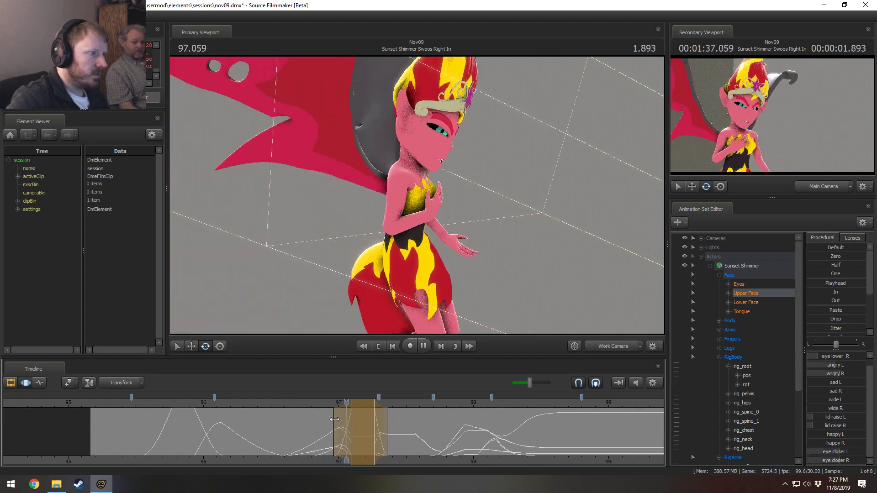
pyautogui.press('space')
# Select rig_hand_R and set a time selection of about 97.2 to 97.6 s centred at 97.33 s.
pyautogui.moveTo(410, 426); pyautogui.dragTo(373, 431)
pyautogui.press('Escape')
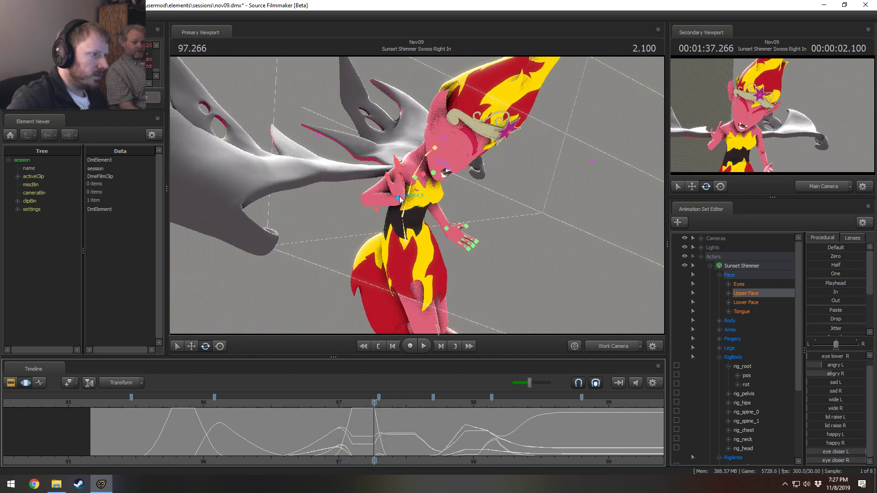
pyautogui.keyDown('ctrl'); pyautogui.click(399, 198); pyautogui.keyUp('ctrl')
pyautogui.moveTo(399, 200); pyautogui.dragTo(383, 279)
pyautogui.click(319, 429)
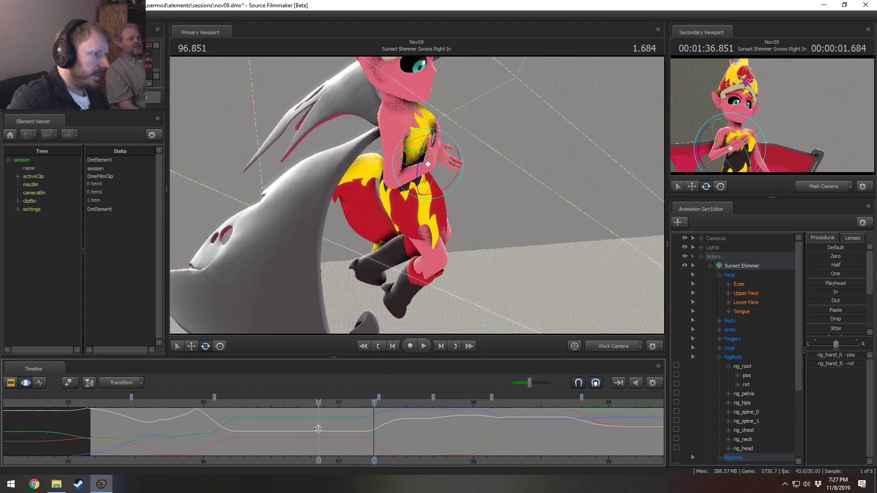
pyautogui.moveTo(318, 430); pyautogui.dragTo(415, 432)
pyautogui.keyDown('alt'); pyautogui.moveTo(417, 192); pyautogui.dragTo(413, 204); pyautogui.keyUp('alt')
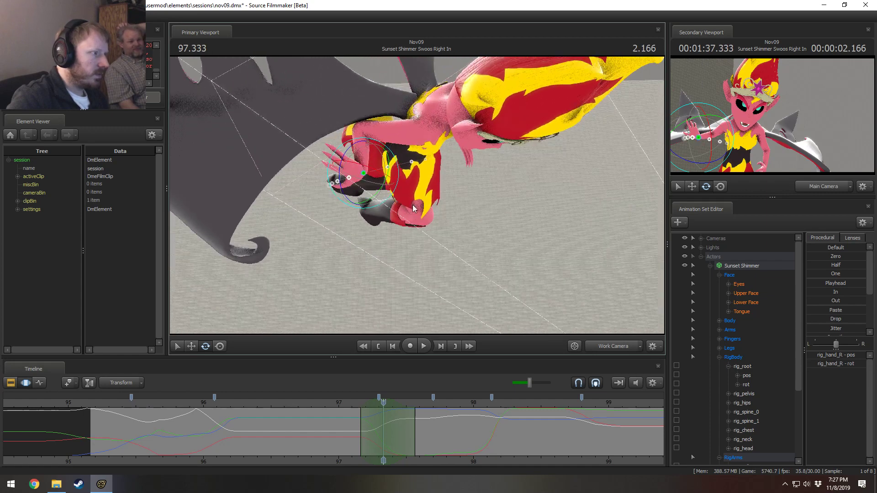
# Try to move rig_hand_R lower and forward and rotate it at 97.33 s, then play back the arm motion.
pyautogui.press('w')
pyautogui.moveTo(392, 169); pyautogui.dragTo(422, 207)
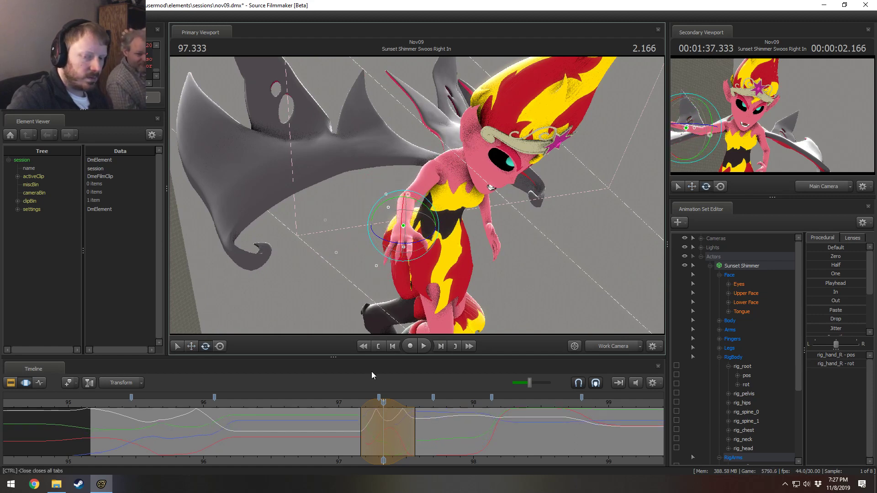
pyautogui.scroll(1, 375, 426)
pyautogui.moveTo(374, 426)
pyautogui.mouseDown()
pyautogui.moveTo(345, 427)
pyautogui.moveTo(403, 428)
pyautogui.moveTo(355, 429)
pyautogui.moveTo(384, 428)
pyautogui.mouseUp()
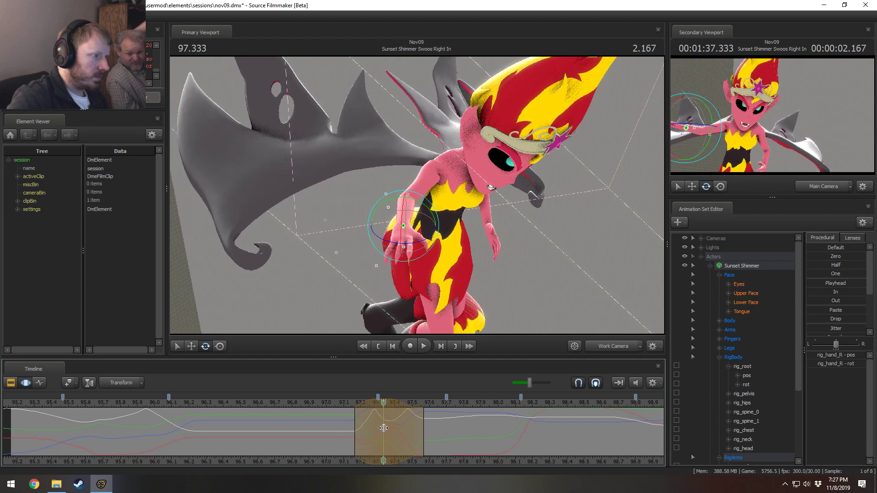
pyautogui.moveTo(480, 329); pyautogui.dragTo(404, 330)
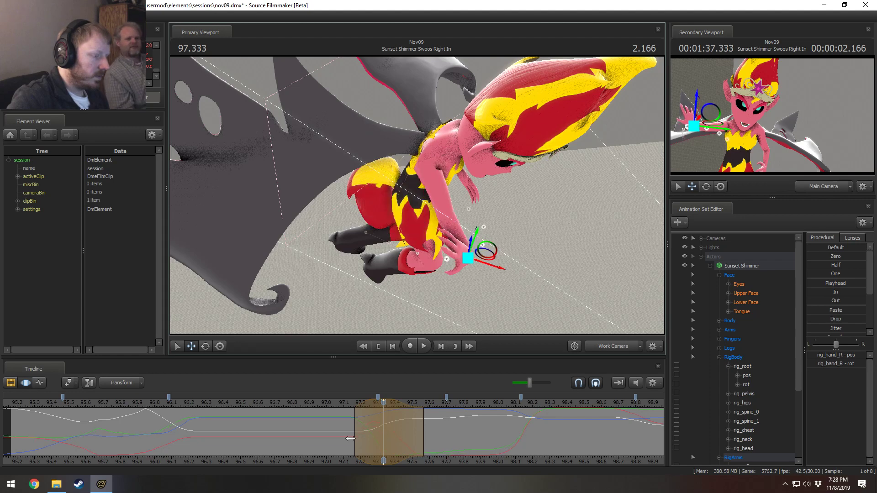
pyautogui.moveTo(350, 439); pyautogui.dragTo(384, 434)
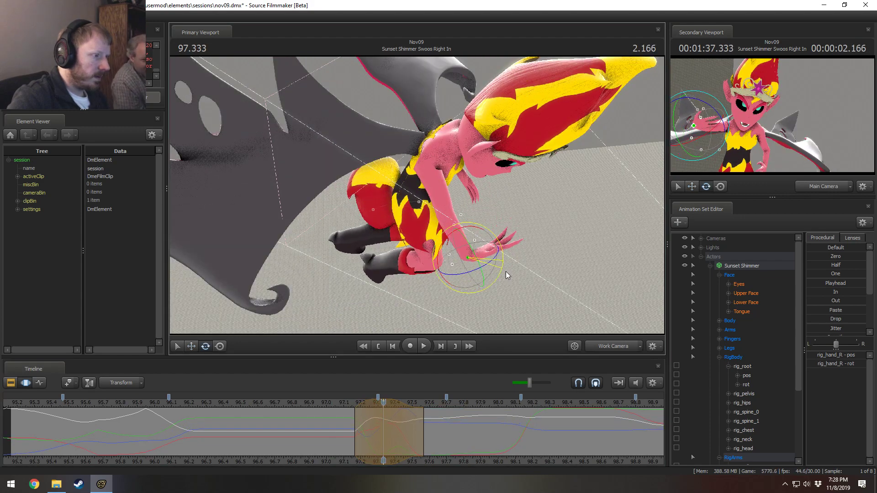
pyautogui.moveTo(366, 400); pyautogui.dragTo(344, 431)
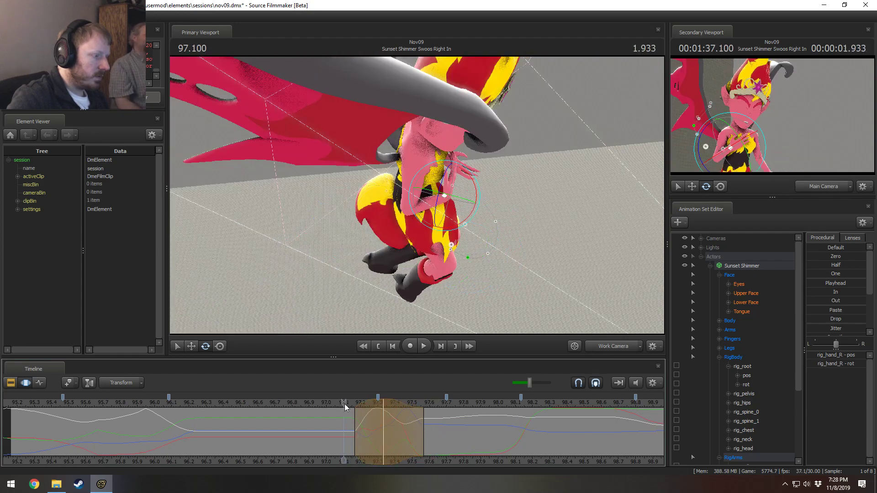
pyautogui.press('space')
pyautogui.press('space')
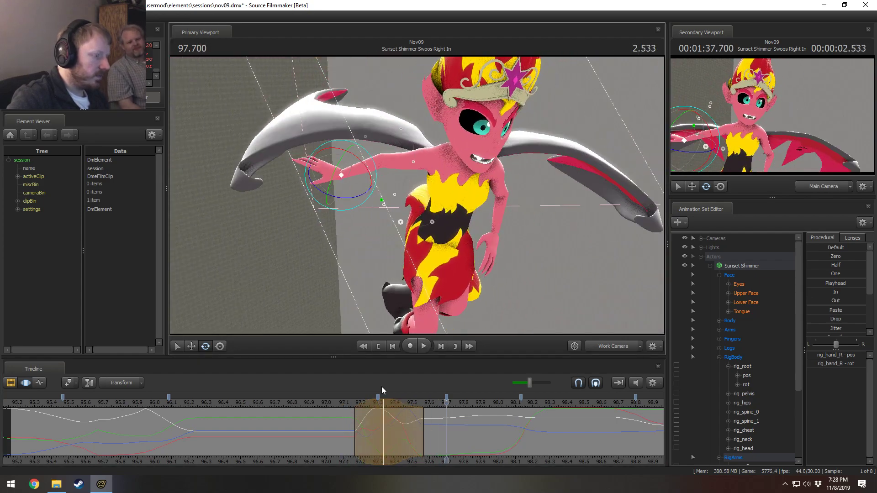
# Retry moving and rotating rig_hand_R in front of the body at 97.33 s, and undo the adjustment.
pyautogui.click(376, 438)
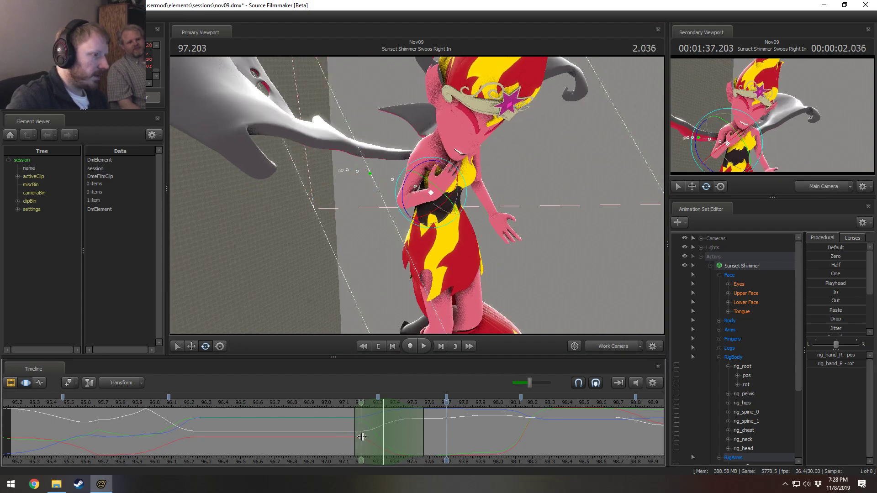
pyautogui.moveTo(377, 438); pyautogui.dragTo(358, 423)
pyautogui.keyDown('alt'); pyautogui.moveTo(389, 262); pyautogui.dragTo(423, 297); pyautogui.keyUp('alt')
pyautogui.moveTo(352, 425); pyautogui.dragTo(484, 412)
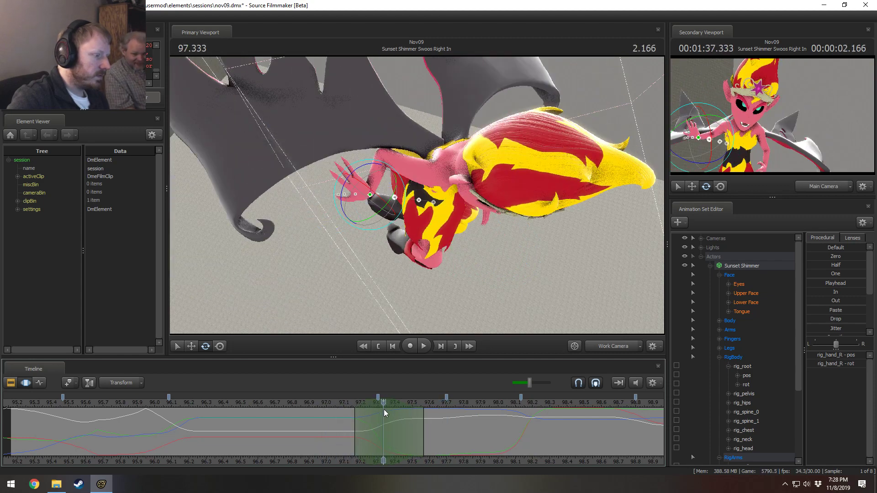
pyautogui.press('w')
pyautogui.keyDown('alt'); pyautogui.moveTo(392, 201); pyautogui.dragTo(446, 278); pyautogui.keyUp('alt')
pyautogui.moveTo(474, 234)
pyautogui.keyDown('alt'); pyautogui.mouseDown()
pyautogui.moveTo(410, 215)
pyautogui.moveTo(411, 235)
pyautogui.moveTo(392, 247)
pyautogui.moveTo(400, 281)
pyautogui.mouseUp(); pyautogui.keyUp('alt')
pyautogui.press('e')
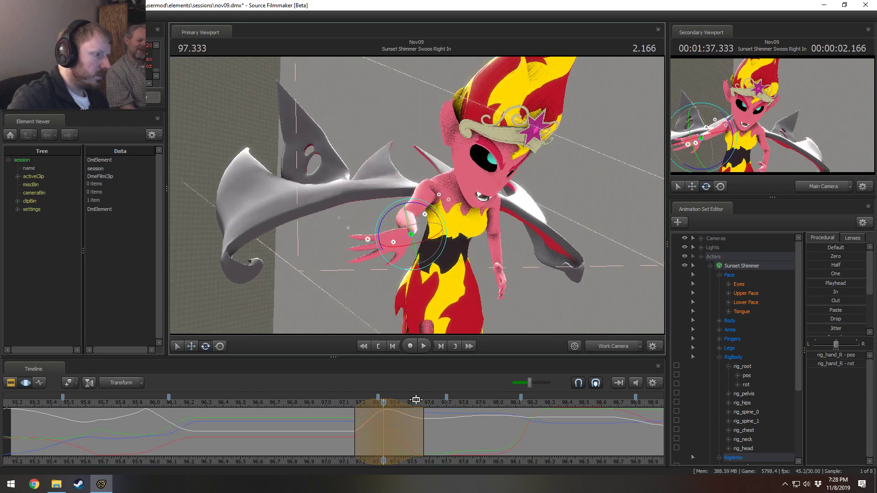
pyautogui.hotkey('ctrl', 'z')
# Isolate rig_hand_R's pos control and move the hand lower and forward at 97.33 s, keeping its rotation untouched.
pyautogui.scroll(-2, 736, 432)
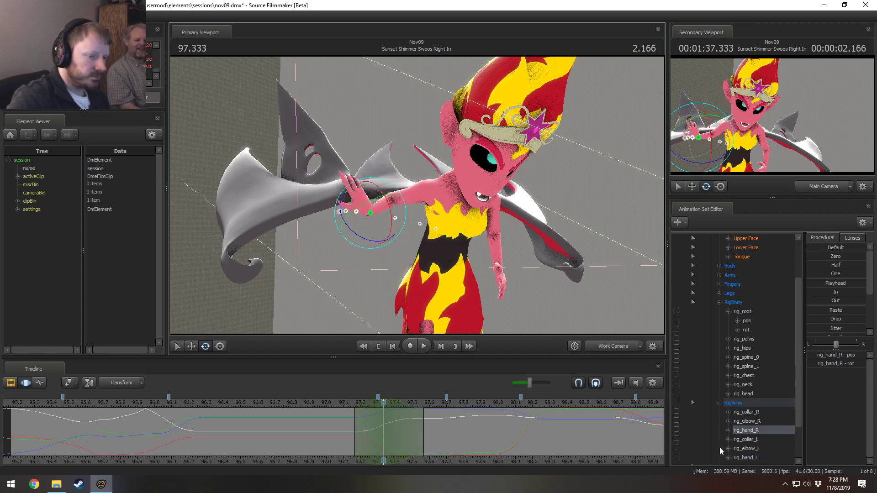
pyautogui.click(728, 431)
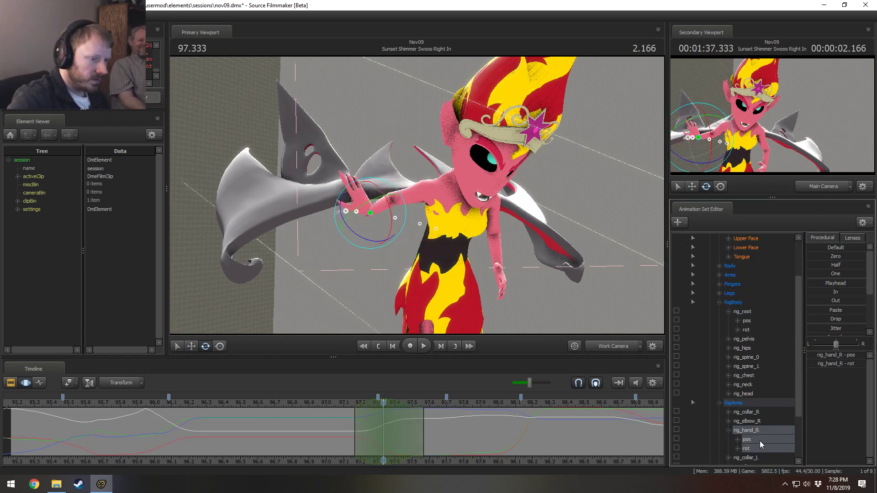
pyautogui.click(759, 440)
pyautogui.press('w')
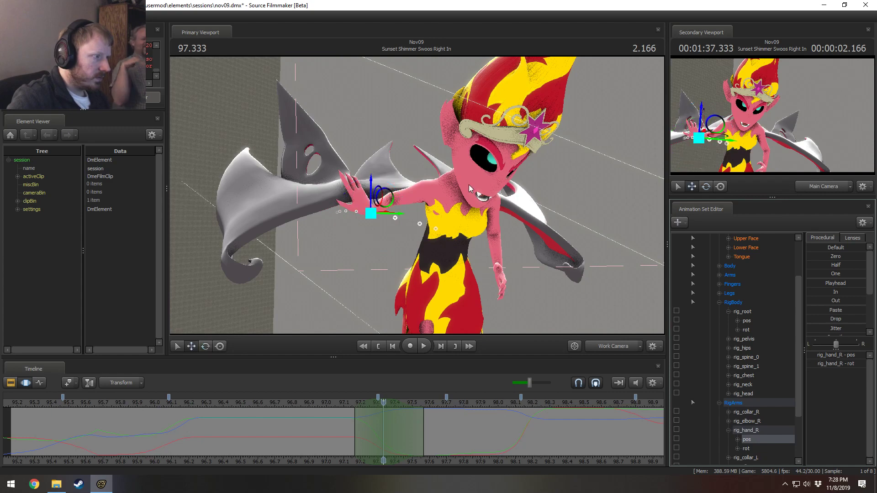
pyautogui.keyDown('alt'); pyautogui.moveTo(445, 234); pyautogui.dragTo(399, 238); pyautogui.keyUp('alt')
pyautogui.keyDown('alt'); pyautogui.moveTo(399, 239); pyautogui.dragTo(405, 258); pyautogui.keyUp('alt')
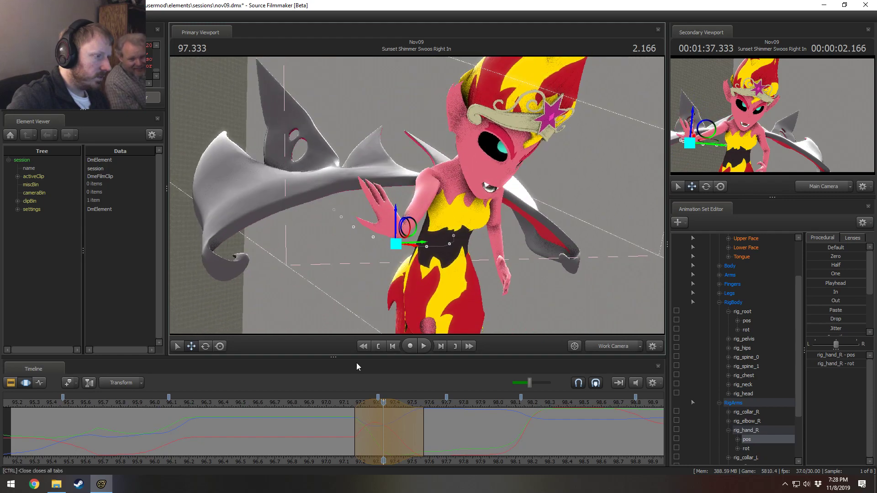
# Shift the hand move's time selection to about 97.2 to 97.5 s centred at 97.3 s, and play back the motion.
pyautogui.moveTo(383, 426); pyautogui.dragTo(434, 425)
pyautogui.click(333, 406)
pyautogui.press('space')
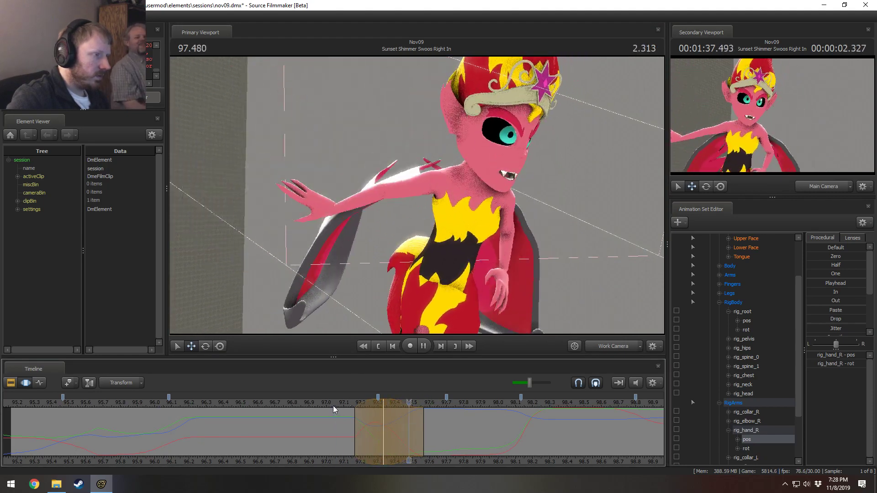
pyautogui.press('space')
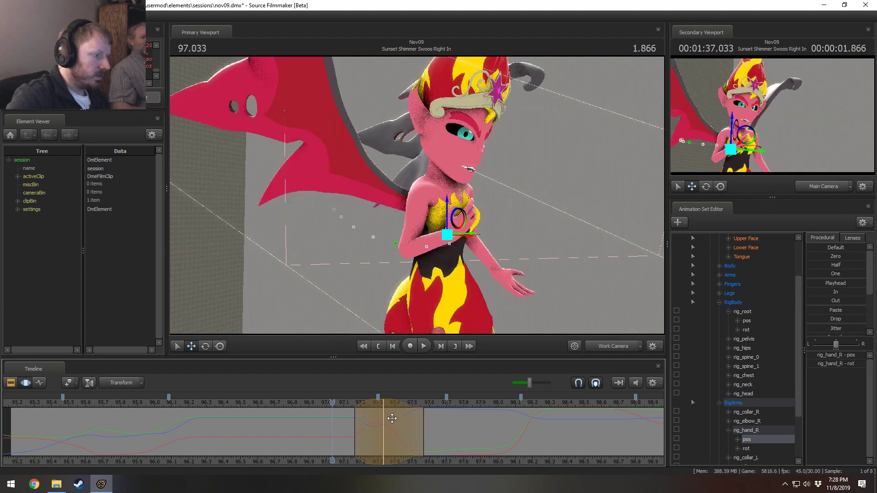
pyautogui.moveTo(414, 428); pyautogui.dragTo(403, 427)
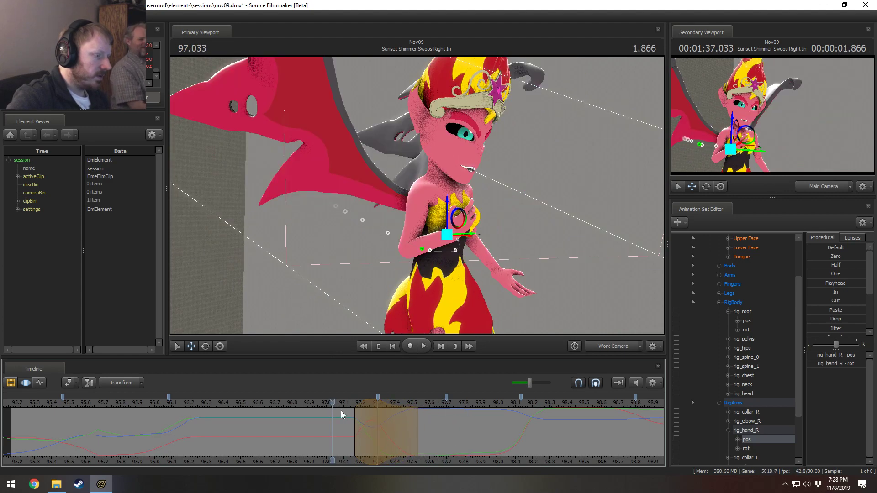
pyautogui.press('space')
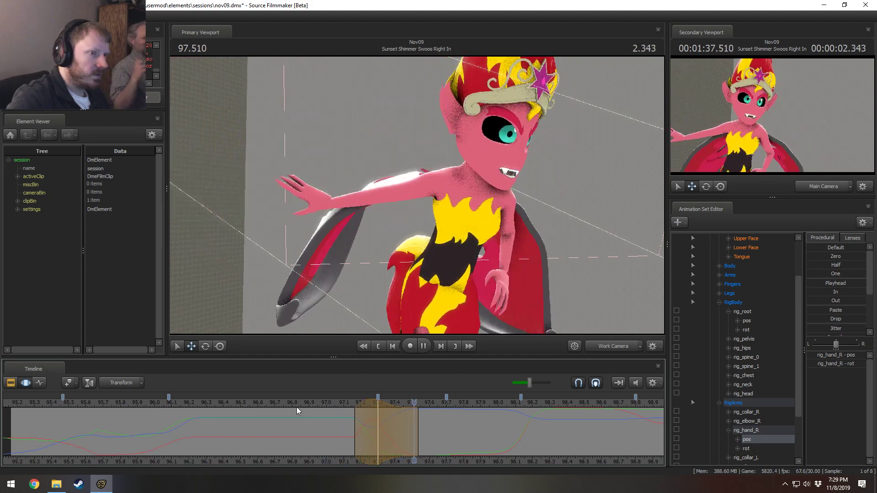
pyautogui.press('space')
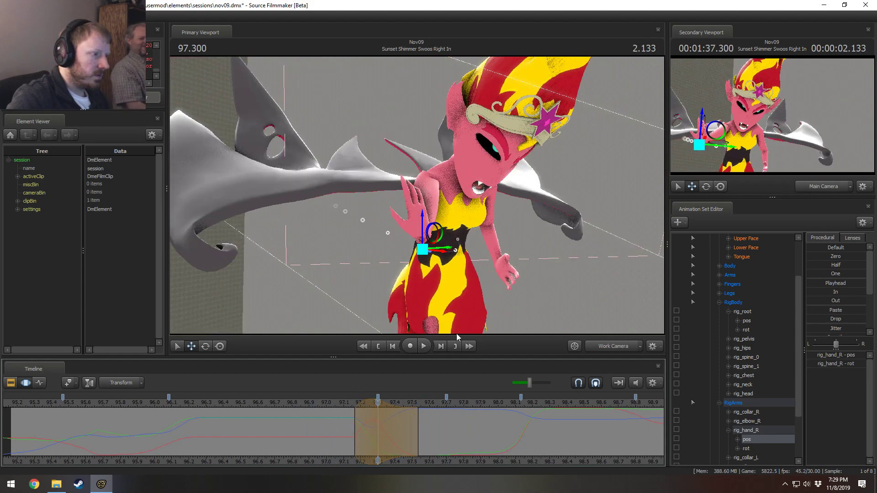
# Isolate rig_hand_R's rot control and play back the wrist motion within the current time selection around 97.3 s.
pyautogui.moveTo(430, 192)
pyautogui.keyDown('alt'); pyautogui.mouseDown()
pyautogui.moveTo(423, 219)
pyautogui.moveTo(422, 188)
pyautogui.mouseUp(); pyautogui.keyUp('alt')
pyautogui.press('Escape')
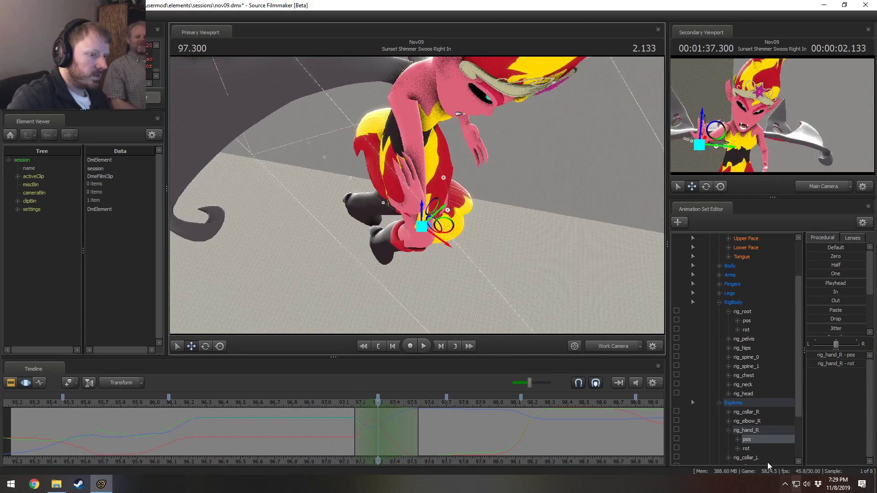
pyautogui.click(747, 449)
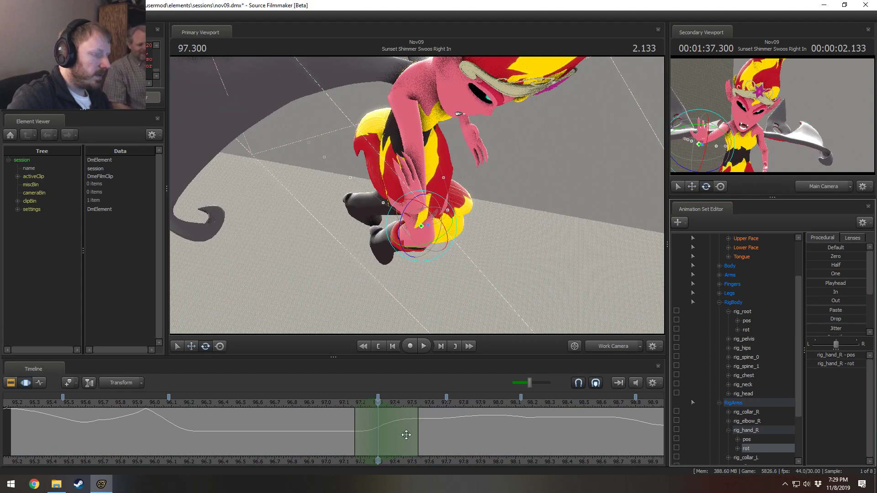
pyautogui.moveTo(378, 432)
pyautogui.mouseDown()
pyautogui.moveTo(355, 428)
pyautogui.moveTo(377, 432)
pyautogui.mouseUp()
pyautogui.press('space')
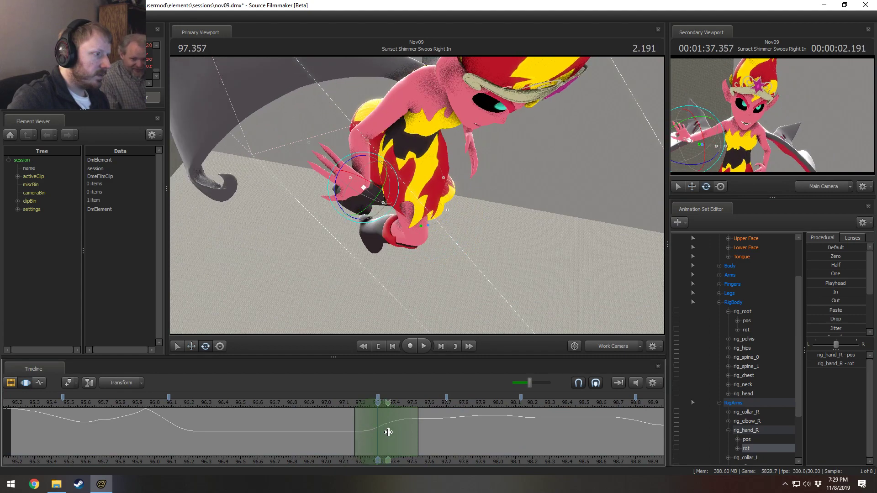
pyautogui.press('space')
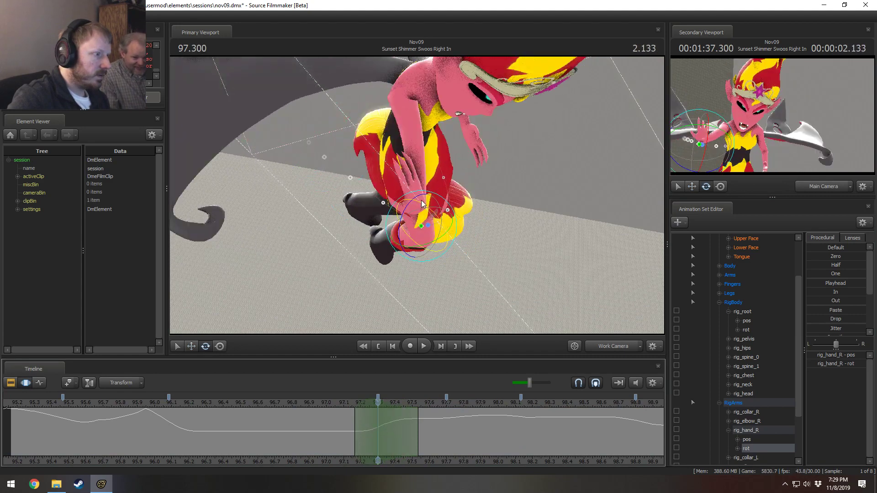
# Switch the manipulation mode from Transform to Offset and rotate rig_hand_R so the fingers bend downward at 97.3 s.
pyautogui.click(129, 384)
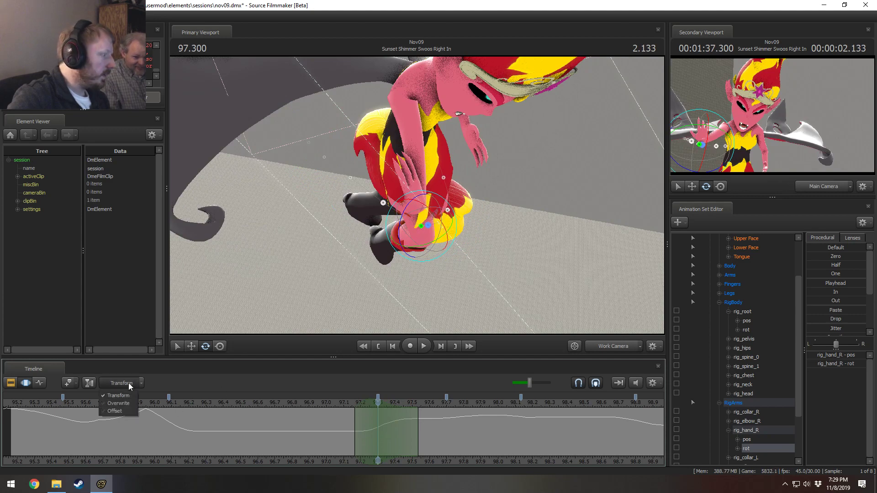
pyautogui.click(120, 412)
pyautogui.moveTo(450, 214); pyautogui.dragTo(419, 248)
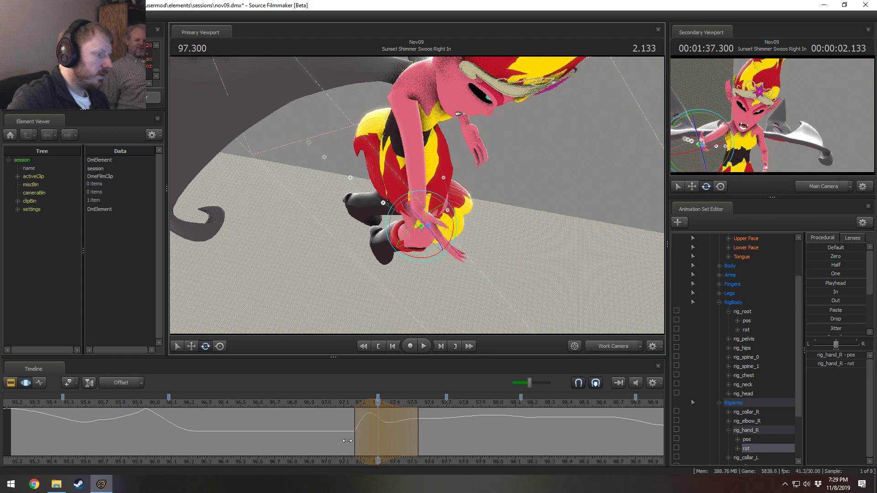
# Try to move rig_hand_R at 97.4 s over a time selection of about 97.3 to 97.5 s.
pyautogui.moveTo(347, 440); pyautogui.dragTo(389, 432)
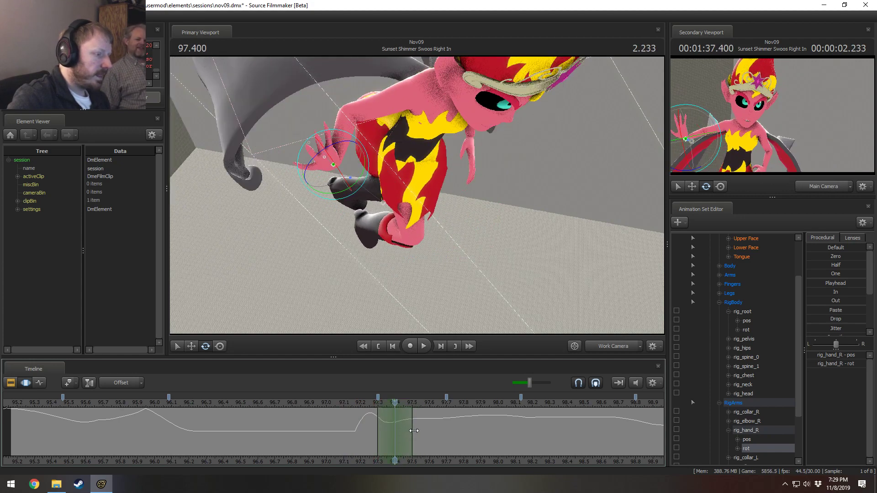
pyautogui.keyDown('alt'); pyautogui.moveTo(407, 161); pyautogui.dragTo(405, 199); pyautogui.keyUp('alt')
pyautogui.press('w')
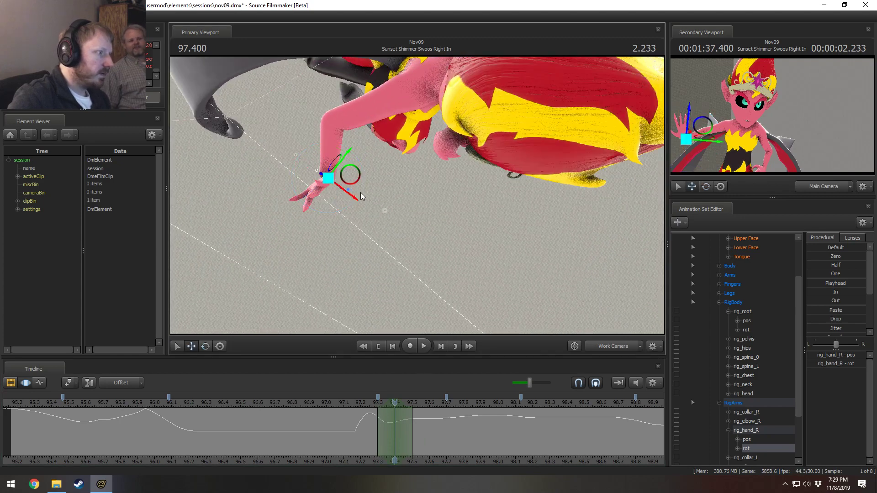
pyautogui.moveTo(352, 179)
pyautogui.mouseDown()
pyautogui.moveTo(347, 206)
pyautogui.moveTo(354, 178)
pyautogui.mouseUp()
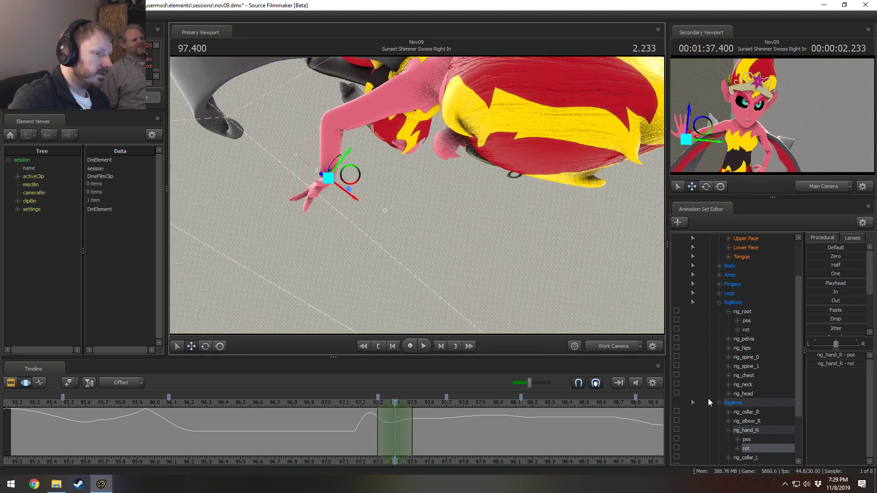
# Smooth all of rig_hand_R's motion from about 97.17 to 97.5 s with a short falloff, and play back the result.
pyautogui.click(757, 433)
pyautogui.keyDown('alt'); pyautogui.moveTo(392, 231); pyautogui.dragTo(345, 156); pyautogui.keyUp('alt')
pyautogui.moveTo(361, 438); pyautogui.dragTo(425, 442)
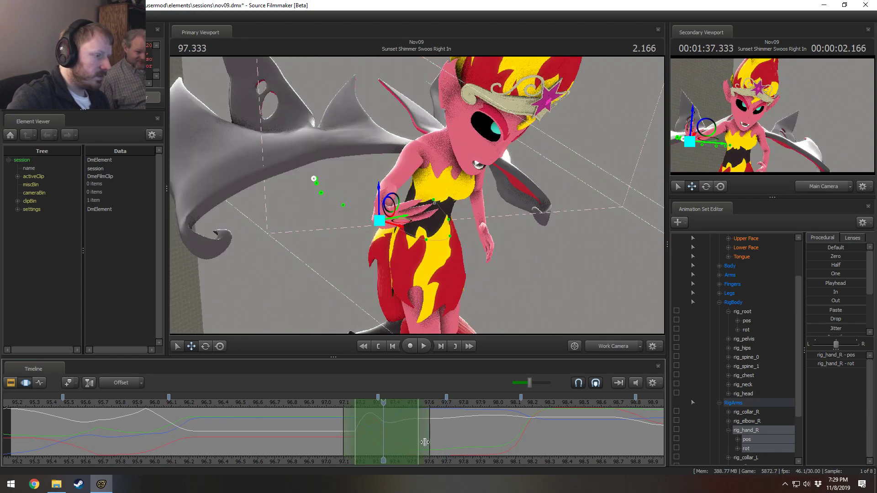
pyautogui.keyDown('shift'); pyautogui.scroll(-1, 546, 419); pyautogui.keyUp('shift')
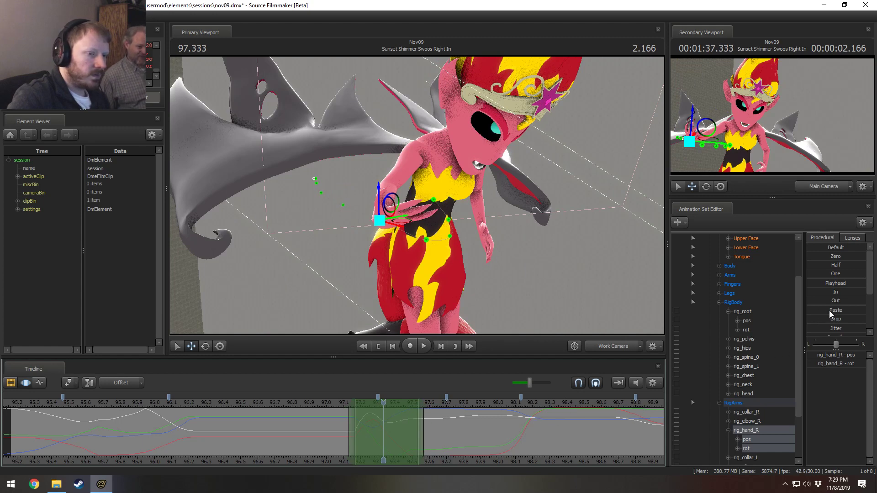
pyautogui.scroll(-3, 832, 313)
pyautogui.click(828, 273)
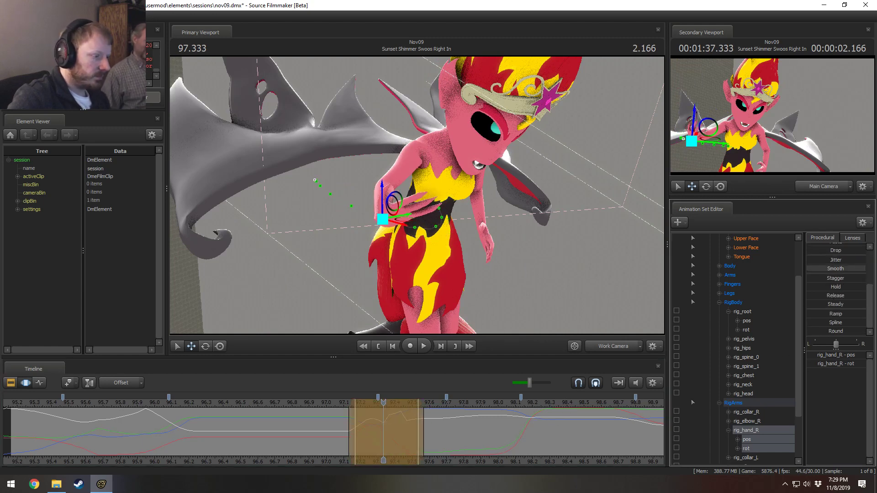
pyautogui.click(346, 434)
pyautogui.moveTo(349, 435); pyautogui.dragTo(416, 437)
pyautogui.press('space')
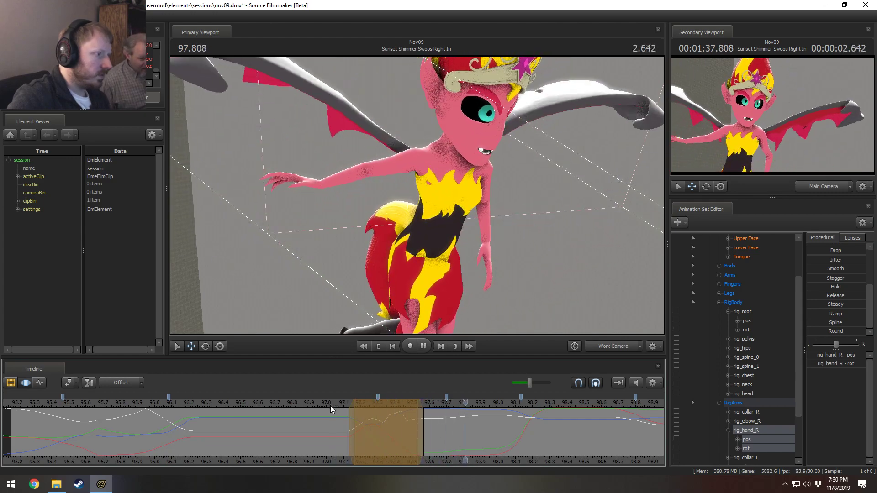
pyautogui.press('space')
# Smooth rig_hand_R's motion again from about 97.5 to 97.67 s with falloff on both sides, and play back the shot.
pyautogui.moveTo(401, 435)
pyautogui.keyDown('shift'); pyautogui.mouseDown()
pyautogui.moveTo(439, 443)
pyautogui.moveTo(411, 442)
pyautogui.mouseUp(); pyautogui.keyUp('shift')
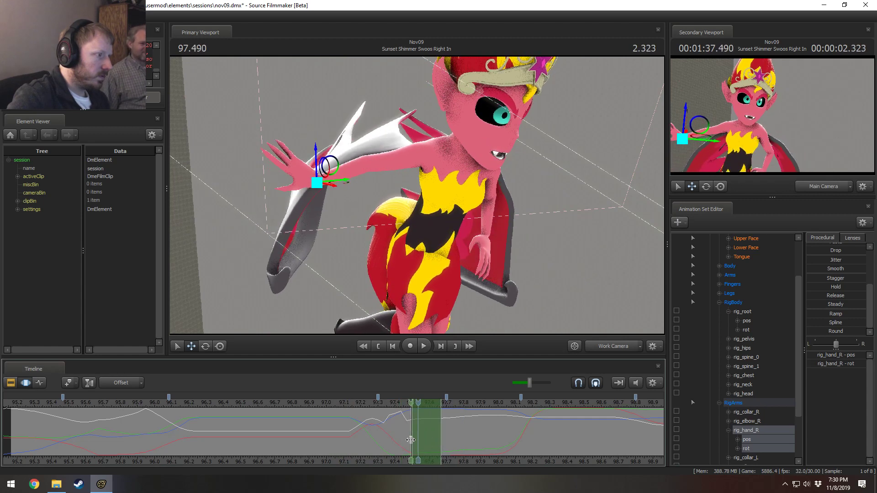
pyautogui.scroll(3, 426, 442)
pyautogui.click(834, 332)
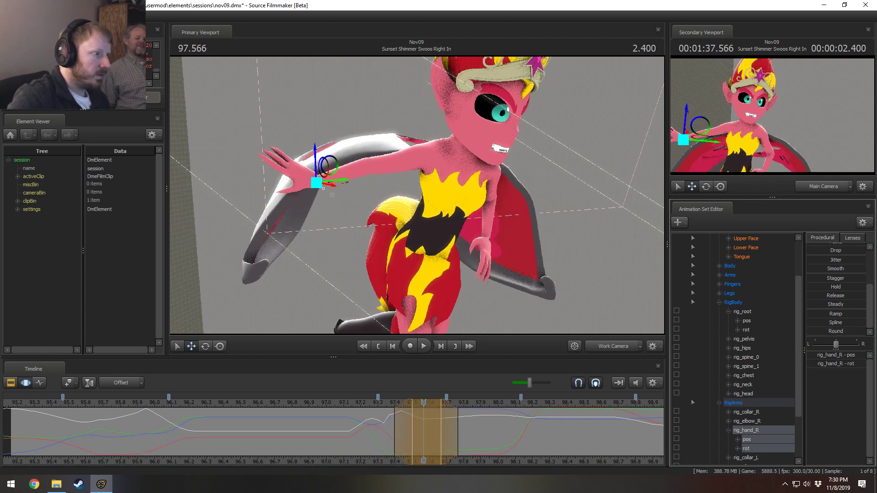
pyautogui.press('space')
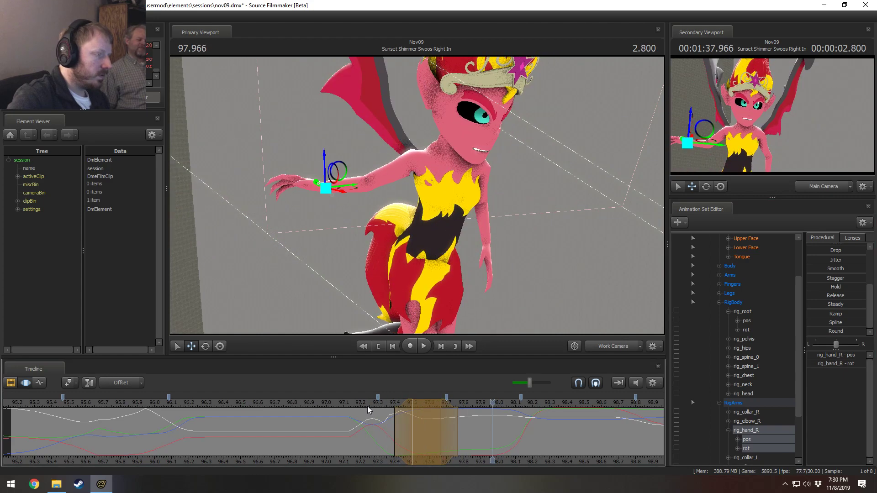
pyautogui.click(310, 415)
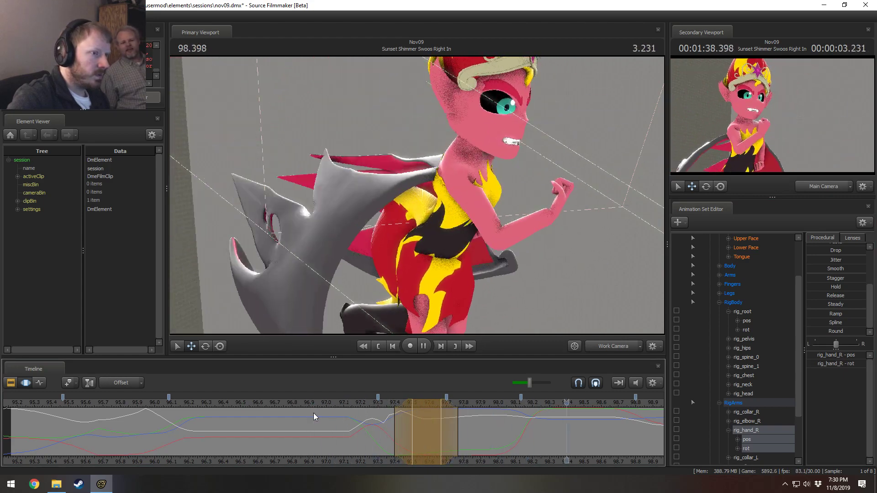
pyautogui.press('space')
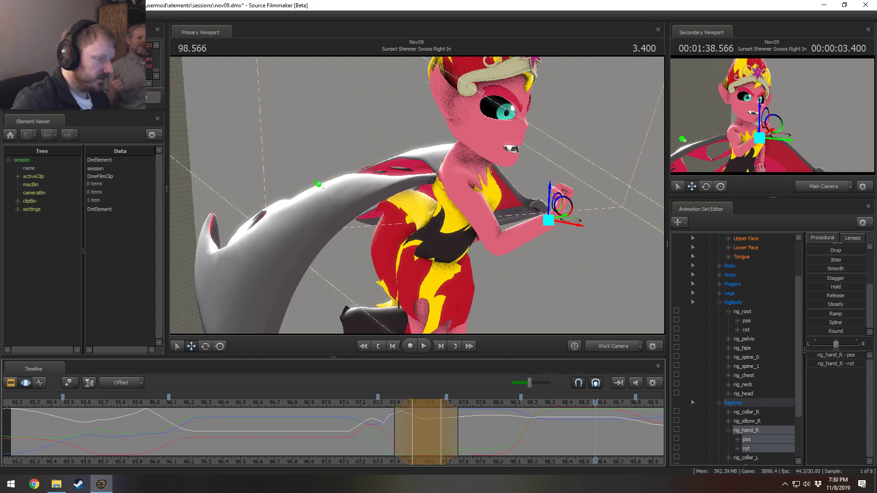
# Review the landing and arm motion through the main camera from about 97.07 s to 98.6 s.
pyautogui.click(355, 403)
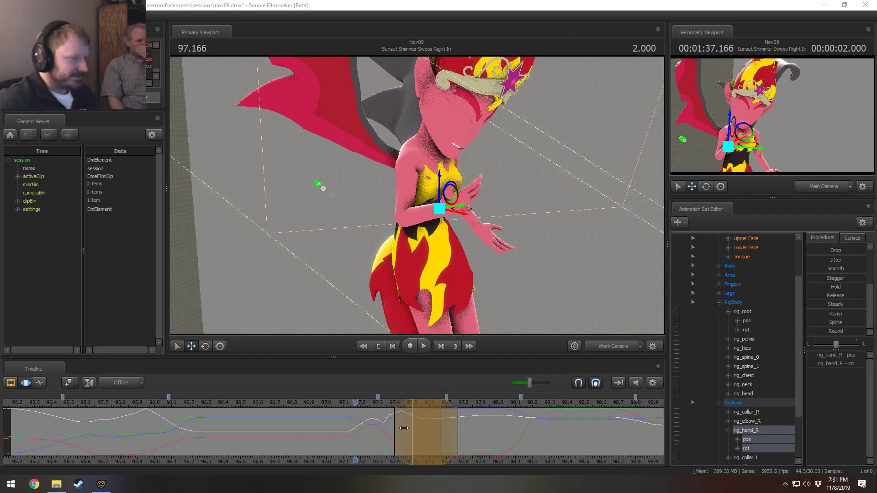
pyautogui.click(339, 400)
pyautogui.click(618, 346)
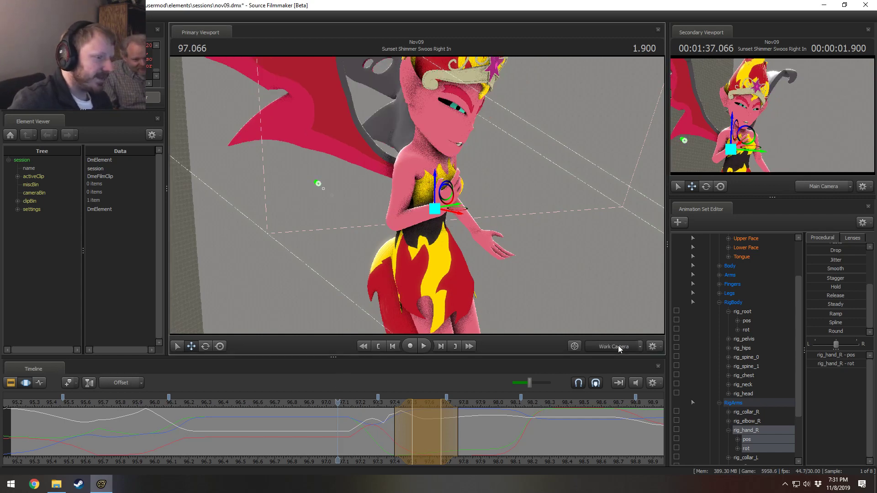
pyautogui.press('space')
pyautogui.press('space')
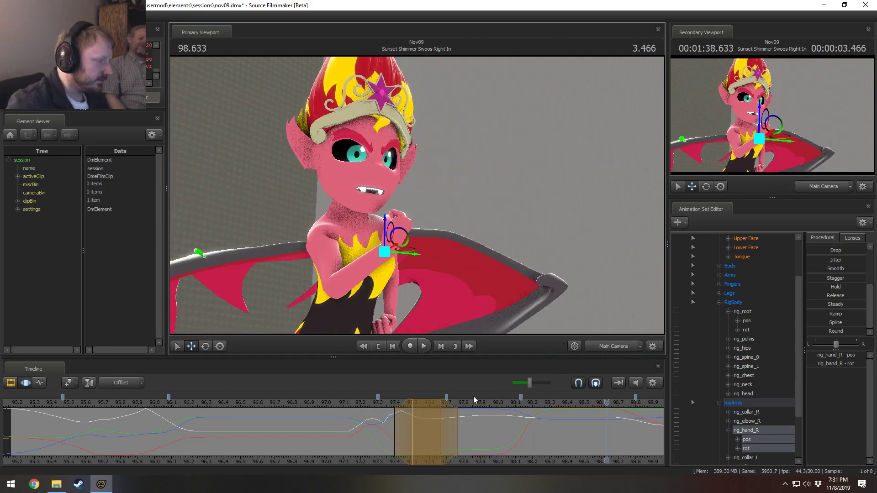
pyautogui.click(351, 402)
pyautogui.press('space')
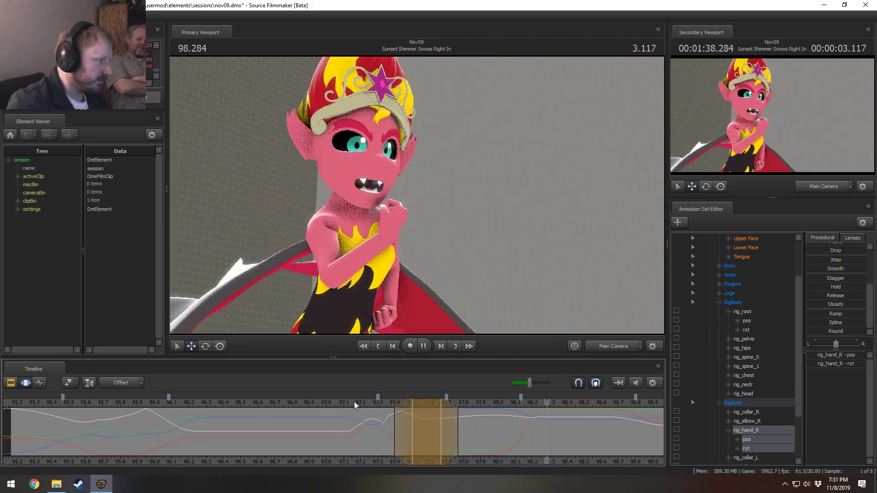
pyautogui.click(351, 402)
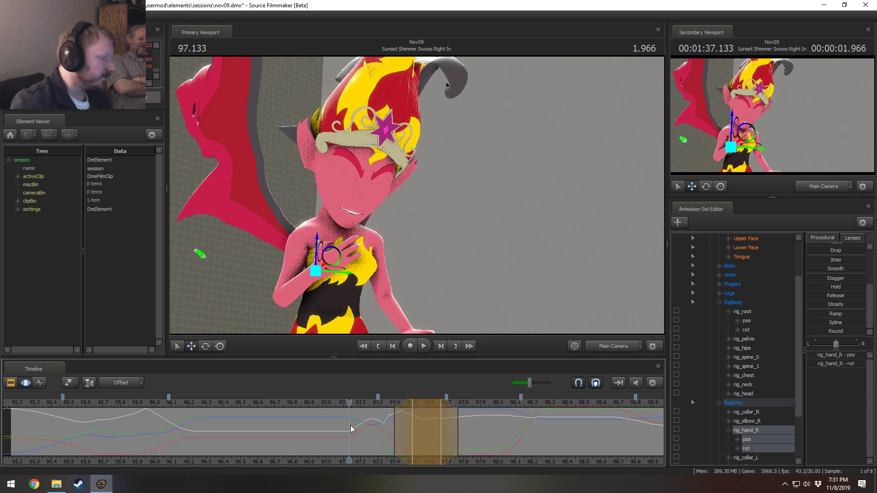
# Select about 97.13 to 97.47 s centred on 97.3 s, return to the work camera and adjust rig_hand_R's rotation at 97.3 s.
pyautogui.moveTo(337, 415); pyautogui.dragTo(418, 408)
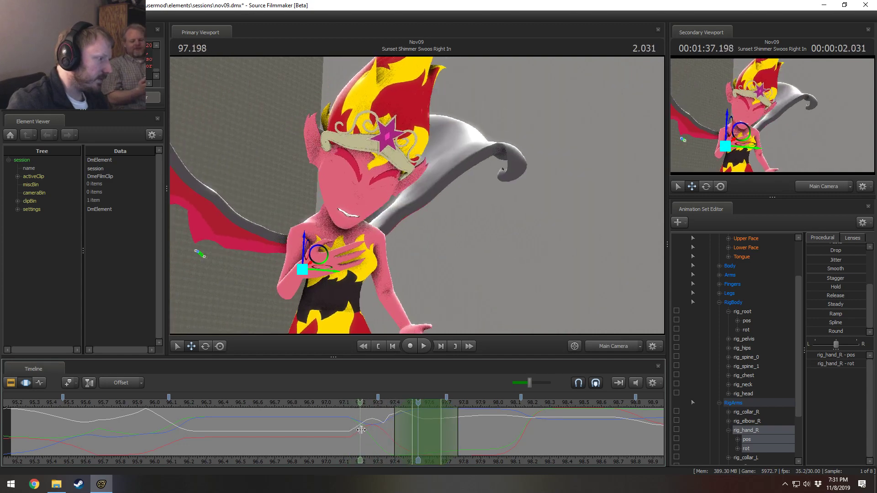
pyautogui.keyDown('shift'); pyautogui.click(380, 430); pyautogui.keyUp('shift')
pyautogui.scroll(6, 380, 430)
pyautogui.scroll(-1, 390, 428)
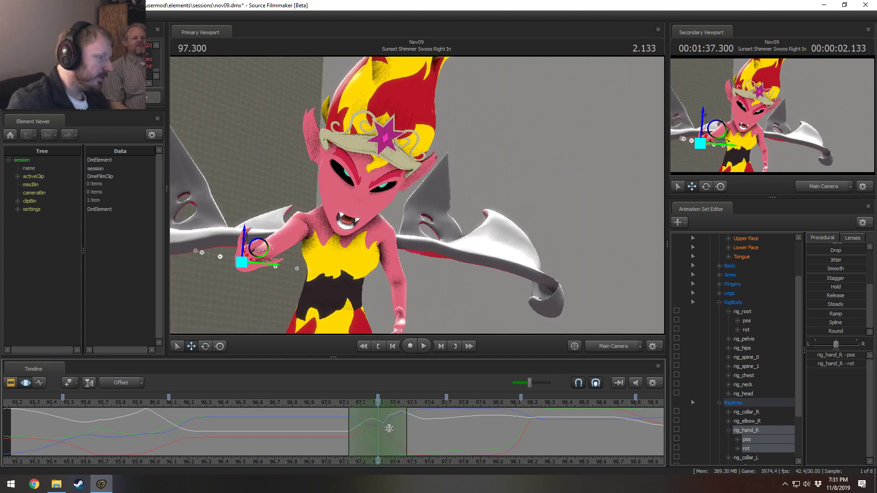
pyautogui.keyDown('ctrl'); pyautogui.click(594, 346); pyautogui.keyUp('ctrl')
pyautogui.moveTo(457, 220); pyautogui.dragTo(411, 237)
pyautogui.keyDown('alt'); pyautogui.moveTo(417, 201); pyautogui.dragTo(419, 256); pyautogui.keyUp('alt')
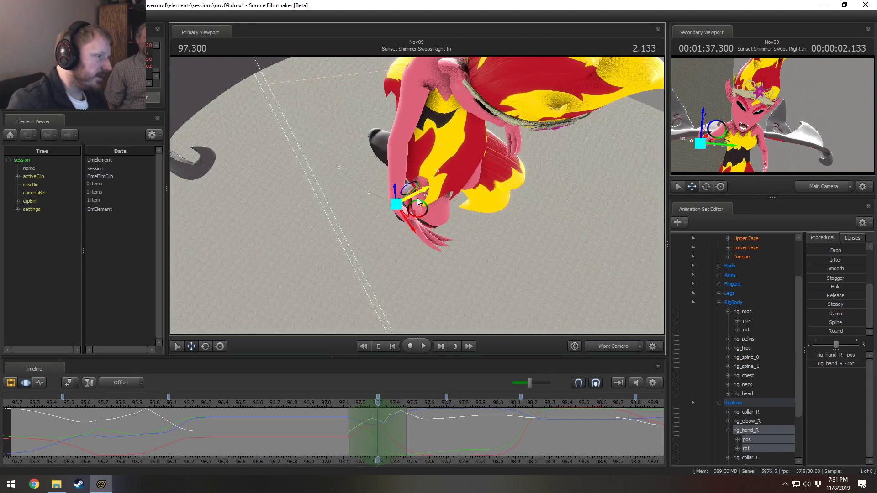
pyautogui.press('e')
pyautogui.moveTo(426, 209)
pyautogui.mouseDown()
pyautogui.moveTo(404, 221)
pyautogui.moveTo(421, 199)
pyautogui.mouseUp()
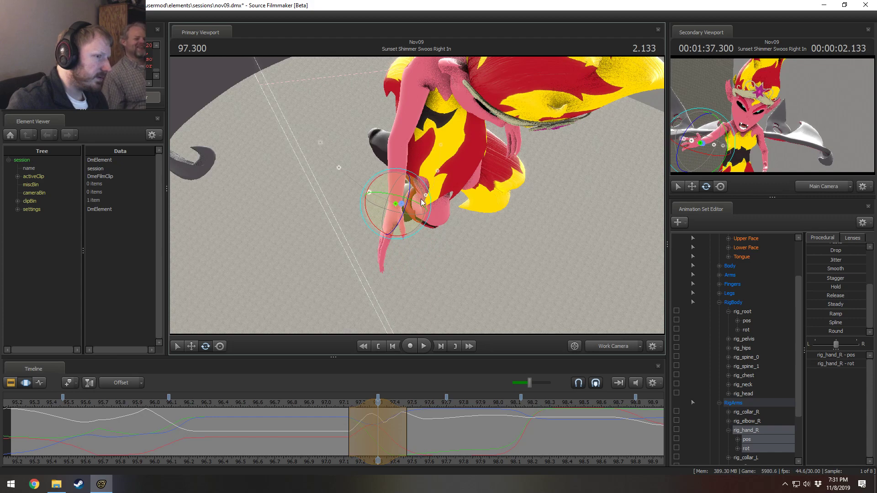
pyautogui.moveTo(339, 410); pyautogui.dragTo(361, 419)
pyautogui.keyDown('alt'); pyautogui.moveTo(427, 318); pyautogui.dragTo(435, 284); pyautogui.keyUp('alt')
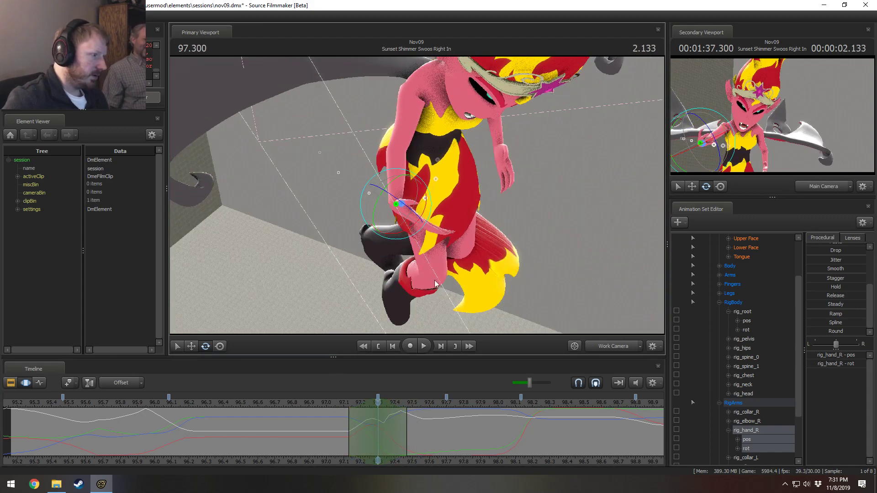
# Shift the time selection to about 97.2 to 97.53 s and rotate rig_hand_R so the fingers trail downward at 97.37 s.
pyautogui.moveTo(352, 436); pyautogui.dragTo(406, 436)
pyautogui.moveTo(389, 435)
pyautogui.mouseDown()
pyautogui.moveTo(373, 433)
pyautogui.moveTo(405, 439)
pyautogui.moveTo(383, 439)
pyautogui.moveTo(392, 440)
pyautogui.mouseUp()
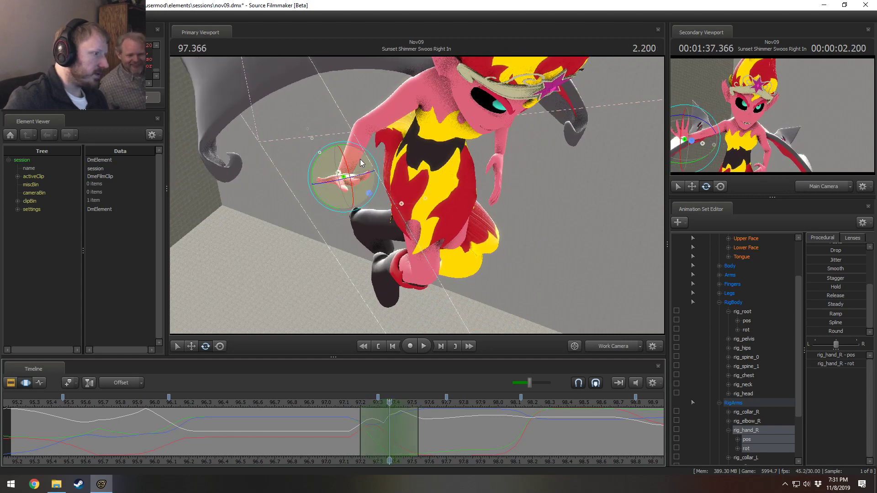
pyautogui.moveTo(361, 163); pyautogui.dragTo(379, 188)
pyautogui.moveTo(408, 192); pyautogui.dragTo(400, 185, button='middle')
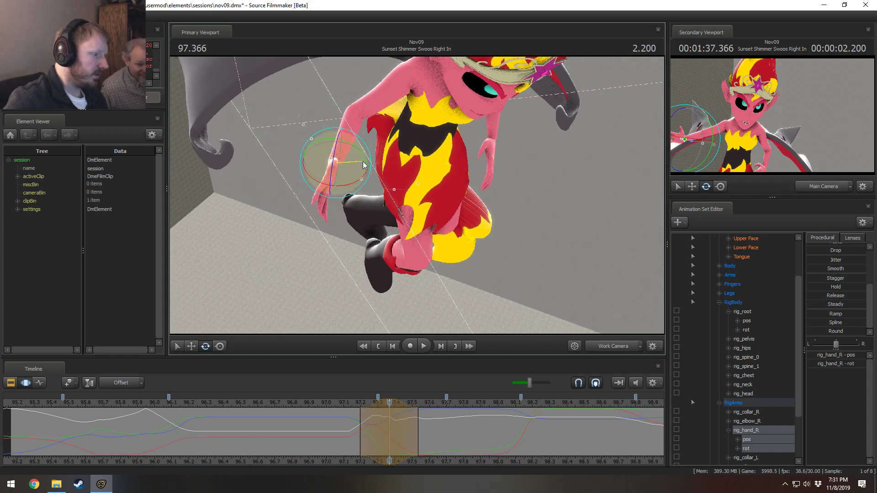
# Rotate rig_hand_R at 97.43 and 97.5 s over a selection starting near 97.37 s, and extend its leading falloff to about 97.27 s.
pyautogui.moveTo(391, 401); pyautogui.dragTo(401, 434)
pyautogui.moveTo(308, 129); pyautogui.dragTo(344, 139)
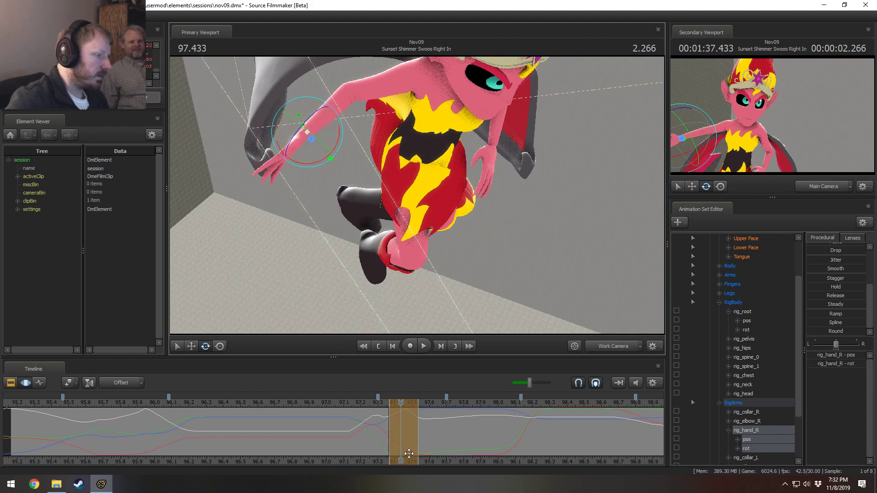
pyautogui.moveTo(378, 437); pyautogui.dragTo(414, 402)
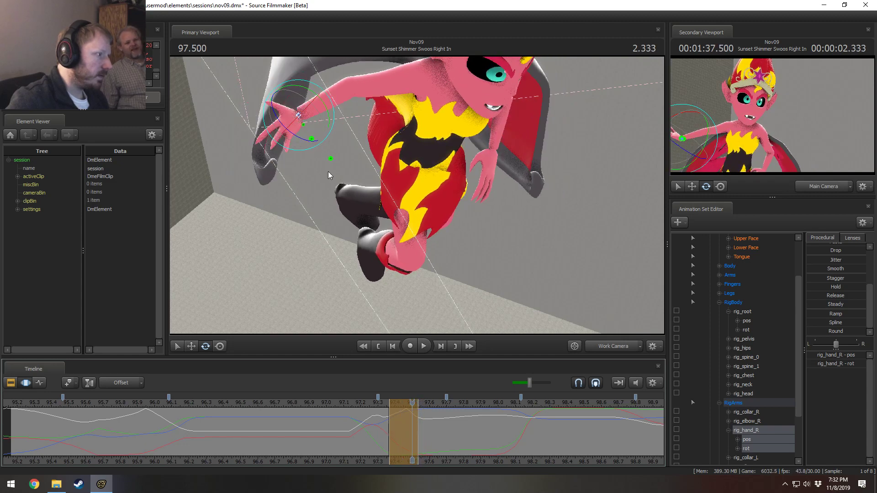
pyautogui.moveTo(316, 156); pyautogui.dragTo(314, 120)
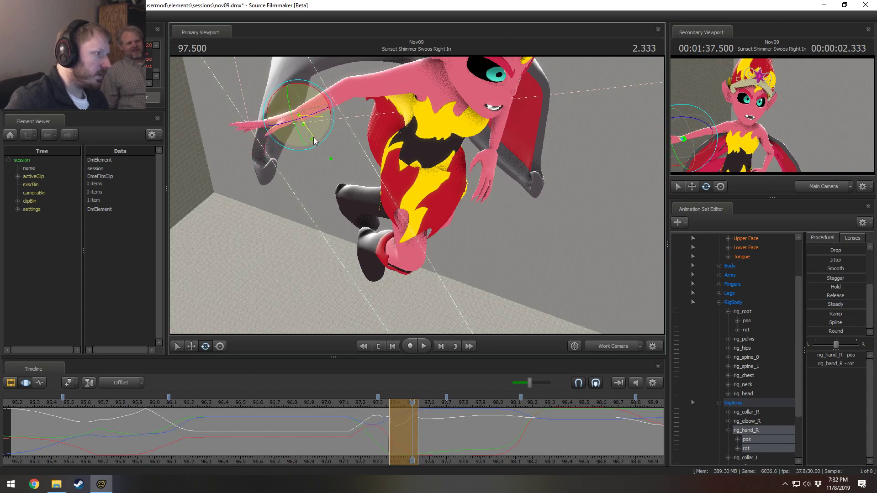
pyautogui.keyDown('shift'); pyautogui.scroll(1, 387, 431); pyautogui.keyUp('shift')
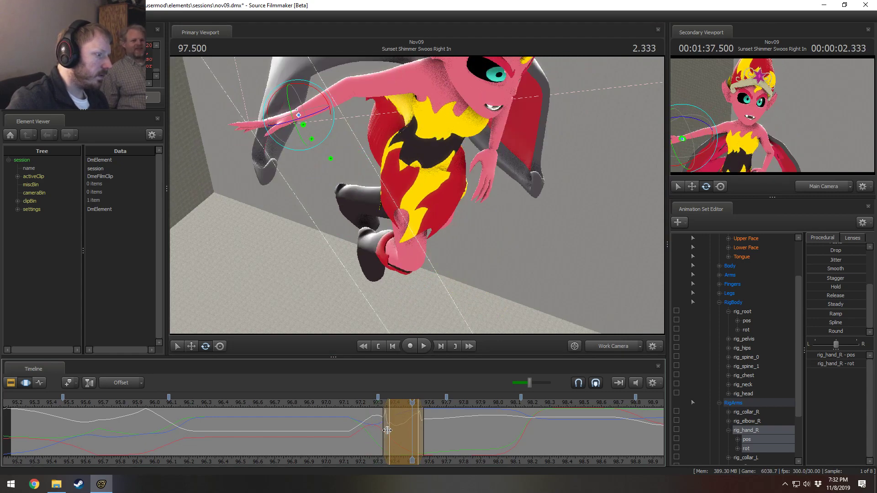
pyautogui.moveTo(378, 424); pyautogui.dragTo(369, 425)
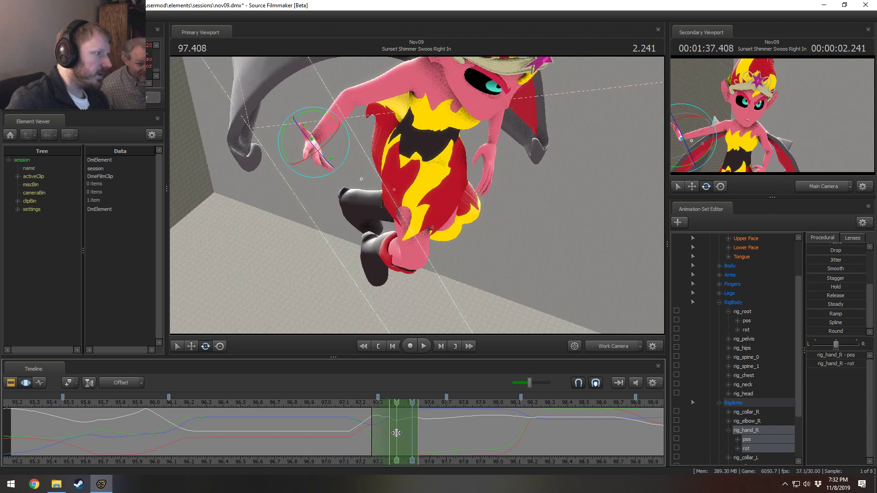
# Rotate rig_hand_R at 97.47 s so the fingers trail outward, and apply Round to its motion over about 97.5 to 97.63 s.
pyautogui.click(395, 433)
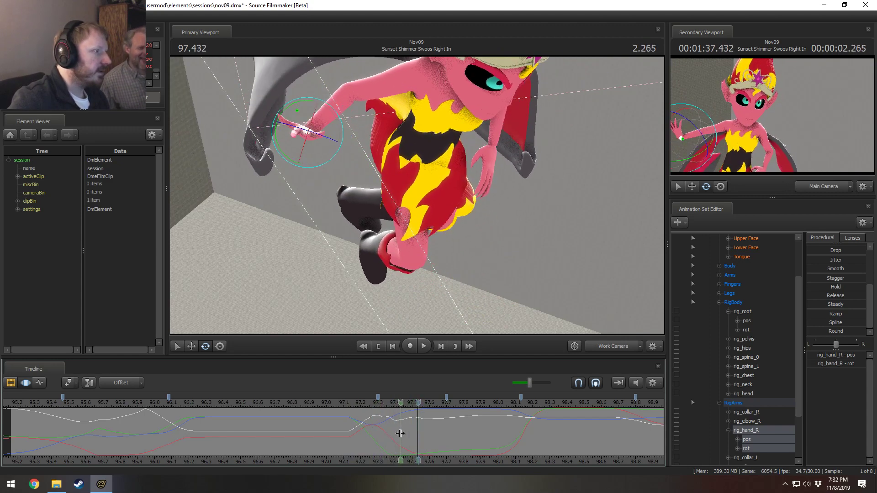
pyautogui.click(405, 431)
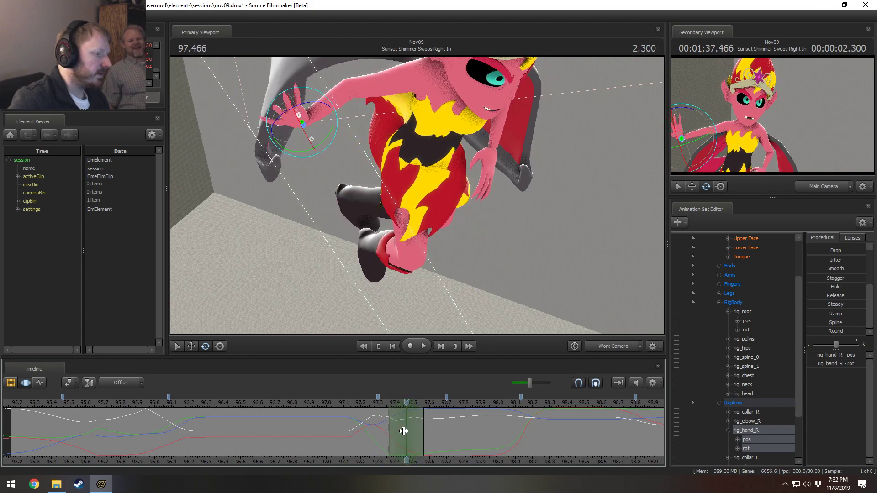
pyautogui.moveTo(330, 121); pyautogui.dragTo(314, 169)
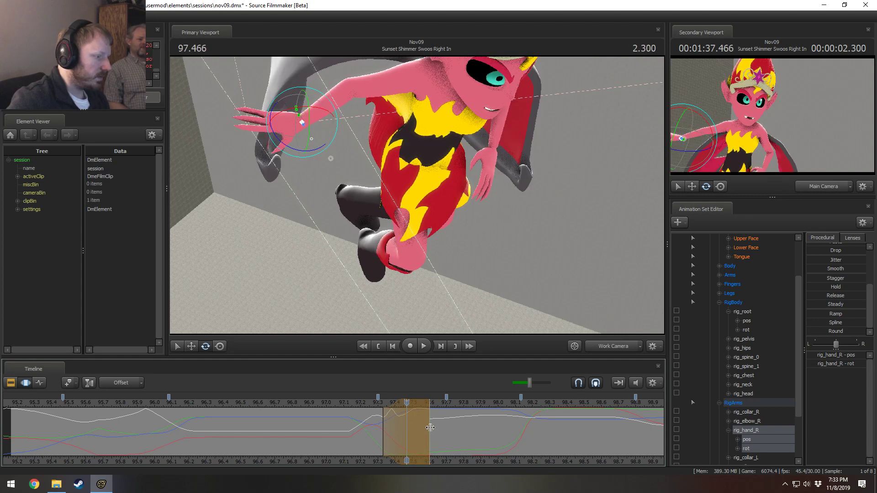
pyautogui.keyDown('shift'); pyautogui.moveTo(420, 426); pyautogui.dragTo(431, 431); pyautogui.keyUp('shift')
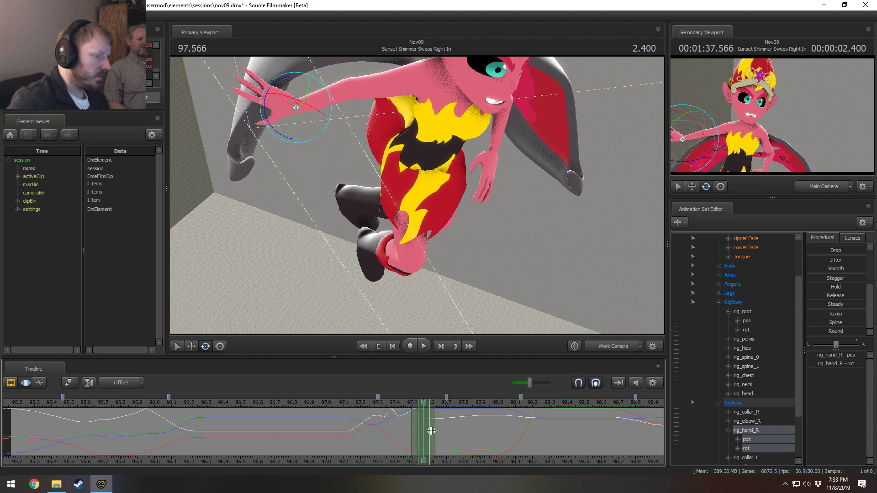
pyautogui.click(828, 332)
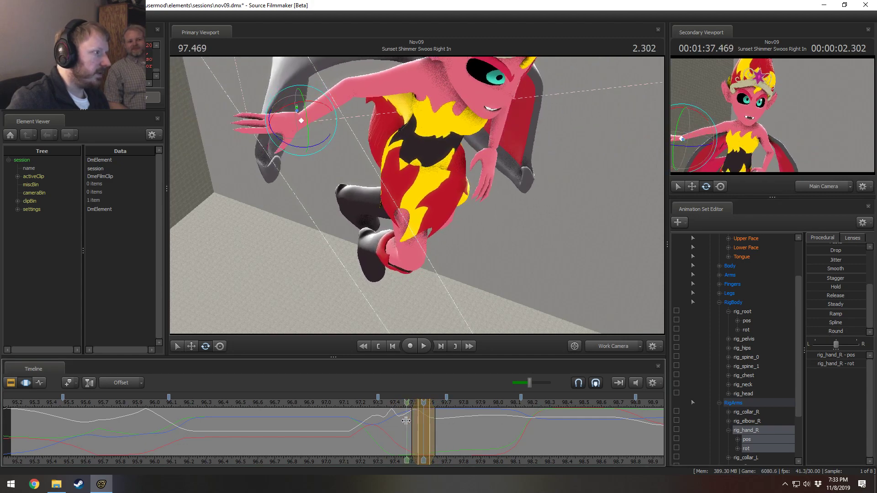
# Smooth rig_hand_R over about 97.27 to 97.63 s with falloffs reaching 97.17 and 97.73 s, and play back the result.
pyautogui.keyDown('shift'); pyautogui.moveTo(372, 421); pyautogui.dragTo(438, 428); pyautogui.keyUp('shift')
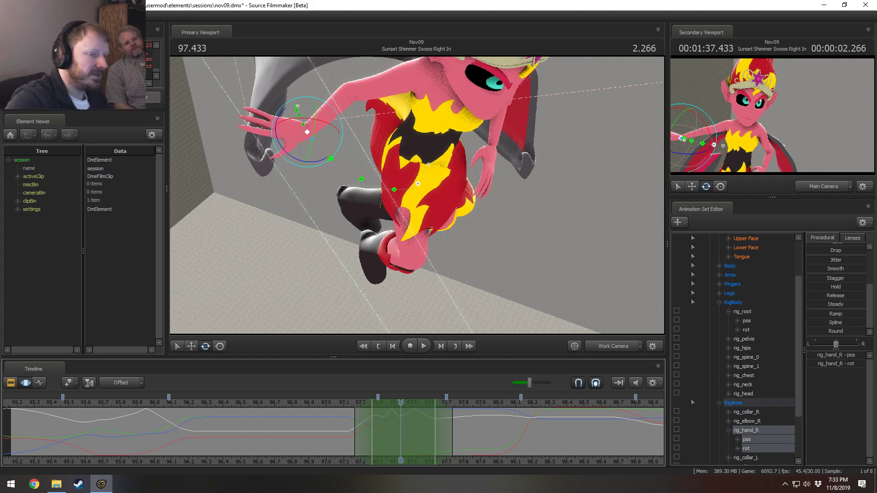
pyautogui.click(826, 270)
pyautogui.click(344, 403)
pyautogui.press('space')
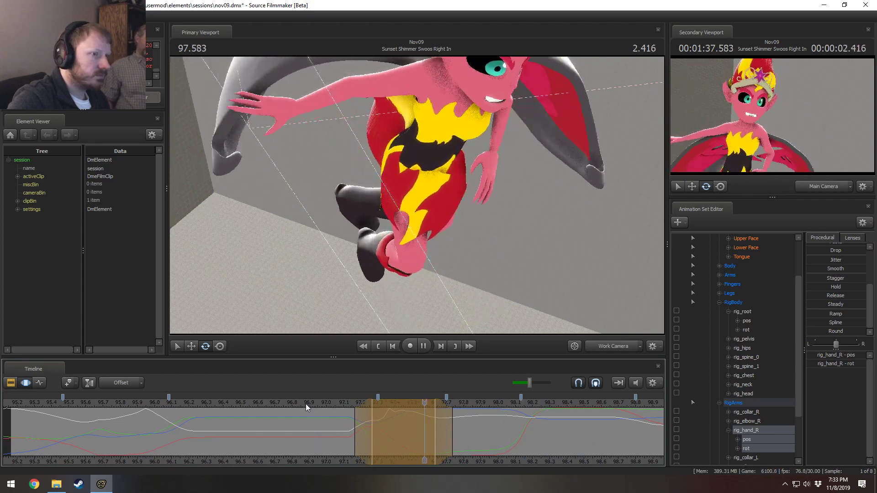
pyautogui.click(307, 405)
# Set the time selection to about 97.1 to 97.37 s with falloffs reaching 96.7 and 97.53 s around the right hand's outward swing.
pyautogui.press('shift')
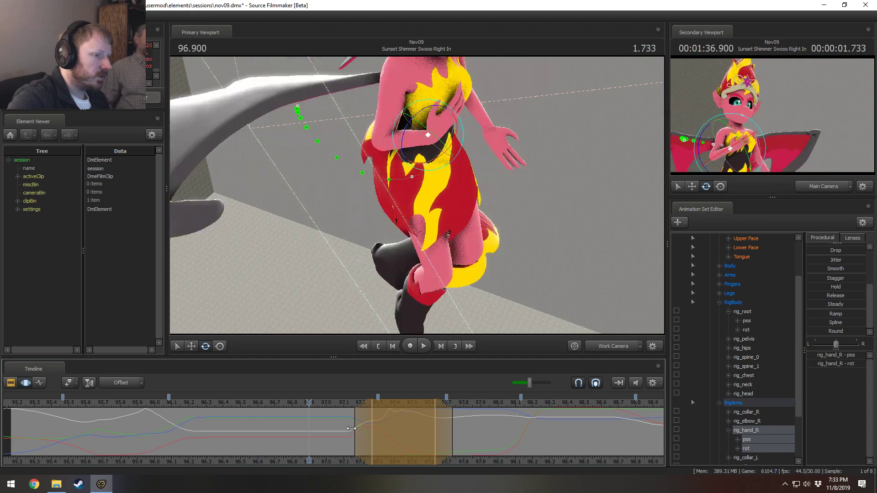
pyautogui.press('shift')
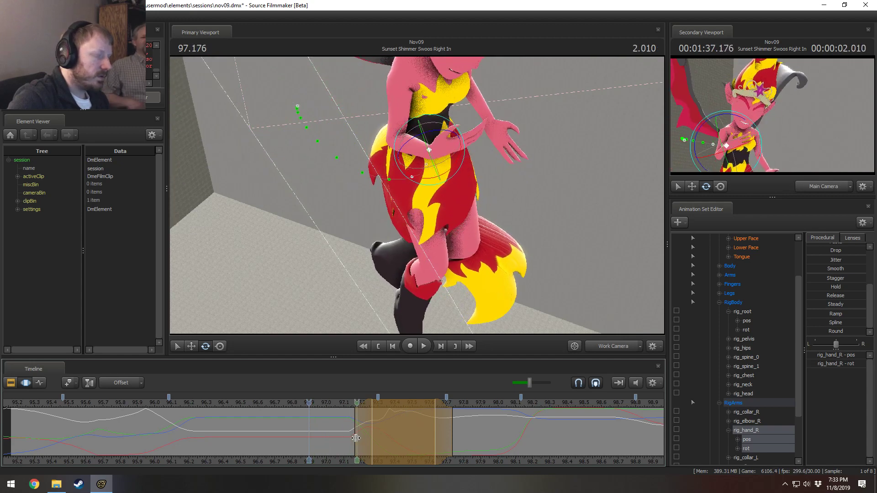
pyautogui.click(351, 437)
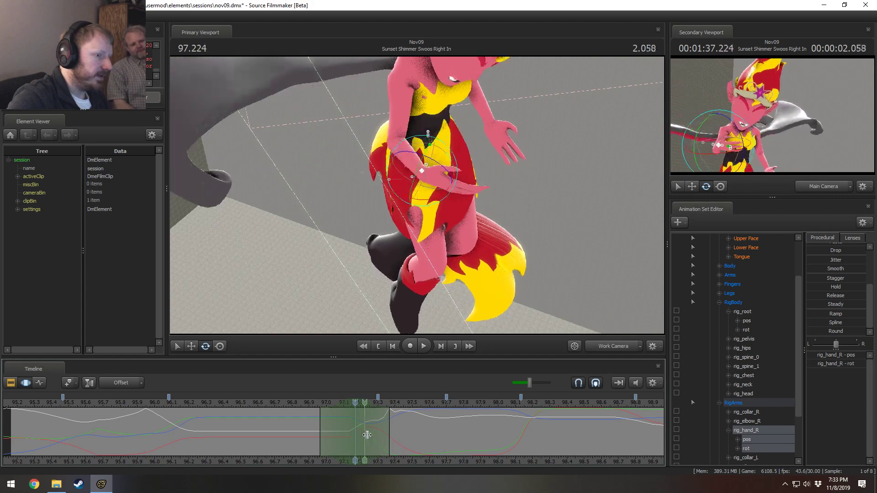
pyautogui.moveTo(372, 435)
pyautogui.keyDown('shift'); pyautogui.mouseDown()
pyautogui.moveTo(349, 437)
pyautogui.moveTo(387, 440)
pyautogui.mouseUp(); pyautogui.keyUp('shift')
pyautogui.scroll(4, 386, 440)
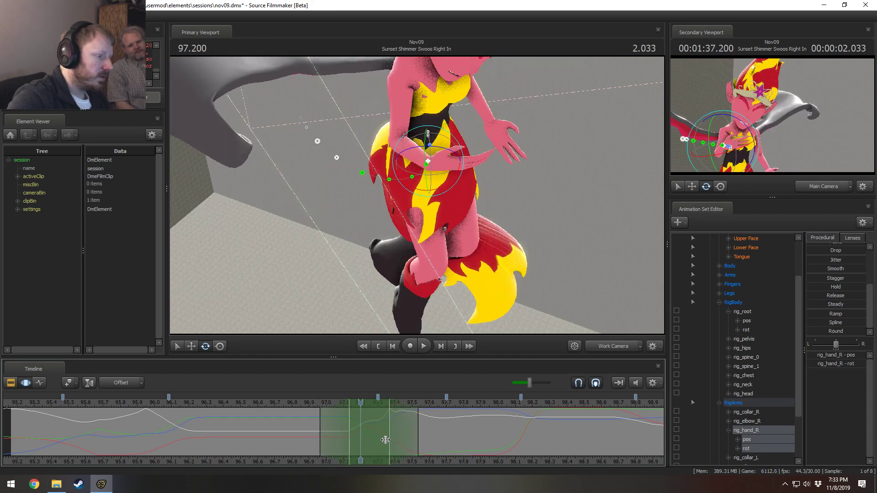
pyautogui.keyDown('shift'); pyautogui.moveTo(314, 421); pyautogui.dragTo(344, 417); pyautogui.keyUp('shift')
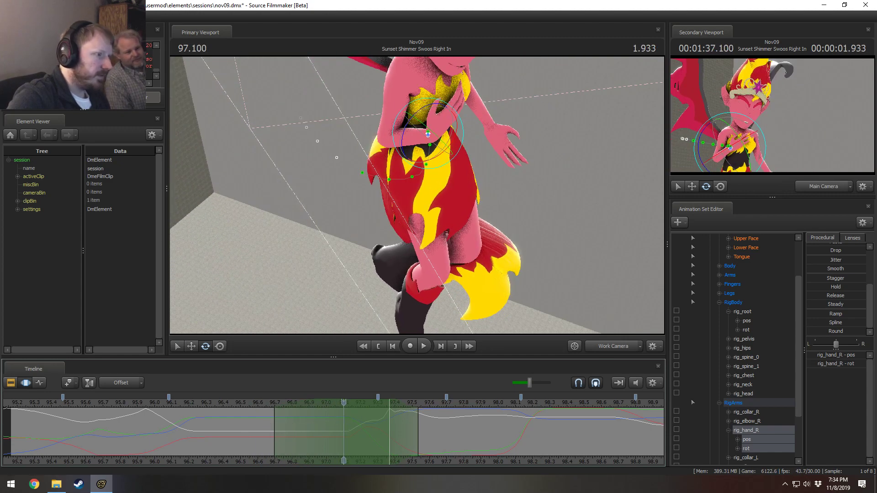
pyautogui.press('w')
pyautogui.moveTo(442, 177); pyautogui.dragTo(452, 156)
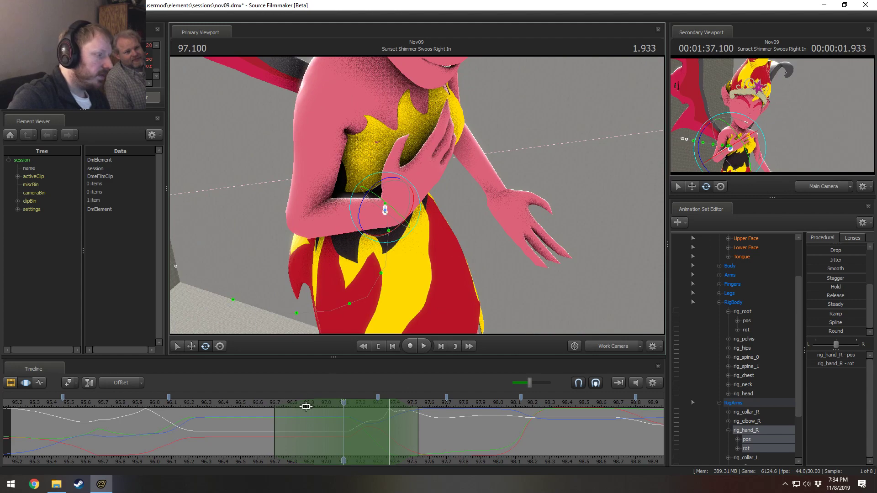
# Set the playhead to 98.53 s, collapse the rig control groups and expand Sunset Shimmer's Fingers group.
pyautogui.scroll(-4, 315, 420)
pyautogui.keyDown('shift'); pyautogui.moveTo(324, 429); pyautogui.dragTo(452, 402); pyautogui.keyUp('shift')
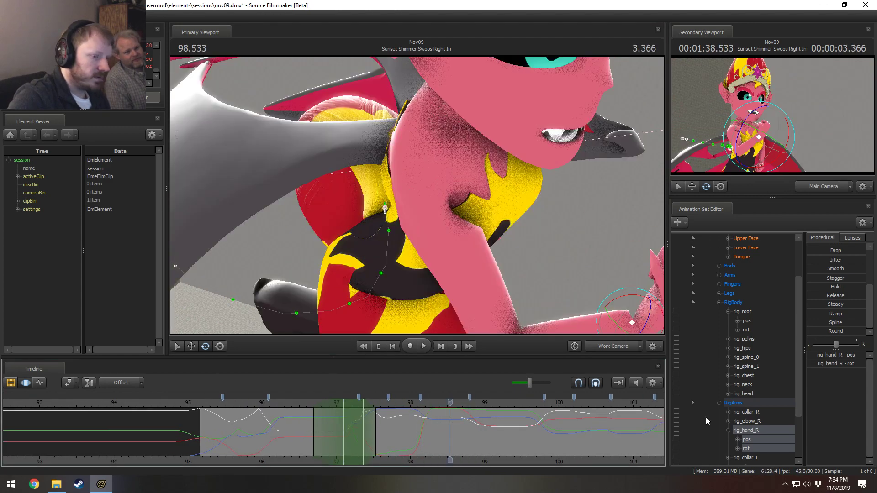
pyautogui.scroll(-3, 761, 385)
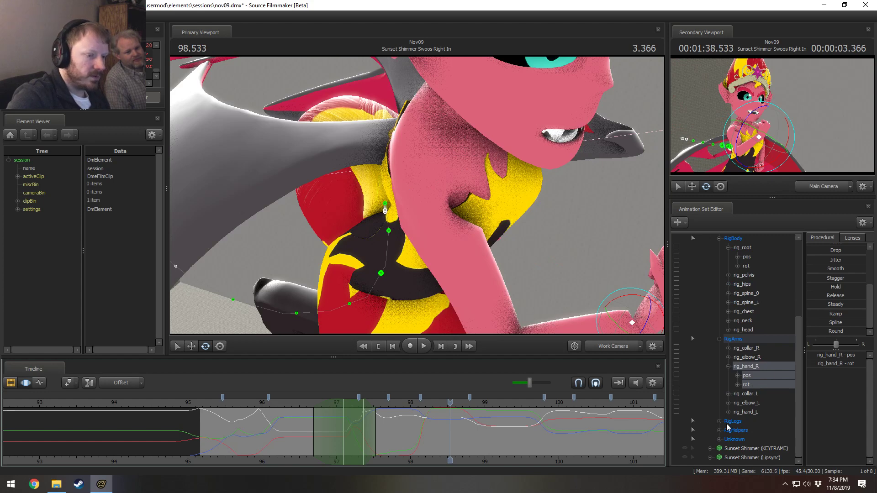
pyautogui.click(720, 340)
pyautogui.click(720, 312)
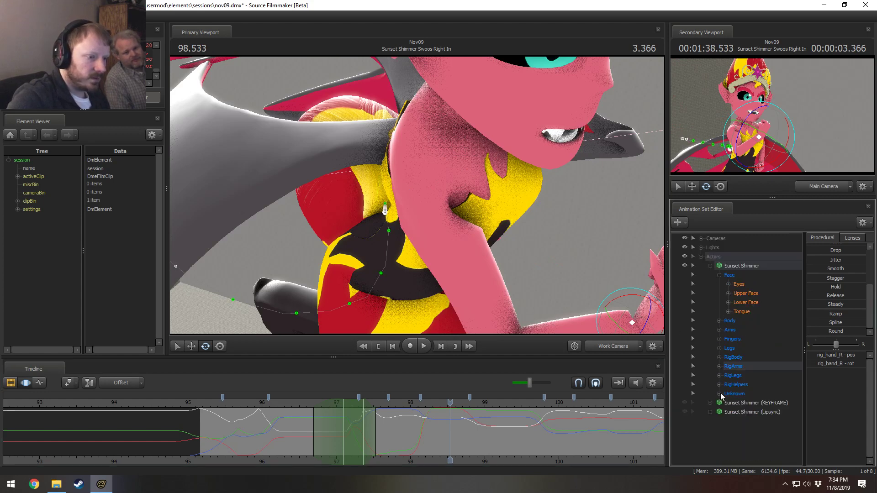
pyautogui.click(720, 376)
pyautogui.click(720, 377)
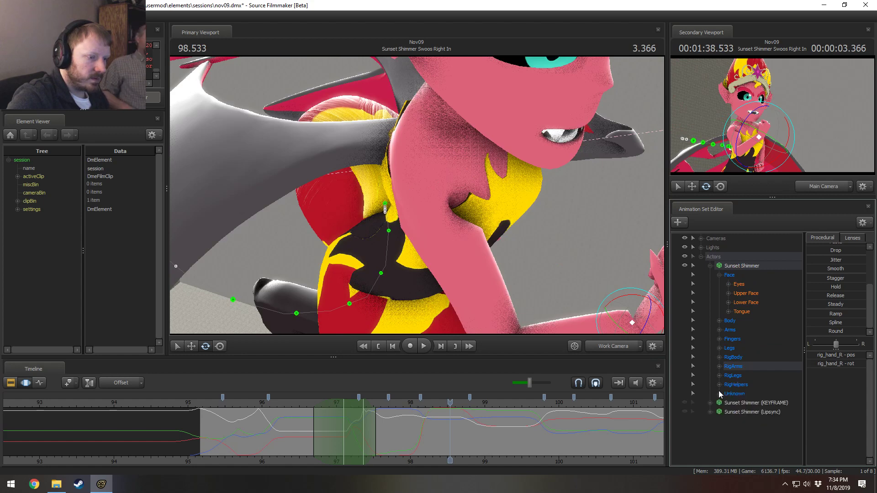
pyautogui.rightClick(731, 434)
pyautogui.click(721, 362)
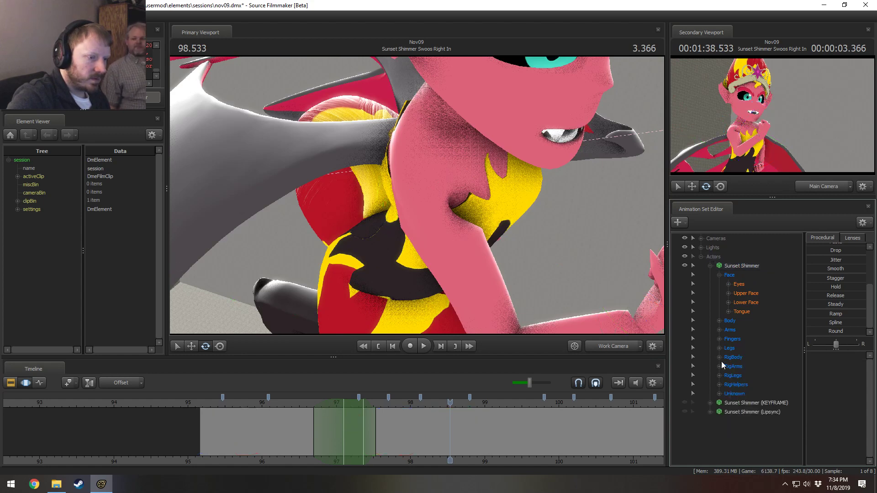
pyautogui.click(720, 339)
pyautogui.click(728, 348)
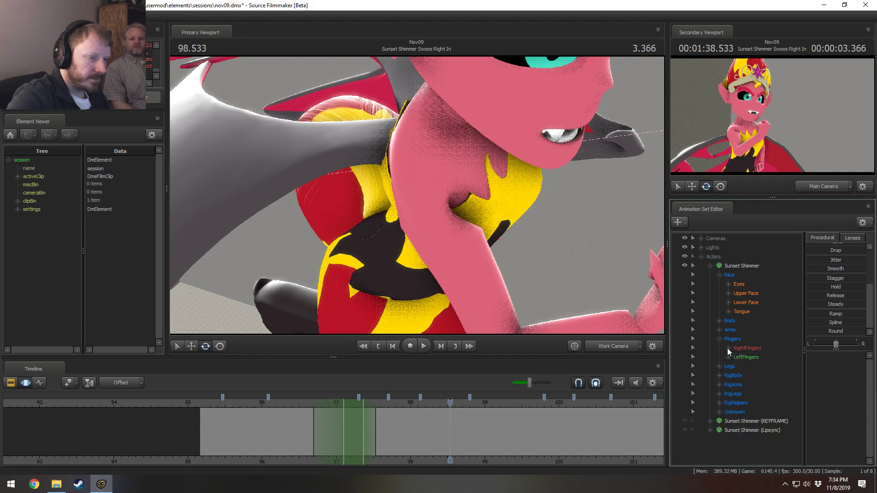
# Apply the Playhead pose to RightFingers over the time selection, and extend its leading falloff to about 96.47 s.
pyautogui.click(750, 349)
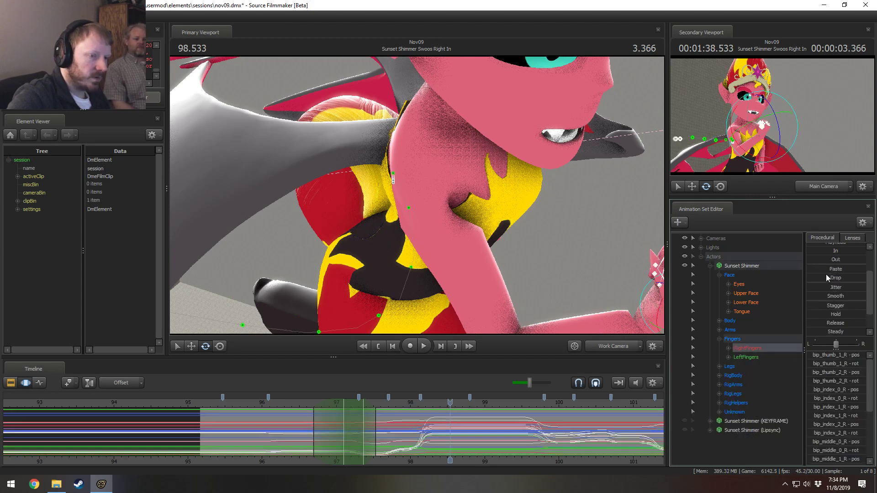
pyautogui.click(828, 276)
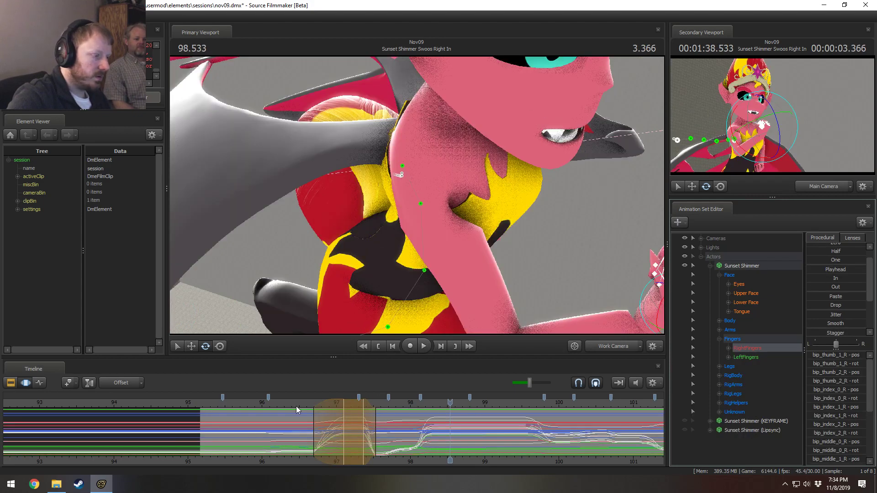
pyautogui.click(293, 405)
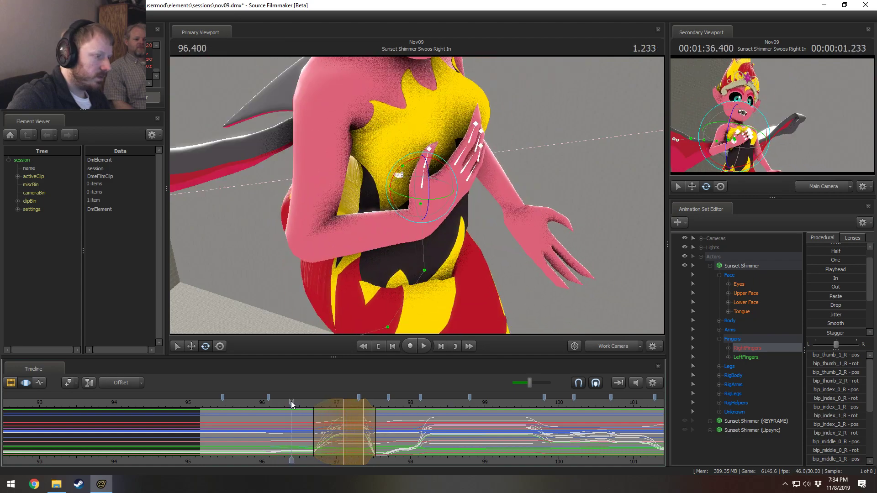
pyautogui.moveTo(310, 414); pyautogui.dragTo(297, 414)
pyautogui.press('space')
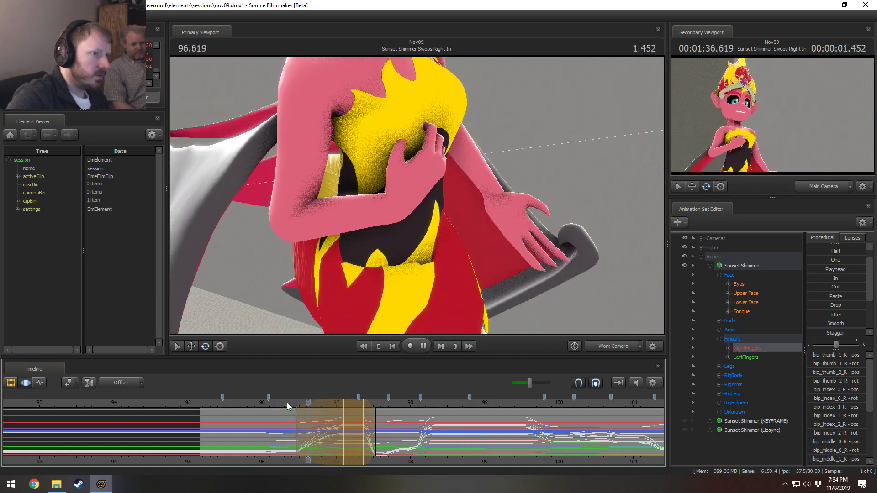
pyautogui.press('space')
# Select rig_hand_R at 97.1 s in a frontal view of the torso and activate the Move tool.
pyautogui.moveTo(289, 404); pyautogui.dragTo(345, 414)
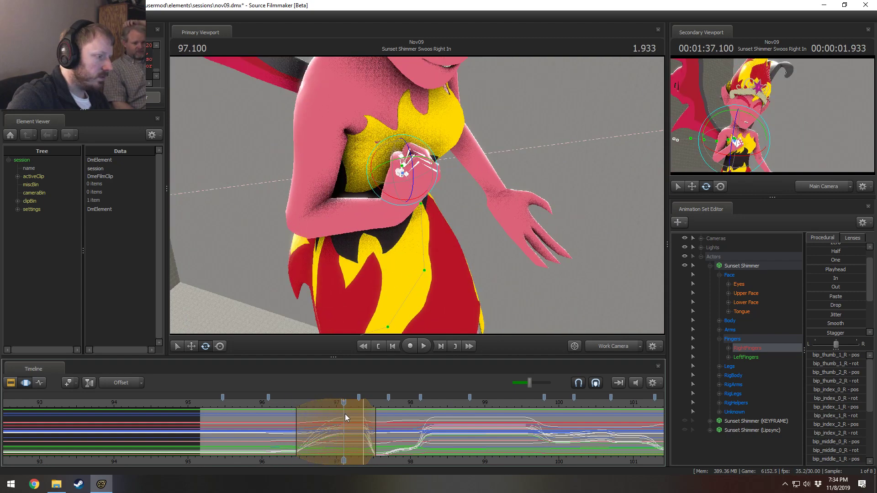
pyautogui.moveTo(483, 242); pyautogui.dragTo(411, 249)
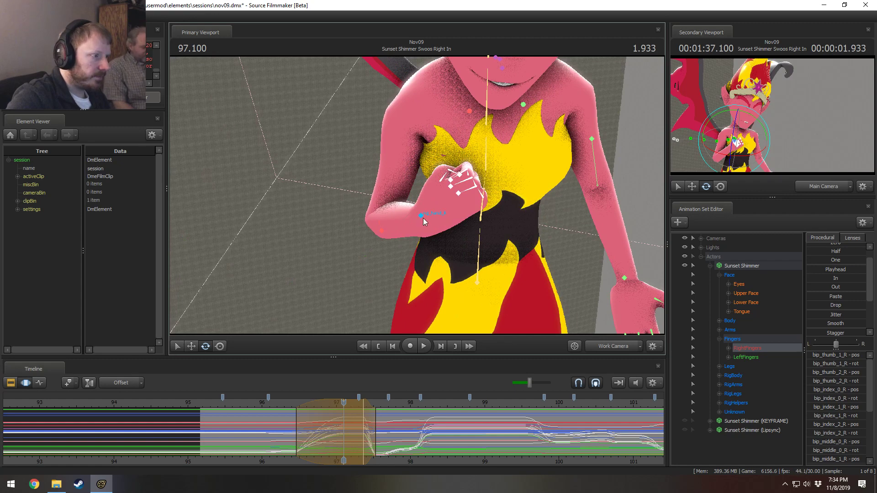
pyautogui.keyDown('ctrl'); pyautogui.click(423, 219); pyautogui.keyUp('ctrl')
pyautogui.keyDown('alt'); pyautogui.moveTo(423, 219); pyautogui.dragTo(492, 200); pyautogui.keyUp('alt')
pyautogui.press('w')
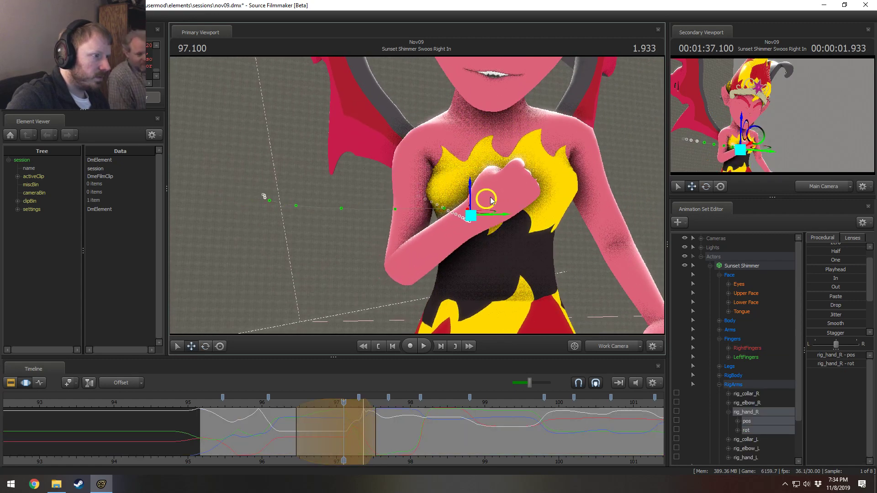
# Review the right hand and finger motion from about 96.3 s, first through the work camera and then the main camera.
pyautogui.click(288, 405)
pyautogui.press('space')
pyautogui.press('space')
pyautogui.click(285, 407)
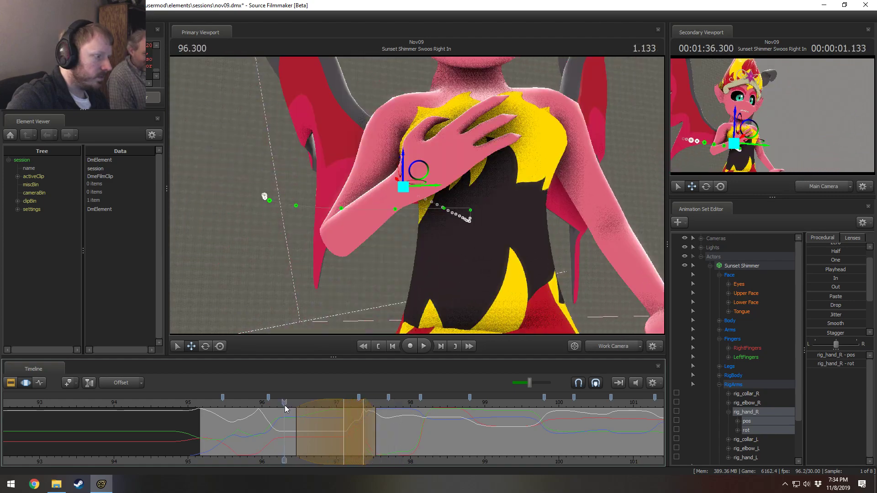
pyautogui.press('space')
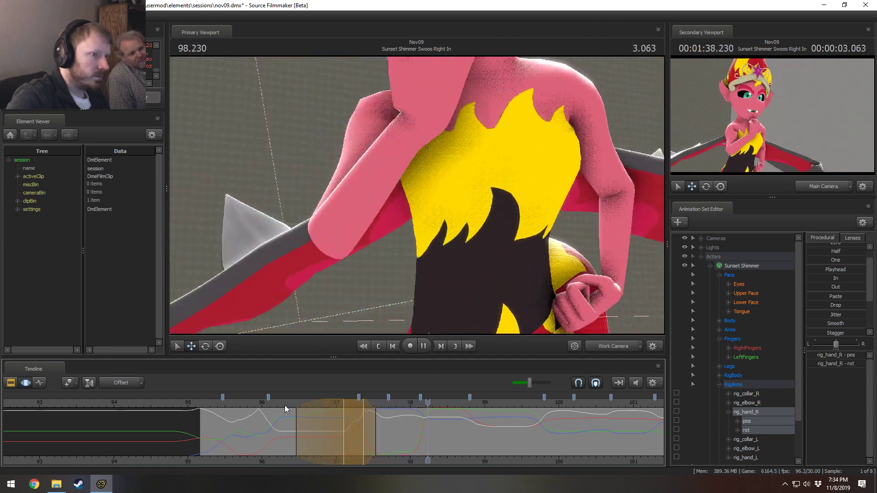
pyautogui.click(613, 346)
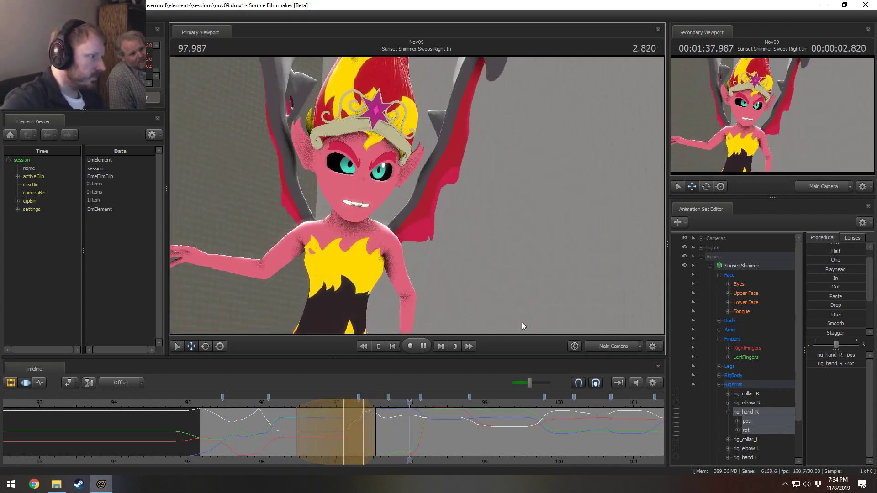
pyautogui.press('space')
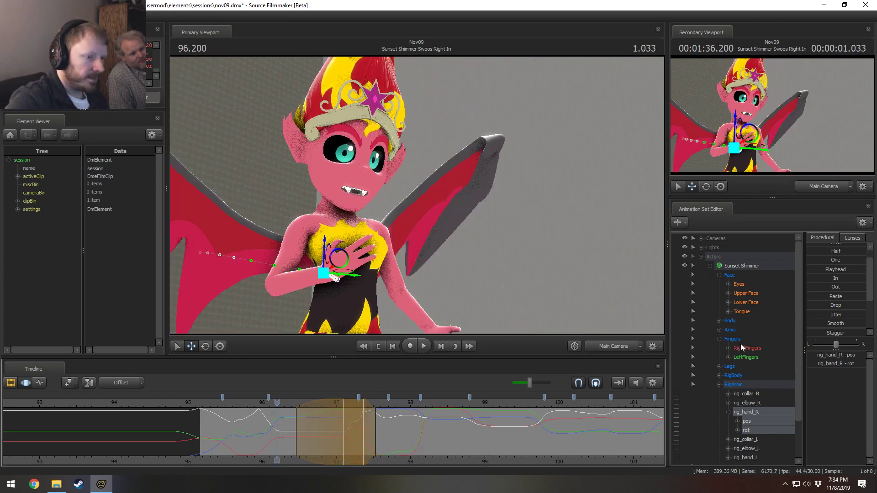
# Select the RigArms and RightFingers controls together and examine the arm swing between about 96.2 and 97.73 s.
pyautogui.click(741, 387)
pyautogui.keyDown('ctrl'); pyautogui.click(746, 351); pyautogui.keyUp('ctrl')
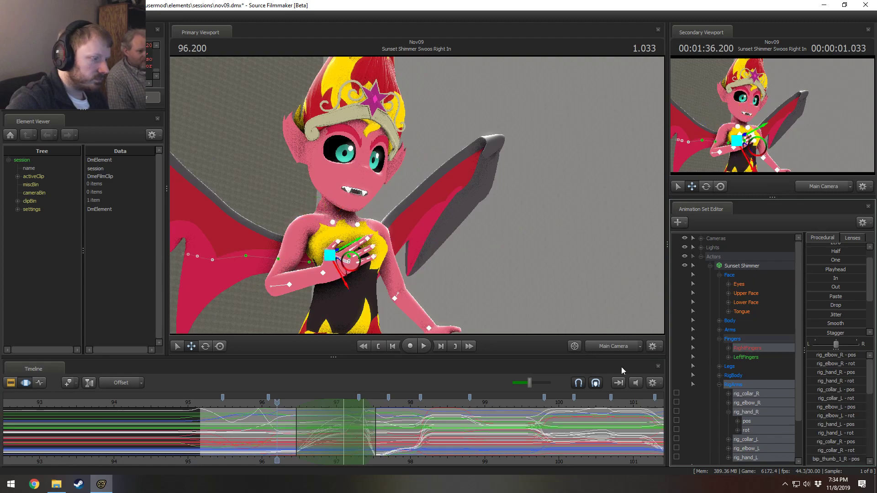
pyautogui.scroll(2, 276, 440)
pyautogui.moveTo(277, 440); pyautogui.dragTo(358, 423)
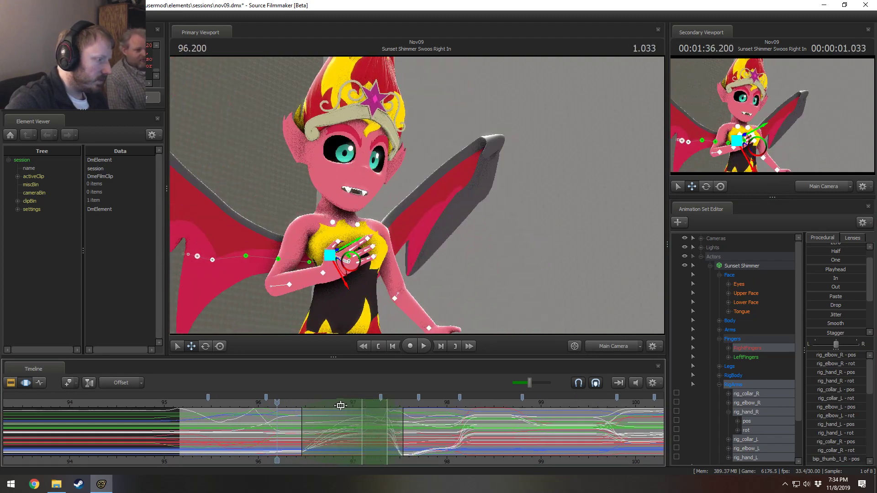
pyautogui.press('space')
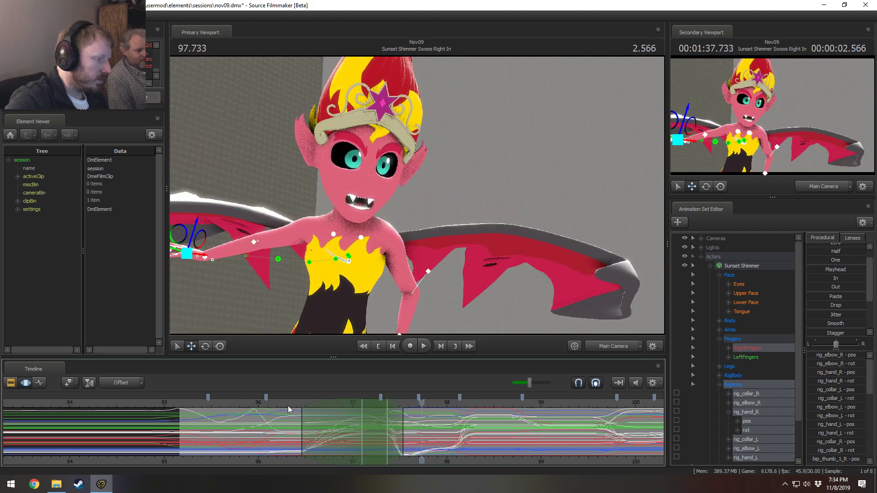
# Select all of Sunset Shimmer's control groups except Face and Unknown, with the playhead at 96.9 s.
pyautogui.click(344, 410)
pyautogui.click(741, 269)
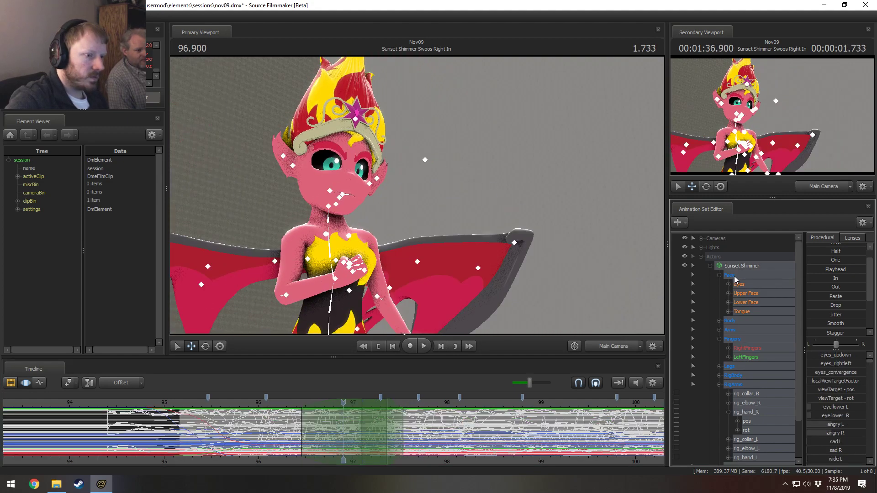
pyautogui.scroll(-2, 737, 399)
pyautogui.keyDown('ctrl'); pyautogui.click(741, 442); pyautogui.keyUp('ctrl')
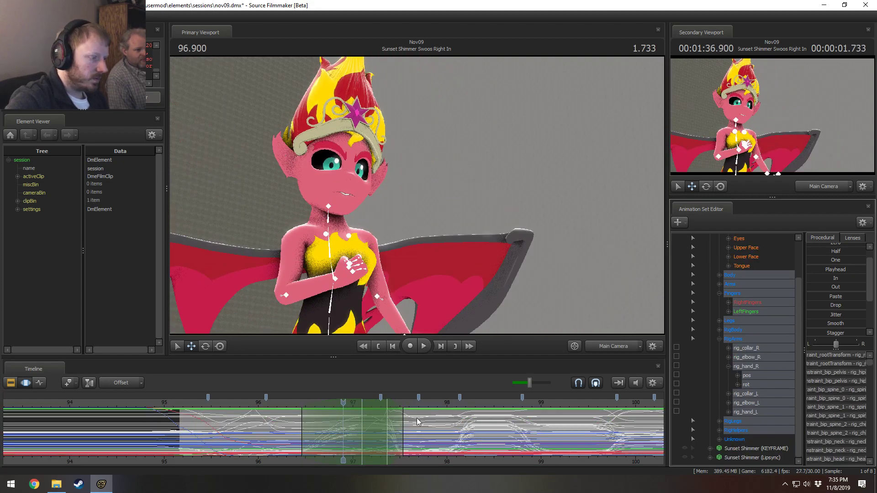
# Set the time selection to hold from about 97.17 to 97.53 s, with falloffs reaching about 96.7 and 97.87 s.
pyautogui.scroll(2, 417, 420)
pyautogui.press('shift')
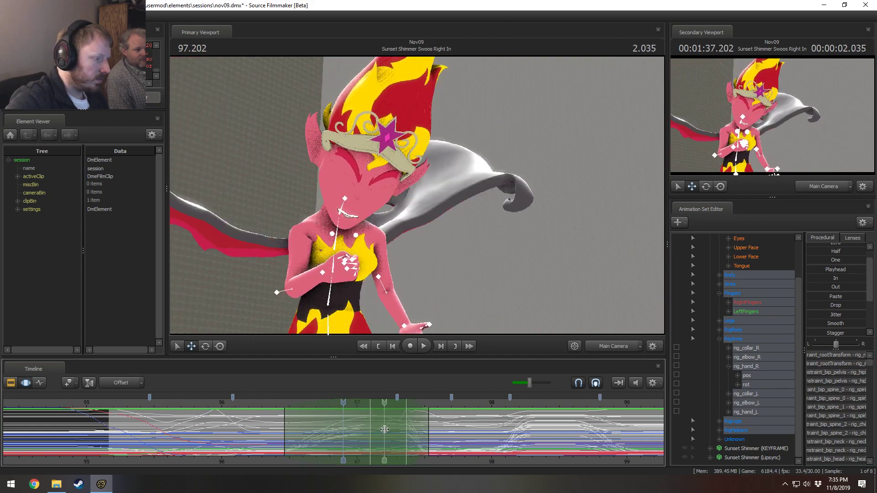
pyautogui.moveTo(430, 434)
pyautogui.mouseDown()
pyautogui.moveTo(418, 436)
pyautogui.moveTo(430, 438)
pyautogui.mouseUp()
pyautogui.moveTo(430, 438); pyautogui.dragTo(402, 437)
pyautogui.moveTo(423, 440); pyautogui.dragTo(477, 435)
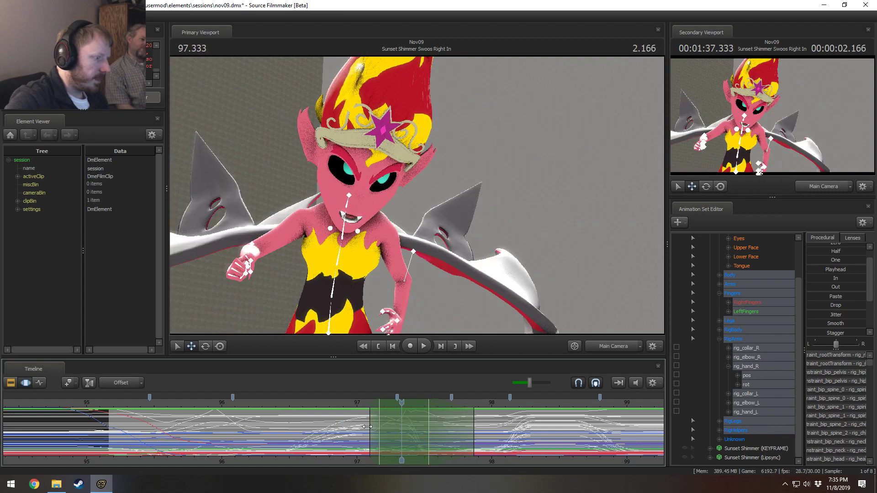
pyautogui.moveTo(368, 429); pyautogui.dragTo(315, 427)
pyautogui.press('space')
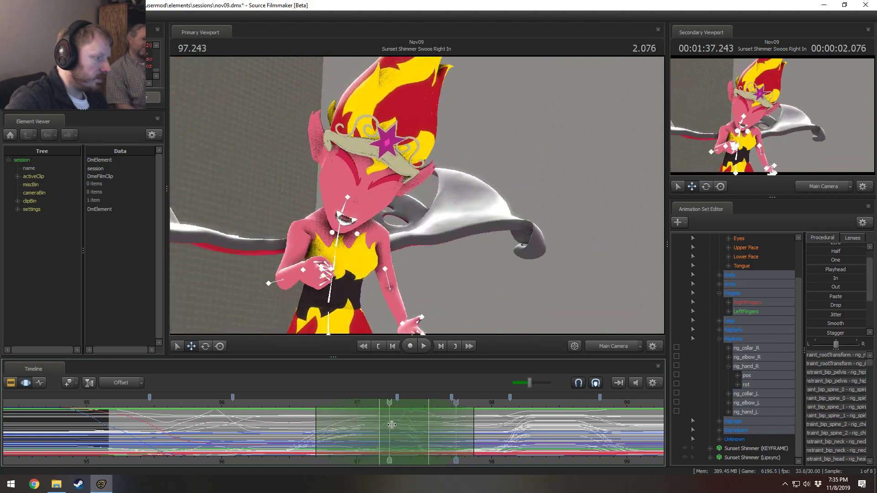
# Compress the selected swing motion into a hold from about 97.2 to 97.47 s and play it back from about 96.4 s.
pyautogui.press('space')
pyautogui.moveTo(383, 430); pyautogui.dragTo(420, 434)
pyautogui.press('space')
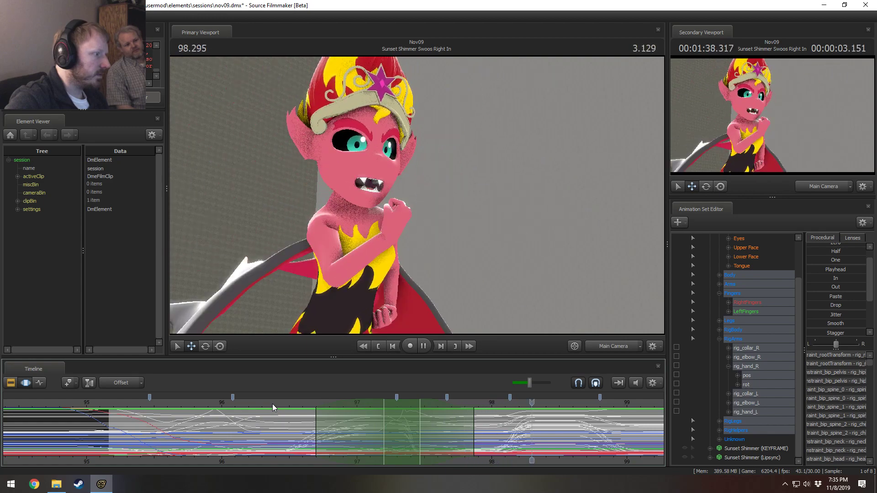
pyautogui.click(271, 404)
pyautogui.press('space')
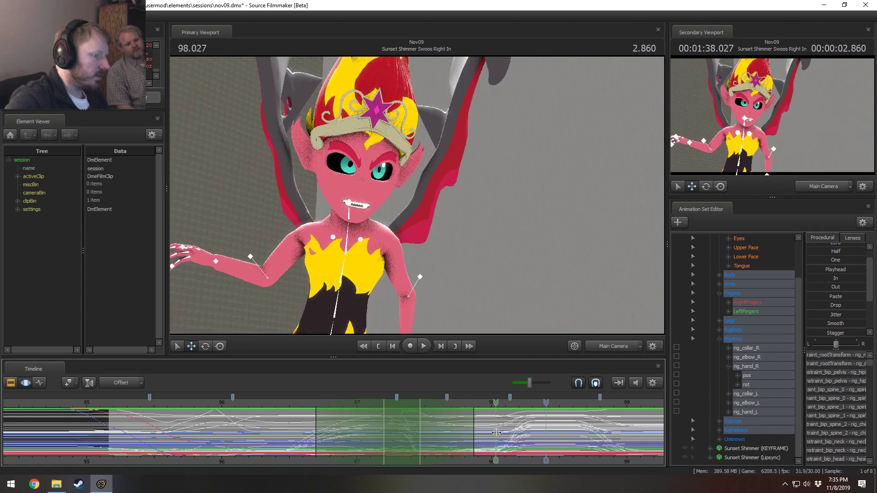
# Create a time selection from about 98.0 to 98.4 s around 98.2 s, and show the torso through the work camera.
pyautogui.click(536, 435)
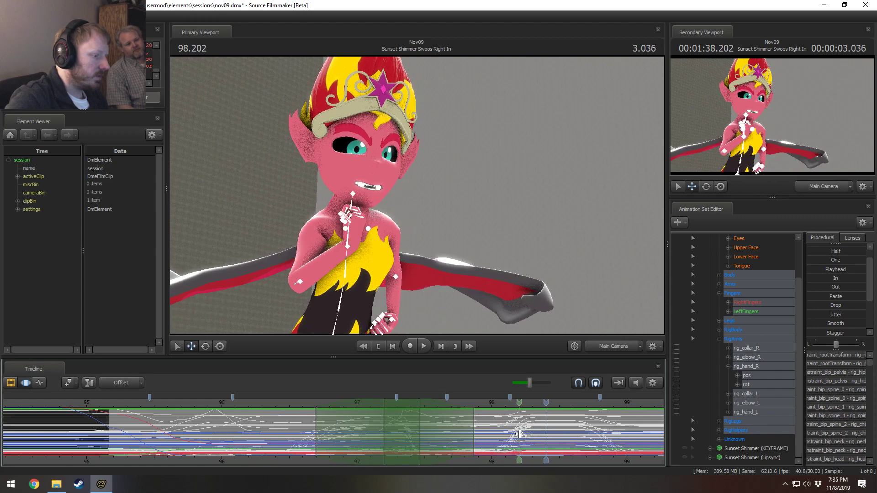
pyautogui.click(519, 436)
pyautogui.scroll(5, 518, 436)
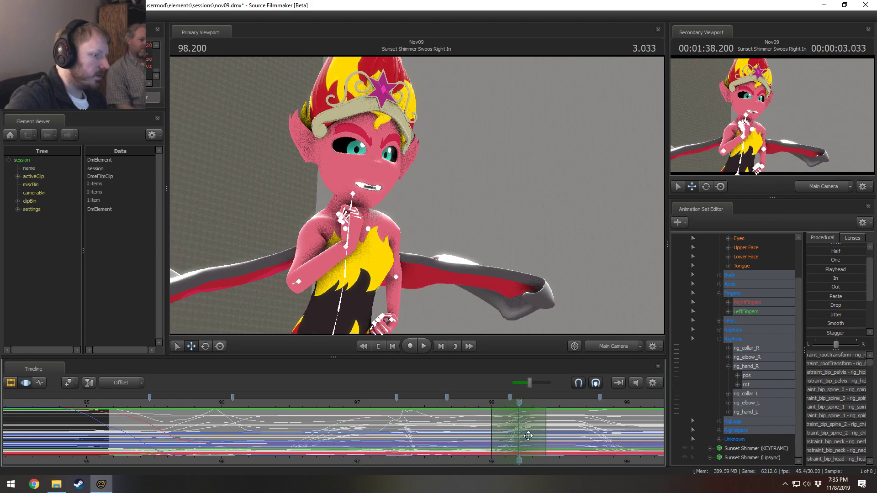
pyautogui.click(613, 346)
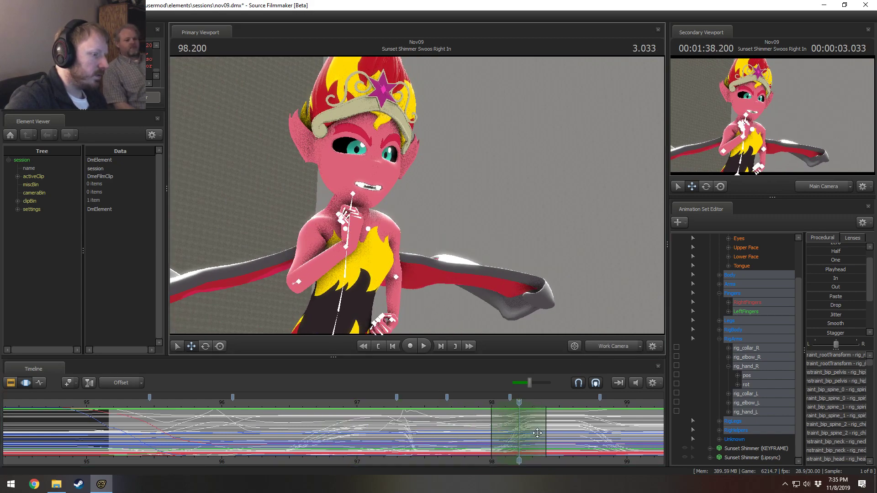
pyautogui.click(540, 414)
pyautogui.moveTo(456, 252)
pyautogui.mouseDown()
pyautogui.moveTo(440, 264)
pyautogui.moveTo(457, 252)
pyautogui.mouseUp()
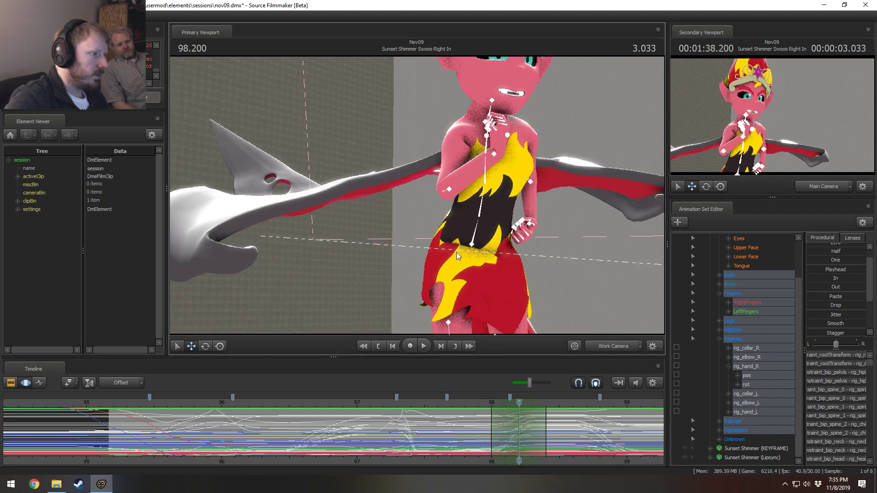
# Move the playhead to 98.133 s and shorten the time selection to end at about 98.3 s.
pyautogui.moveTo(510, 428)
pyautogui.keyDown('shift'); pyautogui.mouseDown()
pyautogui.moveTo(531, 429)
pyautogui.moveTo(492, 429)
pyautogui.moveTo(533, 432)
pyautogui.mouseUp(); pyautogui.keyUp('shift')
pyautogui.keyDown('shift'); pyautogui.click(511, 429); pyautogui.keyUp('shift')
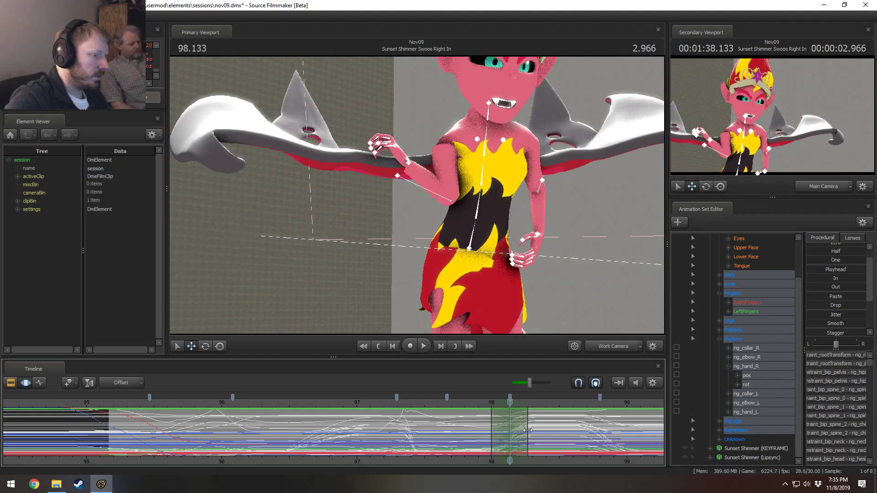
pyautogui.moveTo(549, 243); pyautogui.dragTo(410, 205)
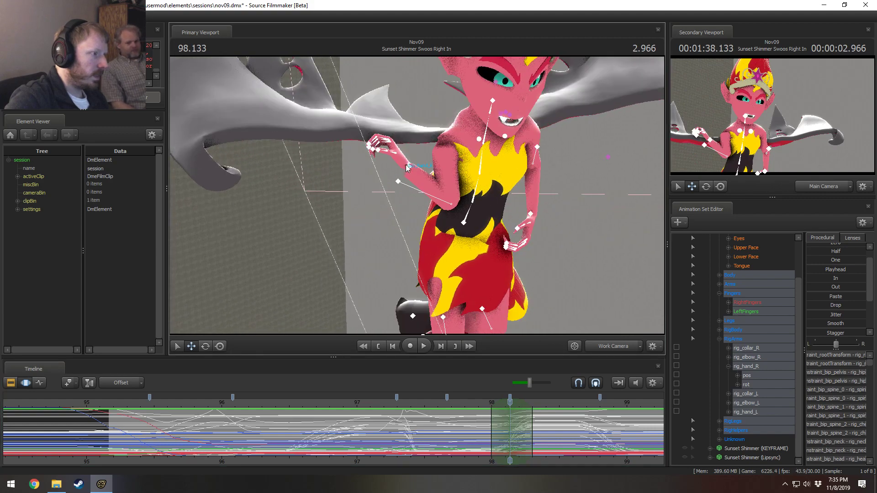
pyautogui.click(407, 167)
pyautogui.keyDown('alt'); pyautogui.moveTo(430, 169); pyautogui.dragTo(408, 289); pyautogui.keyUp('alt')
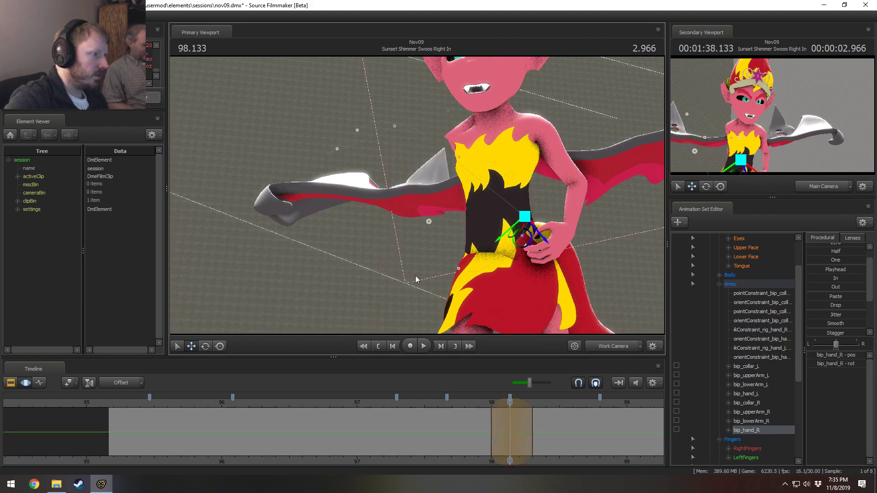
pyautogui.keyDown('alt'); pyautogui.moveTo(426, 218); pyautogui.dragTo(436, 275); pyautogui.keyUp('alt')
pyautogui.hotkey('ctrl', 'z')
pyautogui.hotkey('ctrl', 'z')
pyautogui.keyDown('alt'); pyautogui.moveTo(448, 198); pyautogui.dragTo(421, 201); pyautogui.keyUp('alt')
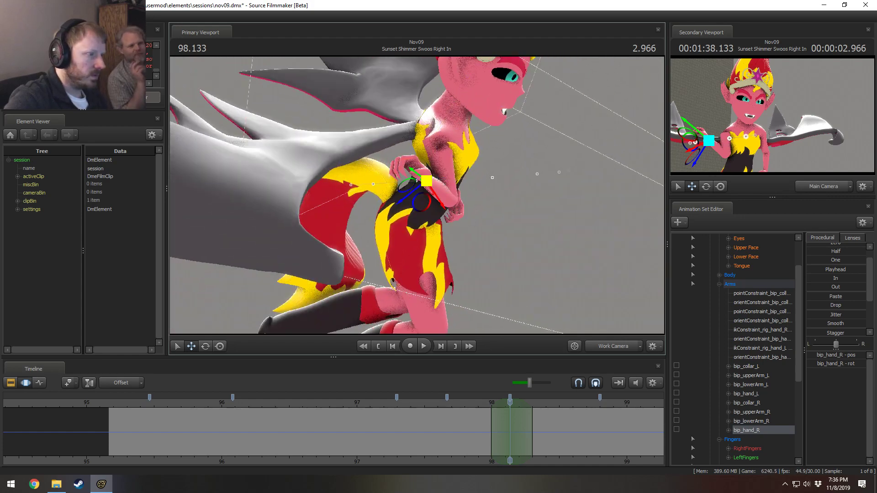
pyautogui.moveTo(421, 188); pyautogui.dragTo(604, 61)
pyautogui.hotkey('ctrl', 'z')
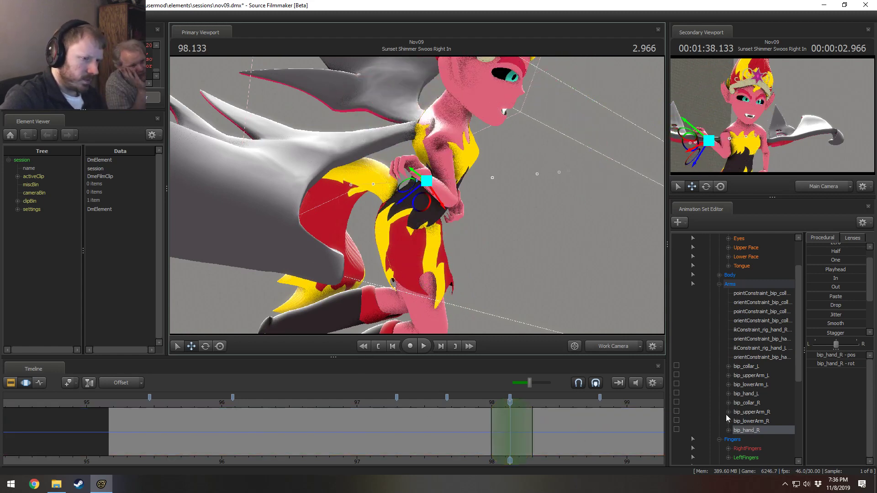
# Lower rig_hand_R beside the hip at 98.133 s and rotate the hand so its fingers point down.
pyautogui.keyDown('alt'); pyautogui.moveTo(446, 197); pyautogui.dragTo(418, 200); pyautogui.keyUp('alt')
pyautogui.click(424, 200)
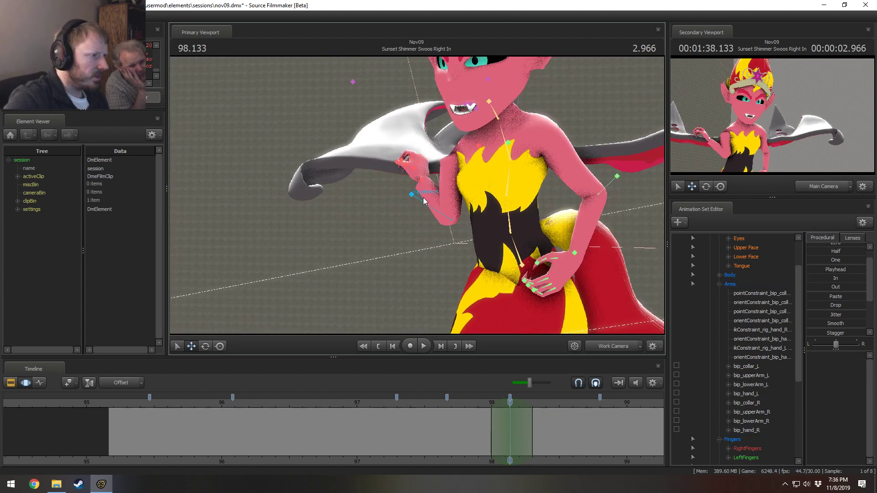
pyautogui.click(426, 180)
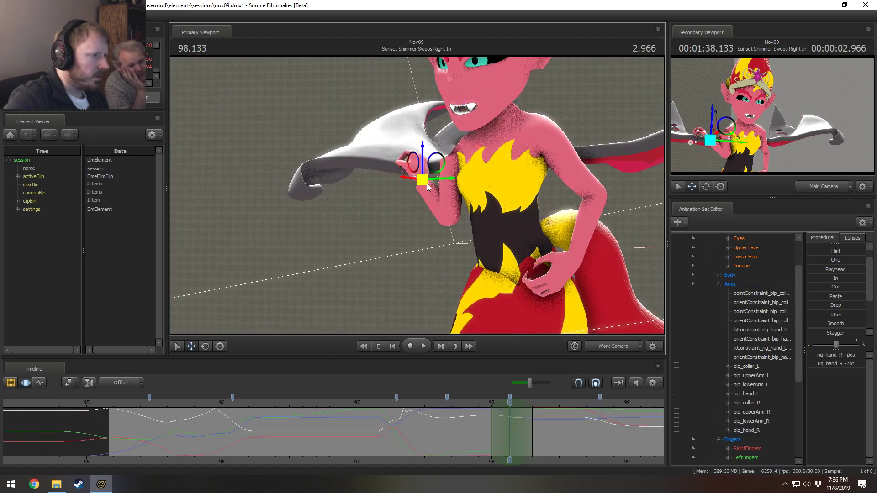
pyautogui.moveTo(426, 179); pyautogui.dragTo(444, 282)
pyautogui.press('e')
pyautogui.moveTo(385, 410); pyautogui.dragTo(509, 418)
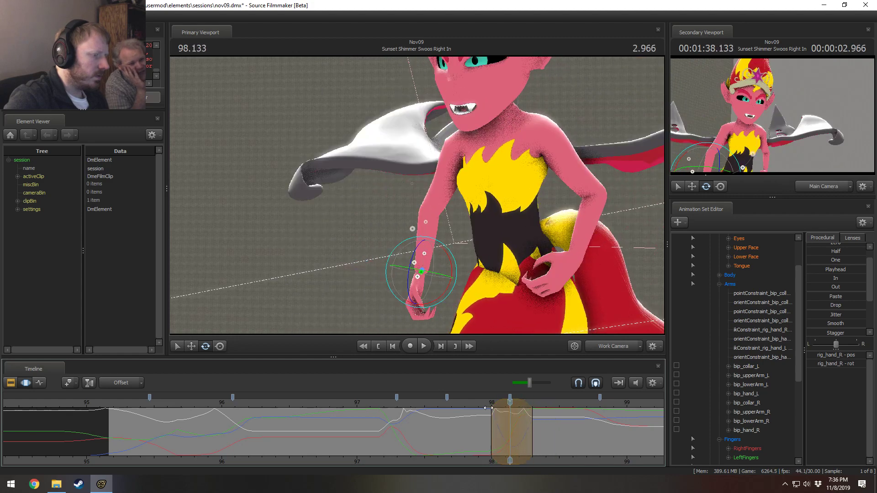
# Play back and scrub through the right hand's swing between about 97.8 and 98.6 s to check its motion.
pyautogui.press('space')
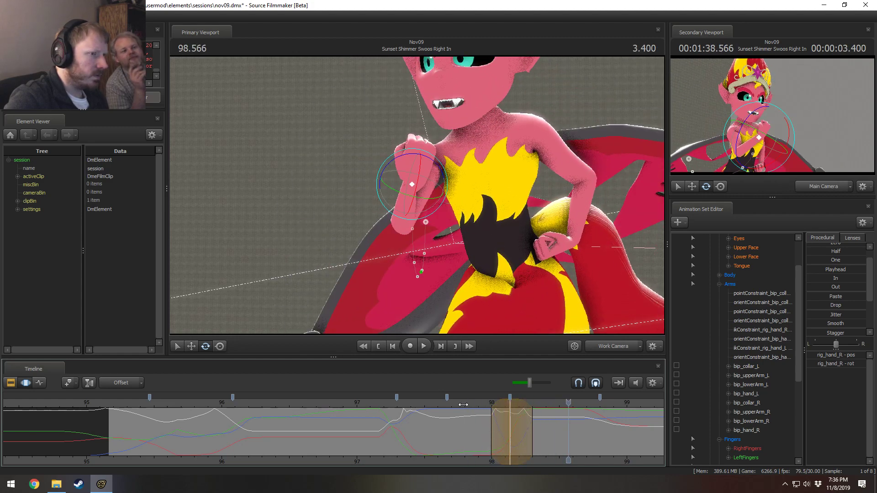
pyautogui.click(461, 405)
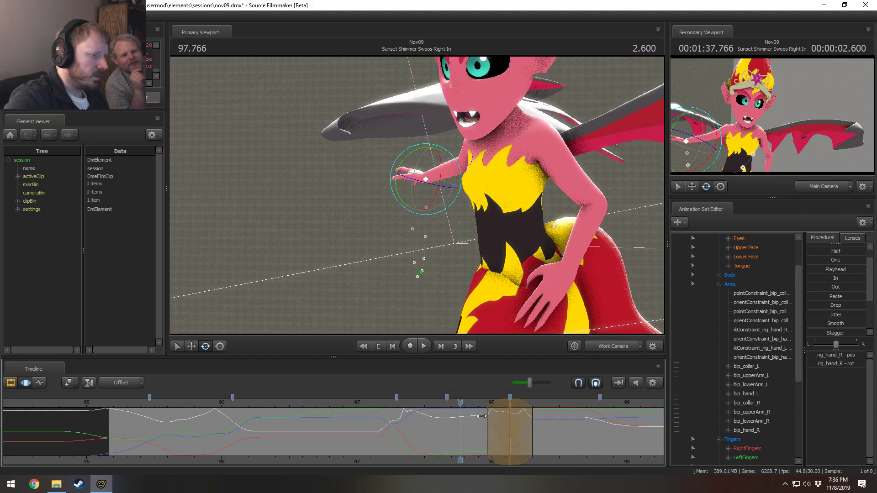
pyautogui.moveTo(476, 406); pyautogui.dragTo(464, 403)
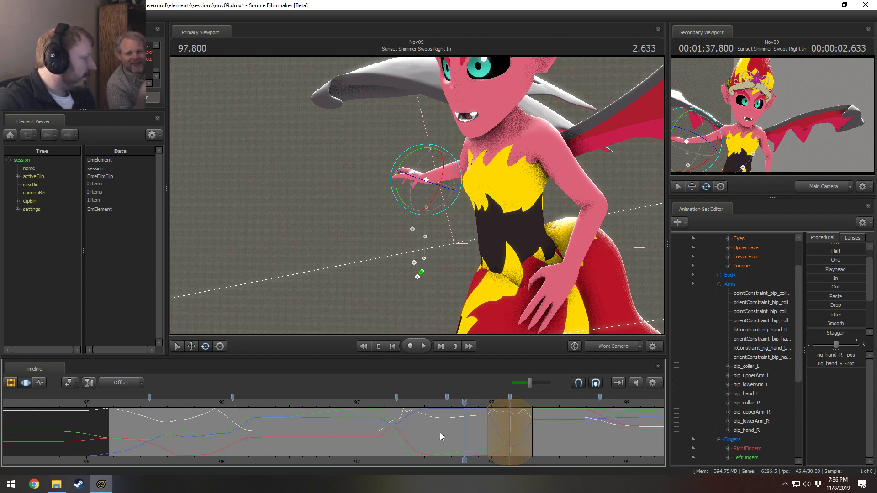
pyautogui.click(456, 402)
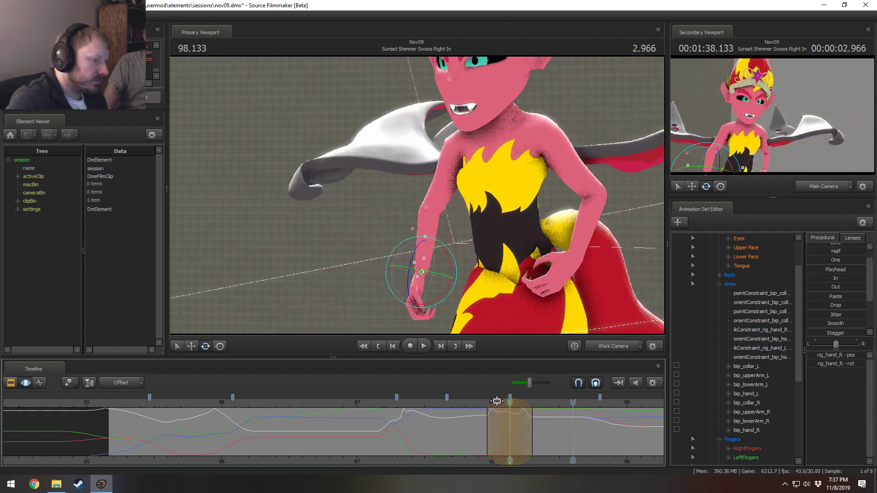
# Adjust the time selection for the right hand to about 98.0–98.37 s, playing back the swing between adjustments.
pyautogui.moveTo(497, 403); pyautogui.dragTo(507, 403)
pyautogui.click(478, 403)
pyautogui.press('space')
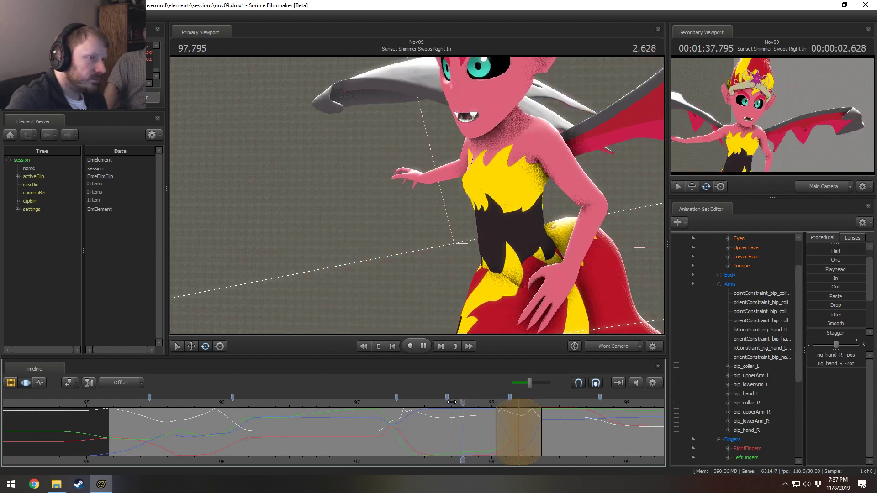
pyautogui.press('space')
pyautogui.moveTo(488, 403); pyautogui.dragTo(542, 420)
pyautogui.click(472, 406)
pyautogui.press('space')
pyautogui.press('space')
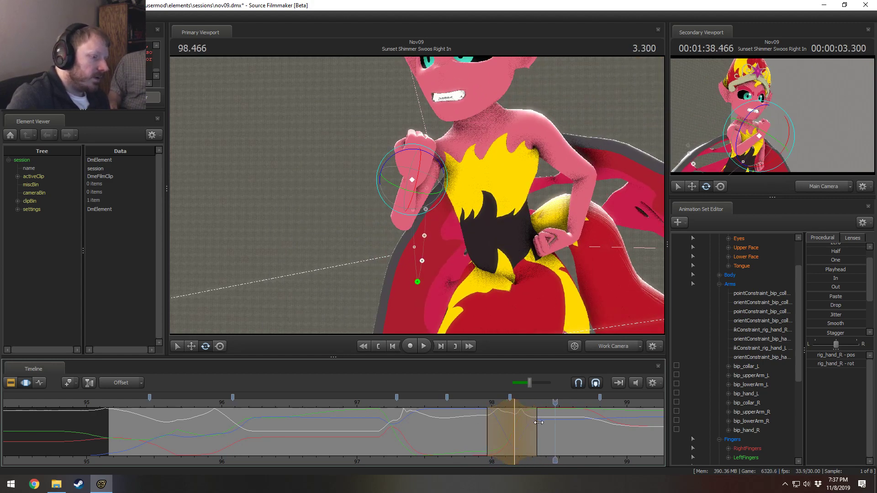
pyautogui.press('space')
pyautogui.press('space')
pyautogui.moveTo(486, 402); pyautogui.dragTo(542, 419)
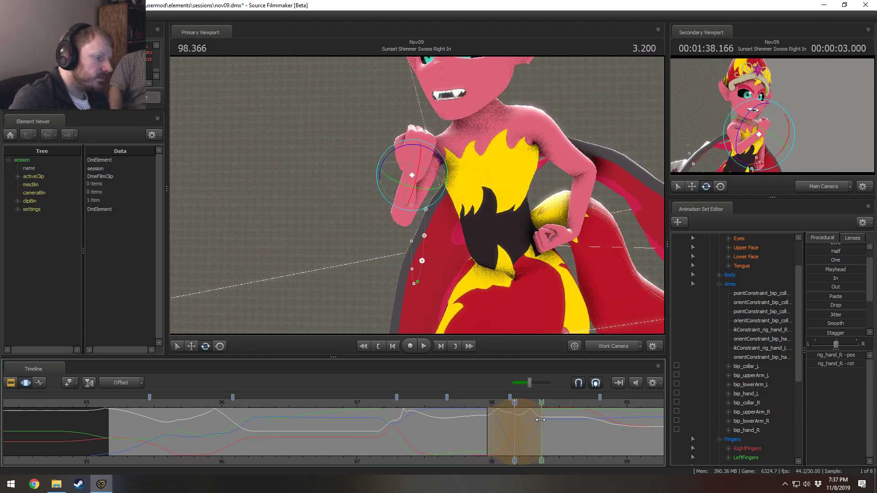
# Examine the right hand's swing from the character's front and rotate the hand inward toward the body at 98.166 s.
pyautogui.keyDown('alt'); pyautogui.moveTo(386, 218); pyautogui.dragTo(402, 221); pyautogui.keyUp('alt')
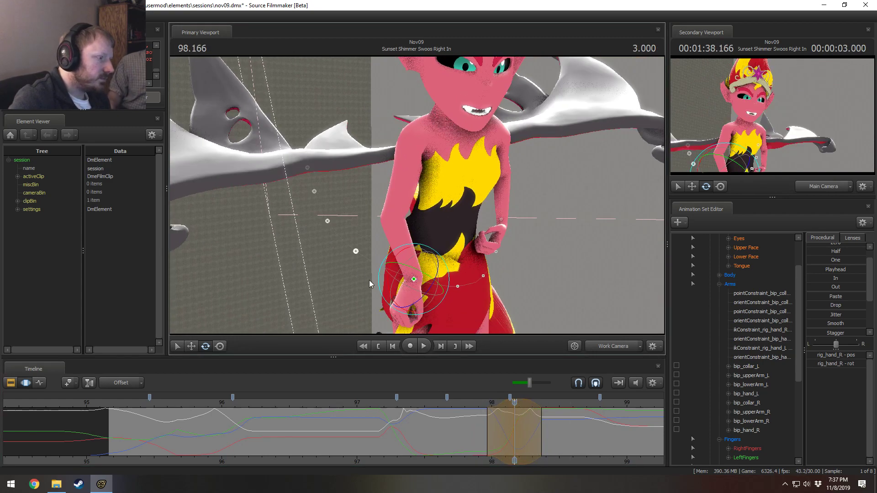
pyautogui.click(494, 432)
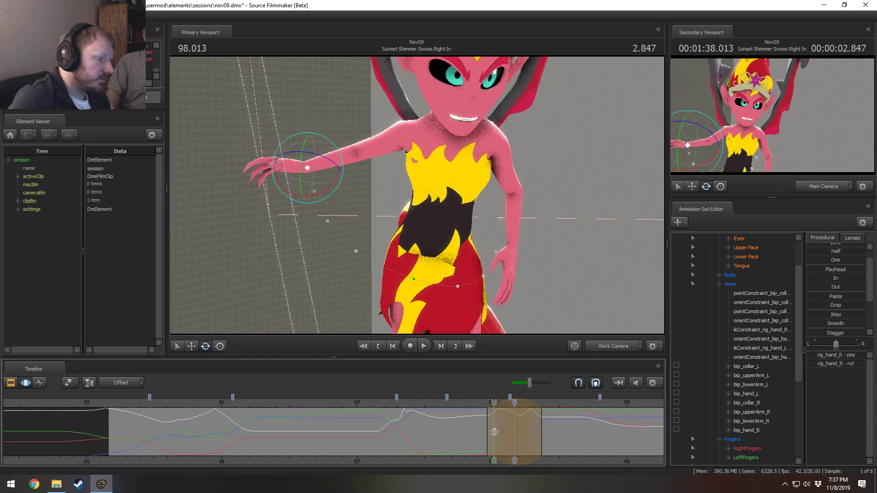
pyautogui.moveTo(494, 432); pyautogui.dragTo(570, 428)
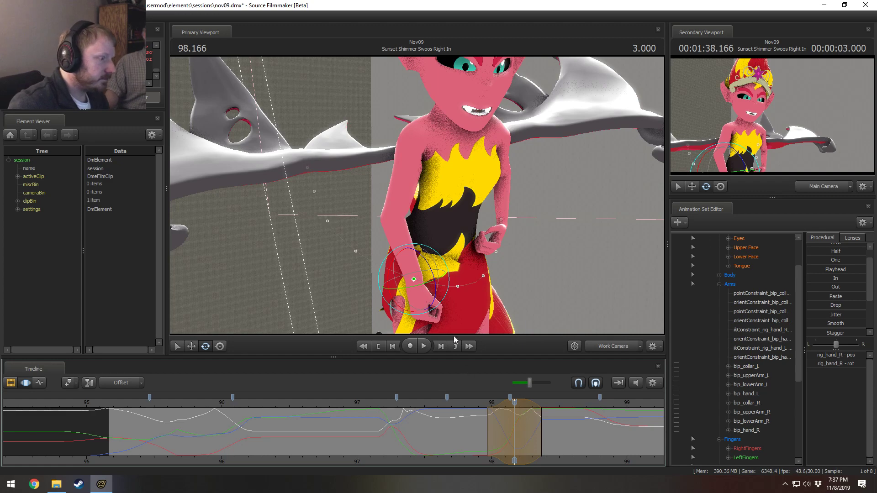
# Select about 98.2–98.3 s on the timeline and rotate the right hand away from the waist at 98.266 s.
pyautogui.keyDown('shift'); pyautogui.moveTo(494, 429); pyautogui.dragTo(520, 423); pyautogui.keyUp('shift')
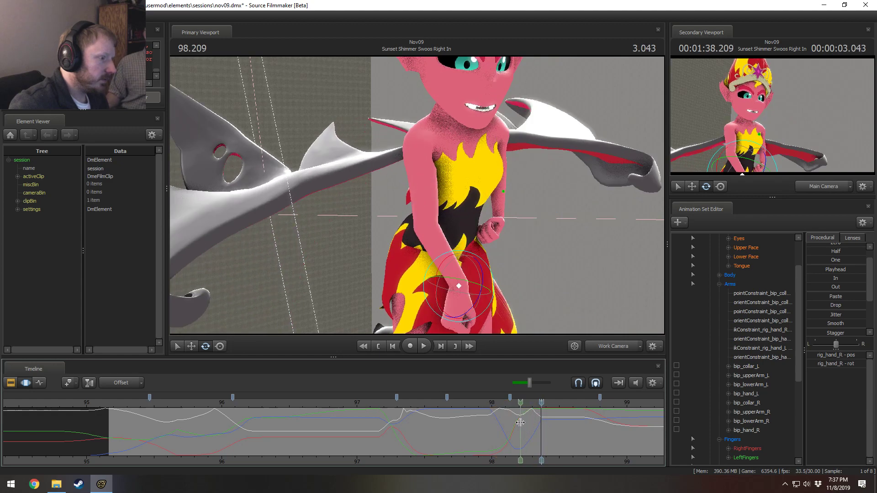
pyautogui.keyDown('shift'); pyautogui.click(518, 422); pyautogui.keyUp('shift')
pyautogui.click(528, 429)
pyautogui.scroll(3, 527, 431)
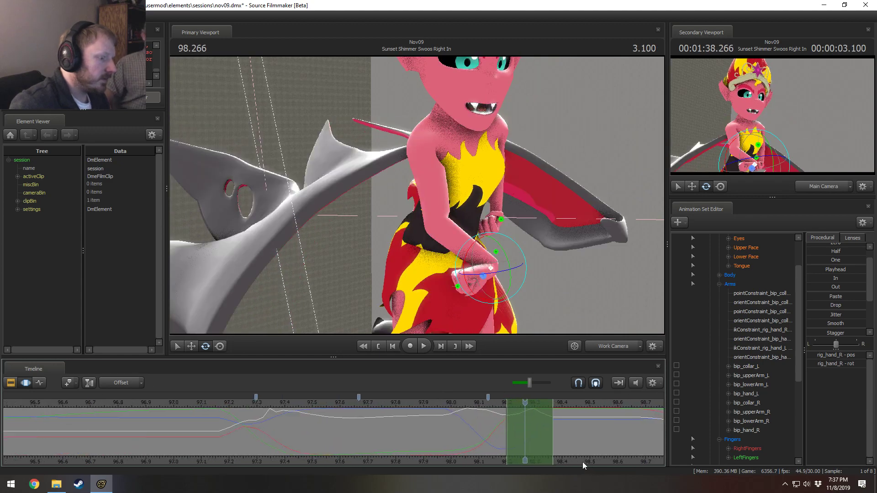
pyautogui.moveTo(510, 450); pyautogui.dragTo(453, 441, button='middle')
pyautogui.press('shift')
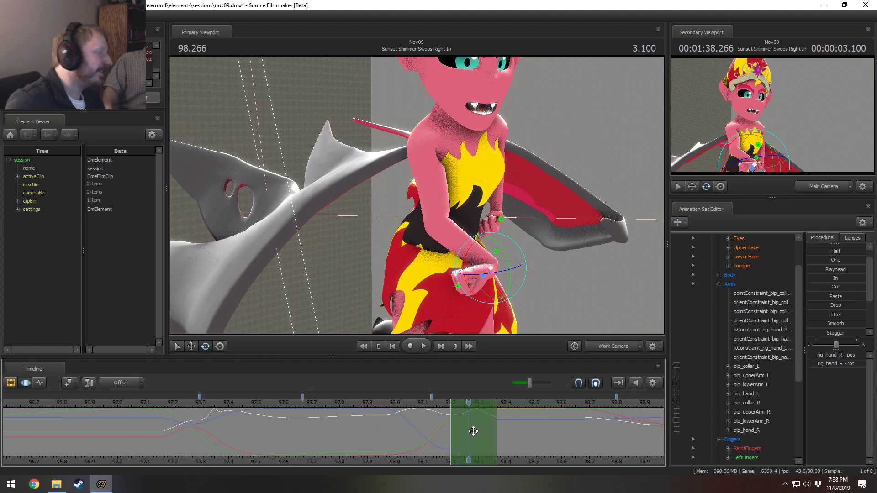
pyautogui.moveTo(498, 429); pyautogui.dragTo(478, 430)
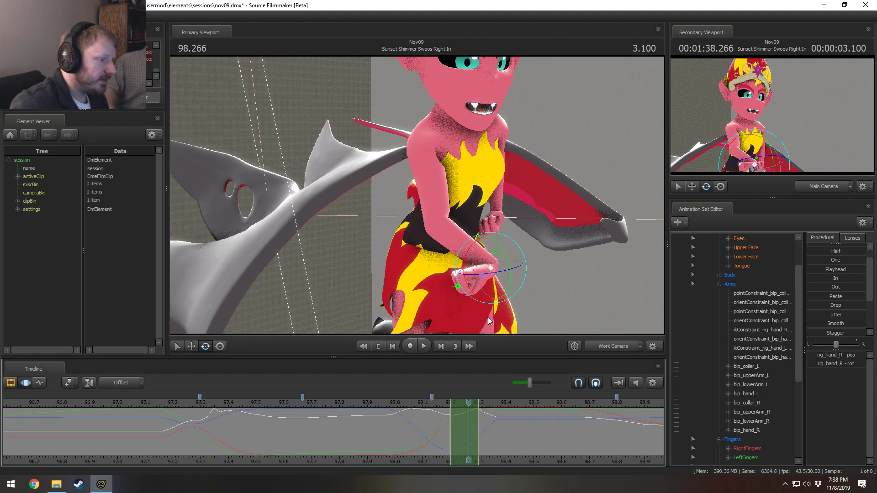
pyautogui.moveTo(494, 290); pyautogui.dragTo(514, 287)
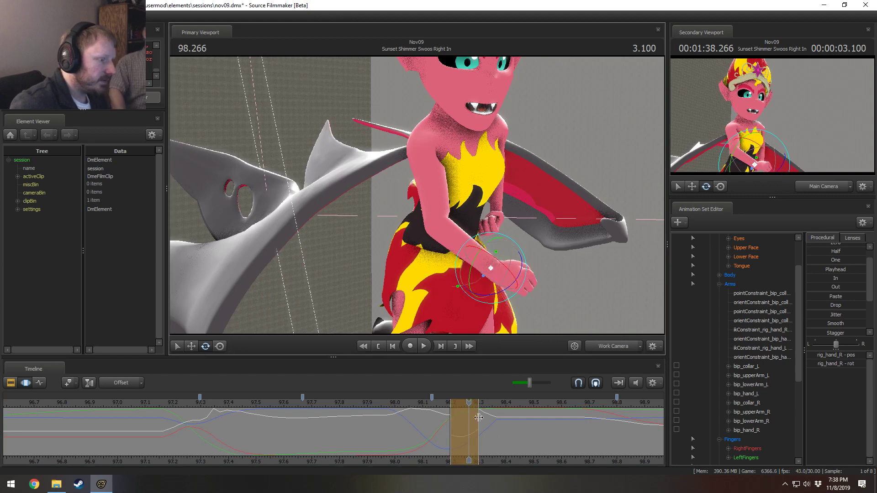
# Try to extend the time selection to 98.366 s and adjust the right hand's rotation there.
pyautogui.press('shift')
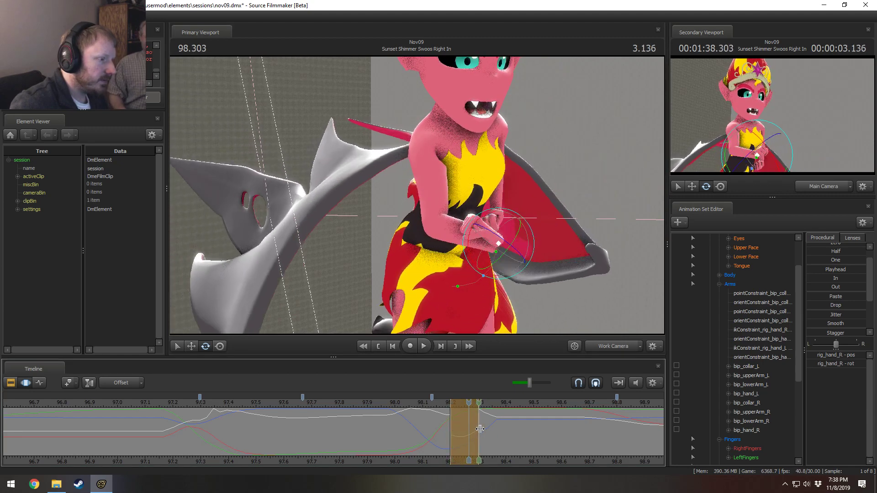
pyautogui.moveTo(478, 410); pyautogui.dragTo(497, 416)
pyautogui.press('shift')
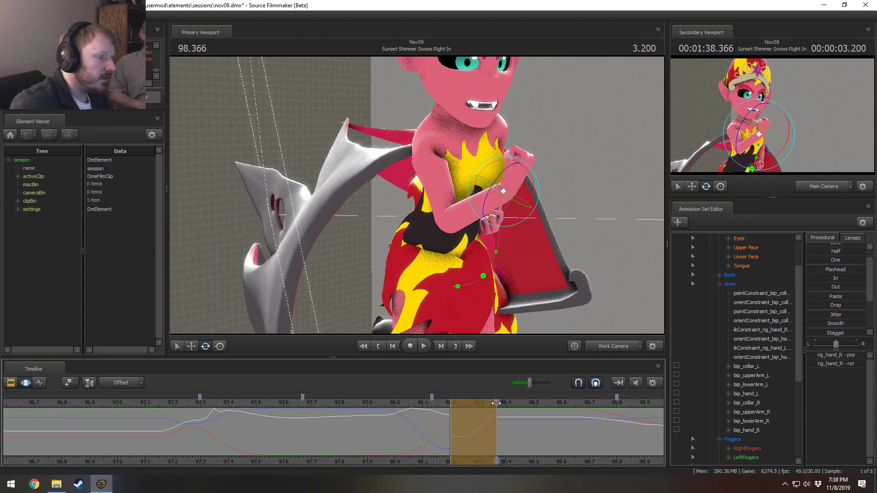
pyautogui.moveTo(513, 233)
pyautogui.mouseDown()
pyautogui.moveTo(497, 237)
pyautogui.moveTo(549, 223)
pyautogui.moveTo(516, 233)
pyautogui.moveTo(538, 235)
pyautogui.moveTo(516, 227)
pyautogui.mouseUp()
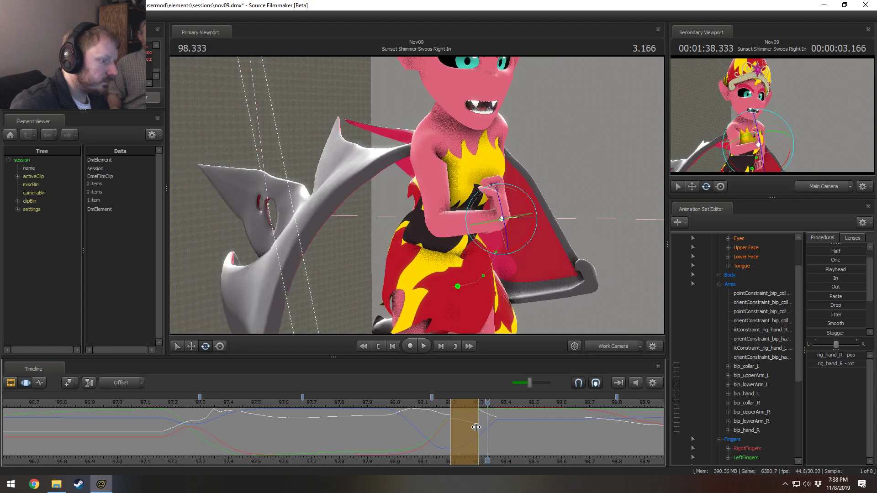
# Smooth the right hand's motion around 98.3 s, undoing the first attempt and reselecting about 98.27–98.37 s.
pyautogui.click(469, 431)
pyautogui.moveTo(469, 431); pyautogui.dragTo(483, 429)
pyautogui.scroll(-2, 845, 328)
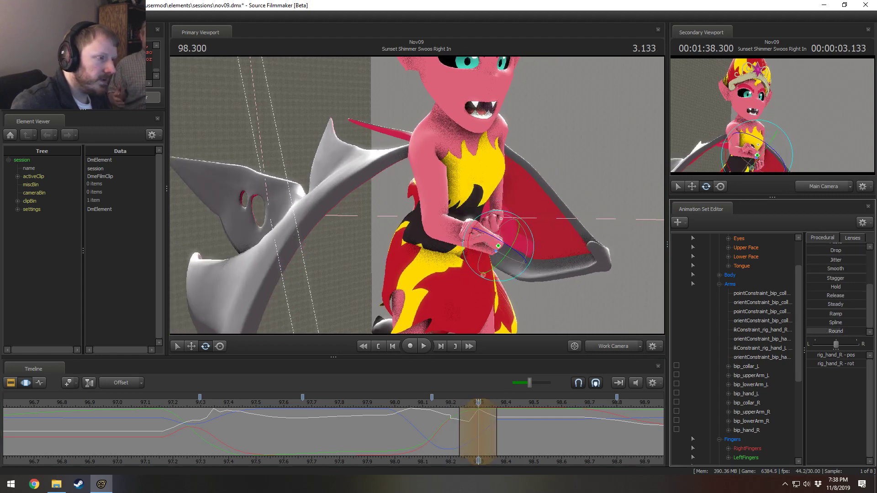
pyautogui.moveTo(466, 419)
pyautogui.mouseDown()
pyautogui.moveTo(494, 418)
pyautogui.moveTo(479, 419)
pyautogui.mouseUp()
pyautogui.hotkey('ctrl', 'z')
pyautogui.keyDown('shift'); pyautogui.scroll(1, 484, 422); pyautogui.keyUp('shift')
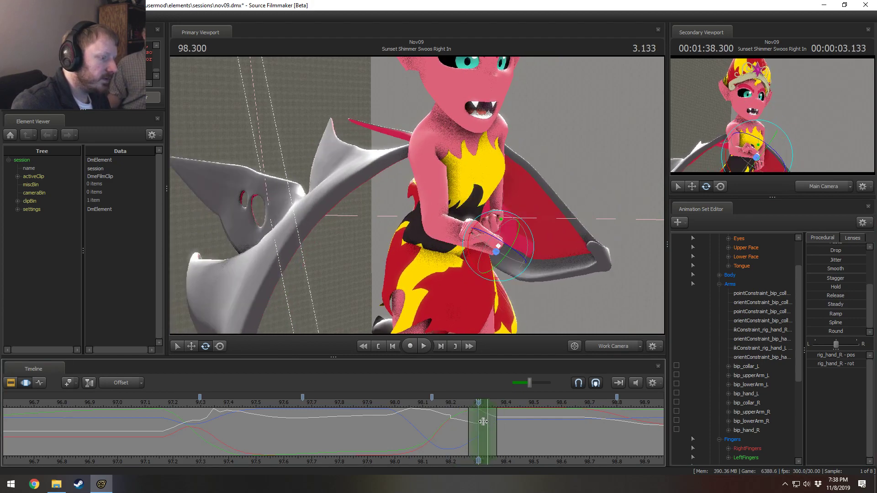
pyautogui.moveTo(473, 420); pyautogui.dragTo(468, 417)
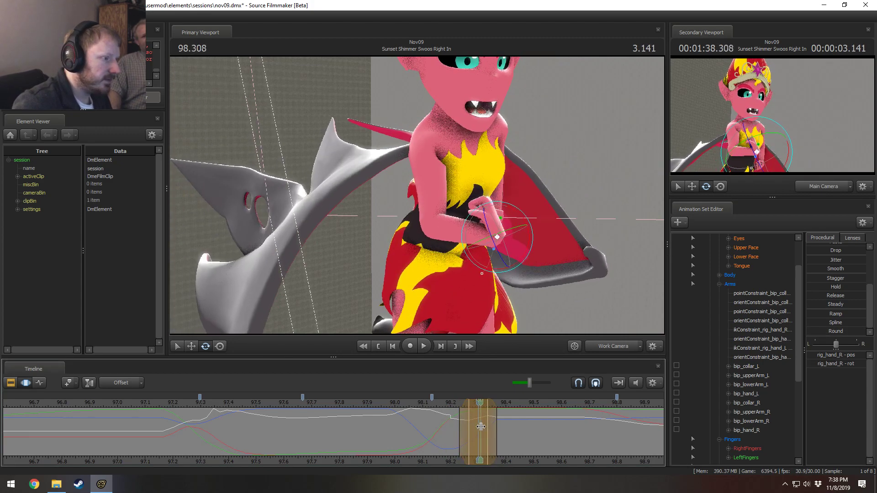
# Rotate the right hand in line with the forearm at 98.233 s within about 98.1–98.37 s, and mute the timeline audio.
pyautogui.moveTo(468, 419)
pyautogui.mouseDown()
pyautogui.moveTo(418, 424)
pyautogui.moveTo(478, 422)
pyautogui.moveTo(437, 422)
pyautogui.moveTo(480, 428)
pyautogui.moveTo(464, 430)
pyautogui.mouseUp()
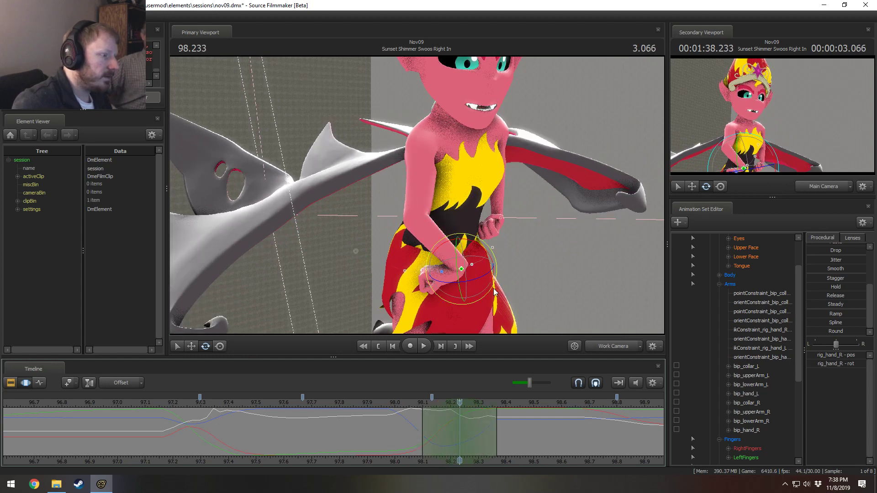
pyautogui.moveTo(494, 291); pyautogui.dragTo(493, 206)
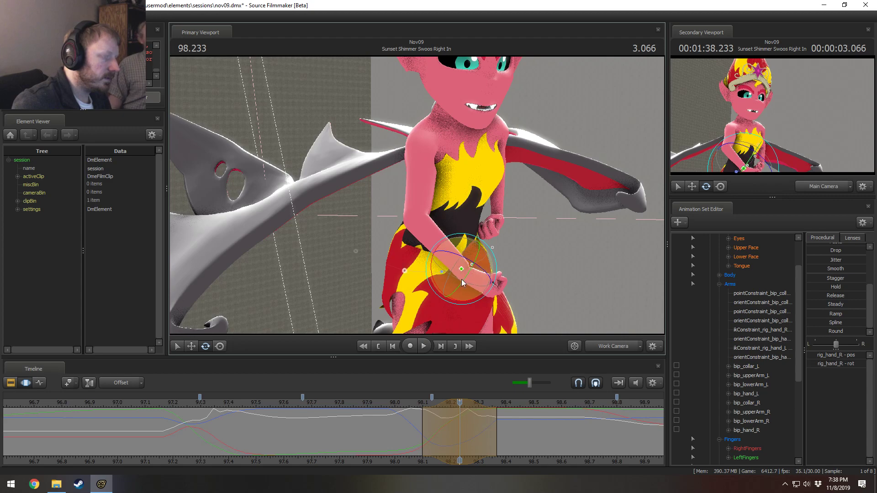
pyautogui.moveTo(406, 419); pyautogui.dragTo(464, 410)
pyautogui.moveTo(479, 287); pyautogui.dragTo(489, 233)
pyautogui.moveTo(421, 406); pyautogui.dragTo(460, 418)
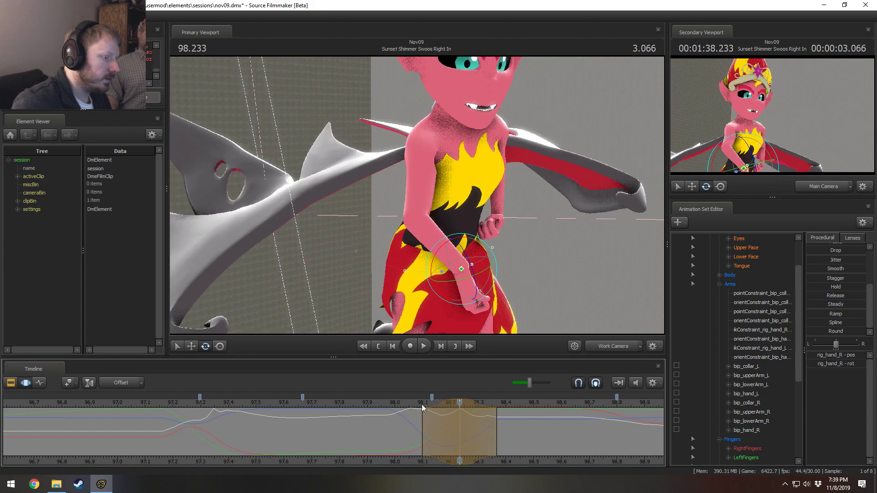
pyautogui.moveTo(475, 293); pyautogui.dragTo(483, 281)
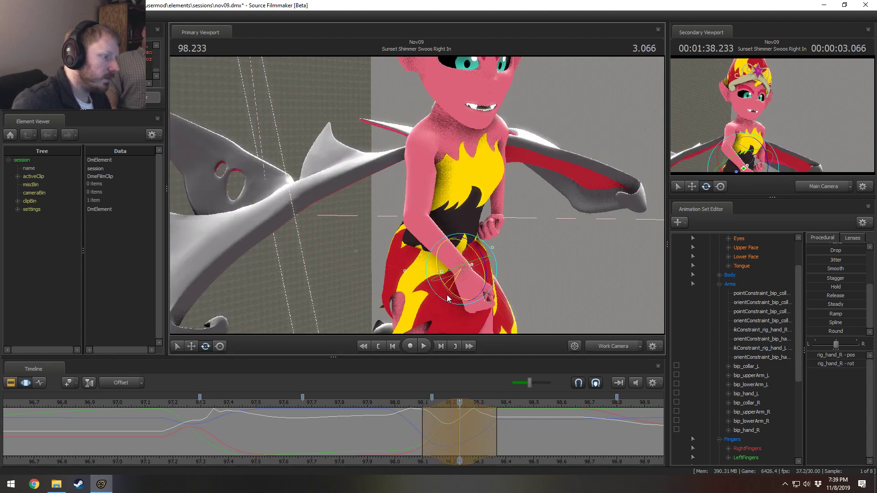
pyautogui.moveTo(448, 299)
pyautogui.mouseDown()
pyautogui.moveTo(450, 273)
pyautogui.moveTo(450, 283)
pyautogui.mouseUp()
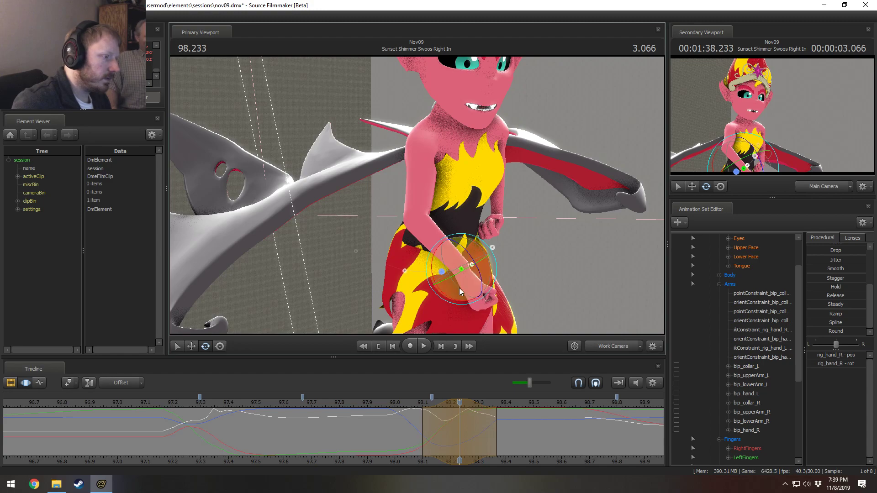
pyautogui.moveTo(427, 437)
pyautogui.mouseDown()
pyautogui.moveTo(507, 433)
pyautogui.moveTo(427, 433)
pyautogui.moveTo(496, 430)
pyautogui.moveTo(469, 433)
pyautogui.mouseUp()
pyautogui.click(635, 384)
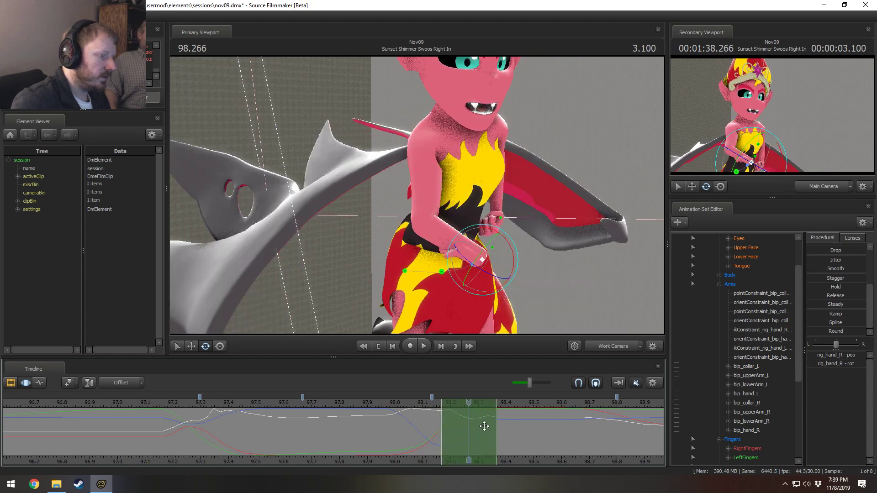
# Try rotating the right hand outward at 98.266 s with about 98.17–98.37 s selected.
pyautogui.moveTo(470, 401)
pyautogui.mouseDown()
pyautogui.moveTo(487, 403)
pyautogui.moveTo(469, 402)
pyautogui.mouseUp()
pyautogui.moveTo(497, 259); pyautogui.dragTo(502, 258)
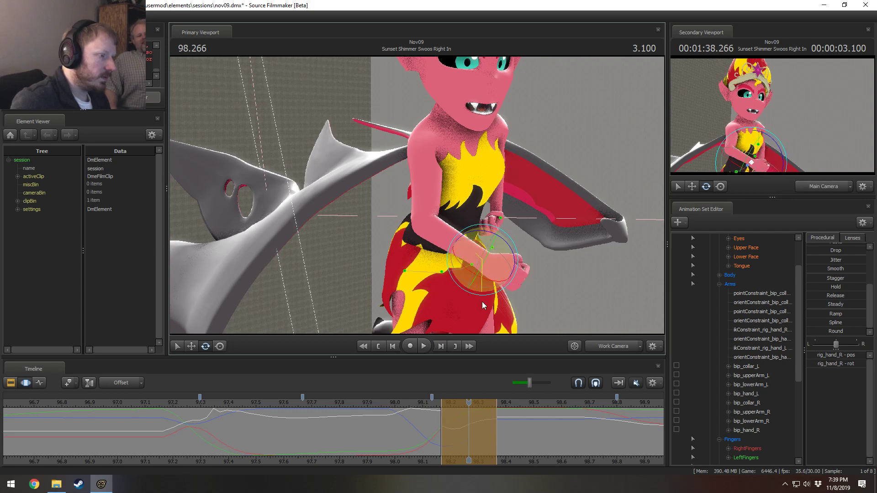
pyautogui.moveTo(471, 271); pyautogui.dragTo(473, 277)
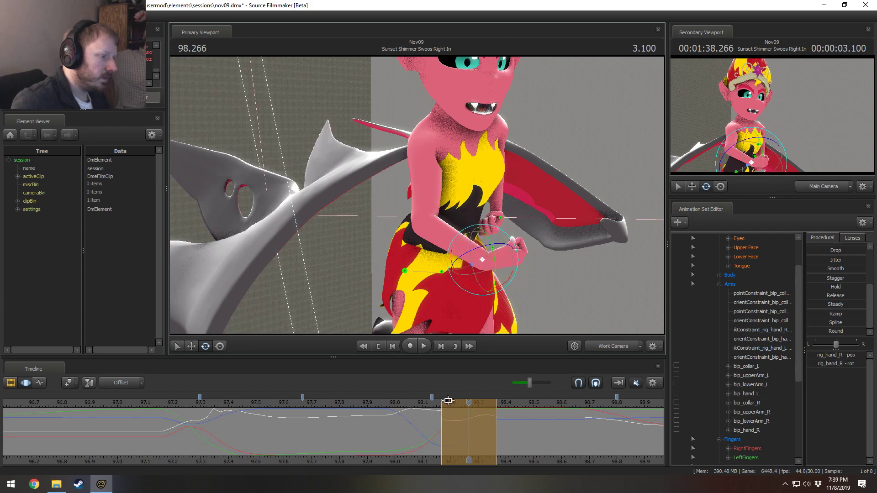
pyautogui.moveTo(448, 402); pyautogui.dragTo(465, 430)
# Rotate the right hand in line with the forearm at 98.266 s and turn it upward at 98.333 s.
pyautogui.press('Right')
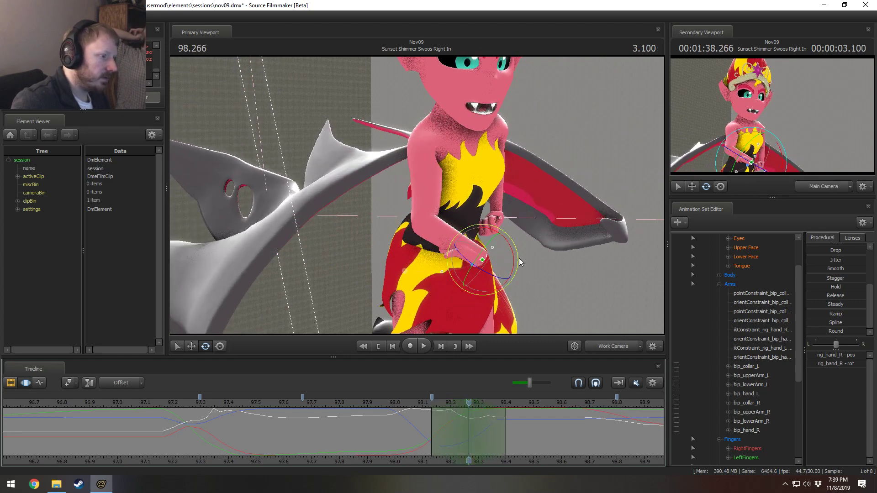
pyautogui.moveTo(519, 259); pyautogui.dragTo(468, 207)
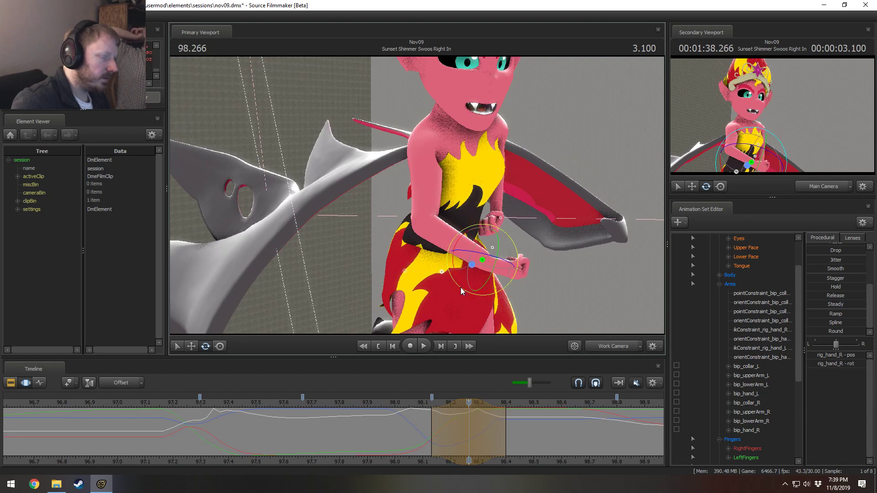
pyautogui.moveTo(469, 430); pyautogui.dragTo(488, 432)
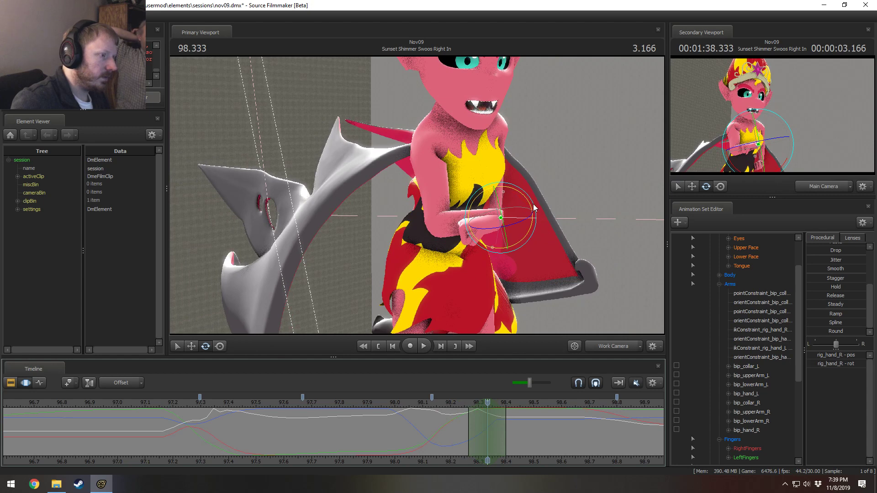
pyautogui.moveTo(533, 204)
pyautogui.mouseDown()
pyautogui.moveTo(460, 205)
pyautogui.moveTo(537, 211)
pyautogui.mouseUp()
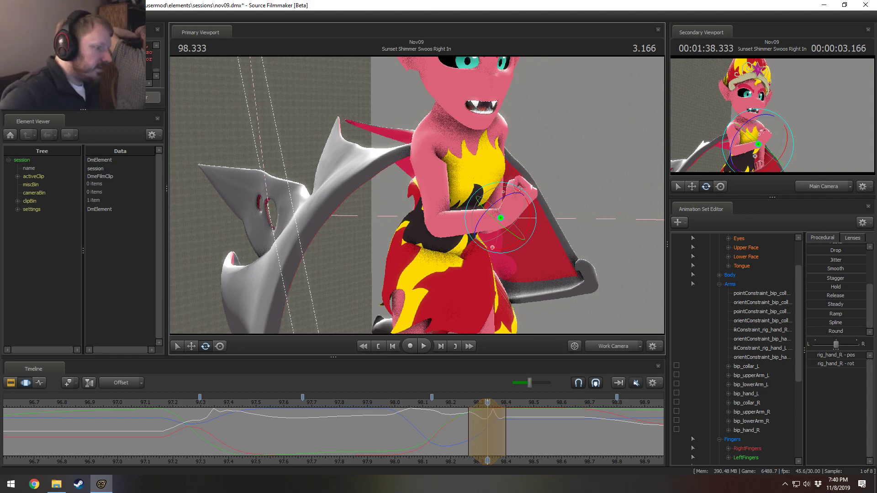
# Apply the In preset to the right hand around 98.333 s and the Round preset across about 98.27–98.4 s.
pyautogui.moveTo(487, 421)
pyautogui.mouseDown()
pyautogui.moveTo(508, 431)
pyautogui.moveTo(480, 421)
pyautogui.moveTo(504, 421)
pyautogui.moveTo(493, 420)
pyautogui.mouseUp()
pyautogui.scroll(3, 830, 303)
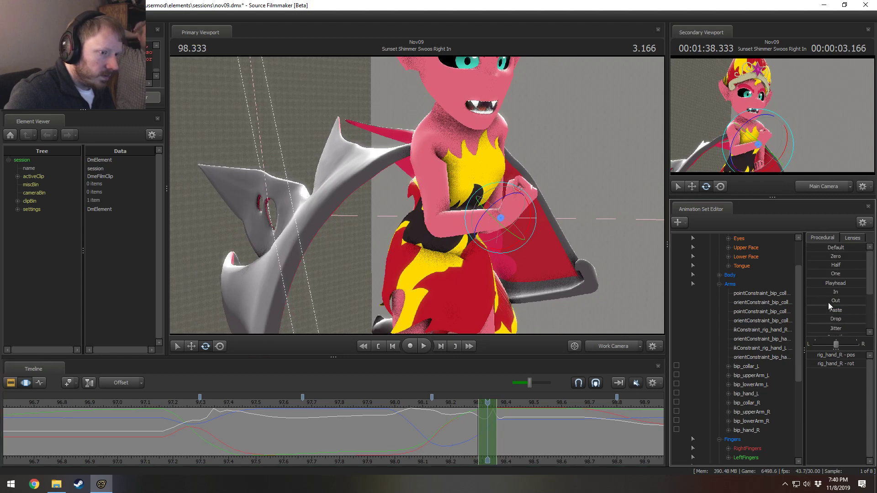
pyautogui.click(820, 292)
pyautogui.moveTo(498, 420); pyautogui.dragTo(484, 424)
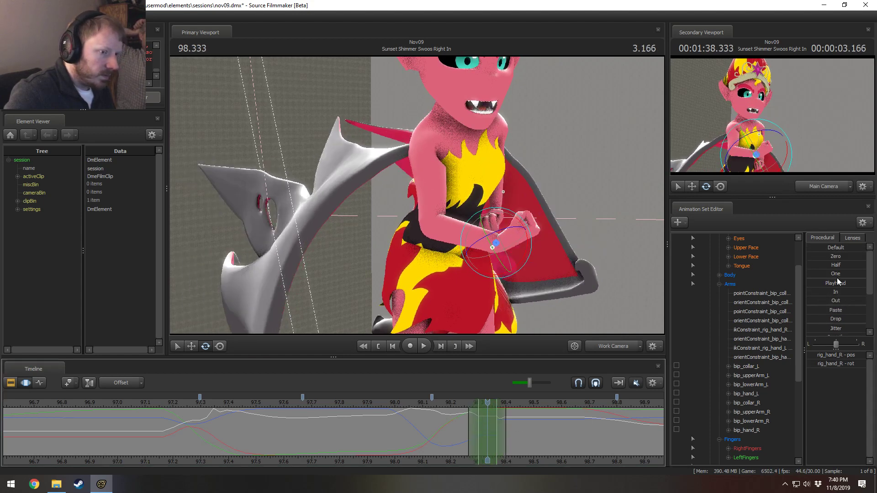
pyautogui.scroll(-3, 823, 332)
pyautogui.click(830, 329)
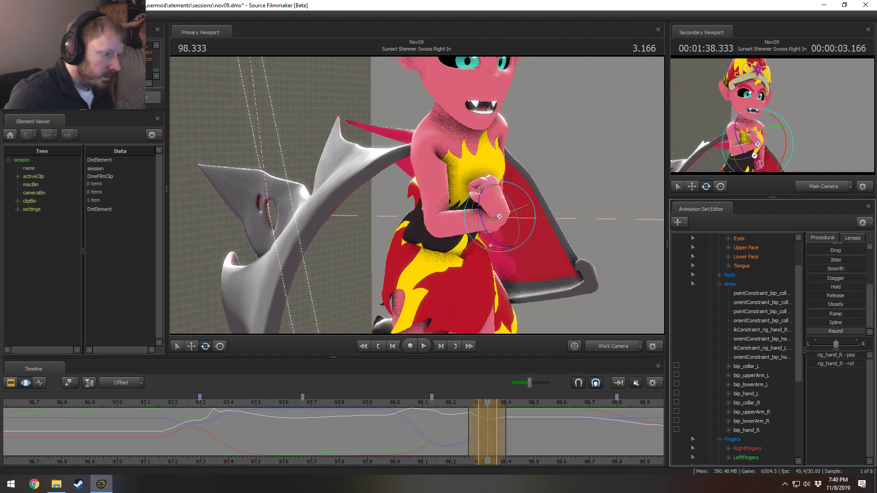
pyautogui.moveTo(491, 419); pyautogui.dragTo(437, 404)
pyautogui.press('space')
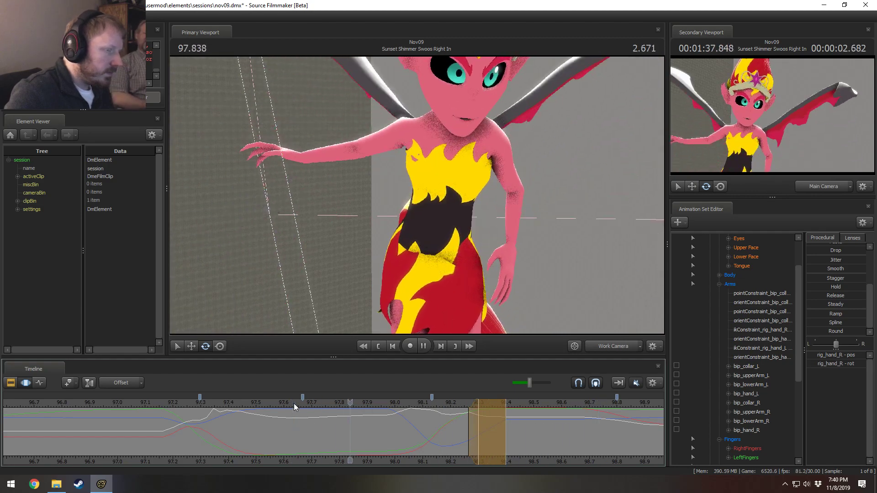
pyautogui.press('space')
# Raise the right hand slightly at 98.433 s with about 98.13–98.77 s selected, and play back the motion.
pyautogui.moveTo(287, 401); pyautogui.dragTo(471, 422)
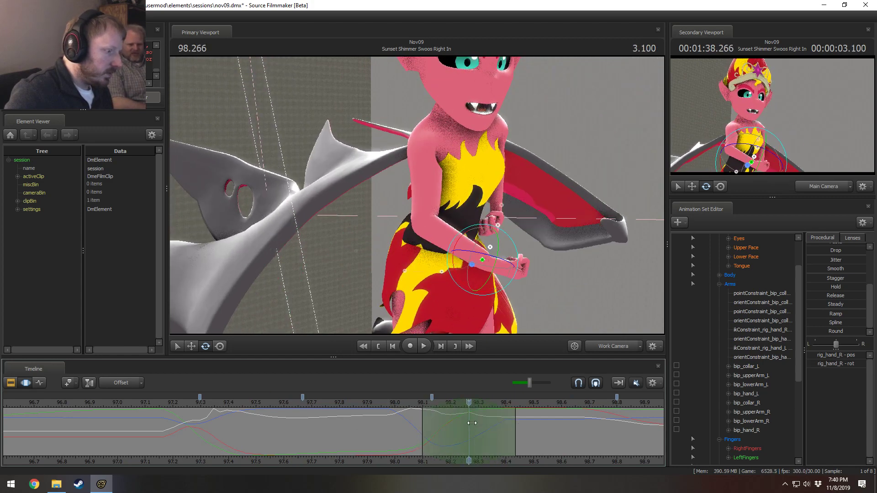
pyautogui.keyDown('alt'); pyautogui.moveTo(533, 269); pyautogui.dragTo(617, 267); pyautogui.keyUp('alt')
pyautogui.press('w')
pyautogui.moveTo(458, 241); pyautogui.dragTo(411, 307)
pyautogui.moveTo(442, 431); pyautogui.dragTo(516, 437)
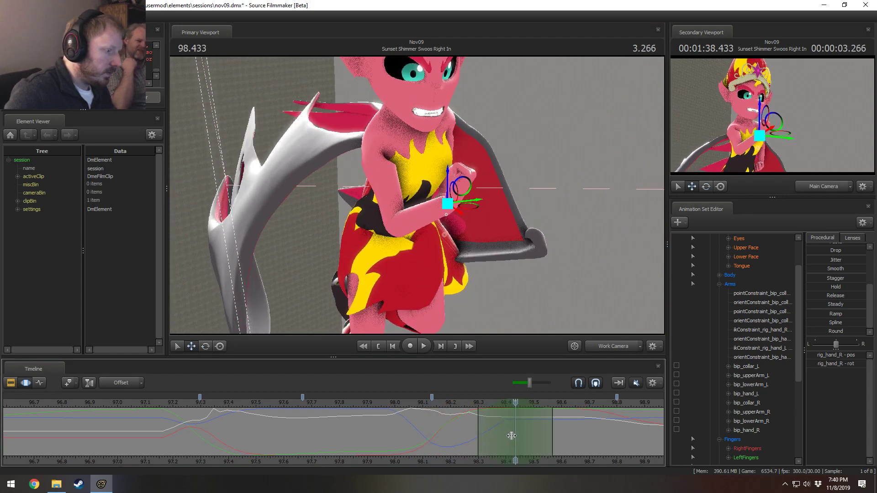
pyautogui.moveTo(600, 433); pyautogui.dragTo(608, 431)
pyautogui.keyDown('alt'); pyautogui.moveTo(505, 265); pyautogui.dragTo(477, 191); pyautogui.keyUp('alt')
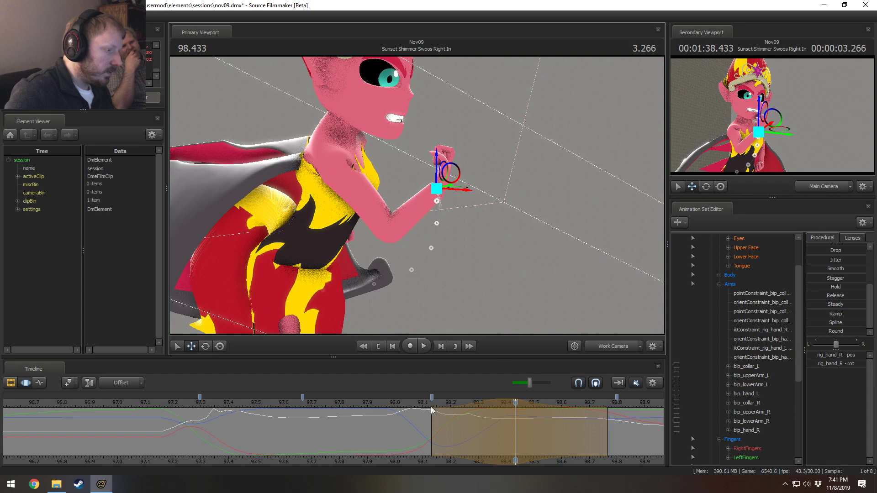
pyautogui.click(416, 404)
pyautogui.press('space')
pyautogui.press('space')
# Adjust the right-hand edit's falloff to span about 98.2–99.07 s and review it in playback.
pyautogui.keyDown('alt'); pyautogui.moveTo(417, 423); pyautogui.dragTo(633, 463, button='right'); pyautogui.keyUp('alt')
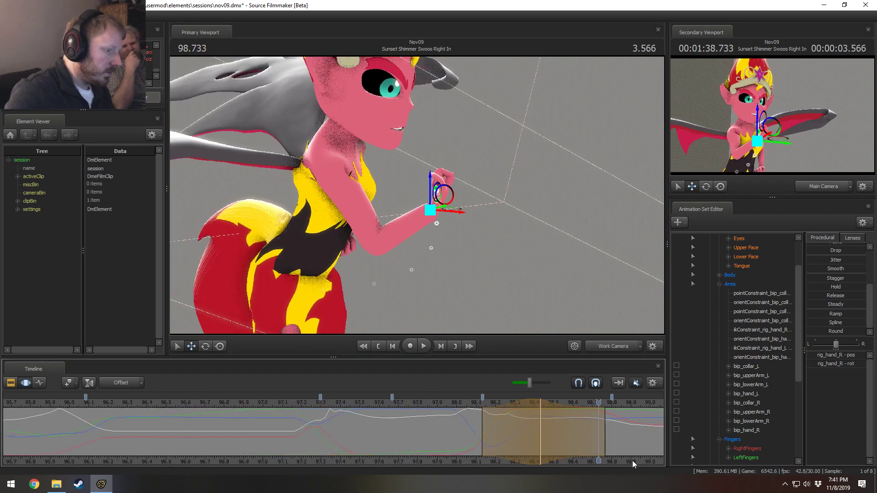
pyautogui.moveTo(633, 463); pyautogui.dragTo(409, 462, button='middle')
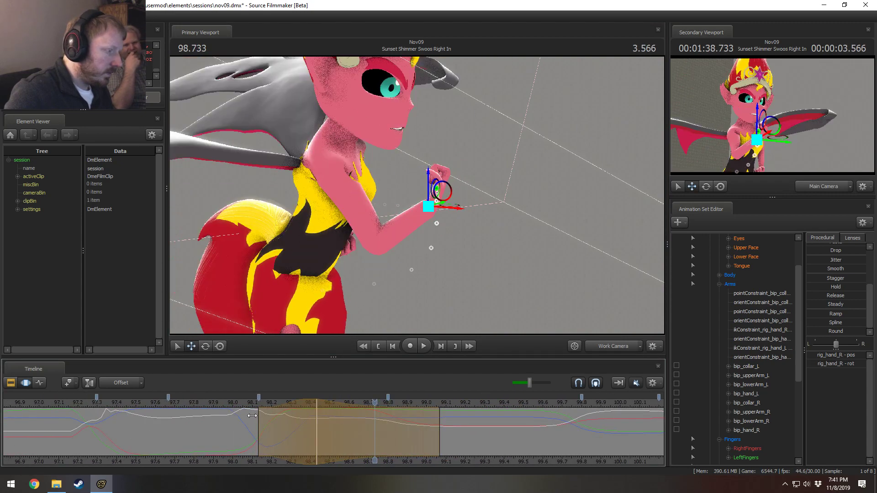
pyautogui.click(232, 402)
pyautogui.press('space')
pyautogui.press('space')
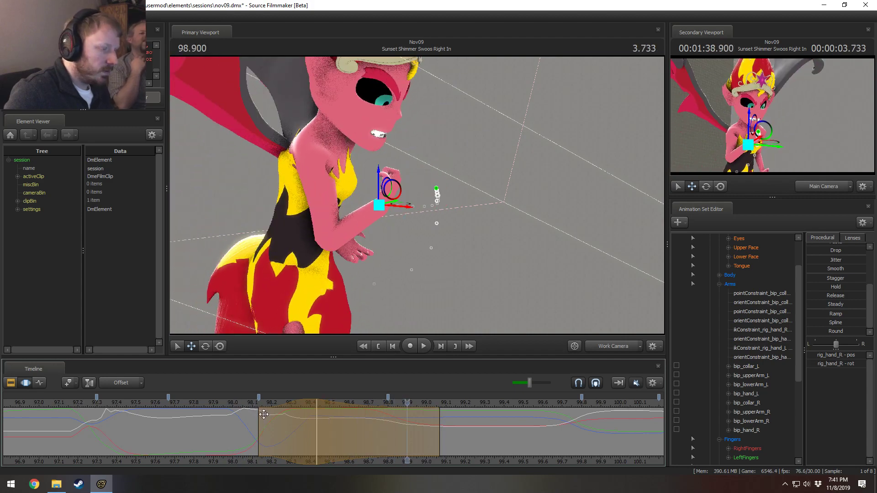
pyautogui.moveTo(256, 427); pyautogui.dragTo(270, 426)
pyautogui.click(232, 405)
pyautogui.press('space')
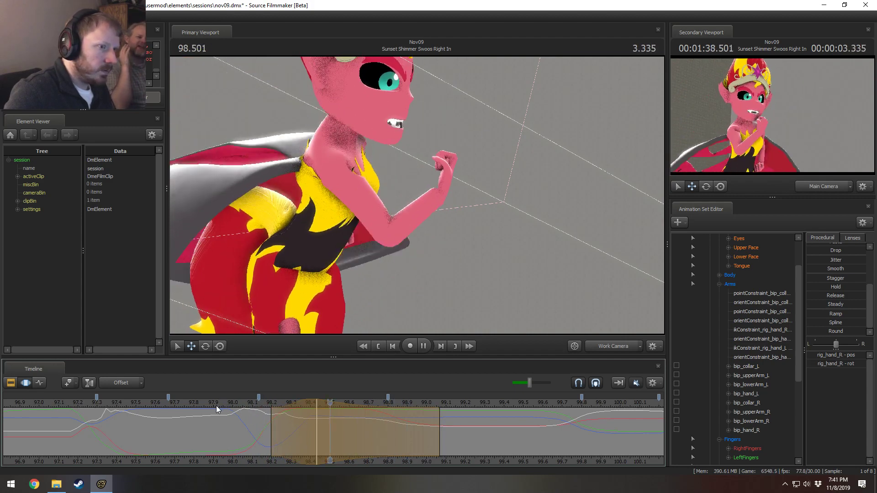
pyautogui.press('space')
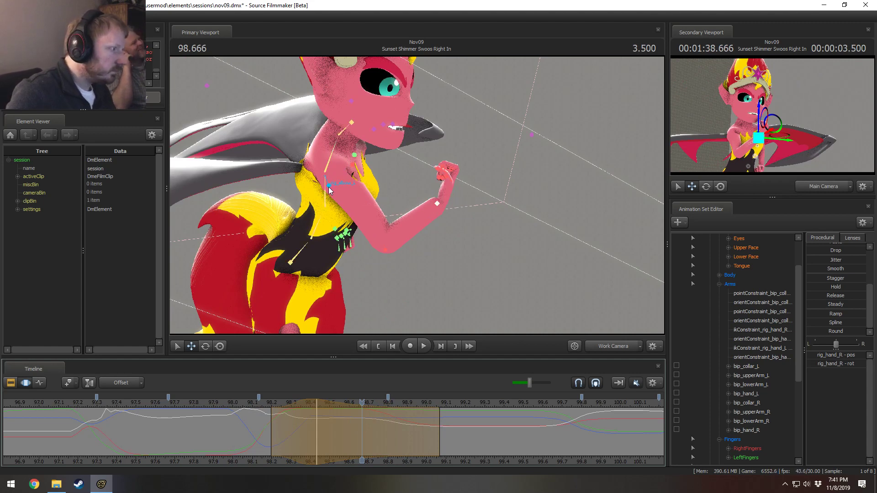
# Shift the motion of both elbows and the right collar, hand and fingers slightly earlier around 98.03–98.33 s.
pyautogui.click(329, 188)
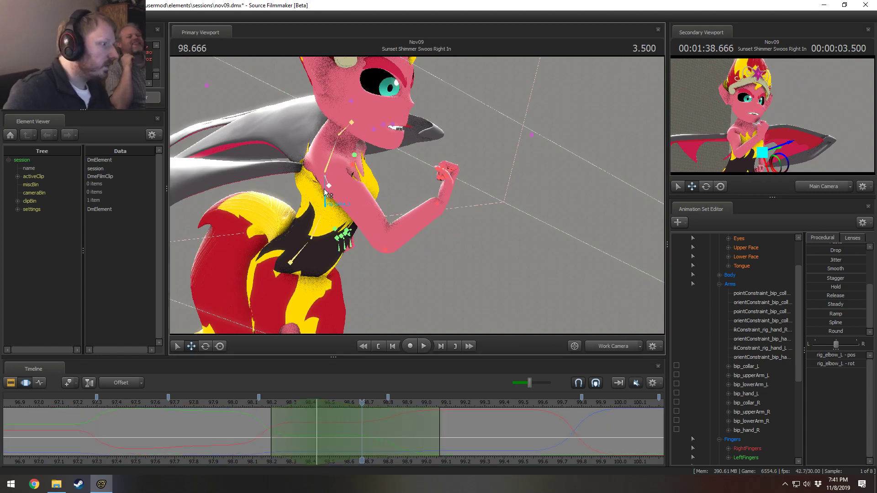
pyautogui.keyDown('ctrl'); pyautogui.click(386, 249); pyautogui.keyUp('ctrl')
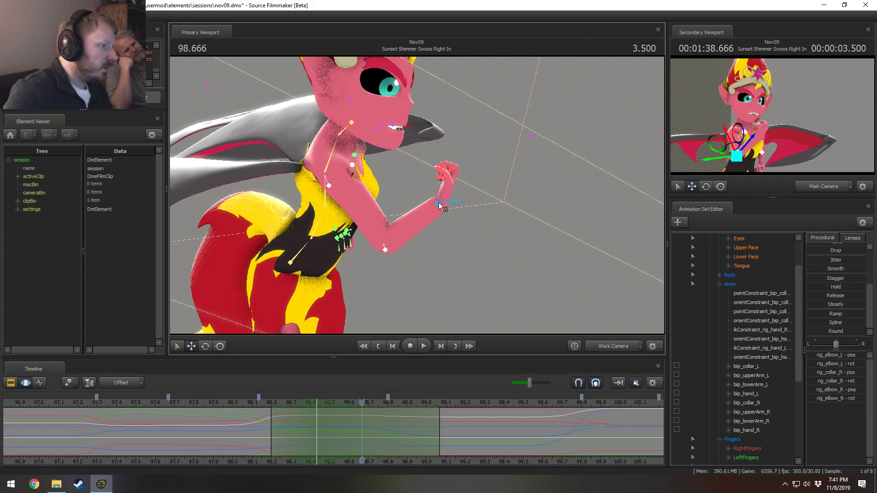
pyautogui.keyDown('ctrl'); pyautogui.click(455, 169); pyautogui.keyUp('ctrl')
pyautogui.keyDown('ctrl'); pyautogui.moveTo(494, 207); pyautogui.dragTo(500, 192); pyautogui.keyUp('ctrl')
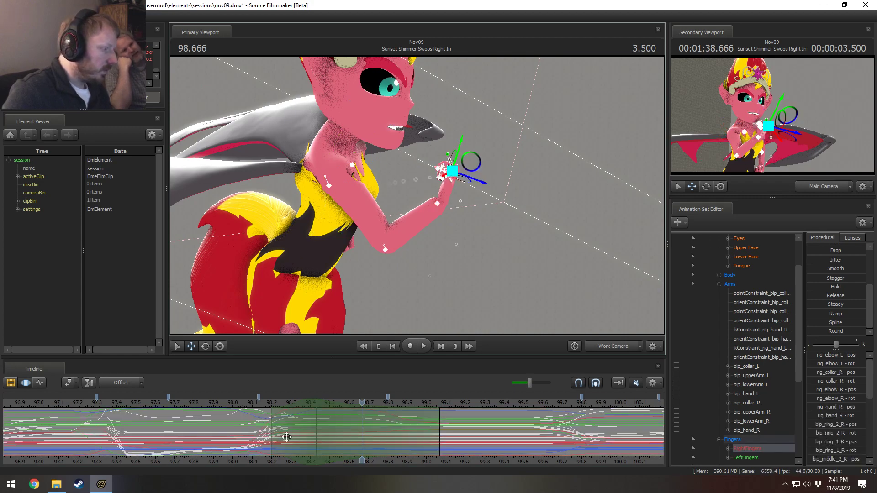
pyautogui.keyDown('shift'); pyautogui.moveTo(239, 441); pyautogui.dragTo(298, 437); pyautogui.keyUp('shift')
pyautogui.click(185, 407)
pyautogui.press('space')
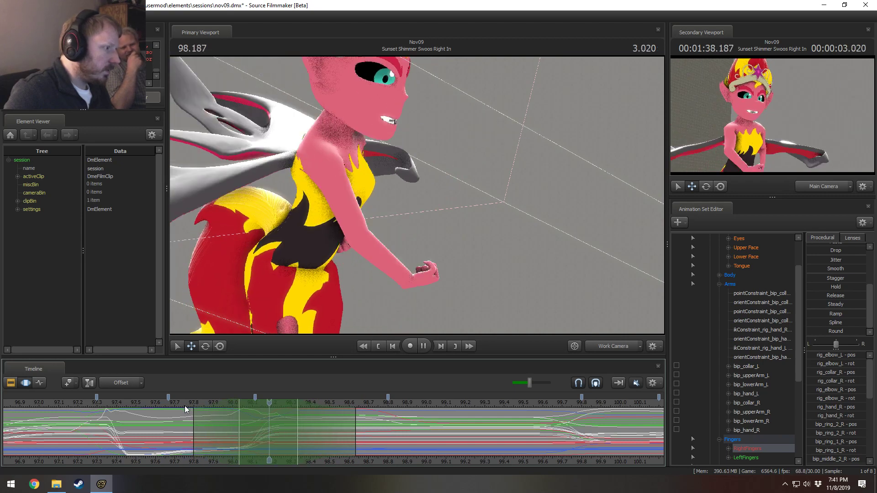
pyautogui.click(177, 404)
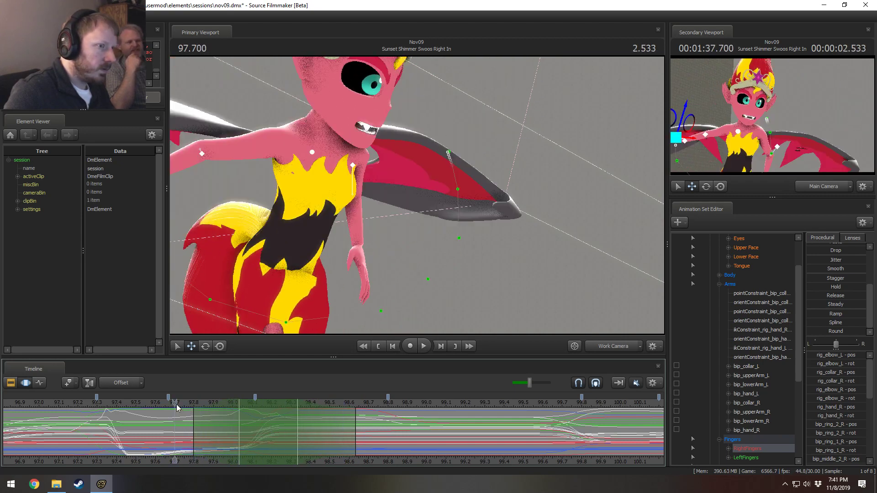
pyautogui.press('space')
pyautogui.press('space')
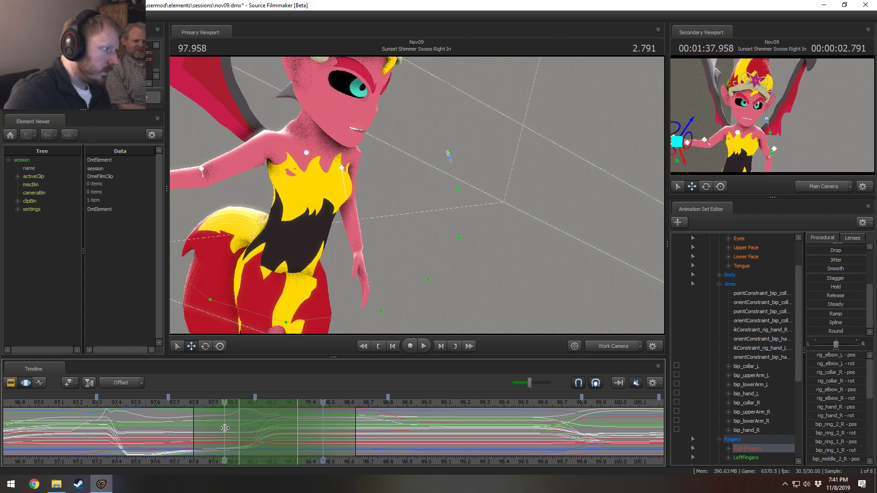
# Reposition the right elbow at 98.066 s within about 97.93–98.27 s and play back the arm swing.
pyautogui.click(206, 175)
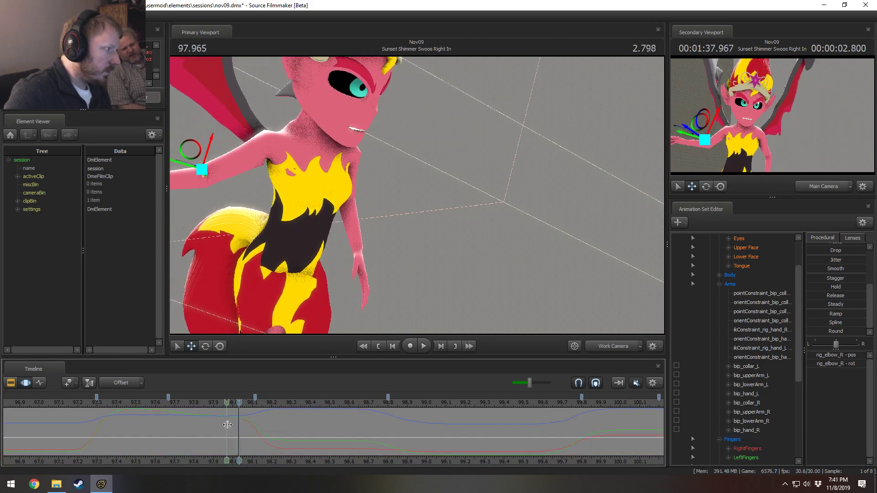
pyautogui.click(248, 430)
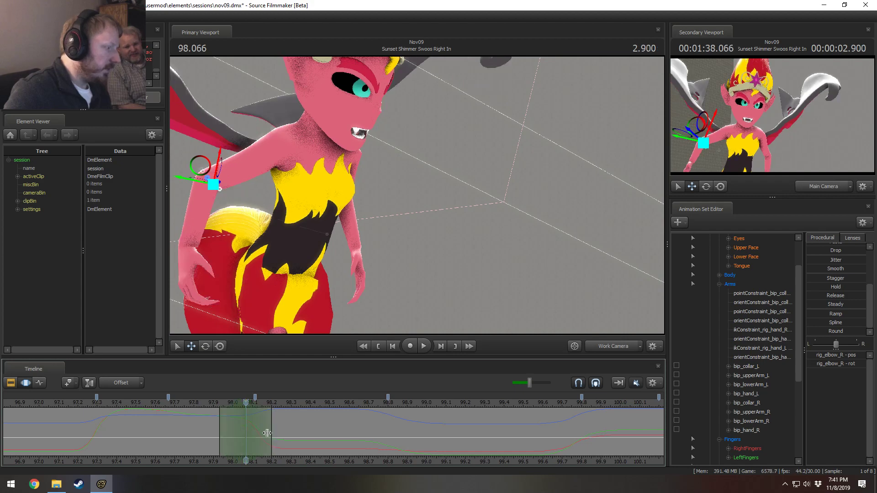
pyautogui.keyDown('alt'); pyautogui.moveTo(403, 203); pyautogui.dragTo(482, 196); pyautogui.keyUp('alt')
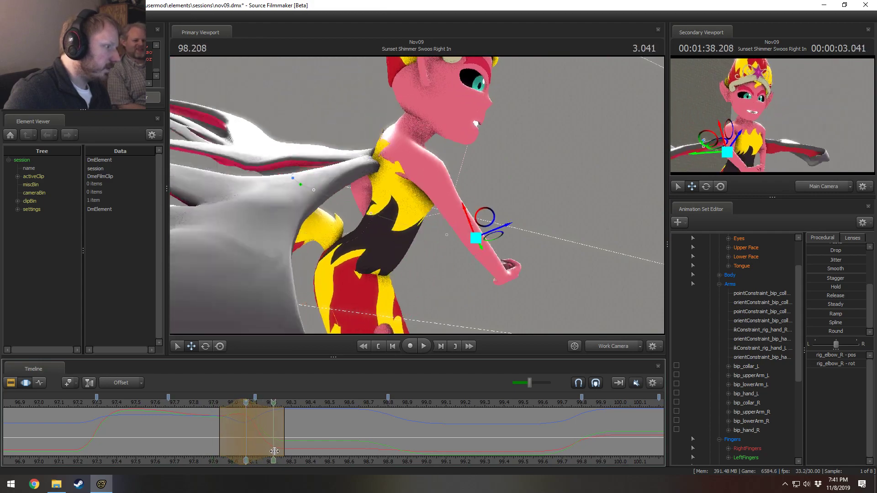
pyautogui.press('space')
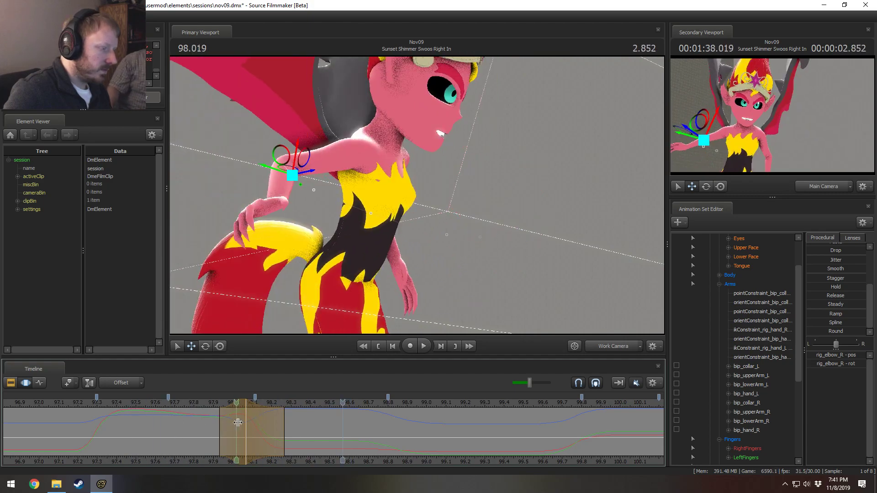
# Rotate the chest and lower spine forward at 98.166 s with about 97.93–98.53 s selected.
pyautogui.moveTo(238, 423); pyautogui.dragTo(342, 429)
pyautogui.click(381, 224)
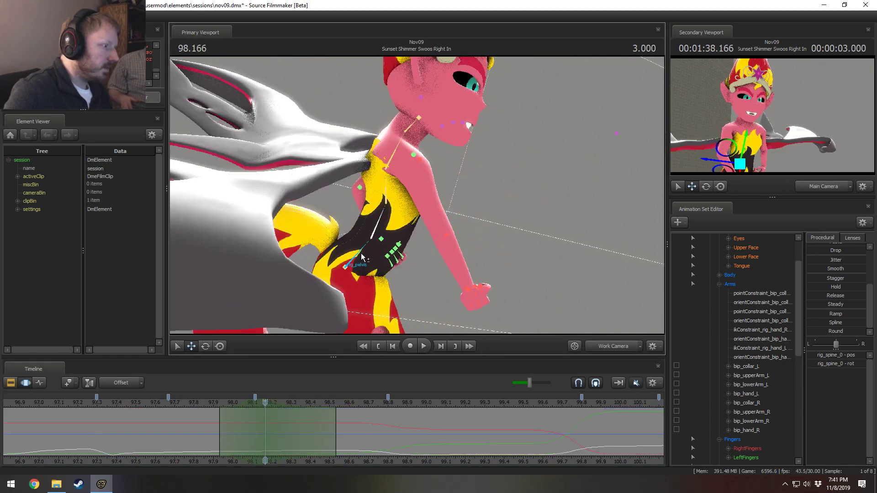
pyautogui.keyDown('ctrl'); pyautogui.click(383, 238); pyautogui.keyUp('ctrl')
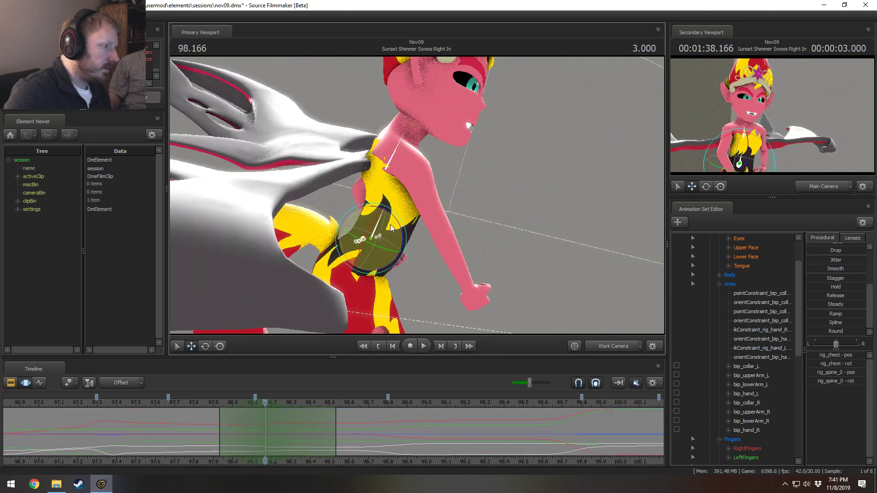
pyautogui.press('e')
pyautogui.moveTo(406, 241); pyautogui.dragTo(405, 240)
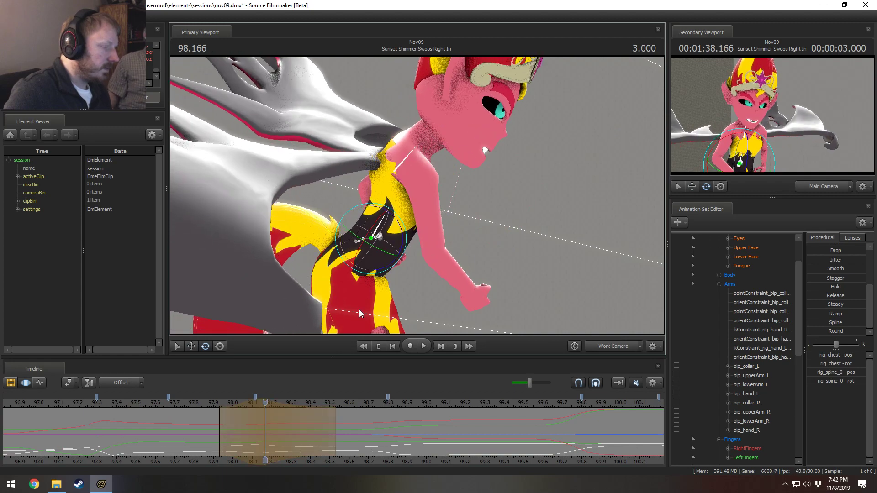
pyautogui.press('space')
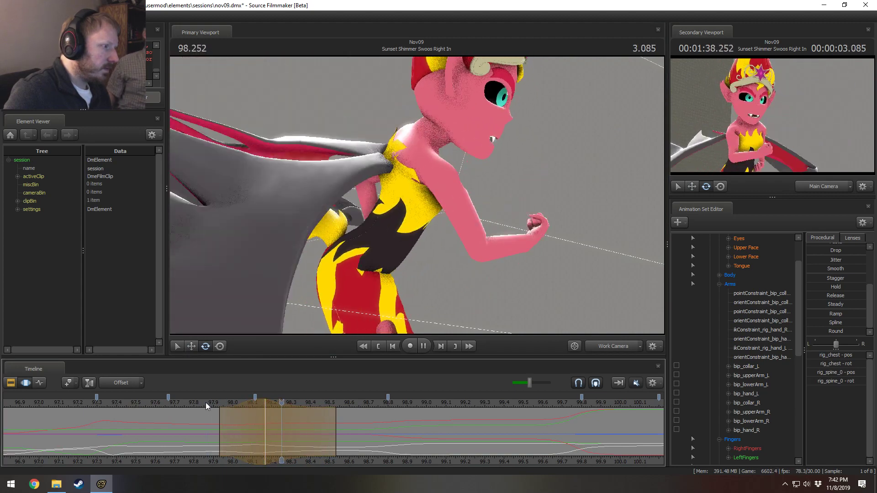
# Narrow the torso lean to about 97.93–98.4 s, centered on 98.133 s, and rotate the chest and lower spine further forward.
pyautogui.moveTo(335, 433); pyautogui.dragTo(292, 425)
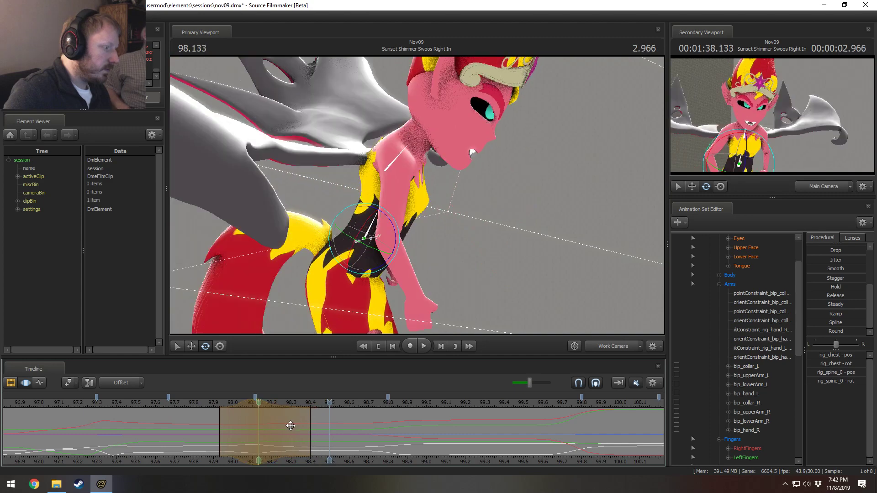
pyautogui.click(205, 402)
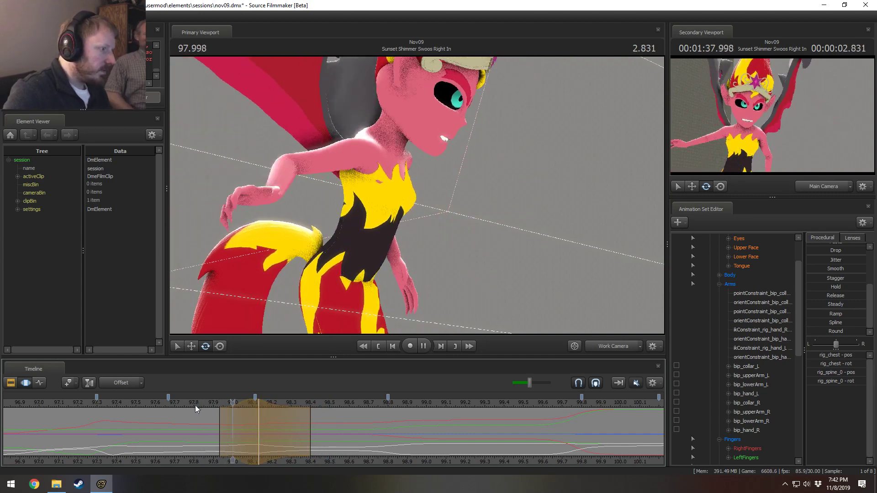
pyautogui.click(256, 424)
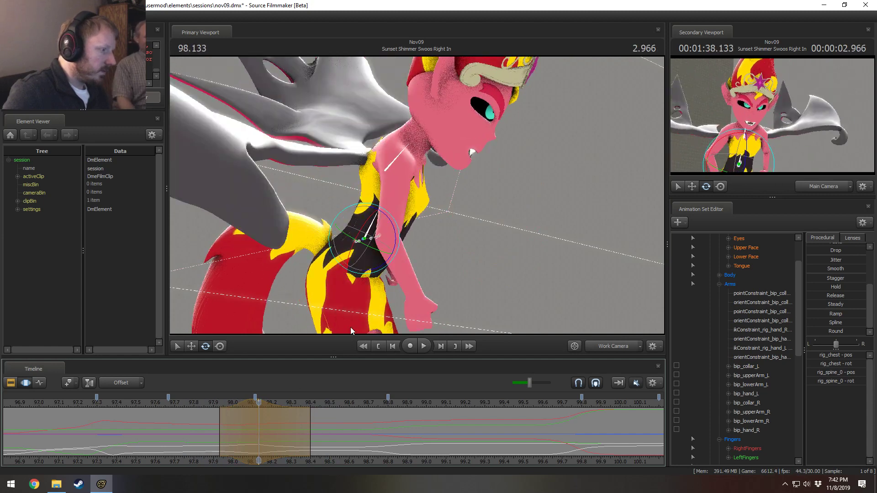
pyautogui.moveTo(395, 244); pyautogui.dragTo(393, 252)
pyautogui.press('space')
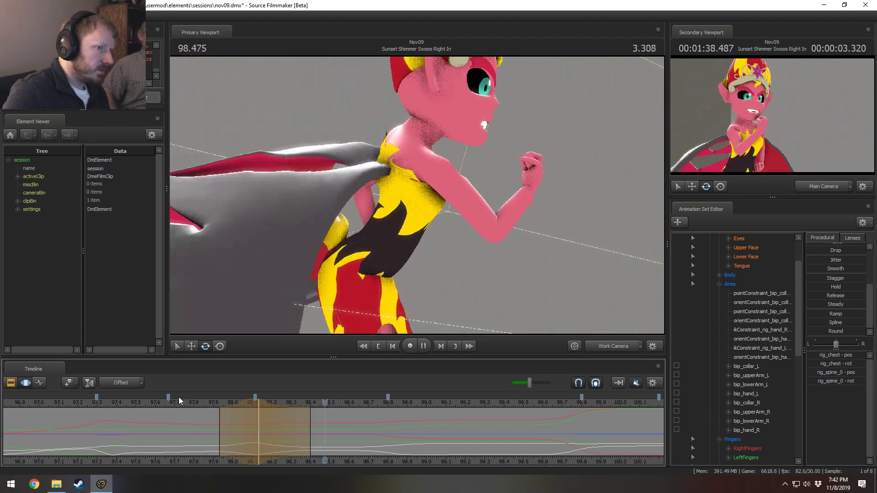
# Rotate the head at 98.066 s with about 97.9–98.3 s selected, and play back the motion.
pyautogui.click(247, 418)
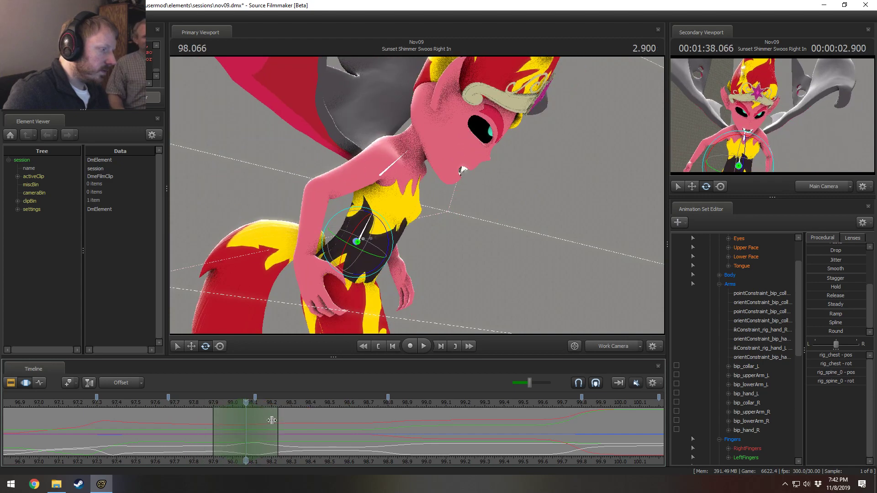
pyautogui.click(427, 135)
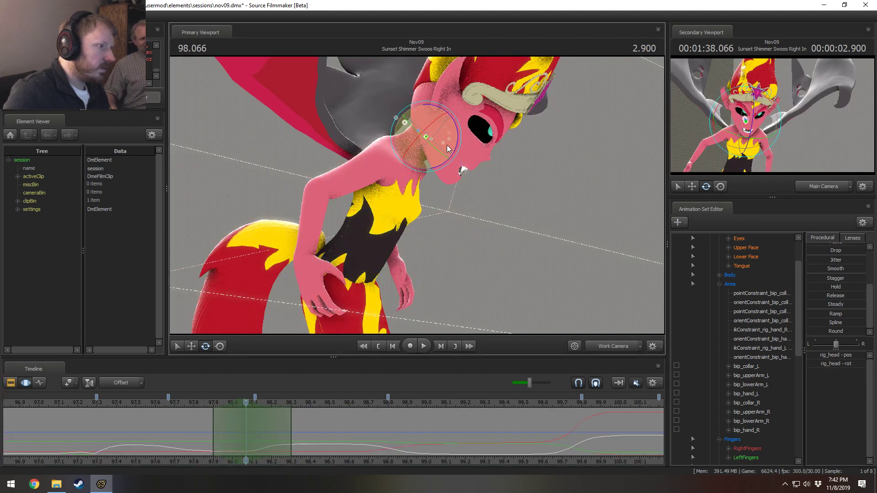
pyautogui.moveTo(447, 144); pyautogui.dragTo(458, 136)
pyautogui.click(195, 404)
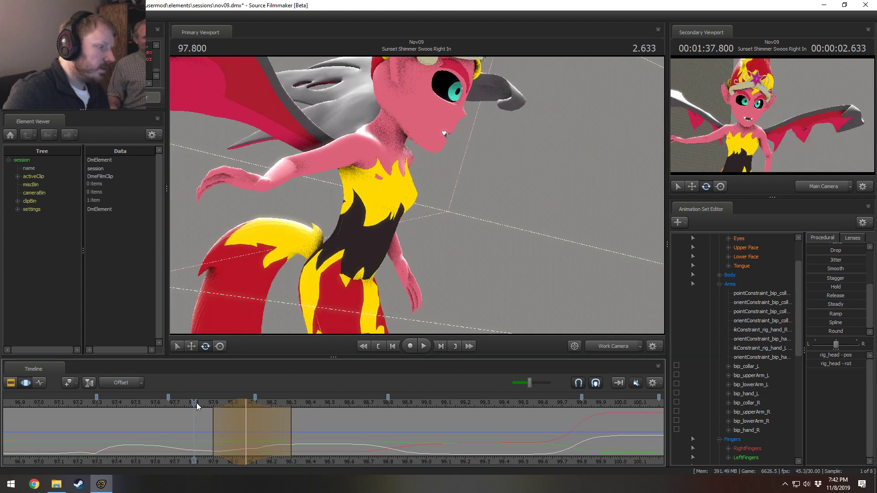
pyautogui.press('space')
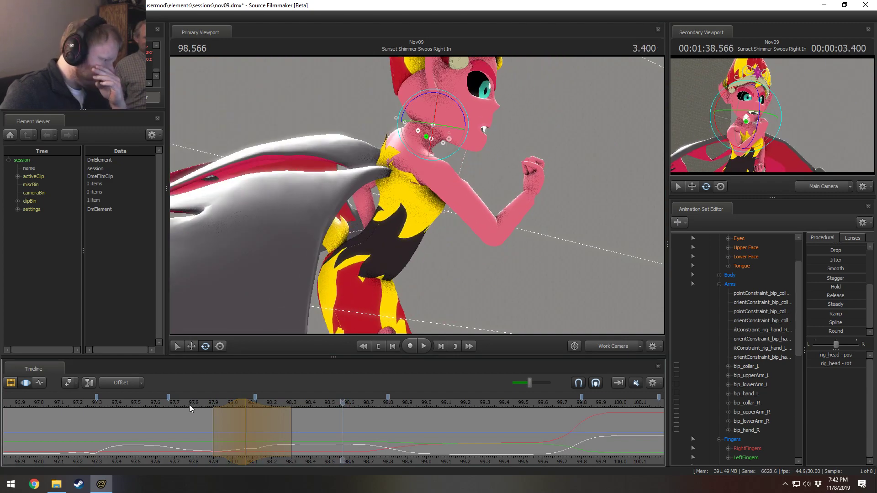
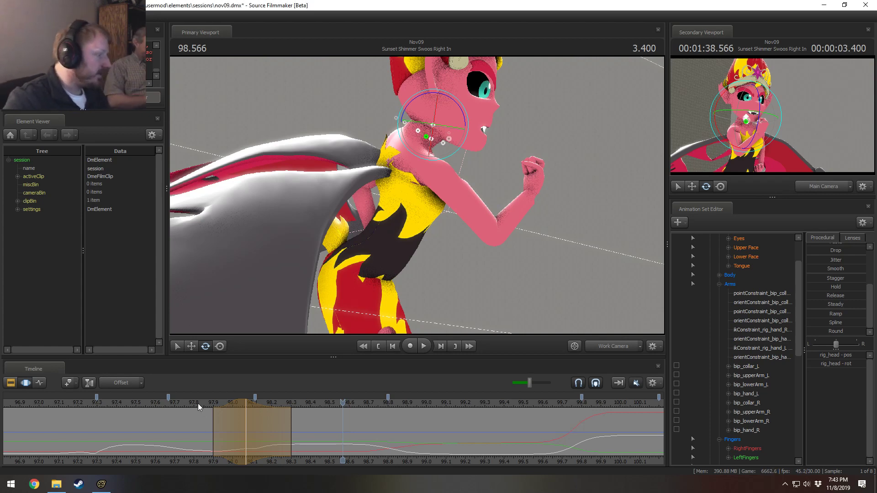
# Reposition the lower spine at 98.1 s with about 97.9–98.3 s selected.
pyautogui.press('space')
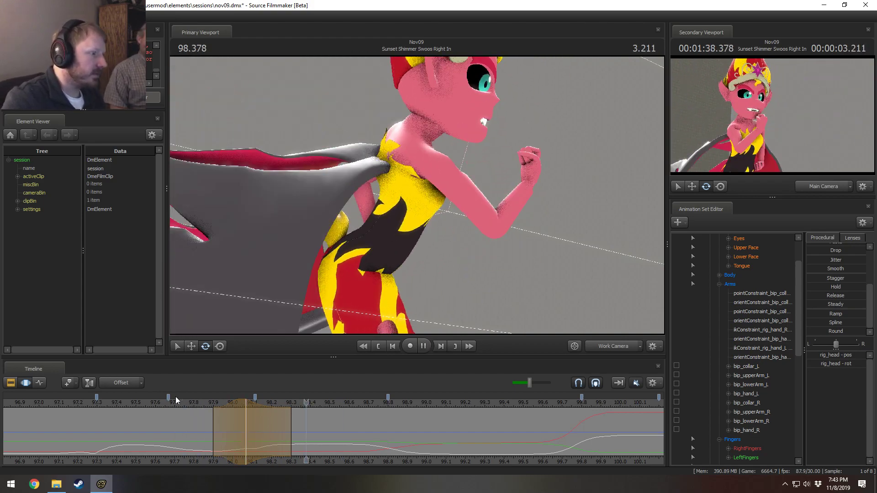
pyautogui.press('space')
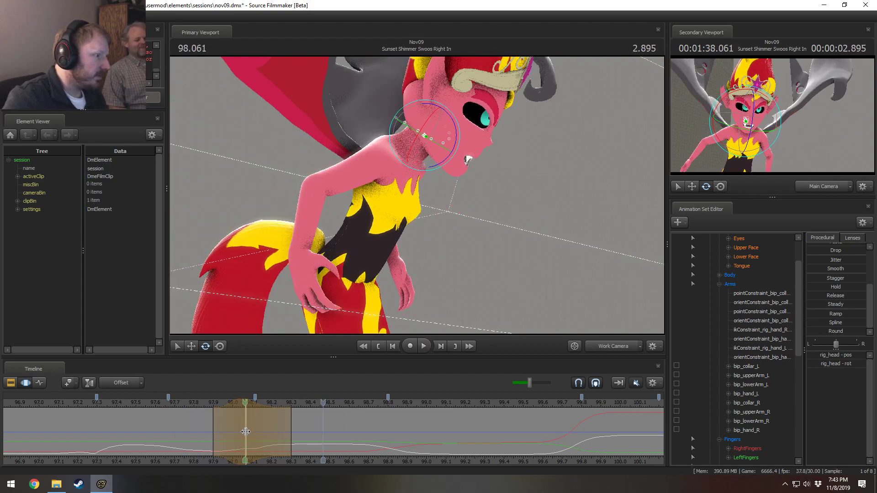
pyautogui.moveTo(246, 432); pyautogui.dragTo(252, 432)
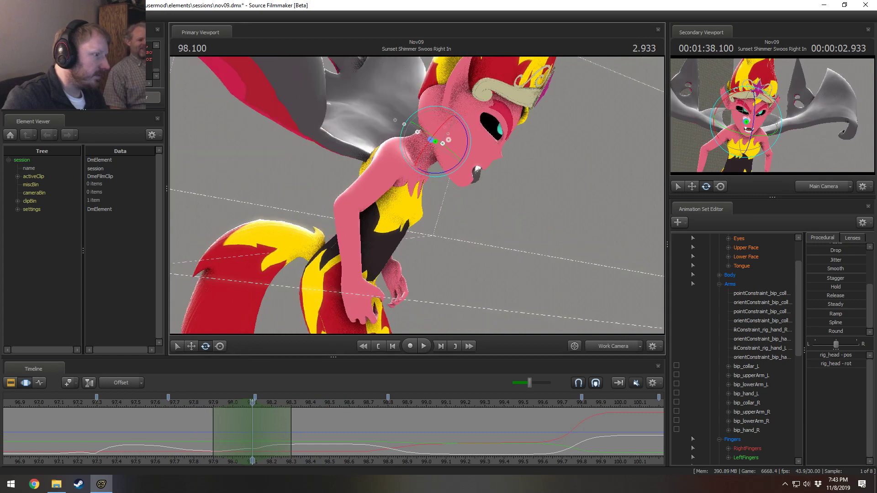
pyautogui.keyDown('alt'); pyautogui.moveTo(419, 178); pyautogui.dragTo(422, 174); pyautogui.keyUp('alt')
pyautogui.keyDown('ctrl'); pyautogui.click(361, 241); pyautogui.keyUp('ctrl')
pyautogui.press('w')
pyautogui.keyDown('alt'); pyautogui.moveTo(414, 210); pyautogui.dragTo(374, 225); pyautogui.keyUp('alt')
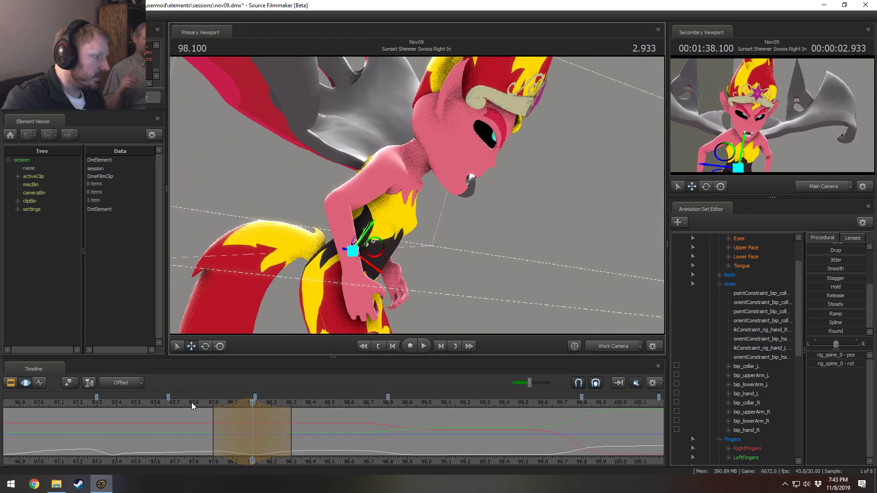
# Play back the torso and arm motion from about 97.15 s to 98.7 s.
pyautogui.press('space')
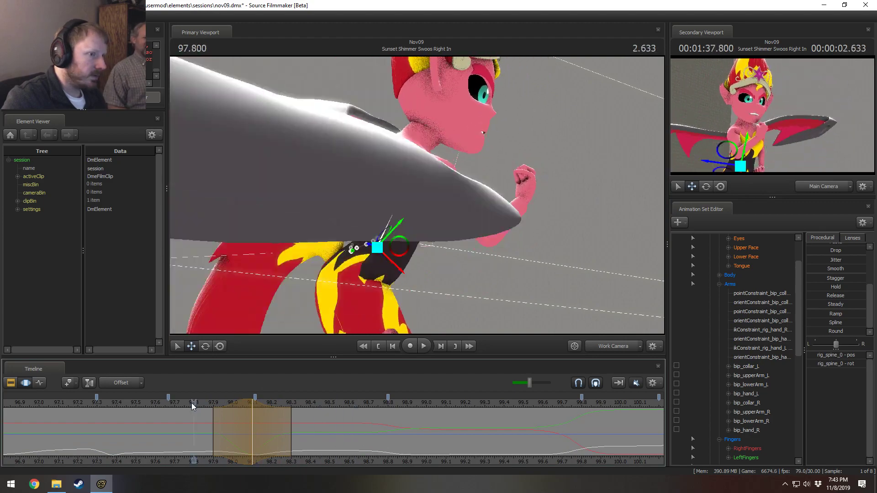
pyautogui.press('space')
pyautogui.press('space')
pyautogui.moveTo(191, 404); pyautogui.dragTo(68, 423)
pyautogui.press('space')
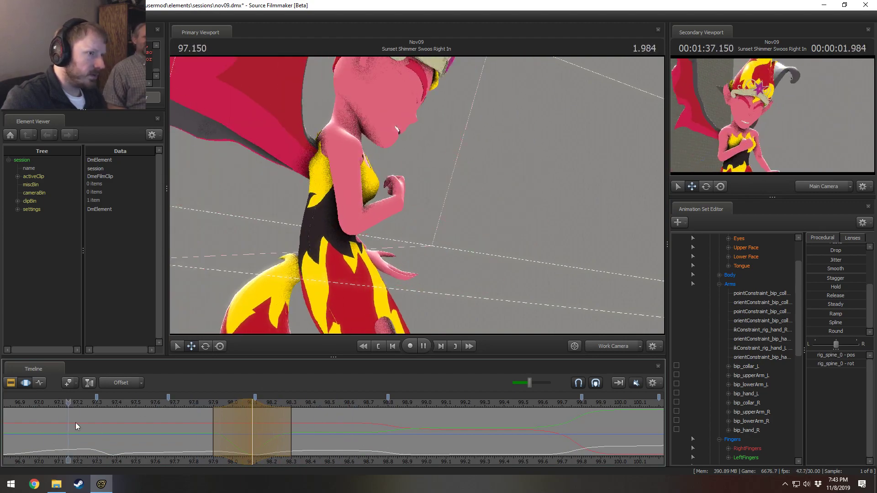
pyautogui.press('space')
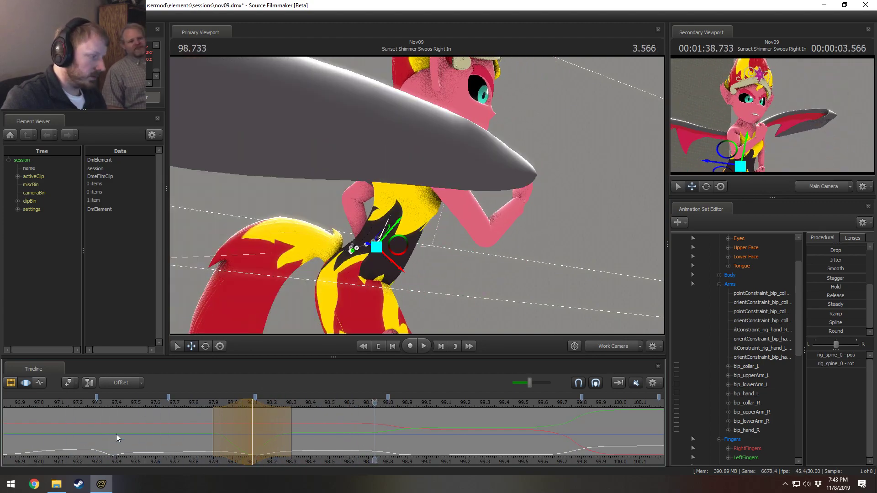
pyautogui.press('space')
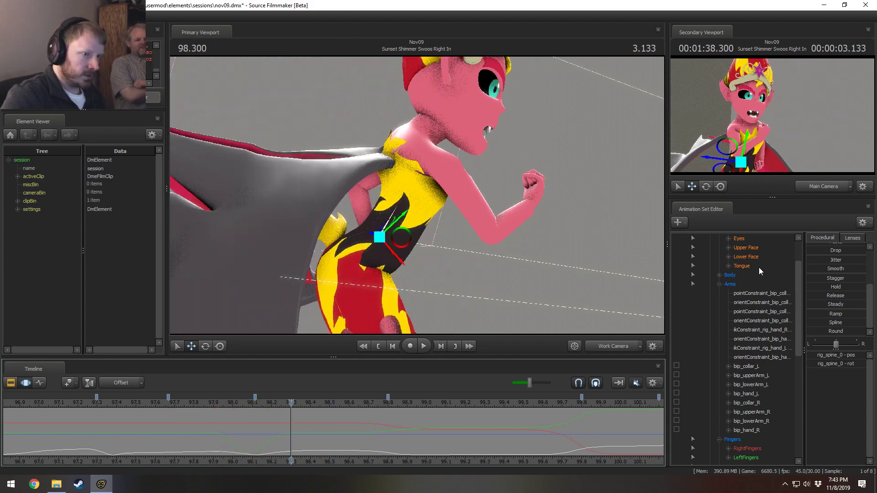
# Blend the Upper Face controls toward their closed-eye pose at 97.166 s across about 97.93–98.27 s using the Playhead preset.
pyautogui.scroll(2, 760, 271)
pyautogui.click(745, 293)
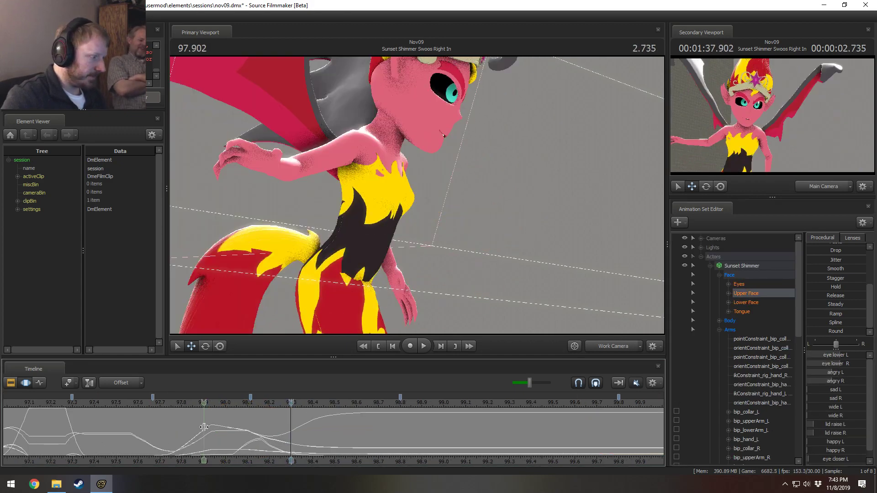
pyautogui.keyDown('shift'); pyautogui.moveTo(255, 430); pyautogui.dragTo(225, 432); pyautogui.keyUp('shift')
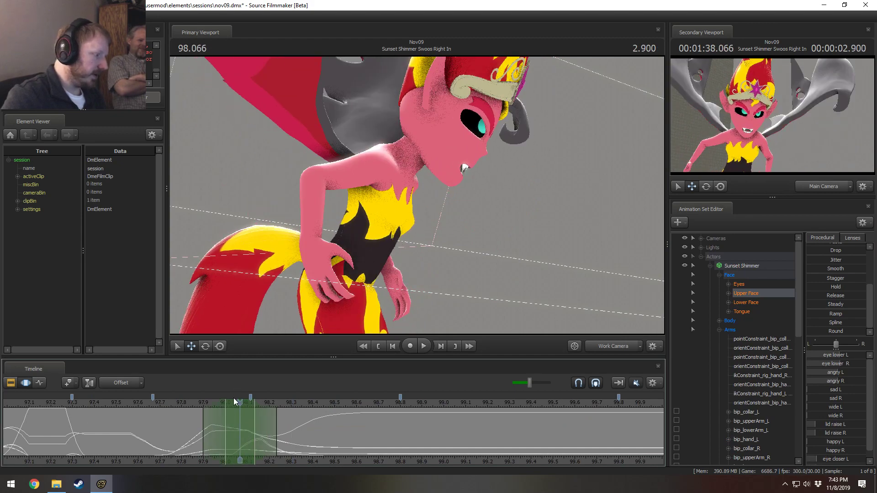
pyautogui.moveTo(229, 400); pyautogui.dragTo(236, 402)
pyautogui.click(44, 427)
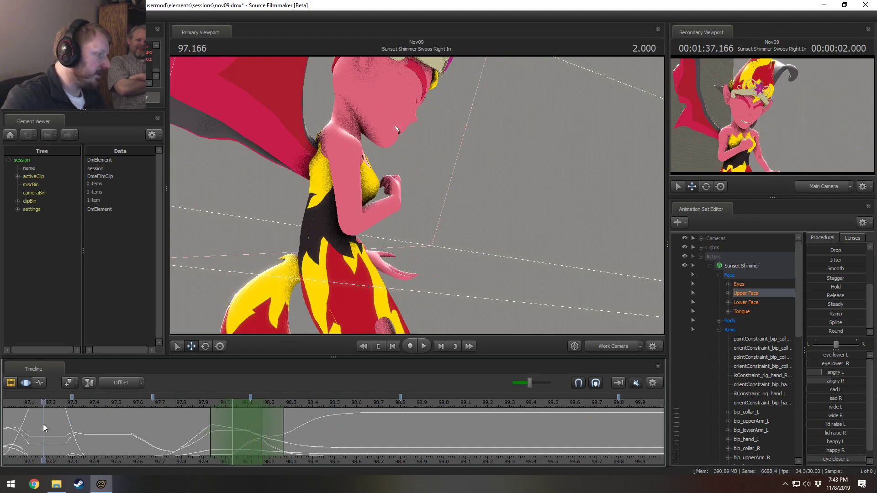
pyautogui.scroll(3, 819, 274)
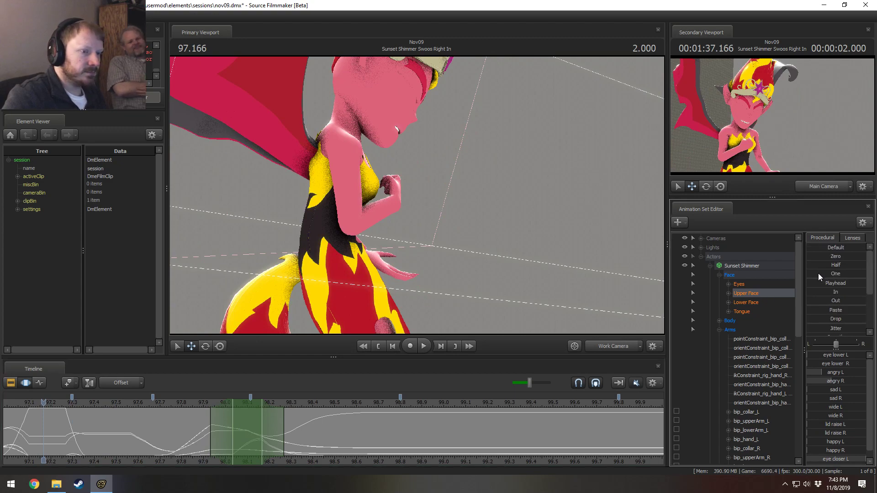
pyautogui.moveTo(816, 282); pyautogui.dragTo(456, 149)
# Play back the shot from 97.8 s and from about 97.3 s to check the blink timing.
pyautogui.click(181, 403)
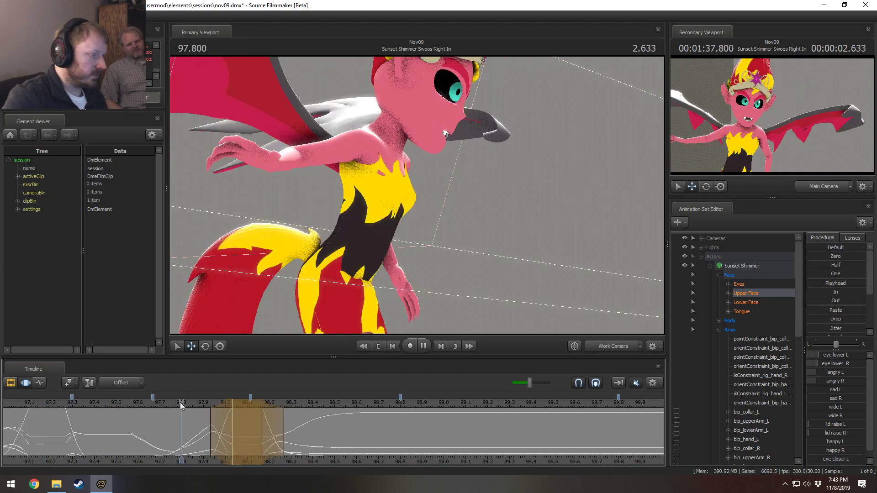
pyautogui.press('space')
pyautogui.press('space')
pyautogui.click(74, 405)
pyautogui.press('space')
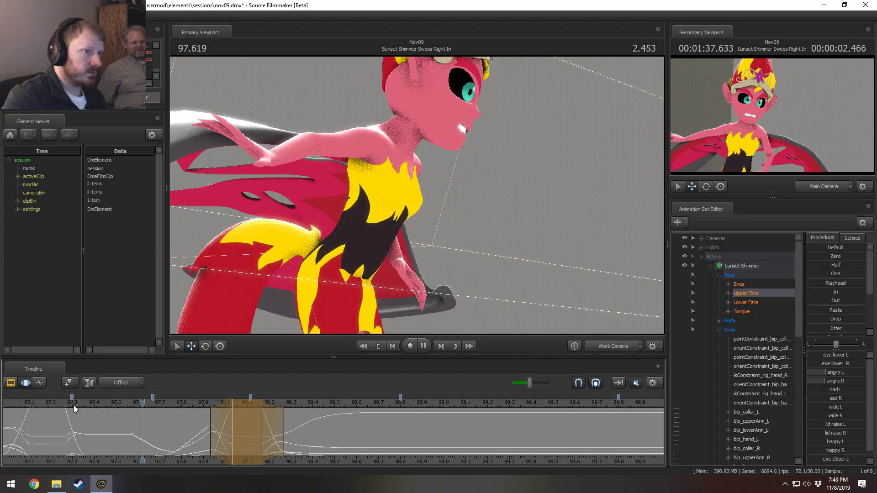
pyautogui.press('space')
pyautogui.click(182, 431)
pyautogui.press('space')
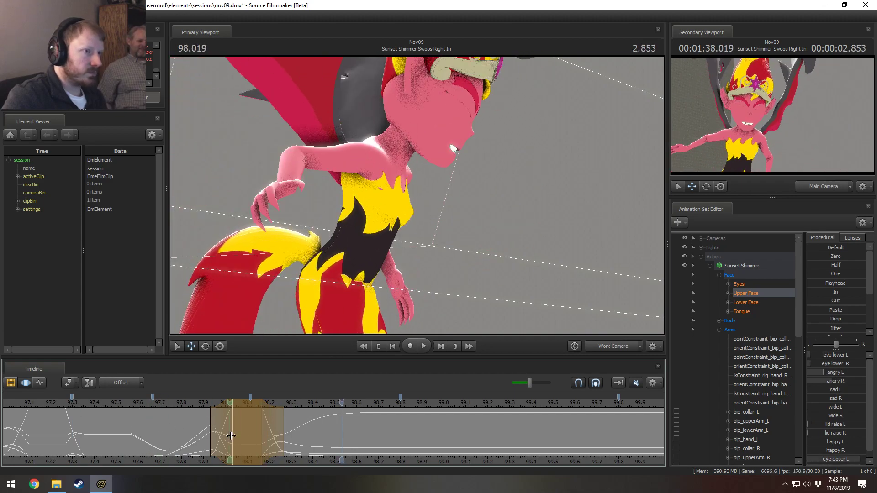
# Shift the blink later to about 98.0–98.3 s and play it back from about 97.8 s.
pyautogui.moveTo(223, 414); pyautogui.dragTo(267, 406)
pyautogui.click(186, 403)
pyautogui.press('space')
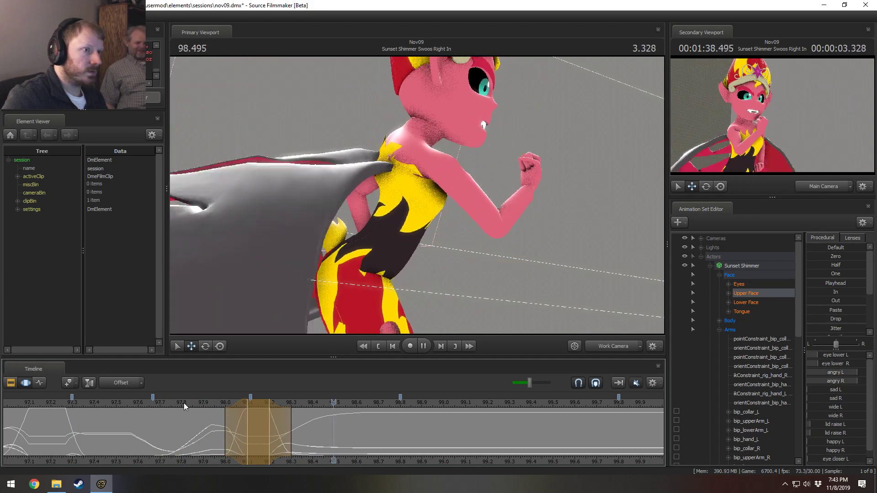
pyautogui.press('space')
# Blend the Upper Face controls toward Zero at 98.333 s with about 98.2–98.63 s selected.
pyautogui.press('shift')
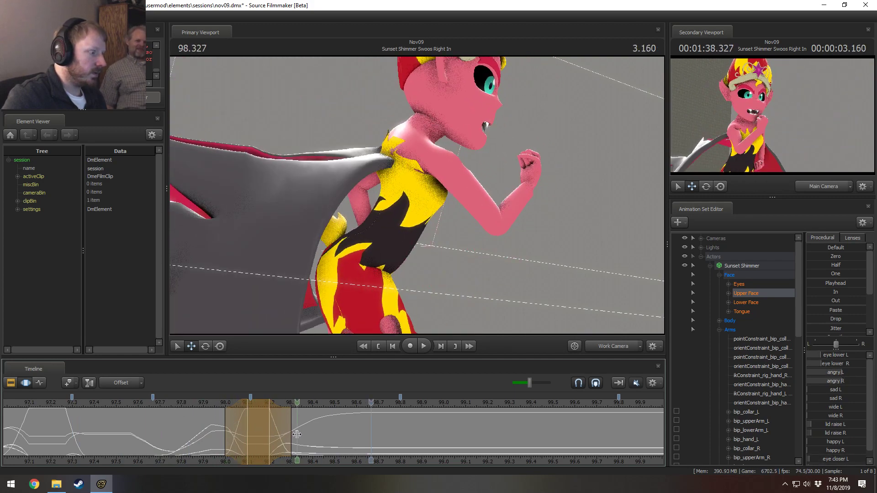
pyautogui.keyDown('shift'); pyautogui.click(297, 434); pyautogui.keyUp('shift')
pyautogui.keyDown('shift'); pyautogui.scroll(4, 297, 434); pyautogui.keyUp('shift')
pyautogui.moveTo(344, 435); pyautogui.dragTo(369, 448)
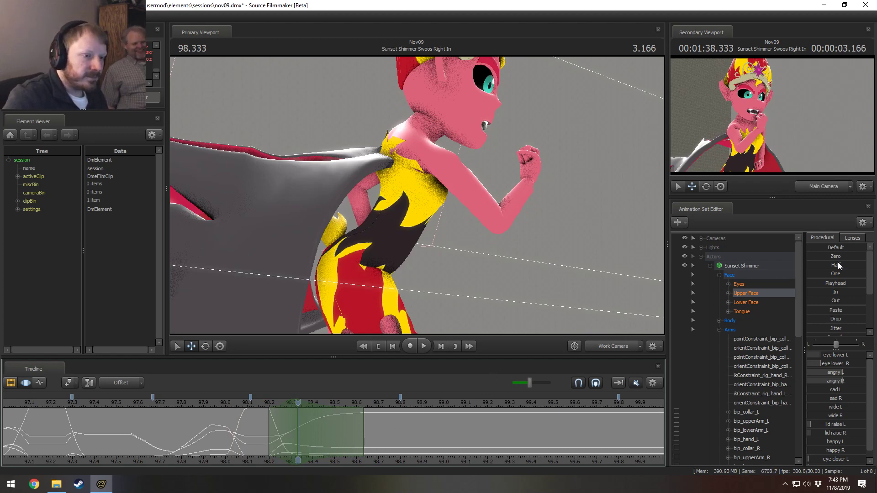
pyautogui.moveTo(838, 259); pyautogui.dragTo(840, 258)
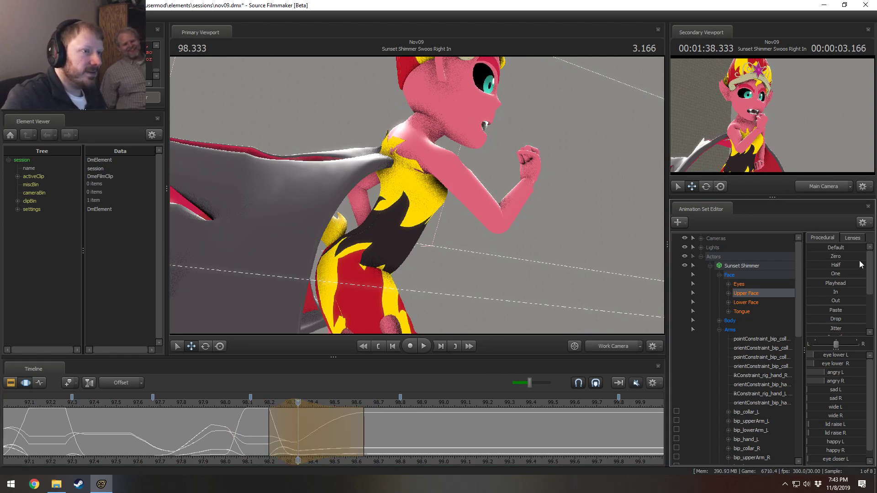
# Play back the facial change, shorten the end of its time selection to about 98.6 s, and review it again.
pyautogui.click(222, 405)
pyautogui.press('space')
pyautogui.click(222, 405)
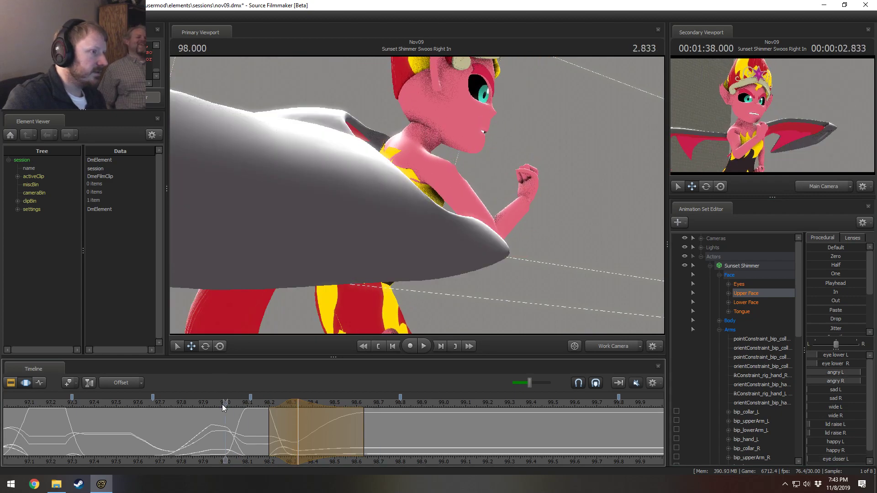
pyautogui.press('space')
pyautogui.press('space')
pyautogui.press('shift')
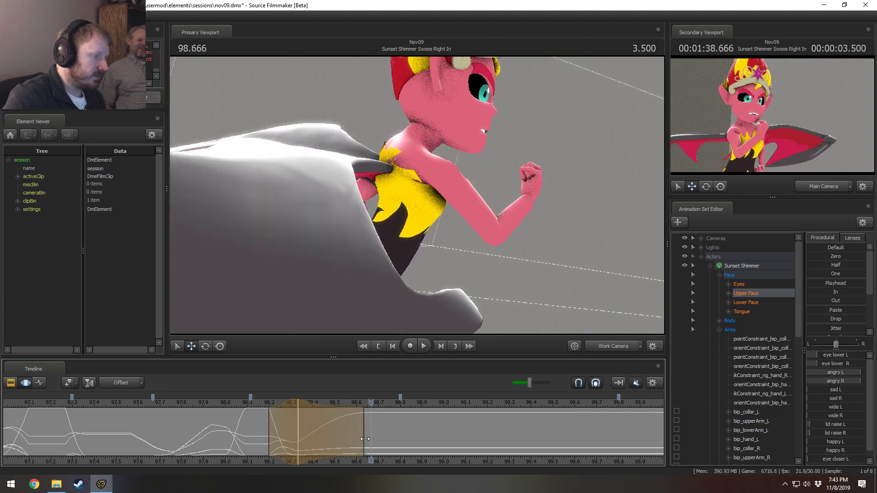
pyautogui.moveTo(364, 437); pyautogui.dragTo(356, 437)
pyautogui.click(313, 437)
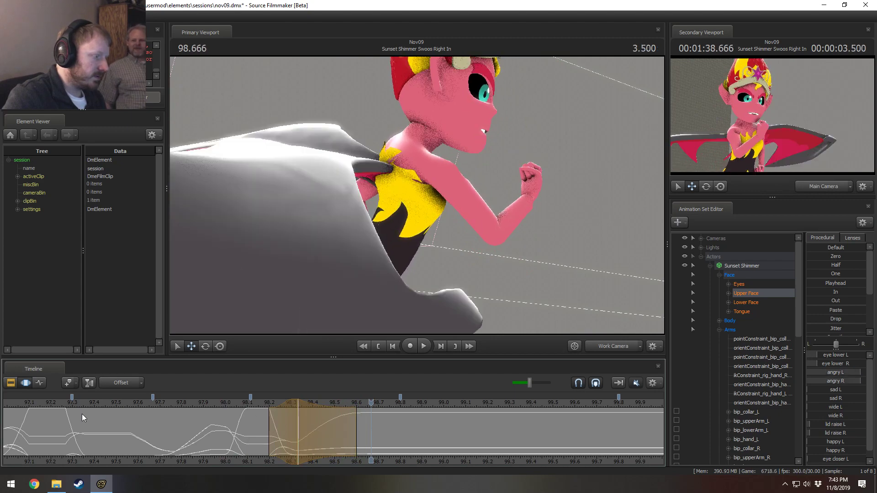
pyautogui.press('space')
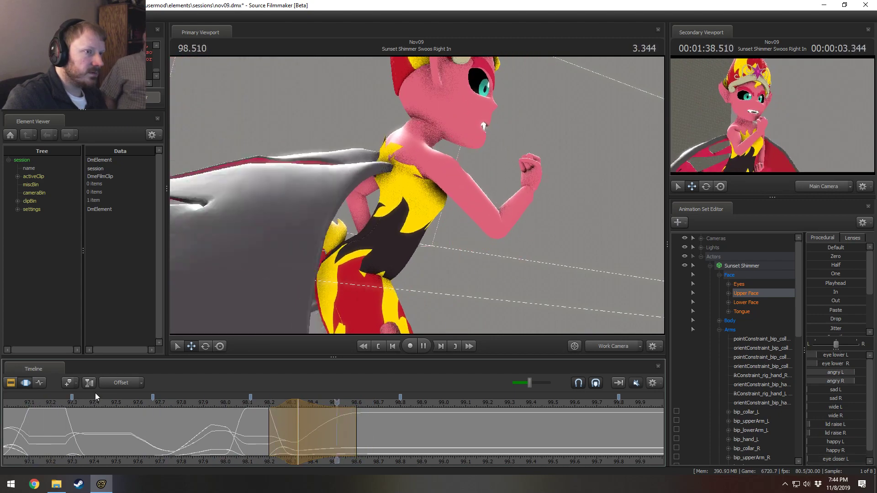
pyautogui.press('space')
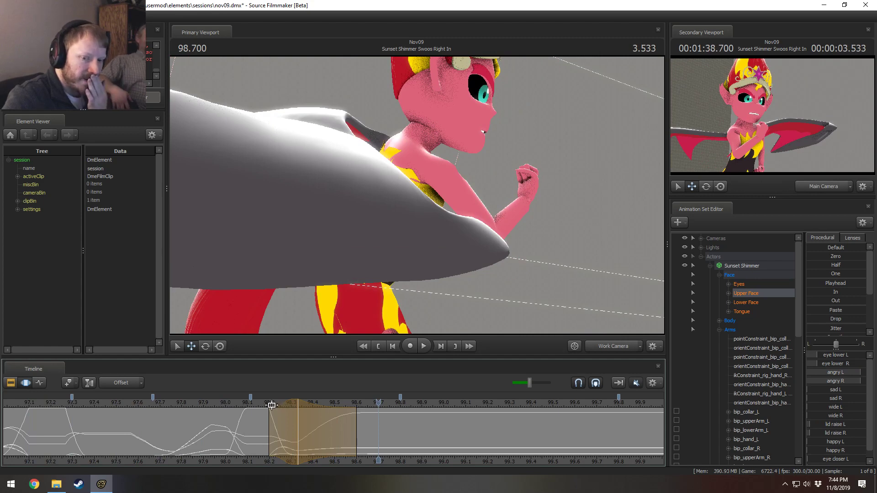
# Switch the primary viewport to the Main Camera and play back the shot repeatedly from about 95.5 s.
pyautogui.click(575, 346)
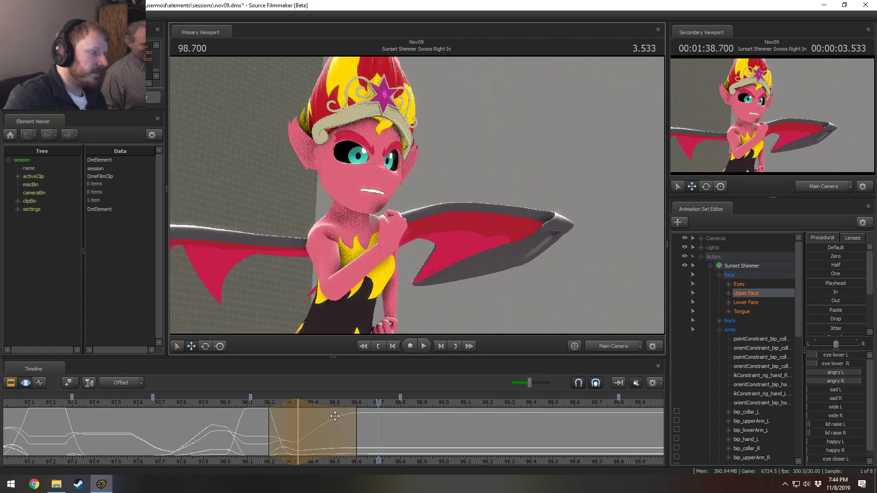
pyautogui.scroll(-3, 228, 435)
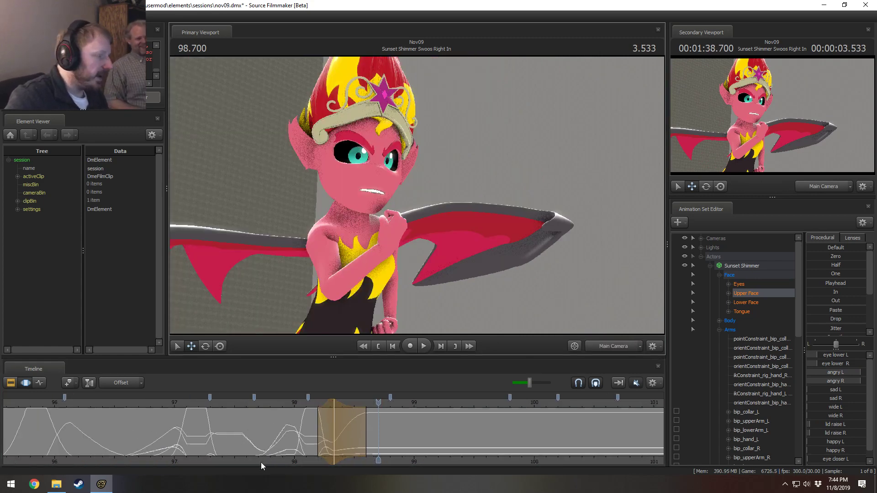
pyautogui.scroll(-2, 274, 461)
pyautogui.click(120, 405)
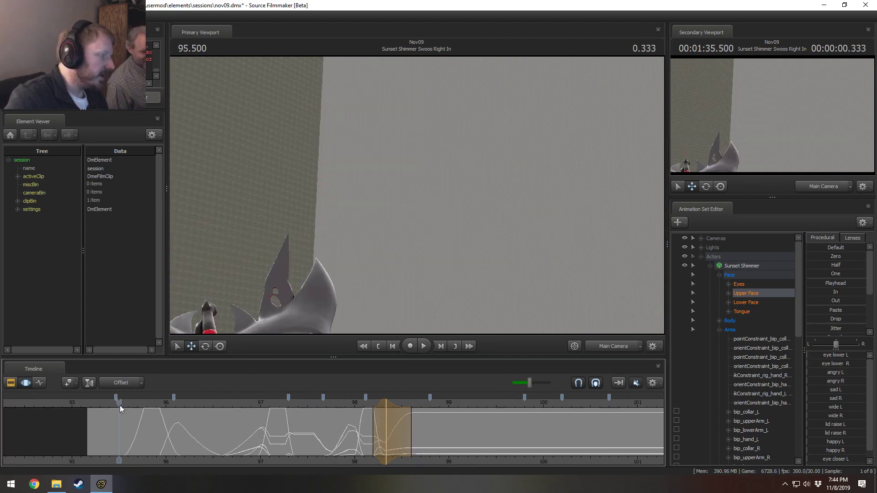
pyautogui.press('space')
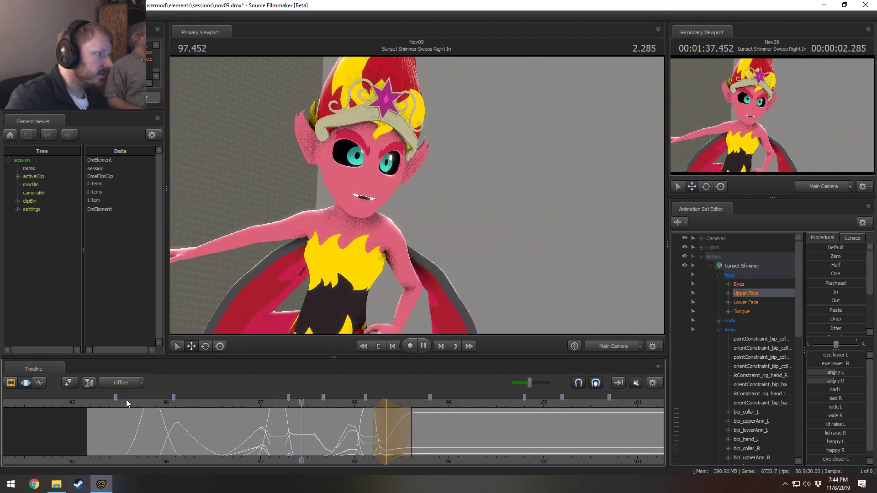
pyautogui.click(169, 405)
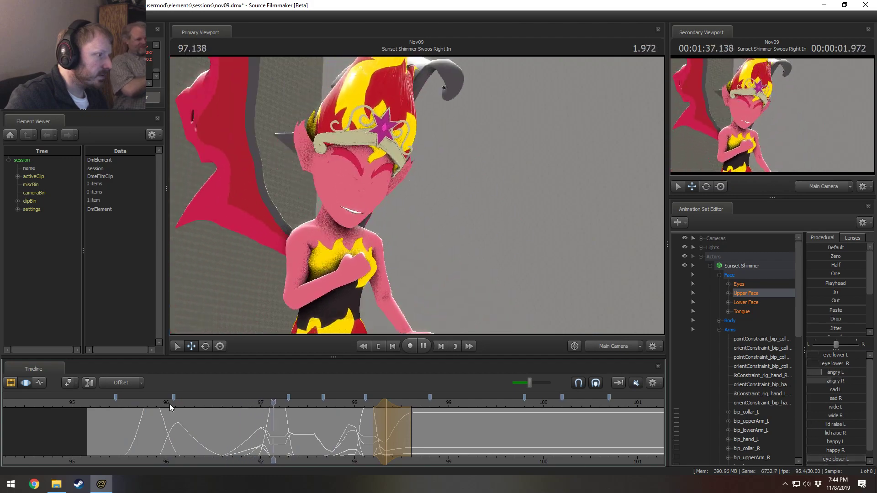
pyautogui.click(117, 402)
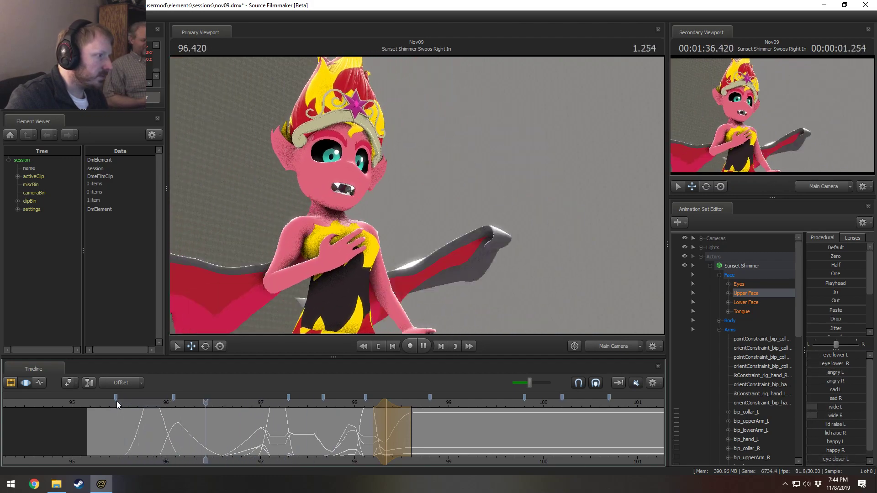
pyautogui.click(117, 404)
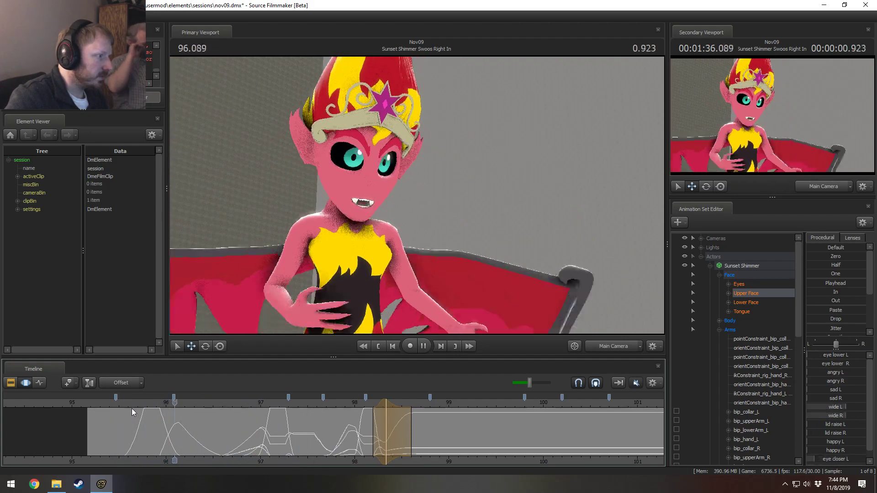
pyautogui.press('space')
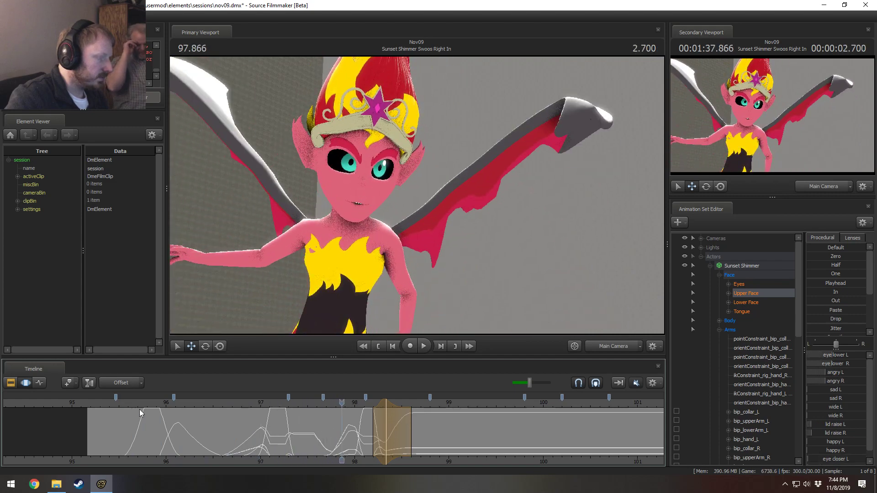
# Rotate the chest at 97.333 s with about 97.15–97.5 s selected, and play back the motion.
pyautogui.moveTo(191, 409); pyautogui.dragTo(292, 448)
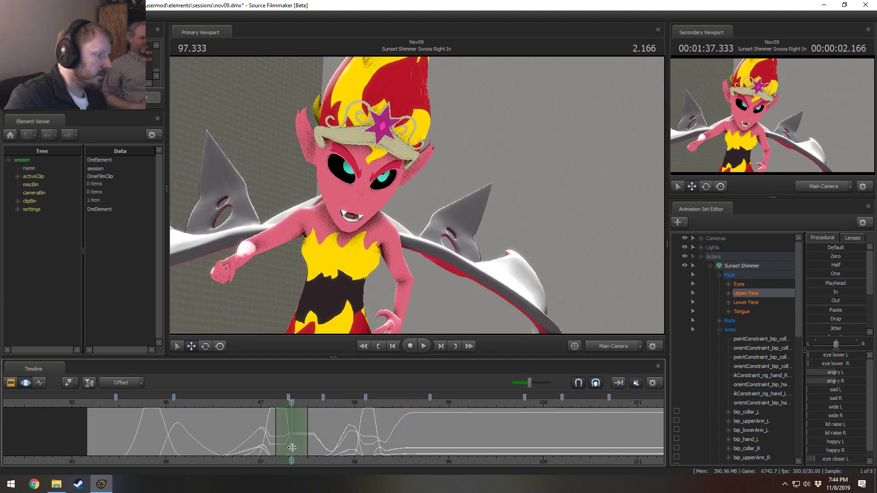
pyautogui.keyDown('ctrl'); pyautogui.click(343, 234); pyautogui.keyUp('ctrl')
pyautogui.press('e')
pyautogui.moveTo(354, 246); pyautogui.dragTo(346, 250)
pyautogui.press('space')
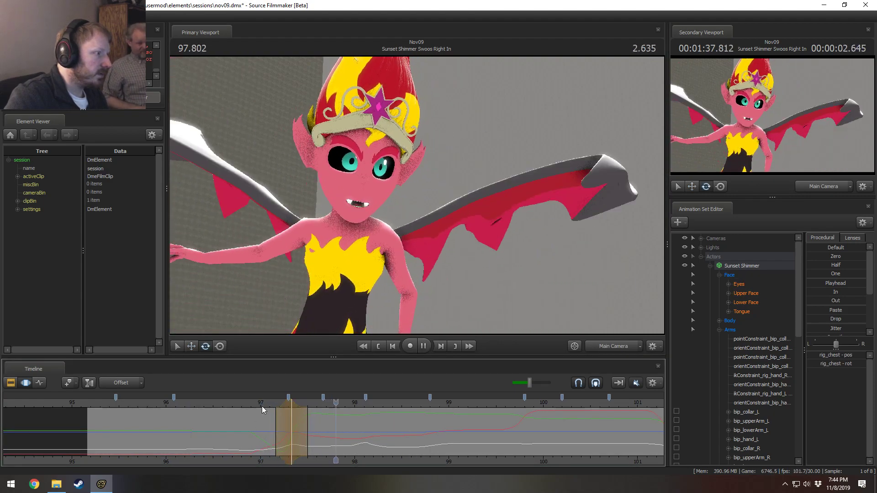
pyautogui.moveTo(247, 405); pyautogui.dragTo(204, 402)
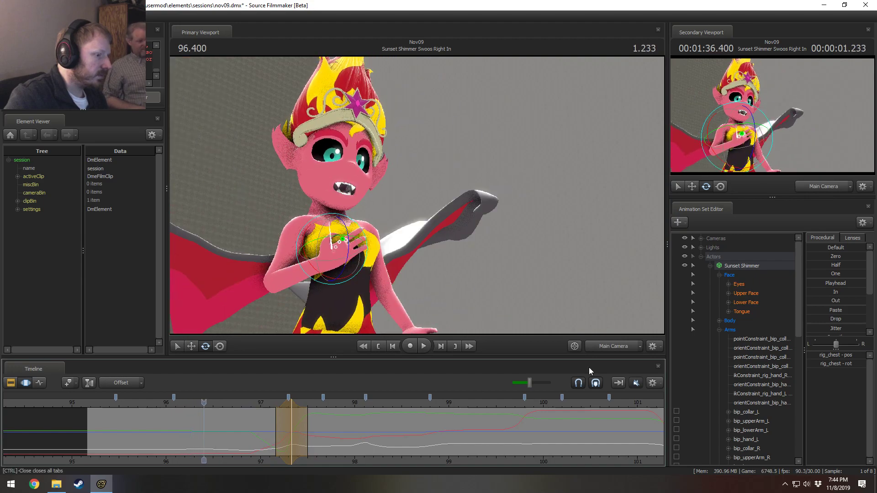
# Unmute the timeline audio and play back the shot repeatedly from its start and from about 96.87 s.
pyautogui.click(642, 383)
pyautogui.press('space')
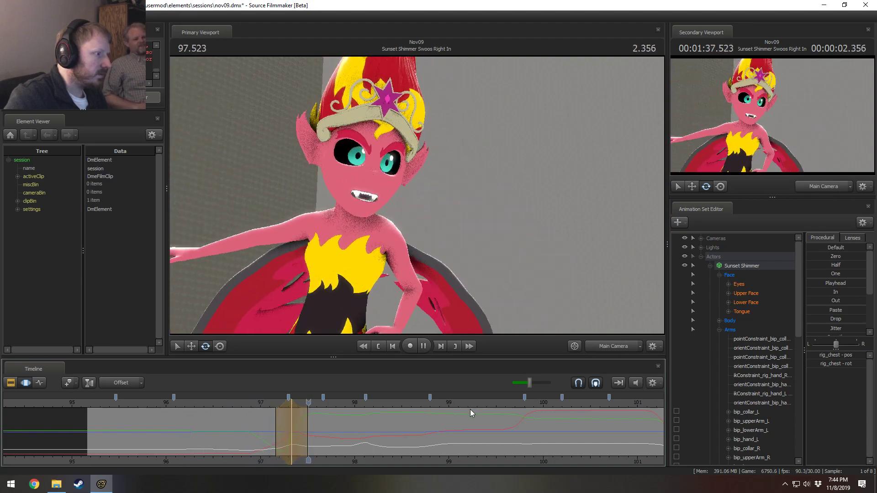
pyautogui.press('space')
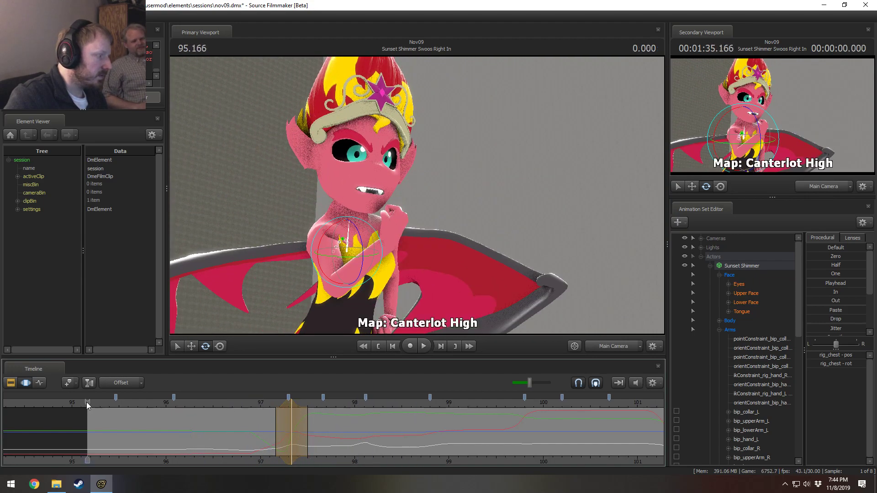
pyautogui.press('space')
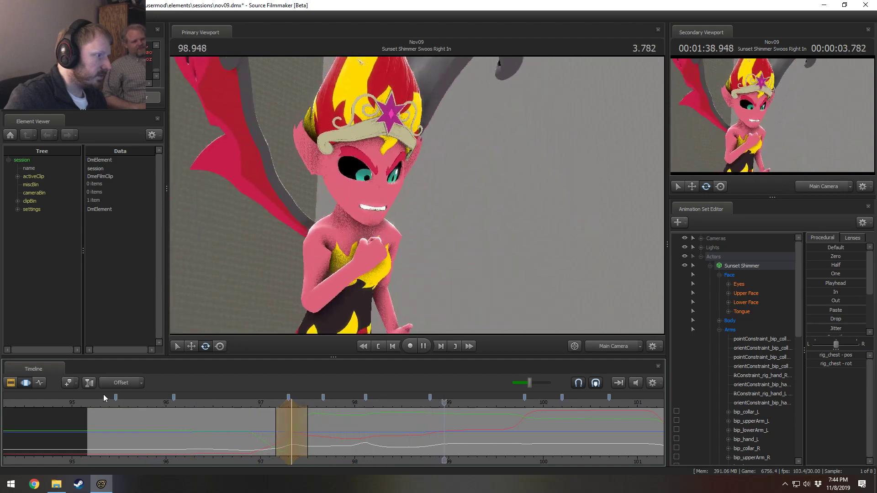
pyautogui.press('space')
pyautogui.click(248, 403)
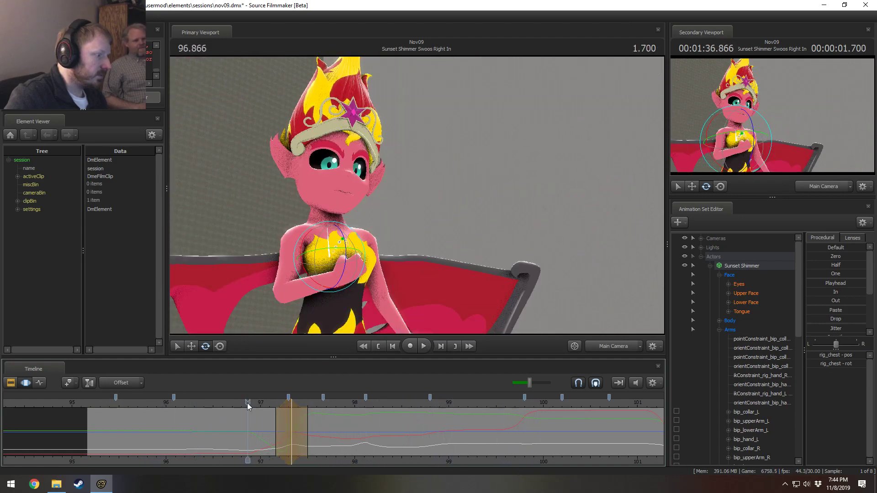
pyautogui.press('space')
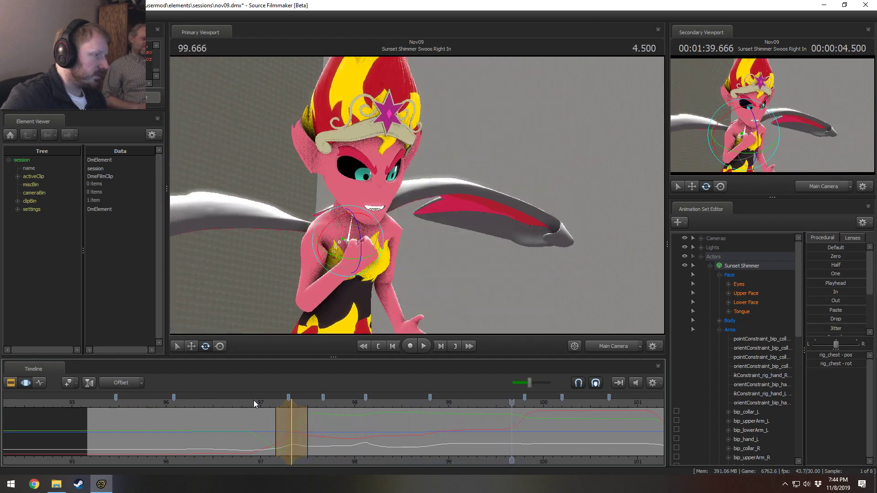
pyautogui.press('space')
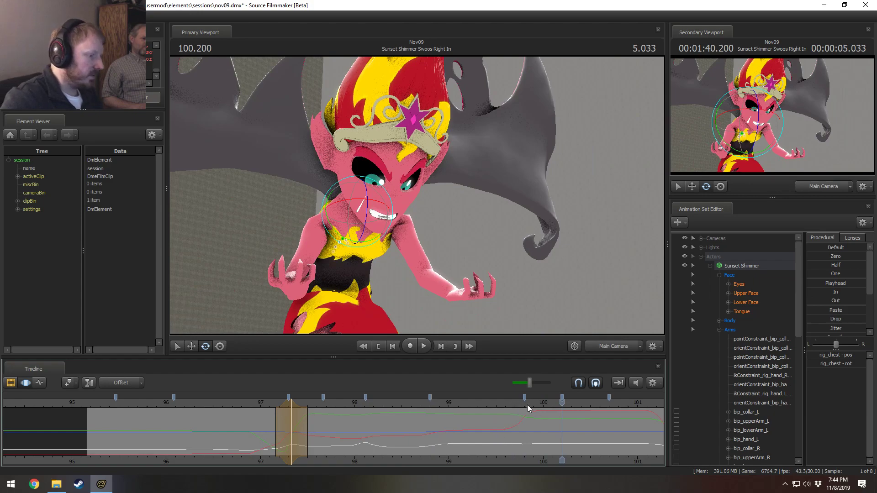
# Replay the transition from the raised fist to the spread arms repeatedly, starting from about 99.5 s.
pyautogui.click(514, 406)
pyautogui.press('space')
pyautogui.click(489, 404)
pyautogui.click(515, 405)
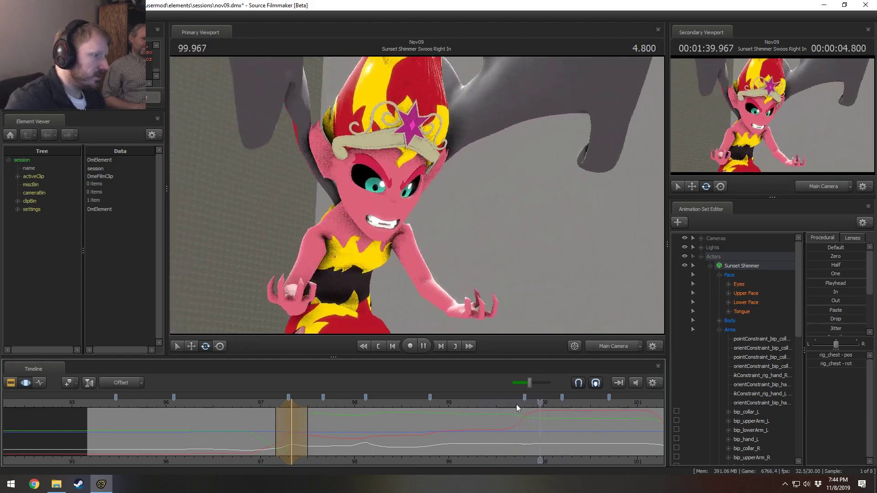
pyautogui.click(516, 405)
pyautogui.click(516, 405)
pyautogui.click(514, 405)
pyautogui.click(509, 404)
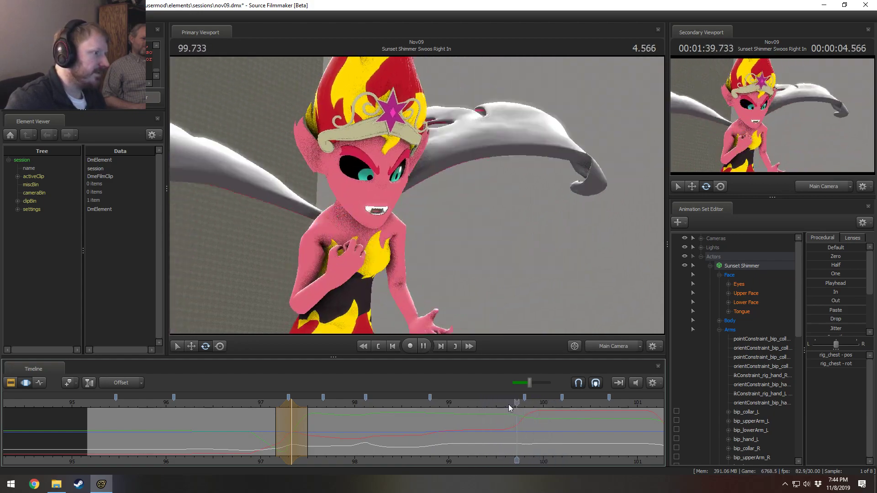
pyautogui.click(508, 404)
pyautogui.click(500, 405)
pyautogui.click(501, 405)
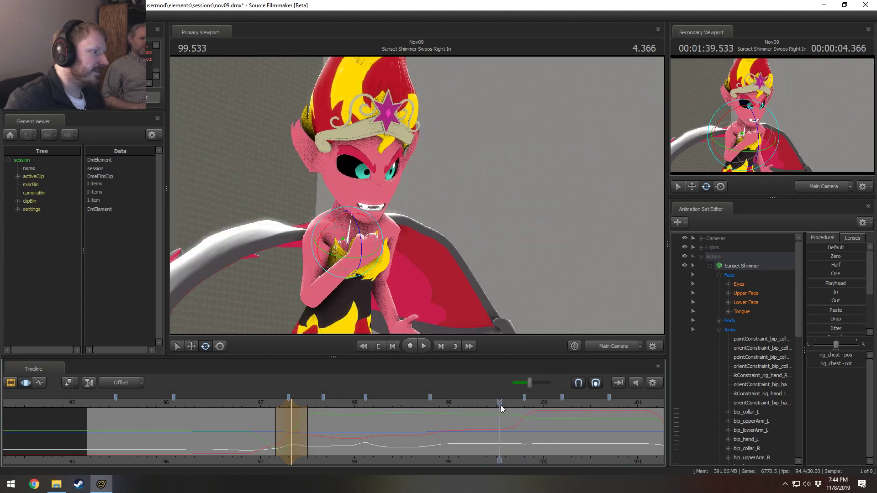
pyautogui.click(501, 405)
pyautogui.click(501, 406)
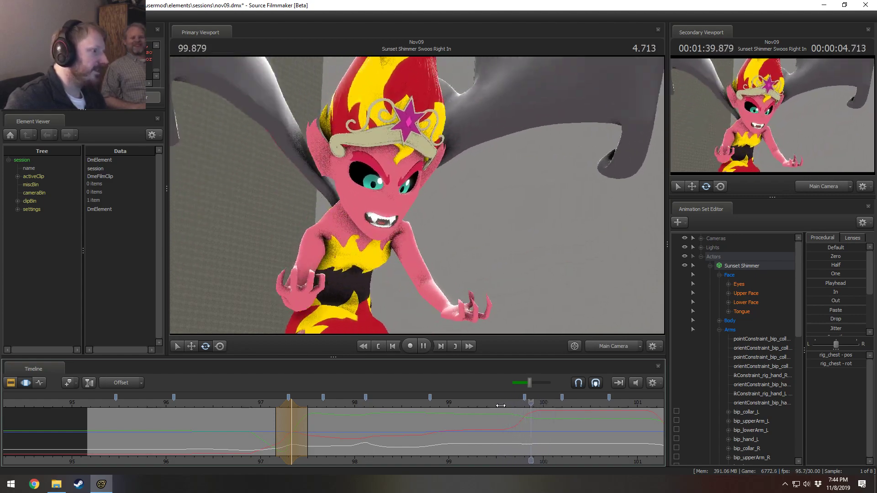
pyautogui.click(501, 406)
pyautogui.click(501, 405)
pyautogui.click(500, 406)
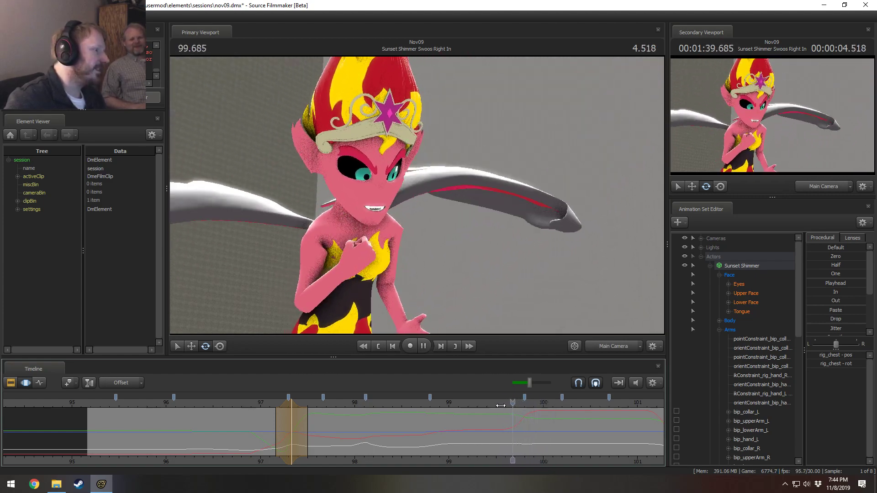
pyautogui.click(501, 405)
pyautogui.press('space')
pyautogui.click(502, 405)
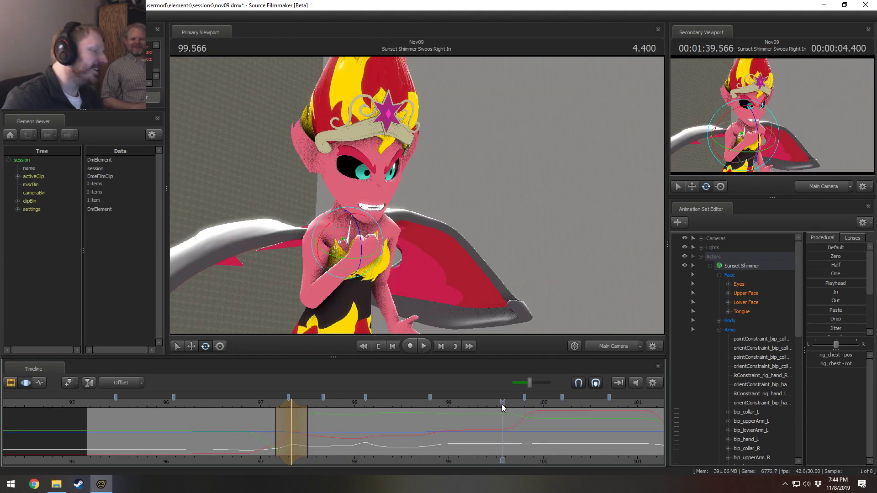
pyautogui.press('space')
pyautogui.click(502, 405)
pyautogui.click(502, 406)
pyautogui.press('space')
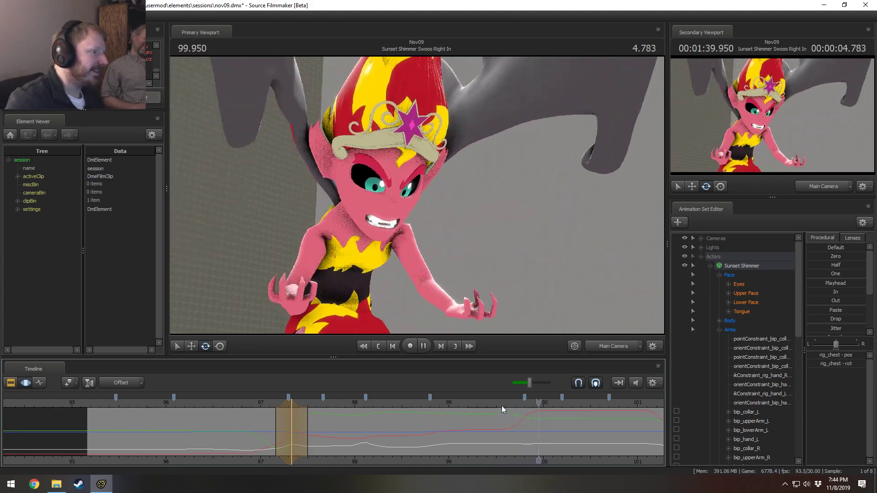
pyautogui.click(501, 405)
pyautogui.click(502, 406)
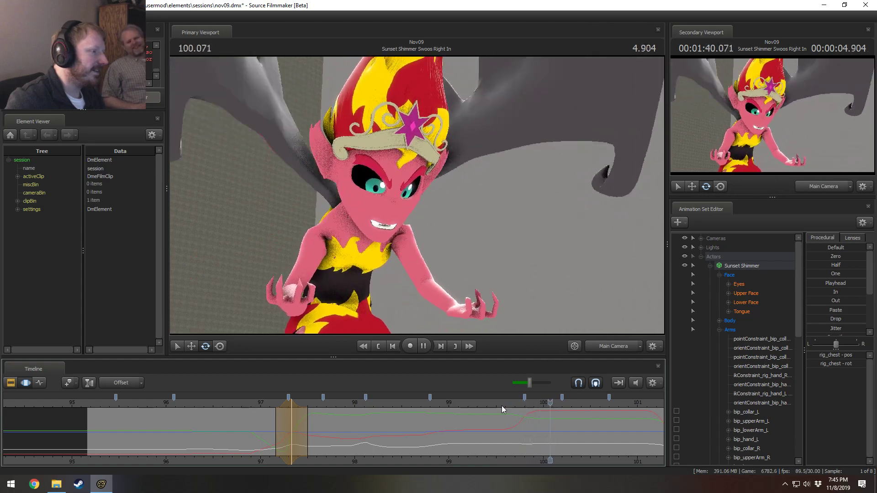
# Stop playback and scrub through the spread-arms pose between about 99.8 and 99.97 s.
pyautogui.click(535, 402)
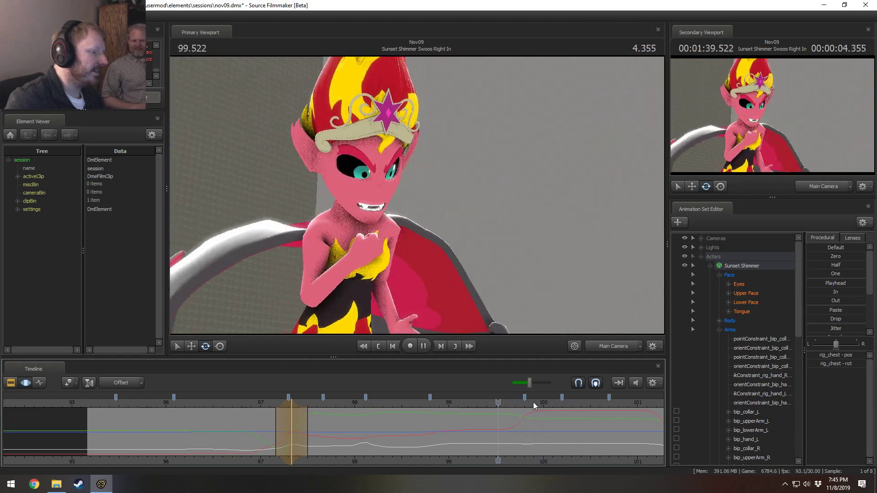
pyautogui.click(530, 404)
pyautogui.press('space')
pyautogui.click(525, 404)
pyautogui.moveTo(525, 403)
pyautogui.mouseDown()
pyautogui.moveTo(534, 404)
pyautogui.moveTo(530, 414)
pyautogui.mouseUp()
pyautogui.moveTo(527, 414); pyautogui.dragTo(541, 452)
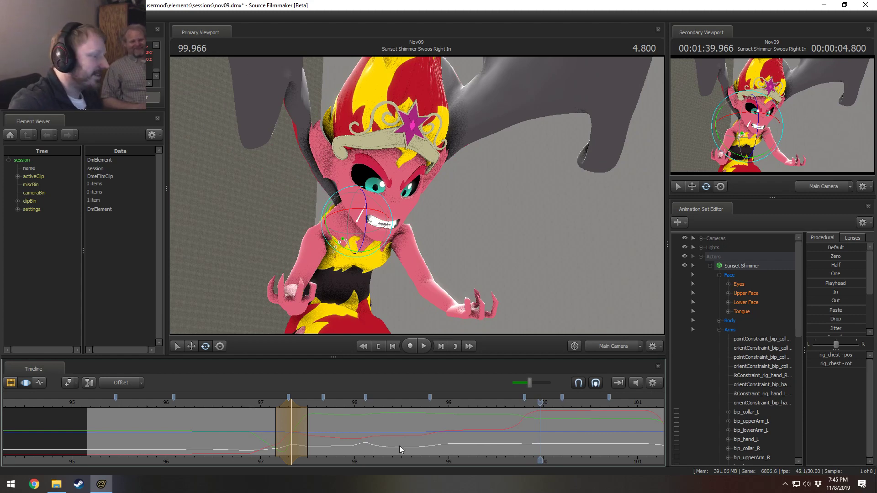
# Play back the hand-on-chest gesture and arm swing repeatedly, starting at points between about 95.3 and 96.8 s.
pyautogui.scroll(-3, 400, 446)
pyautogui.click(327, 405)
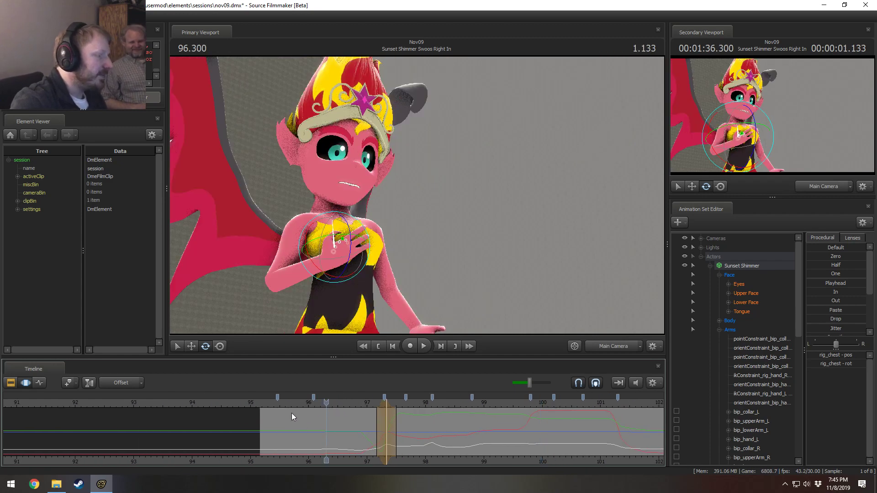
pyautogui.press('space')
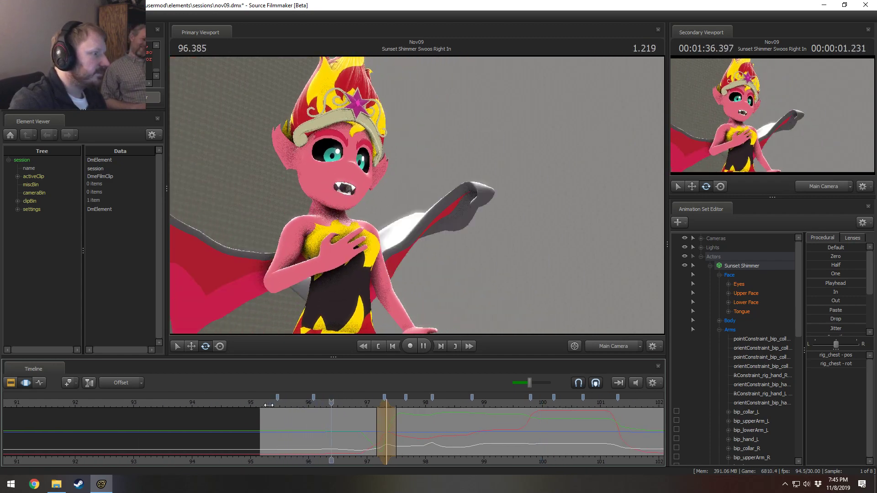
pyautogui.click(269, 404)
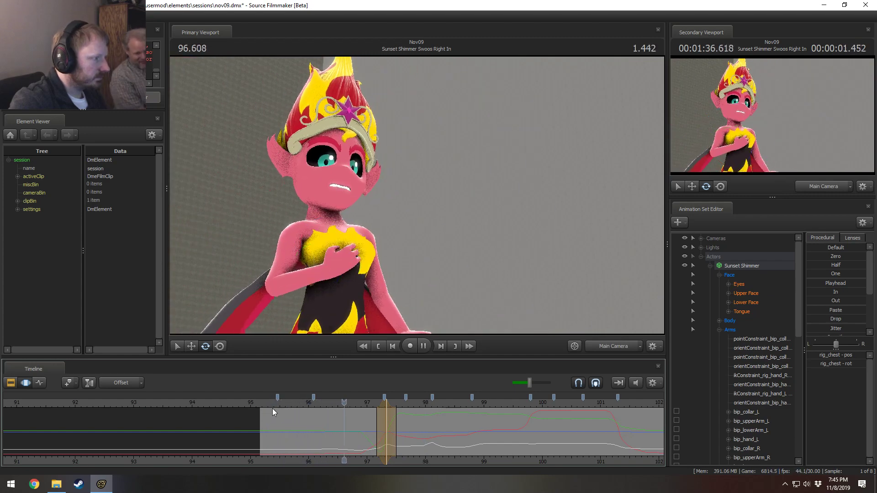
pyautogui.press('space')
pyautogui.click(336, 403)
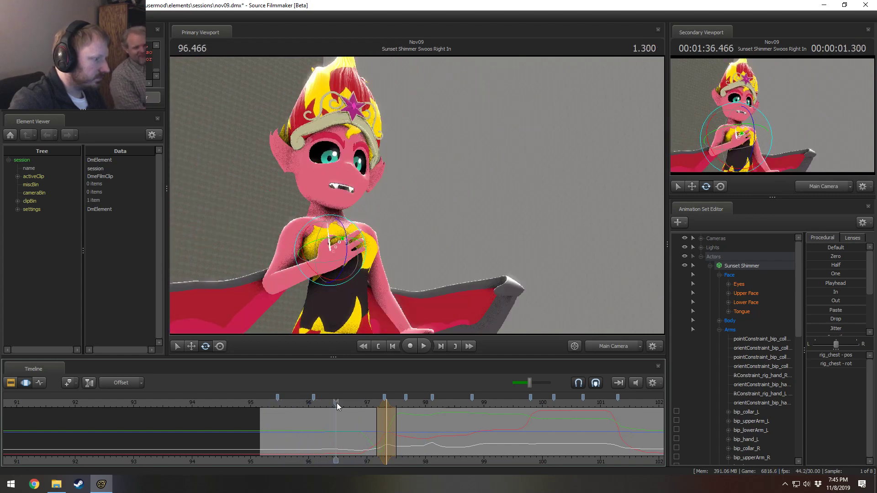
pyautogui.press('space')
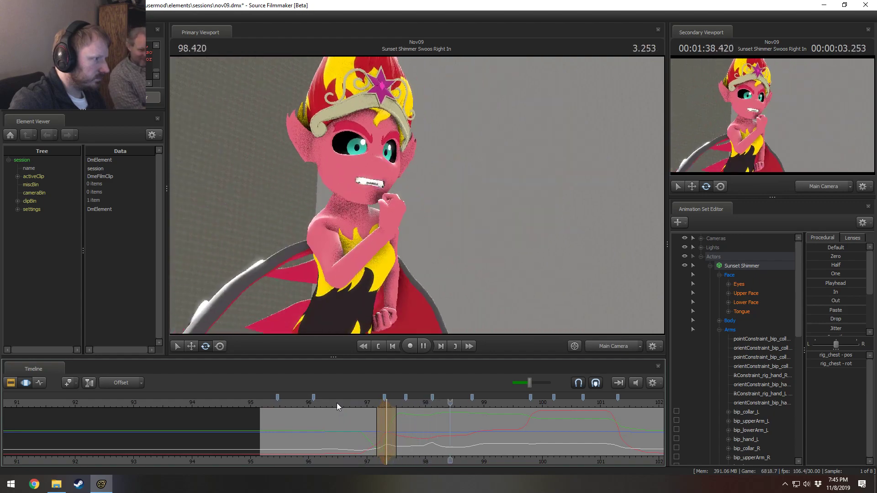
pyautogui.click(351, 405)
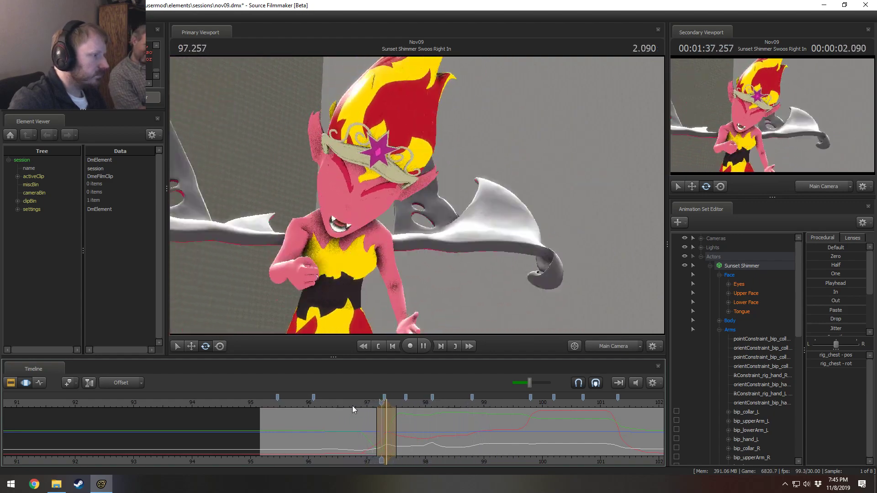
pyautogui.press('space')
pyautogui.click(352, 406)
pyautogui.press('space')
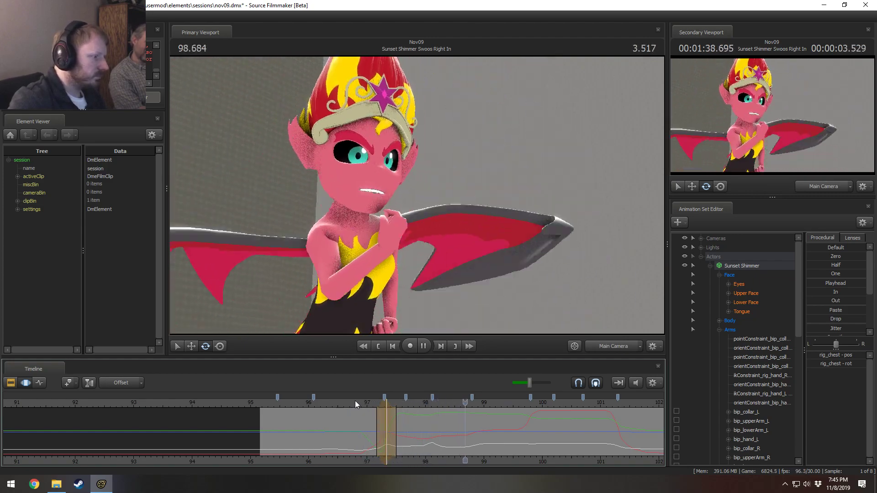
pyautogui.click(326, 405)
pyautogui.click(268, 406)
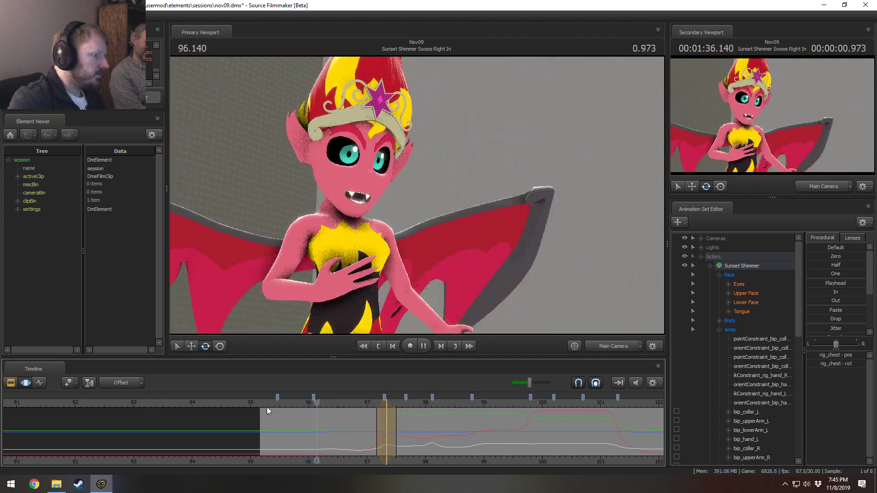
pyautogui.press('space')
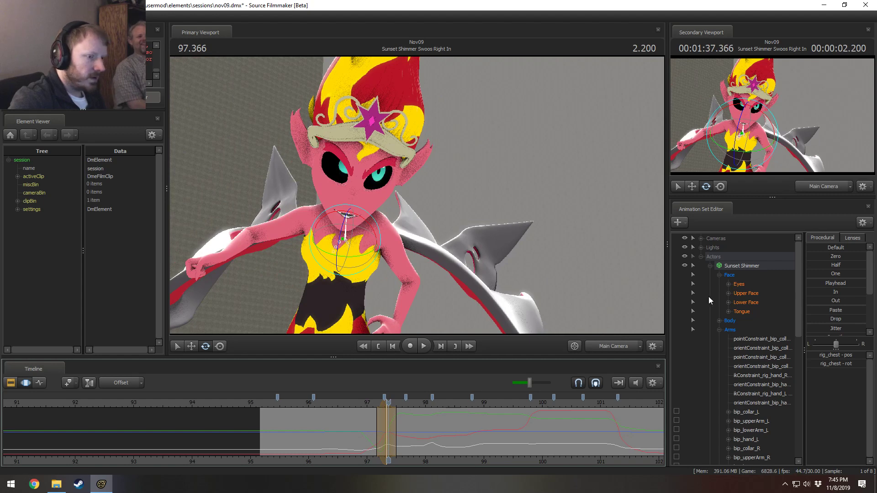
# Smooth the RightFingers controls with about 96.16–96.8 s selected around 96.466 s.
pyautogui.click(721, 329)
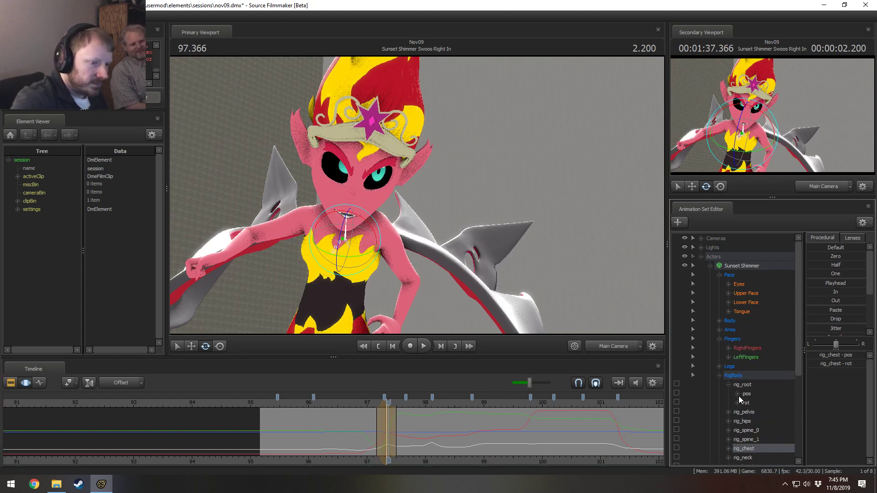
pyautogui.click(720, 375)
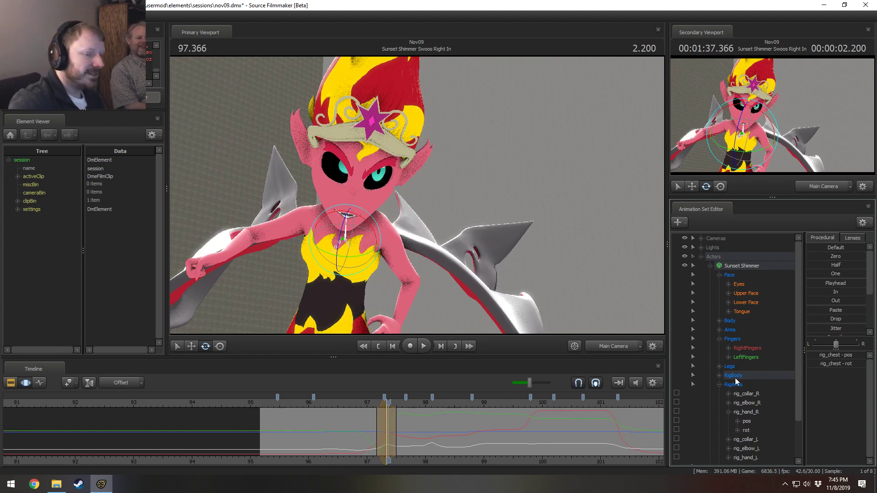
pyautogui.click(746, 348)
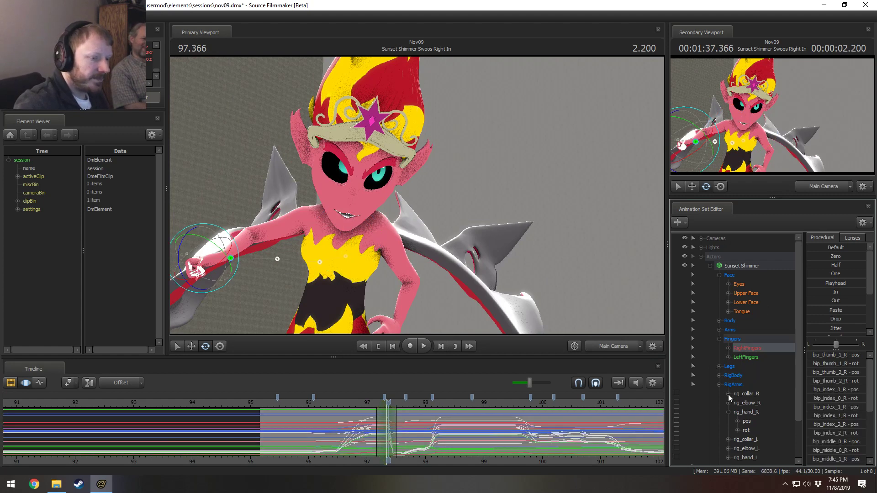
pyautogui.scroll(2, 325, 443)
pyautogui.moveTo(326, 443)
pyautogui.mouseDown()
pyautogui.moveTo(303, 444)
pyautogui.moveTo(313, 444)
pyautogui.mouseUp()
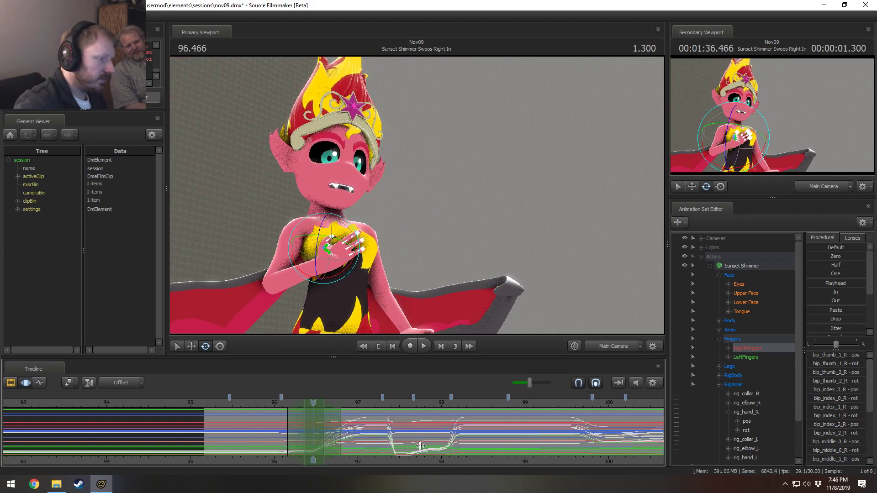
pyautogui.scroll(-3, 827, 292)
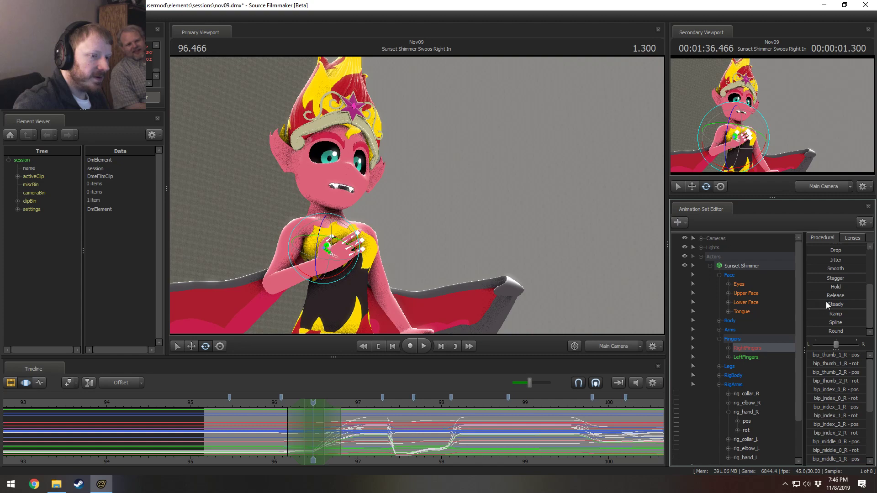
pyautogui.click(833, 269)
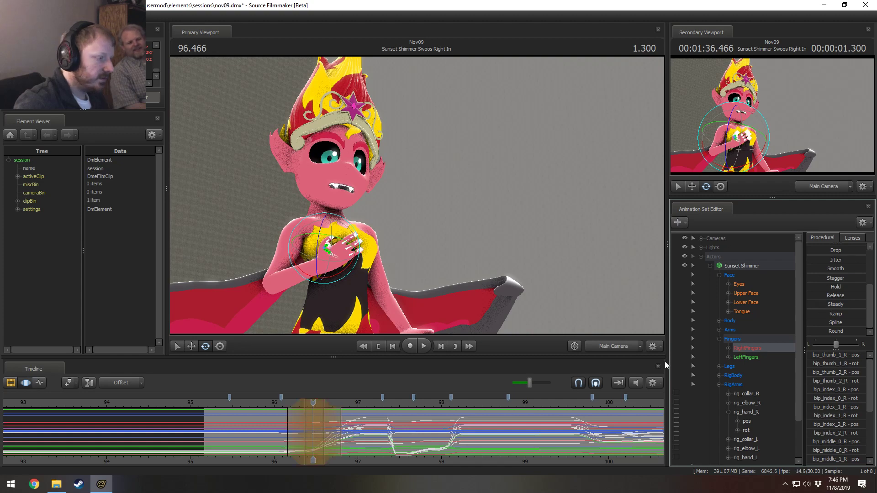
# Extend the end of the finger time selection to about 96.83 s and play back the hand motion from 96.233 s.
pyautogui.moveTo(338, 435); pyautogui.dragTo(343, 436)
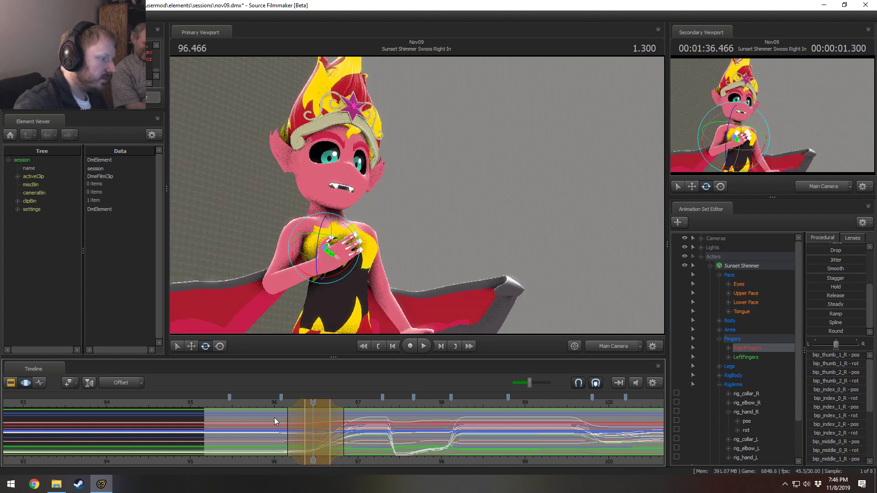
pyautogui.click(267, 406)
pyautogui.moveTo(267, 405); pyautogui.dragTo(293, 405)
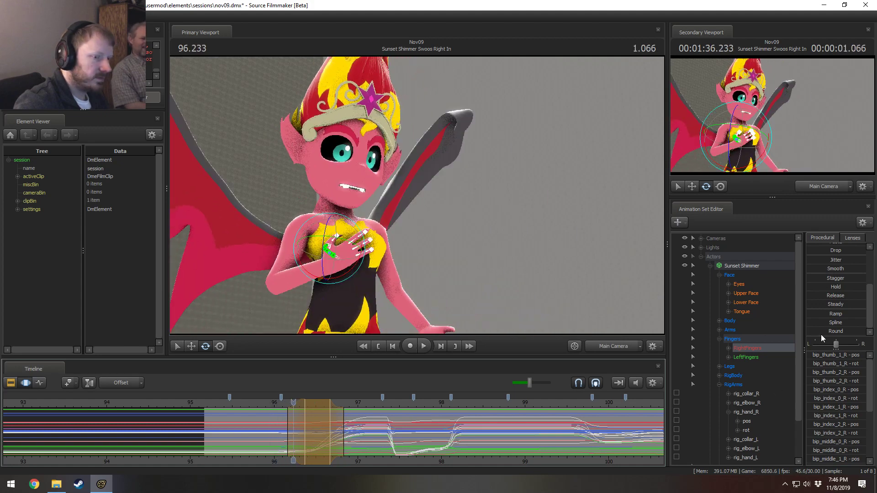
pyautogui.press('space')
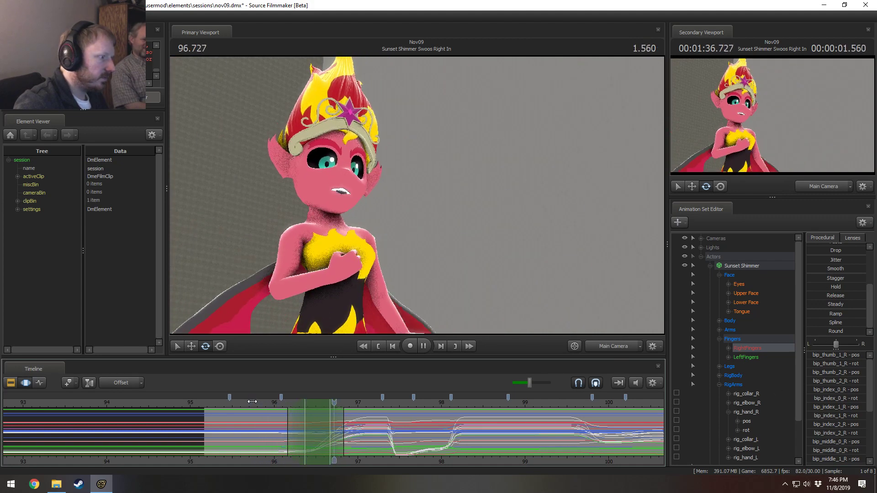
pyautogui.press('space')
pyautogui.press('ctrl')
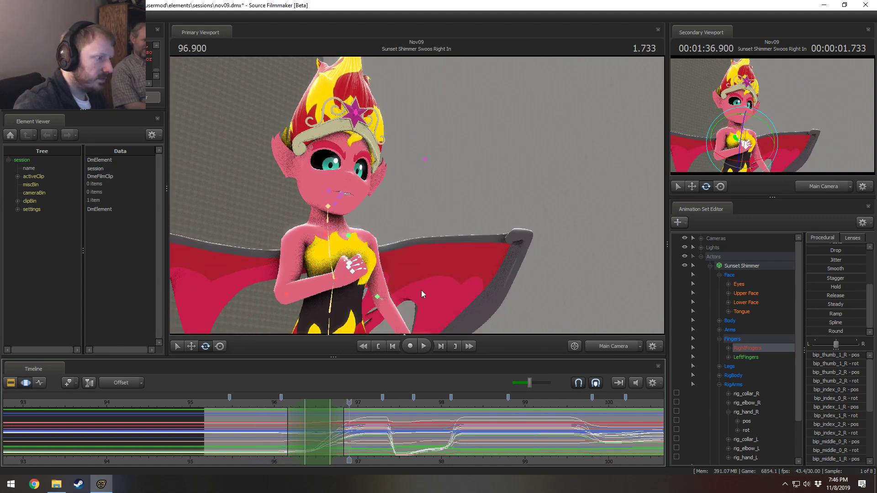
# Select the right-hand rig control together with the RightFingers controls, adjust them over about 96.16–96.83 s and play back the motion.
pyautogui.keyDown('ctrl'); pyautogui.click(335, 280); pyautogui.keyUp('ctrl')
pyautogui.press('ctrl')
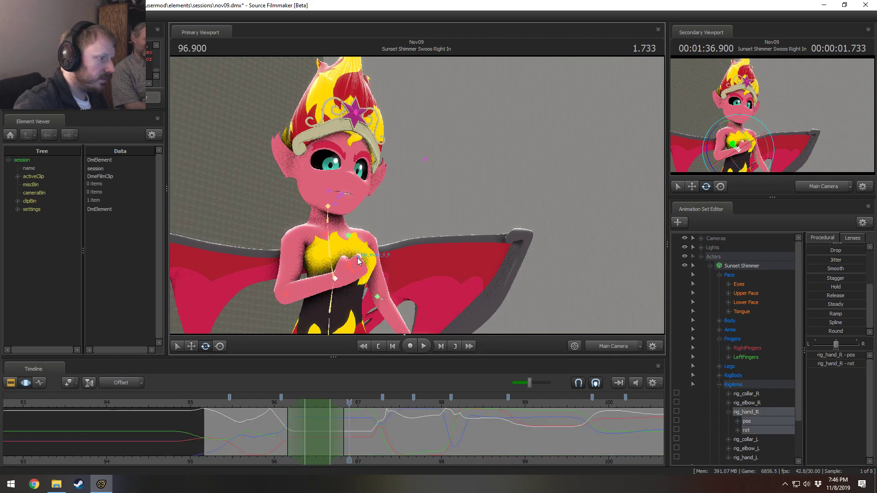
pyautogui.keyDown('ctrl'); pyautogui.click(373, 254); pyautogui.keyUp('ctrl')
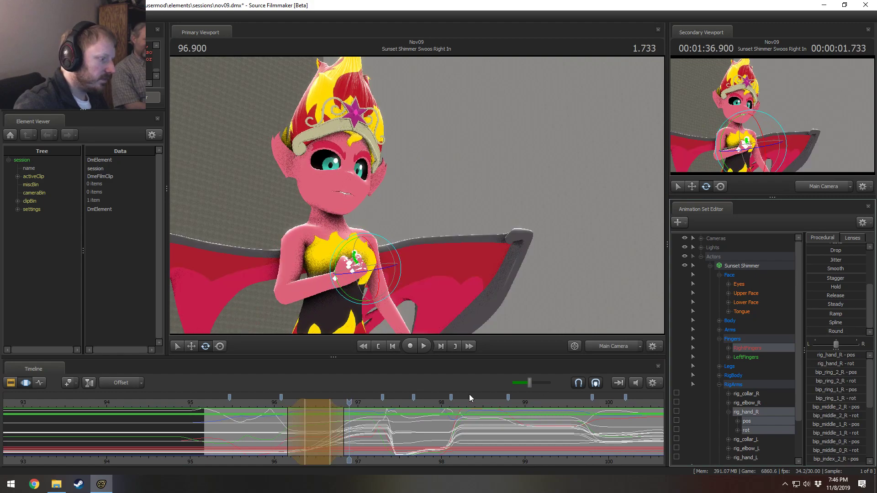
pyautogui.press('space')
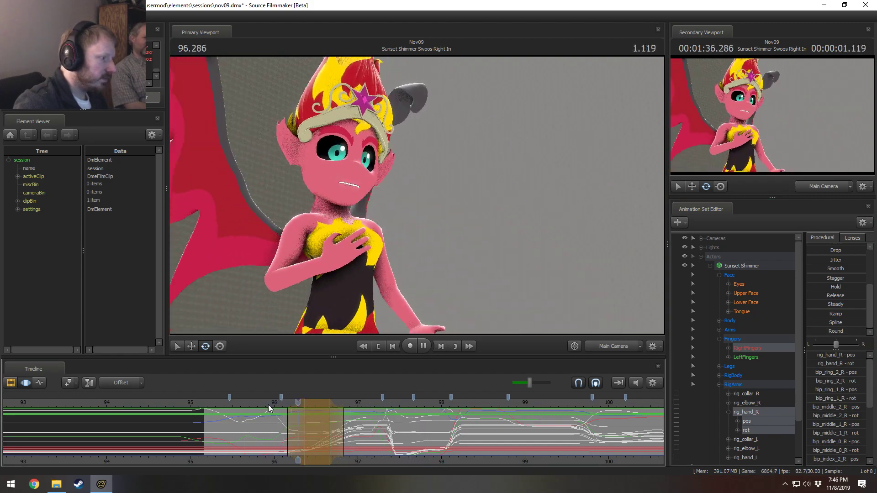
pyautogui.press('space')
# Select only rig_hand_R, rotate the right hand at 97.133 s with about 96.3–97.46 s selected, and play back the arm swing.
pyautogui.moveTo(300, 431)
pyautogui.mouseDown()
pyautogui.moveTo(387, 433)
pyautogui.moveTo(299, 431)
pyautogui.mouseUp()
pyautogui.keyDown('shift'); pyautogui.scroll(3, 369, 432); pyautogui.keyUp('shift')
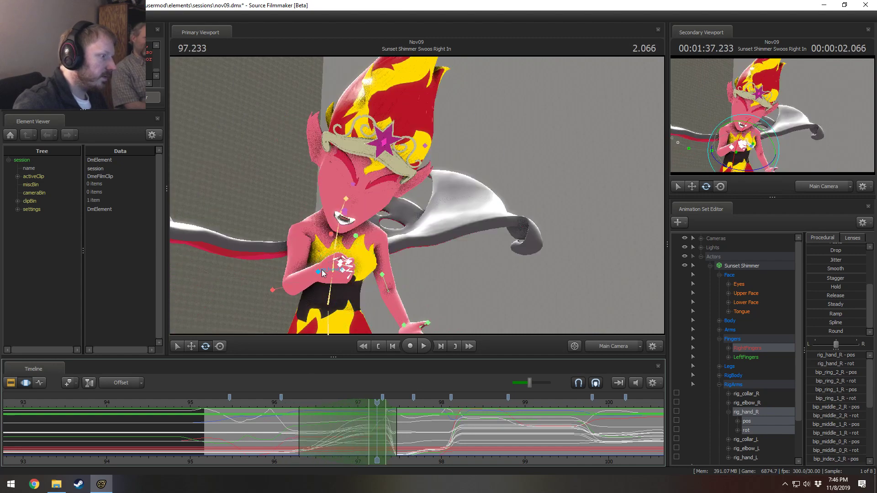
pyautogui.click(321, 273)
pyautogui.moveTo(382, 403); pyautogui.dragTo(369, 402)
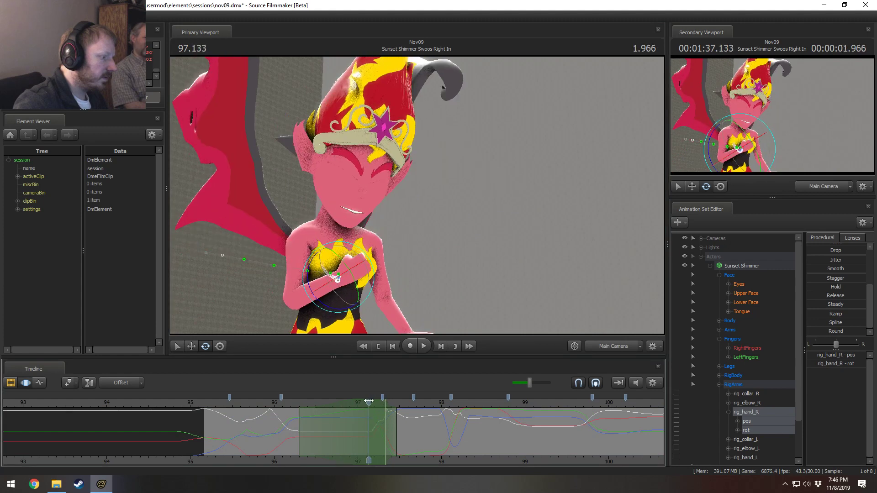
pyautogui.moveTo(374, 275); pyautogui.dragTo(354, 279)
pyautogui.press('w')
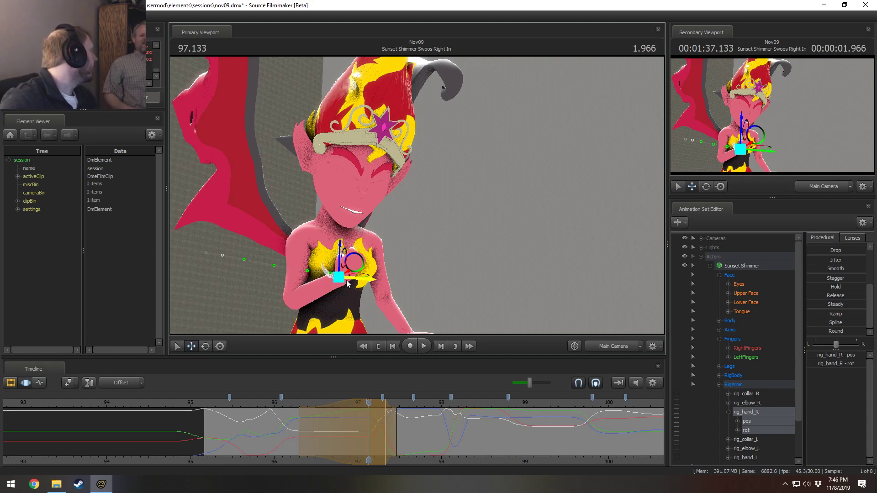
pyautogui.click(255, 401)
pyautogui.press('space')
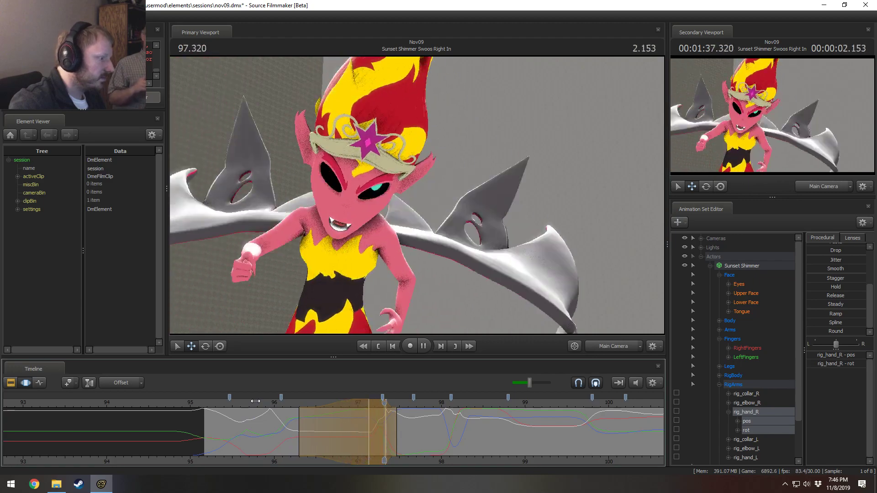
pyautogui.press('space')
# Set a new time selection of about 97.16–97.57 s around 97.333 s and rotate the swinging right hand there.
pyautogui.press('shift')
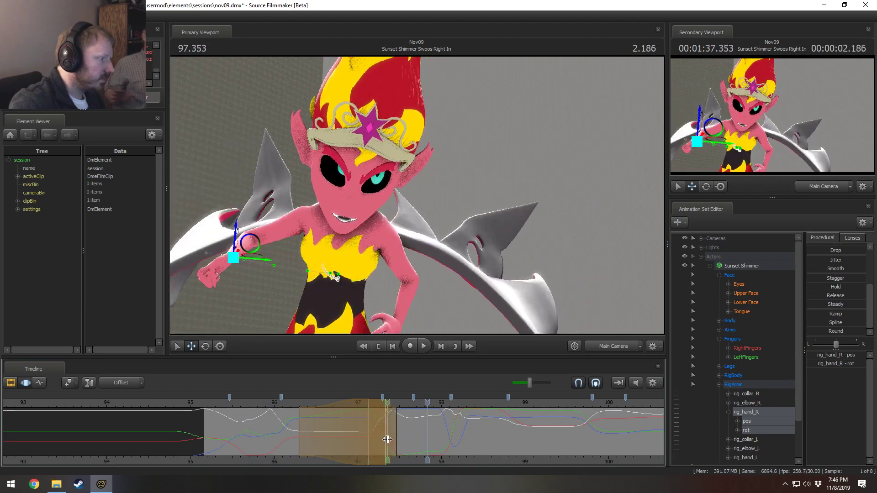
pyautogui.keyDown('shift'); pyautogui.moveTo(379, 439); pyautogui.dragTo(385, 439); pyautogui.keyUp('shift')
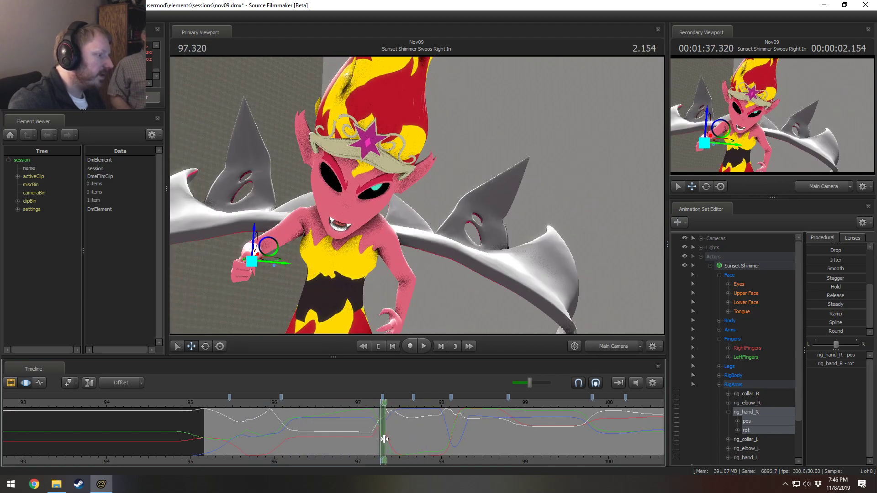
pyautogui.keyDown('shift'); pyautogui.scroll(5, 384, 439); pyautogui.keyUp('shift')
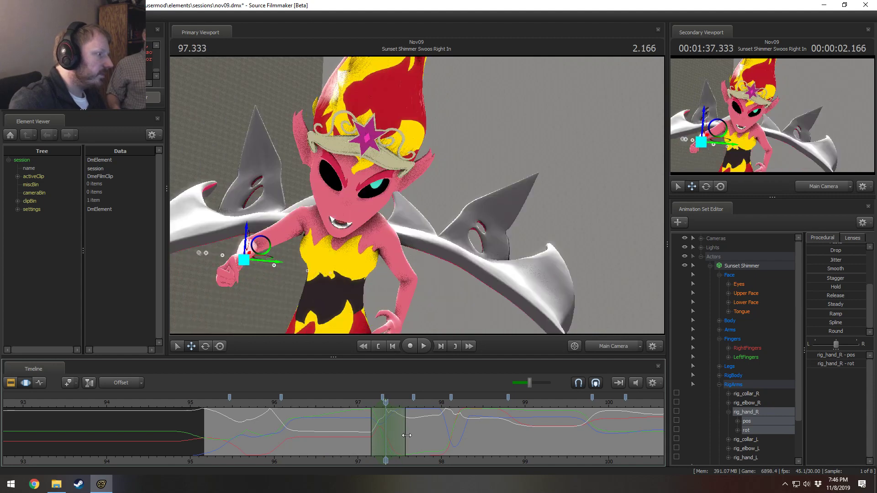
pyautogui.press('e')
pyautogui.moveTo(255, 283); pyautogui.dragTo(268, 270)
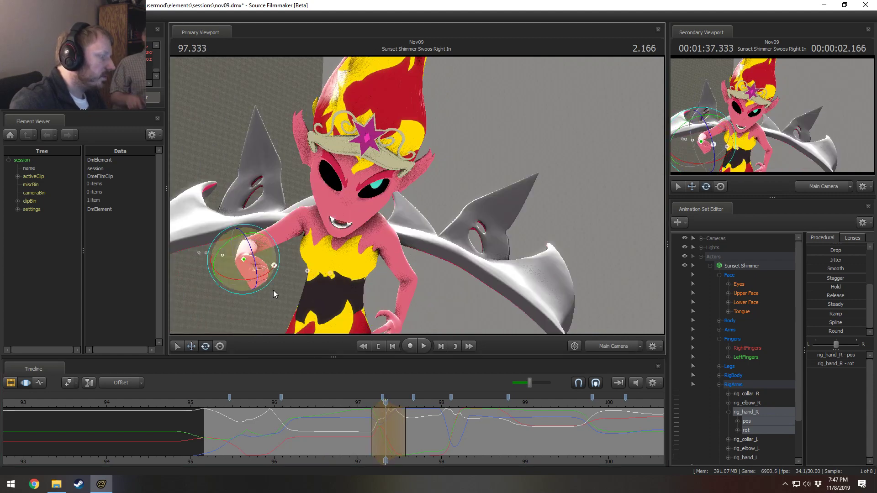
# Scrub and repeatedly play back the arm swing, starting from several points between about 95.4 and 96.7 s.
pyautogui.moveTo(361, 440); pyautogui.dragTo(435, 438)
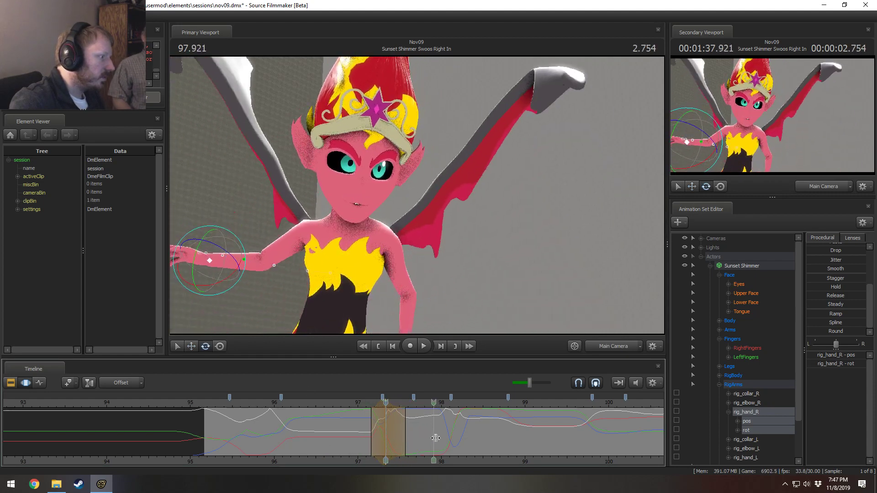
pyautogui.press('space')
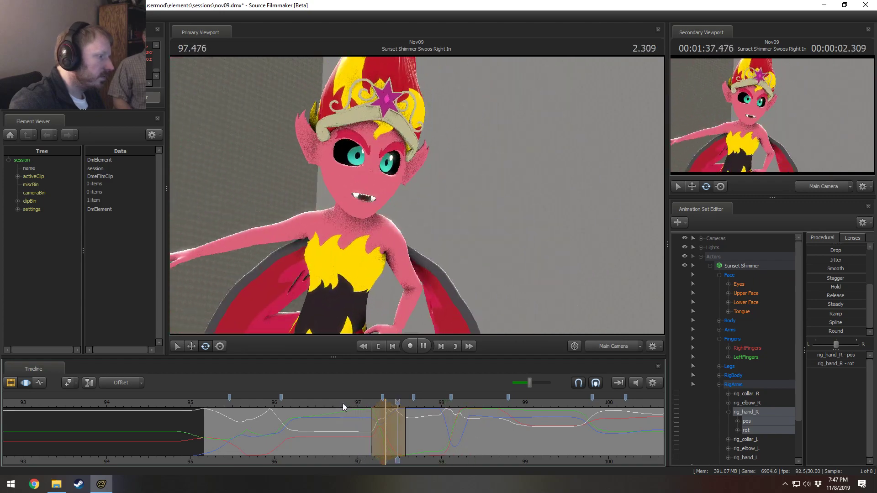
pyautogui.click(327, 402)
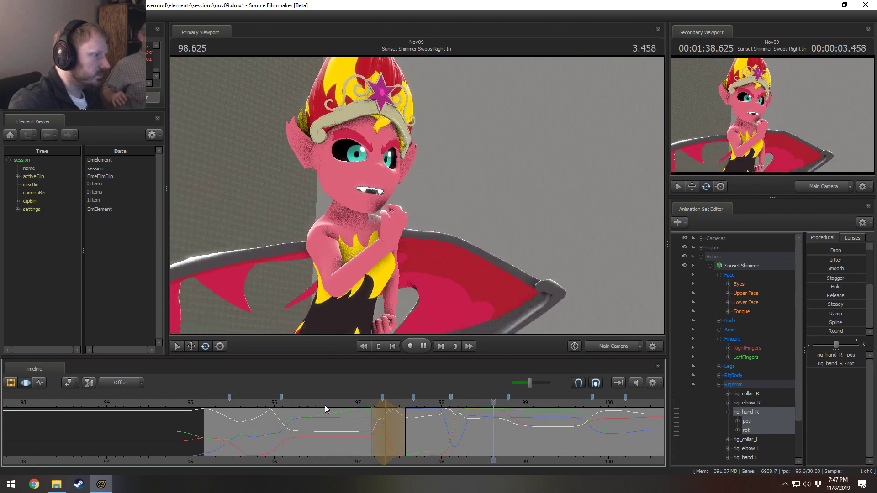
pyautogui.press('space')
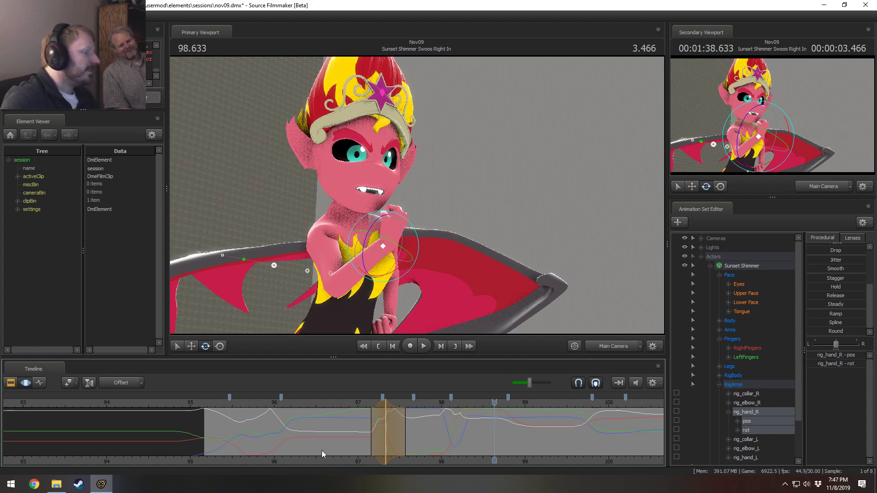
pyautogui.click(332, 402)
pyautogui.press('space')
pyautogui.click(299, 406)
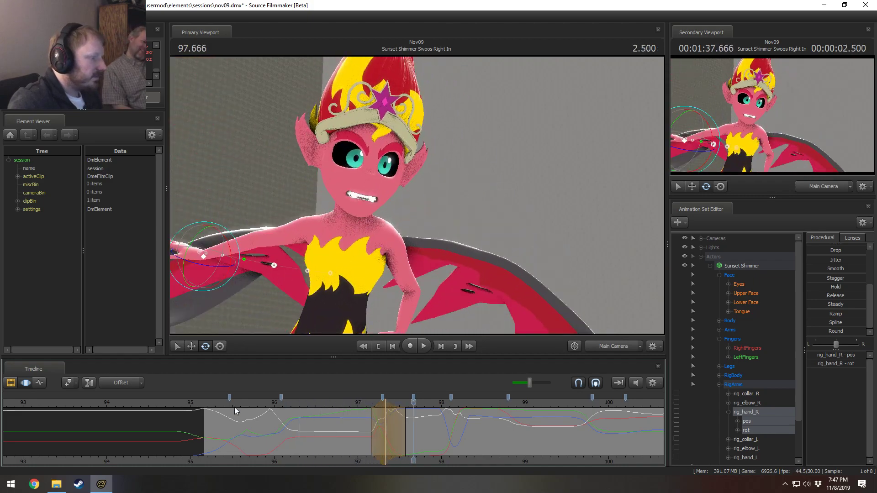
pyautogui.click(224, 405)
pyautogui.press('space')
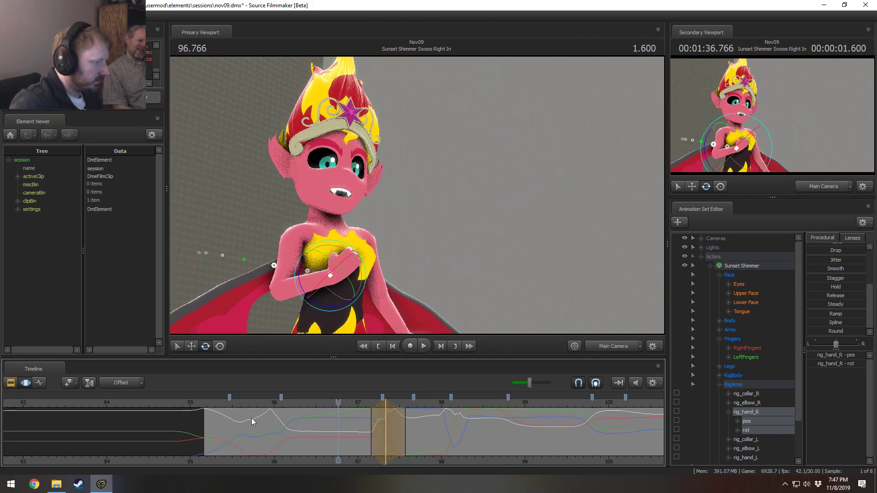
# Tilt the head (rig_head) slightly back at 96.266 s with about 96.03–96.74 s selected, and play back the change.
pyautogui.click(286, 434)
pyautogui.moveTo(286, 434); pyautogui.dragTo(337, 427)
pyautogui.click(334, 197)
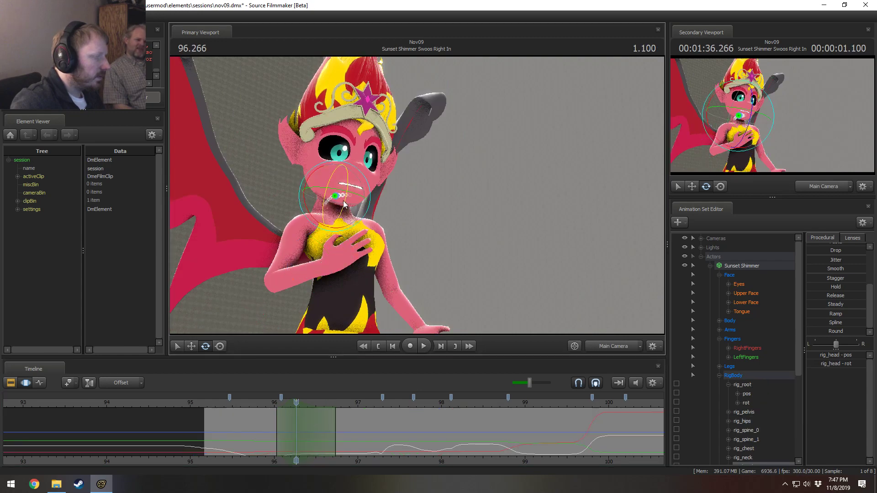
pyautogui.moveTo(346, 206); pyautogui.dragTo(347, 198)
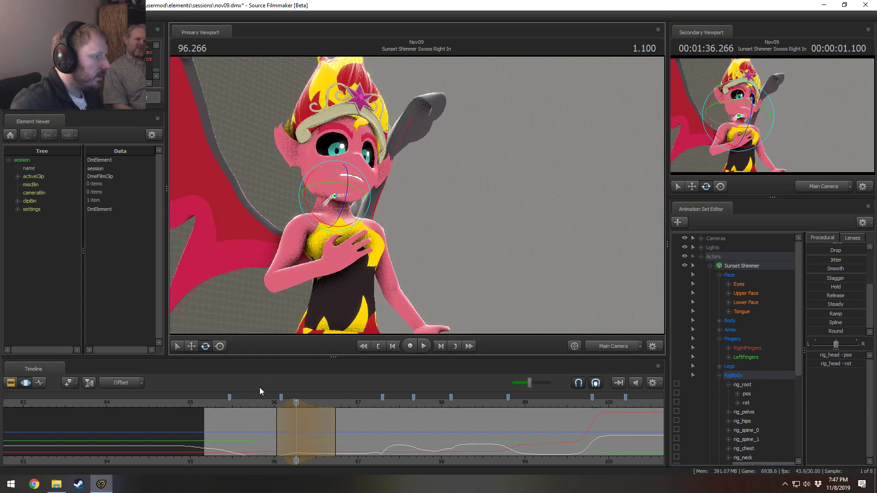
pyautogui.press('space')
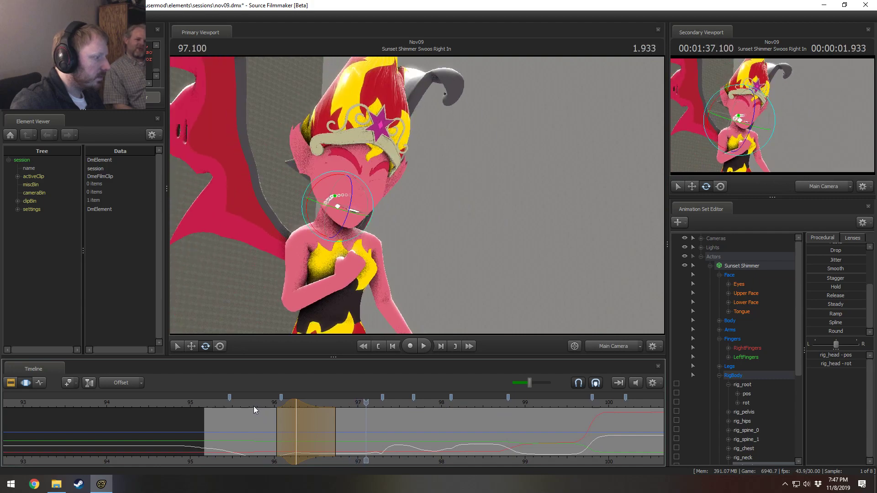
pyautogui.press('space')
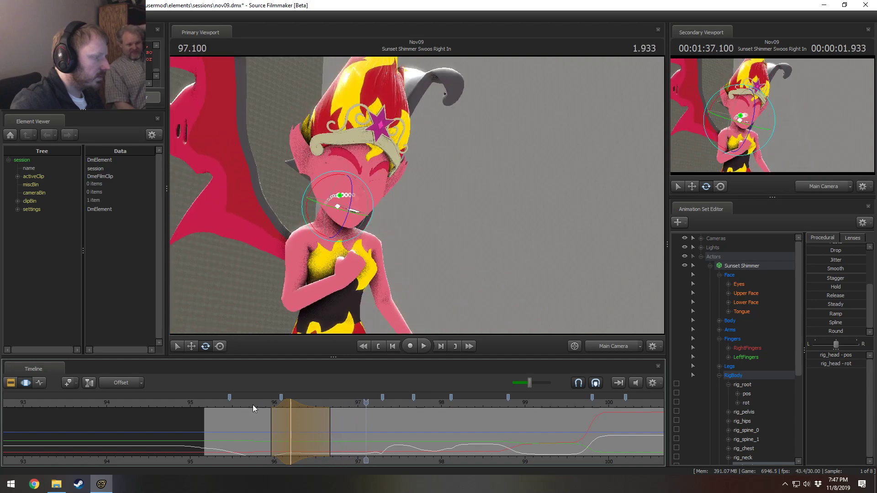
# Play back the whole gesture from about 95.2–95.47 s, and the raised-fist section from 98.5 s.
pyautogui.click(229, 403)
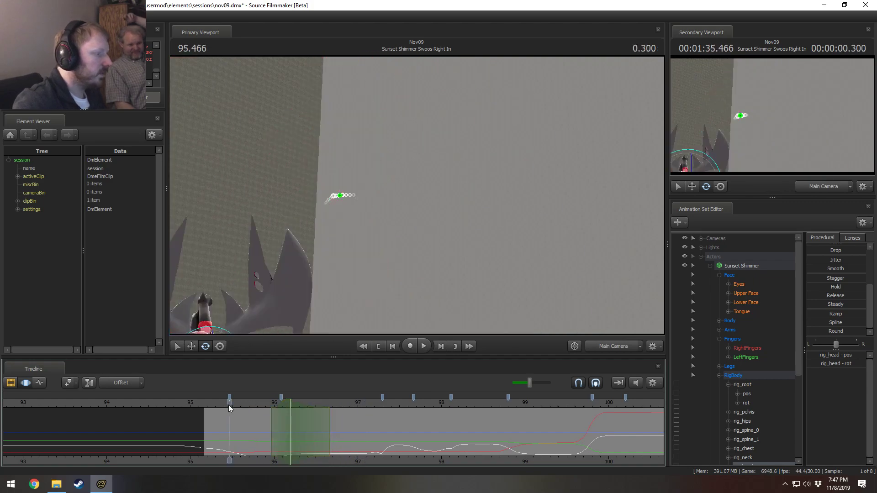
pyautogui.press('space')
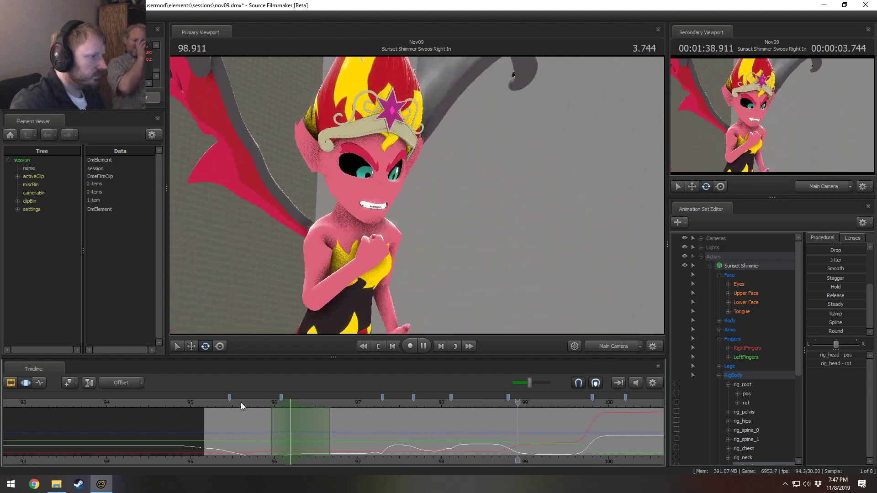
pyautogui.press('space')
pyautogui.click(208, 404)
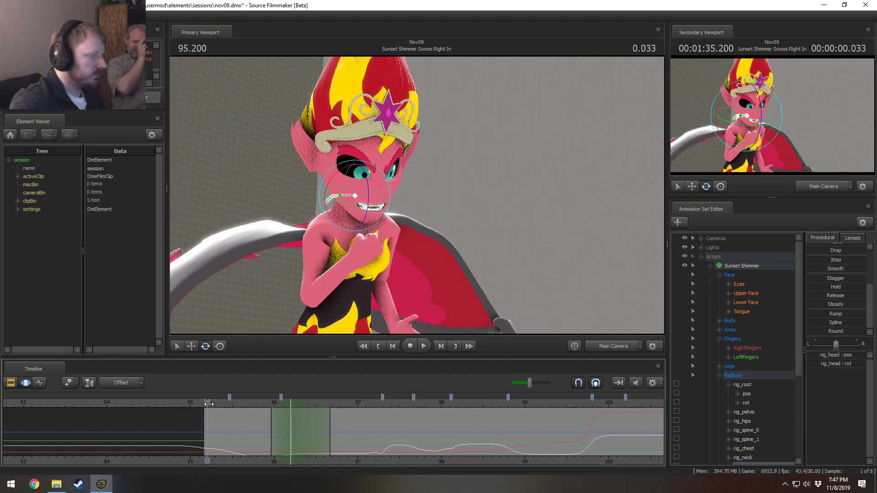
pyautogui.press('space')
pyautogui.click(209, 404)
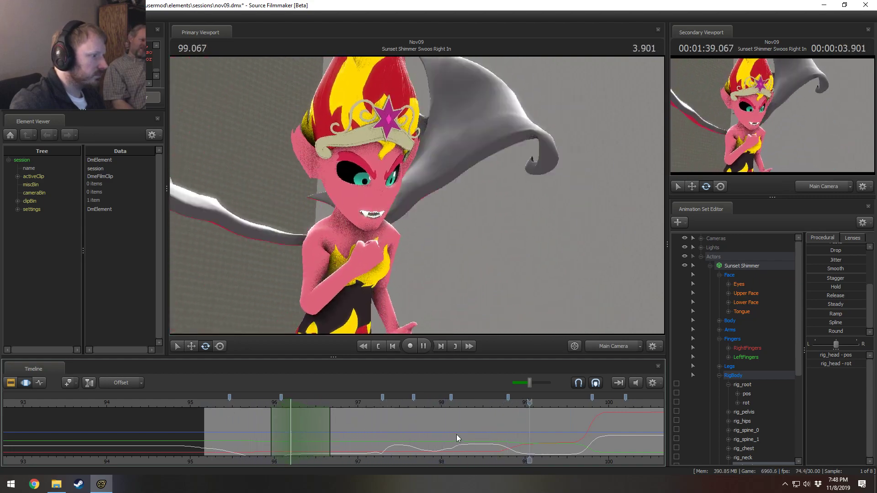
pyautogui.press('space')
pyautogui.moveTo(544, 458); pyautogui.dragTo(338, 441, button='middle')
pyautogui.click(278, 404)
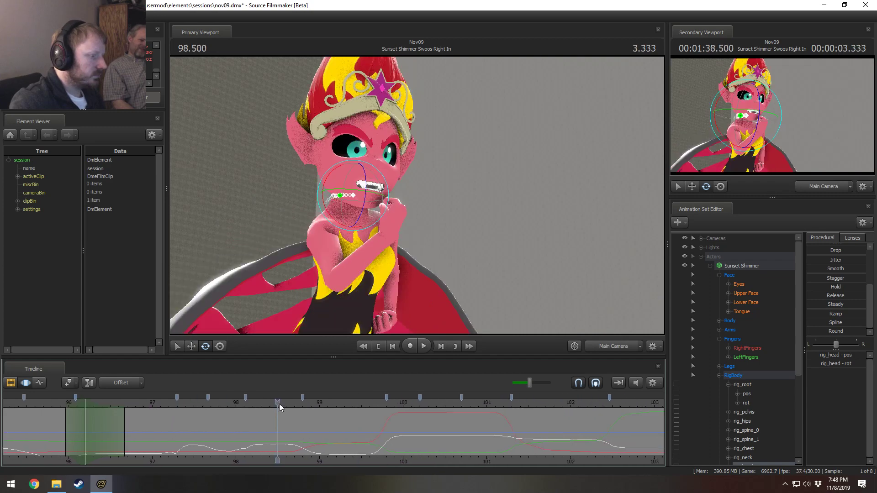
pyautogui.press('space')
pyautogui.press('space')
# Set a time selection of about 98.63–99.03 s around 98.833 s and select the Upper Face controls.
pyautogui.moveTo(270, 424); pyautogui.dragTo(312, 425)
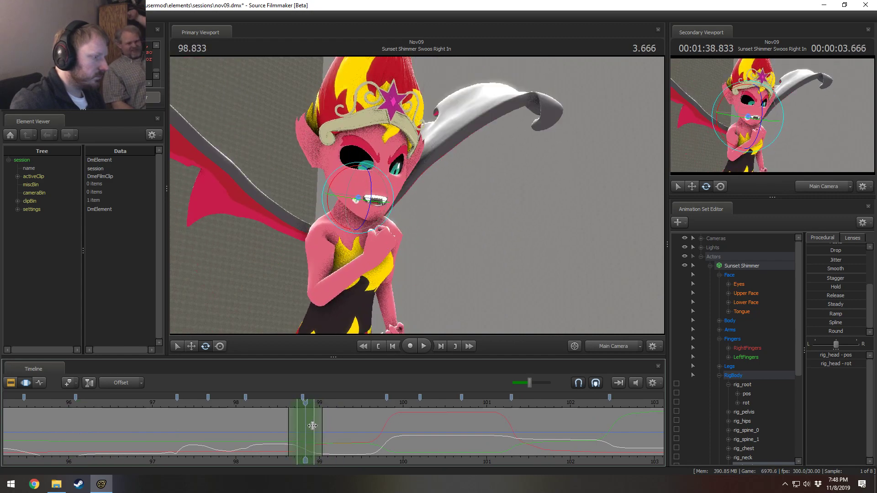
pyautogui.click(747, 293)
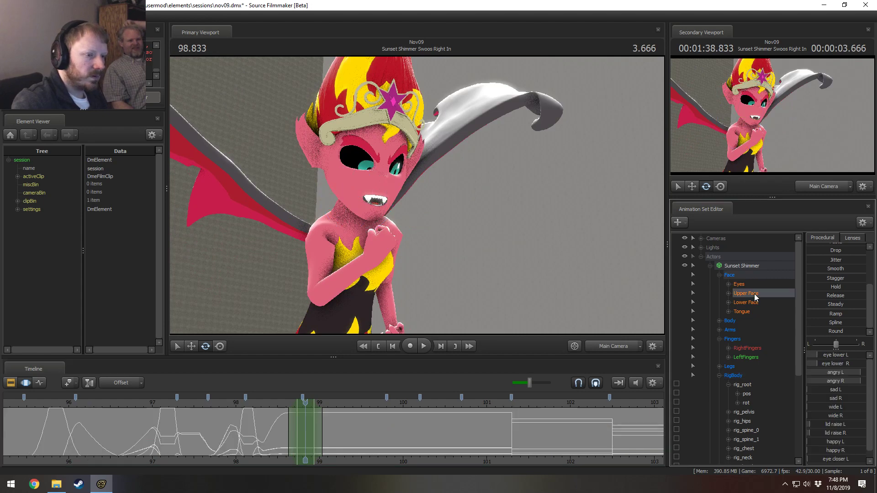
pyautogui.scroll(3, 821, 258)
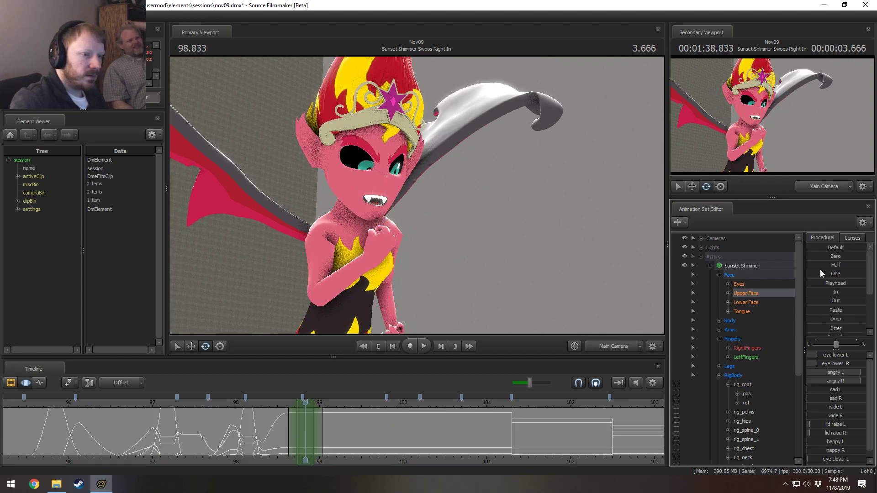
# Try blending the Upper Face controls toward Zero at 98.833 s in several strengths, undoing each attempt.
pyautogui.doubleClick(823, 257)
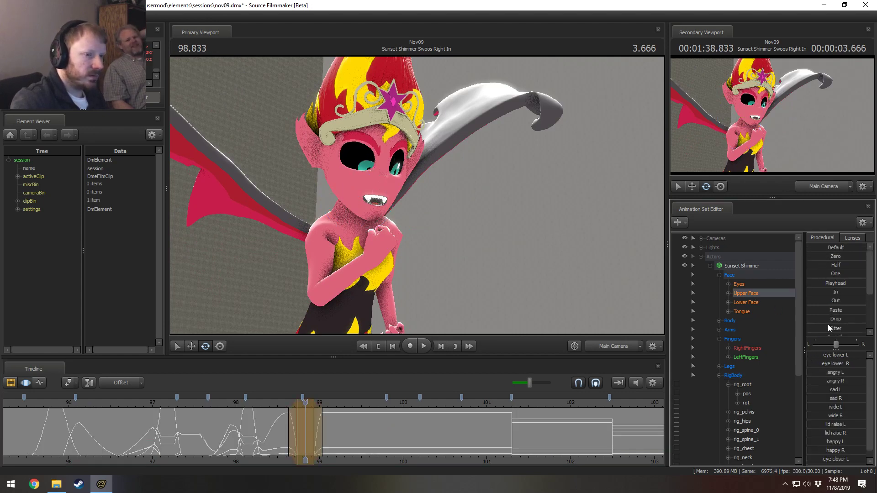
pyautogui.hotkey('ctrl', 'z')
pyautogui.click(814, 259)
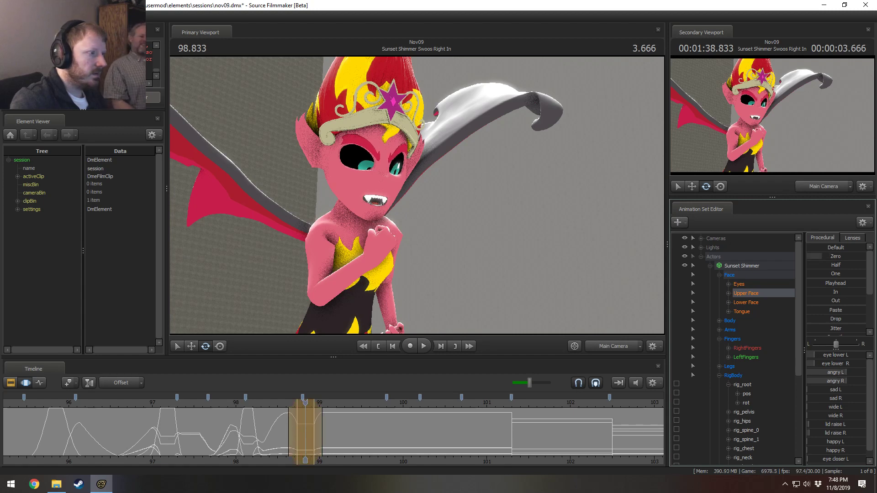
pyautogui.hotkey('ctrl', 'z')
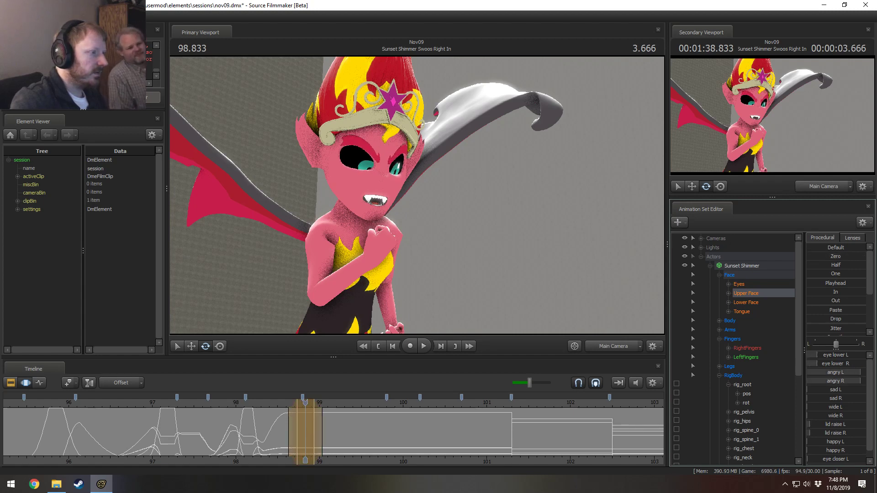
pyautogui.moveTo(814, 257); pyautogui.dragTo(864, 257)
pyautogui.hotkey('ctrl', 'z')
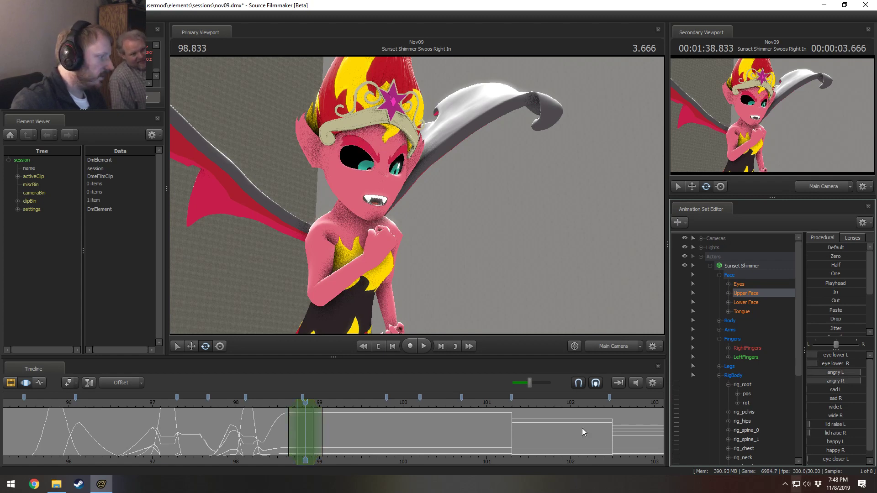
# Copy the closed-eye Upper Face pose at 95.866 s into the time selection around 98.8 s, and play back the blink.
pyautogui.click(169, 401)
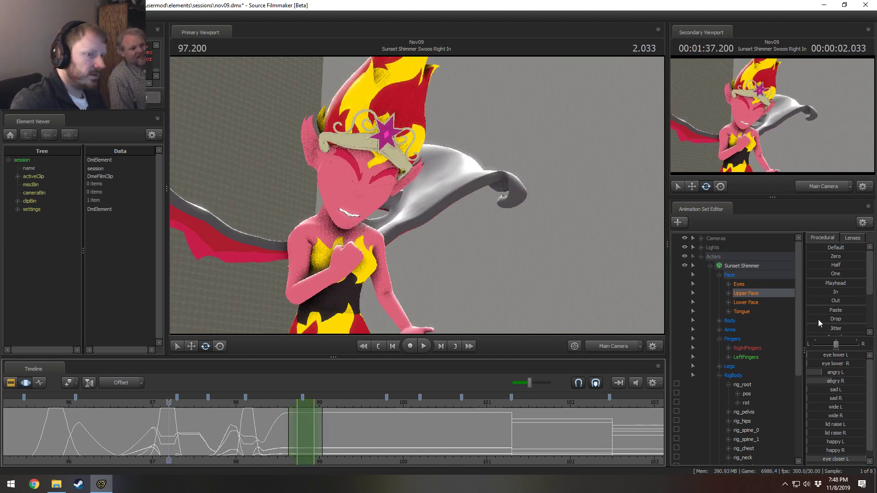
pyautogui.click(56, 401)
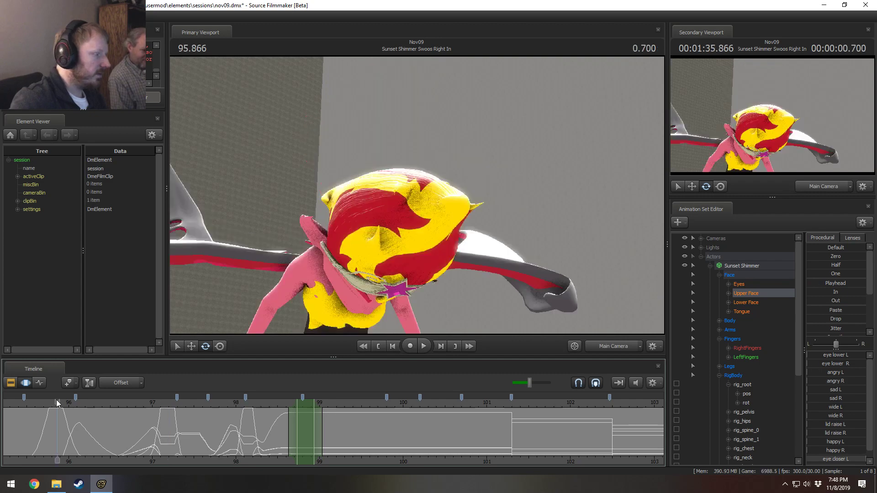
pyautogui.click(297, 401)
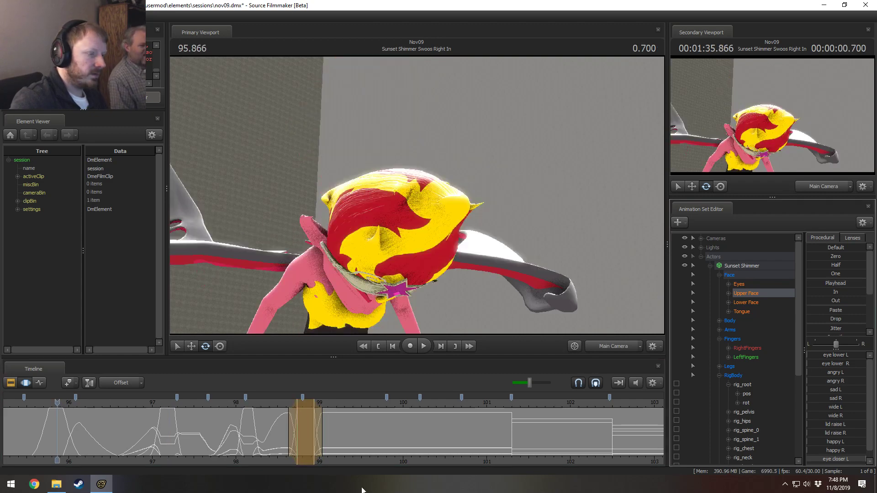
pyautogui.click(261, 401)
pyautogui.press('space')
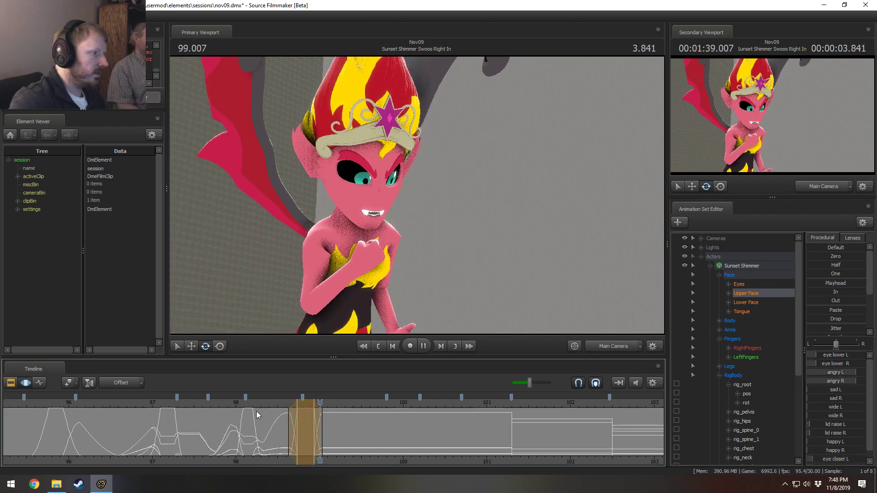
# Reshape the blink's time selection to hold about 98.73–98.87 s with falloff from about 98.60 to 99.00 s, and play it back.
pyautogui.press('space')
pyautogui.scroll(3, 278, 427)
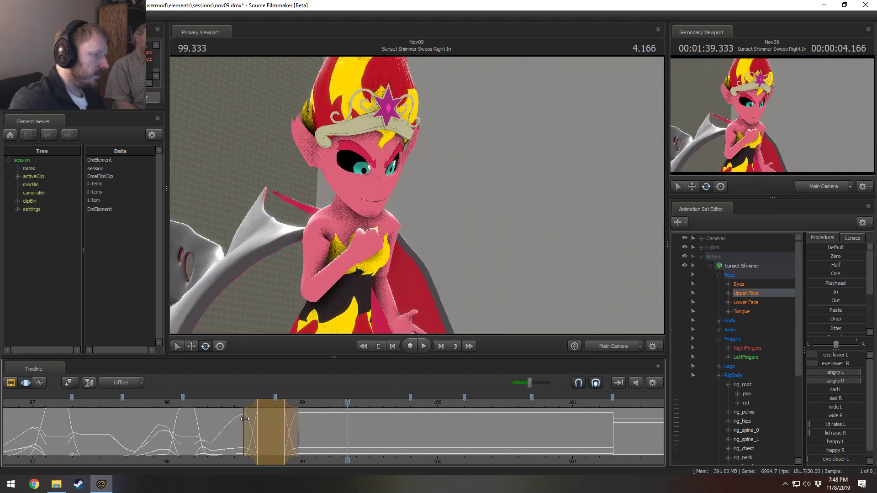
pyautogui.moveTo(258, 422)
pyautogui.mouseDown()
pyautogui.moveTo(243, 428)
pyautogui.moveTo(268, 429)
pyautogui.mouseUp()
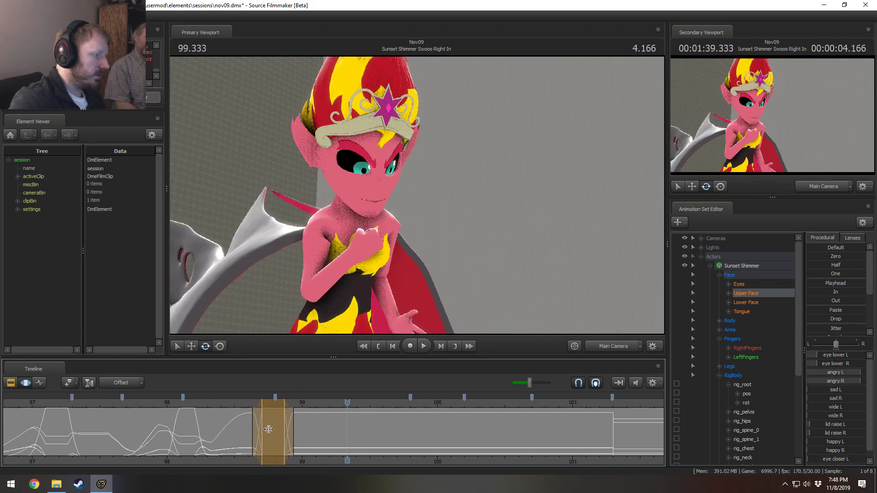
pyautogui.scroll(2, 263, 428)
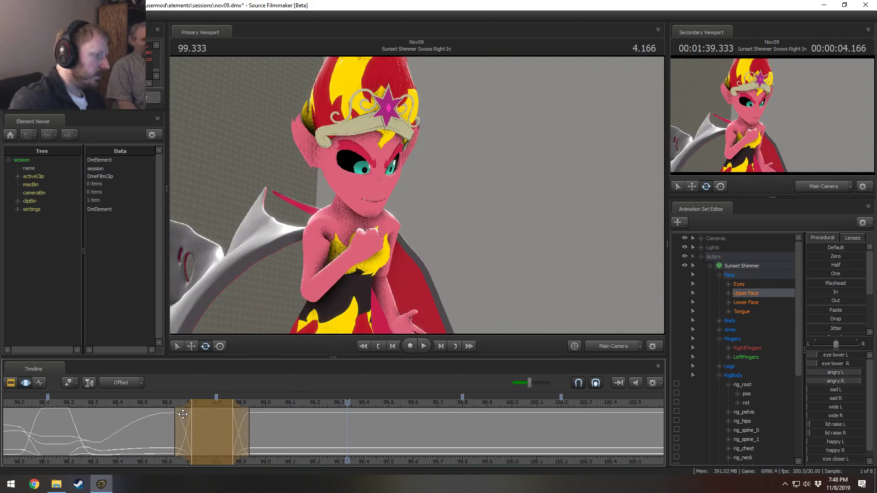
pyautogui.moveTo(183, 415)
pyautogui.mouseDown()
pyautogui.moveTo(190, 413)
pyautogui.moveTo(166, 415)
pyautogui.mouseUp()
pyautogui.click(158, 402)
pyautogui.press('space')
pyautogui.press('space')
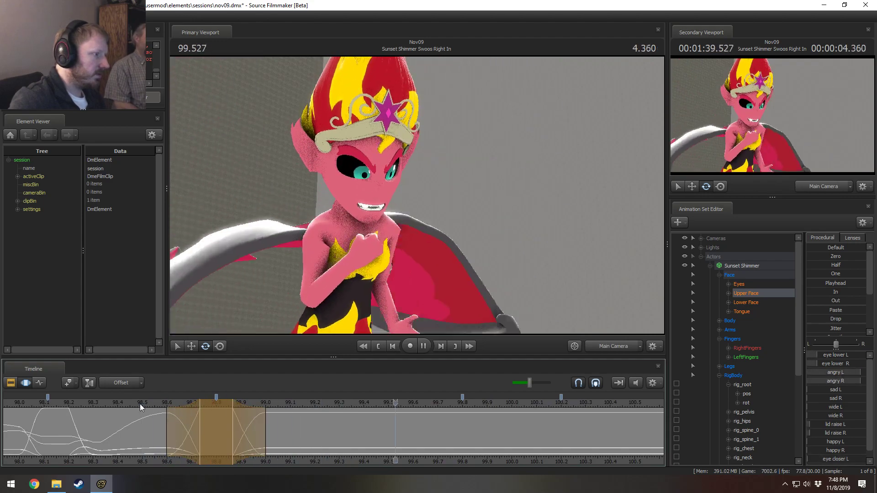
pyautogui.press('space')
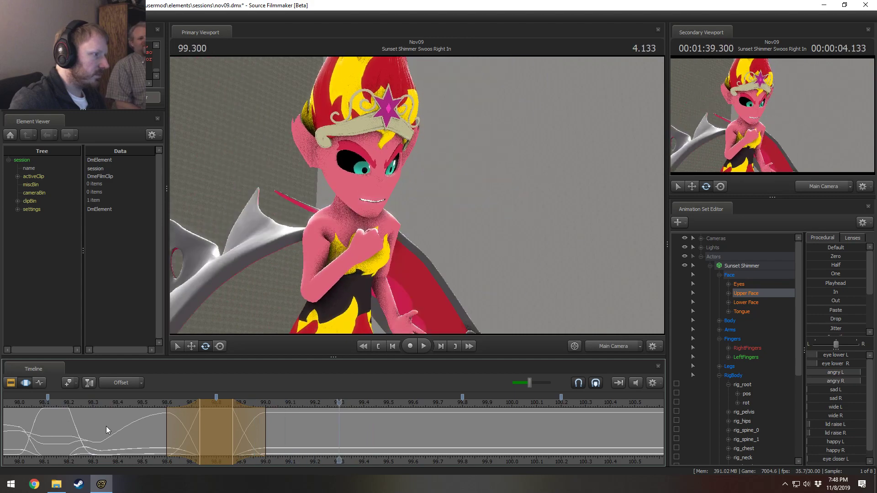
# Extend the blink's ending falloff to about 99.03 s and play back the section from several earlier points.
pyautogui.moveTo(264, 438); pyautogui.dragTo(272, 437)
pyautogui.click(143, 405)
pyautogui.press('space')
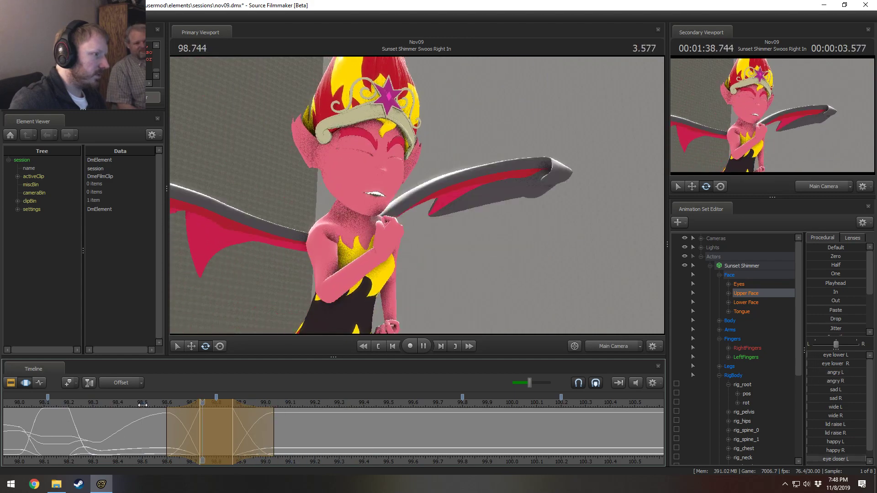
pyautogui.press('space')
pyautogui.click(113, 403)
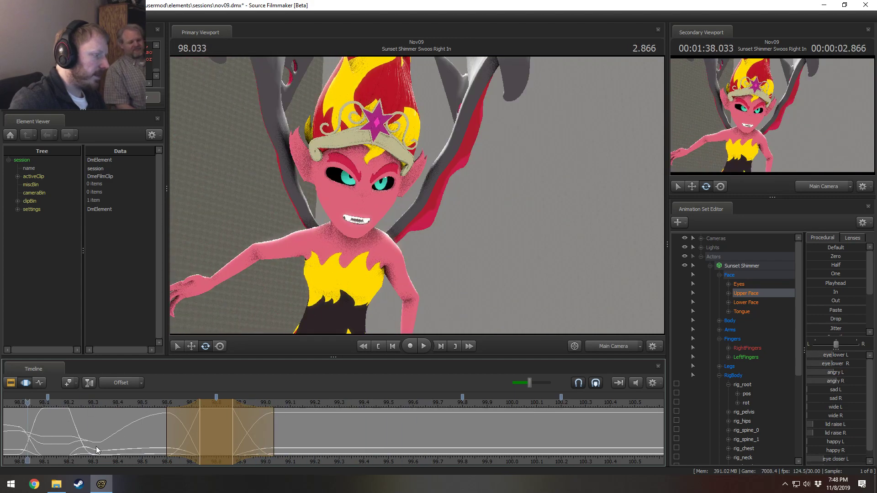
pyautogui.moveTo(96, 446); pyautogui.dragTo(199, 459, button='middle')
pyautogui.press('space')
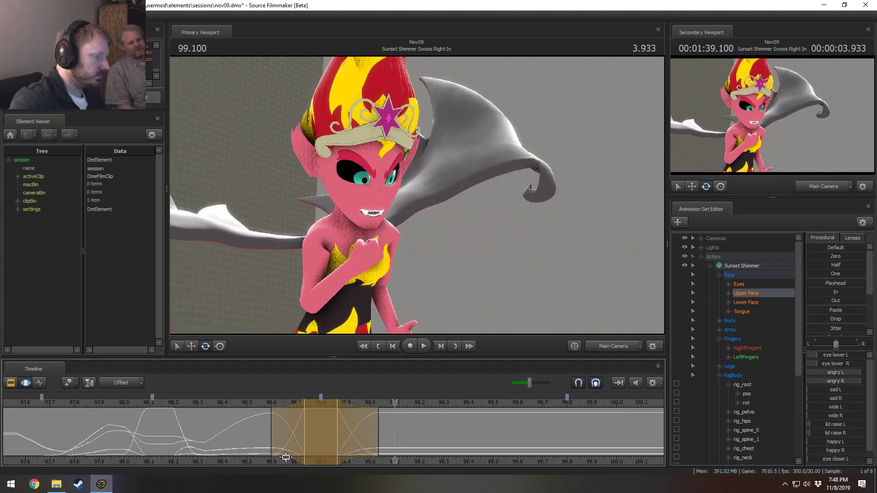
pyautogui.press('space')
pyautogui.press('space')
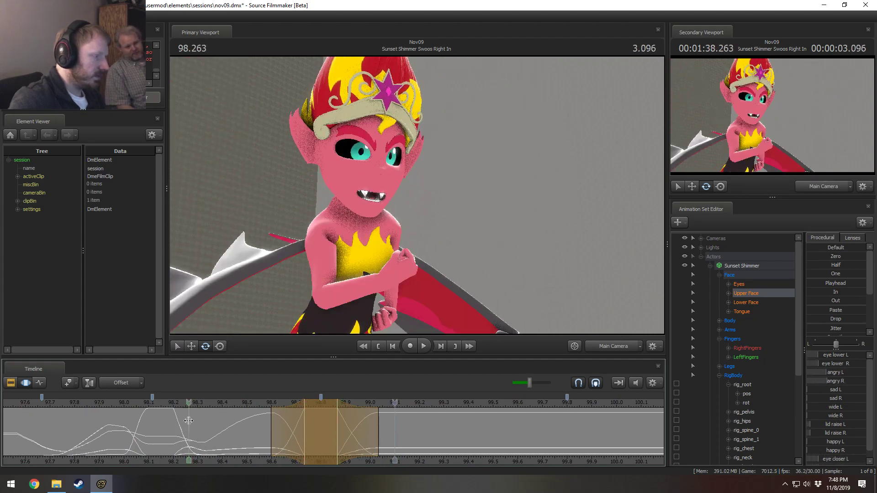
pyautogui.click(76, 404)
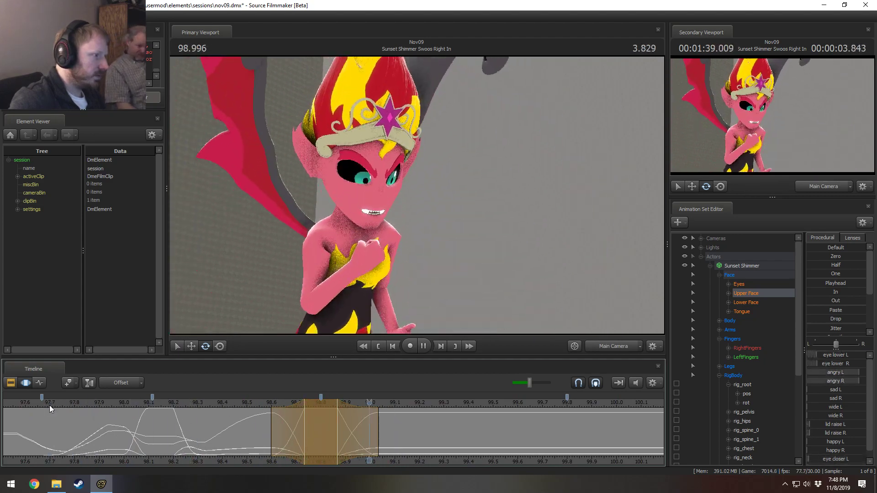
pyautogui.press('space')
# Set a new time selection peaking at 99.633 s, with falloff from about 98.96 to 99.93 s.
pyautogui.moveTo(377, 453); pyautogui.dragTo(200, 446, button='middle')
pyautogui.scroll(-2, 198, 446)
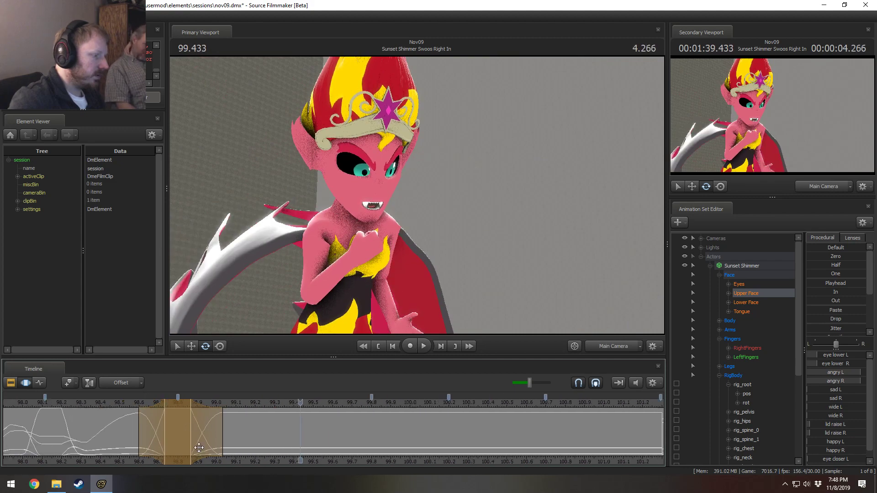
pyautogui.moveTo(204, 442)
pyautogui.mouseDown()
pyautogui.moveTo(321, 446)
pyautogui.moveTo(318, 436)
pyautogui.moveTo(371, 434)
pyautogui.moveTo(318, 438)
pyautogui.mouseUp()
pyautogui.keyDown('shift'); pyautogui.click(331, 438); pyautogui.keyUp('shift')
pyautogui.keyDown('shift'); pyautogui.scroll(9, 330, 439); pyautogui.keyUp('shift')
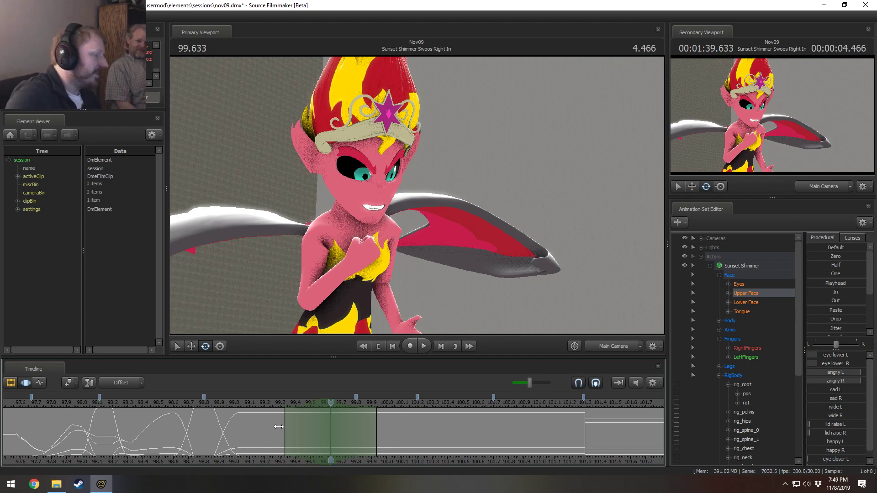
pyautogui.moveTo(286, 430); pyautogui.dragTo(229, 430)
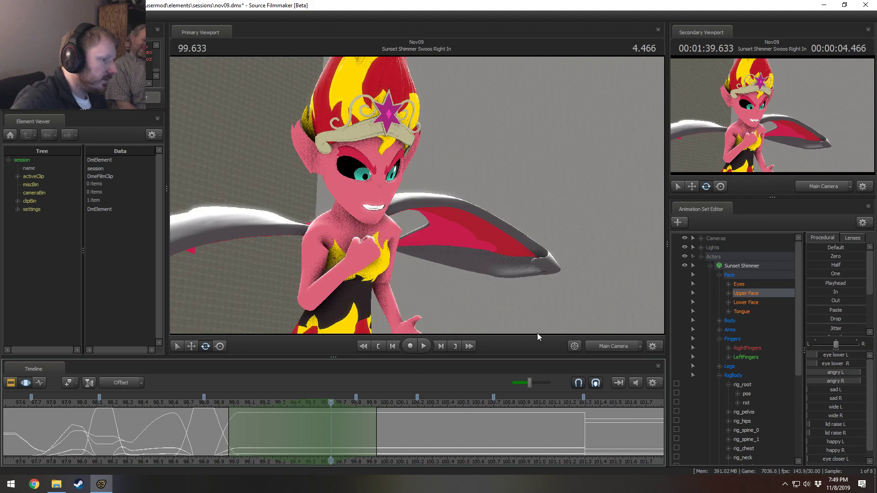
# Switch the primary view to the Work Camera and rotate rig_pelvis and rig_spine_0 together at 99.633 s.
pyautogui.click(616, 344)
pyautogui.moveTo(494, 219); pyautogui.dragTo(564, 262)
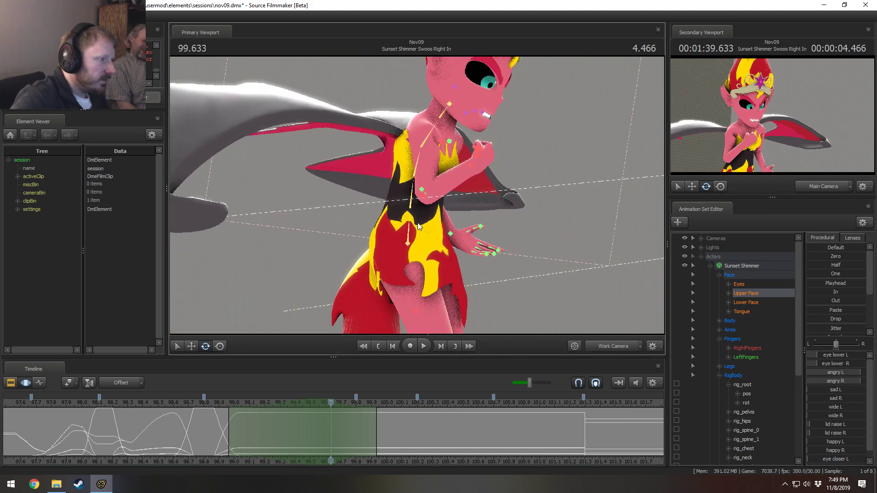
pyautogui.keyDown('ctrl'); pyautogui.click(409, 228); pyautogui.keyUp('ctrl')
pyautogui.keyDown('ctrl'); pyautogui.click(411, 205); pyautogui.keyUp('ctrl')
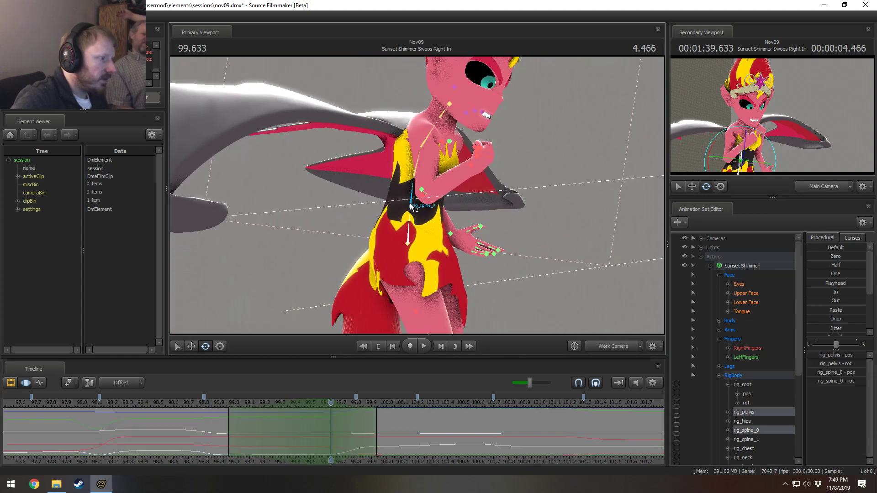
pyautogui.keyDown('alt'); pyautogui.moveTo(425, 223); pyautogui.dragTo(444, 242); pyautogui.keyUp('alt')
pyautogui.keyDown('ctrl'); pyautogui.click(411, 218); pyautogui.keyUp('ctrl')
pyautogui.keyDown('ctrl'); pyautogui.click(411, 203); pyautogui.keyUp('ctrl')
pyautogui.keyDown('ctrl'); pyautogui.keyDown('shift'); pyautogui.click(410, 229); pyautogui.keyUp('shift'); pyautogui.keyUp('ctrl')
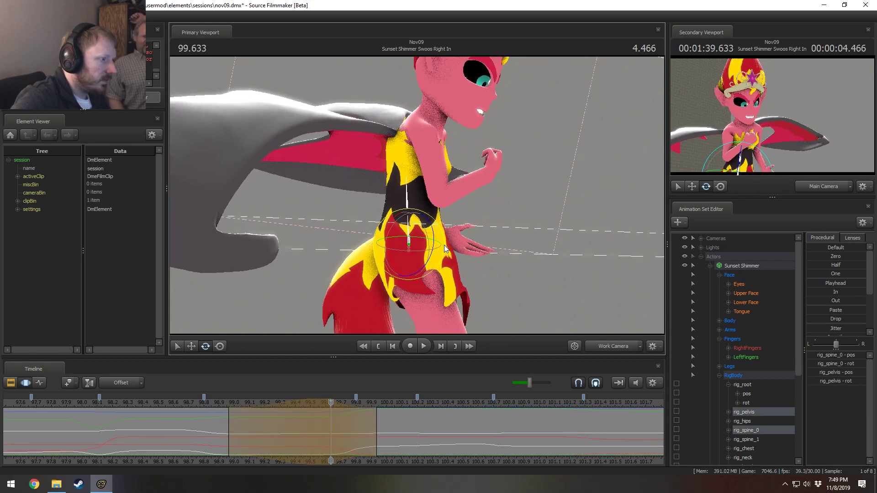
# Bend rig_spine_1 and rig_chest forward together at 99.633 s, and play back the torso motion from about 98.8 s.
pyautogui.keyDown('ctrl'); pyautogui.click(410, 162); pyautogui.keyUp('ctrl')
pyautogui.keyDown('ctrl'); pyautogui.keyDown('shift'); pyautogui.click(419, 133); pyautogui.keyUp('shift'); pyautogui.keyUp('ctrl')
pyautogui.moveTo(447, 154); pyautogui.dragTo(421, 194)
pyautogui.press('w')
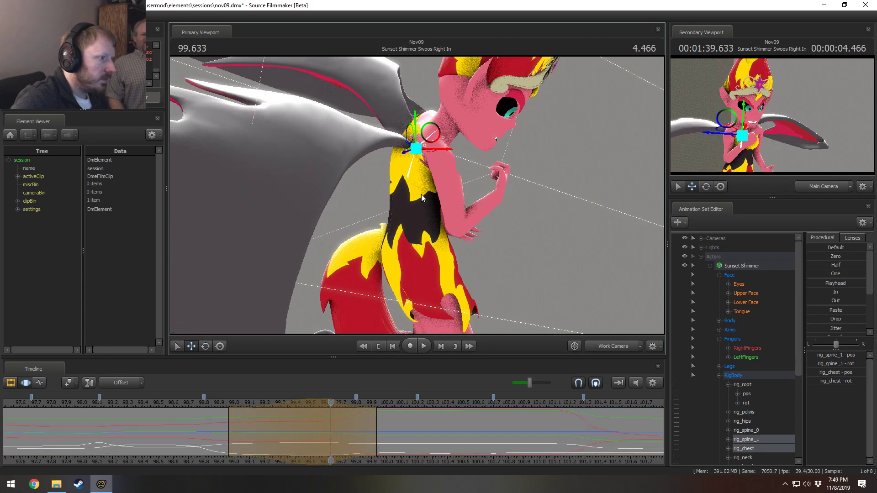
pyautogui.moveTo(449, 150); pyautogui.dragTo(462, 119)
pyautogui.click(205, 404)
pyautogui.press('space')
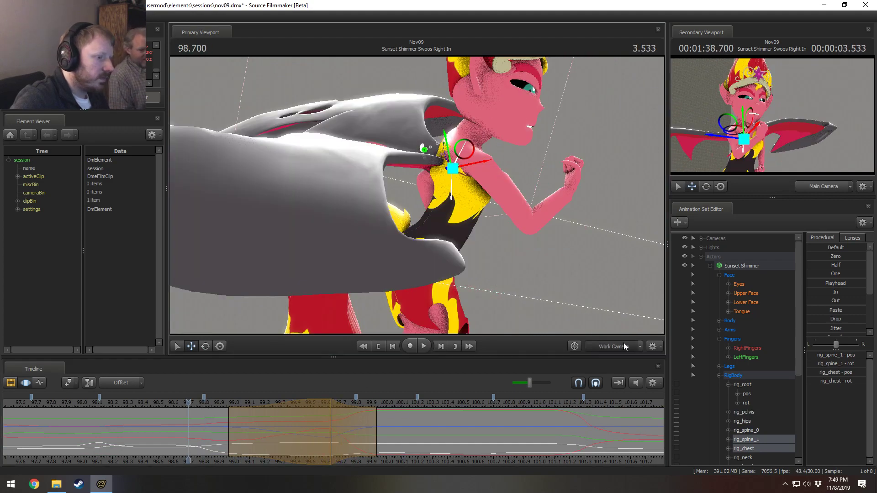
pyautogui.click(612, 345)
pyautogui.click(610, 345)
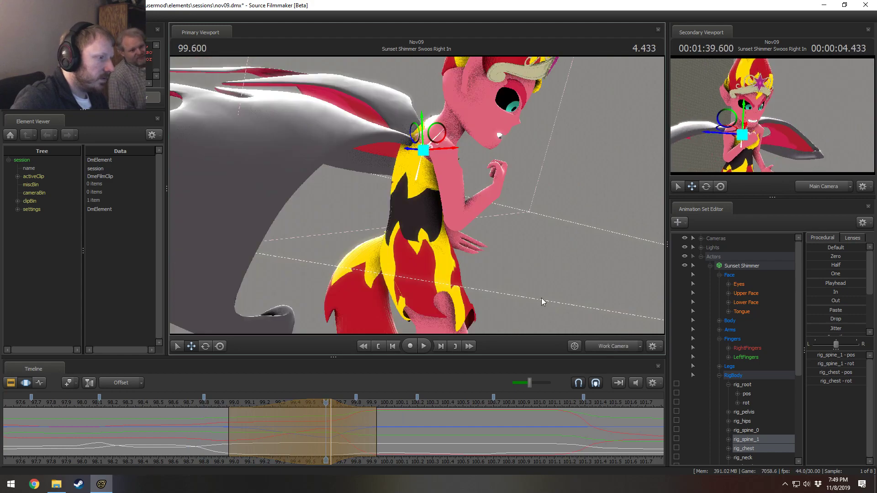
# Lean rig_spine_1 further forward at 99.633 s, comparing the pose with the neighbouring frame at 99.600 s.
pyautogui.click(426, 195)
pyautogui.press('e')
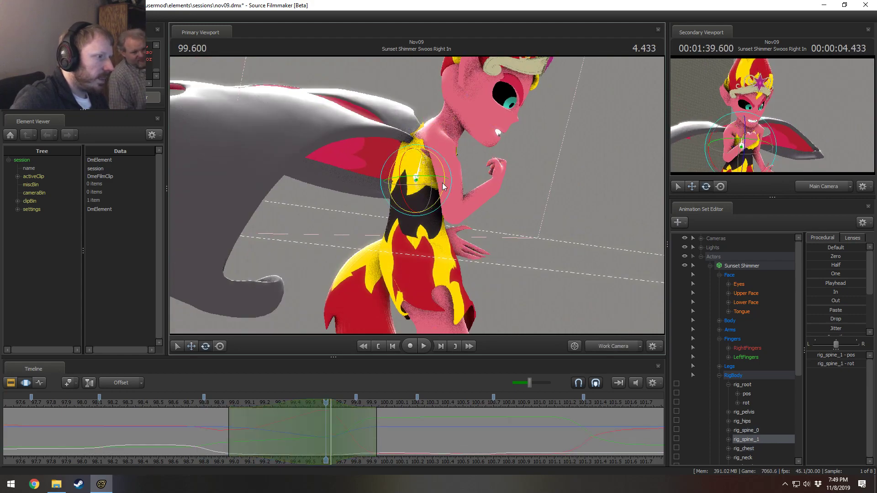
pyautogui.press('Right')
pyautogui.moveTo(451, 188); pyautogui.dragTo(433, 177)
pyautogui.press('Left')
pyautogui.press('w')
pyautogui.press('Right')
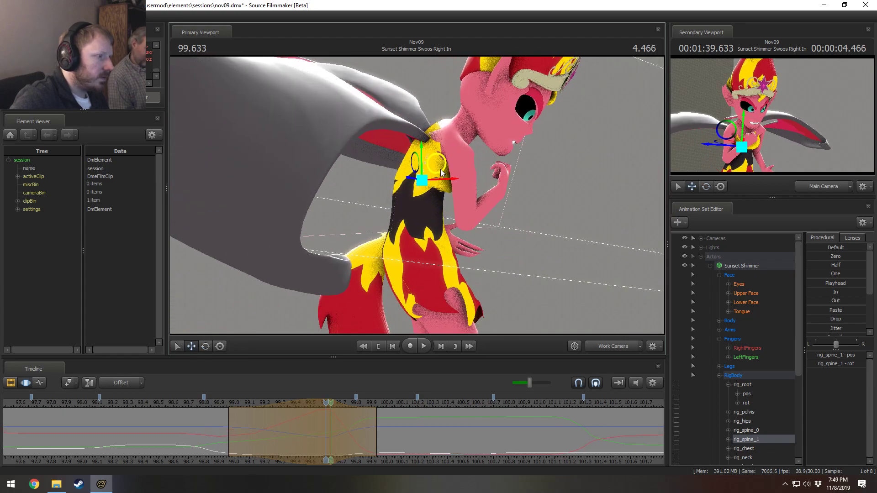
pyautogui.press('Left')
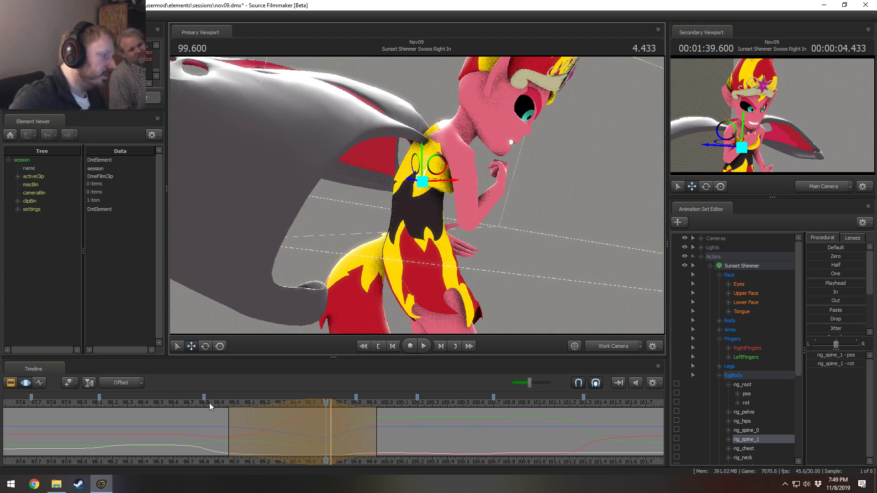
# Play back the torso lean from about 98.8 s and examine how it leads into the crouched pose near 100 s.
pyautogui.press('space')
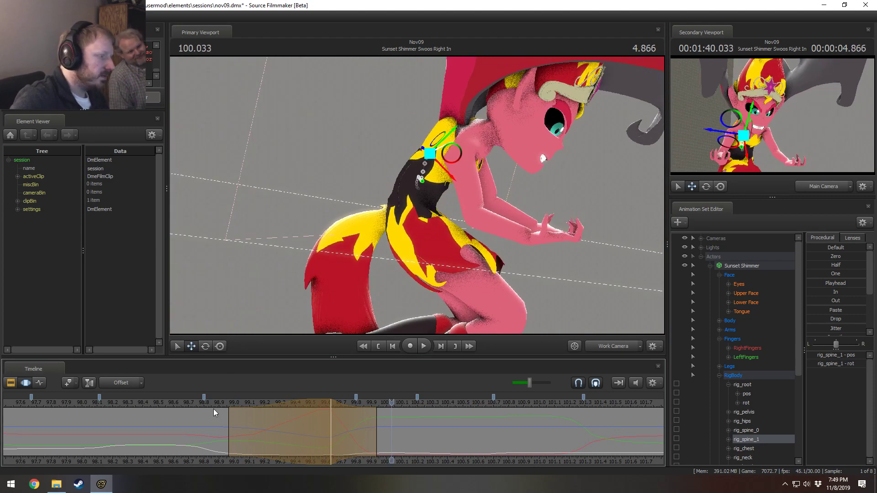
pyautogui.click(202, 405)
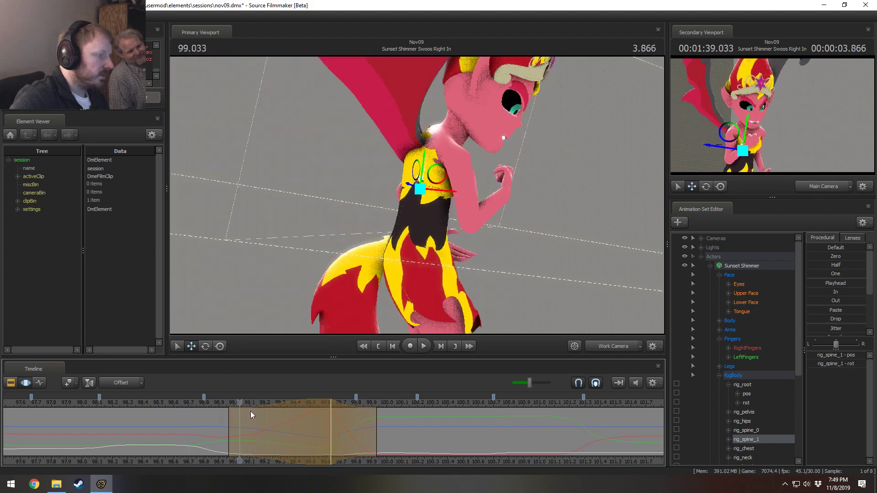
pyautogui.click(330, 420)
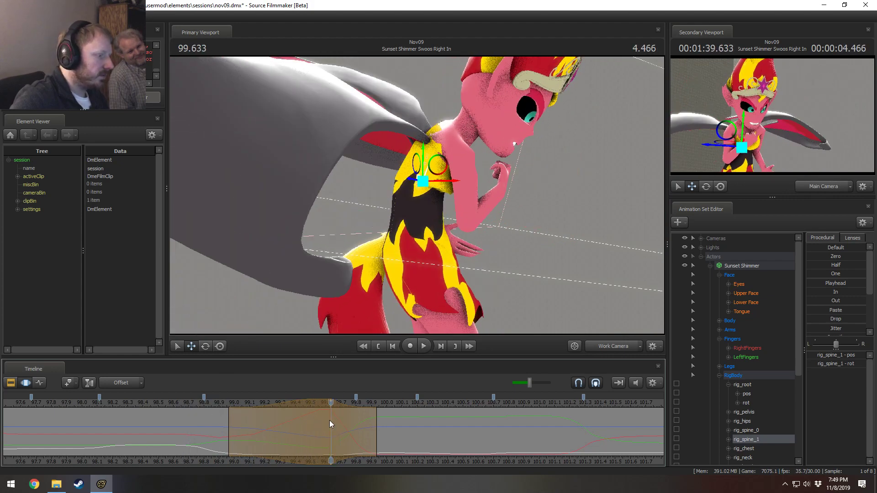
pyautogui.click(195, 404)
pyautogui.press('space')
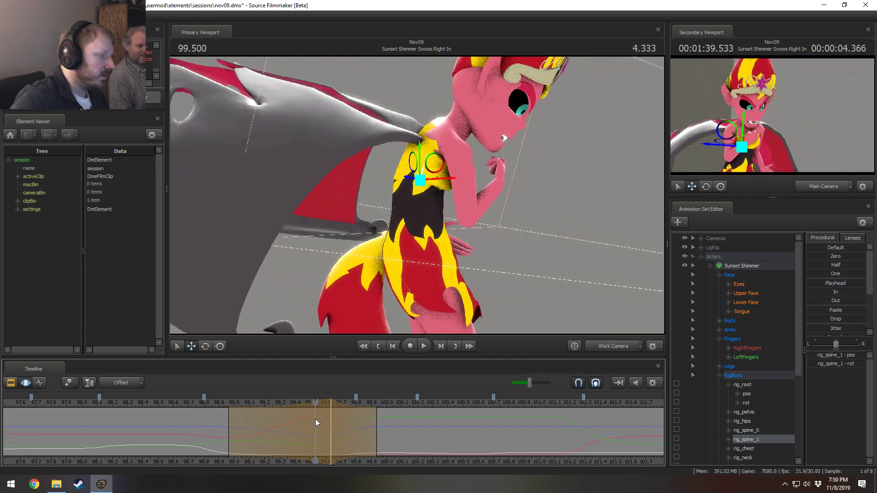
# Rotate rig_spine_0 slightly at 99.633 s and play back the change into the crouched pose.
pyautogui.click(332, 425)
pyautogui.click(410, 217)
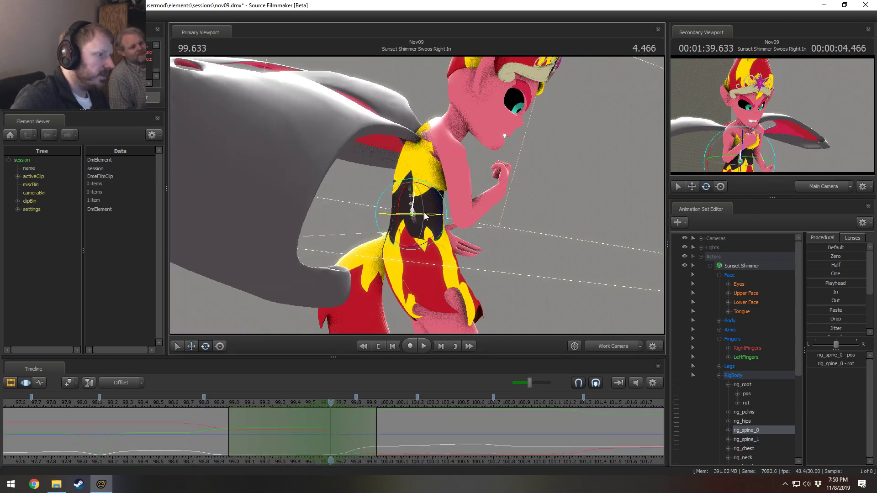
pyautogui.moveTo(443, 213)
pyautogui.mouseDown()
pyautogui.moveTo(447, 223)
pyautogui.moveTo(446, 205)
pyautogui.mouseUp()
pyautogui.press('ctrl')
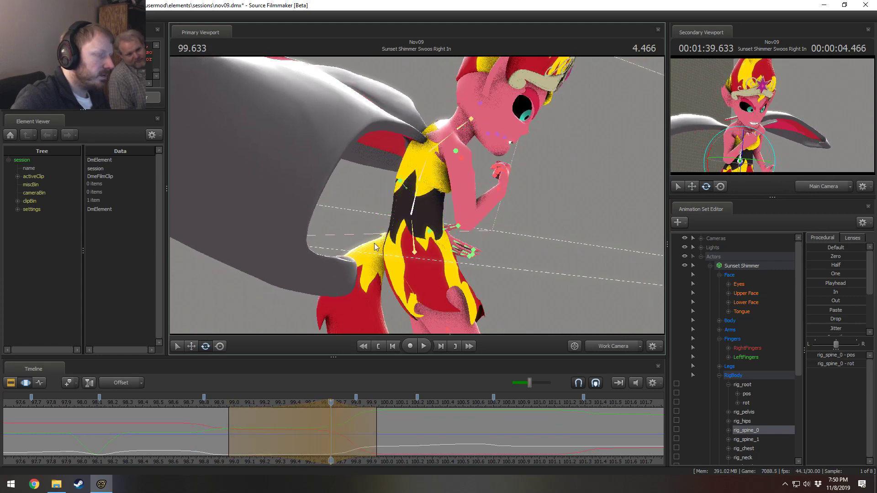
pyautogui.press('space')
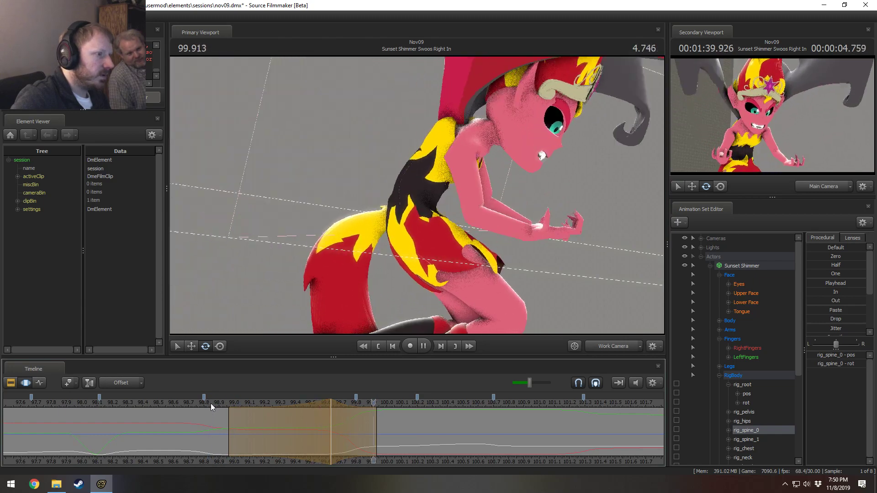
pyautogui.press('space')
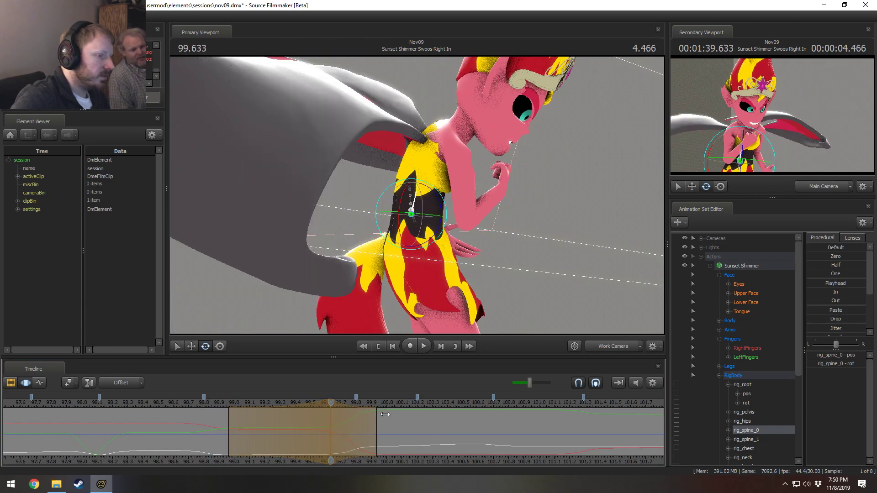
# Rotate and slightly reposition rig_hand_R beneath the chin at 99.633 s, checking the pose from the front and side.
pyautogui.keyDown('alt'); pyautogui.moveTo(538, 153); pyautogui.dragTo(494, 169); pyautogui.keyUp('alt')
pyautogui.press('ctrl')
pyautogui.keyDown('ctrl'); pyautogui.click(496, 180); pyautogui.keyUp('ctrl')
pyautogui.press('w')
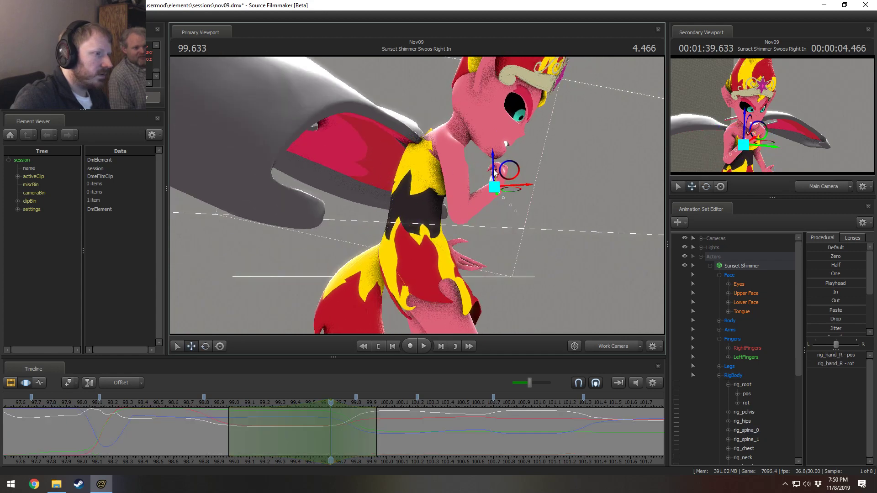
pyautogui.press('e')
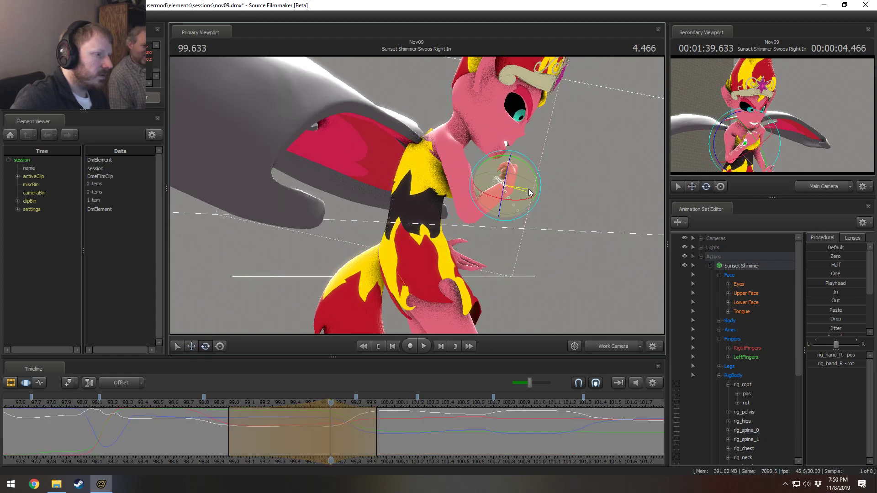
pyautogui.moveTo(529, 192); pyautogui.dragTo(445, 223)
pyautogui.press('w')
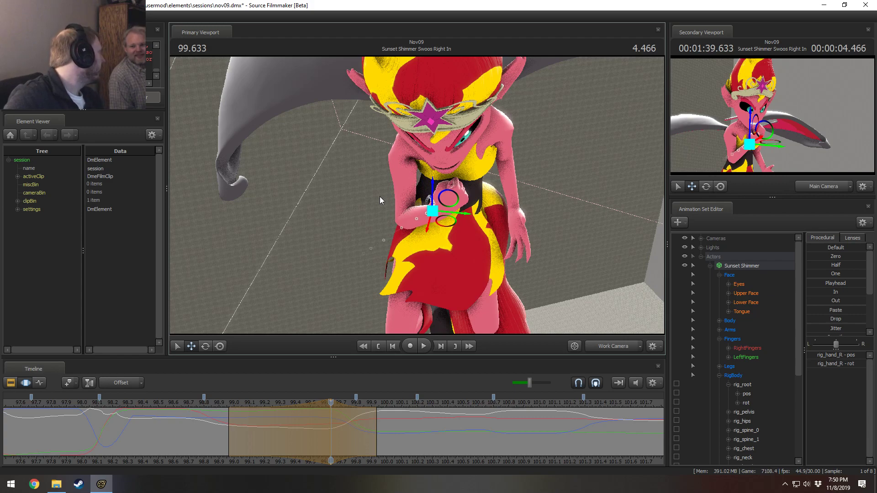
pyautogui.keyDown('alt'); pyautogui.moveTo(446, 222); pyautogui.dragTo(401, 188); pyautogui.keyUp('alt')
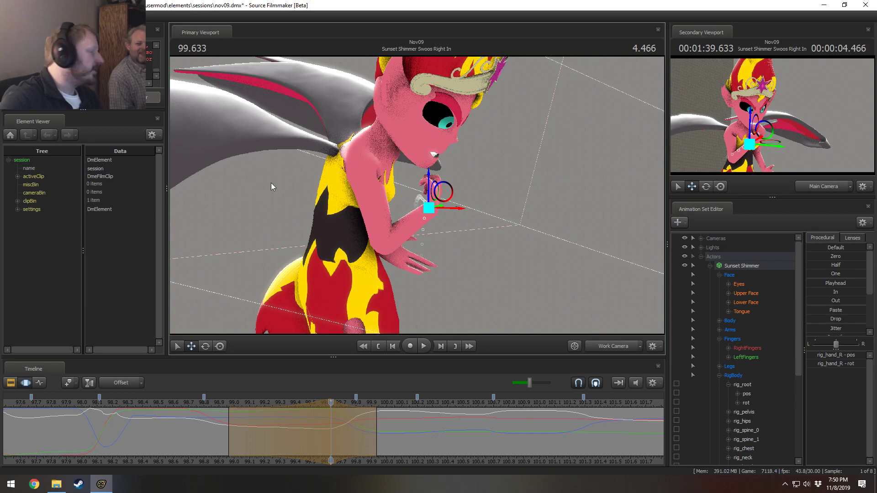
# Play back the right hand motion from about 98.4 s and examine the opening arms near 100.2 s from side and front.
pyautogui.press('space')
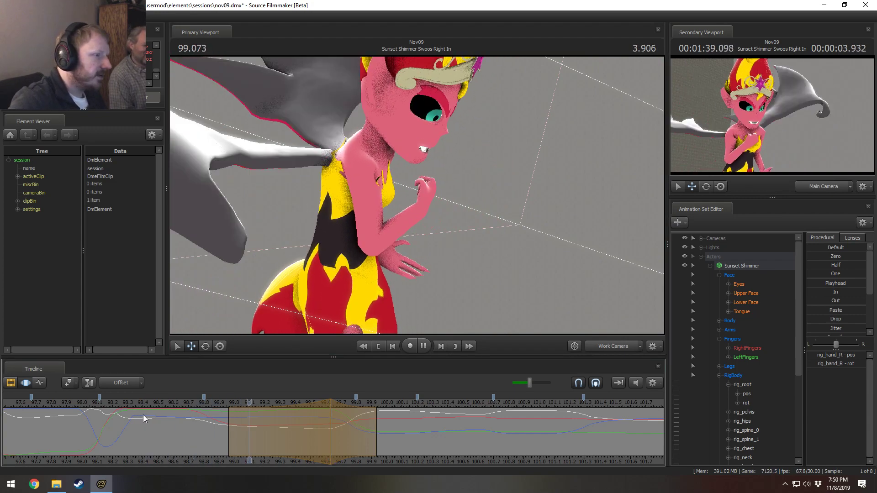
pyautogui.press('space')
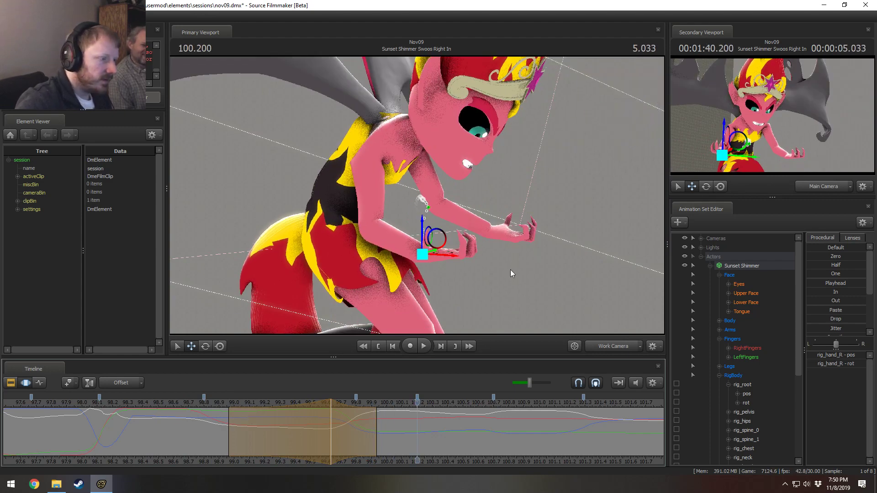
pyautogui.keyDown('alt'); pyautogui.moveTo(511, 270); pyautogui.dragTo(405, 265); pyautogui.keyUp('alt')
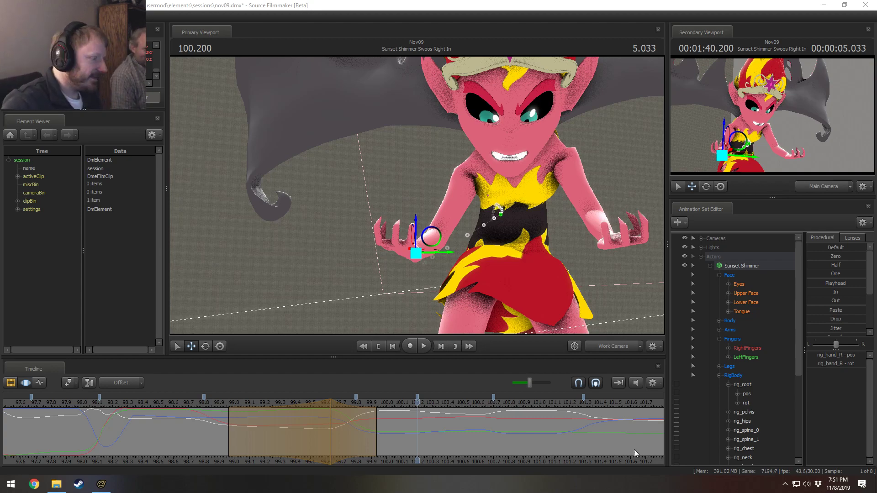
pyautogui.press('space')
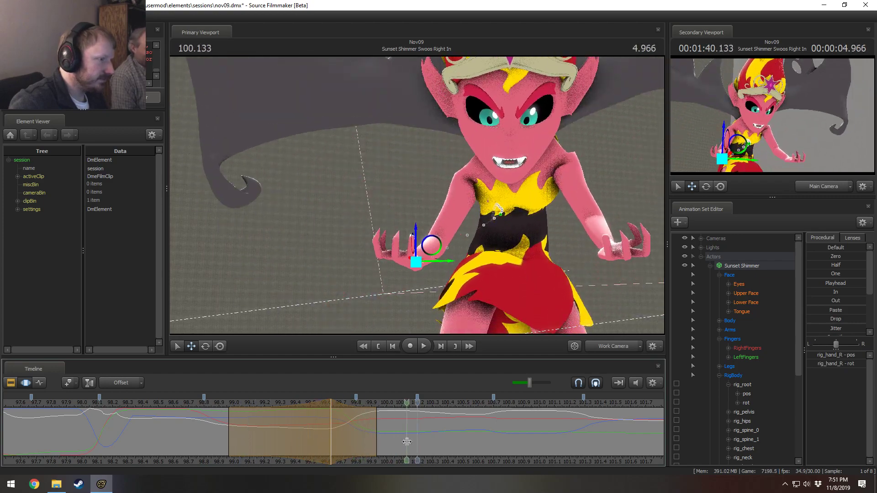
pyautogui.press('space')
pyautogui.press('space')
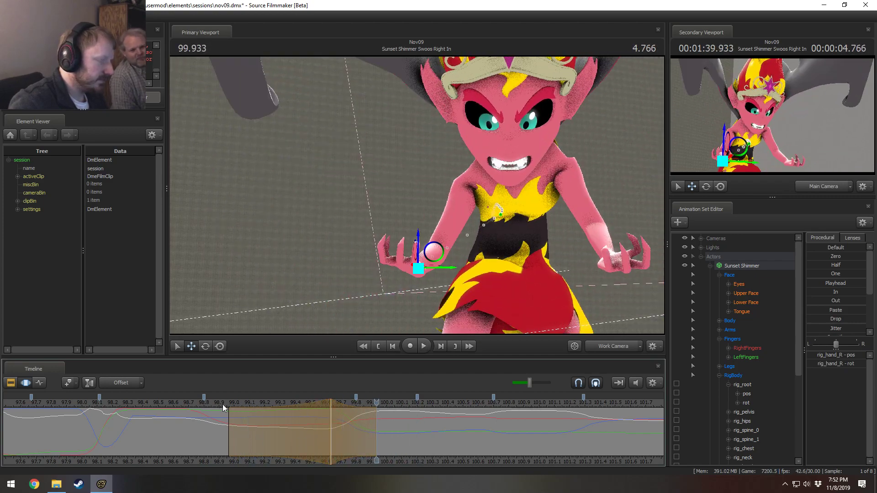
# Play back the gesture through 101.1 s, and replay it from about 98.6 s in side view.
pyautogui.press('space')
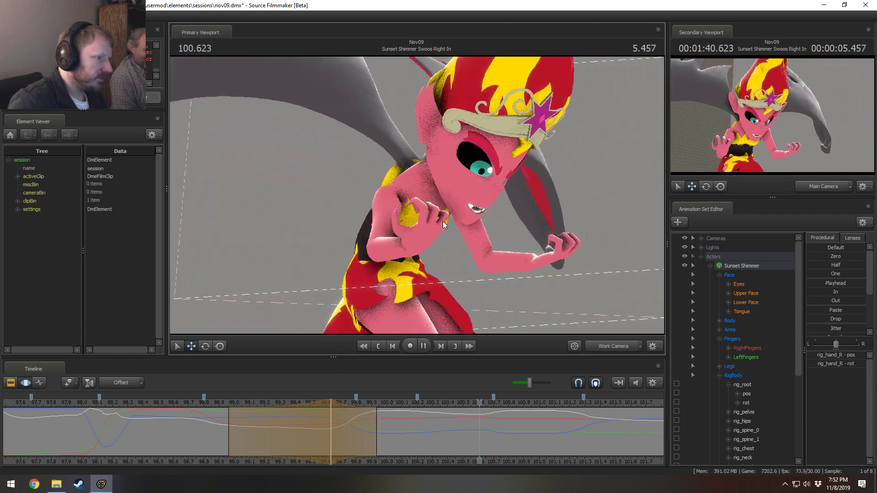
pyautogui.press('space')
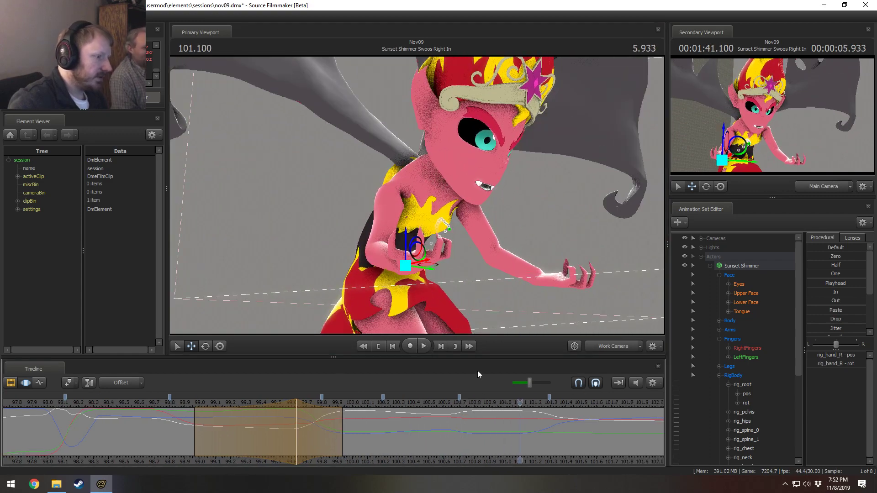
pyautogui.moveTo(432, 180); pyautogui.dragTo(433, 180)
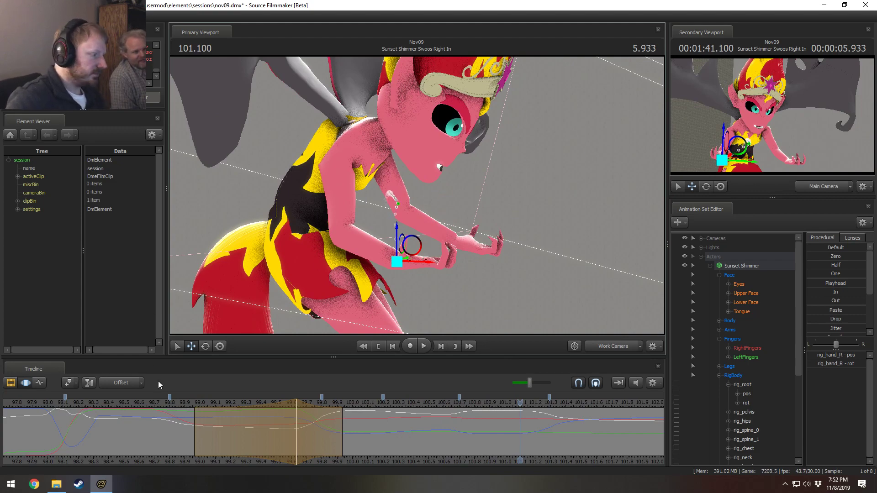
pyautogui.click(138, 409)
pyautogui.press('space')
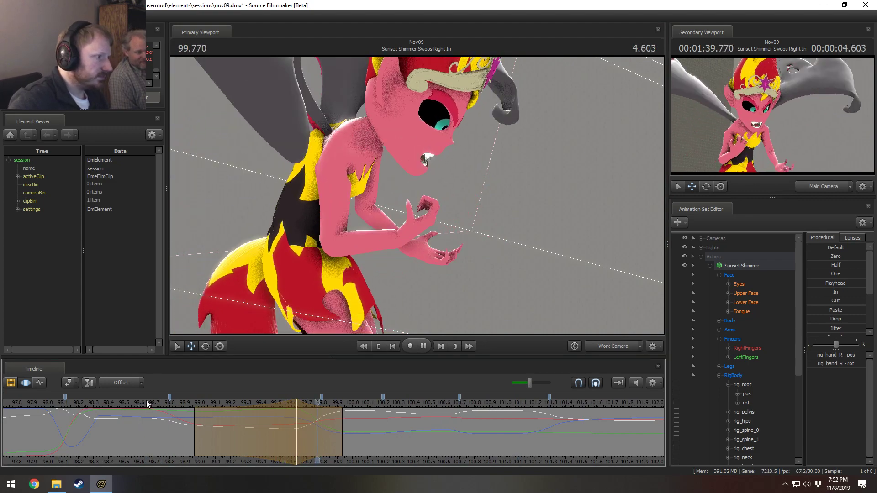
pyautogui.press('space')
# Narrow the time selection around 99.633 s to about 99.37–100.0 s and select rig_spine_0.
pyautogui.moveTo(143, 419); pyautogui.dragTo(353, 431)
pyautogui.click(303, 184)
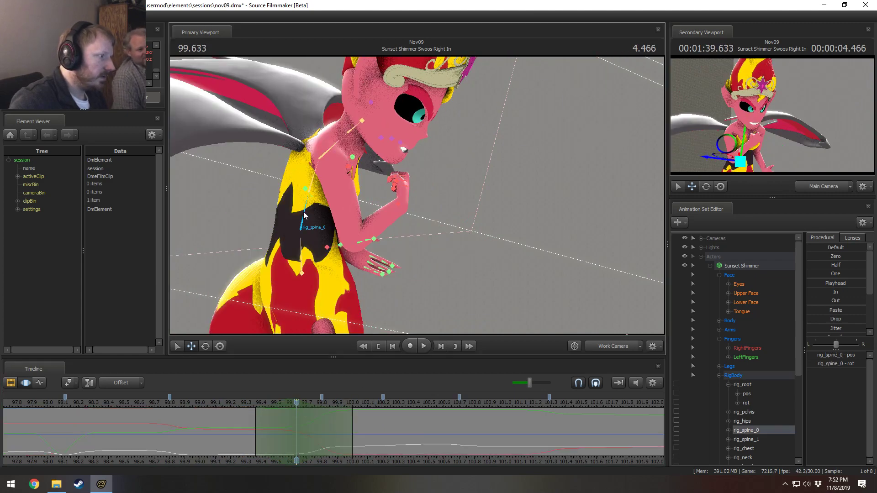
pyautogui.moveTo(303, 185); pyautogui.dragTo(416, 197)
# Try to bend rig_spine_1 and rig_chest together at 99.633 s.
pyautogui.click(317, 163)
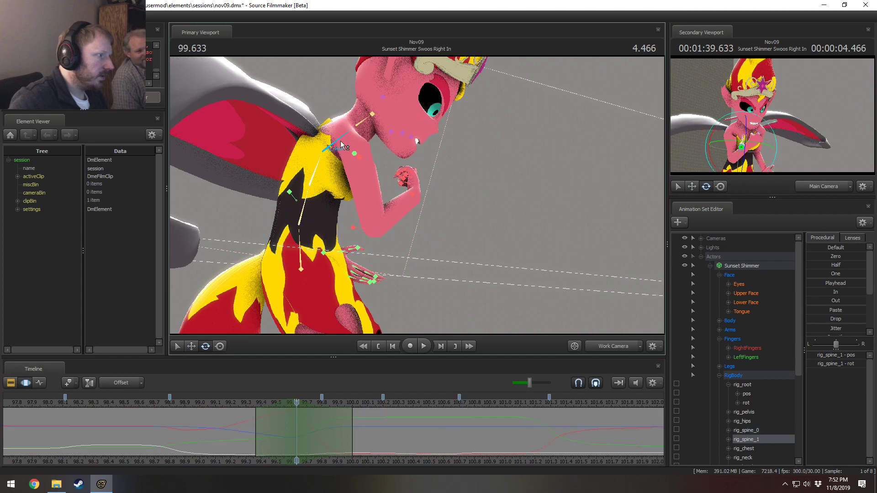
pyautogui.keyDown('ctrl'); pyautogui.click(341, 140); pyautogui.keyUp('ctrl')
pyautogui.moveTo(358, 157); pyautogui.dragTo(359, 161)
pyautogui.moveTo(415, 161); pyautogui.dragTo(417, 201)
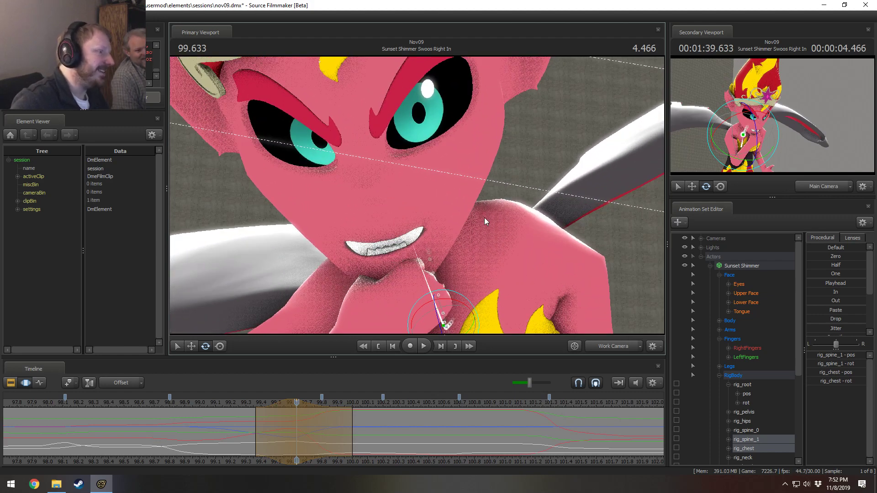
pyautogui.moveTo(443, 297); pyautogui.dragTo(426, 491)
pyautogui.press('w')
pyautogui.moveTo(507, 255); pyautogui.dragTo(416, 151)
pyautogui.press('s')
pyautogui.press('w')
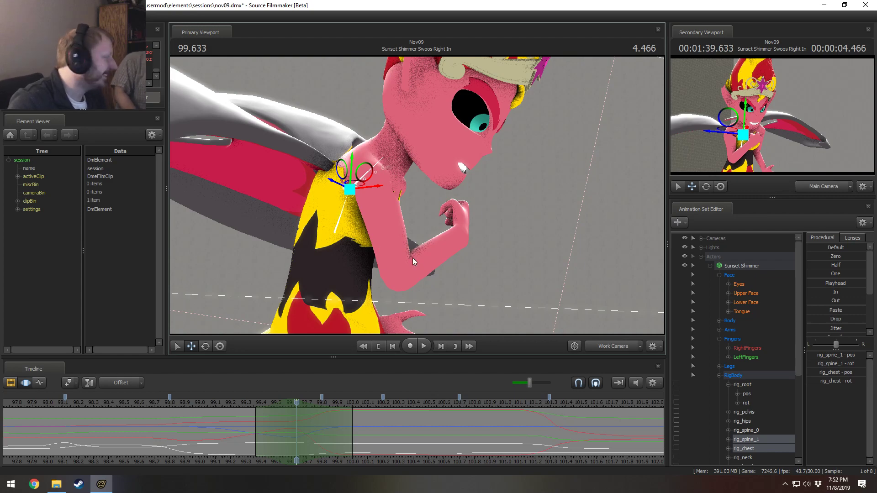
pyautogui.moveTo(221, 453); pyautogui.dragTo(373, 432)
pyautogui.moveTo(398, 247)
pyautogui.mouseDown()
pyautogui.moveTo(391, 263)
pyautogui.moveTo(384, 255)
pyautogui.mouseUp()
pyautogui.press('s')
pyautogui.press('w')
pyautogui.moveTo(416, 195); pyautogui.dragTo(417, 195)
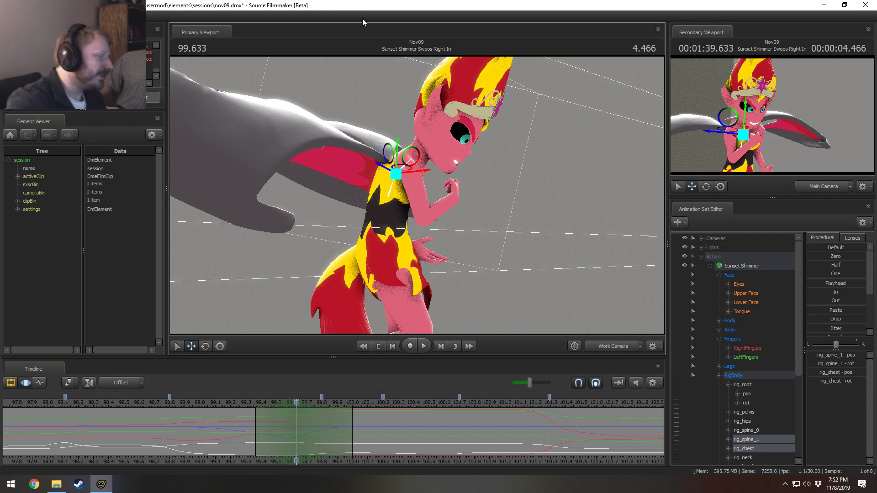
pyautogui.moveTo(242, 425); pyautogui.dragTo(321, 426, button='middle')
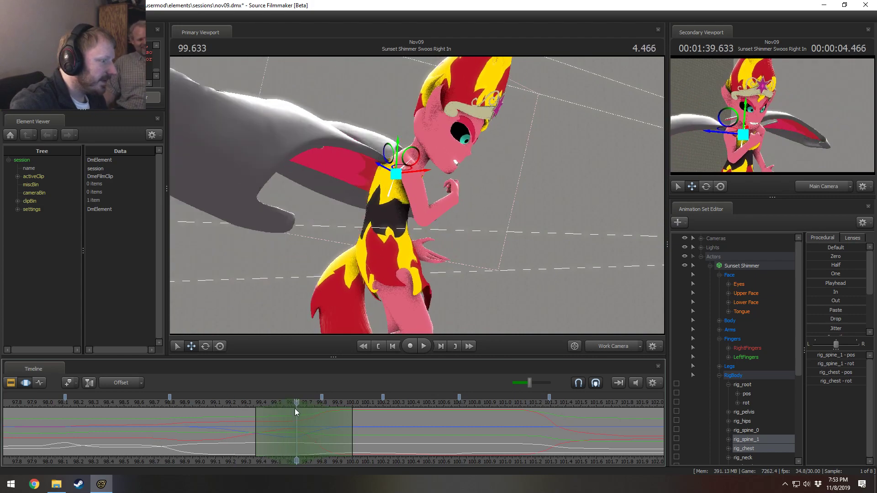
# Try to lean rig_spine_0 forward at 99.633 s, and play back the lean into the crouched pose.
pyautogui.keyDown('ctrl'); pyautogui.click(383, 217); pyautogui.keyUp('ctrl')
pyautogui.press('e')
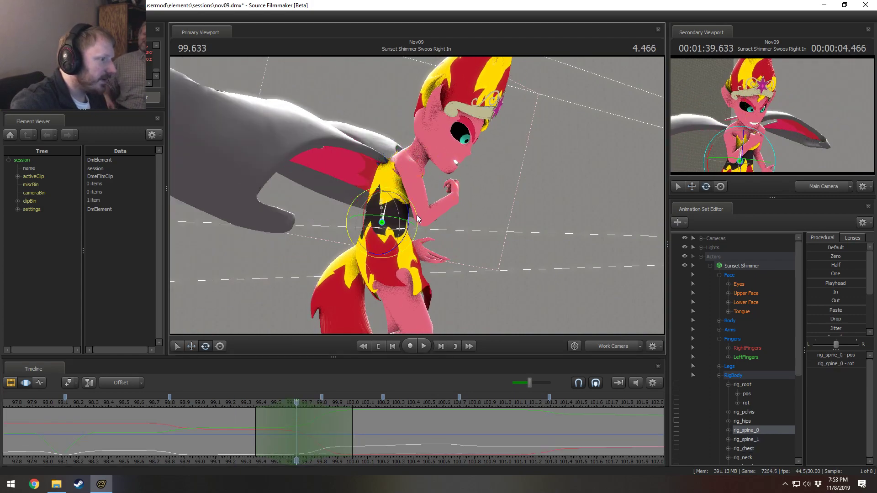
pyautogui.keyDown('alt'); pyautogui.moveTo(416, 217); pyautogui.dragTo(388, 207); pyautogui.keyUp('alt')
pyautogui.press('w')
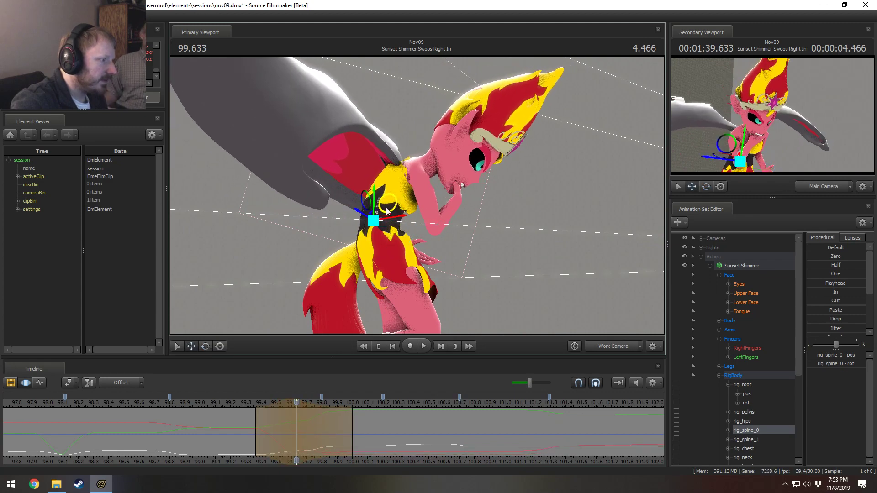
pyautogui.press('space')
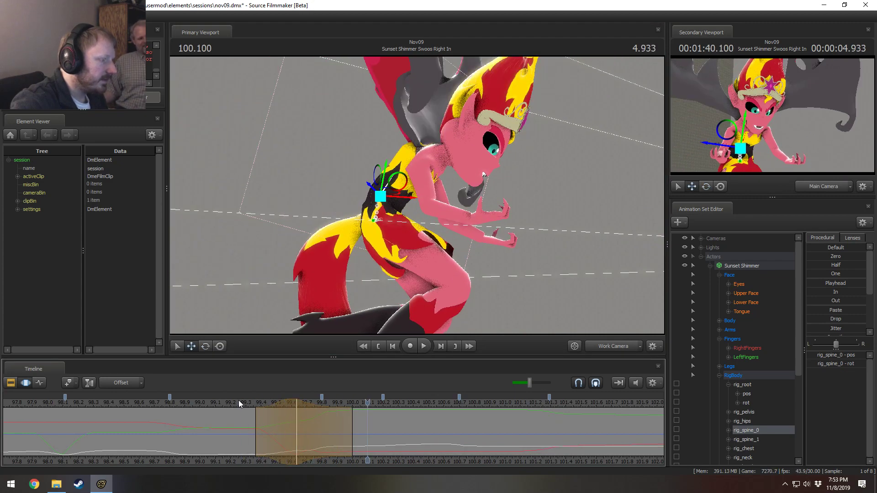
pyautogui.click(245, 407)
pyautogui.moveTo(245, 407); pyautogui.dragTo(296, 418)
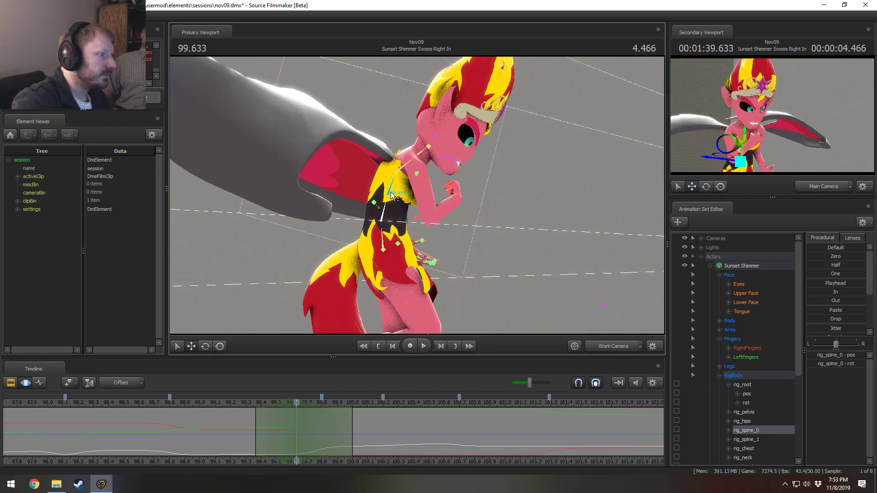
# Bend rig_spine_0, rig_spine_1 and rig_chest forward together at 99.633 s, and rotate rig_pelvis slightly back to moderate the lean.
pyautogui.keyDown('ctrl'); pyautogui.keyDown('shift'); pyautogui.click(404, 167); pyautogui.keyUp('shift'); pyautogui.keyUp('ctrl')
pyautogui.press('e')
pyautogui.moveTo(429, 173); pyautogui.dragTo(429, 177)
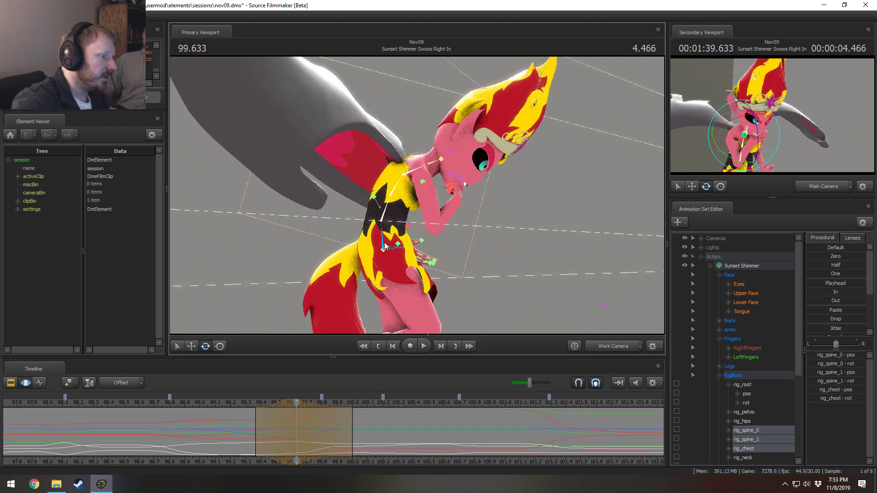
pyautogui.click(404, 238)
pyautogui.moveTo(415, 233); pyautogui.dragTo(414, 229)
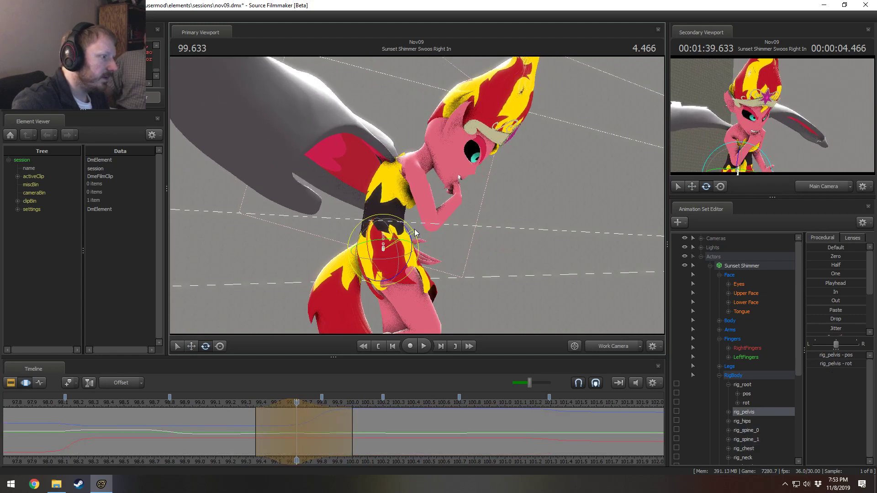
# Play back the torso and pelvis lean from about 99.2 s into the crouched pose.
pyautogui.click(234, 402)
pyautogui.press('space')
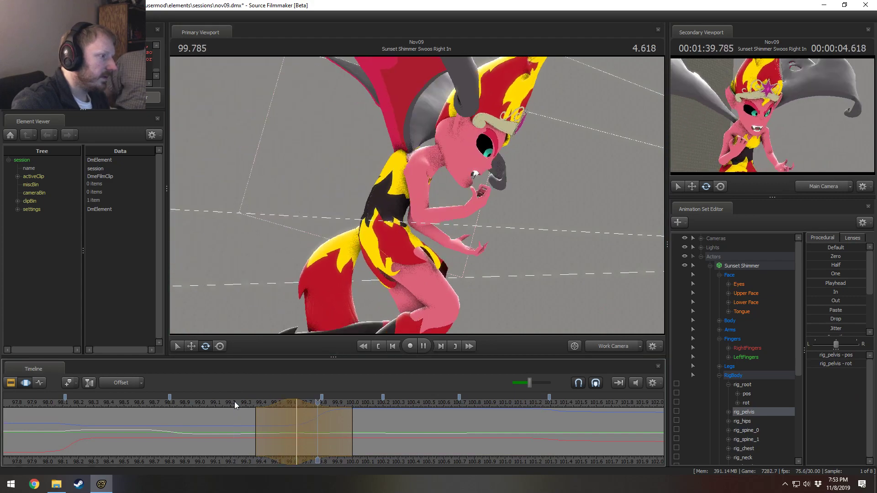
pyautogui.press('space')
# Centre the time selection on 99.700 s and tilt rig_head steeply downward there.
pyautogui.moveTo(249, 404); pyautogui.dragTo(308, 419)
pyautogui.press('F2')
pyautogui.press('F3')
pyautogui.keyDown('shift'); pyautogui.scroll(5, 307, 419); pyautogui.keyUp('shift')
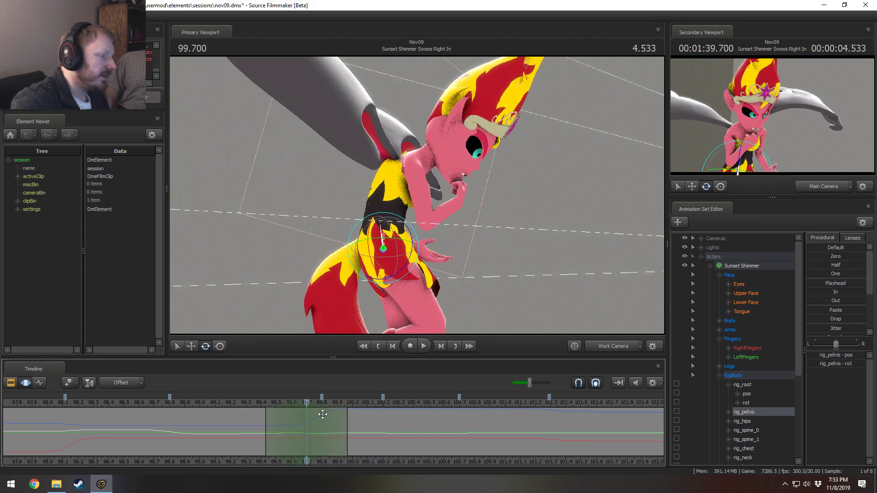
pyautogui.click(430, 158)
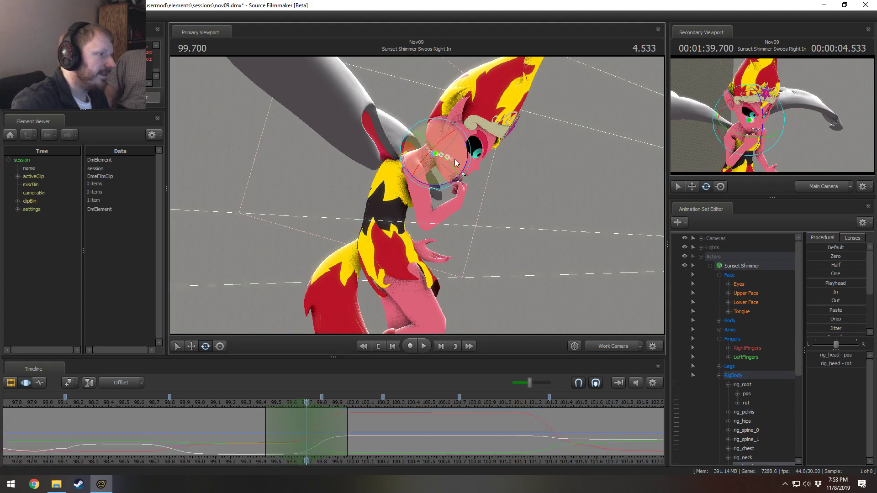
pyautogui.moveTo(468, 167); pyautogui.dragTo(460, 176)
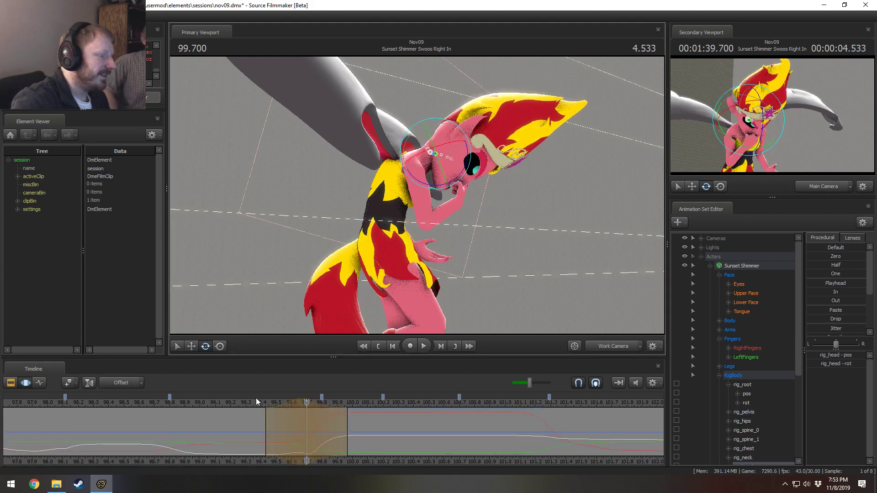
# Play back the head nod from about 99.2 s and examine how it snaps into the crouched pose.
pyautogui.press('space')
pyautogui.press('space')
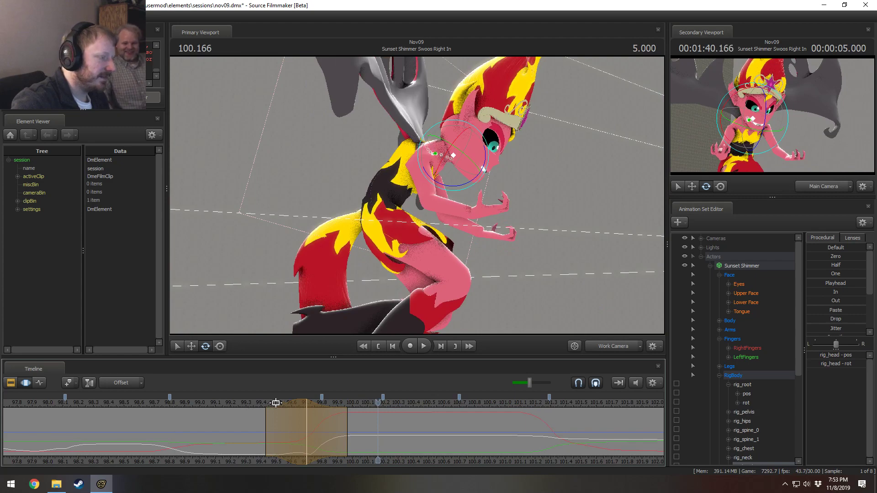
pyautogui.click(238, 405)
pyautogui.press('space')
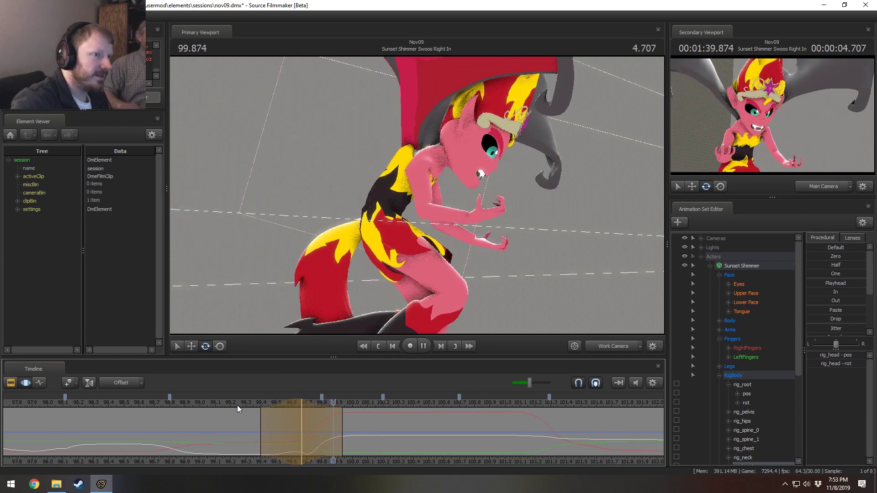
pyautogui.press('space')
# Retime the head nod to centre on 99.733 s with a selection from about 99.53 to 100.0 s, and play it back.
pyautogui.moveTo(266, 420); pyautogui.dragTo(293, 408)
pyautogui.click(255, 407)
pyautogui.press('space')
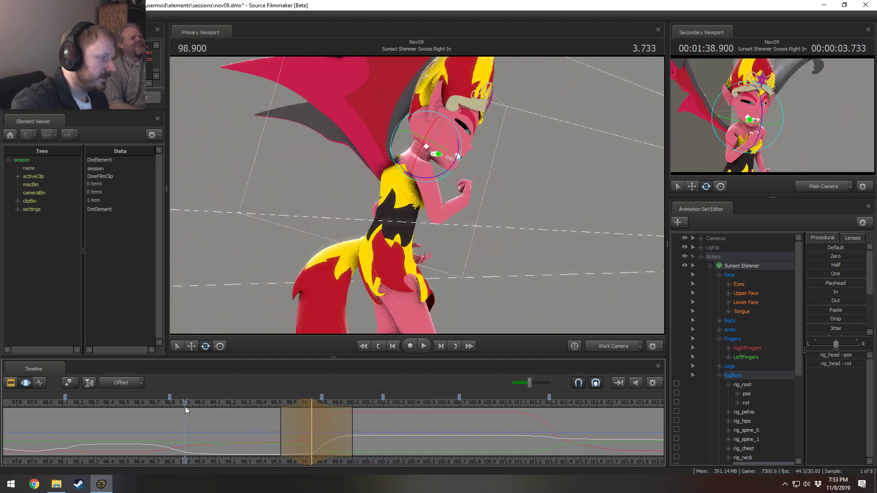
pyautogui.press('space')
pyautogui.moveTo(276, 426); pyautogui.dragTo(311, 428)
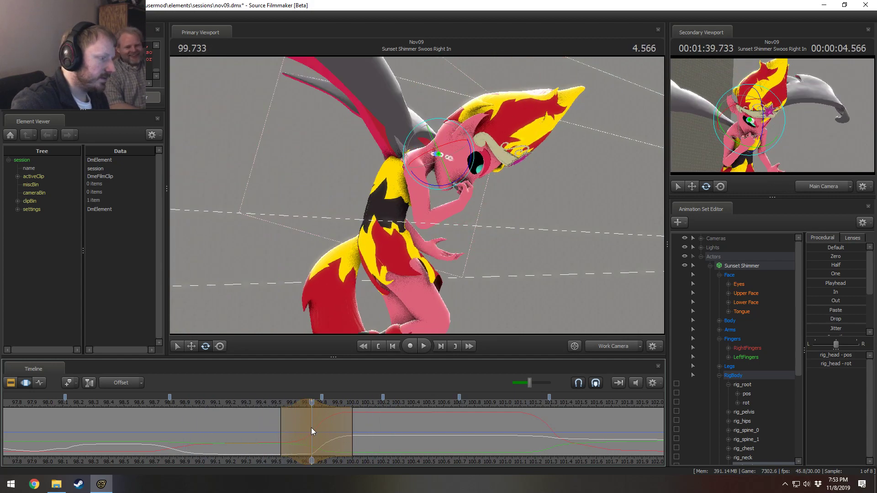
# Add rig_neck to the rig_head selection and rotate both at 99.733 s to turn the face.
pyautogui.keyDown('ctrl'); pyautogui.keyDown('shift'); pyautogui.click(429, 157); pyautogui.keyUp('shift'); pyautogui.keyUp('ctrl')
pyautogui.keyDown('alt'); pyautogui.moveTo(428, 157); pyautogui.dragTo(419, 203); pyautogui.keyUp('alt')
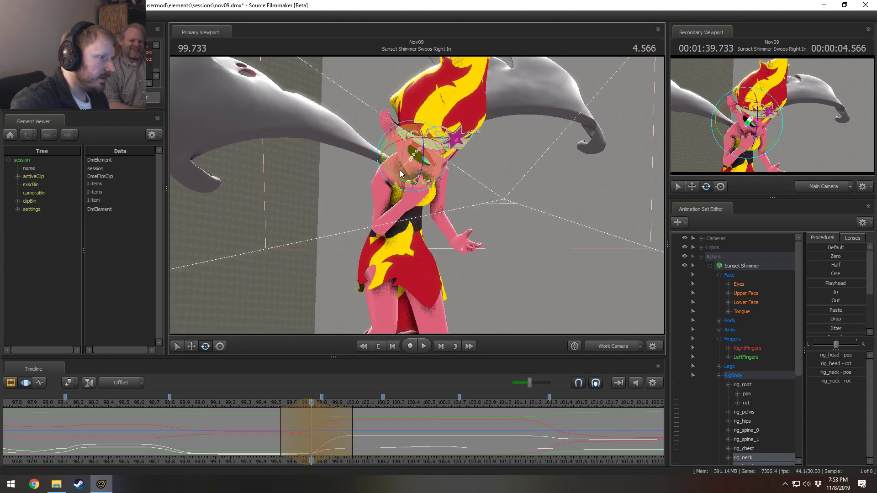
pyautogui.moveTo(401, 174); pyautogui.dragTo(429, 176)
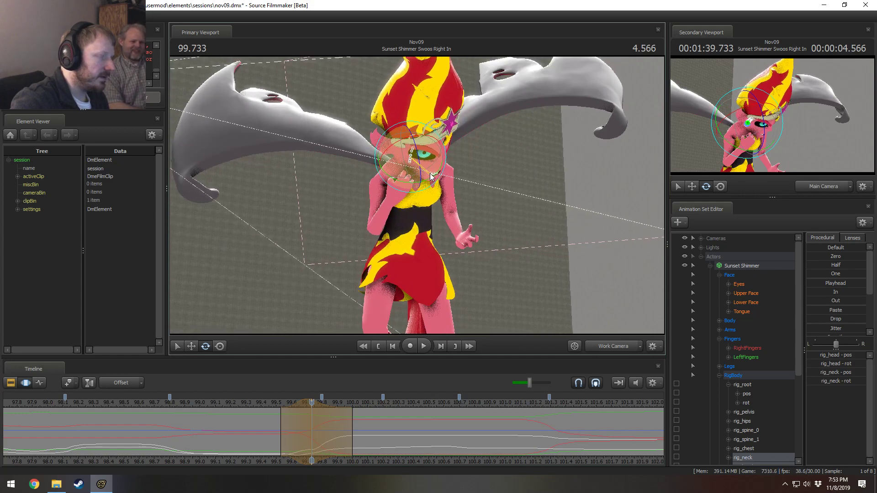
# Extend the start of the time selection to about 99.4 s and play back the head turn.
pyautogui.click(266, 403)
pyautogui.press('space')
pyautogui.press('space')
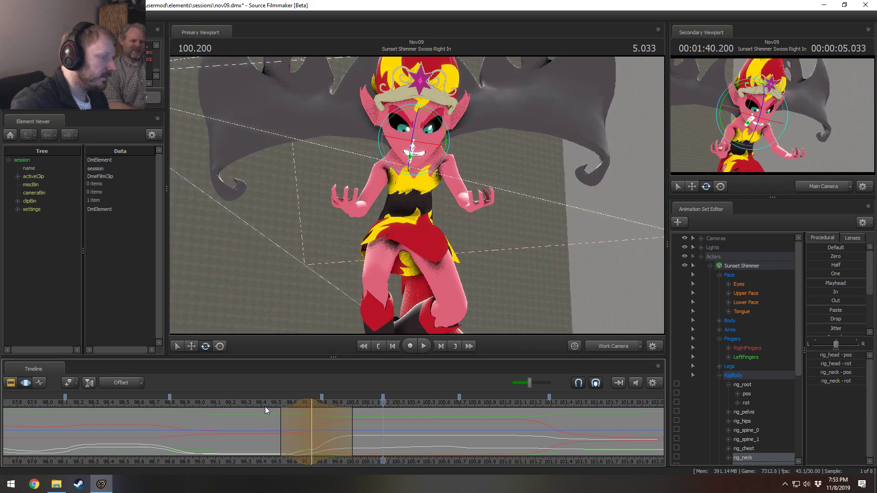
pyautogui.moveTo(280, 425); pyautogui.dragTo(261, 423)
pyautogui.click(240, 405)
pyautogui.press('space')
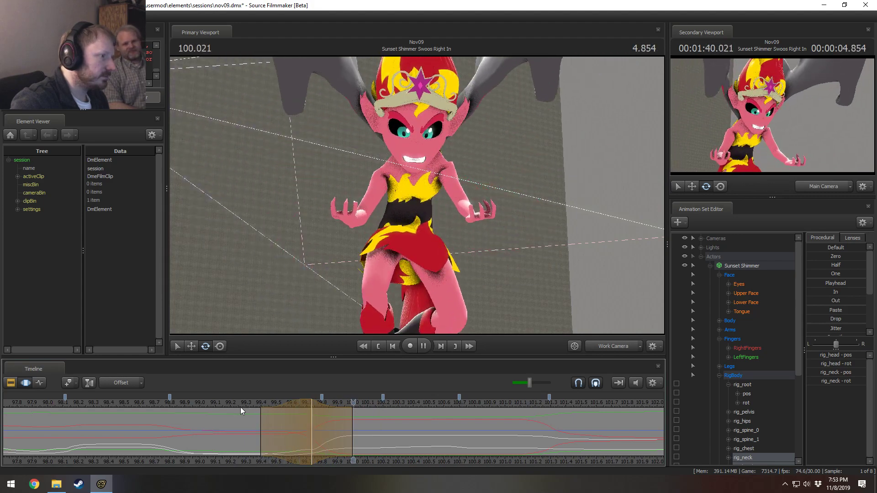
pyautogui.press('space')
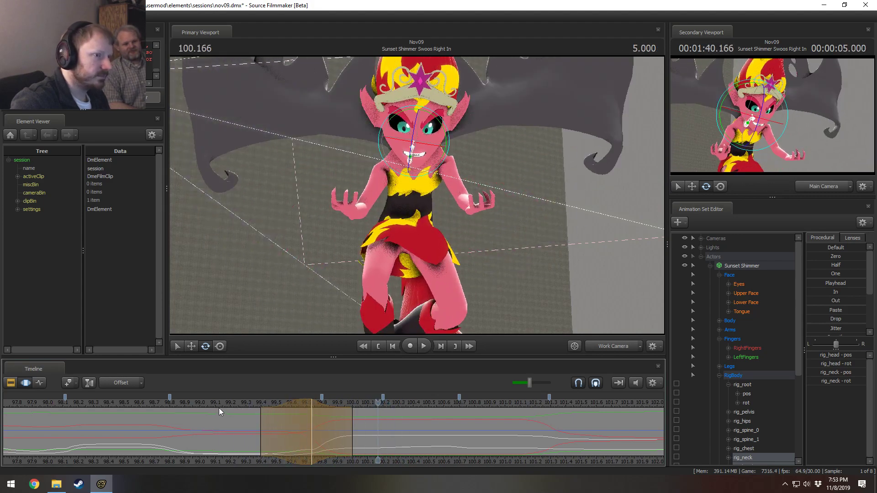
# At 99.733 s, turn the face back toward the front and rotate rig_spine_1 and rig_chest together to adjust the torso lean.
pyautogui.click(312, 404)
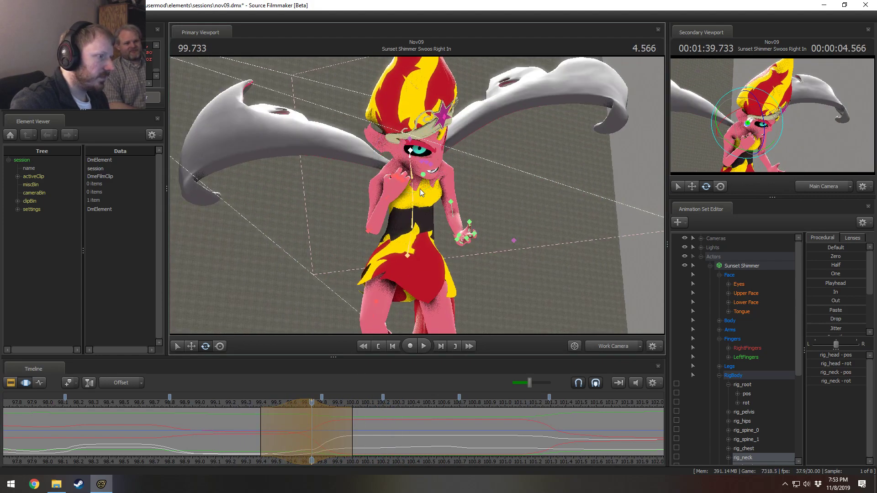
pyautogui.moveTo(413, 170); pyautogui.dragTo(426, 164)
pyautogui.keyDown('ctrl'); pyautogui.click(410, 191); pyautogui.keyUp('ctrl')
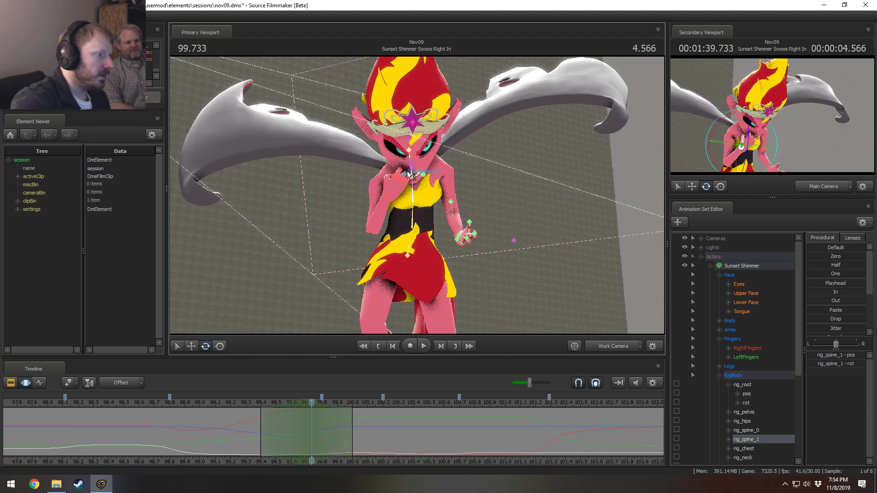
pyautogui.keyDown('ctrl'); pyautogui.keyDown('shift'); pyautogui.click(413, 179); pyautogui.keyUp('shift'); pyautogui.keyUp('ctrl')
pyautogui.moveTo(417, 199); pyautogui.dragTo(421, 204)
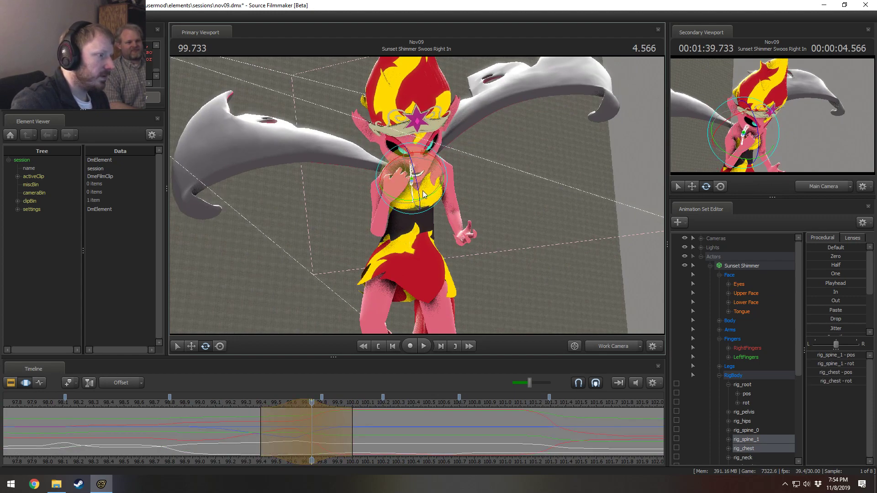
pyautogui.moveTo(424, 154); pyautogui.dragTo(430, 157)
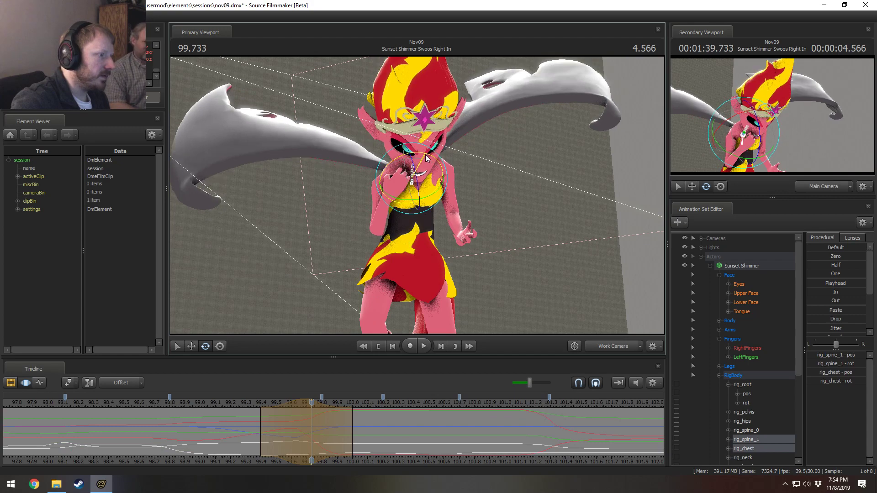
# Rotate rig_neck and rig_head together at 99.733 s and play back the motion from about 99.2 s.
pyautogui.click(414, 155)
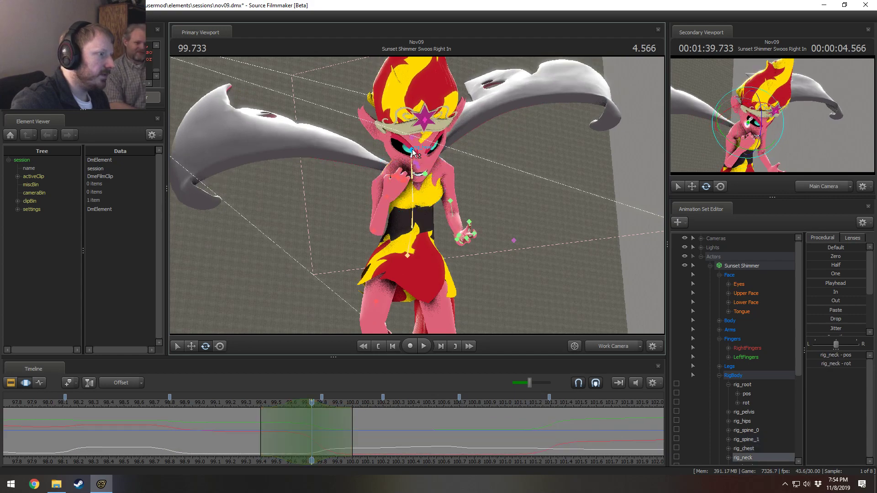
pyautogui.keyDown('ctrl'); pyautogui.keyDown('shift'); pyautogui.click(413, 150); pyautogui.keyUp('shift'); pyautogui.keyUp('ctrl')
pyautogui.moveTo(426, 176); pyautogui.dragTo(415, 139)
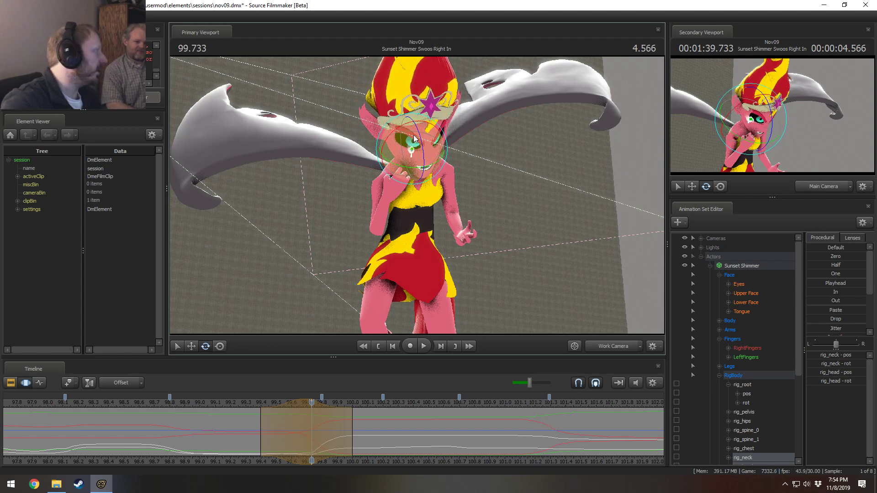
pyautogui.click(249, 404)
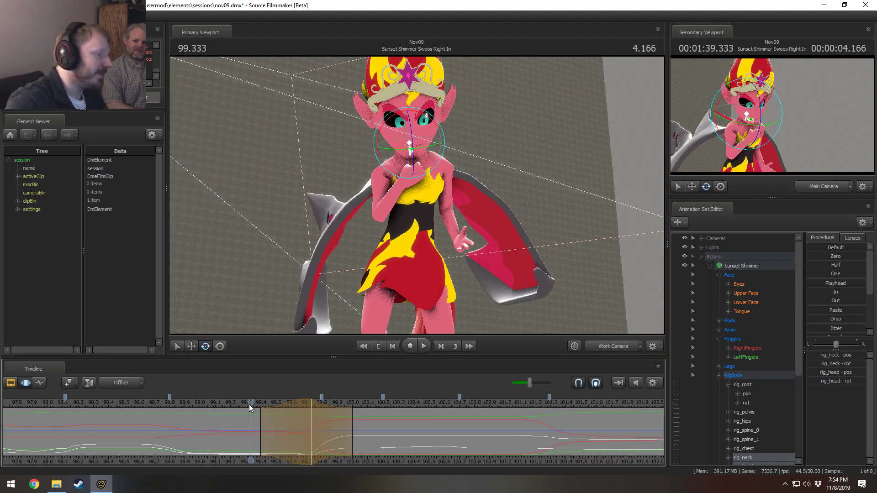
pyautogui.click(223, 404)
pyautogui.press('space')
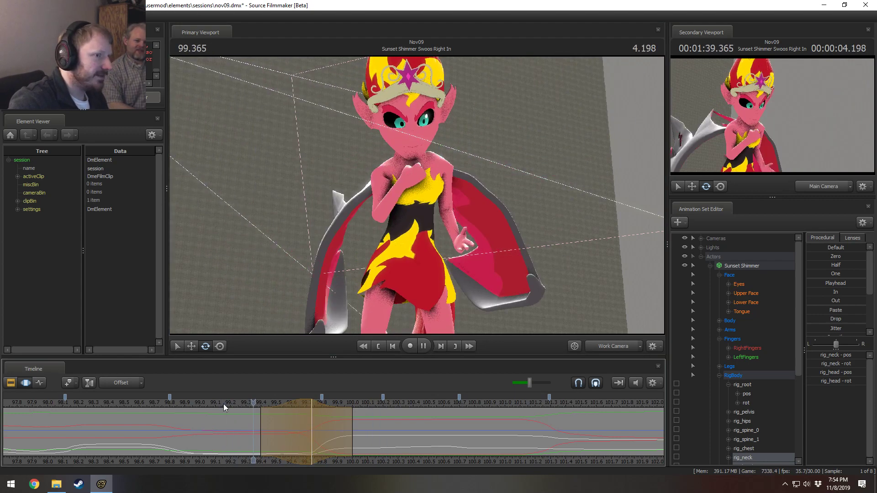
pyautogui.press('space')
# Centre the time selection on 99.766 s, starting at about 99.53 s, and adjust the rotation of rig_head there.
pyautogui.moveTo(223, 404); pyautogui.dragTo(316, 425)
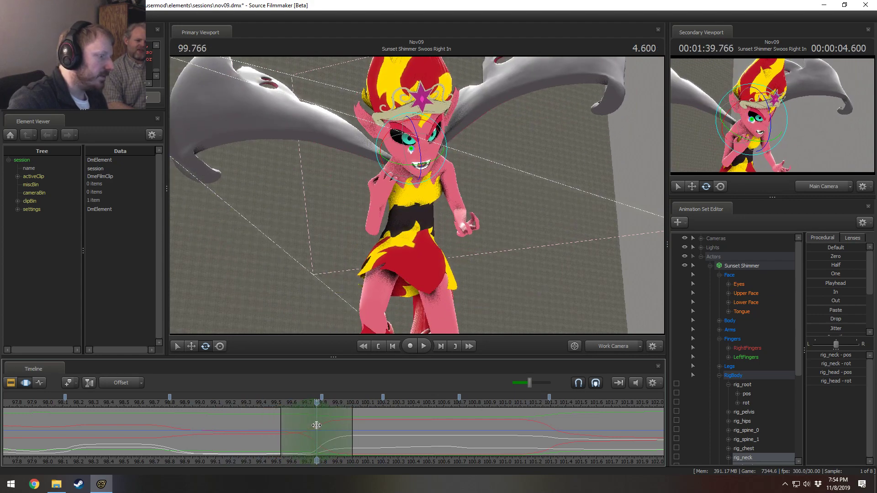
pyautogui.click(413, 153)
pyautogui.moveTo(408, 173)
pyautogui.mouseDown()
pyautogui.moveTo(408, 153)
pyautogui.moveTo(409, 161)
pyautogui.mouseUp()
pyautogui.press('space')
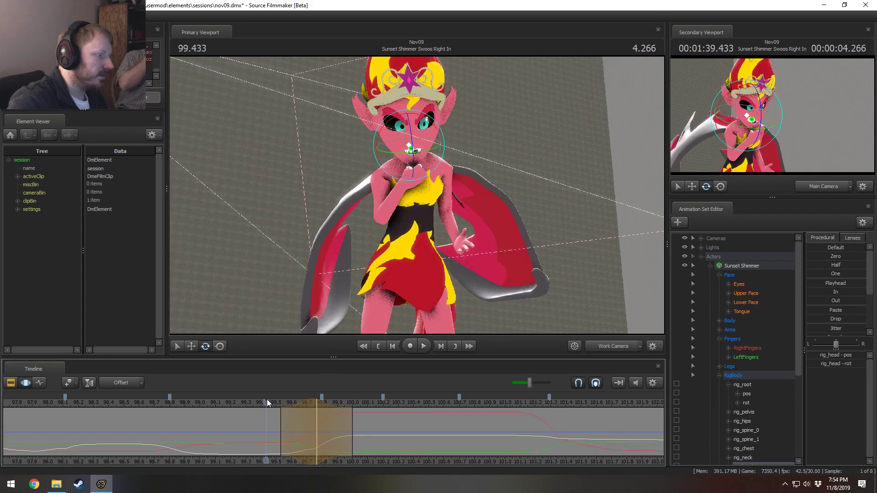
pyautogui.press('space')
# Extend the end of the time selection to about 100.13 s and play back the head motion.
pyautogui.moveTo(351, 419); pyautogui.dragTo(368, 421)
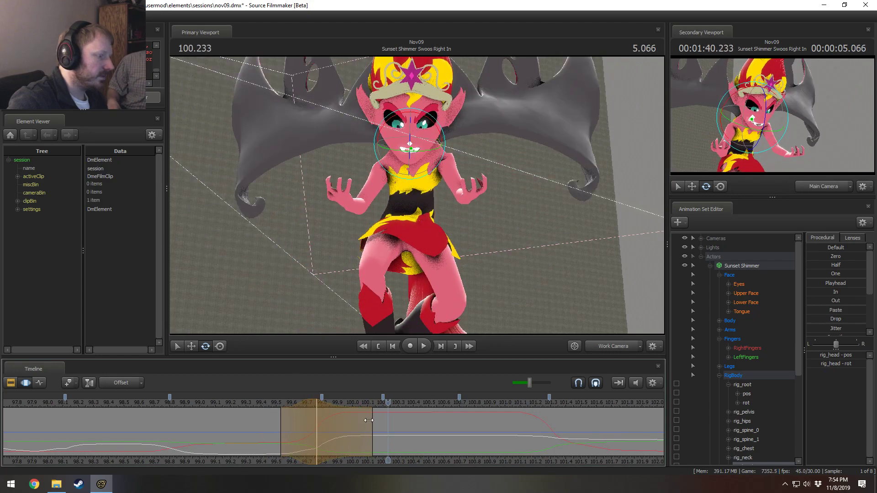
pyautogui.press('space')
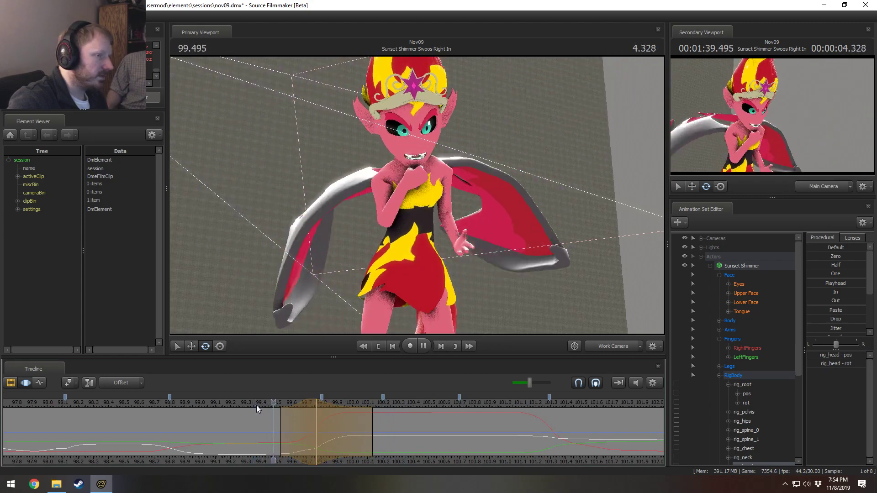
pyautogui.press('space')
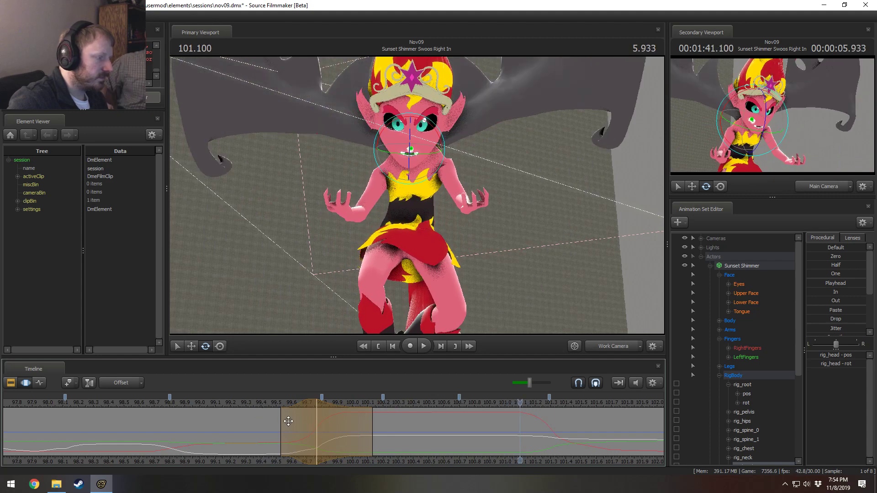
# Smooth rig_pelvis, rig_spine_0, rig_spine_1, rig_chest, rig_neck and rig_head over a time selection from about 99.77 to 100.17 s.
pyautogui.press('F2')
pyautogui.press('F3')
pyautogui.press('space')
pyautogui.press('space')
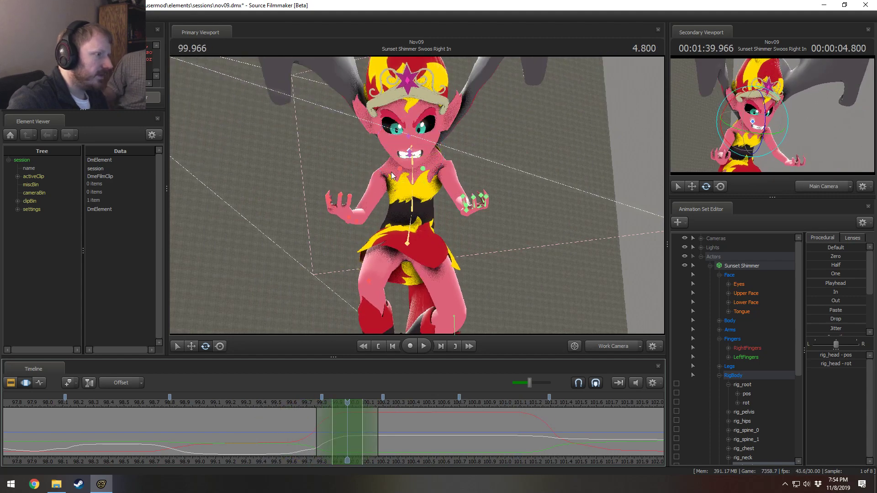
pyautogui.click(413, 145)
pyautogui.keyDown('ctrl'); pyautogui.click(411, 147); pyautogui.keyUp('ctrl')
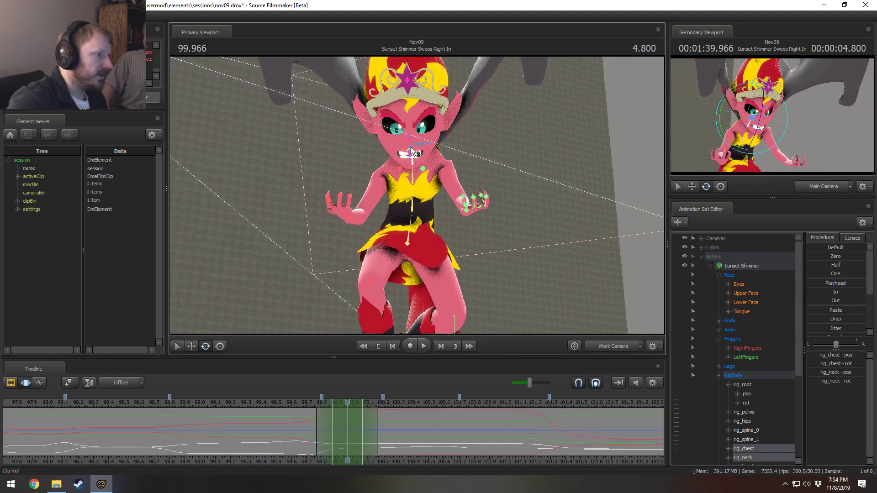
pyautogui.keyDown('ctrl'); pyautogui.click(412, 185); pyautogui.keyUp('ctrl')
pyautogui.keyDown('ctrl'); pyautogui.click(414, 197); pyautogui.keyUp('ctrl')
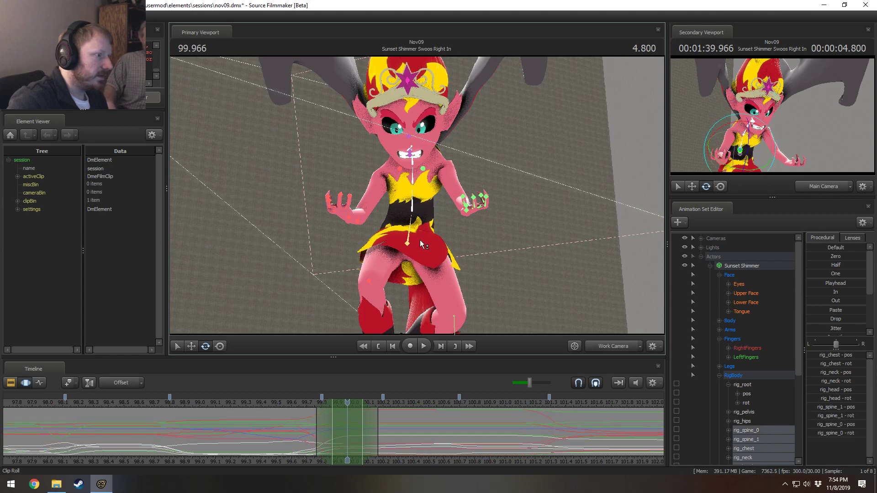
pyautogui.keyDown('ctrl'); pyautogui.click(408, 243); pyautogui.keyUp('ctrl')
pyautogui.scroll(-1, 840, 301)
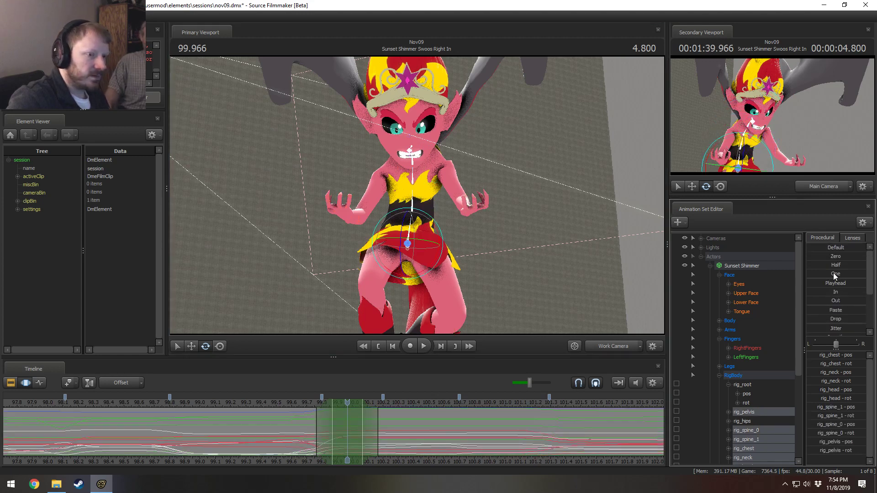
pyautogui.click(829, 270)
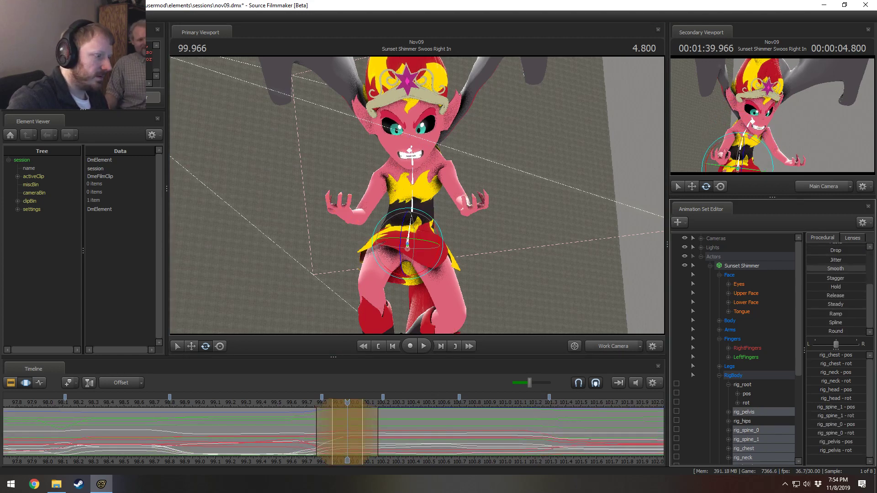
# Replay the smoothed torso and head motion from several points before 99.6 s and examine the transition into the crouch.
pyautogui.click(276, 403)
pyautogui.press('space')
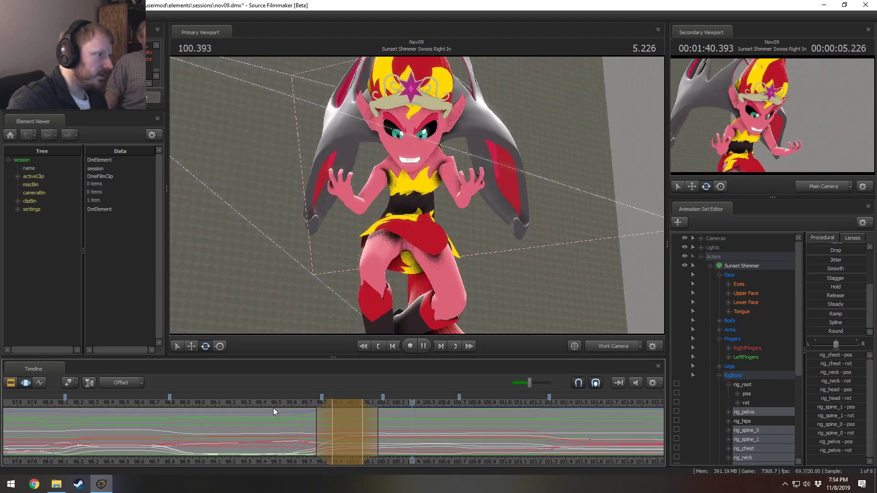
pyautogui.press('space')
pyautogui.click(257, 404)
pyautogui.press('space')
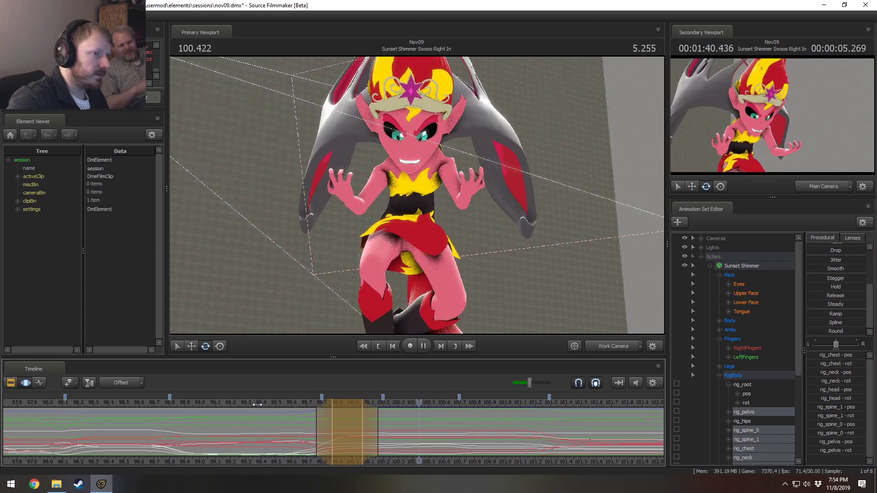
pyautogui.press('space')
pyautogui.click(229, 405)
pyautogui.press('space')
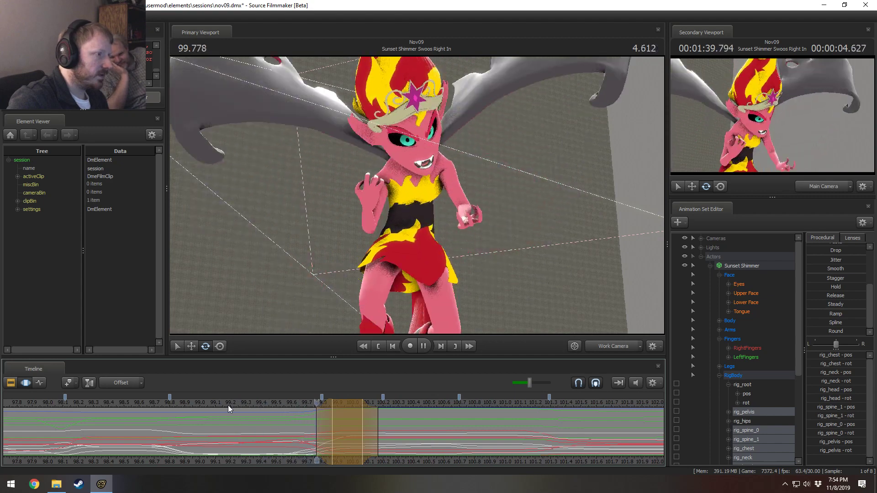
pyautogui.press('space')
pyautogui.click(228, 404)
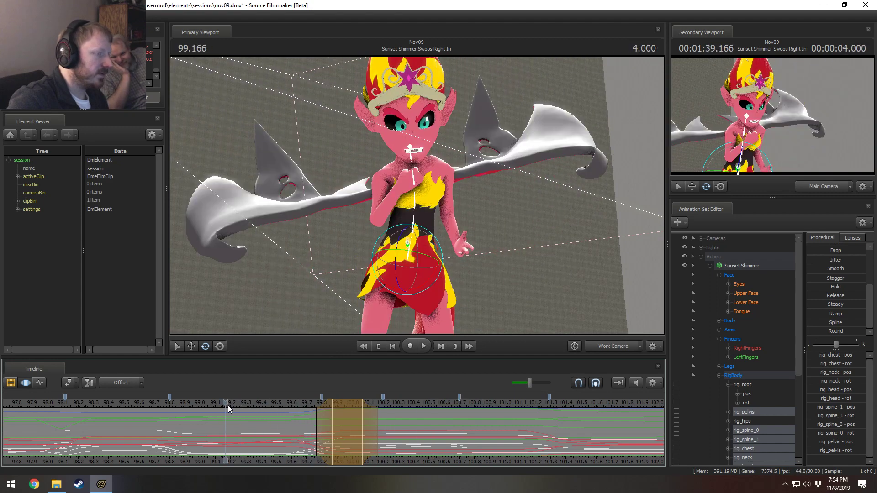
pyautogui.press('space')
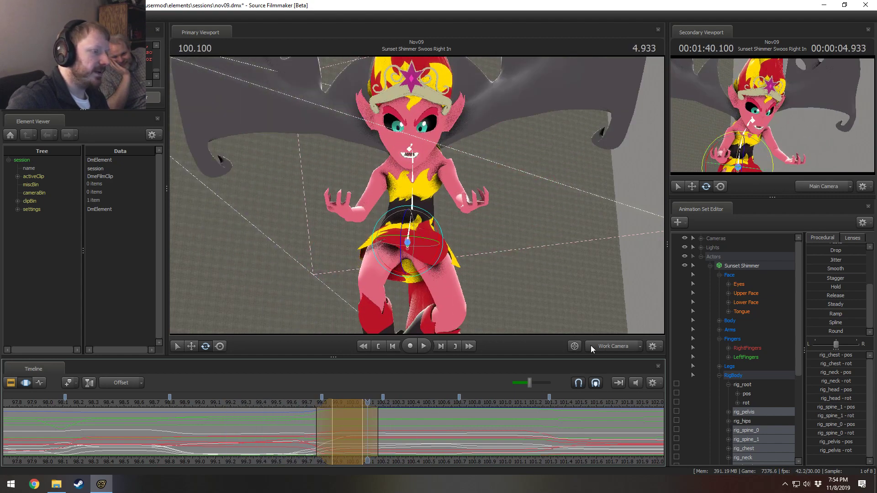
# Check the crouched pose at 100.100 s through the Main Camera and return to the Work Camera.
pyautogui.click(591, 346)
pyautogui.click(588, 307)
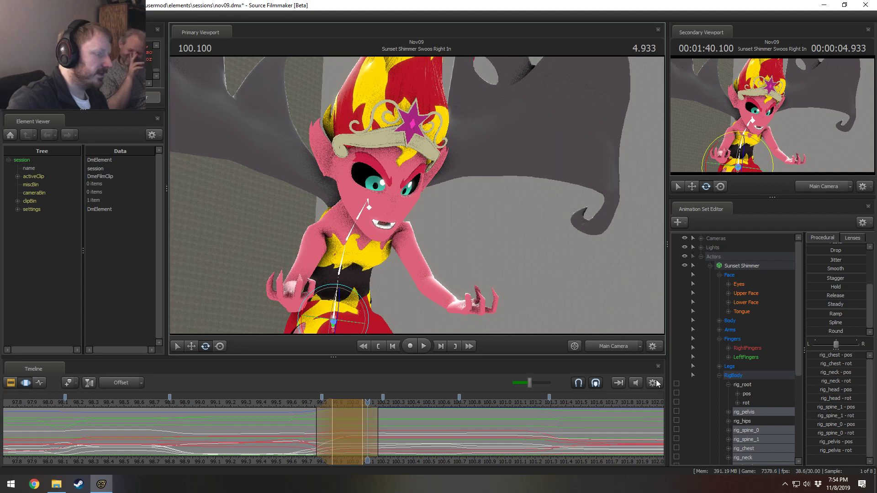
pyautogui.click(607, 342)
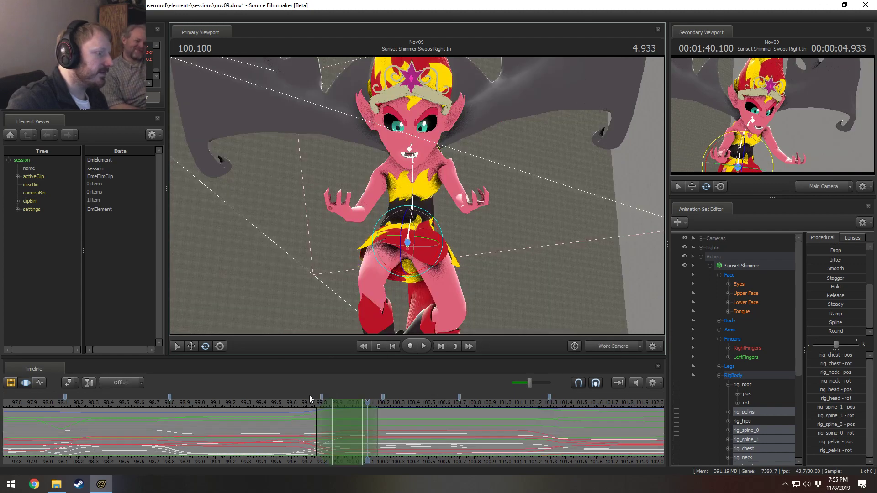
# View the character from the side and replay the drop into the crouch from about 99.2 s to examine the body motion.
pyautogui.click(251, 404)
pyautogui.keyDown('alt'); pyautogui.moveTo(517, 254); pyautogui.dragTo(407, 291); pyautogui.keyUp('alt')
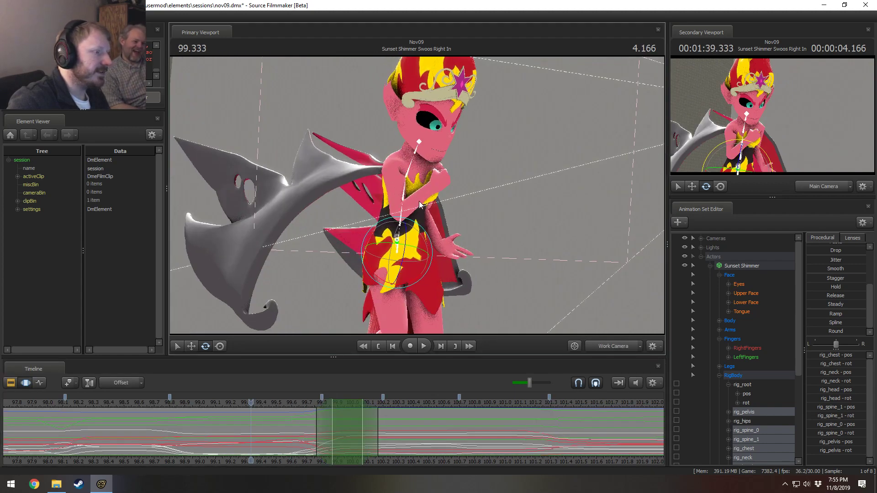
pyautogui.press('space')
pyautogui.press('space')
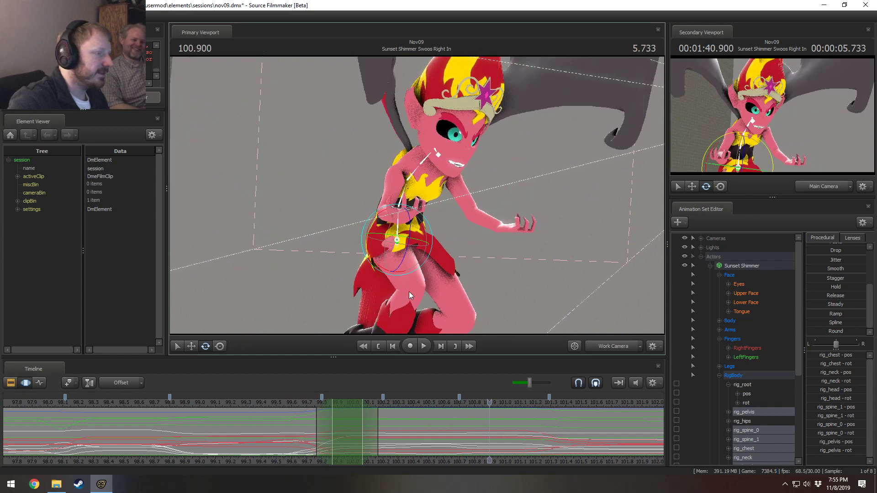
pyautogui.click(276, 402)
pyautogui.press('space')
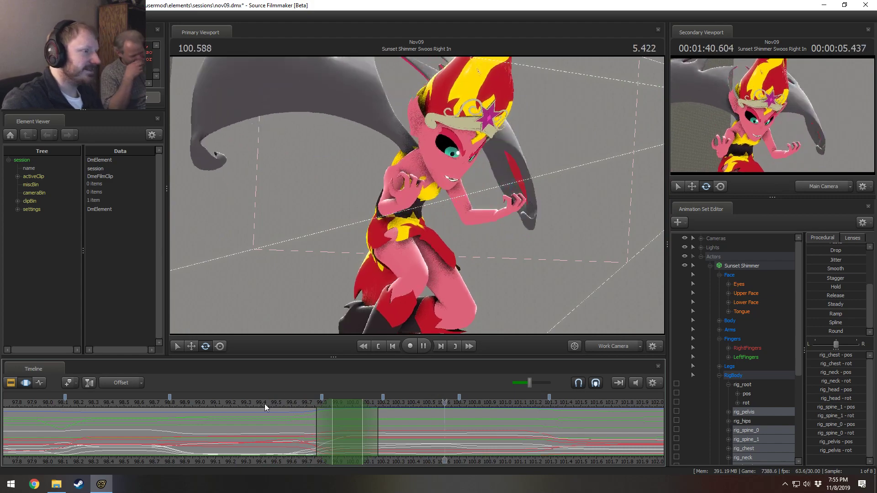
pyautogui.click(233, 398)
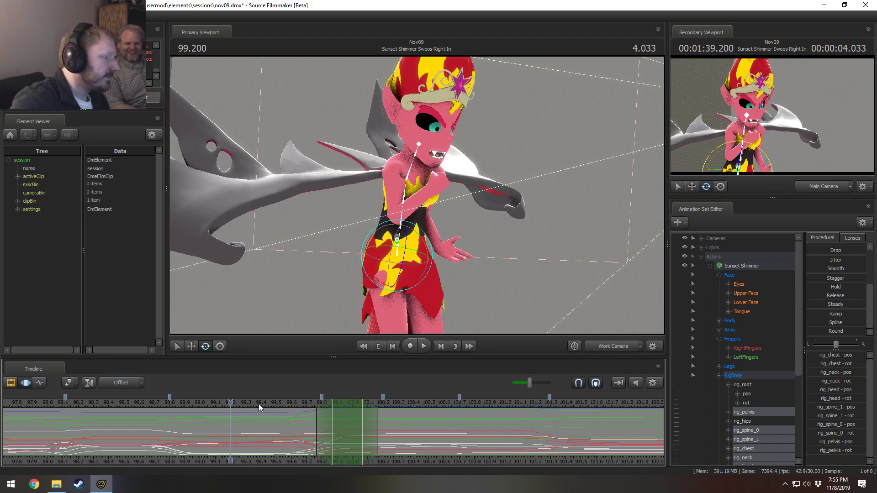
pyautogui.press('space')
pyautogui.press('space')
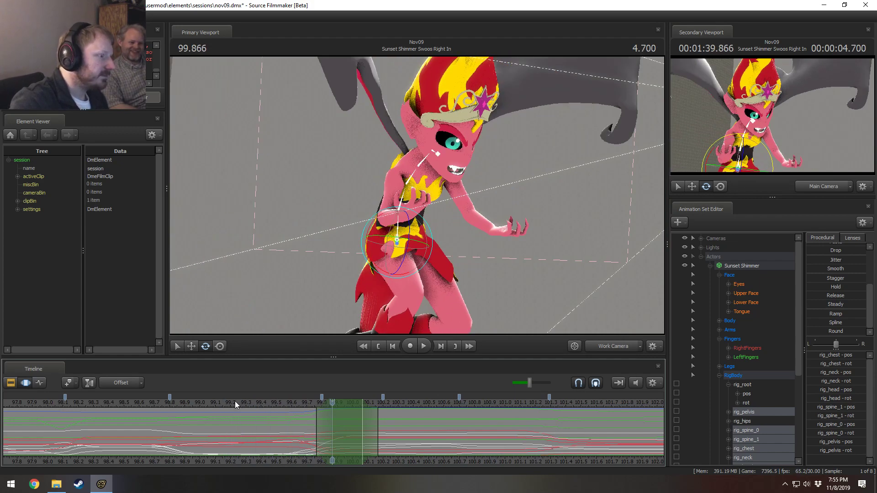
pyautogui.click(225, 402)
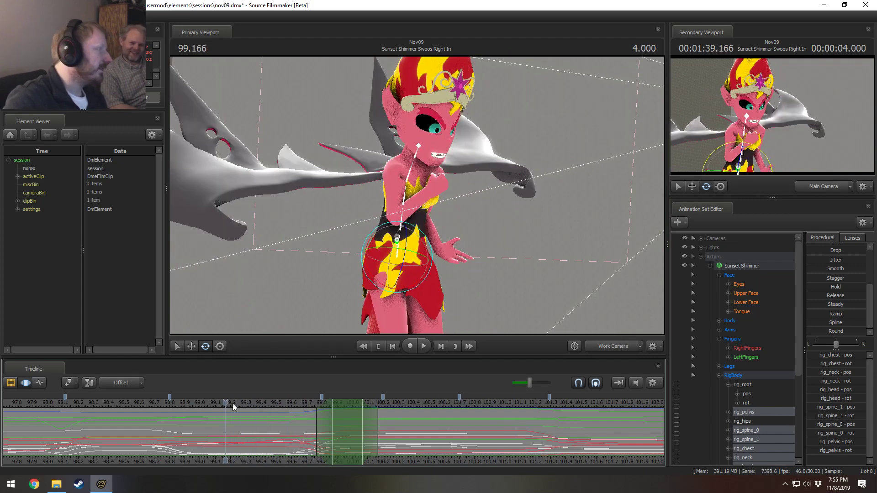
pyautogui.press('space')
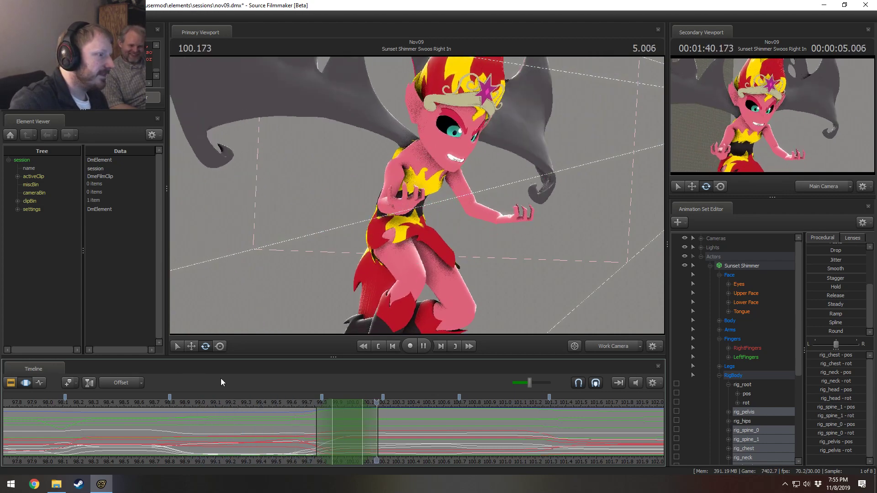
# Replay and step through the body motion from about 98.6 and 98.8 s, examining the transition into the crouch.
pyautogui.press('space')
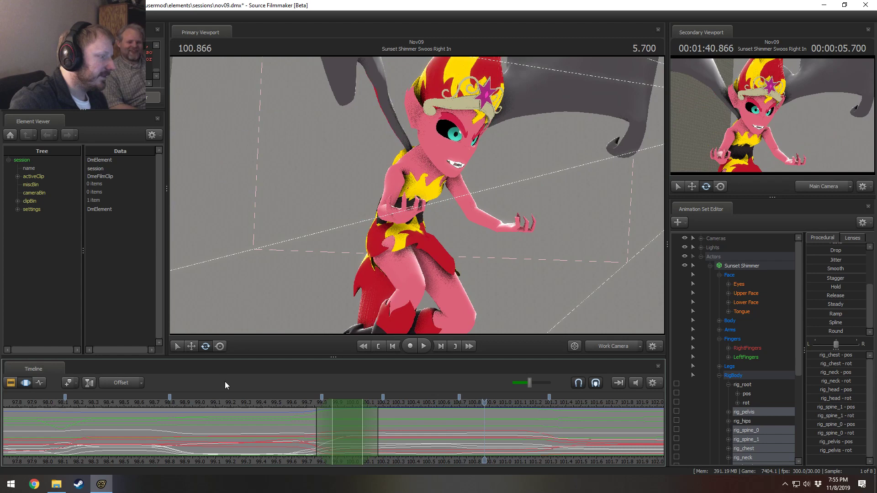
pyautogui.click(170, 404)
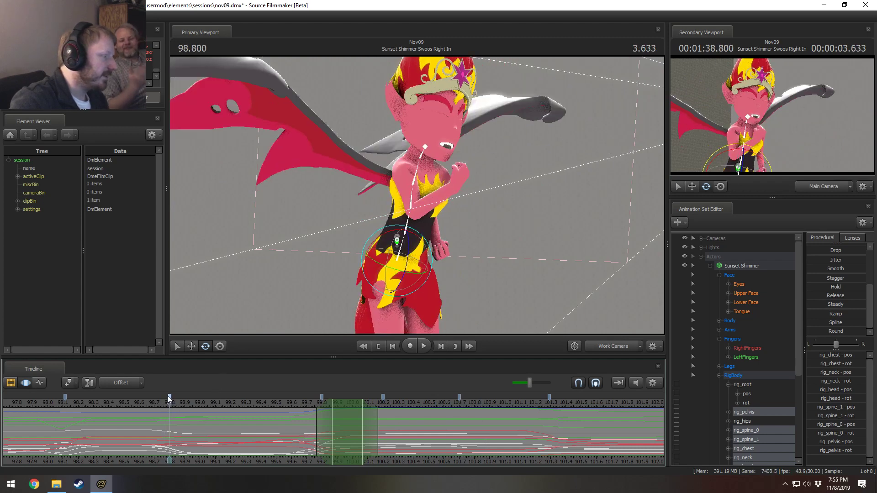
pyautogui.moveTo(324, 400); pyautogui.dragTo(321, 400)
pyautogui.click(139, 404)
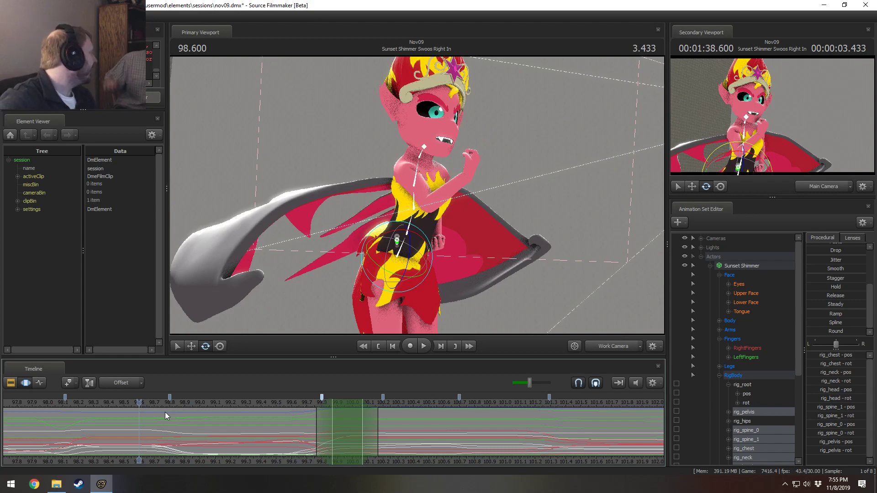
pyautogui.press('space')
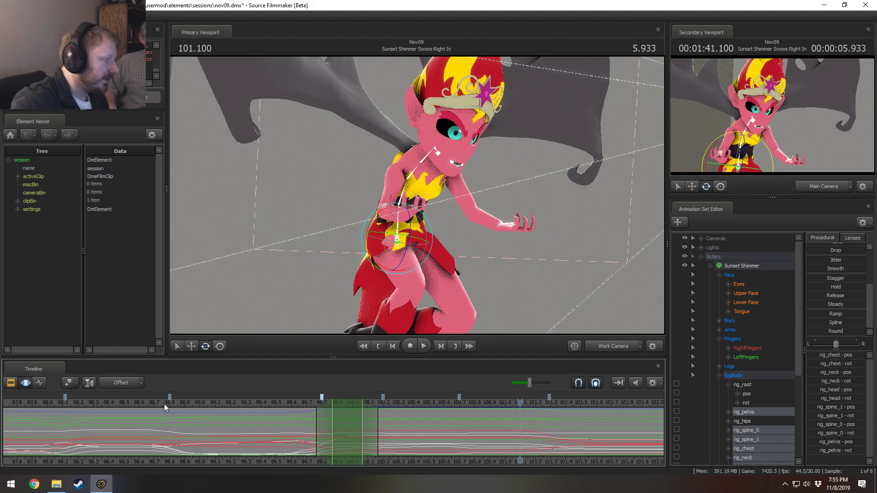
pyautogui.click(144, 404)
pyautogui.press('Right')
pyautogui.press('Right')
pyautogui.press('Right')
pyautogui.press('Right')
pyautogui.press('Right')
pyautogui.press('Right')
pyautogui.press('Right')
pyautogui.press('Right')
pyautogui.press('Right')
pyautogui.press('Right')
pyautogui.press('Right')
pyautogui.press('Right')
pyautogui.press('Right')
pyautogui.press('Right')
pyautogui.press('Right')
pyautogui.press('Right')
pyautogui.press('Right')
pyautogui.press('Right')
pyautogui.press('Right')
pyautogui.press('Right')
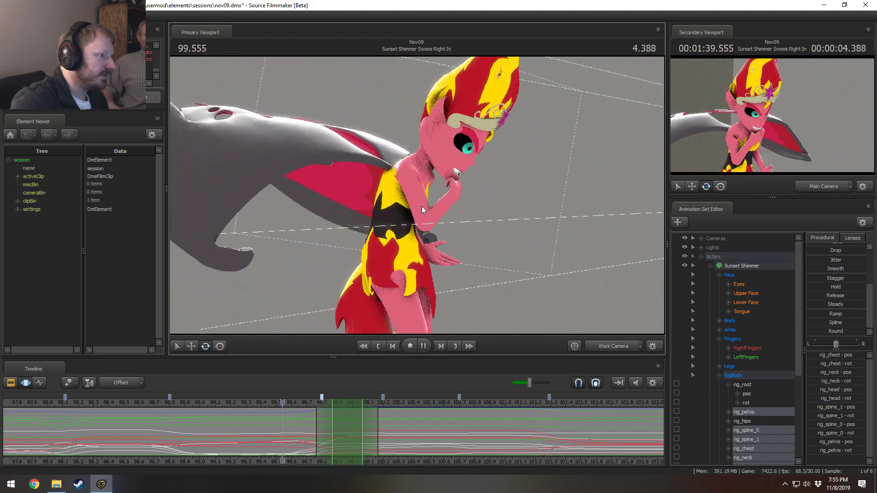
# Select rig_spine_0 with a time selection from about 98.7 to 99.2 s and replay the lower spine's motion from the side.
pyautogui.moveTo(148, 410); pyautogui.dragTo(183, 450)
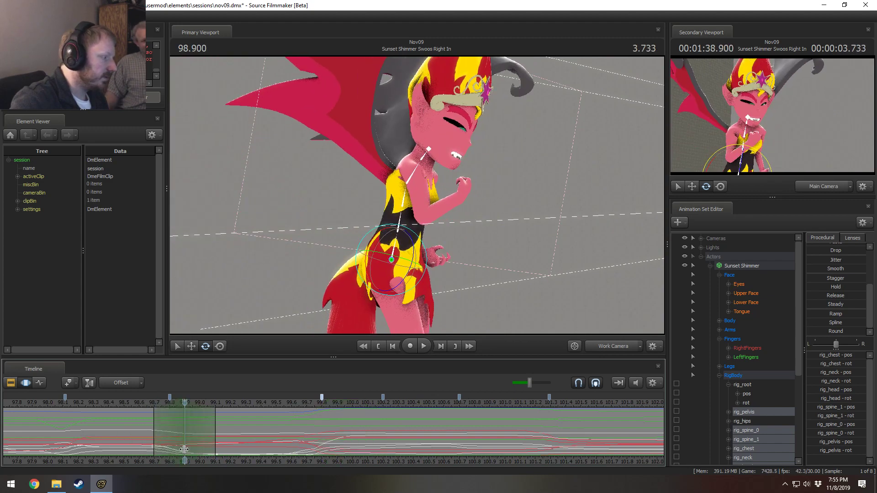
pyautogui.click(400, 222)
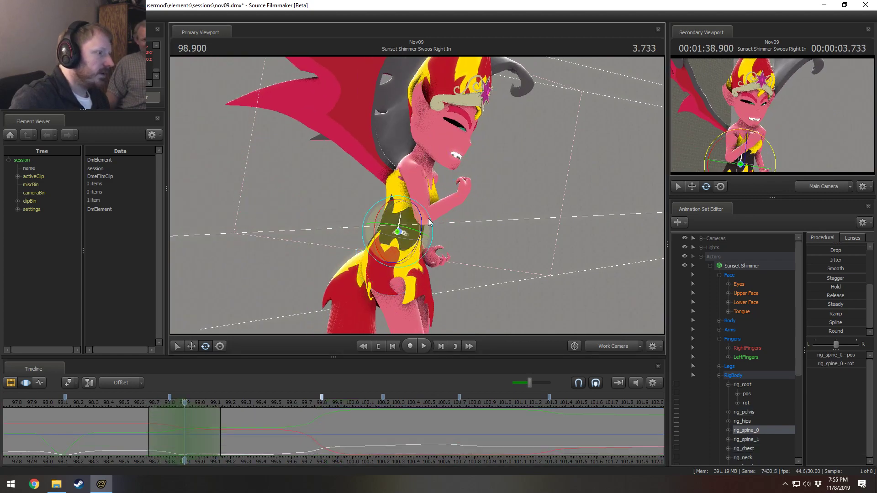
pyautogui.keyDown('alt'); pyautogui.moveTo(423, 200); pyautogui.dragTo(427, 228); pyautogui.keyUp('alt')
pyautogui.moveTo(138, 404); pyautogui.dragTo(165, 401)
pyautogui.press('space')
pyautogui.press('space')
pyautogui.press('space')
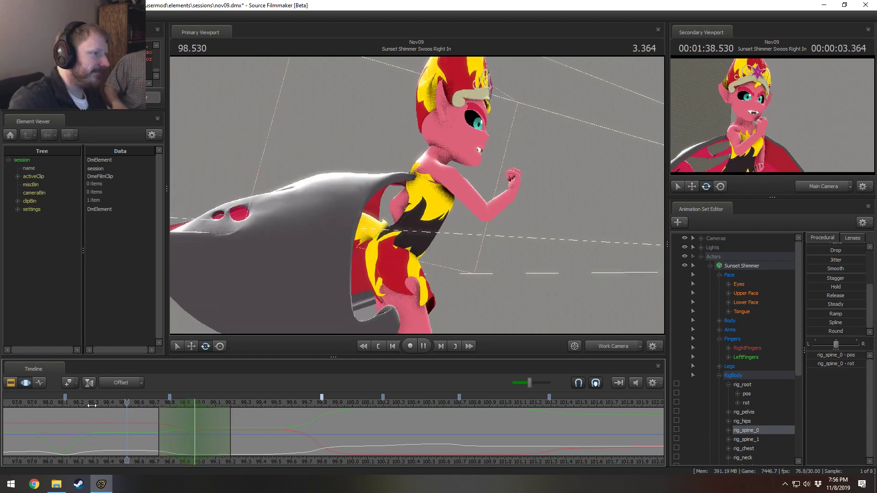
pyautogui.click(117, 430)
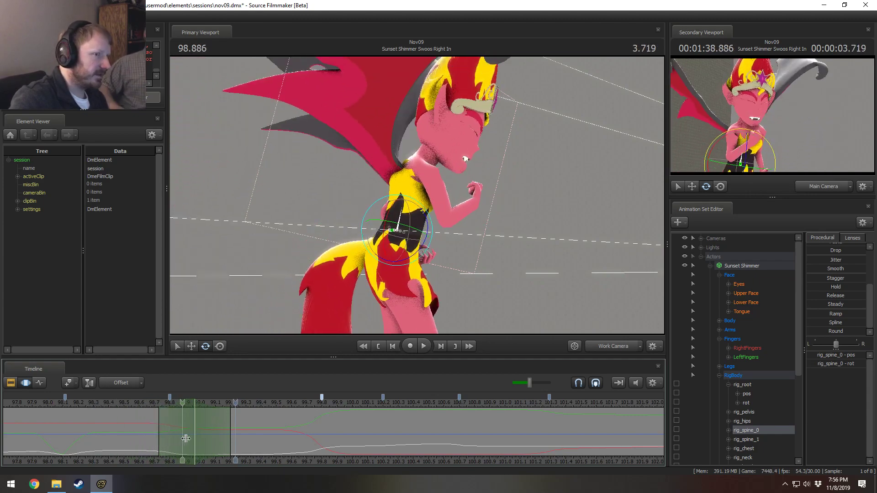
pyautogui.click(106, 408)
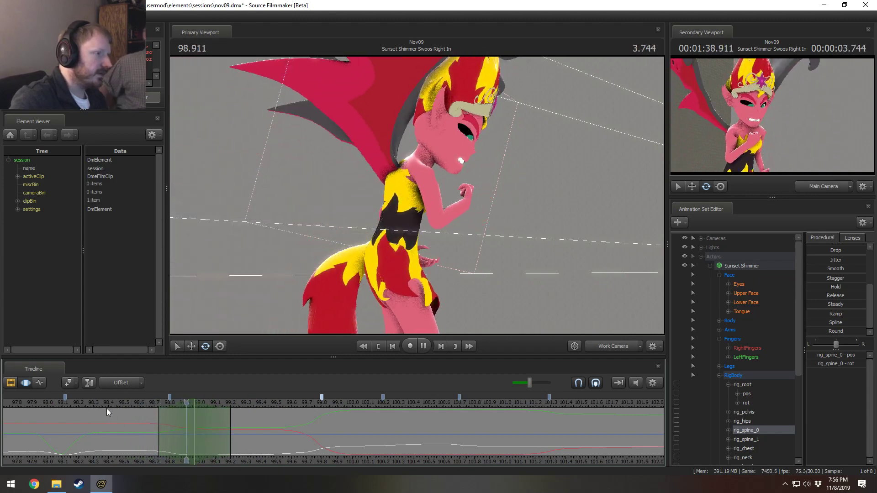
pyautogui.press('space')
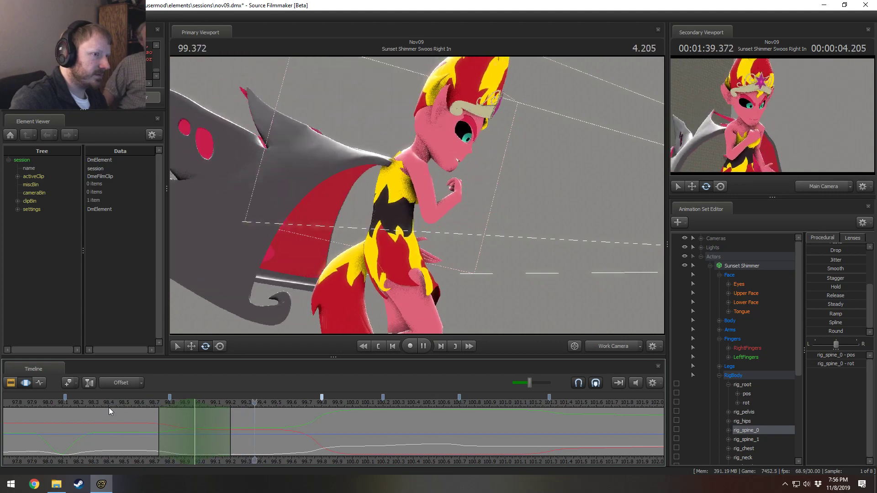
pyautogui.click(109, 408)
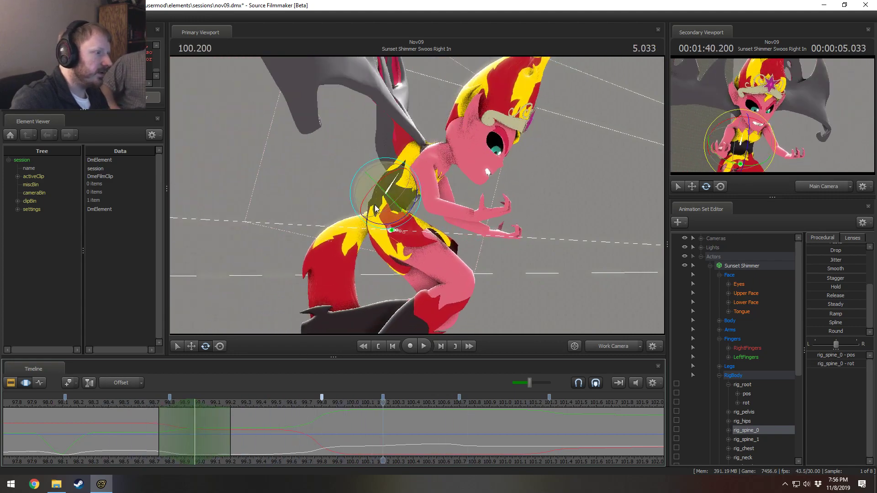
# Blend the closed-eye Upper Face pose at 97.166 s fully into a time selection from about 99.4 to 99.9 s.
pyautogui.click(201, 411)
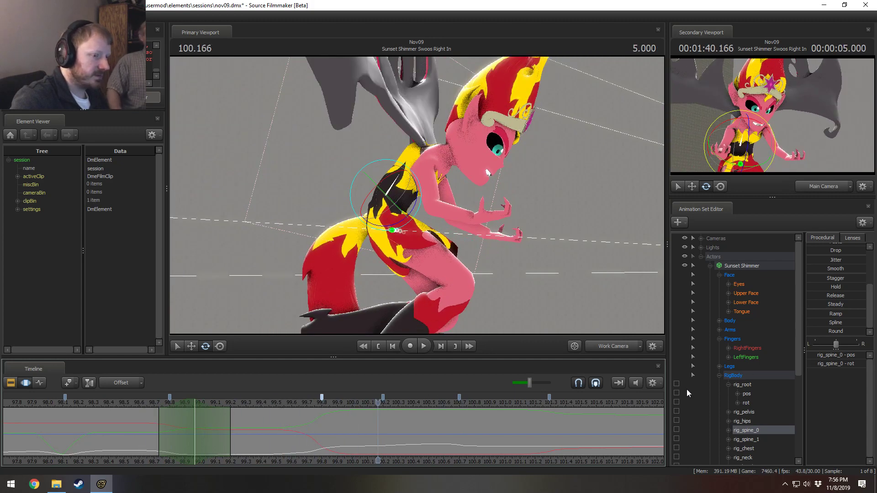
pyautogui.moveTo(323, 435)
pyautogui.mouseDown()
pyautogui.moveTo(297, 437)
pyautogui.moveTo(330, 438)
pyautogui.moveTo(279, 436)
pyautogui.moveTo(323, 441)
pyautogui.mouseUp()
pyautogui.scroll(-3, 285, 430)
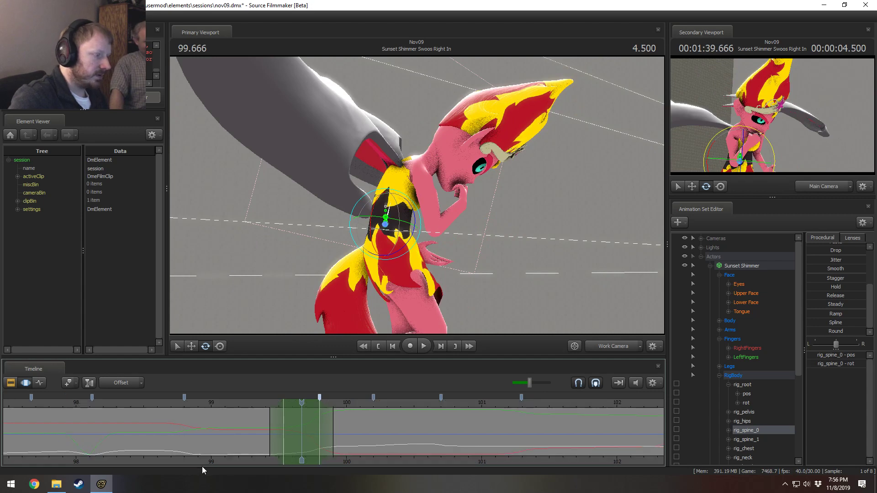
pyautogui.click(742, 295)
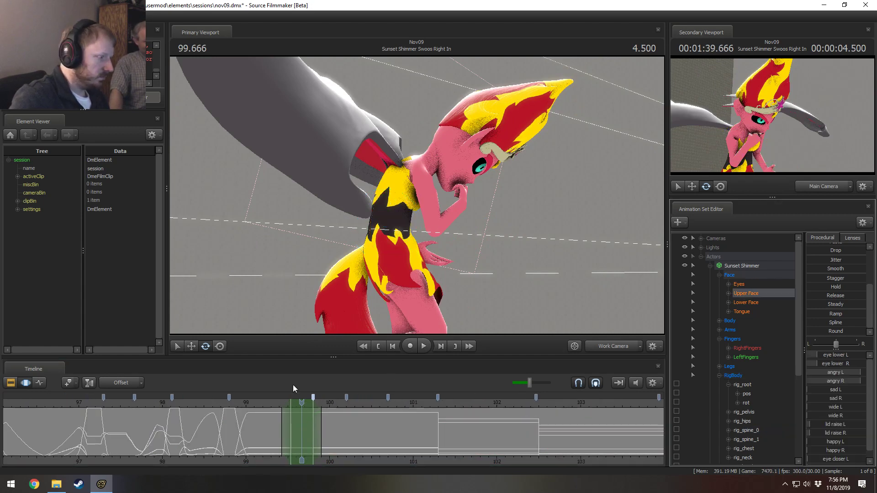
pyautogui.click(92, 404)
pyautogui.scroll(2, 818, 294)
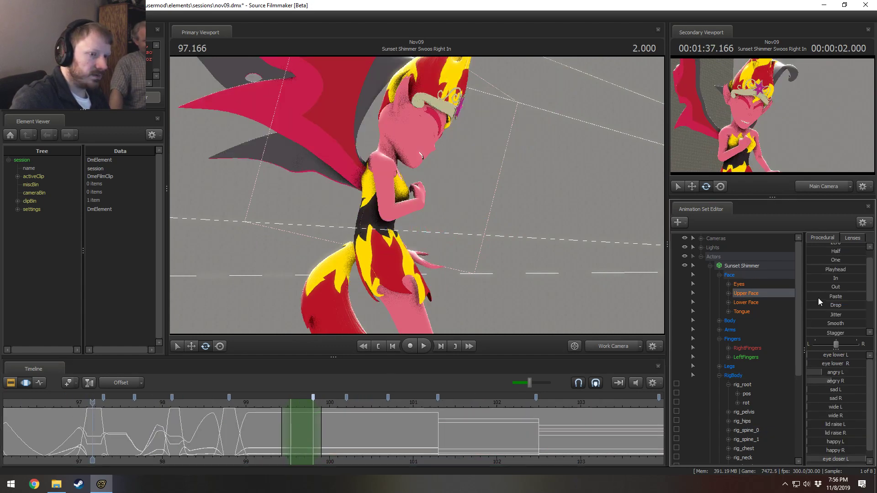
pyautogui.moveTo(815, 273); pyautogui.dragTo(867, 273)
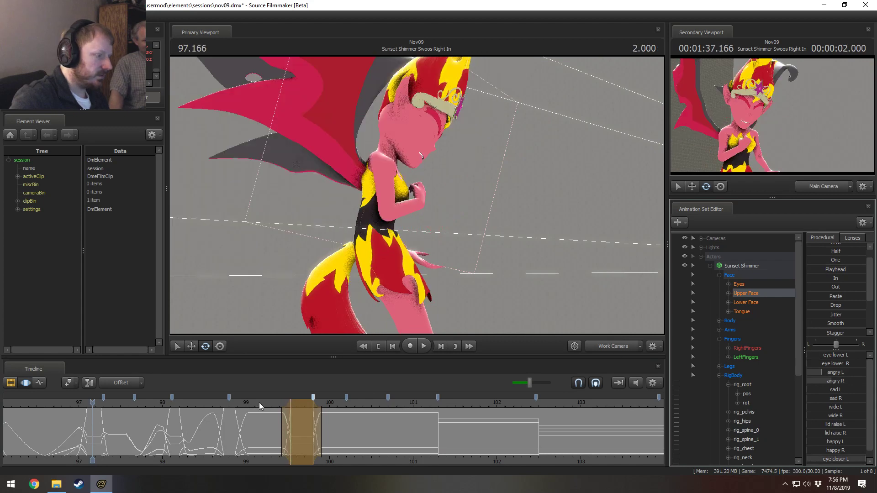
# Check the new blink against the earlier ones and delay the start of its full hold to about 99.57 s.
pyautogui.moveTo(260, 404); pyautogui.dragTo(227, 404)
pyautogui.scroll(-2, 227, 404)
pyautogui.moveTo(82, 402); pyautogui.dragTo(76, 402)
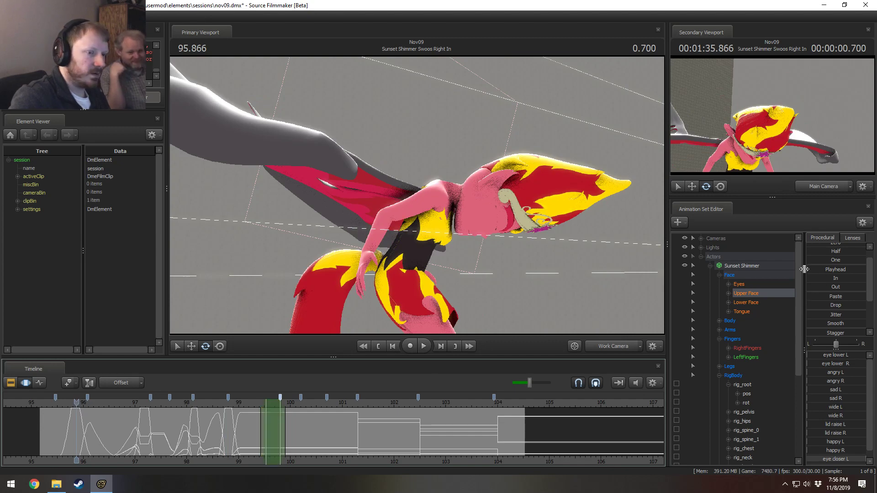
pyautogui.press('space')
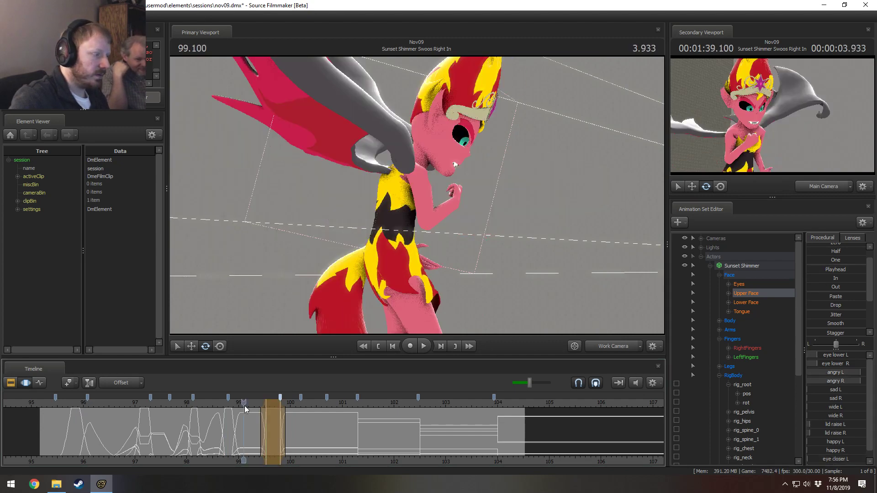
pyautogui.press('space')
pyautogui.scroll(3, 244, 409)
pyautogui.press('shift')
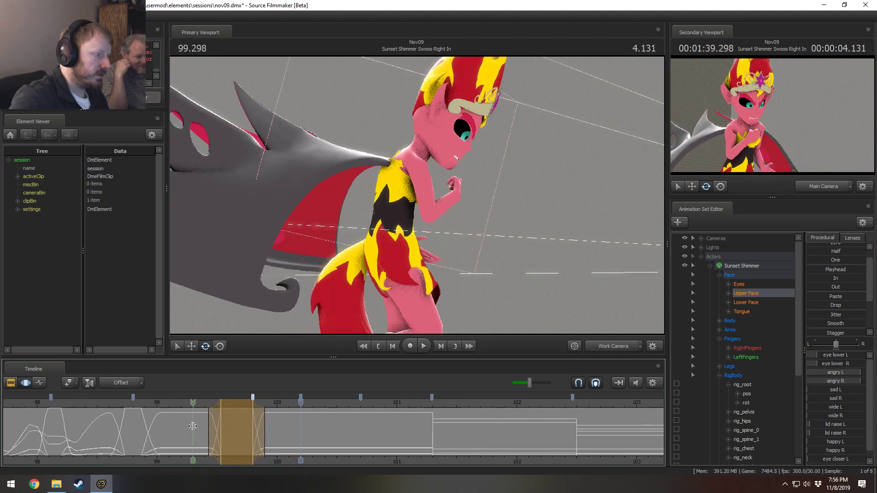
pyautogui.moveTo(211, 421); pyautogui.dragTo(216, 421)
# Replay the blink from about 99.3 s and shorten the end of its hold to about 99.77 s.
pyautogui.click(194, 403)
pyautogui.press('space')
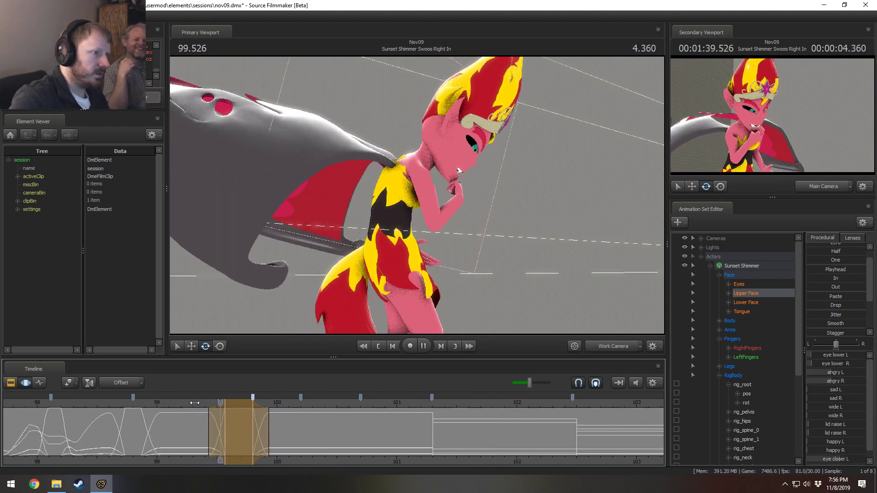
pyautogui.press('space')
pyautogui.click(194, 404)
pyautogui.press('space')
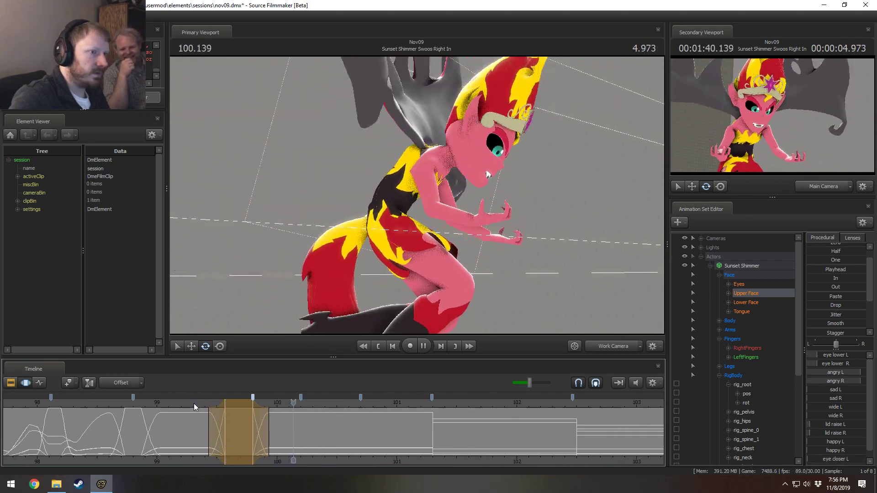
pyautogui.press('space')
pyautogui.moveTo(259, 423); pyautogui.dragTo(255, 422)
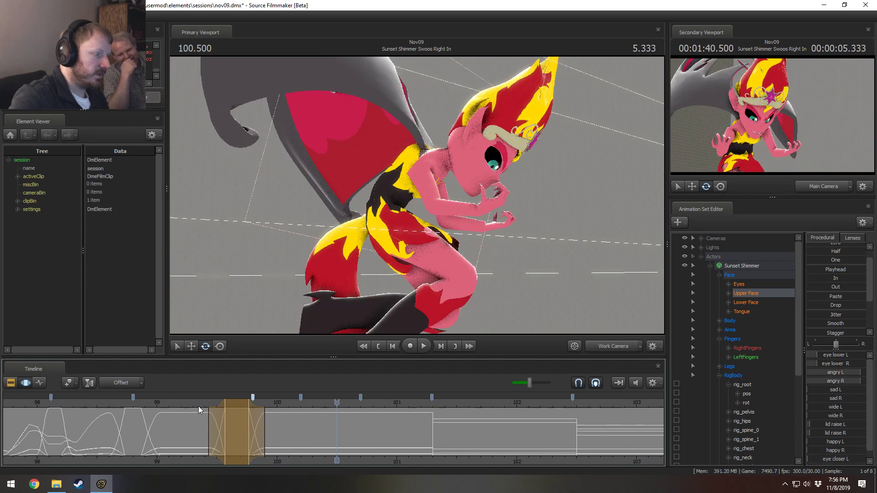
# Replay the adjusted blink from about 99.2 s and commit the Upper Face edit.
pyautogui.click(198, 406)
pyautogui.press('space')
pyautogui.click(183, 403)
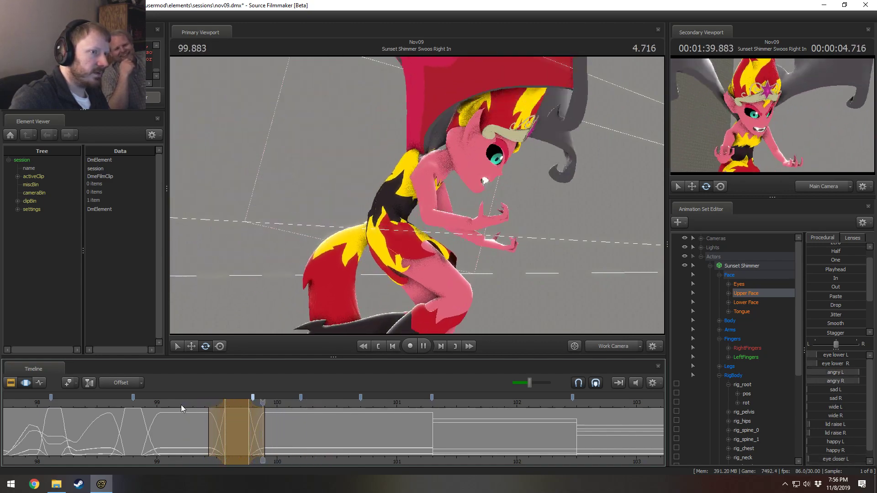
pyautogui.click(182, 405)
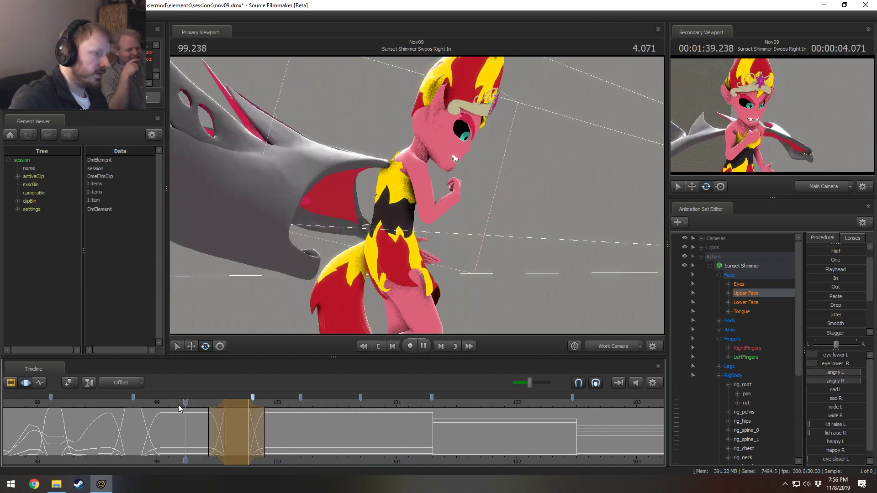
pyautogui.press('space')
pyautogui.press('F2')
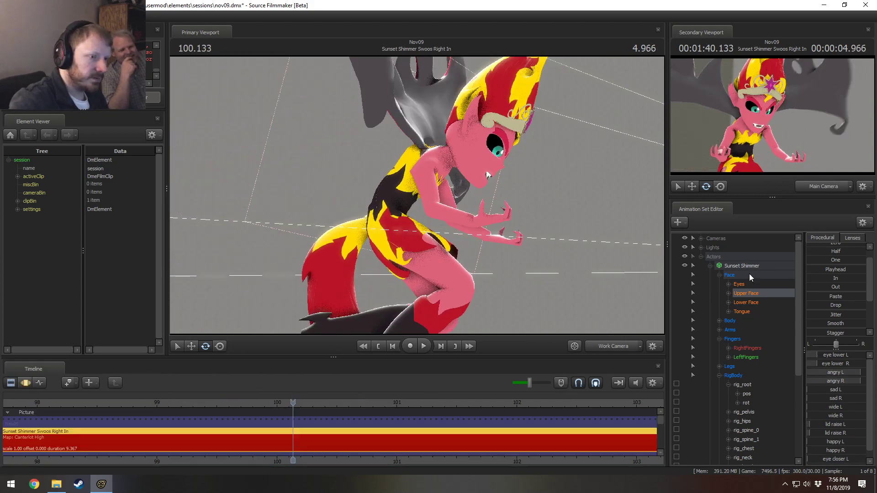
pyautogui.press('F3')
# Run the rig script setup_skin_bodygroups_animation.py on the Sunset Shimmer animation set.
pyautogui.click(711, 265)
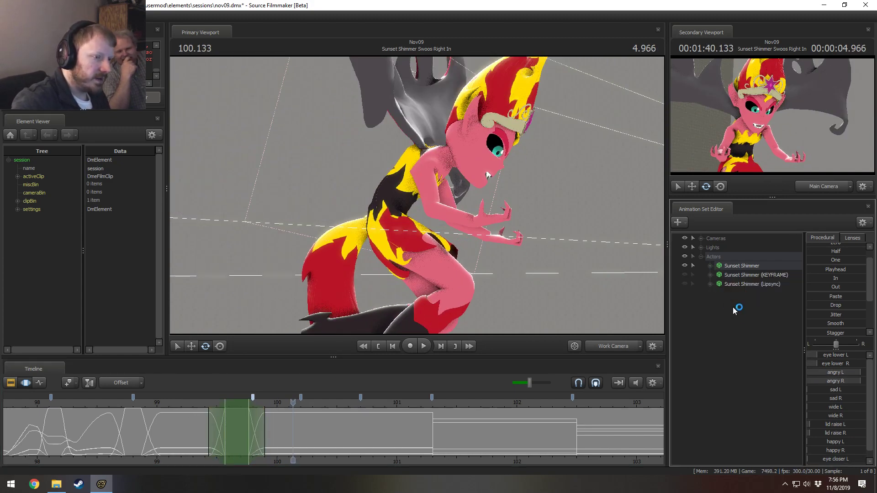
pyautogui.rightClick(740, 267)
pyautogui.moveTo(754, 378)
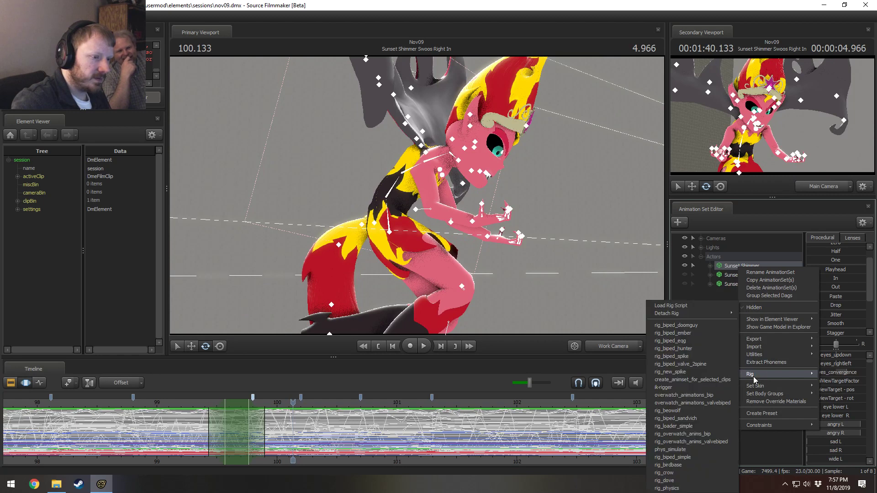
pyautogui.click(684, 305)
pyautogui.click(685, 305)
pyautogui.rightClick(728, 267)
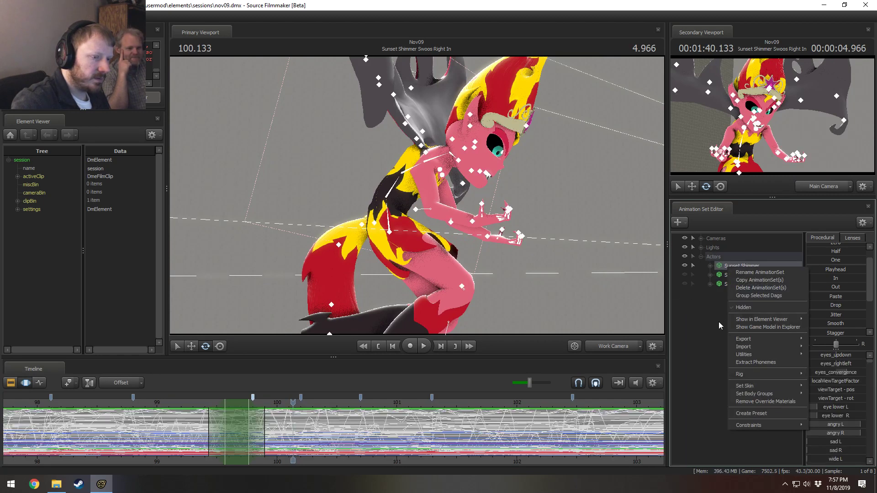
pyautogui.moveTo(752, 376)
pyautogui.click(653, 304)
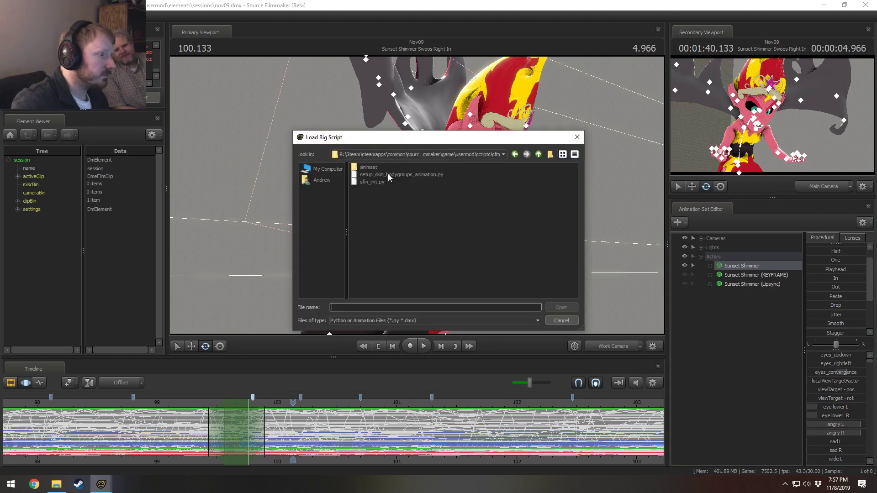
pyautogui.doubleClick(388, 174)
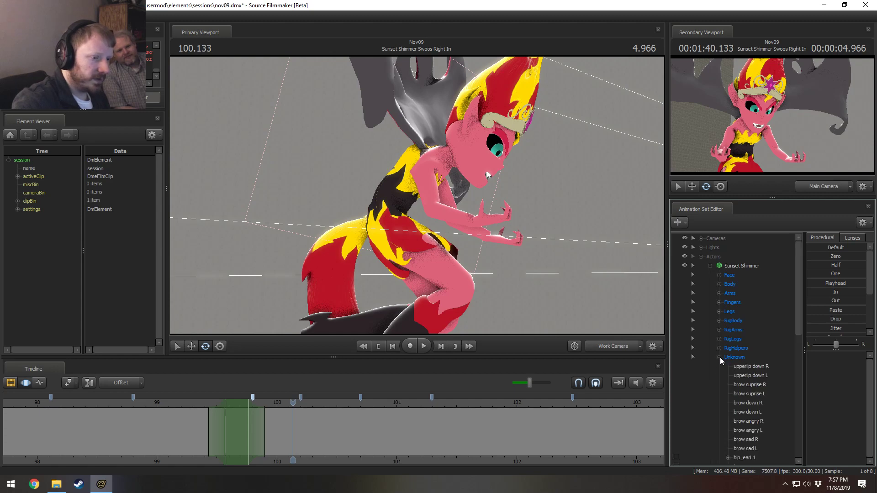
# Select the time range from about 99.6 s to 101.3 s and raise Sunset Shimmer's skin control slightly over it.
pyautogui.scroll(1, 218, 437)
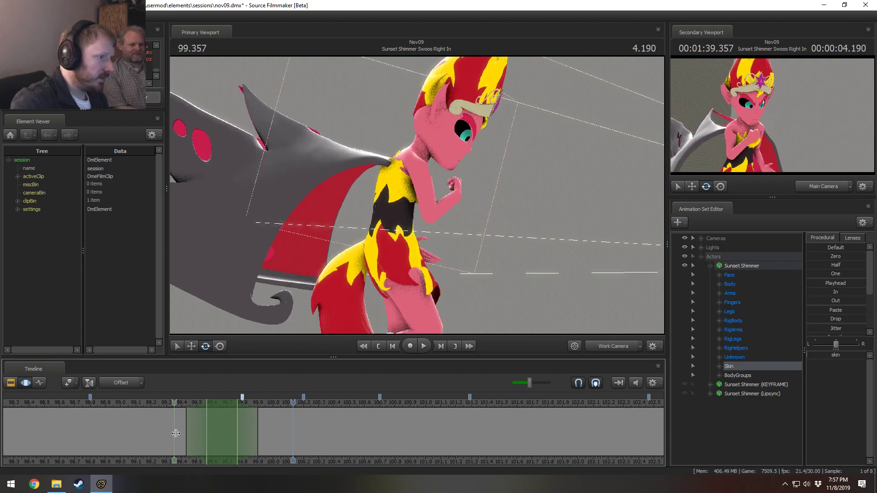
pyautogui.moveTo(213, 434)
pyautogui.keyDown('shift'); pyautogui.mouseDown()
pyautogui.moveTo(493, 428)
pyautogui.moveTo(461, 422)
pyautogui.moveTo(472, 423)
pyautogui.moveTo(471, 399)
pyautogui.mouseUp(); pyautogui.keyUp('shift')
pyautogui.click(471, 413)
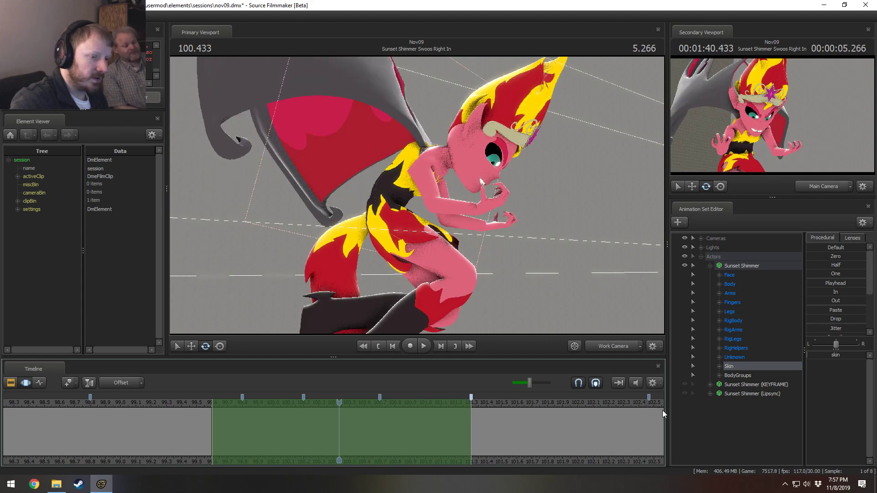
pyautogui.moveTo(822, 353); pyautogui.dragTo(825, 353)
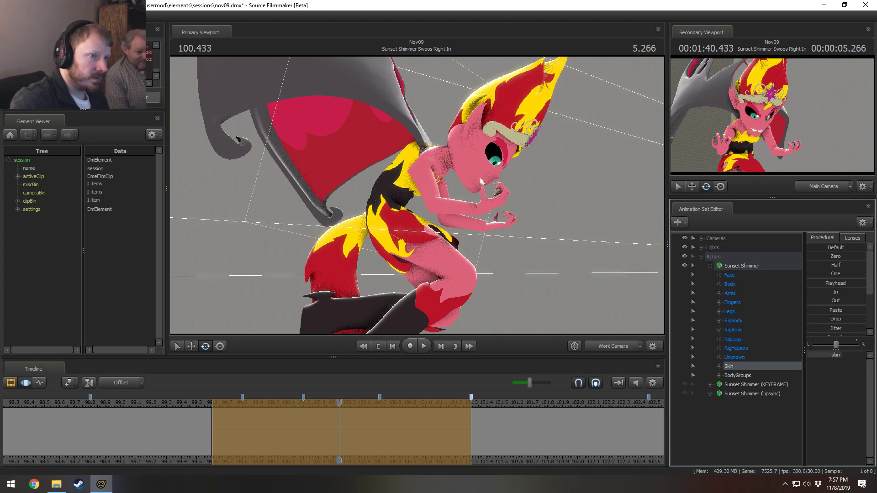
# Play the shot from about 95.8 s into the selected range to check the skin adjustment.
pyautogui.scroll(-2, 379, 448)
pyautogui.scroll(-4, 259, 439)
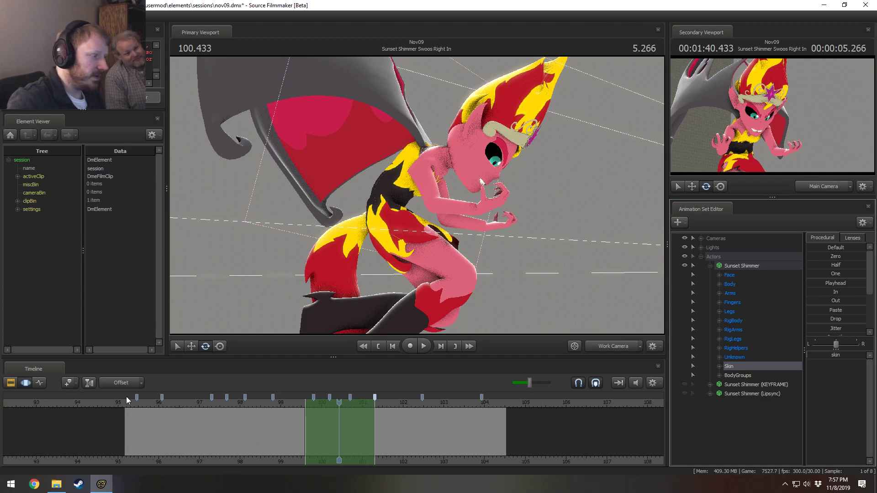
pyautogui.click(149, 404)
pyautogui.press('space')
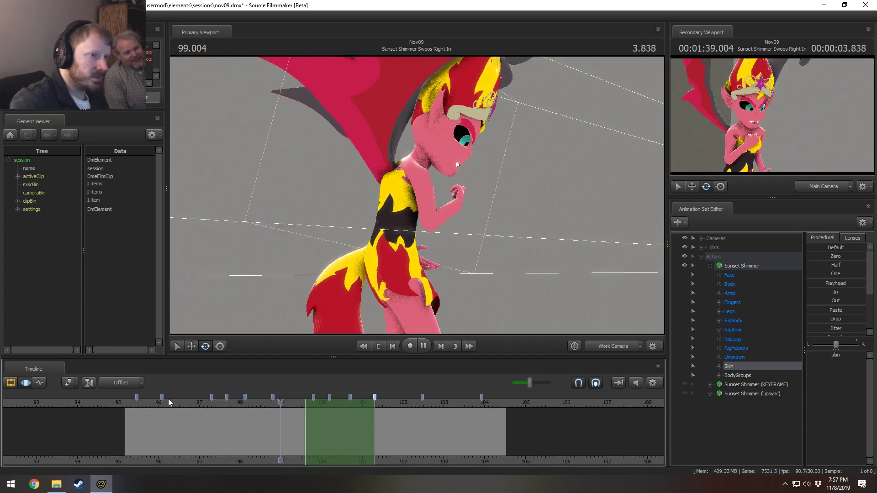
pyautogui.press('space')
pyautogui.press('space')
pyautogui.press('space')
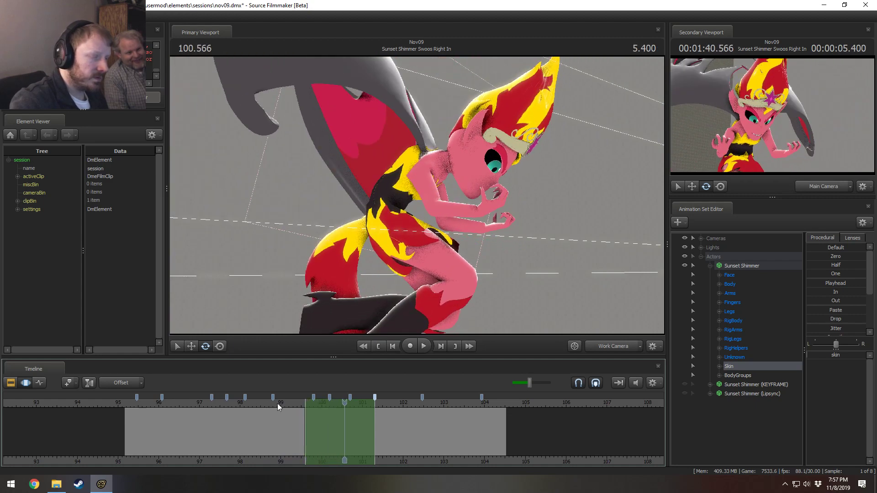
# Scrub from about 99.2 s to 100.27 s, adjust the skin control slightly again, and play the result.
pyautogui.click(288, 404)
pyautogui.moveTo(288, 403); pyautogui.dragTo(332, 404)
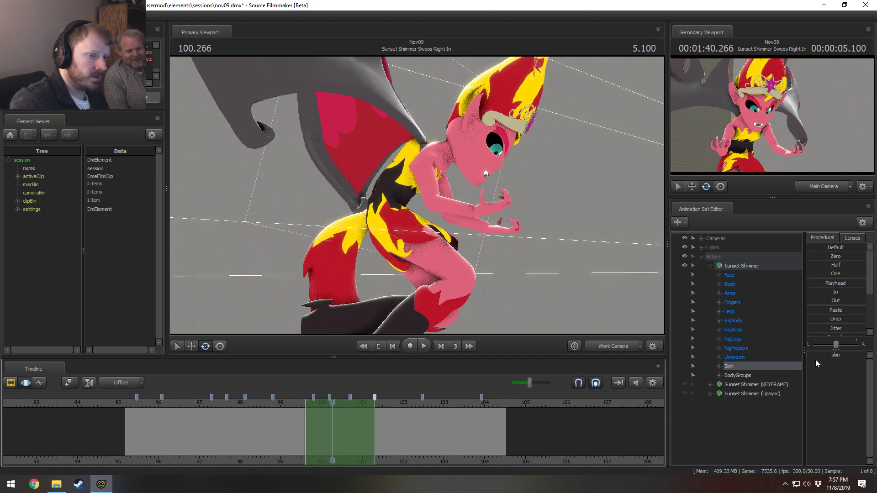
pyautogui.moveTo(817, 356); pyautogui.dragTo(819, 356)
pyautogui.press('space')
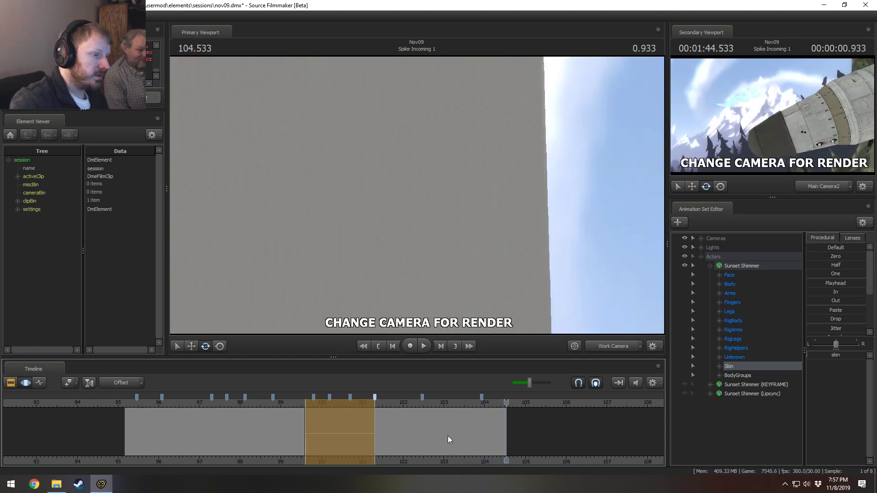
# Check the Sunset Shimmer Swoos Right In shot in the Clip Editor and return to the Motion Editor.
pyautogui.press('F2')
pyautogui.press('F3')
pyautogui.scroll(-5, 448, 438)
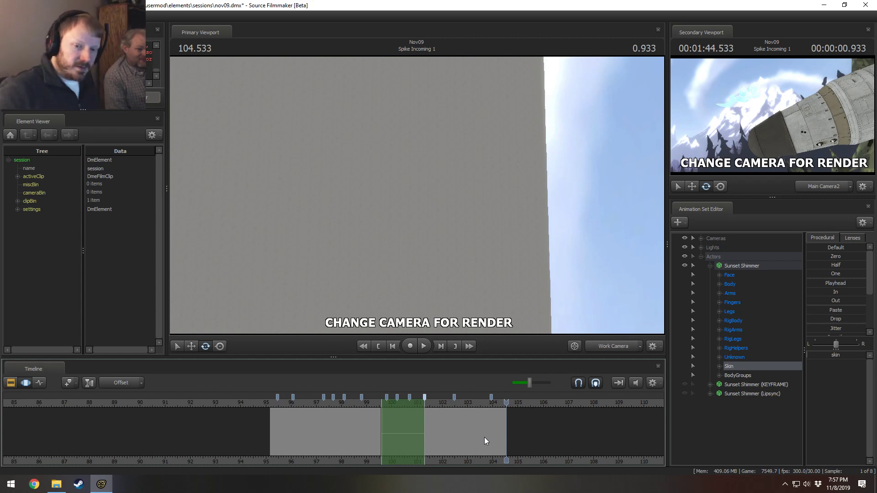
pyautogui.press('F2')
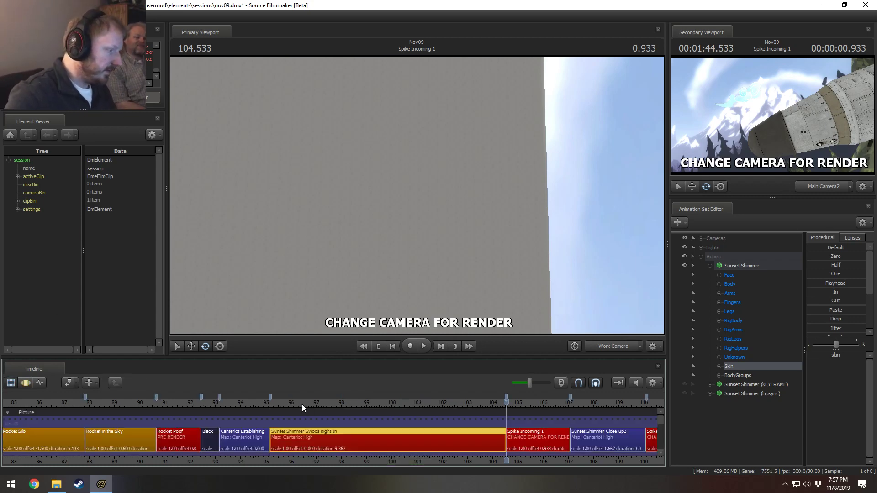
pyautogui.press('F3')
# Switch the primary viewport to Main Camera and play the shot from about 95.6 s.
pyautogui.click(298, 400)
pyautogui.moveTo(299, 400); pyautogui.dragTo(306, 401)
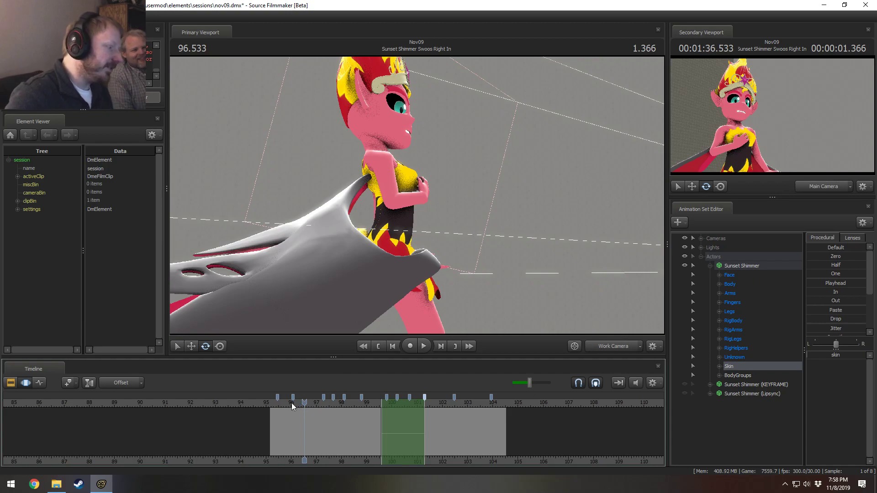
pyautogui.moveTo(292, 403); pyautogui.dragTo(281, 403)
pyautogui.click(613, 346)
pyautogui.press('space')
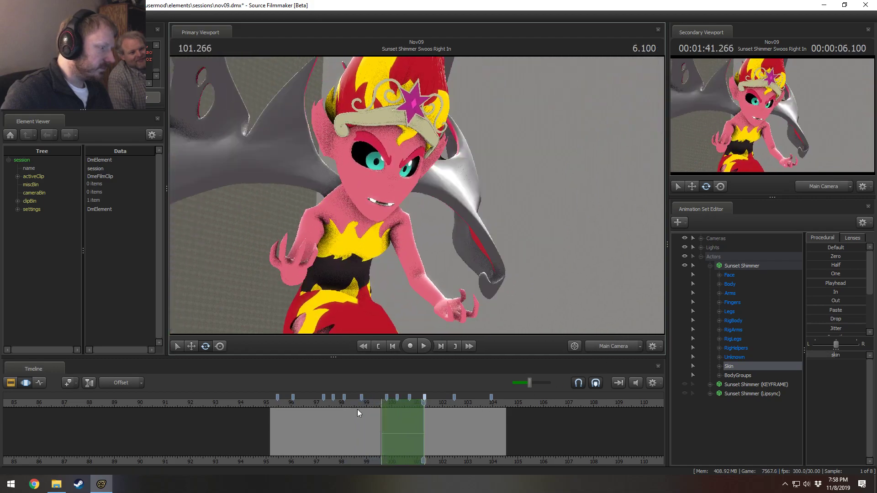
# Replay the shot through Main Camera from about 99.2 s and from near its start, and save the session.
pyautogui.click(373, 403)
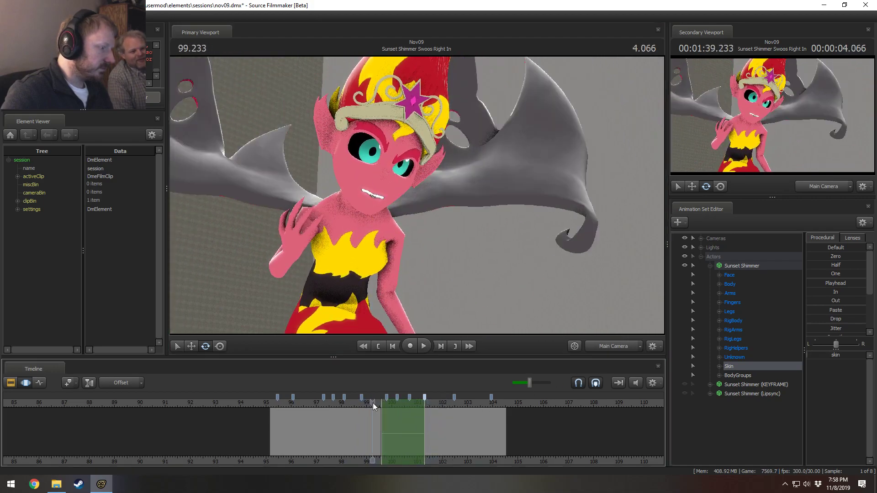
pyautogui.press('space')
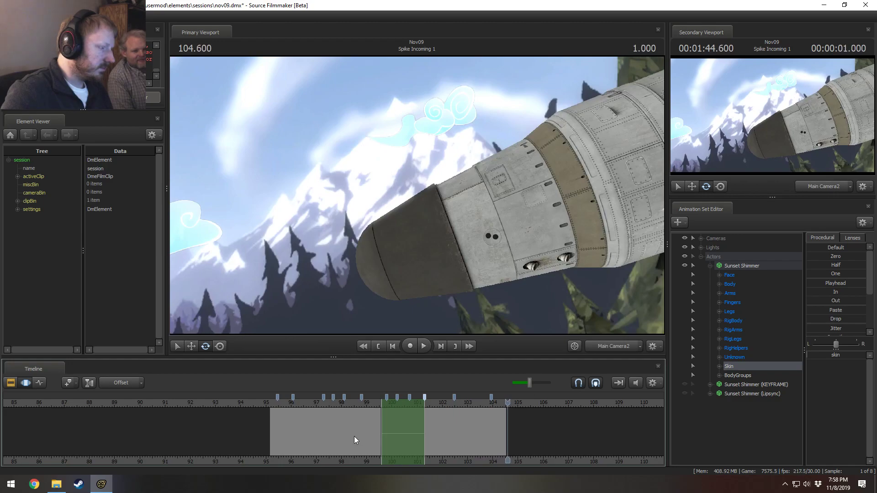
pyautogui.click(279, 402)
pyautogui.press('space')
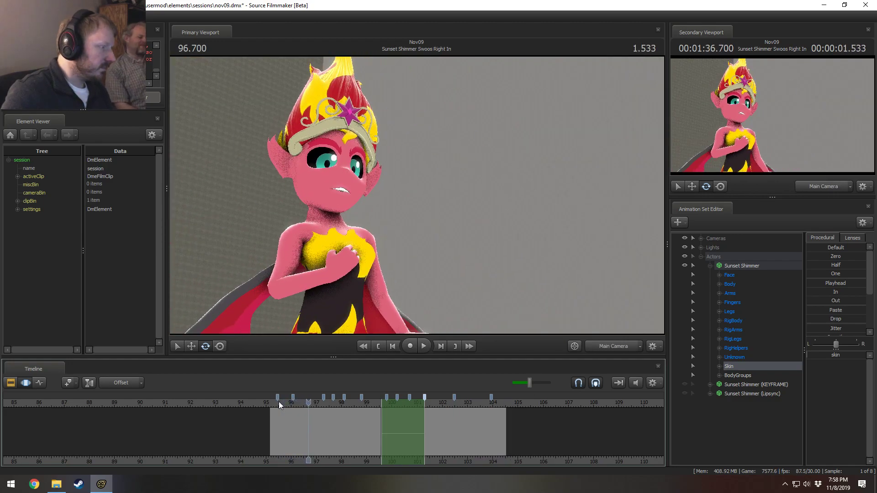
pyautogui.click(284, 403)
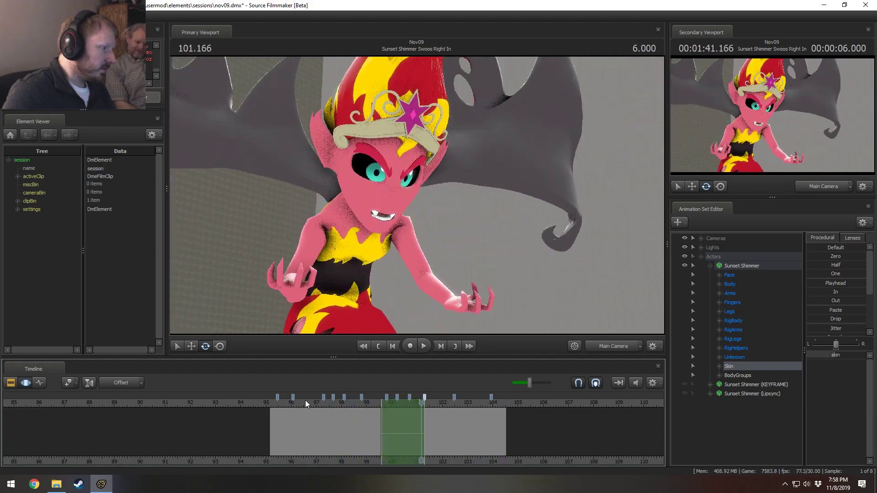
pyautogui.hotkey('ctrl', 's')
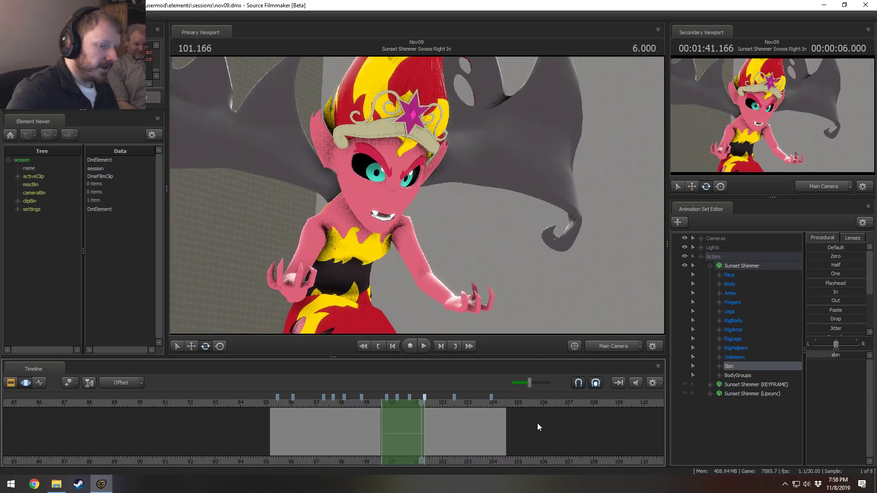